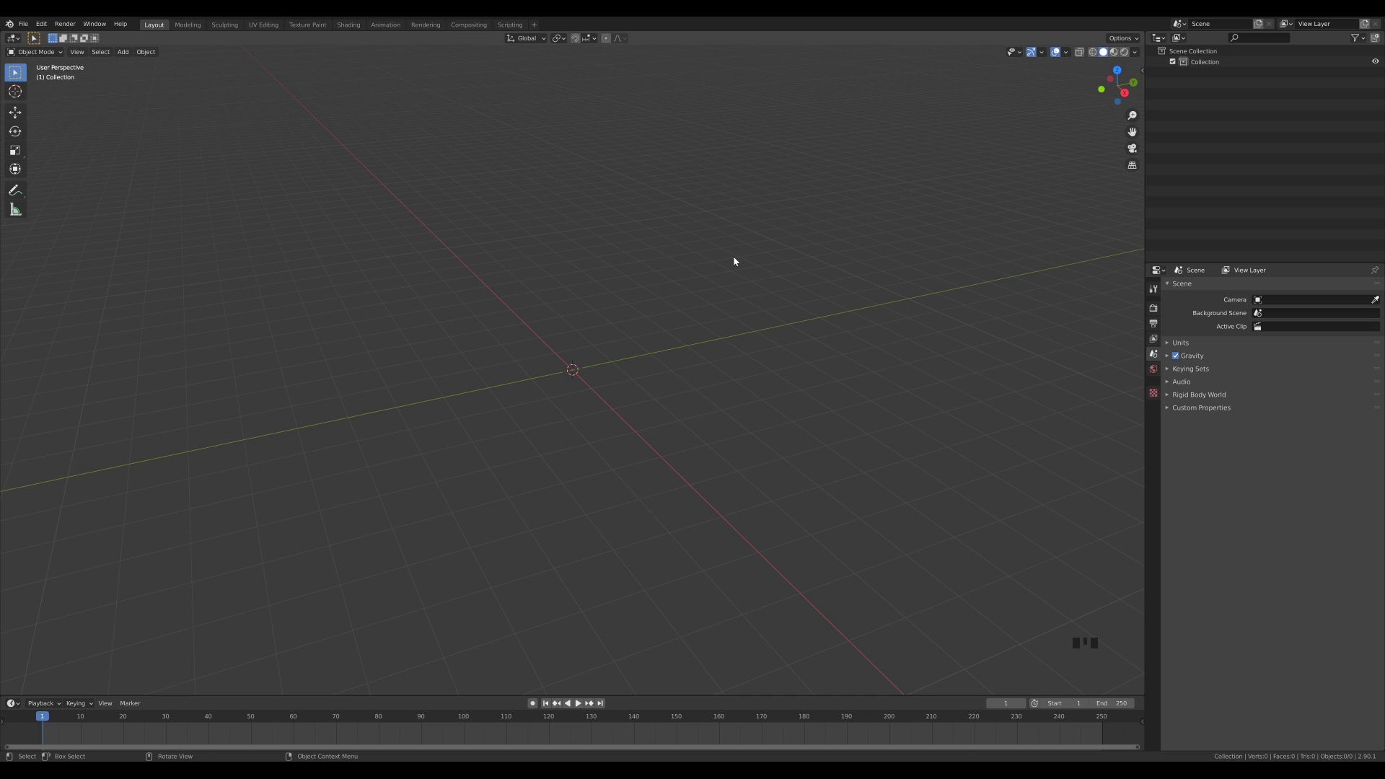
# Step: Delete the existing object and add a mesh circle with 24 vertices
pyautogui.press('x')
pyautogui.hotkey('shift', 'a')
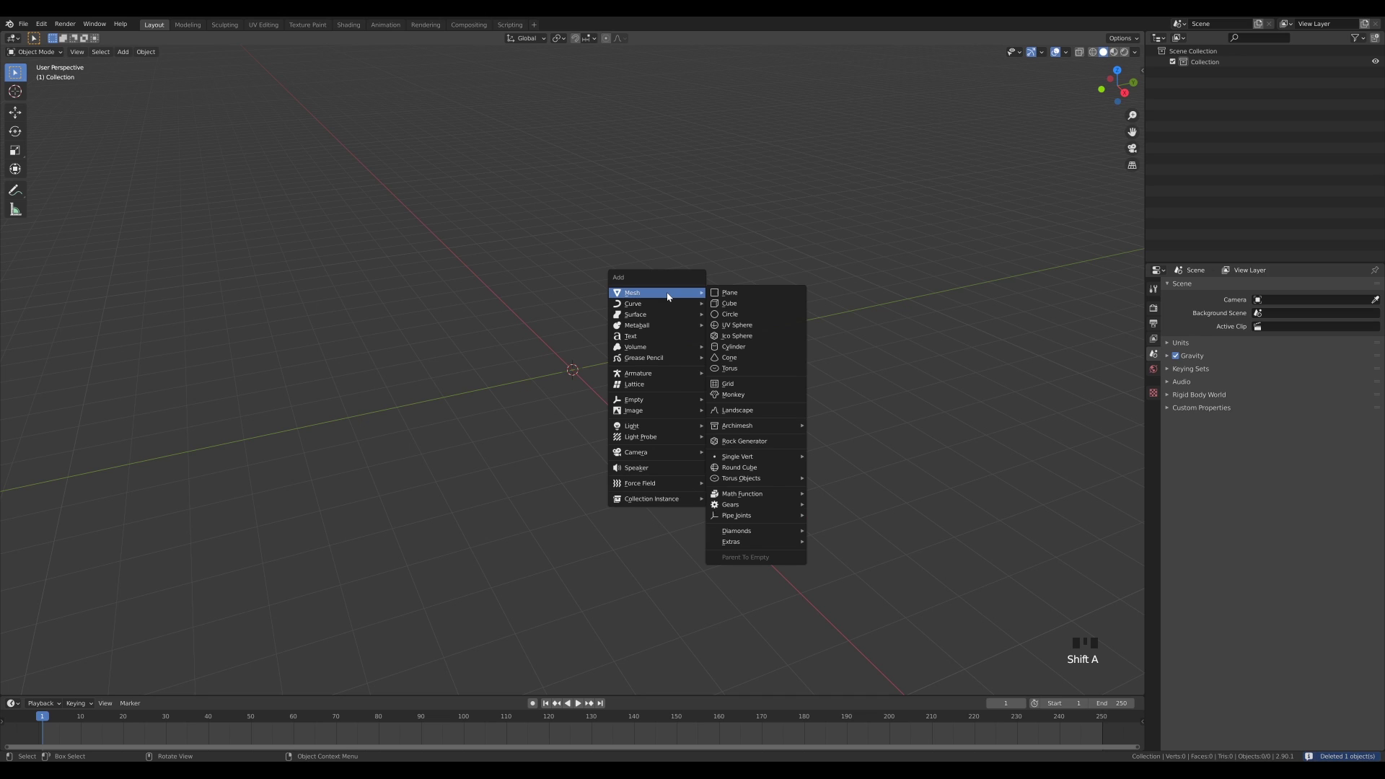
pyautogui.click(737, 318)
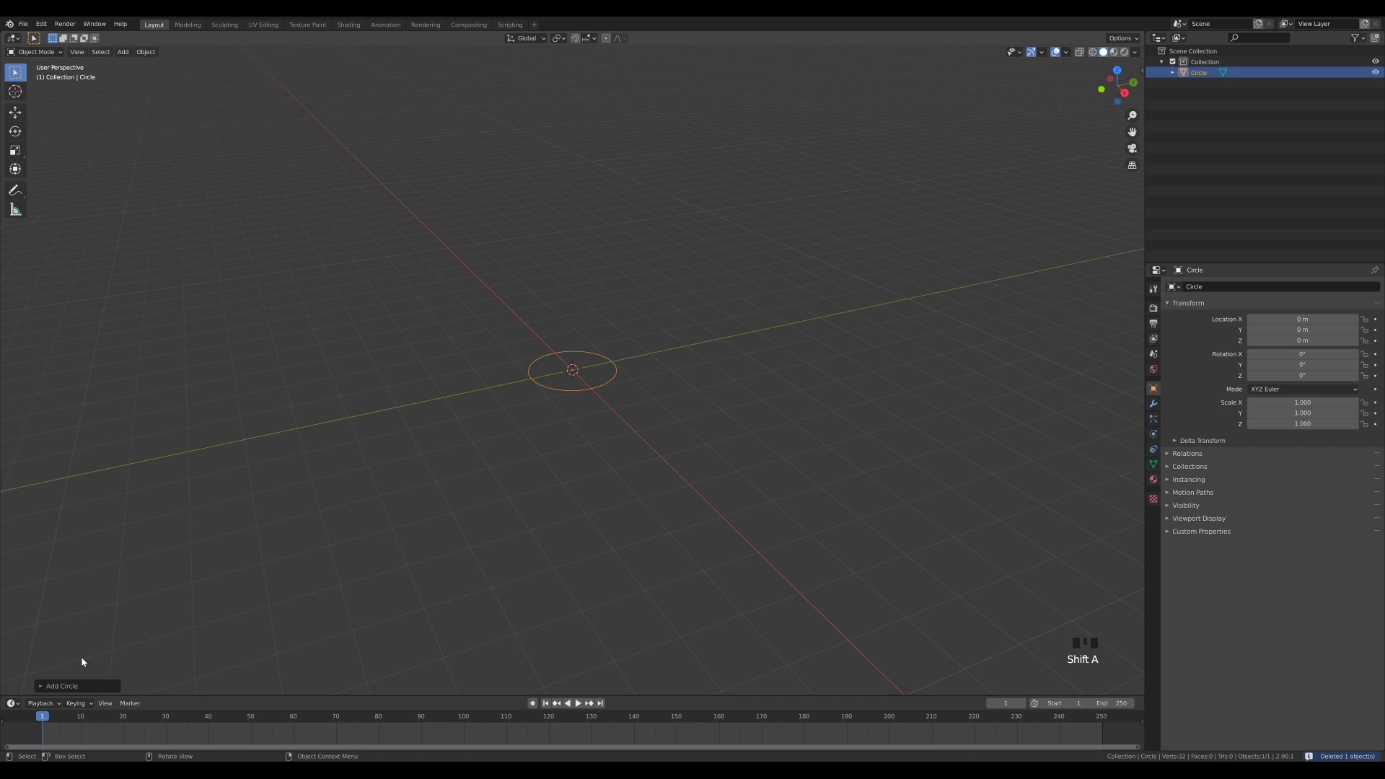
pyautogui.click(73, 686)
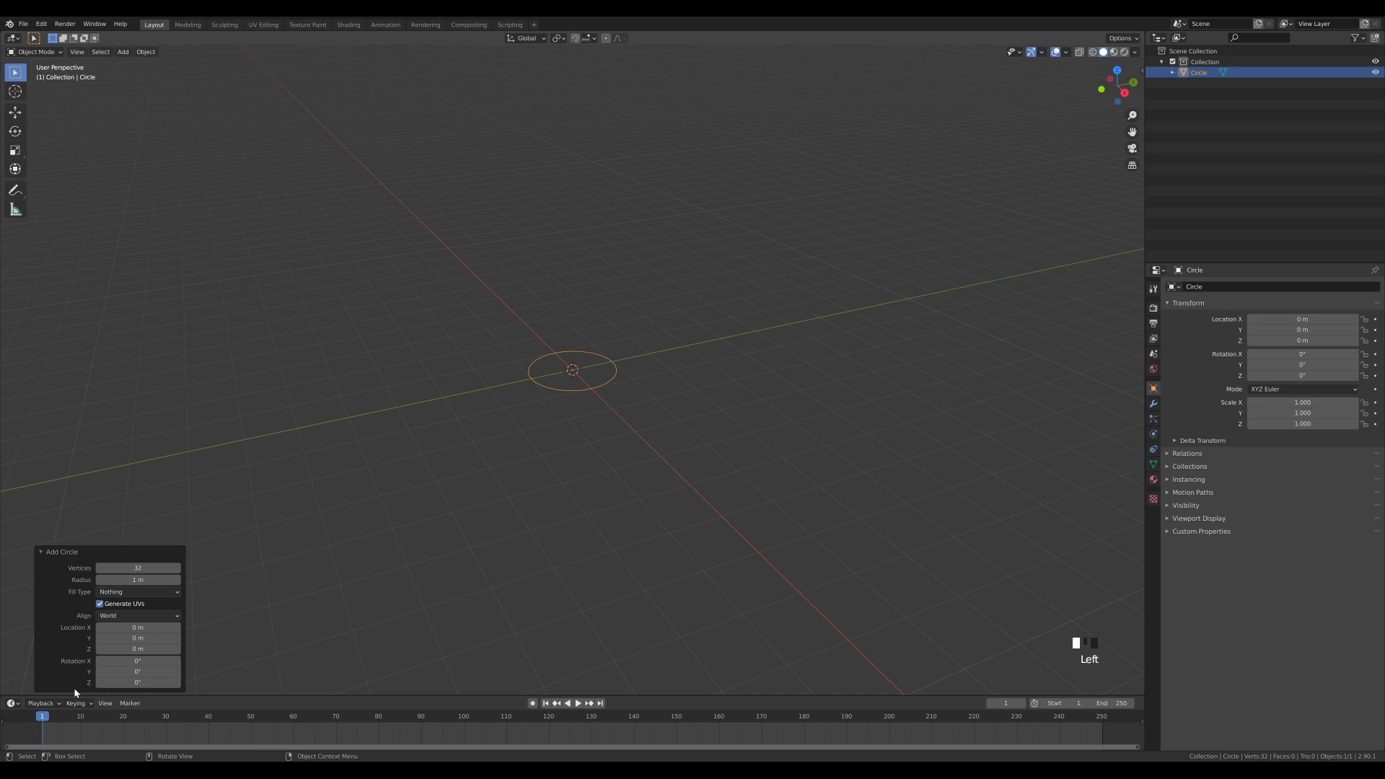
pyautogui.click(138, 568)
pyautogui.write('24')
pyautogui.press('Return')
# Step: In Edit Mode, scale the circle up by about 2.05 and fill it with a face
pyautogui.press('Tab')
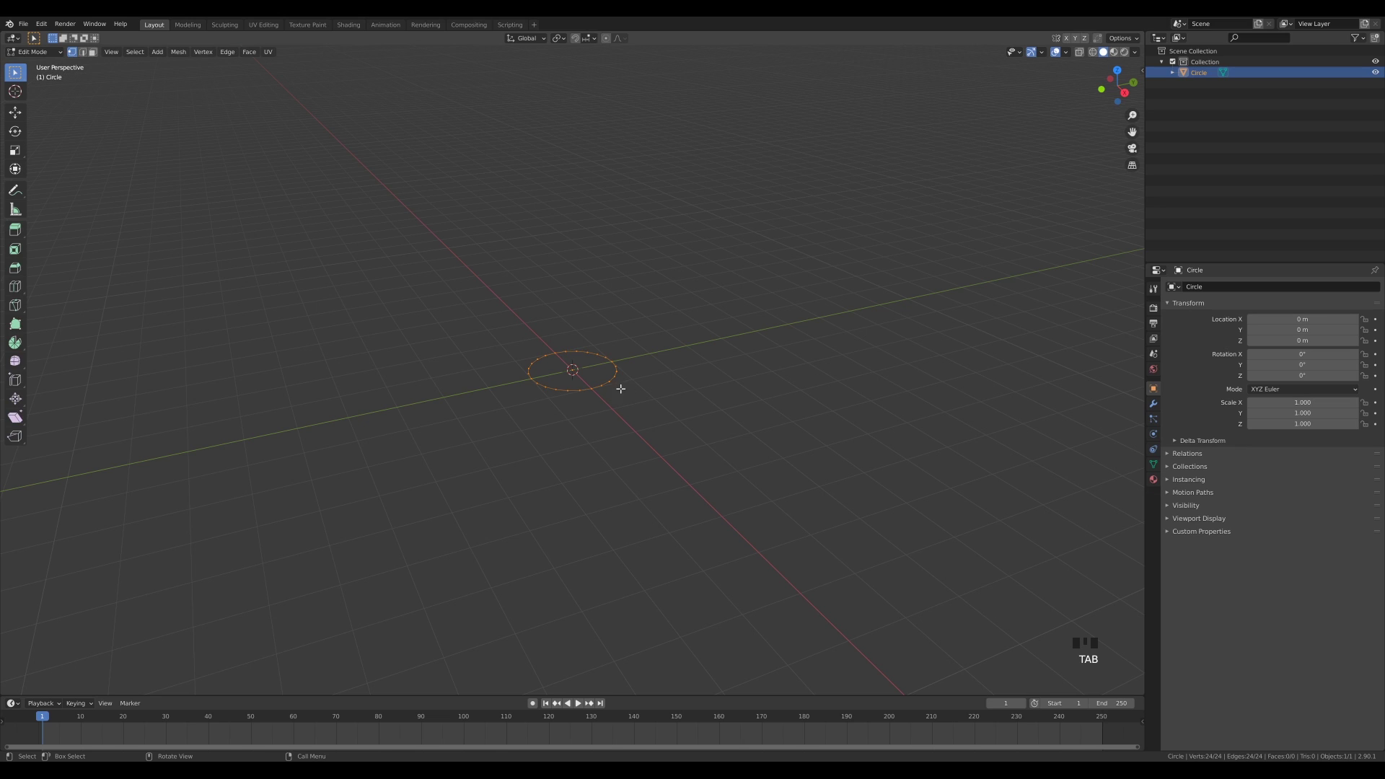
pyautogui.press('s')
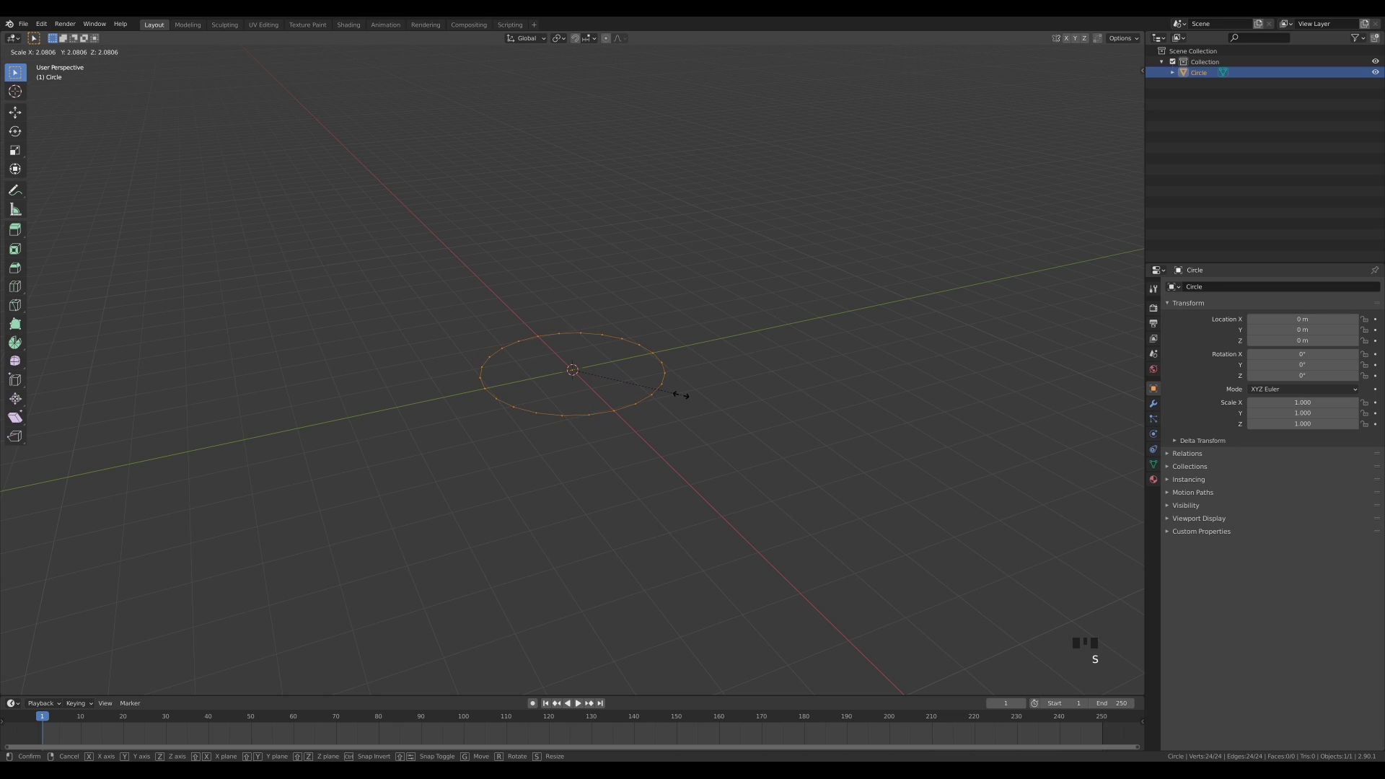
pyautogui.click(679, 395)
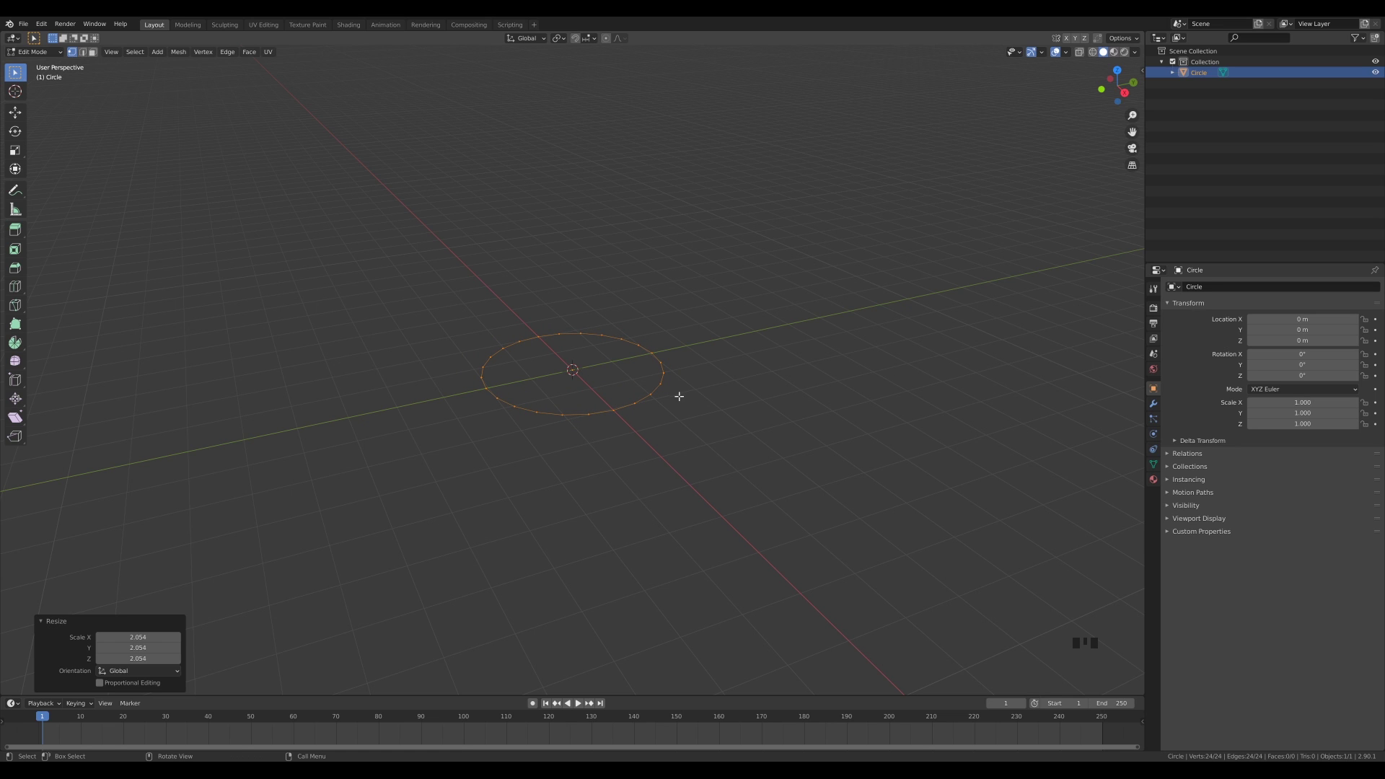
pyautogui.press('f')
# Step: Extrude the circular face upward by about 3.27 m into a cylinder
pyautogui.keyDown('shift'); pyautogui.moveTo(758, 380); pyautogui.dragTo(740, 415, button='middle'); pyautogui.keyUp('shift')
pyautogui.scroll(2, 704, 476)
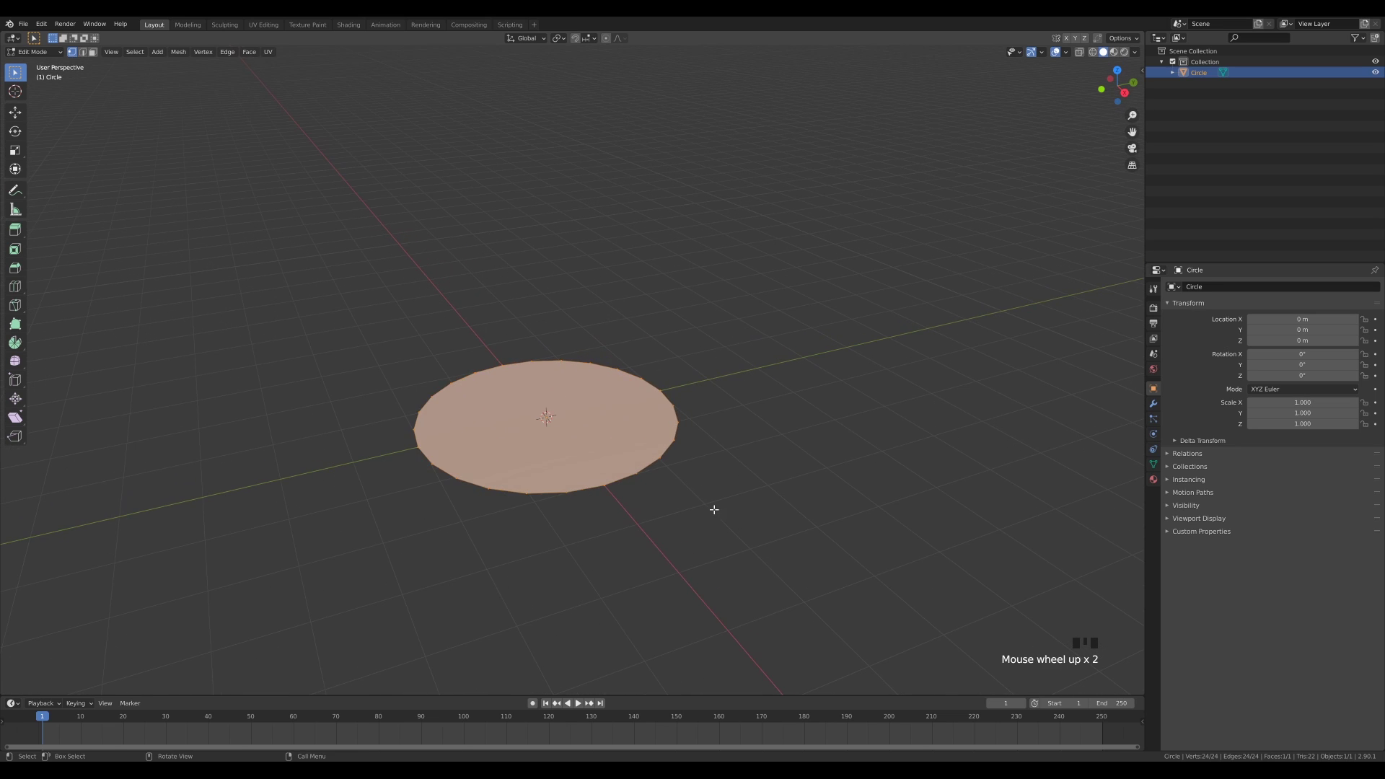
pyautogui.scroll(-3, 714, 505)
pyautogui.moveTo(713, 491); pyautogui.dragTo(712, 478, button='middle')
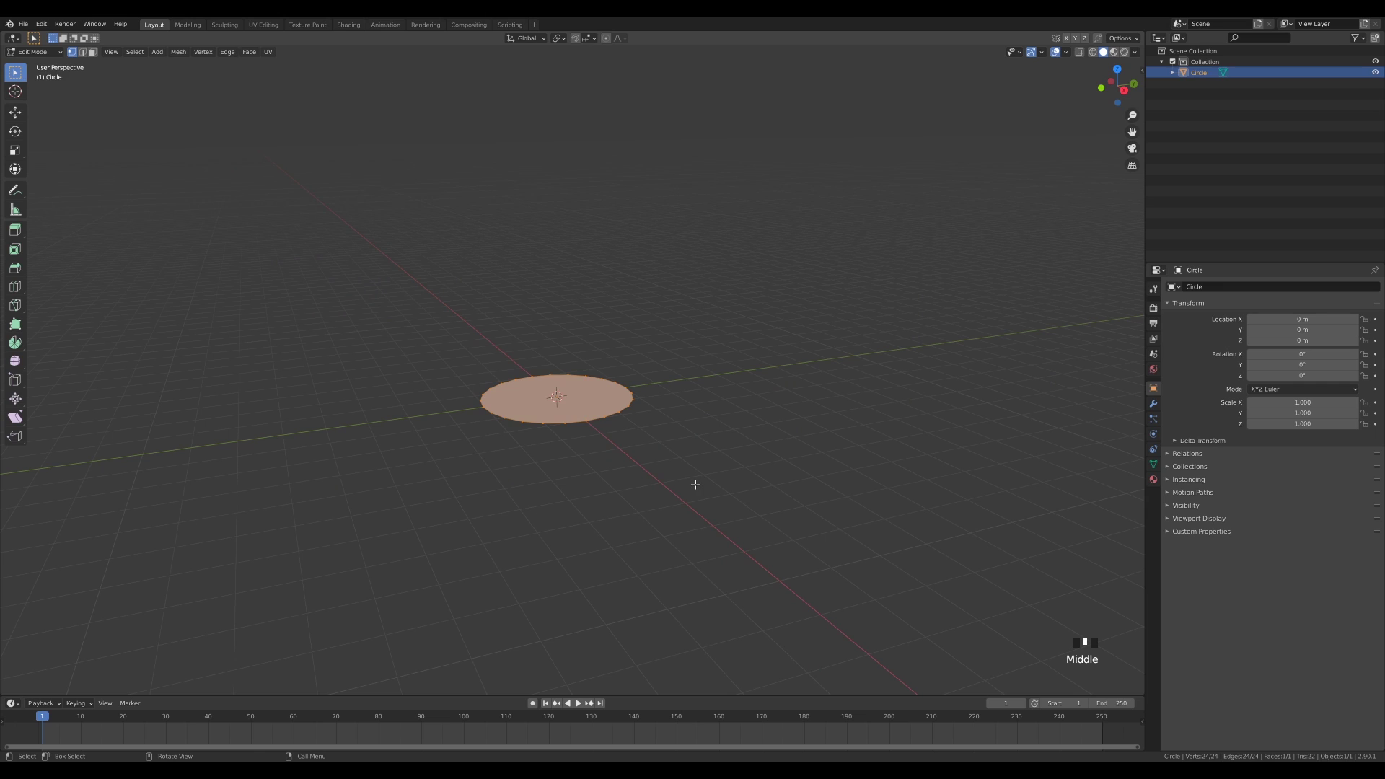
pyautogui.press('e')
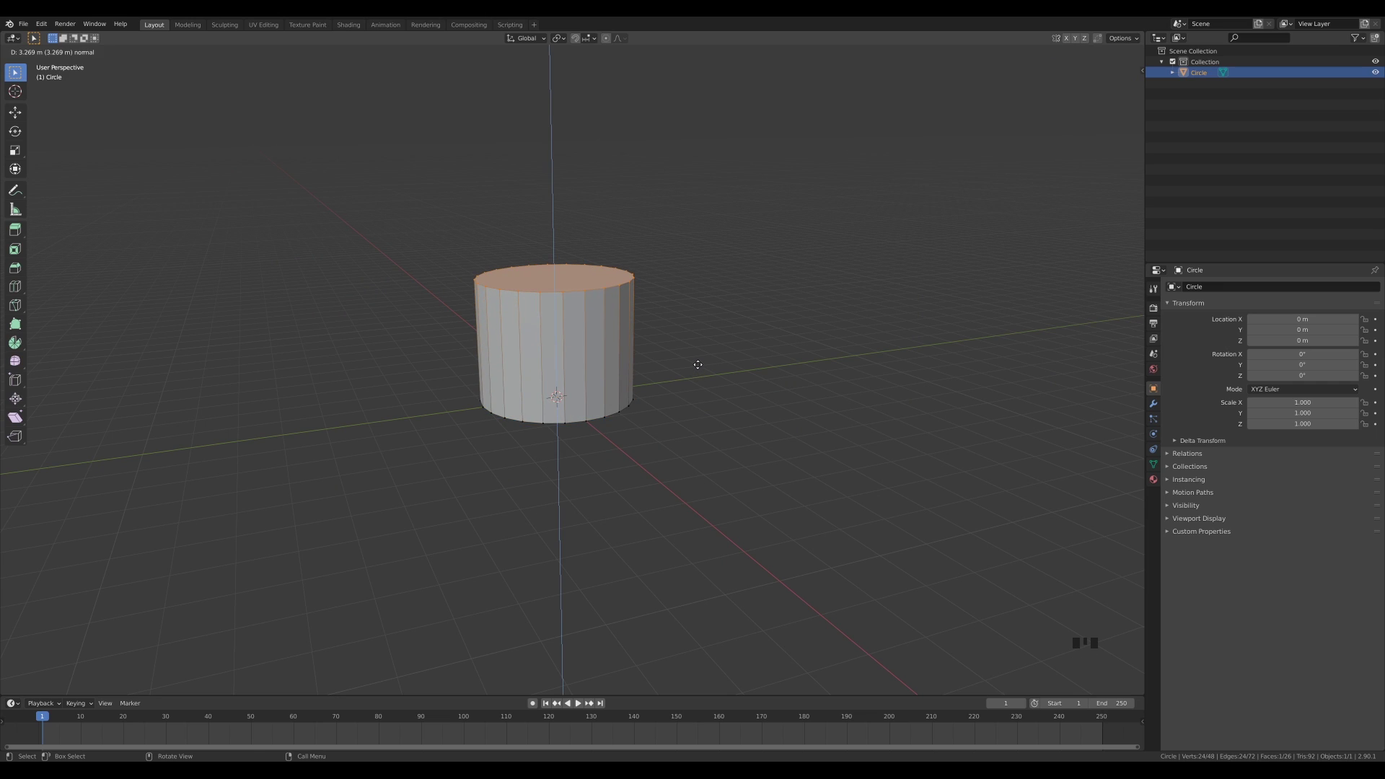
pyautogui.click(697, 365)
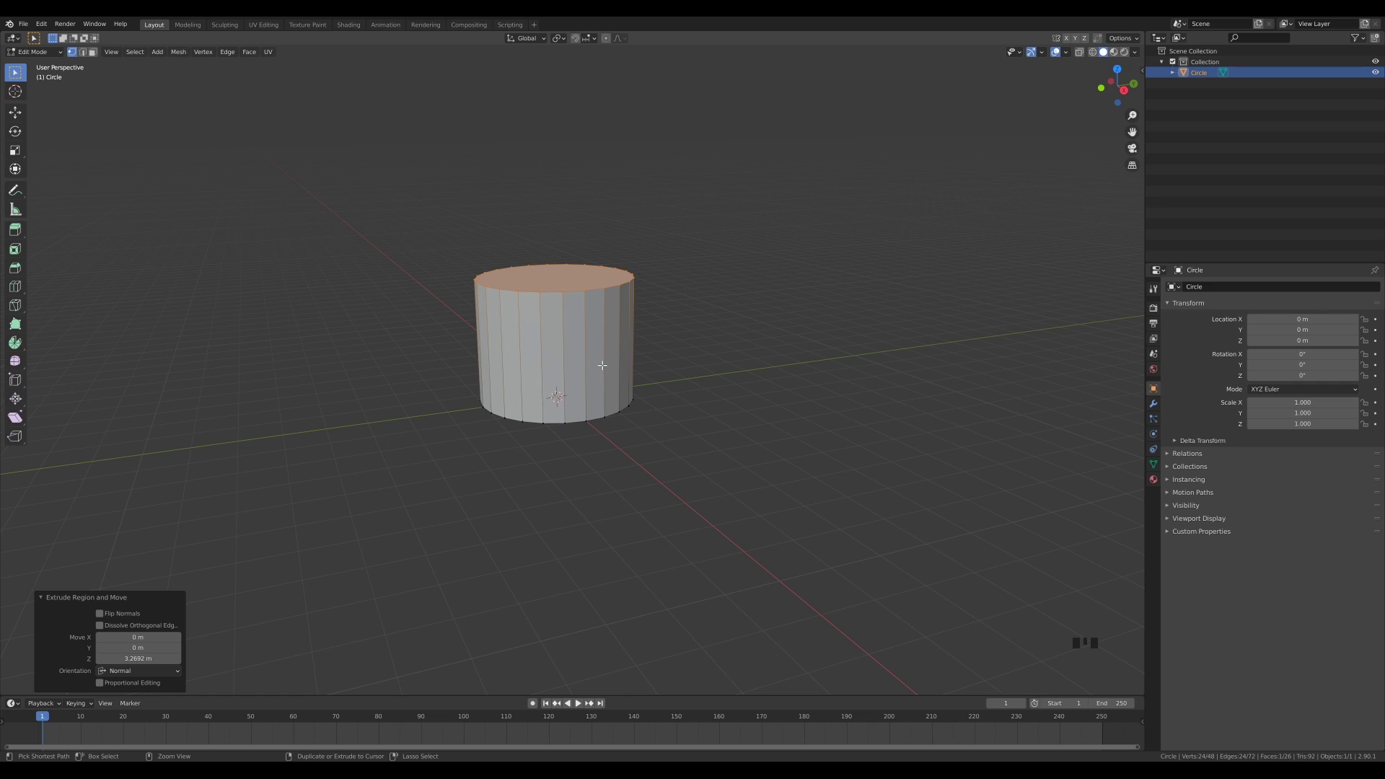
# Step: Add two horizontal loop cuts around the cylinder wall and slide them toward the base by a factor of about 0.28
pyautogui.hotkey('ctrl', 'r')
pyautogui.scroll(1, 641, 373)
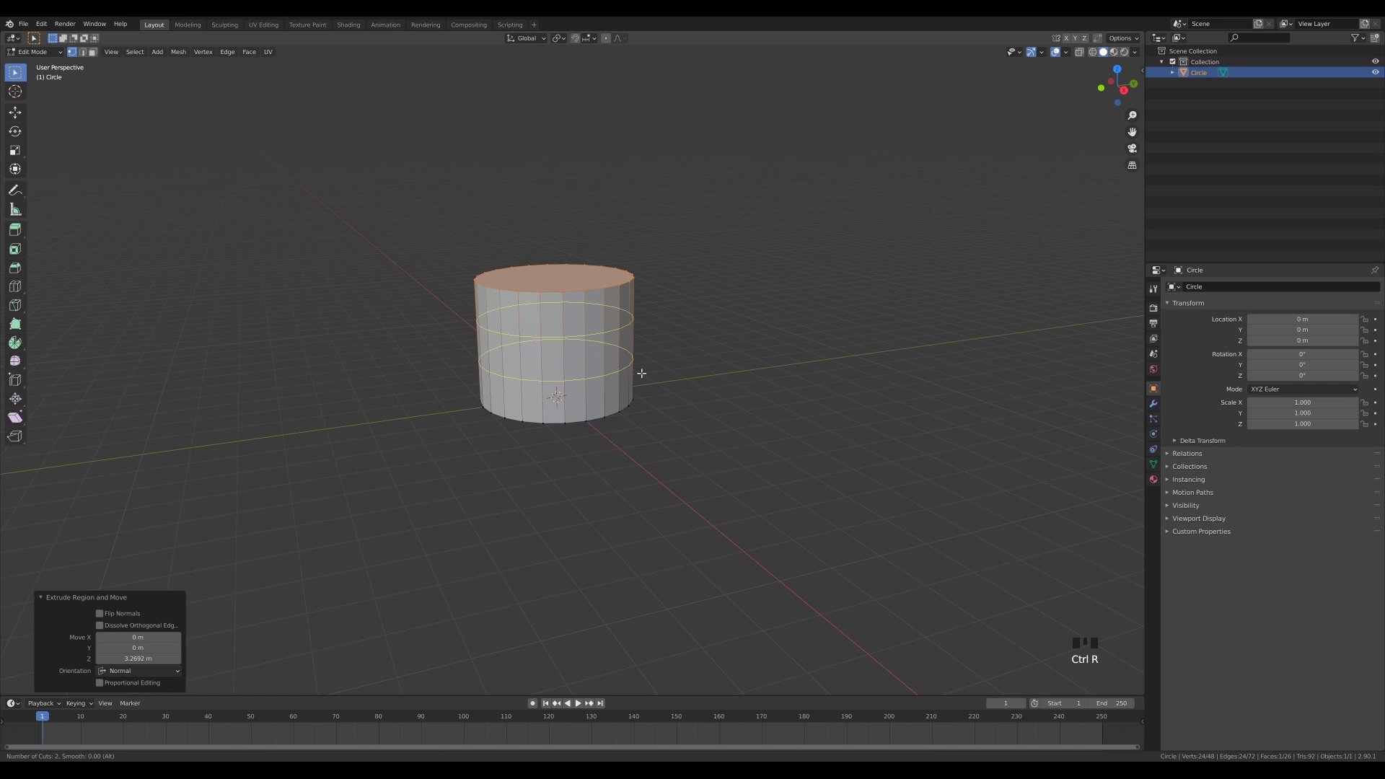
pyautogui.click(641, 373)
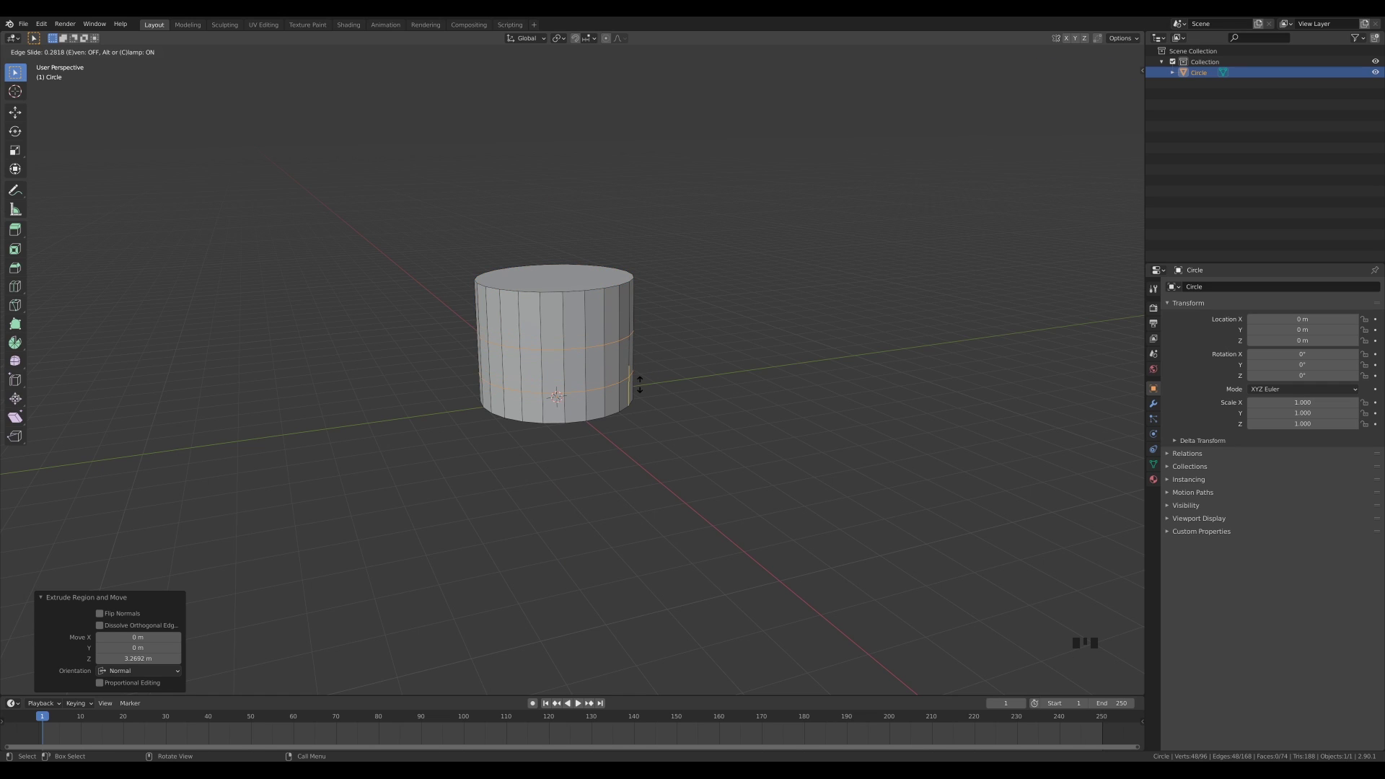
pyautogui.click(676, 381)
# Step: Scale the two new edge loops outward with Z locked to bulge the pot's belly
pyautogui.moveTo(698, 386); pyautogui.dragTo(698, 387, button='middle')
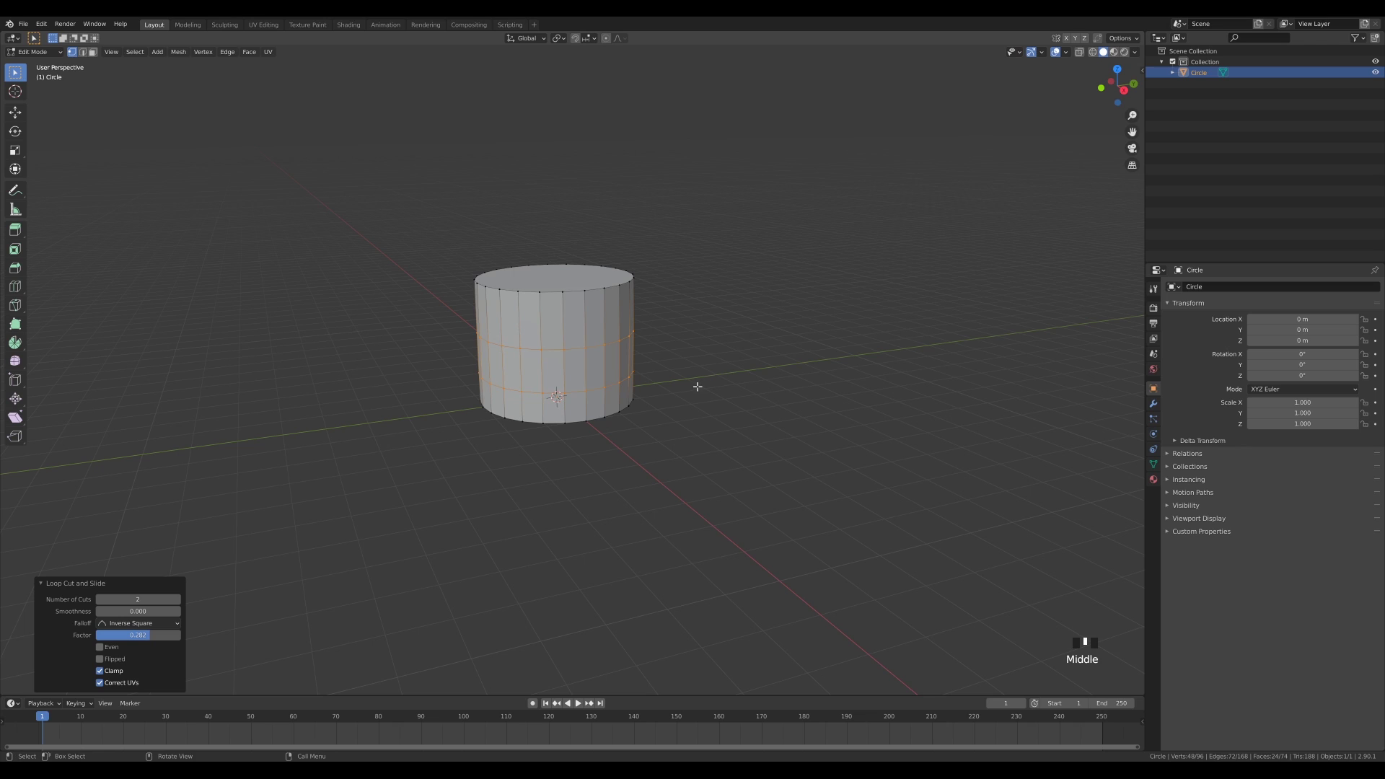
pyautogui.press('s')
pyautogui.hotkey('shift', 'z')
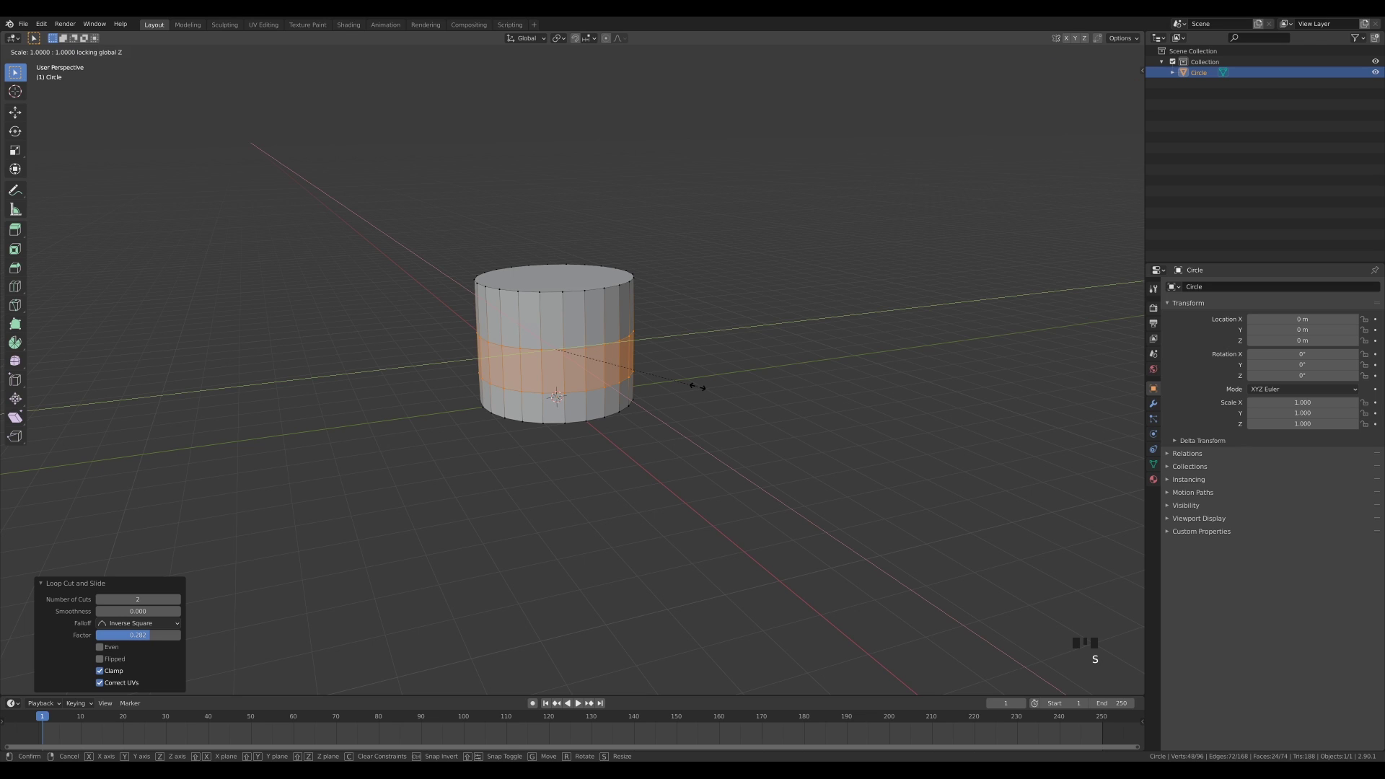
pyautogui.click(738, 390)
# Step: Delete the top face to open the pot
pyautogui.moveTo(706, 345); pyautogui.dragTo(694, 358, button='middle')
pyautogui.press('3')
pyautogui.click(552, 280)
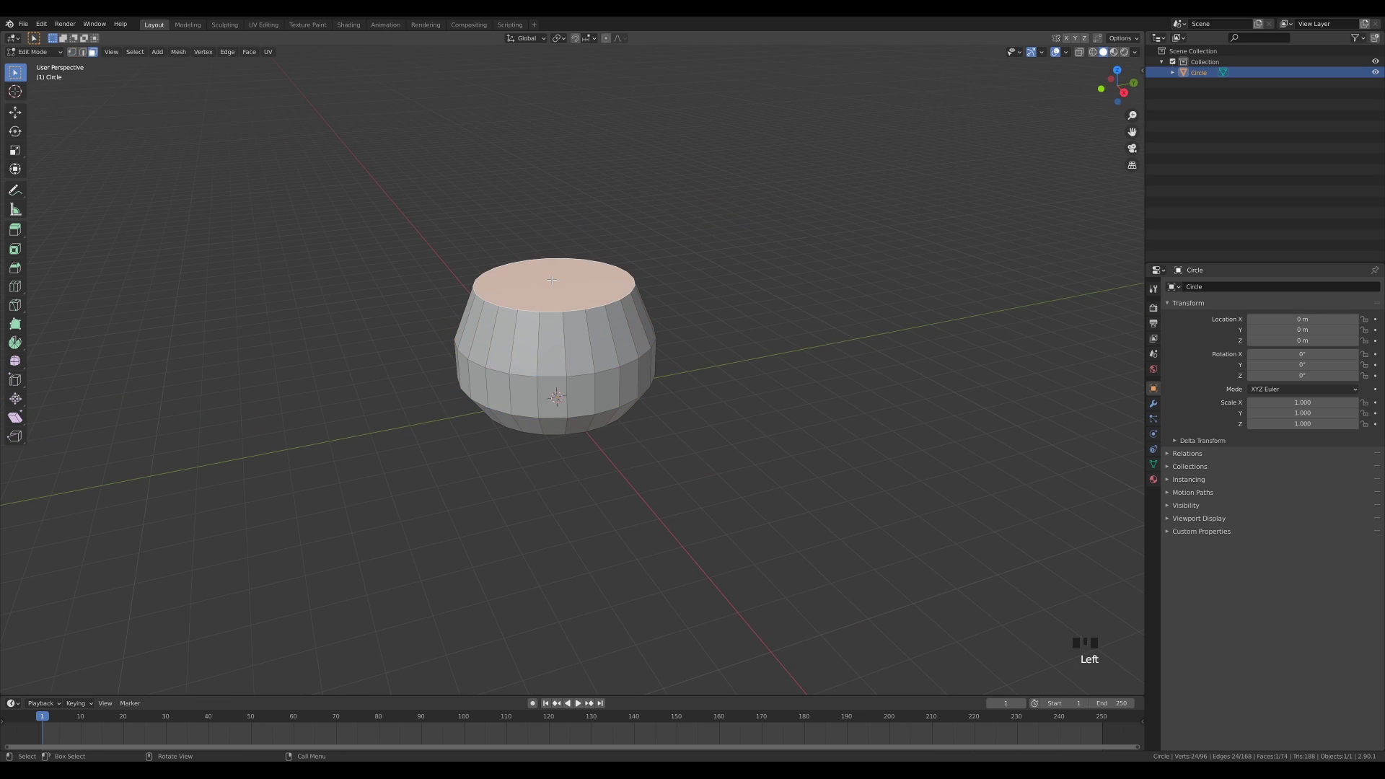
pyautogui.press('x')
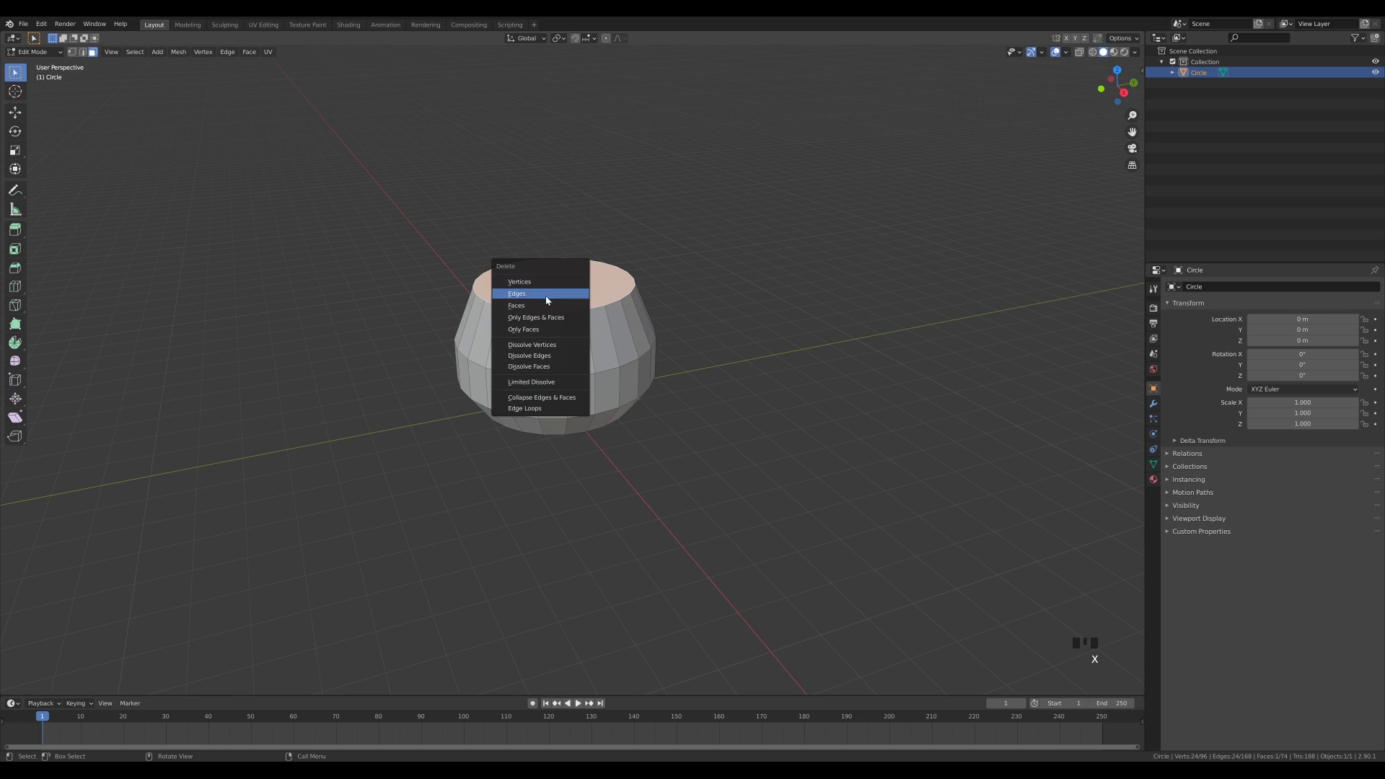
pyautogui.click(552, 305)
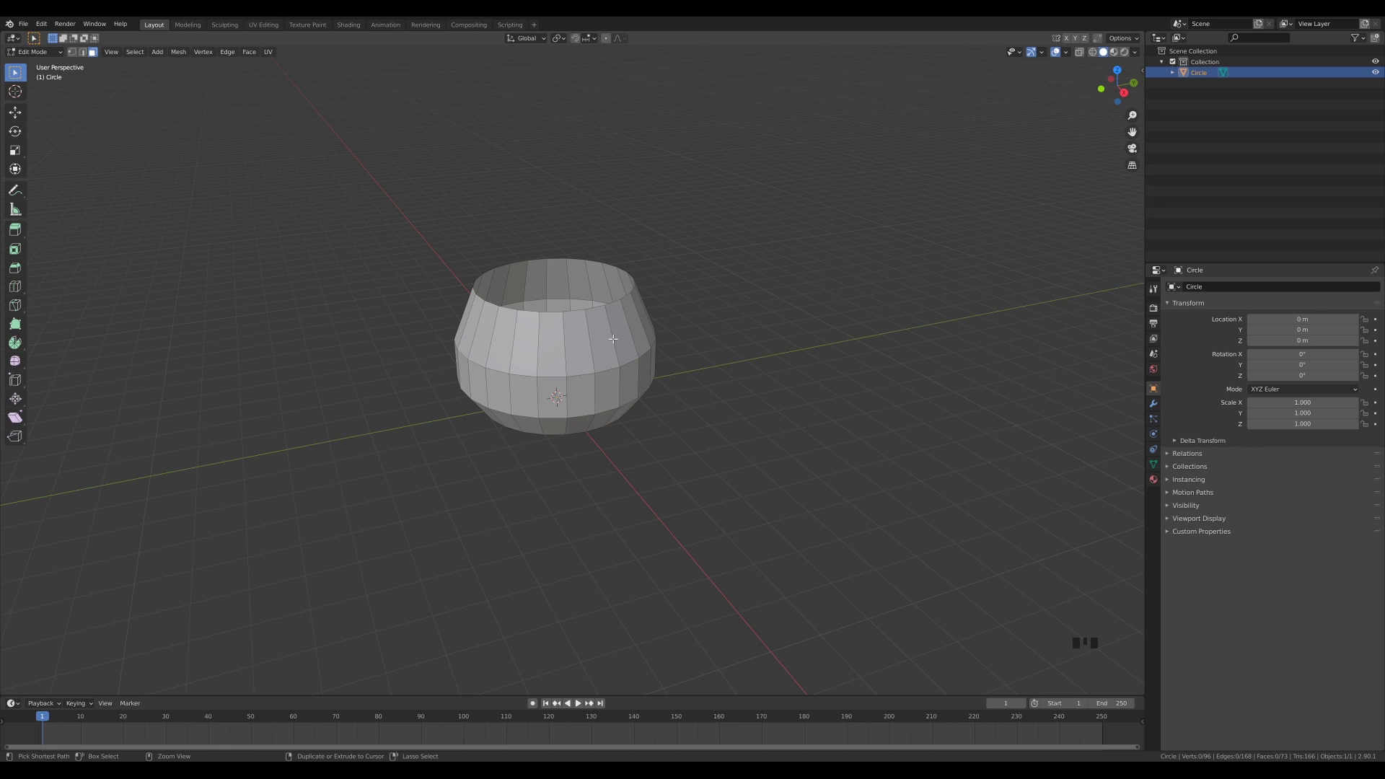
# Step: Add one loop cut around the upper wall and slide it about halfway toward the rim
pyautogui.hotkey('ctrl', 'r')
pyautogui.click(613, 336)
pyautogui.click(608, 324)
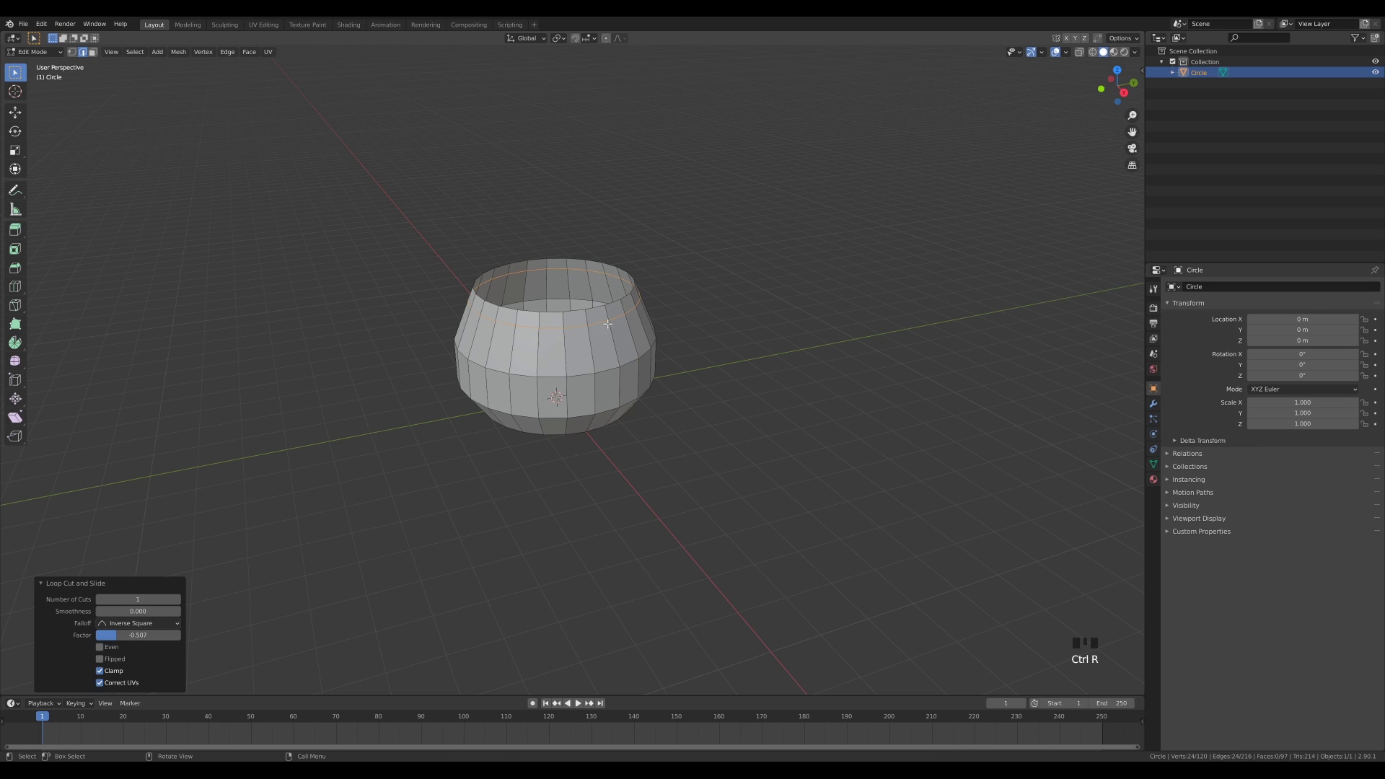
# Step: Select the top rim edge loop and scale it outward by about 1.18
pyautogui.keyDown('alt'); pyautogui.click(571, 309); pyautogui.keyUp('alt')
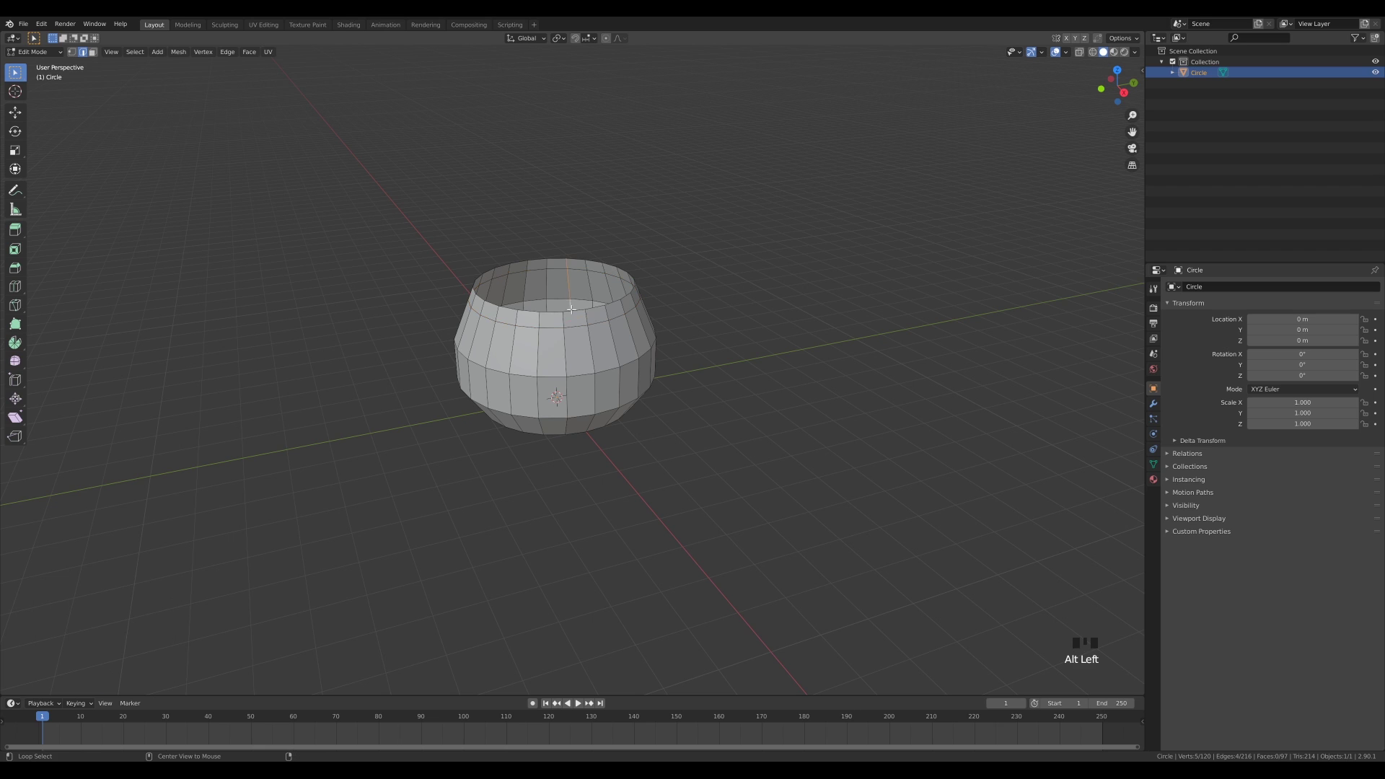
pyautogui.keyDown('alt'); pyautogui.click(576, 312); pyautogui.keyUp('alt')
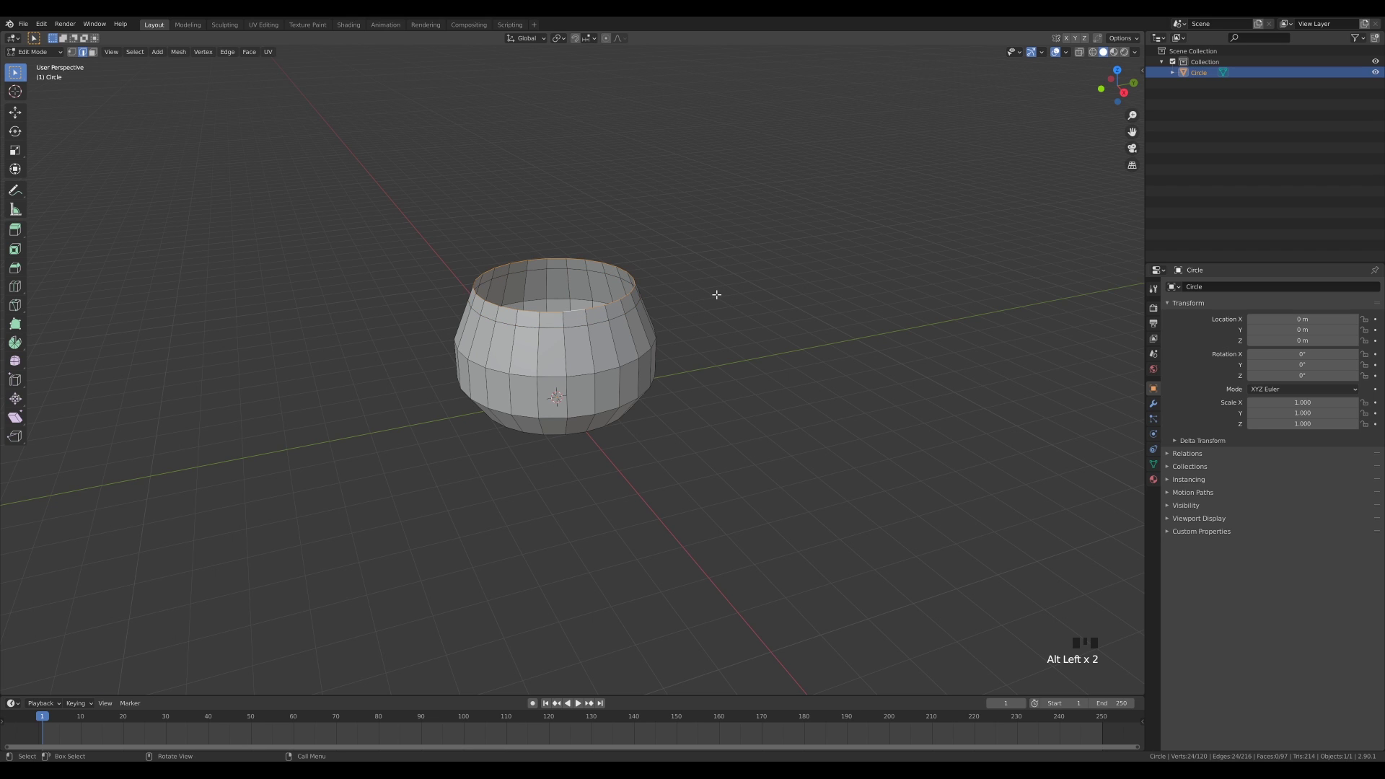
pyautogui.press('s')
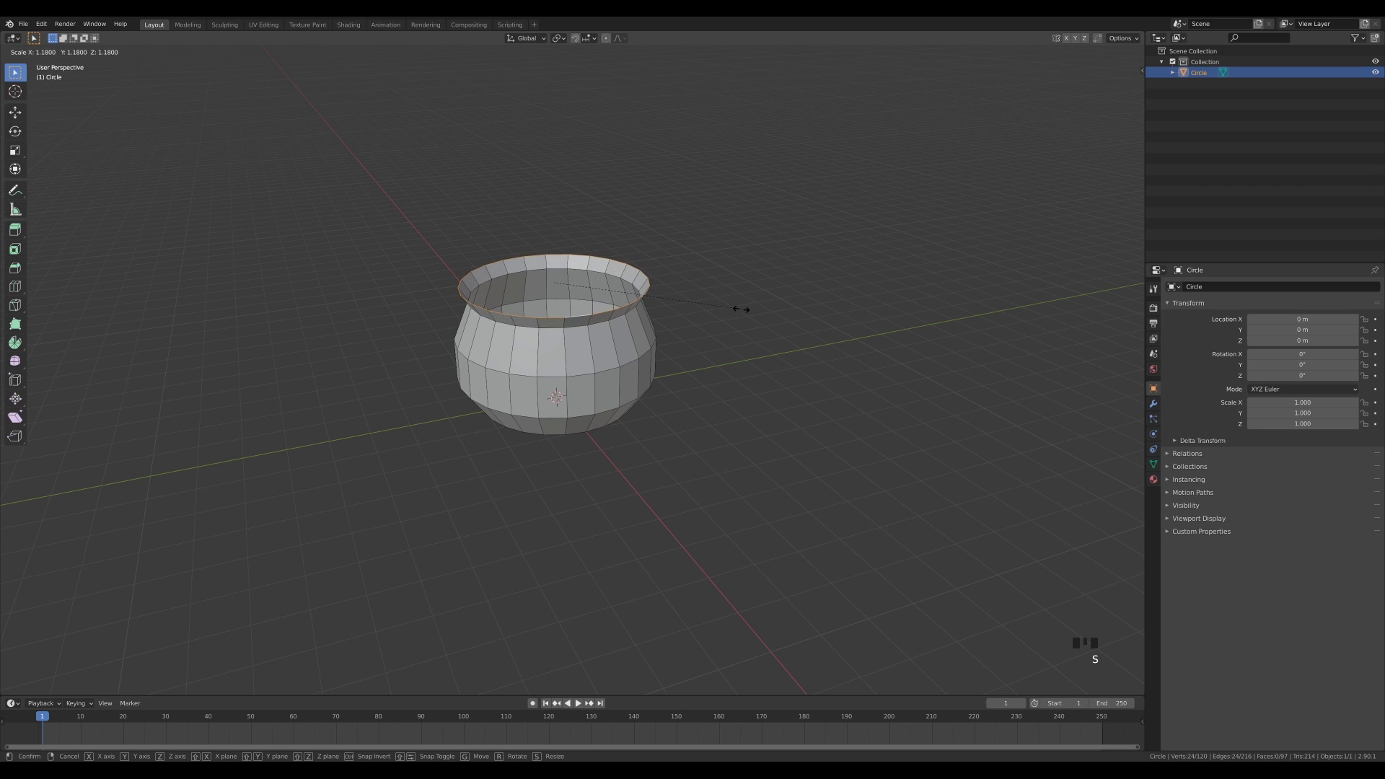
pyautogui.click(736, 303)
# Step: Raise the rim edge loop along Z by about 0.28 m
pyautogui.moveTo(736, 303); pyautogui.dragTo(717, 346, button='middle')
pyautogui.press('g')
pyautogui.press('z')
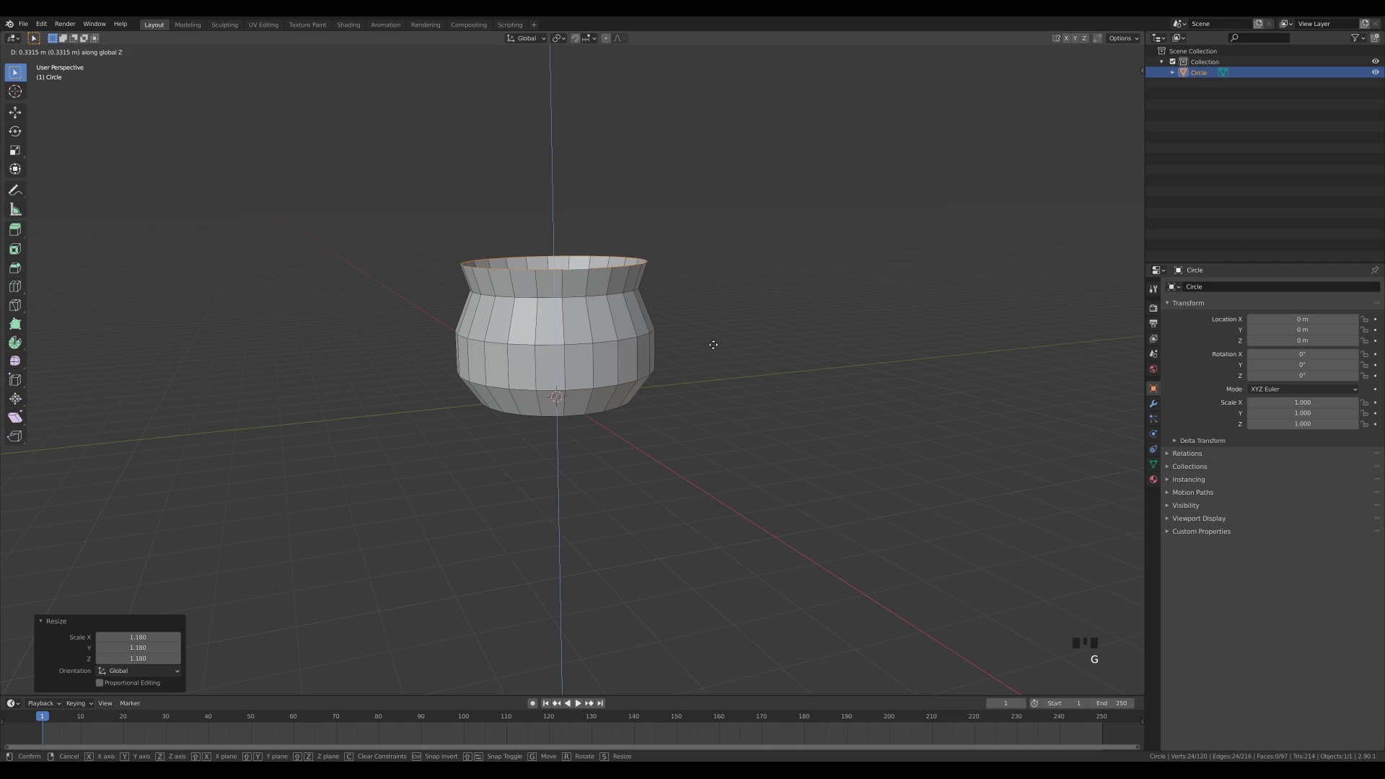
pyautogui.click(709, 344)
# Step: Turn on proportional editing and pull a rim vertex at the back slightly upward with a proportional size of about 2.14
pyautogui.moveTo(710, 345)
pyautogui.mouseDown(button='middle')
pyautogui.moveTo(738, 337)
pyautogui.moveTo(689, 334)
pyautogui.moveTo(702, 322)
pyautogui.mouseUp(button='middle')
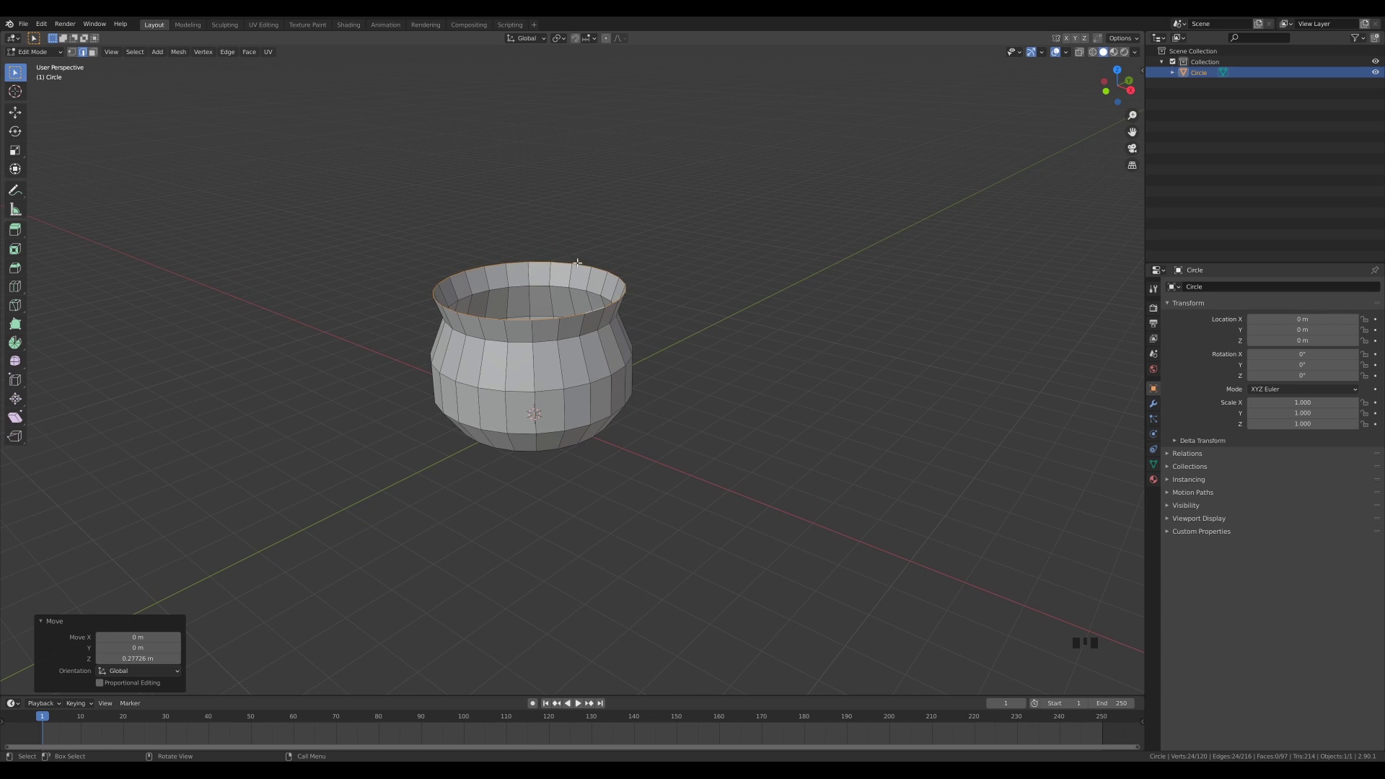
pyautogui.press('o')
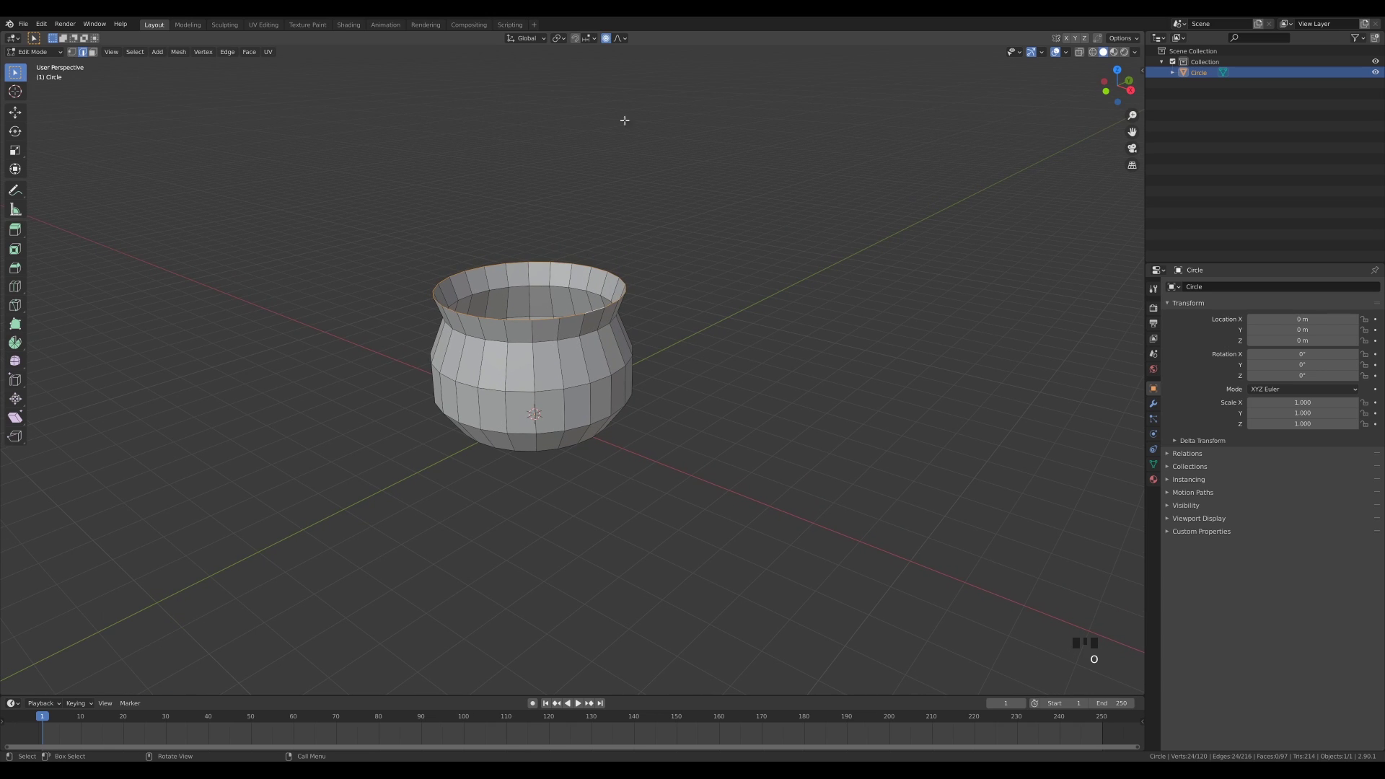
pyautogui.press('1')
pyautogui.click(525, 268)
pyautogui.press('g')
pyautogui.scroll(-8, 598, 261)
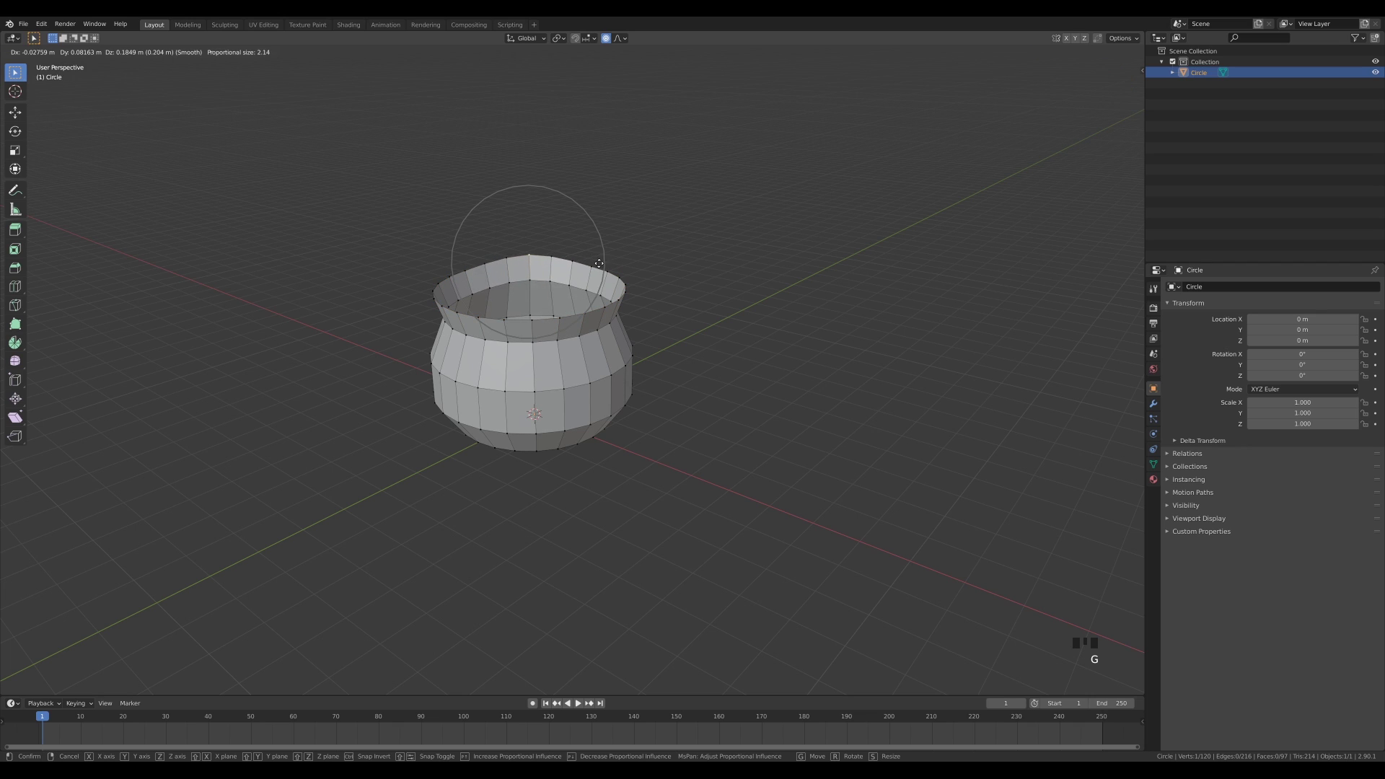
pyautogui.click(596, 266)
# Step: Move single rim vertices at the front and on both sides with proportional editing to make the rim uneven
pyautogui.click(531, 320)
pyautogui.moveTo(681, 318); pyautogui.dragTo(642, 321, button='middle')
pyautogui.press('g')
pyautogui.click(599, 300)
pyautogui.click(622, 282)
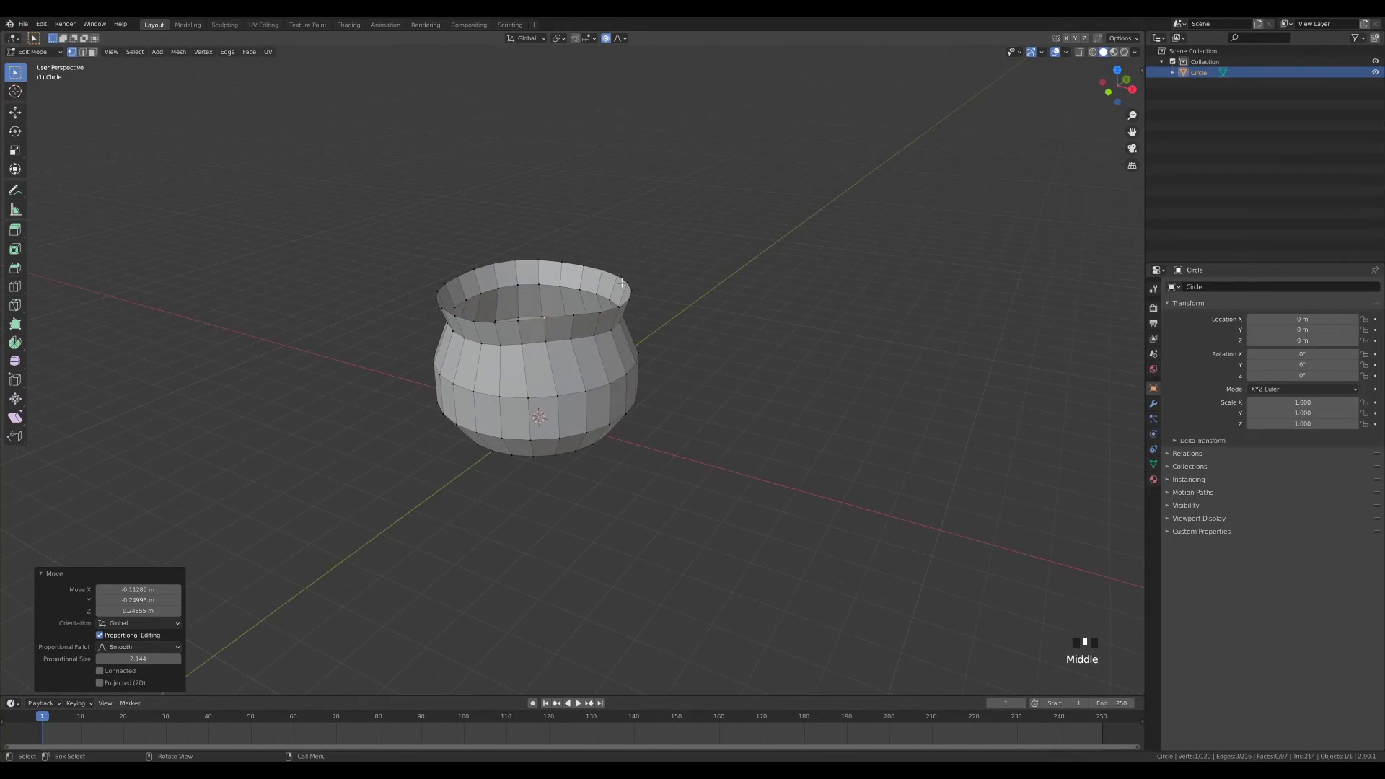
pyautogui.press('g')
pyautogui.click(630, 274)
pyautogui.click(437, 299)
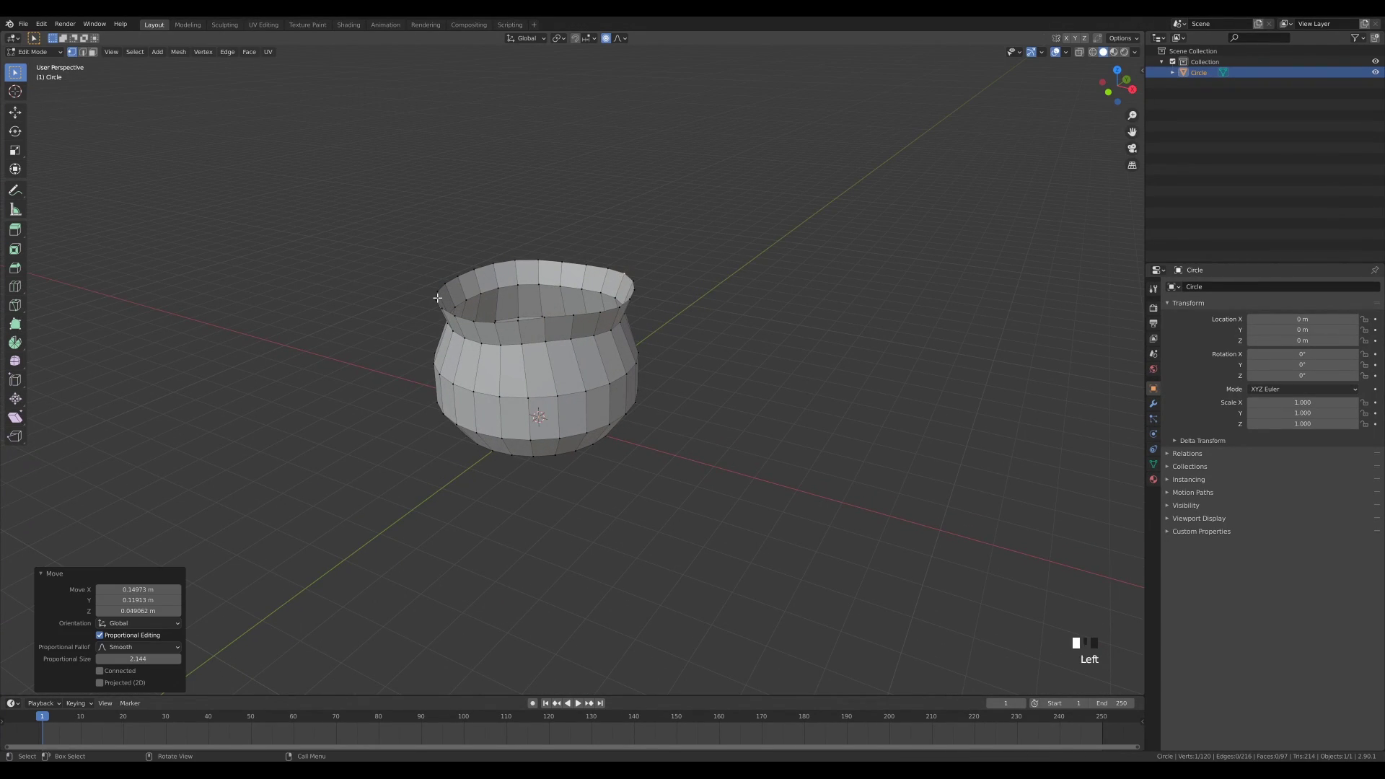
pyautogui.press('g')
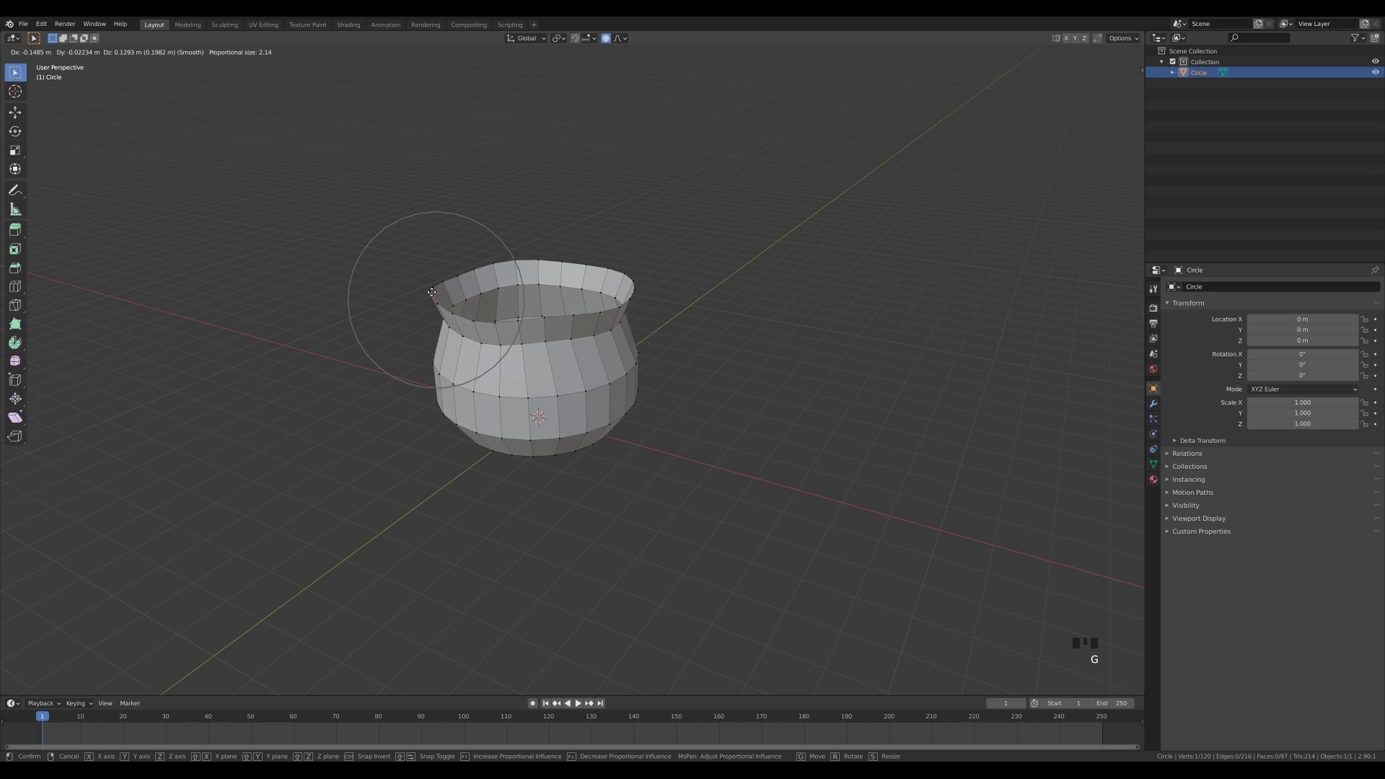
pyautogui.click(432, 294)
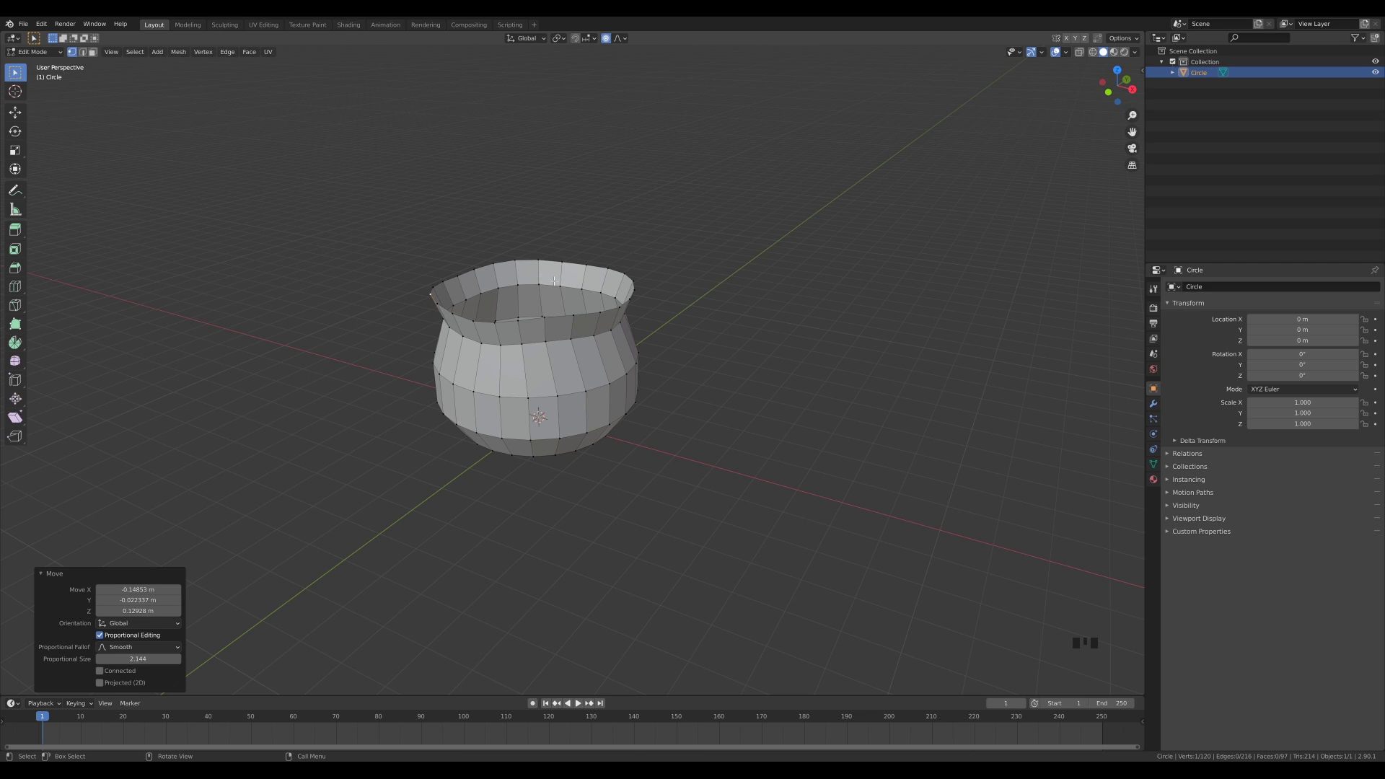
# Step: Rip a vertex on the back of the rim to open a V-shaped notch
pyautogui.scroll(2, 584, 238)
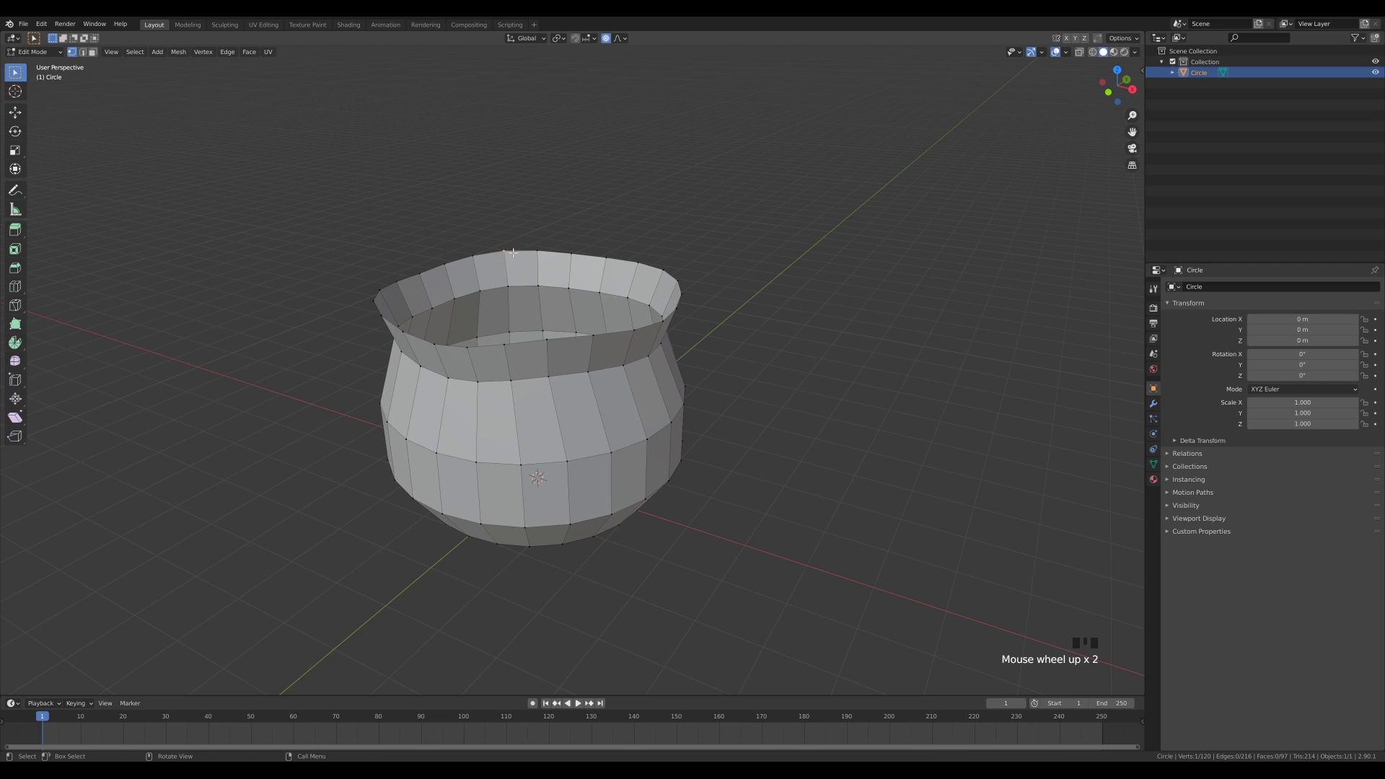
pyautogui.press('v')
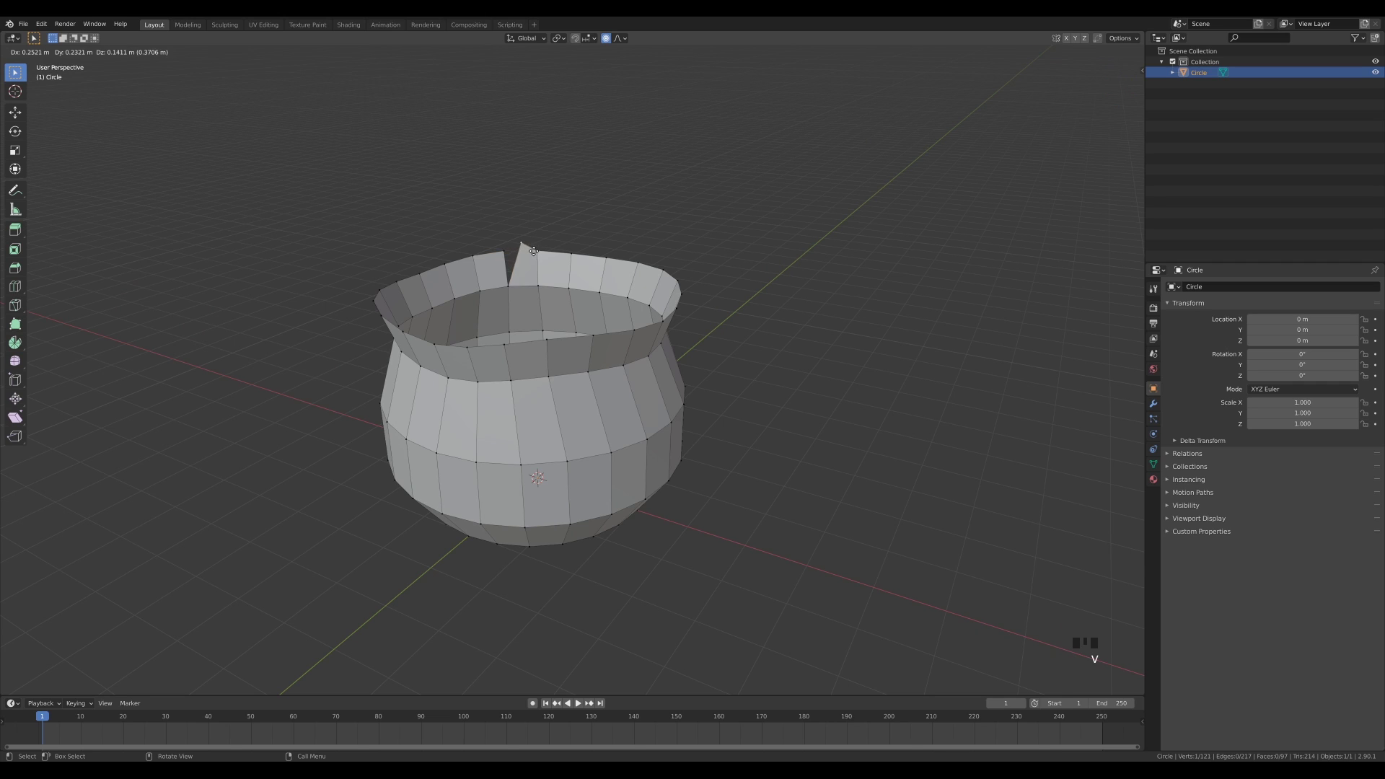
pyautogui.click(503, 250)
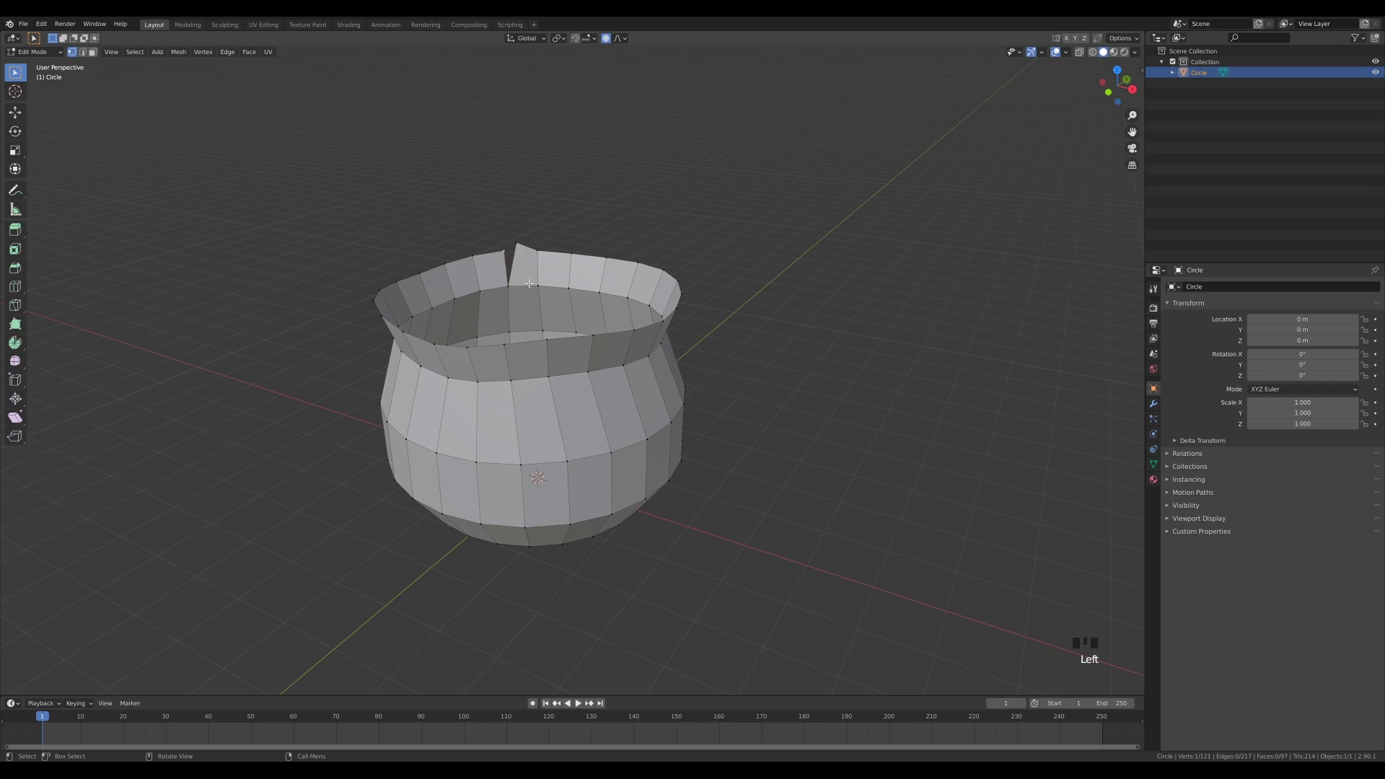
# Step: Reshape the notch on the back of the rim by moving its vertex with proportional editing, reducing the proportional size to about 1.00
pyautogui.press('g')
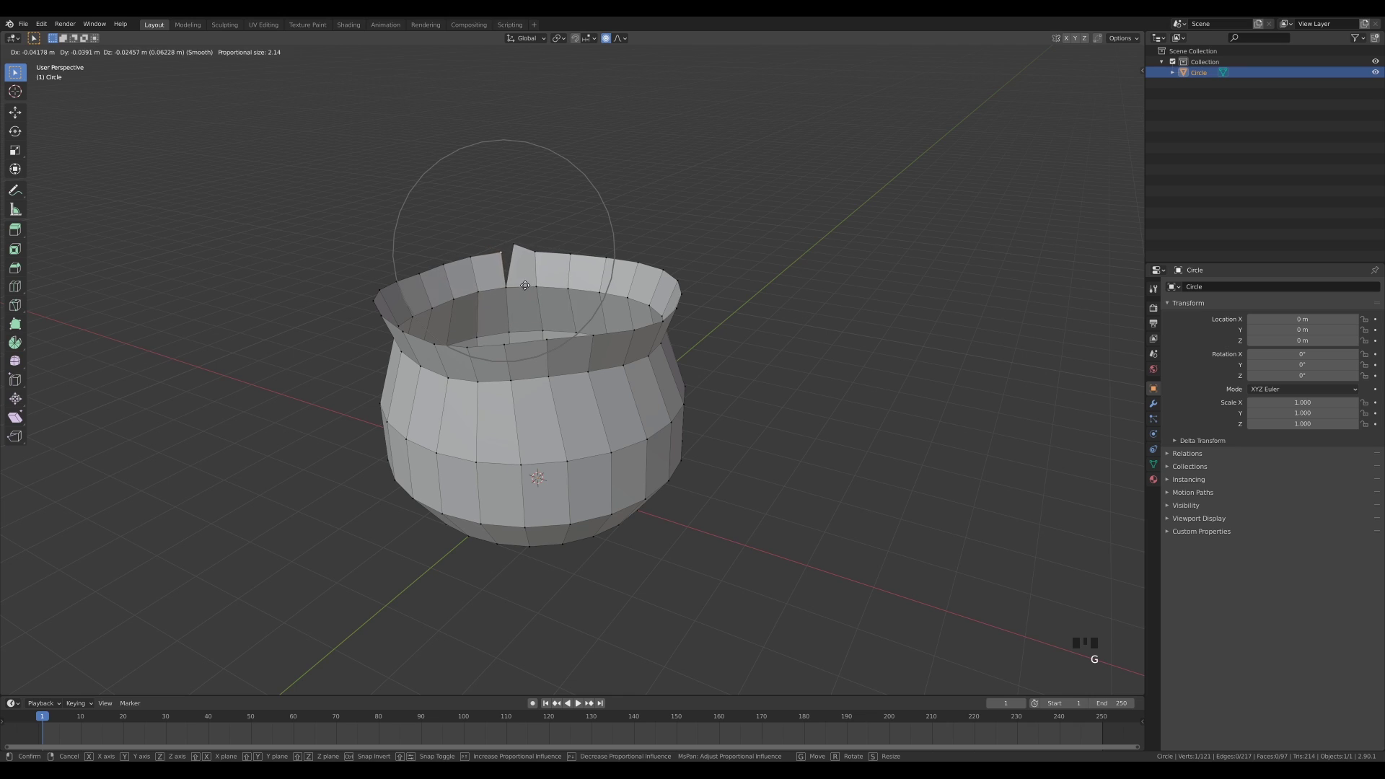
pyautogui.click(507, 270)
pyautogui.press('g')
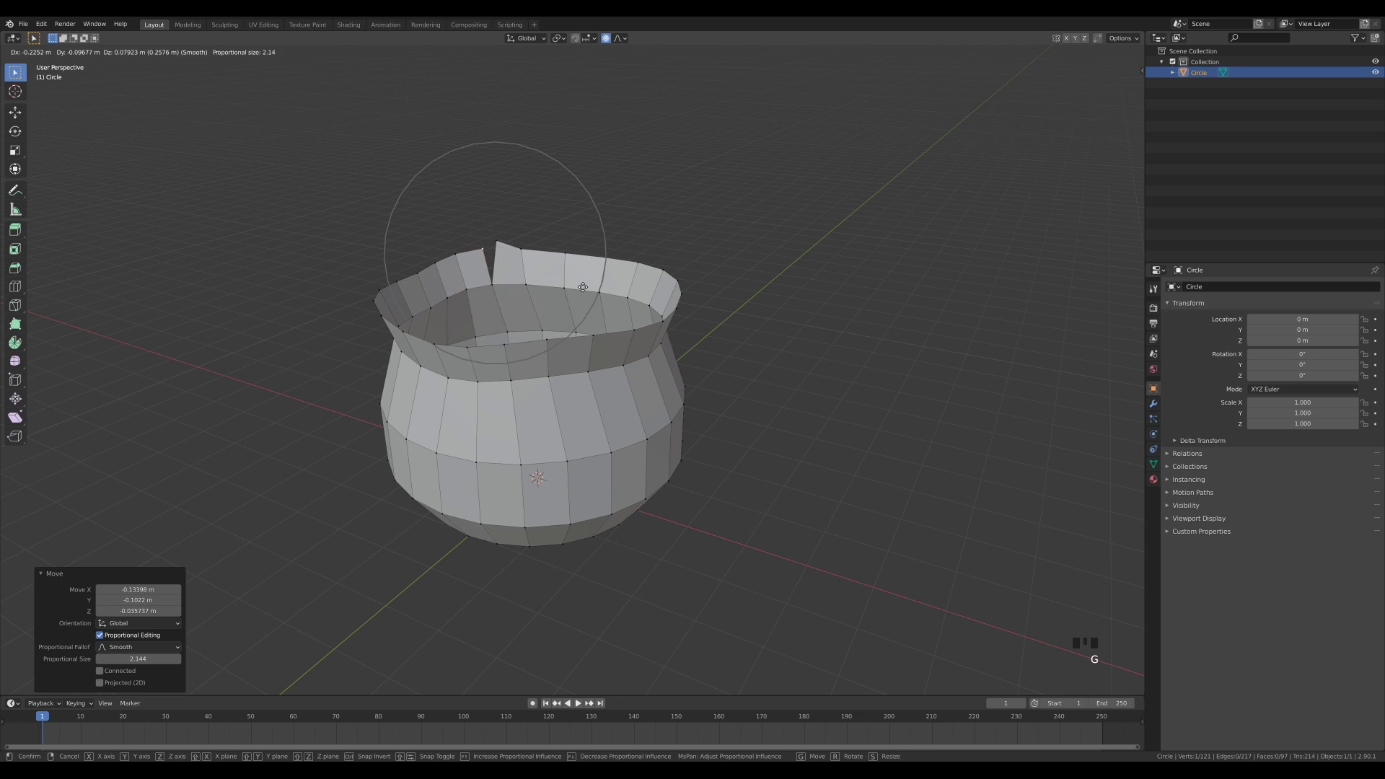
pyautogui.scroll(-5, 585, 288)
pyautogui.scroll(9, 588, 288)
pyautogui.scroll(4, 589, 287)
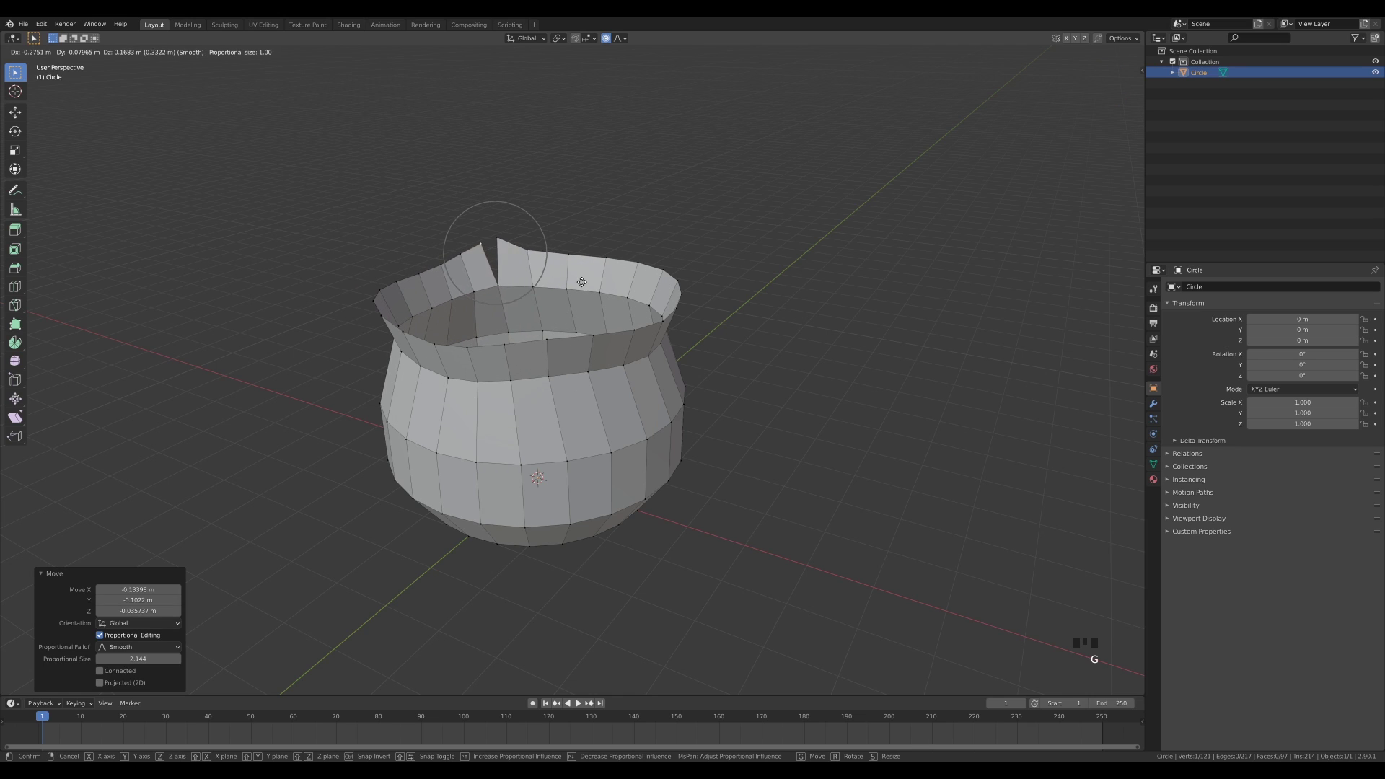
pyautogui.click(537, 252)
# Step: Turn off proportional editing and reposition the two rim vertices on the right of the back notch to even out the edge
pyautogui.press('o')
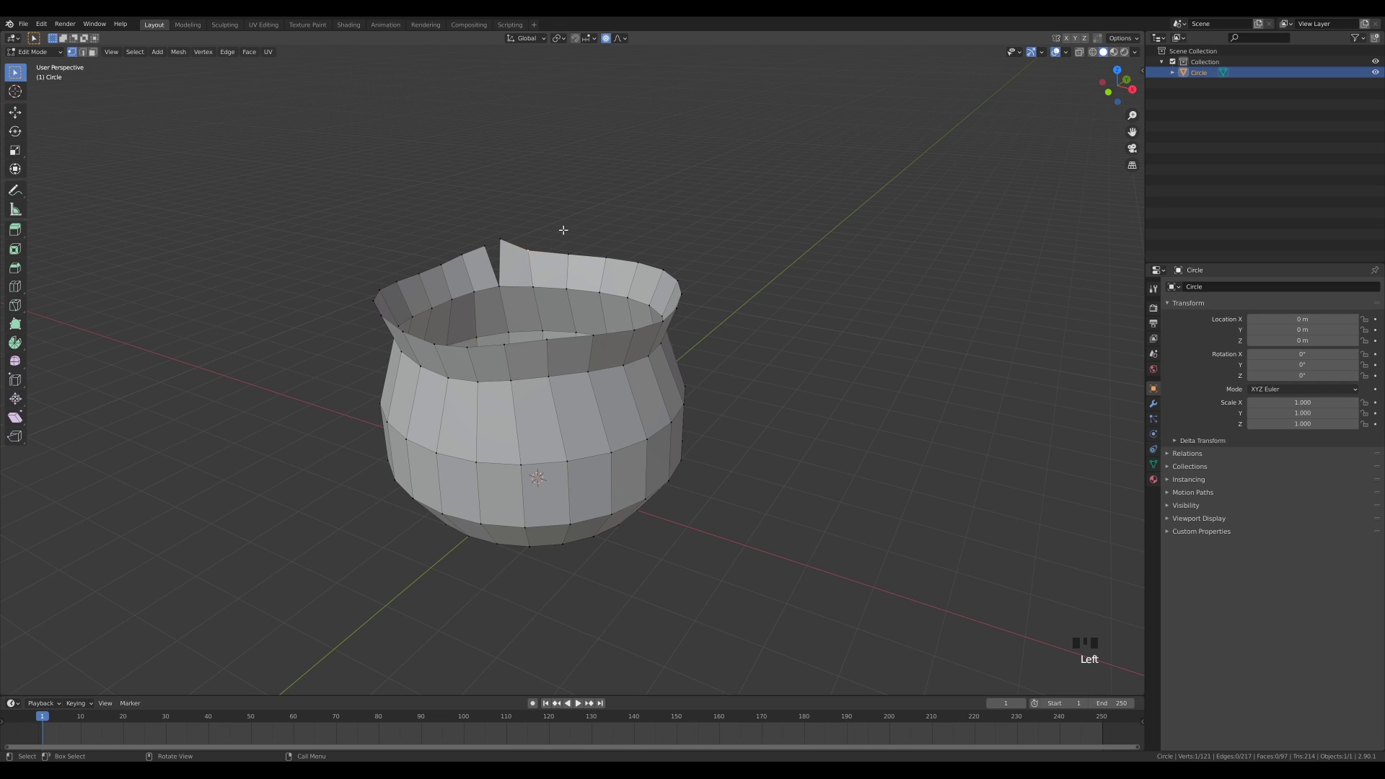
pyautogui.press('g')
pyautogui.click(609, 258)
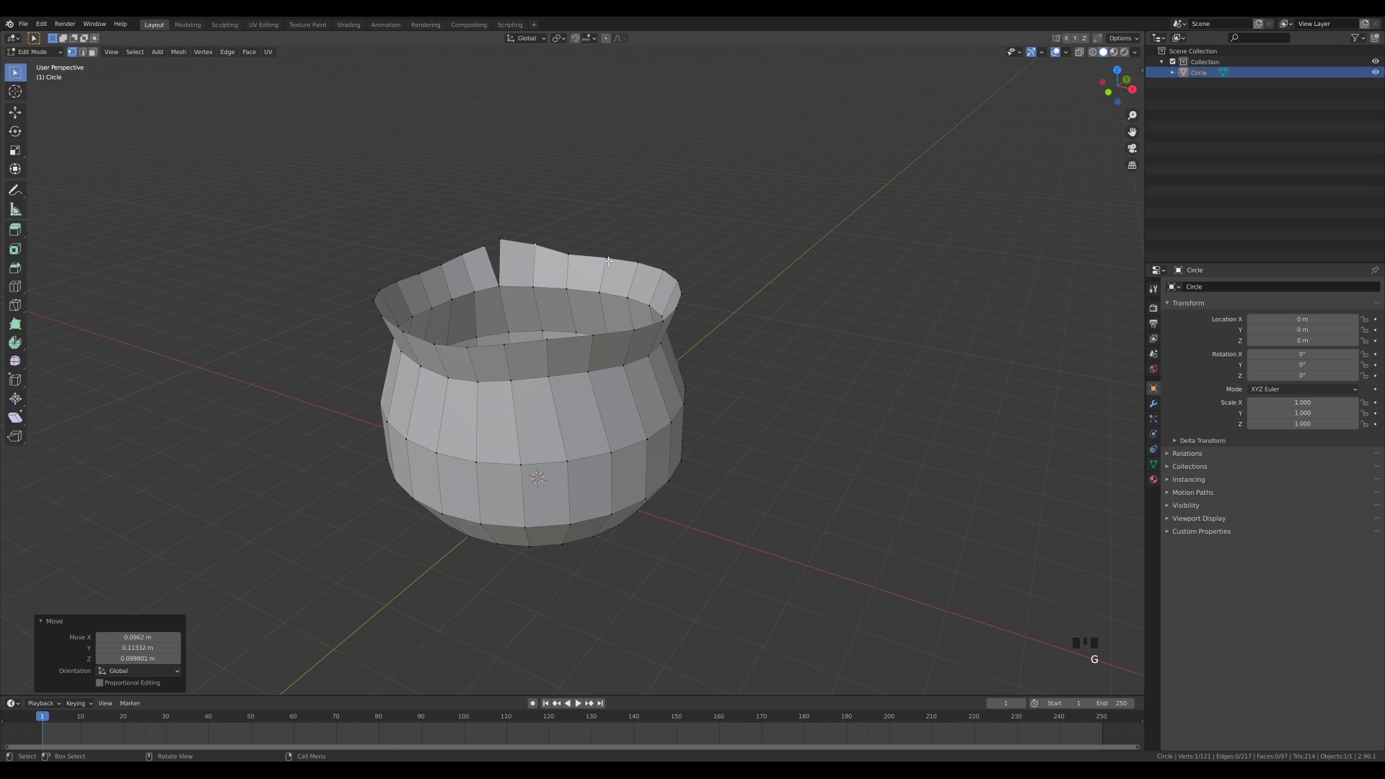
pyautogui.click(572, 256)
pyautogui.press('g')
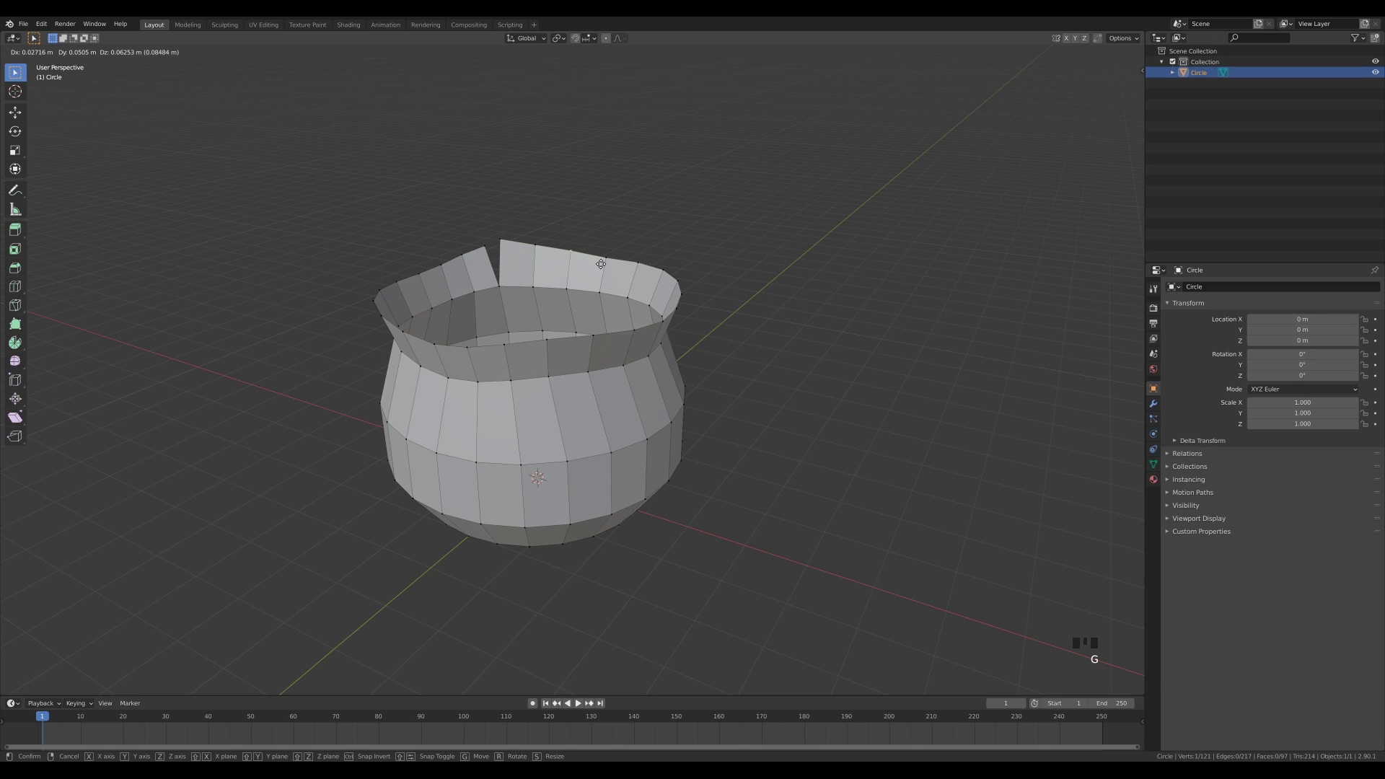
pyautogui.click(600, 264)
# Step: Adjust the two rim vertices on the left of the back notch individually
pyautogui.click(490, 250)
pyautogui.press('g')
pyautogui.click(487, 249)
pyautogui.click(463, 257)
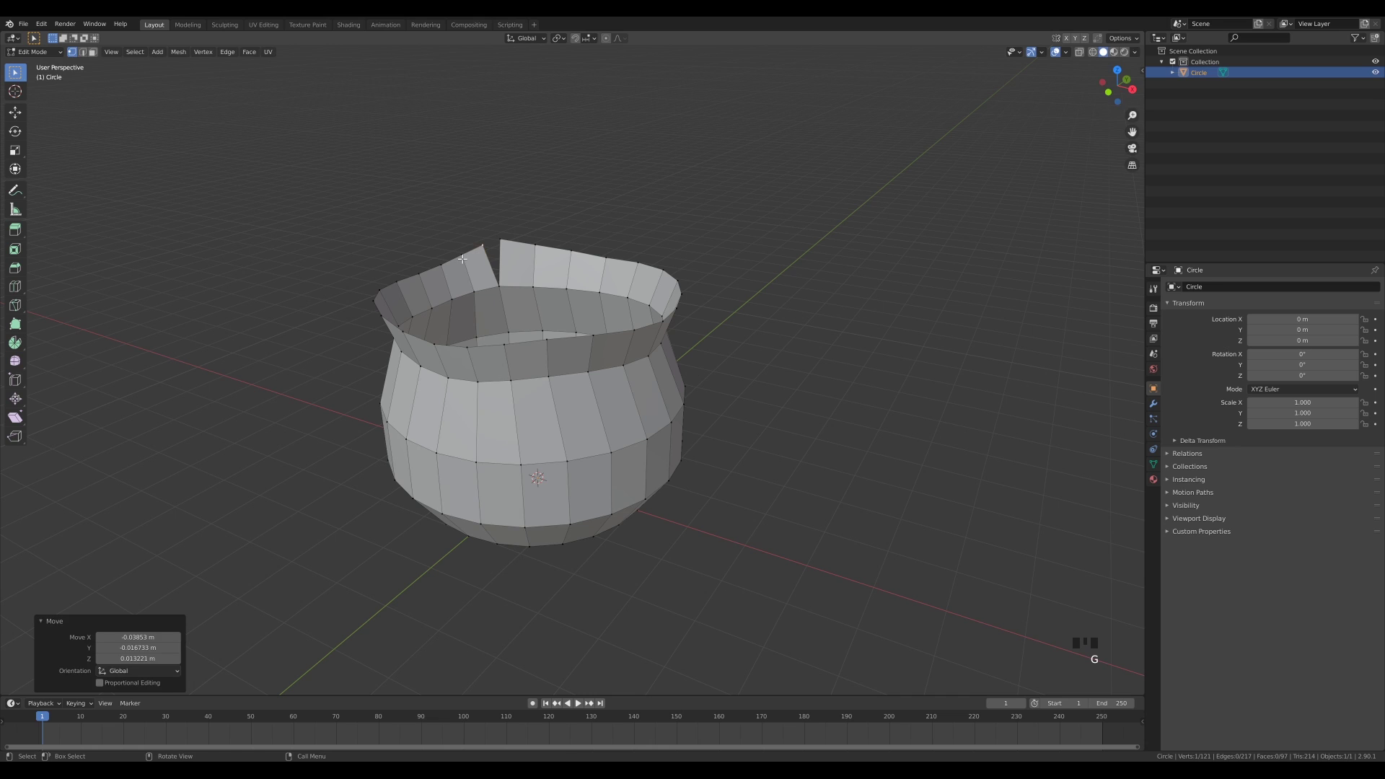
pyautogui.press('g')
pyautogui.click(459, 263)
# Step: Rip a vertex on the front of the rim and pull the two sides apart into a second V-shaped notch
pyautogui.moveTo(473, 356)
pyautogui.mouseDown(button='middle')
pyautogui.moveTo(599, 393)
pyautogui.moveTo(539, 340)
pyautogui.moveTo(480, 352)
pyautogui.mouseUp(button='middle')
pyautogui.click(663, 333)
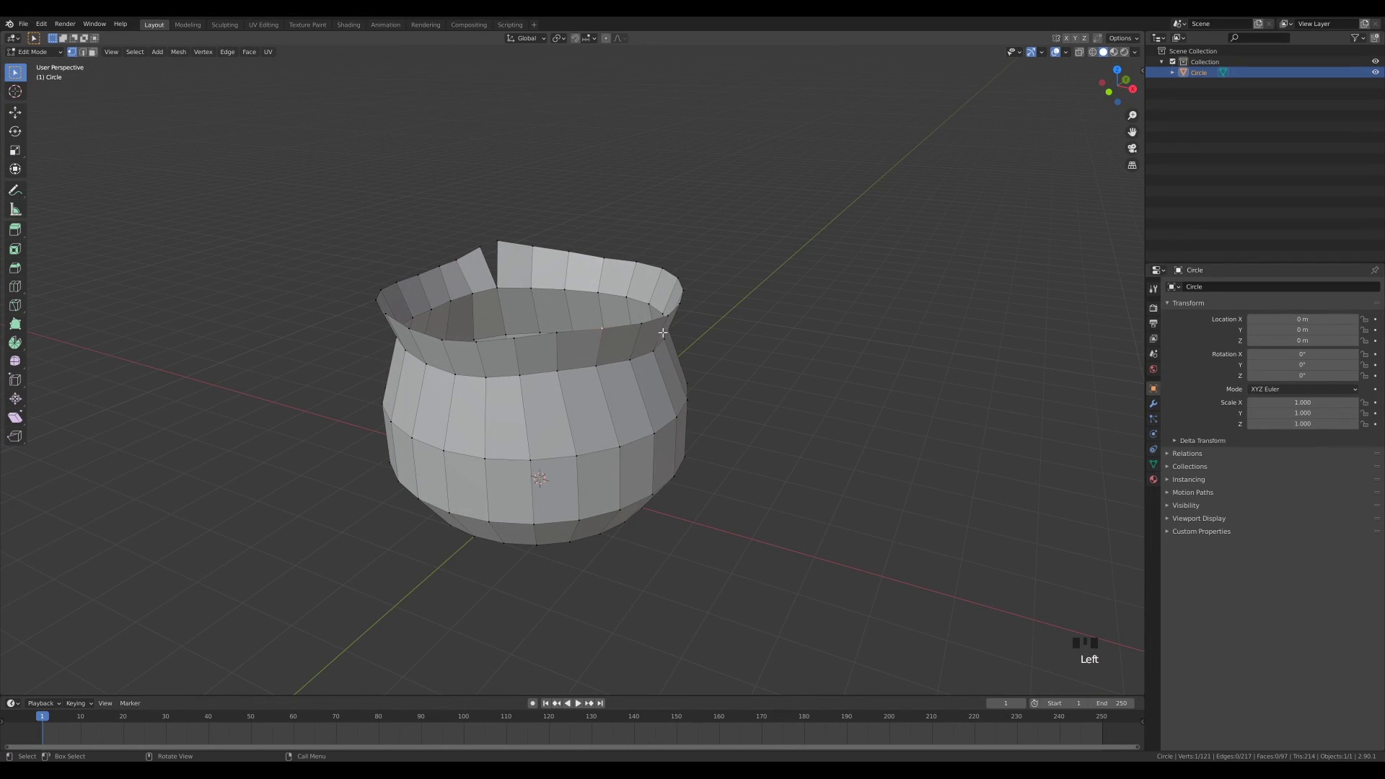
pyautogui.press('v')
pyautogui.click(668, 333)
pyautogui.click(611, 332)
pyautogui.press('g')
pyautogui.click(603, 337)
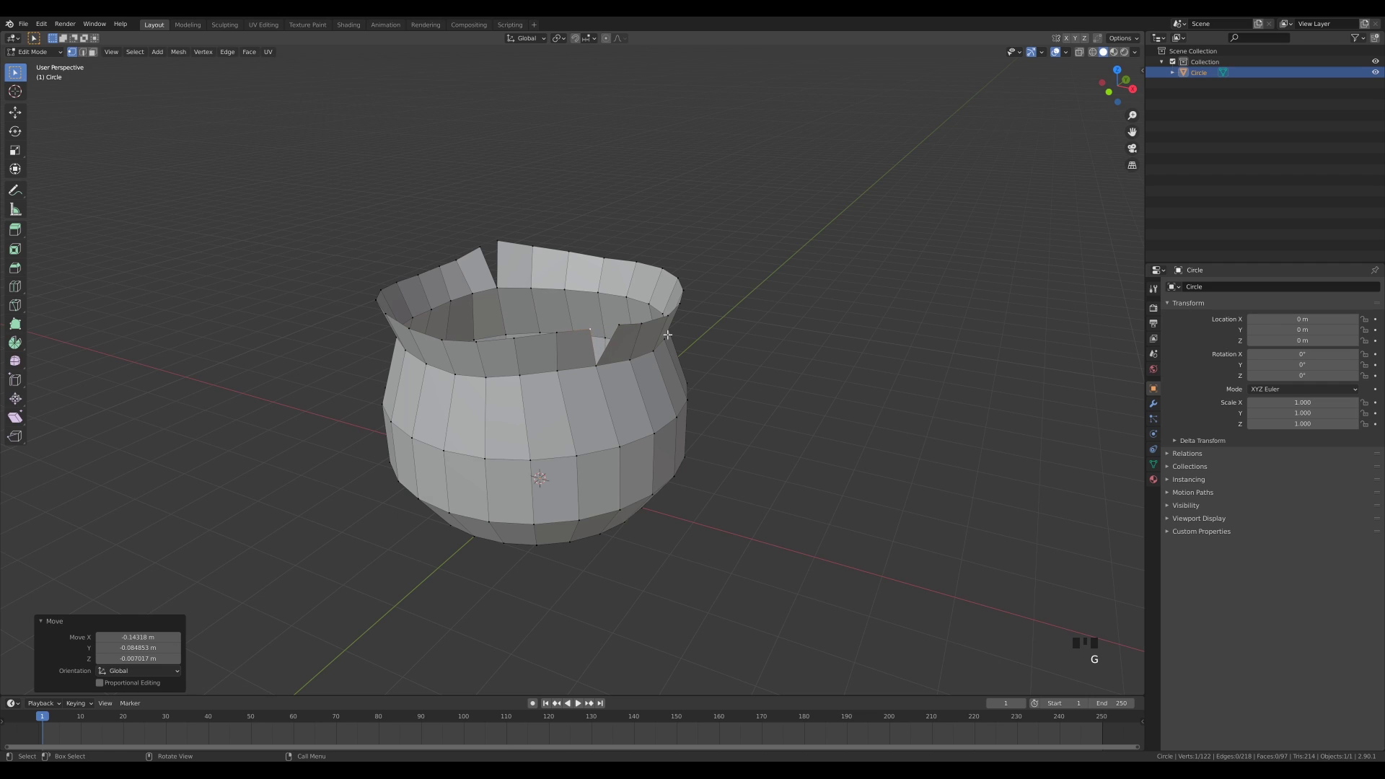
pyautogui.press('Tab')
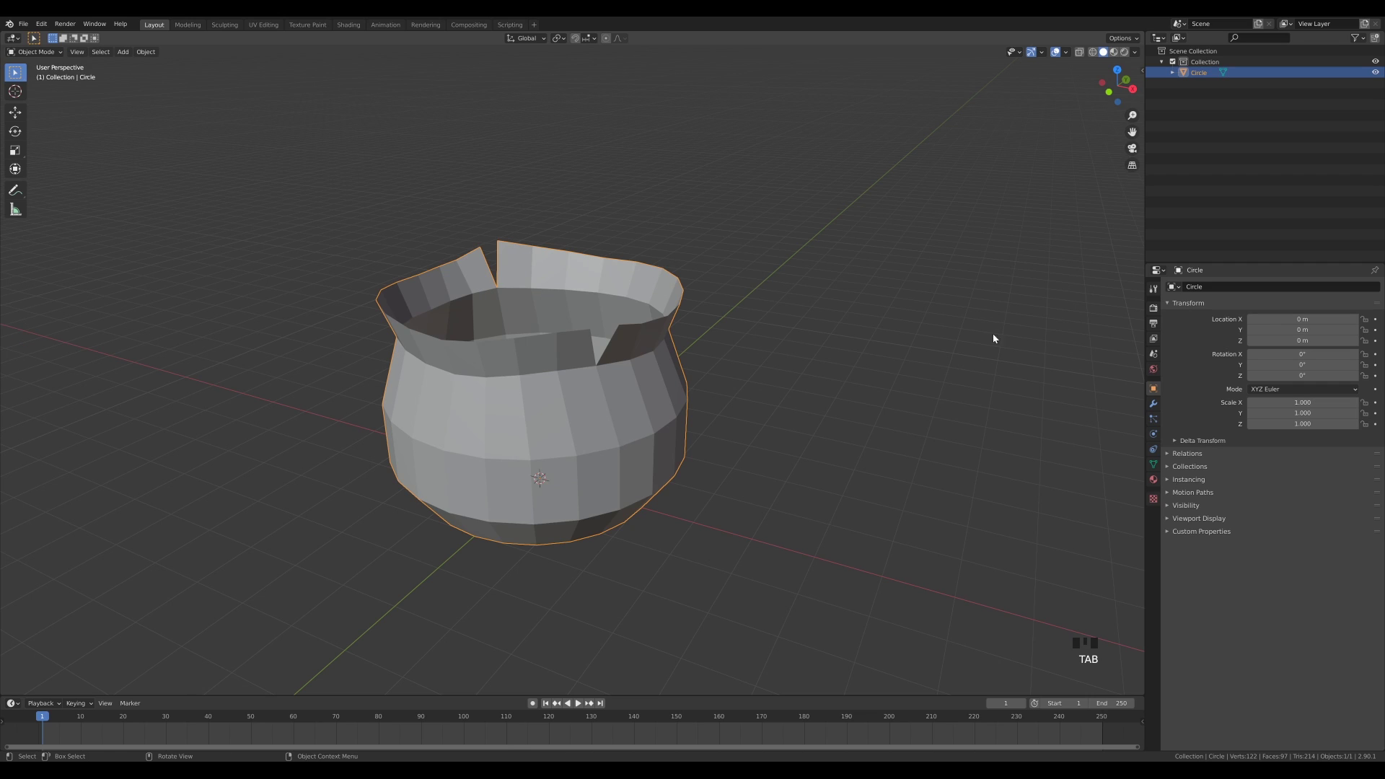
# Step: Add a Solidify modifier to the pot with a thickness of about 0.236 m
pyautogui.click(1153, 403)
pyautogui.click(1153, 403)
pyautogui.click(1197, 287)
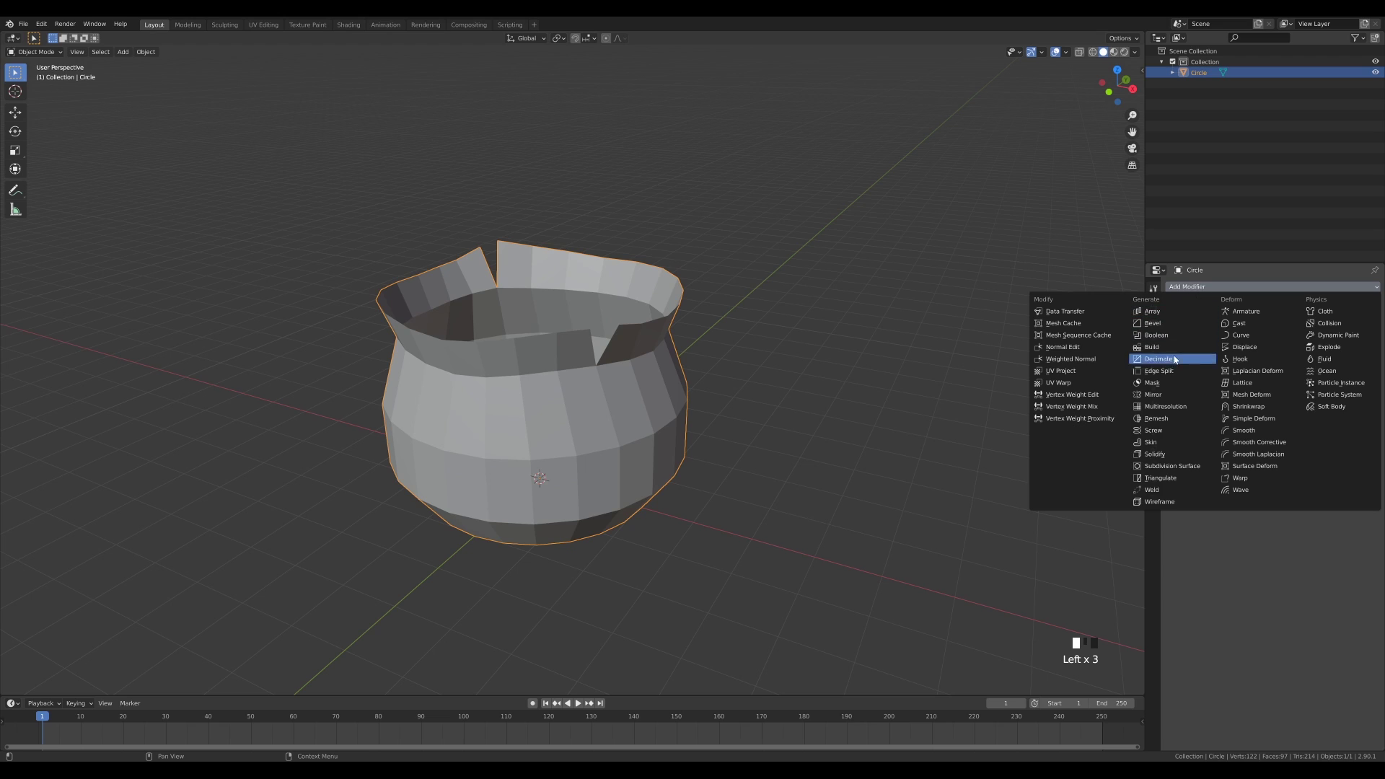
pyautogui.click(1166, 454)
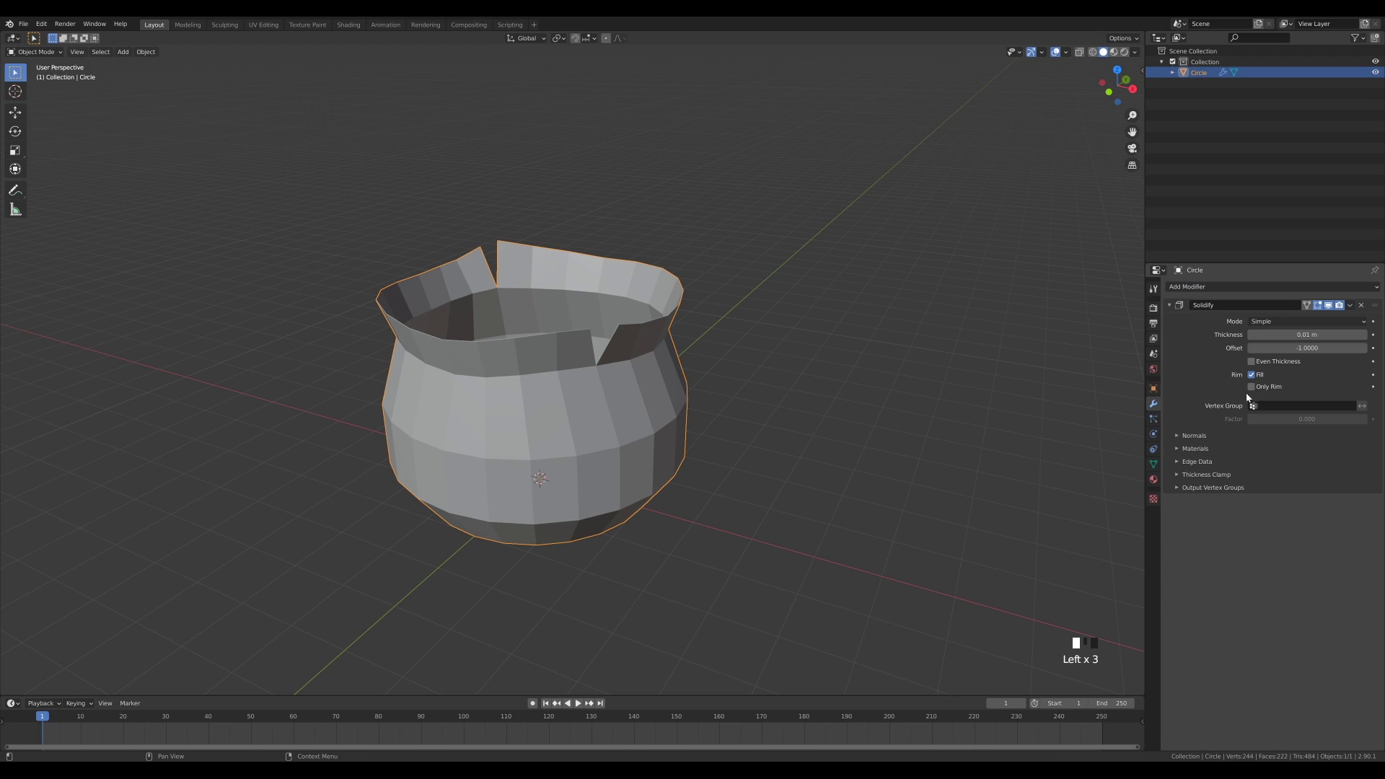
pyautogui.keyDown('shift'); pyautogui.moveTo(1291, 335); pyautogui.dragTo(1342, 334); pyautogui.keyUp('shift')
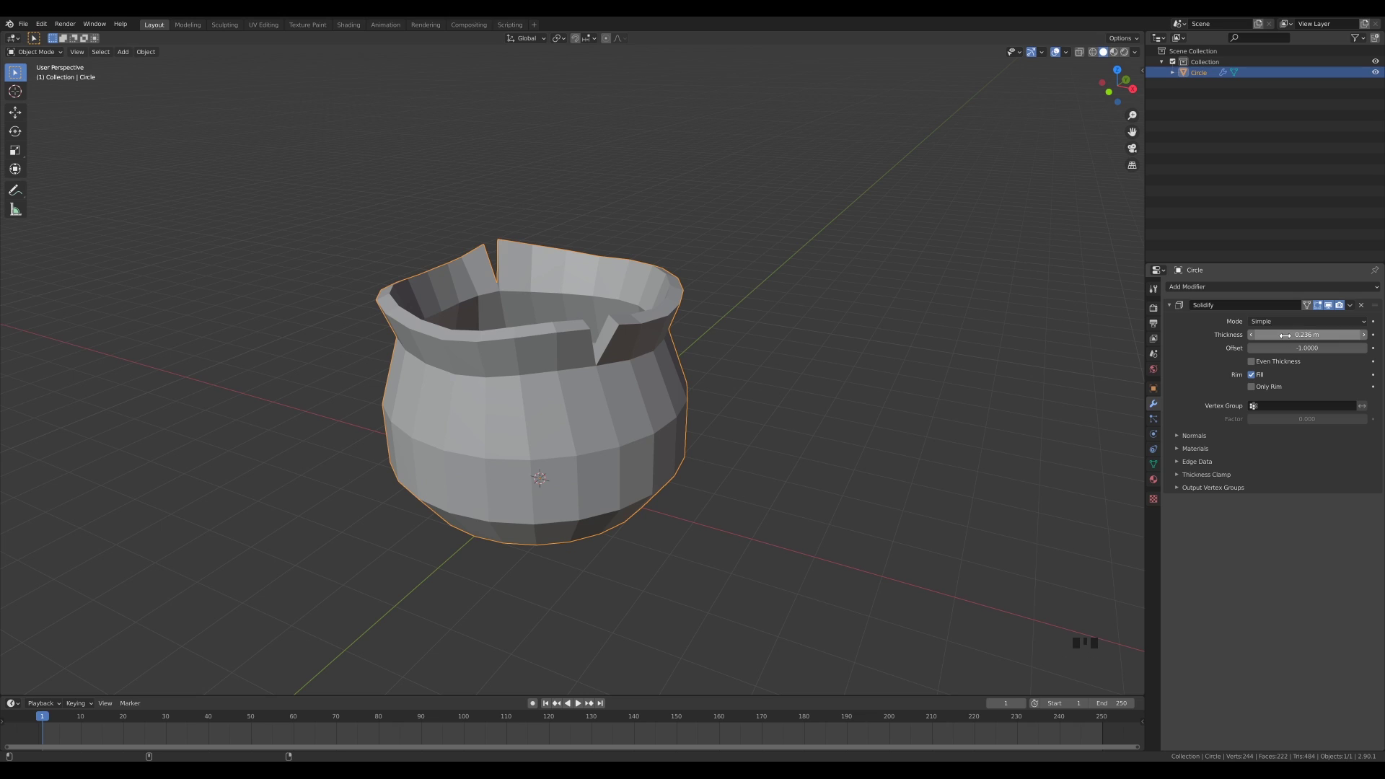
pyautogui.click(1169, 305)
# Step: Add a Bevel modifier with an amount of about 0.041 m, 2 segments and the limit method set to Angle
pyautogui.click(1193, 287)
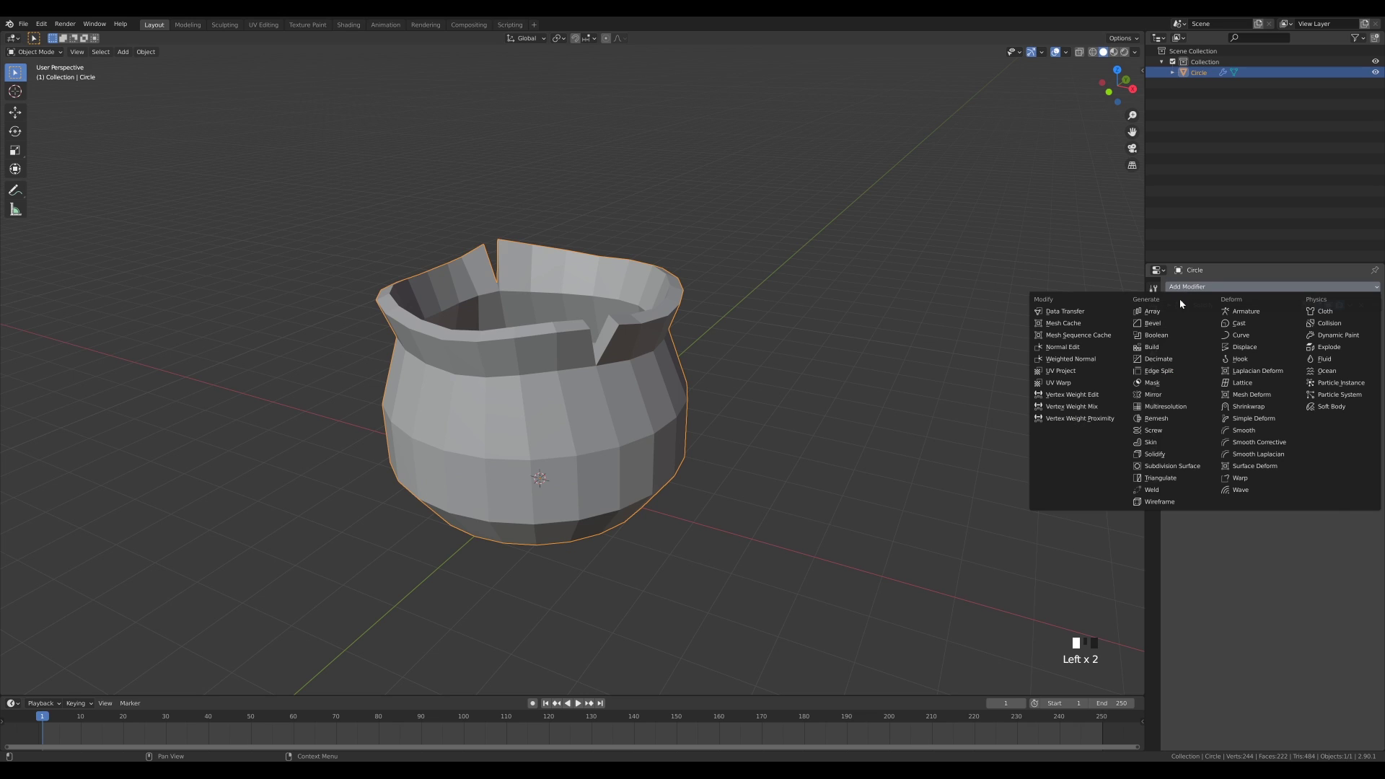
pyautogui.click(1162, 323)
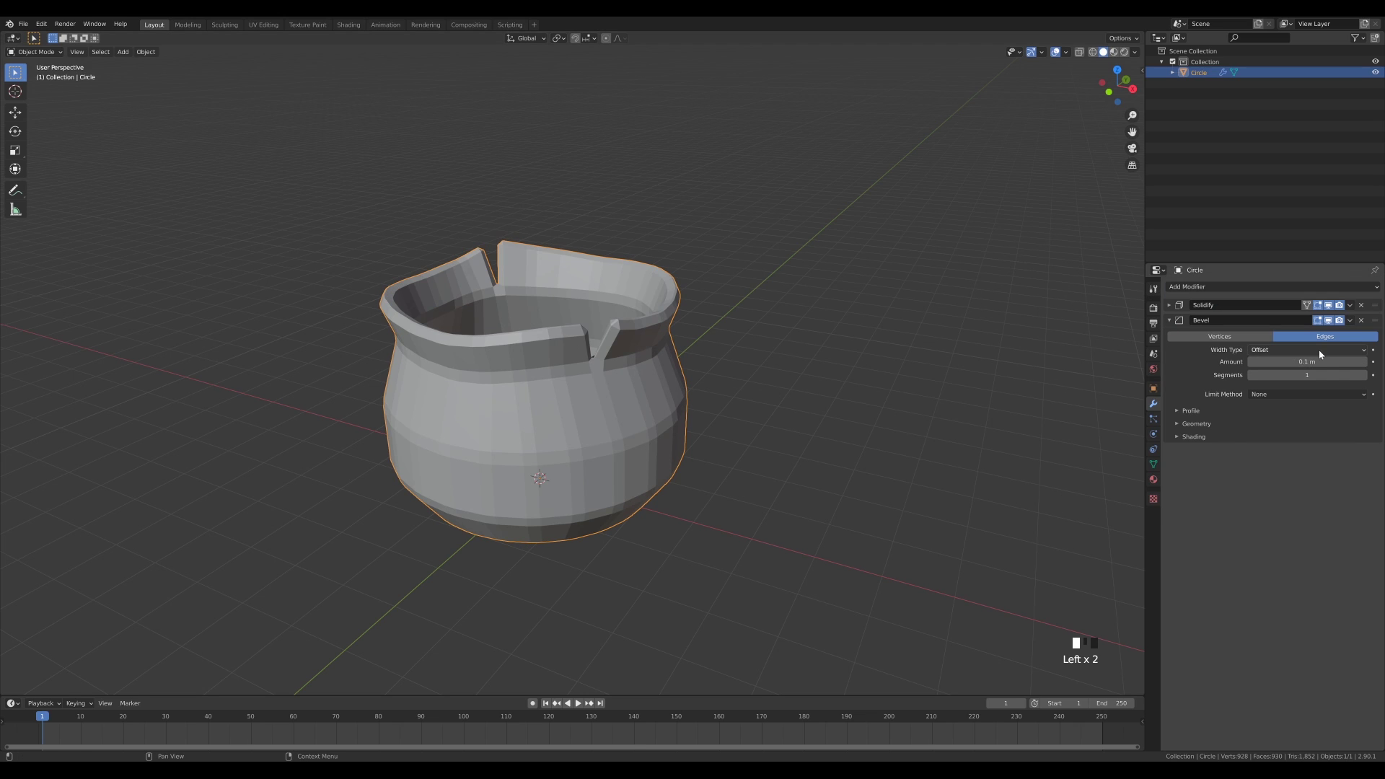
pyautogui.keyDown('shift'); pyautogui.moveTo(1320, 360); pyautogui.dragTo(1351, 373); pyautogui.keyUp('shift')
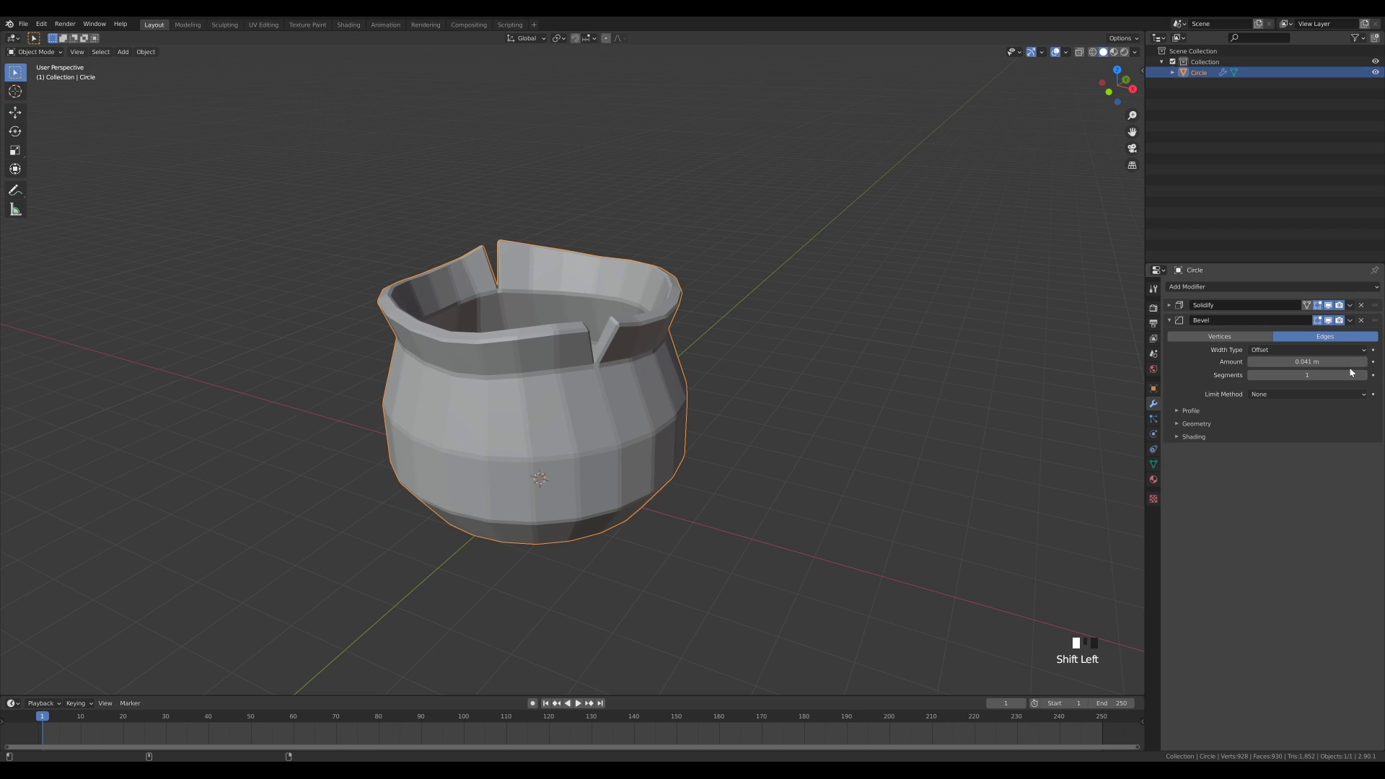
pyautogui.click(1350, 373)
pyautogui.scroll(2, 819, 389)
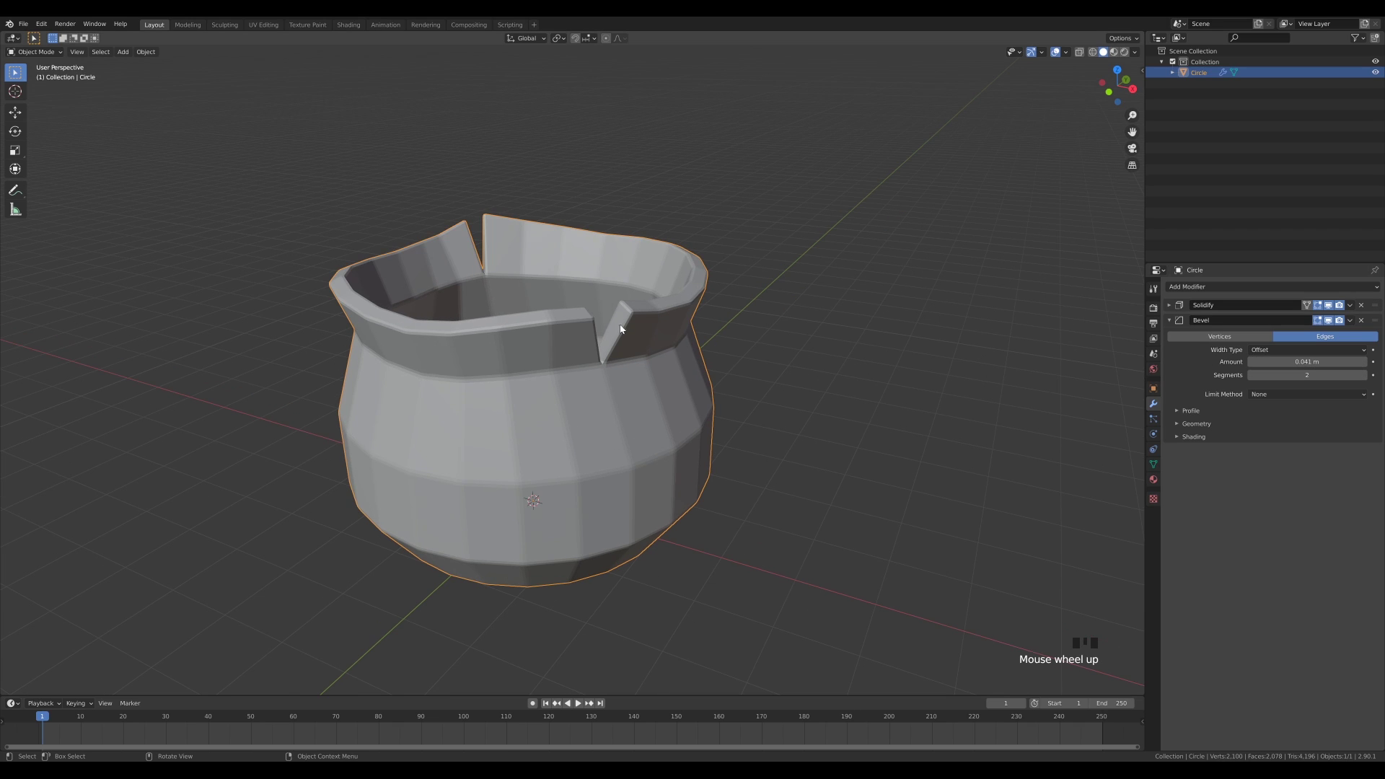
pyautogui.click(1181, 424)
pyautogui.click(1180, 424)
pyautogui.click(1270, 394)
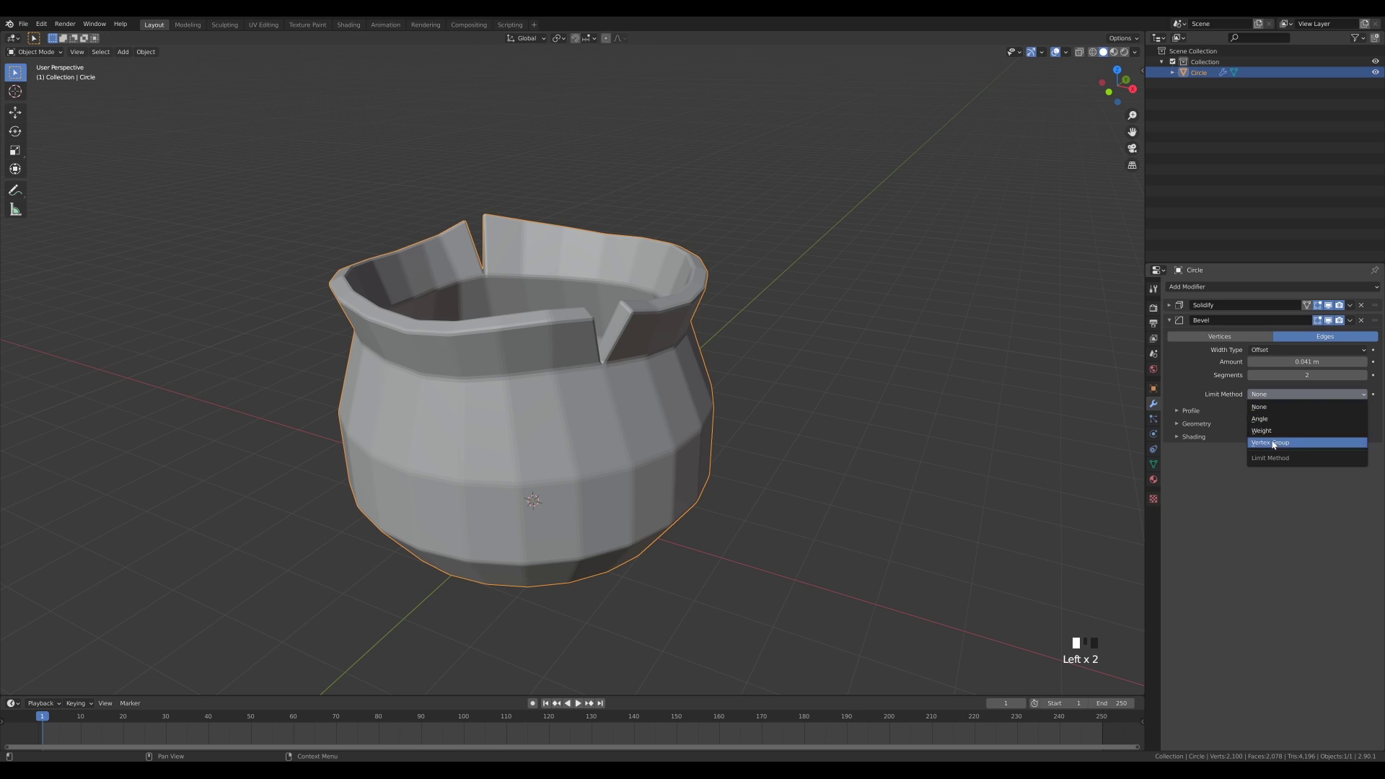
pyautogui.click(1262, 419)
# Step: Shade the pot smooth and add a Subdivision modifier with viewport and render levels of 1
pyautogui.rightClick(622, 374)
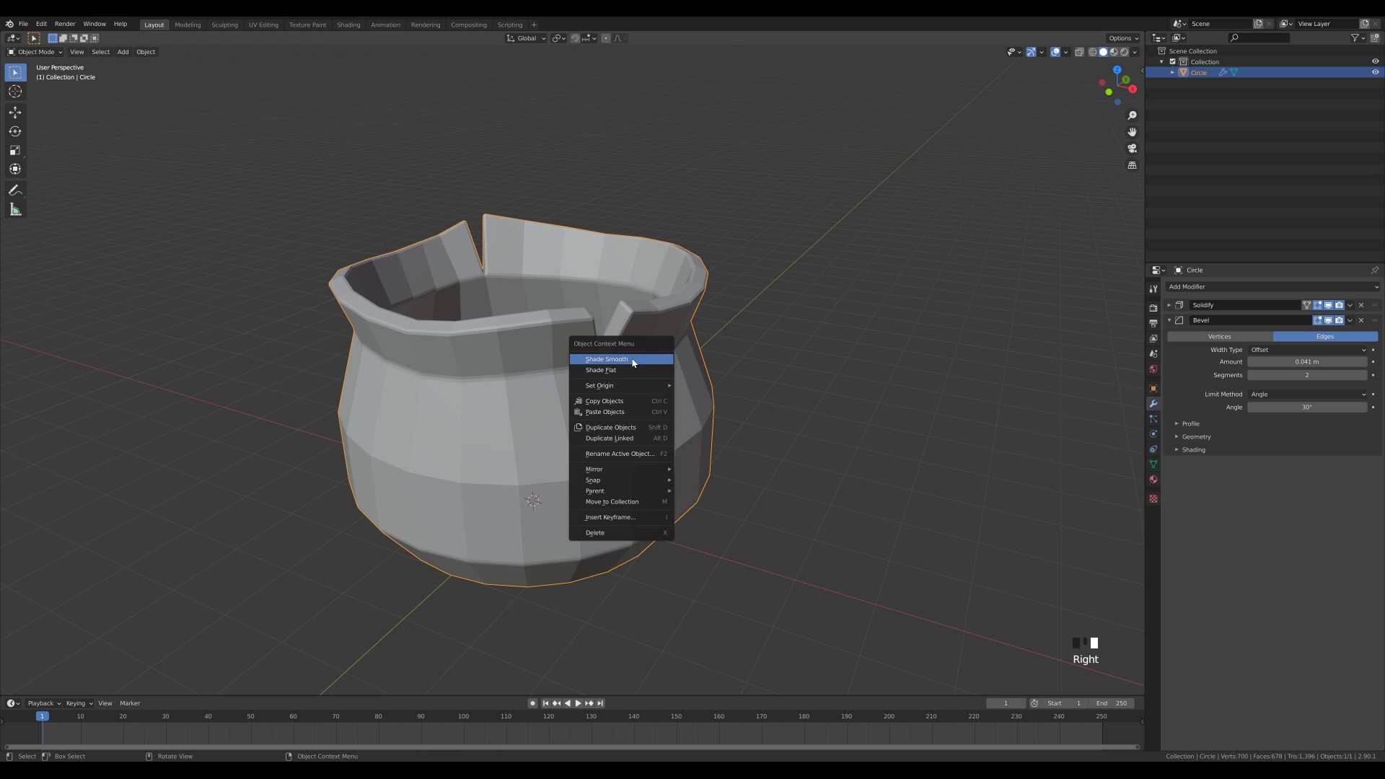
pyautogui.click(620, 359)
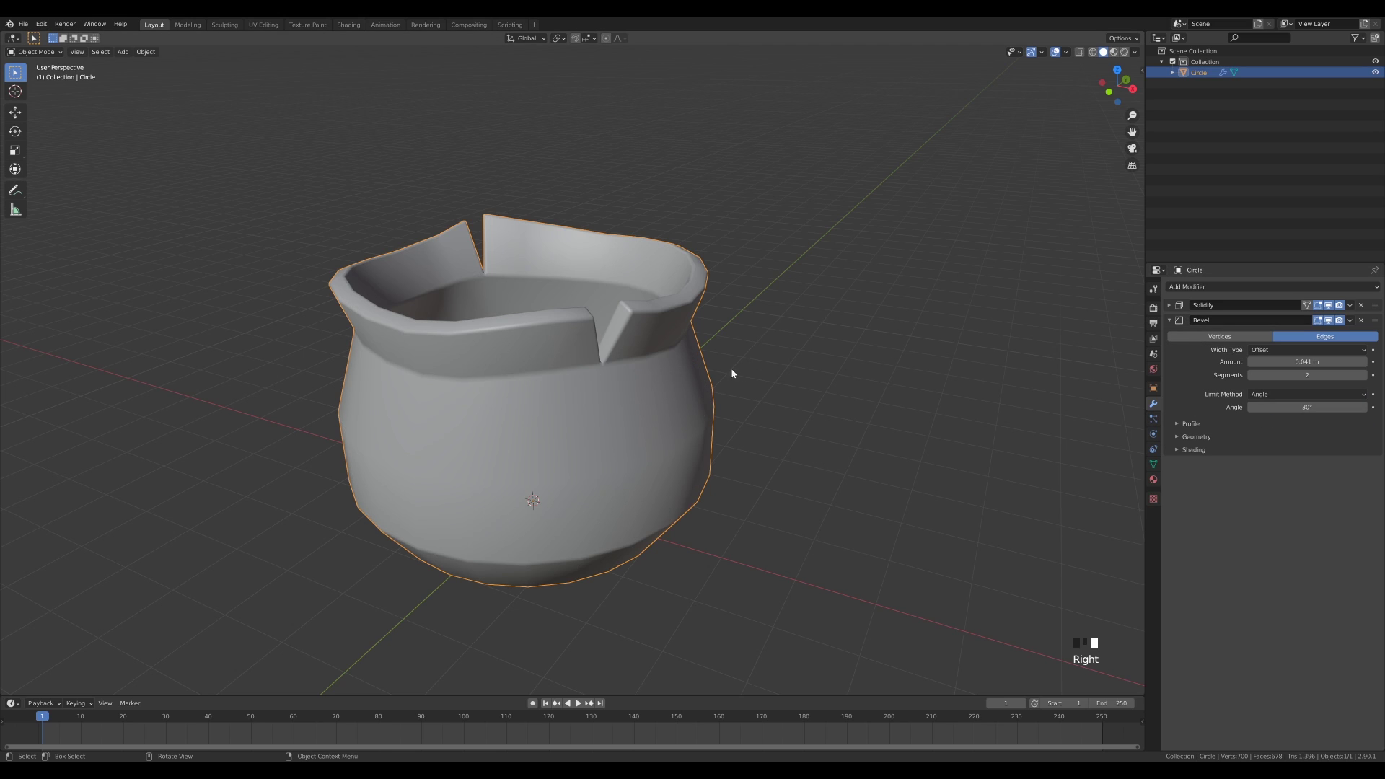
pyautogui.hotkey('ctrl', '1')
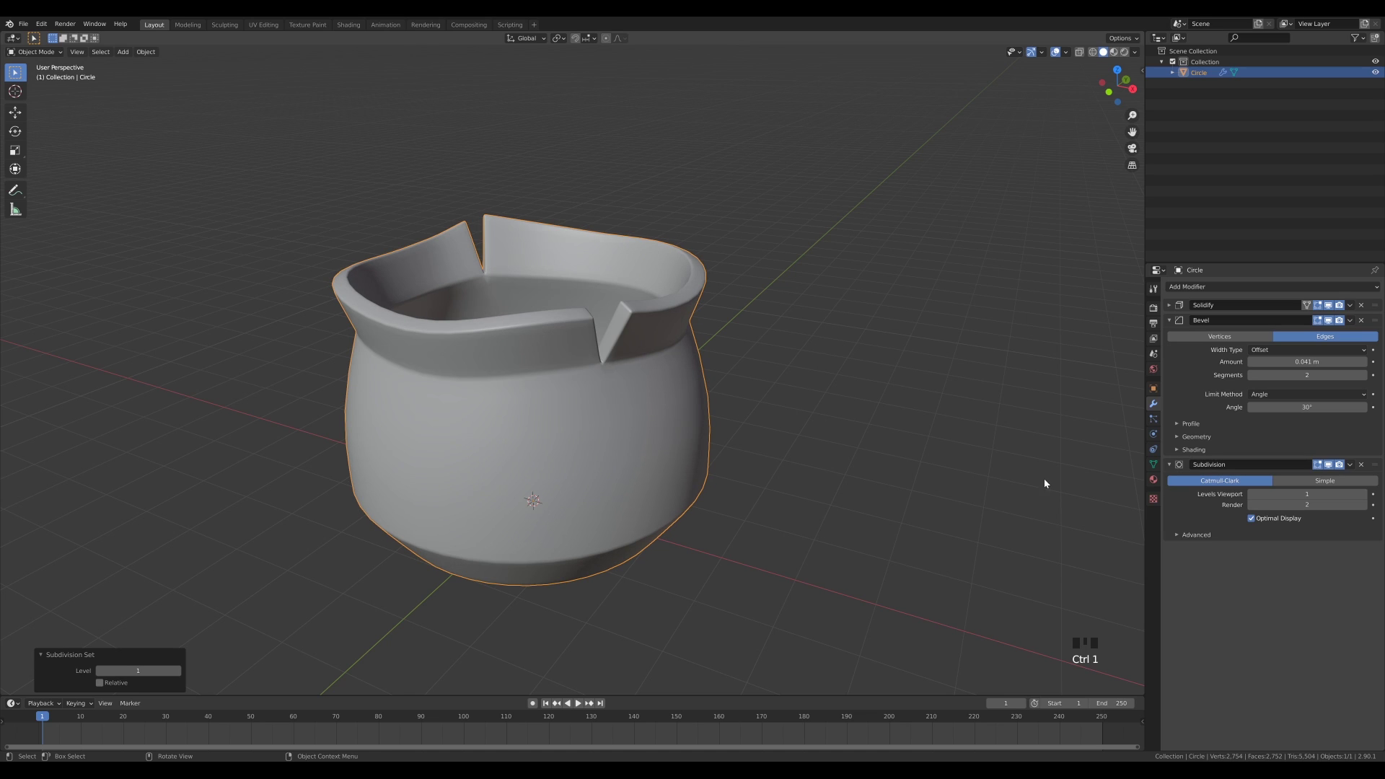
pyautogui.click(1252, 505)
# Step: Set the bevel's angle limit to 35° and scale the lower edge loop of the pot's body to about 0.97
pyautogui.moveTo(801, 458); pyautogui.dragTo(803, 452, button='middle')
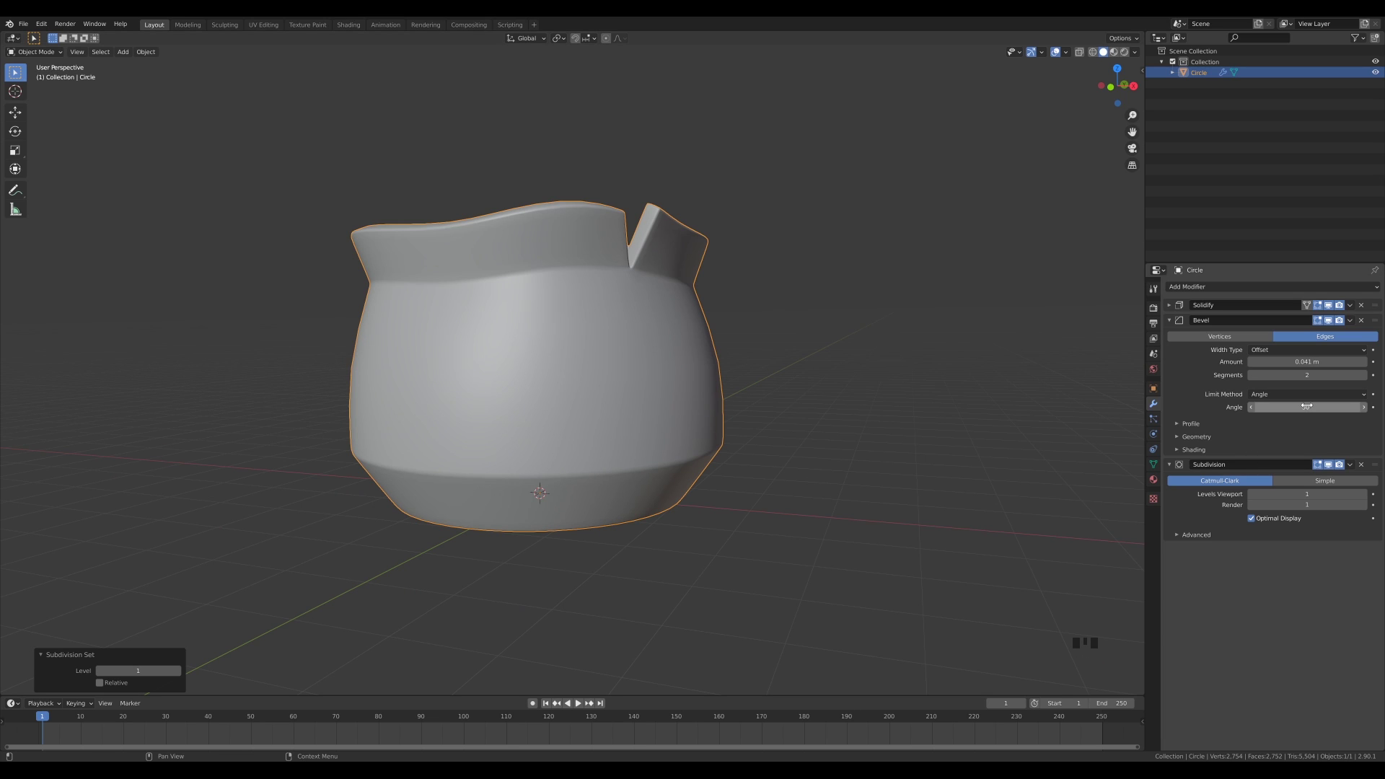
pyautogui.moveTo(1342, 407)
pyautogui.mouseDown()
pyautogui.moveTo(1364, 407)
pyautogui.moveTo(1350, 407)
pyautogui.mouseUp()
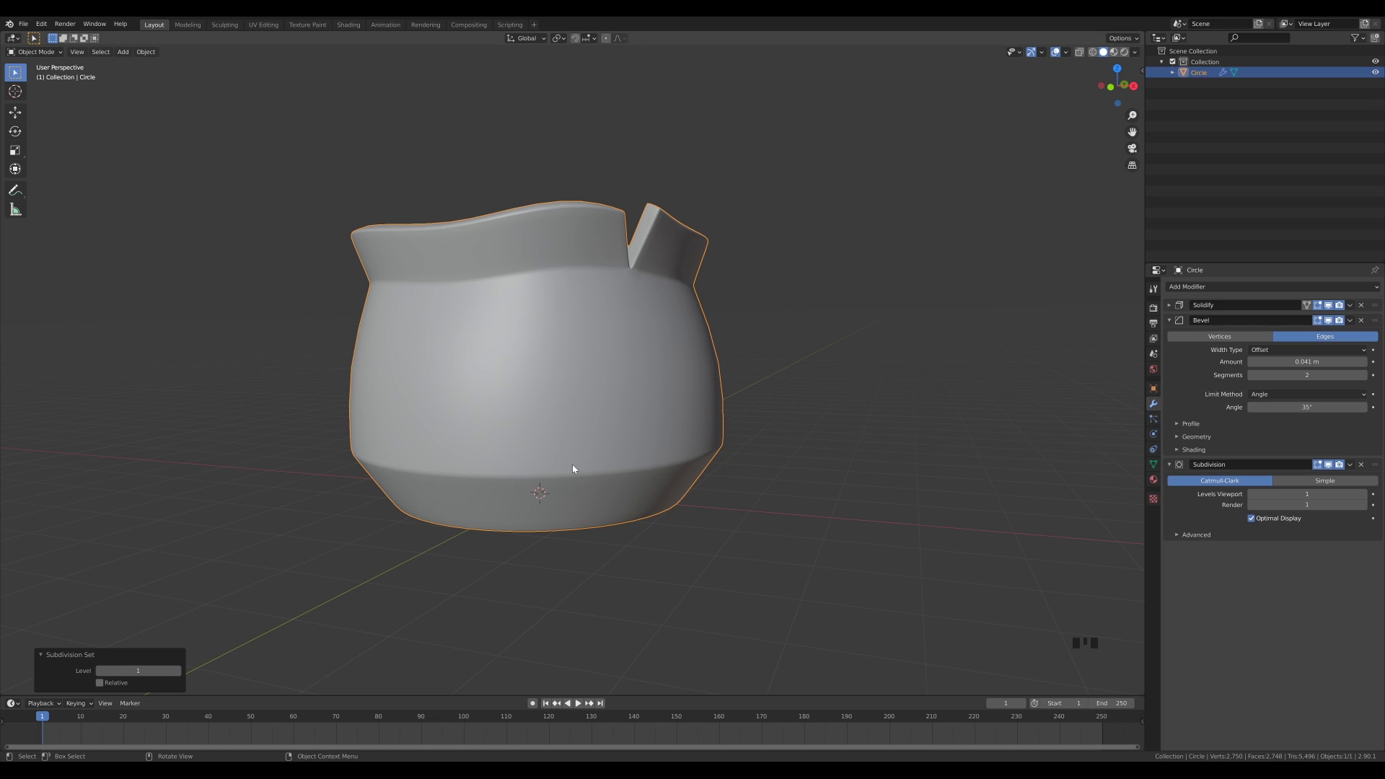
pyautogui.press('Tab')
pyautogui.keyDown('alt'); pyautogui.click(630, 471); pyautogui.keyUp('alt')
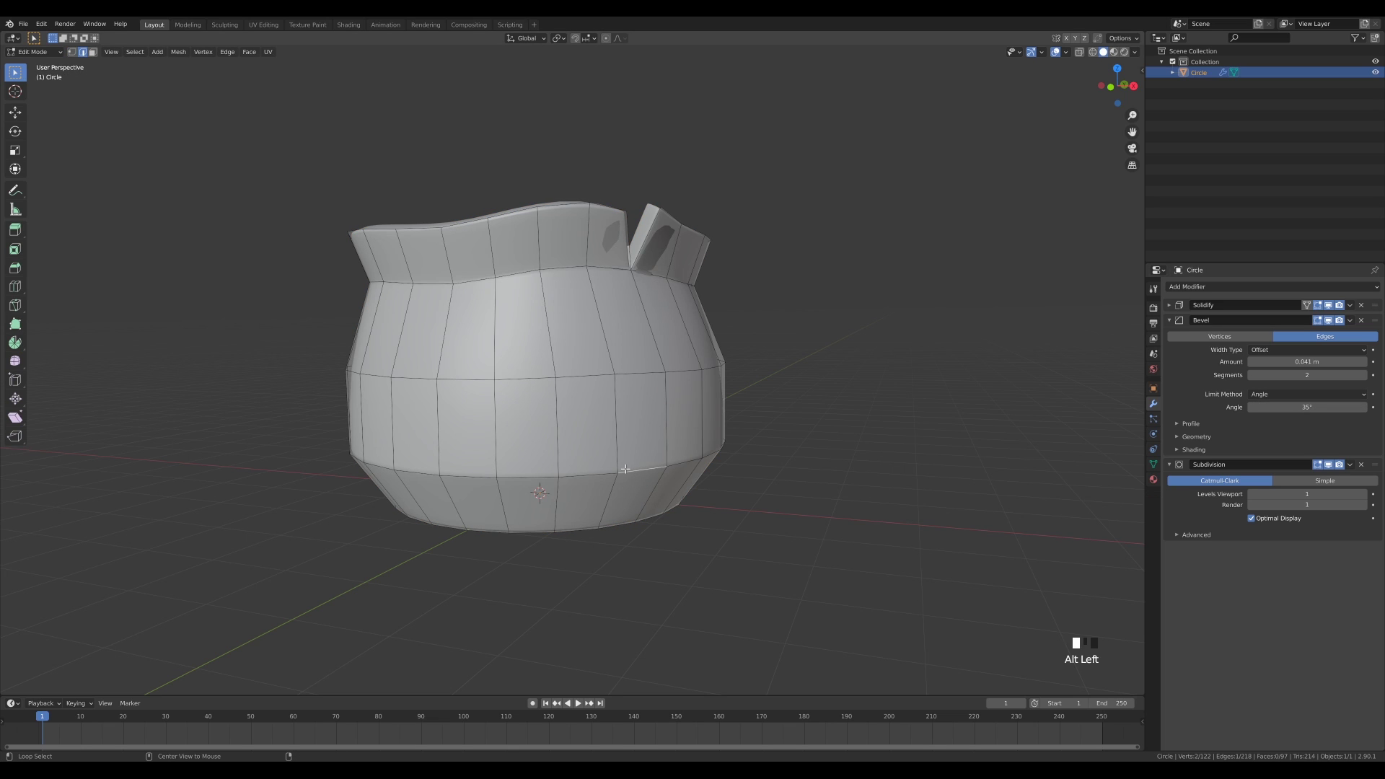
pyautogui.moveTo(631, 471); pyautogui.dragTo(856, 464, button='middle')
pyautogui.press('s')
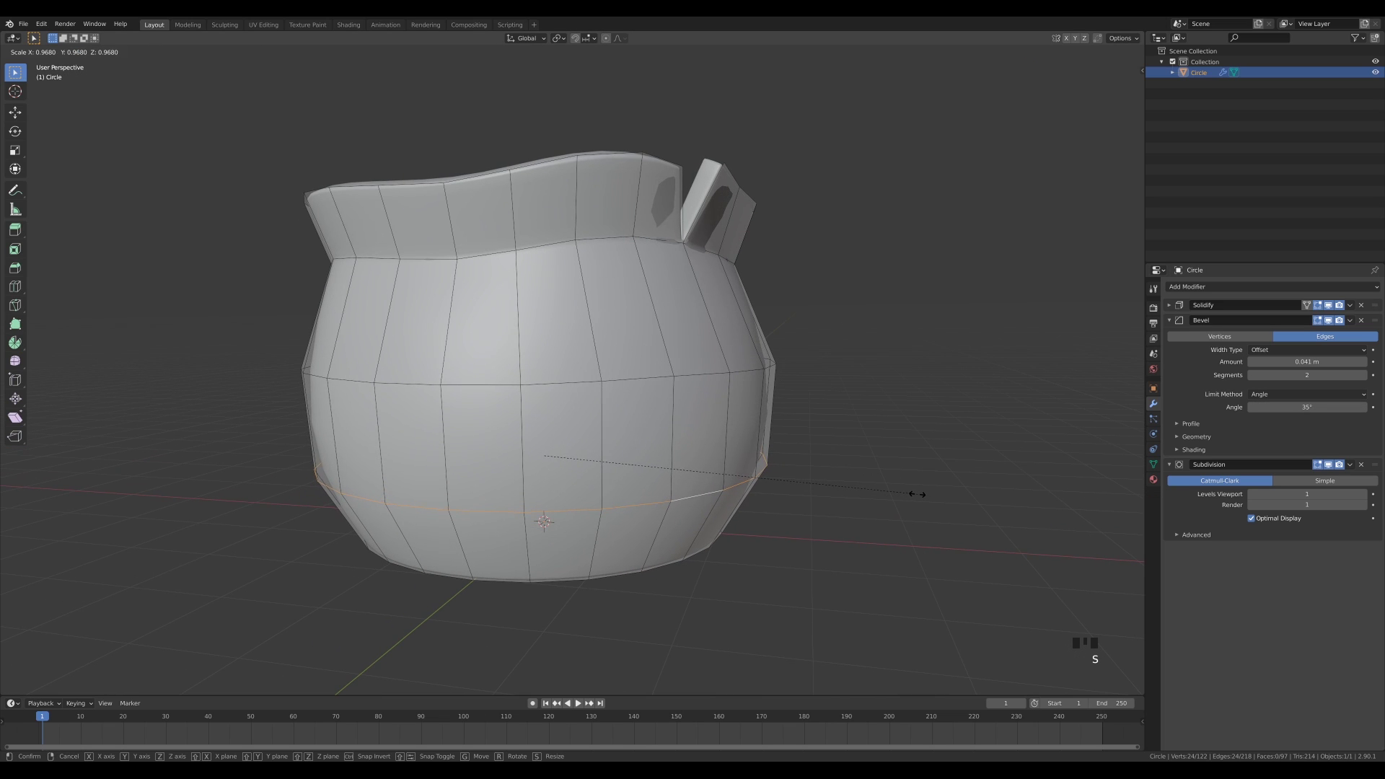
pyautogui.click(916, 490)
pyautogui.press('Tab')
# Step: Add a 24-vertex mesh circle with a 1 m radius and raise it along Z by about 3 m into the pot's opening
pyautogui.scroll(-5, 877, 326)
pyautogui.moveTo(877, 325); pyautogui.dragTo(765, 372, button='middle')
pyautogui.scroll(3, 770, 353)
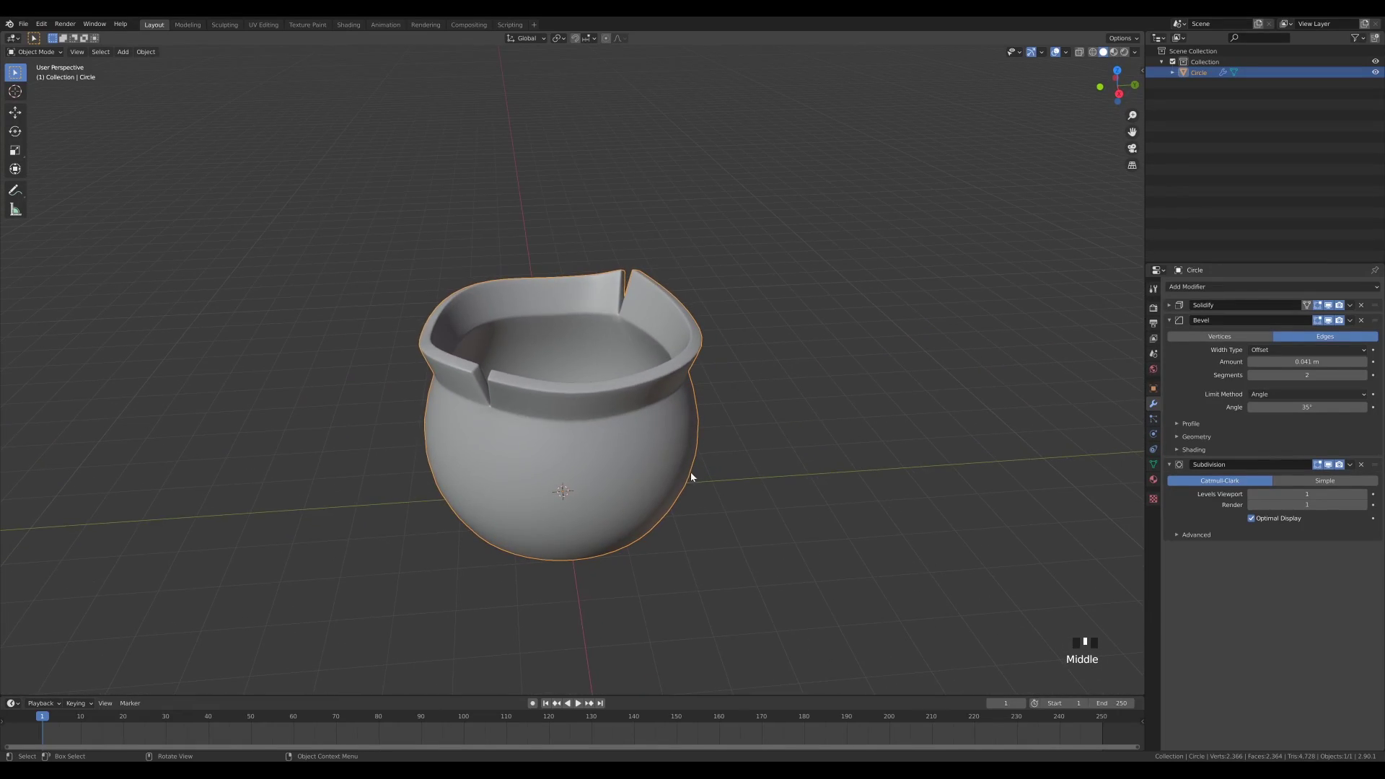
pyautogui.hotkey('shift', 'a')
pyautogui.moveTo(682, 456)
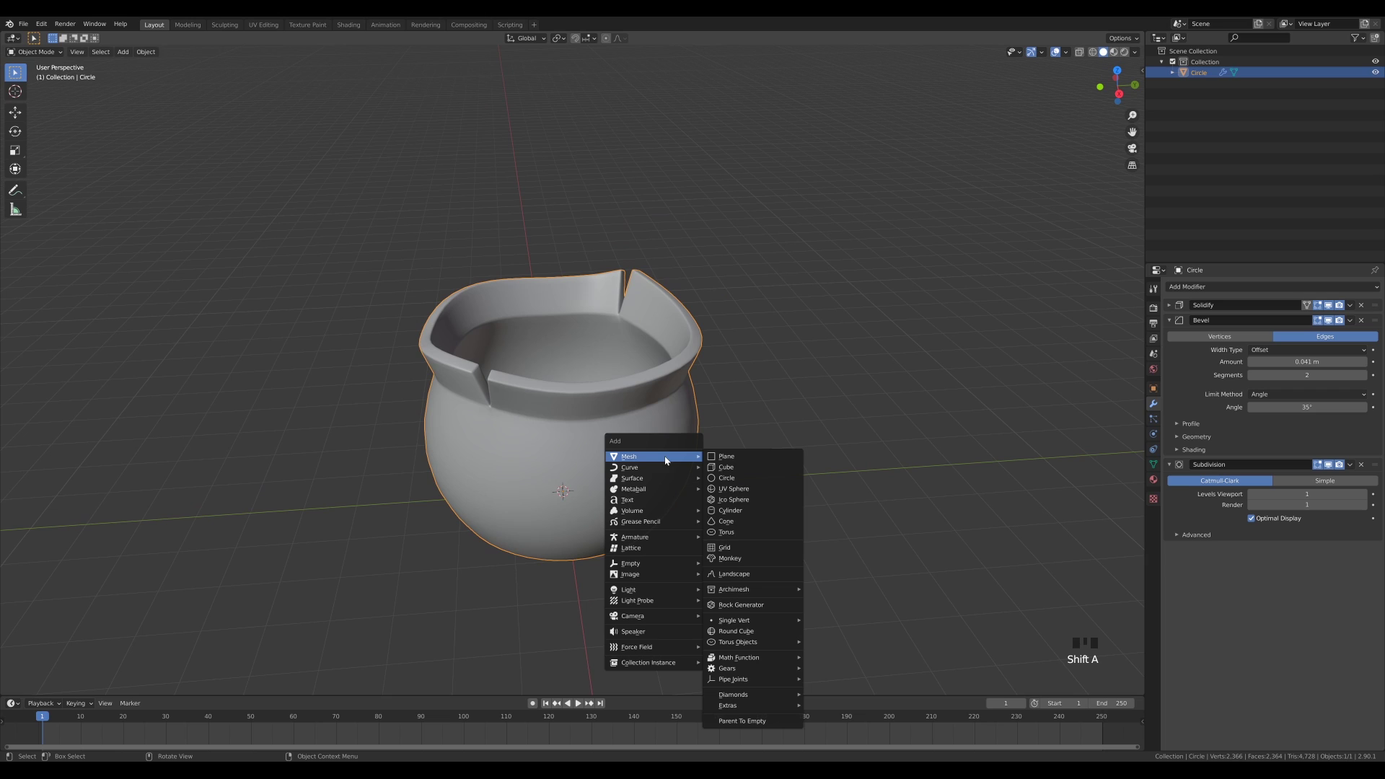
pyautogui.click(736, 480)
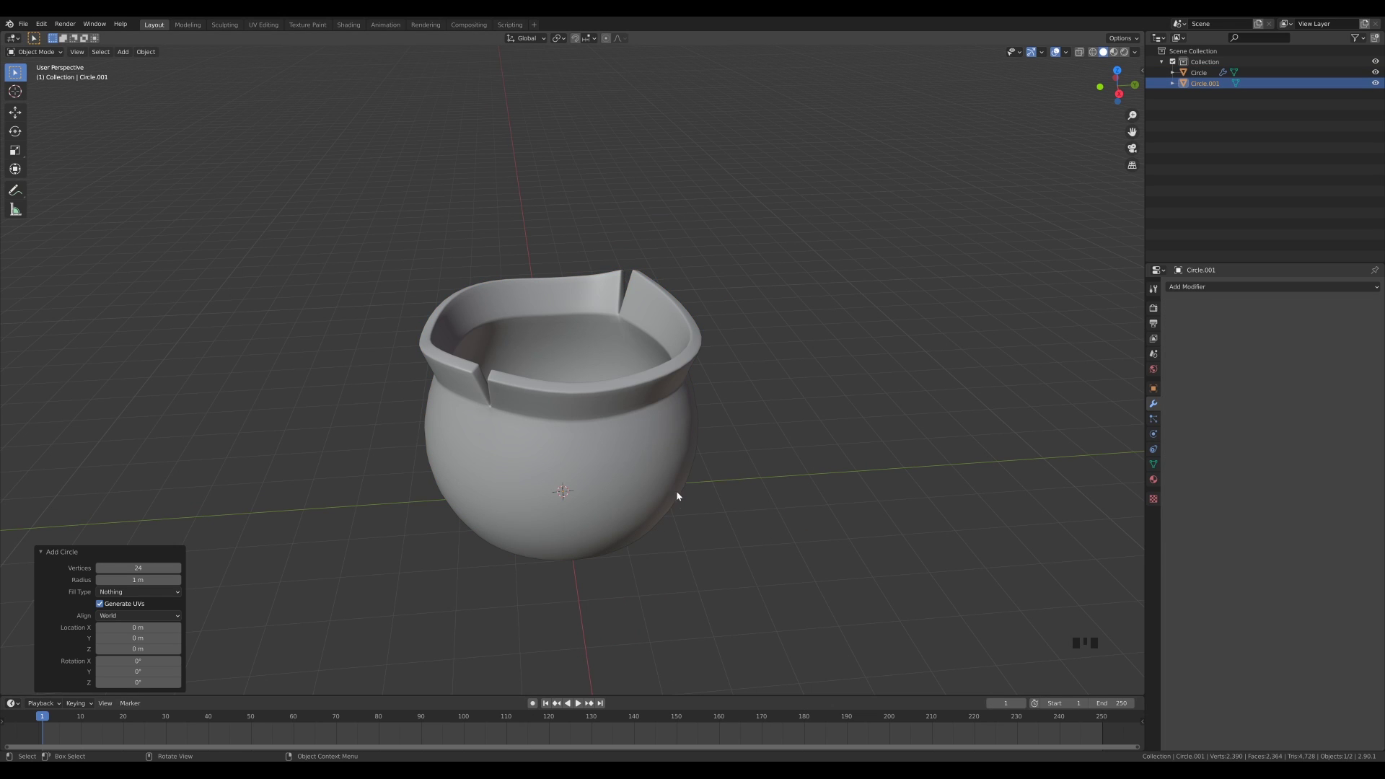
pyautogui.press('g')
pyautogui.press('z')
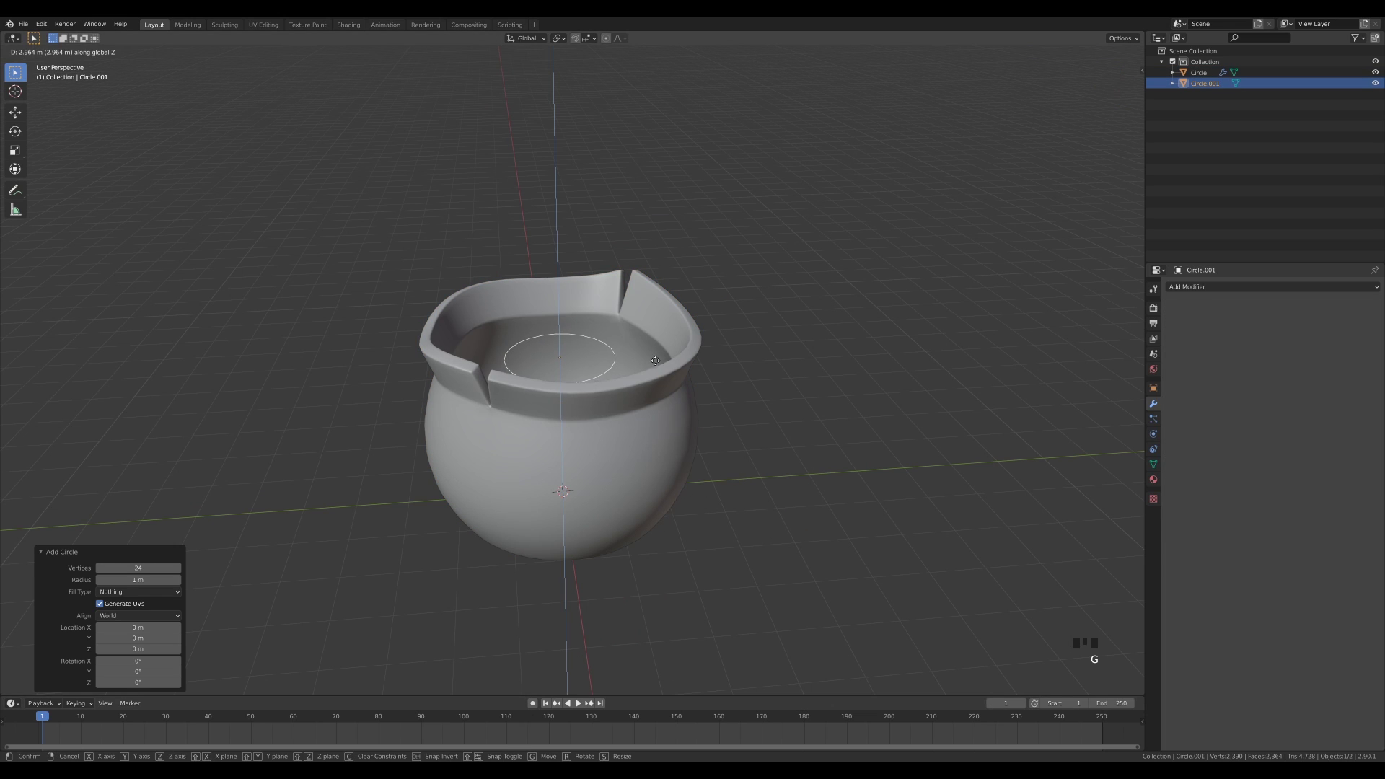
pyautogui.click(644, 408)
# Step: Fill the new circle with a face and scale it up to about 2.07 to span the pot's interior
pyautogui.press('Tab')
pyautogui.press('f')
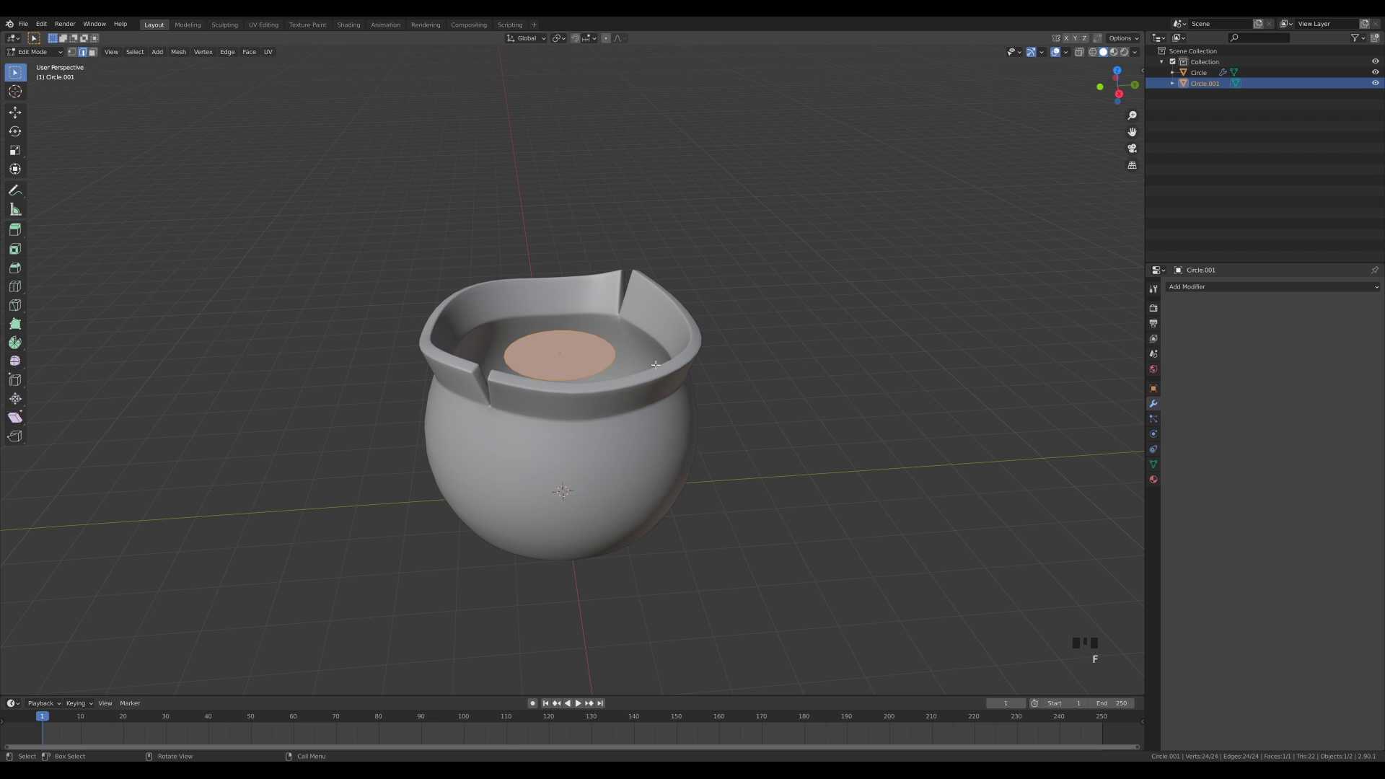
pyautogui.moveTo(754, 343); pyautogui.dragTo(751, 383, button='middle')
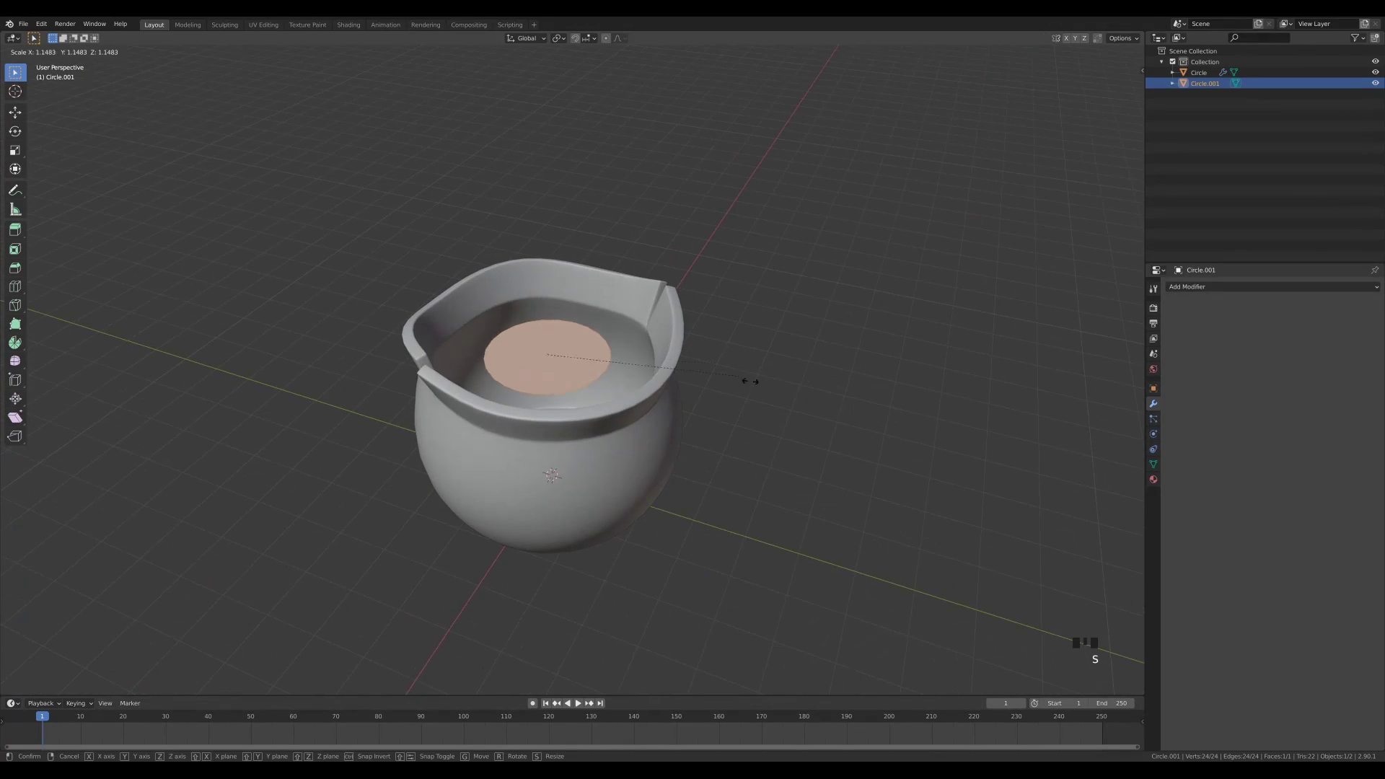
pyautogui.press('s')
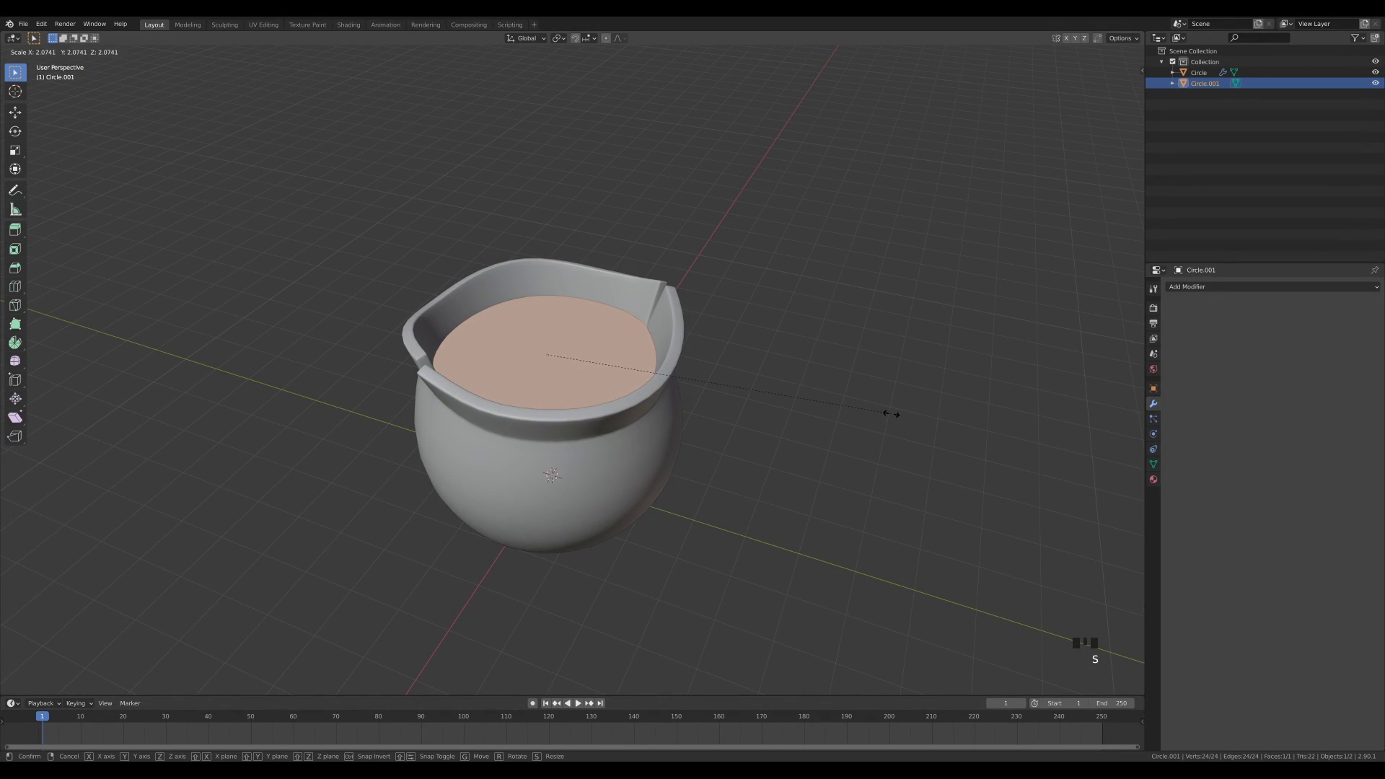
pyautogui.click(894, 413)
# Step: Lower the filled disc along Z by about 0.43 m inside the pot
pyautogui.moveTo(690, 316); pyautogui.dragTo(739, 362, button='middle')
pyautogui.press('Tab')
pyautogui.press('g')
pyautogui.press('z')
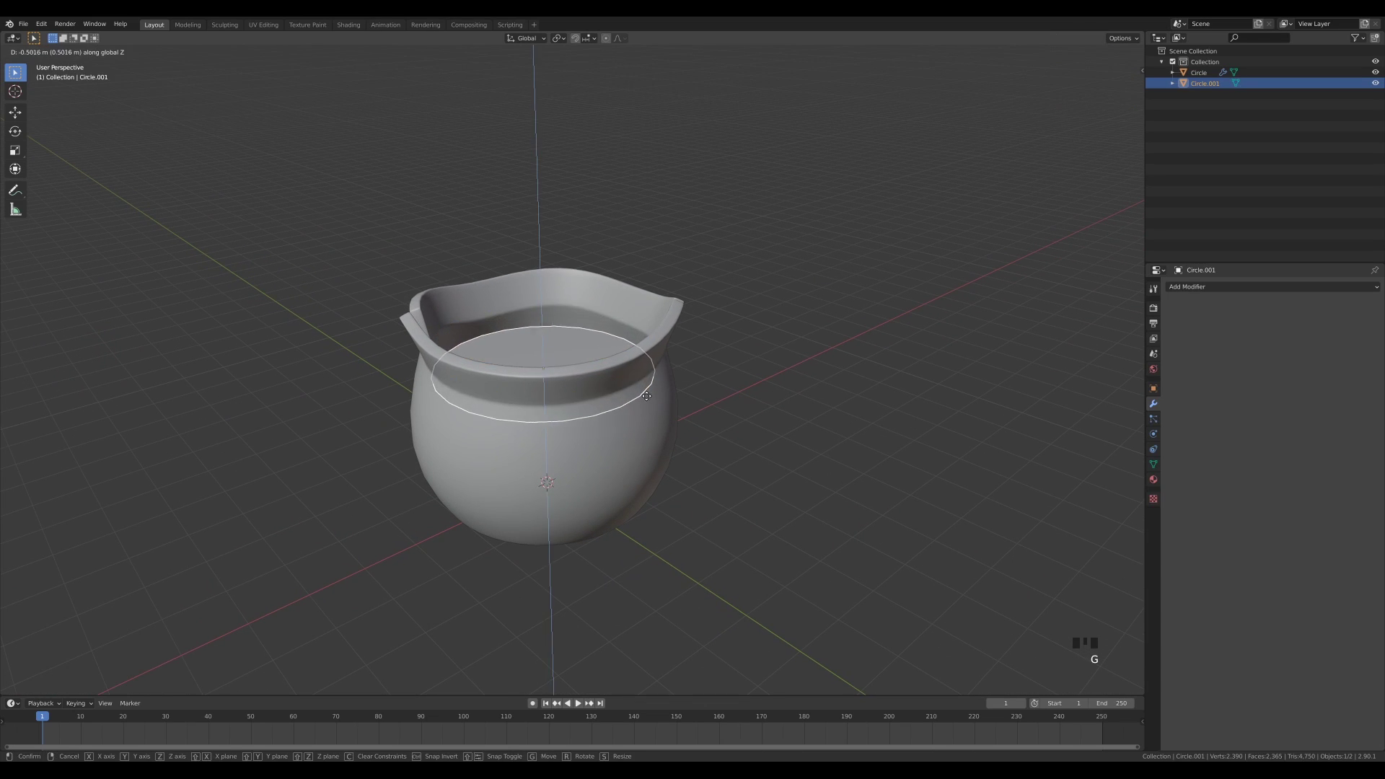
pyautogui.click(644, 393)
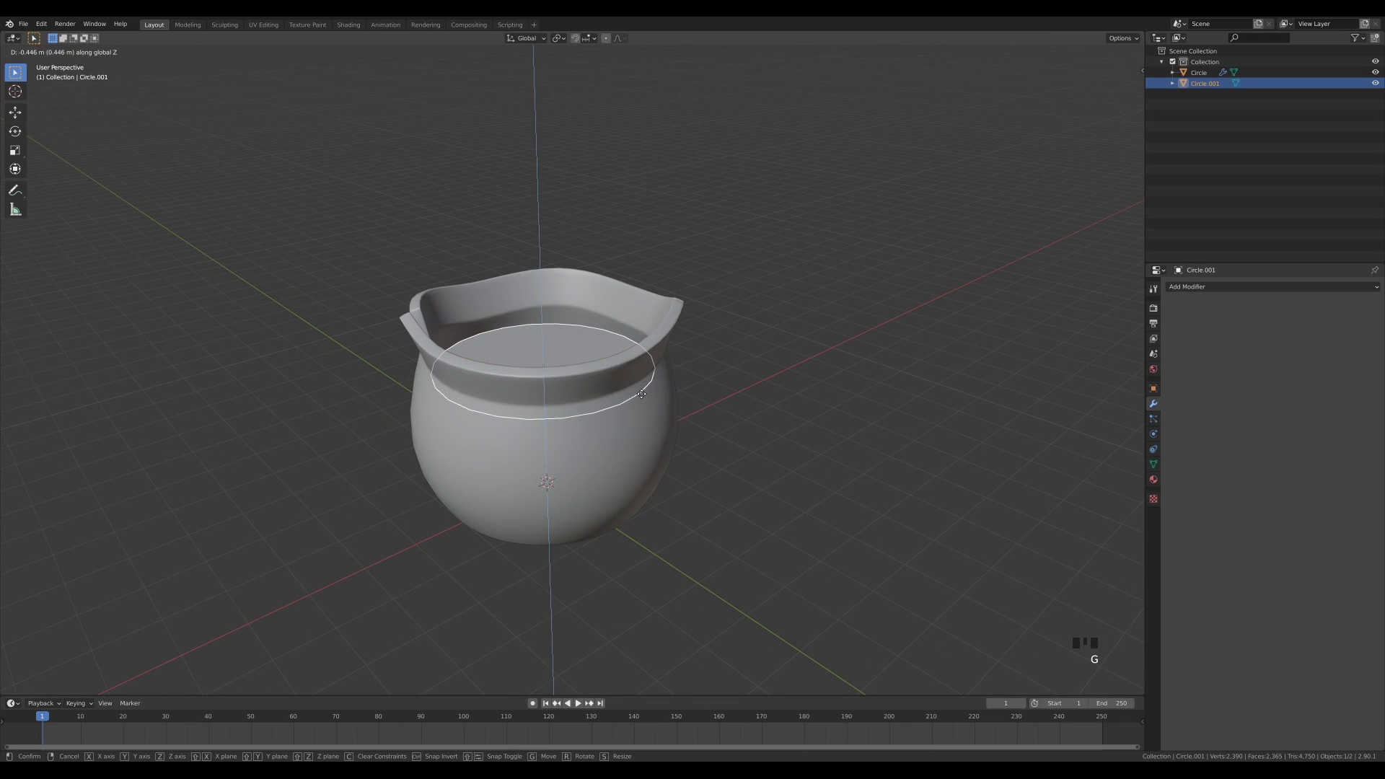
# Step: Scale the filled disc to about 1.044 in wireframe front view so its edge meets the pot's inner wall, and return to solid shading
pyautogui.moveTo(644, 393); pyautogui.dragTo(751, 357, button='middle')
pyautogui.press('KP_1')
pyautogui.press('z')
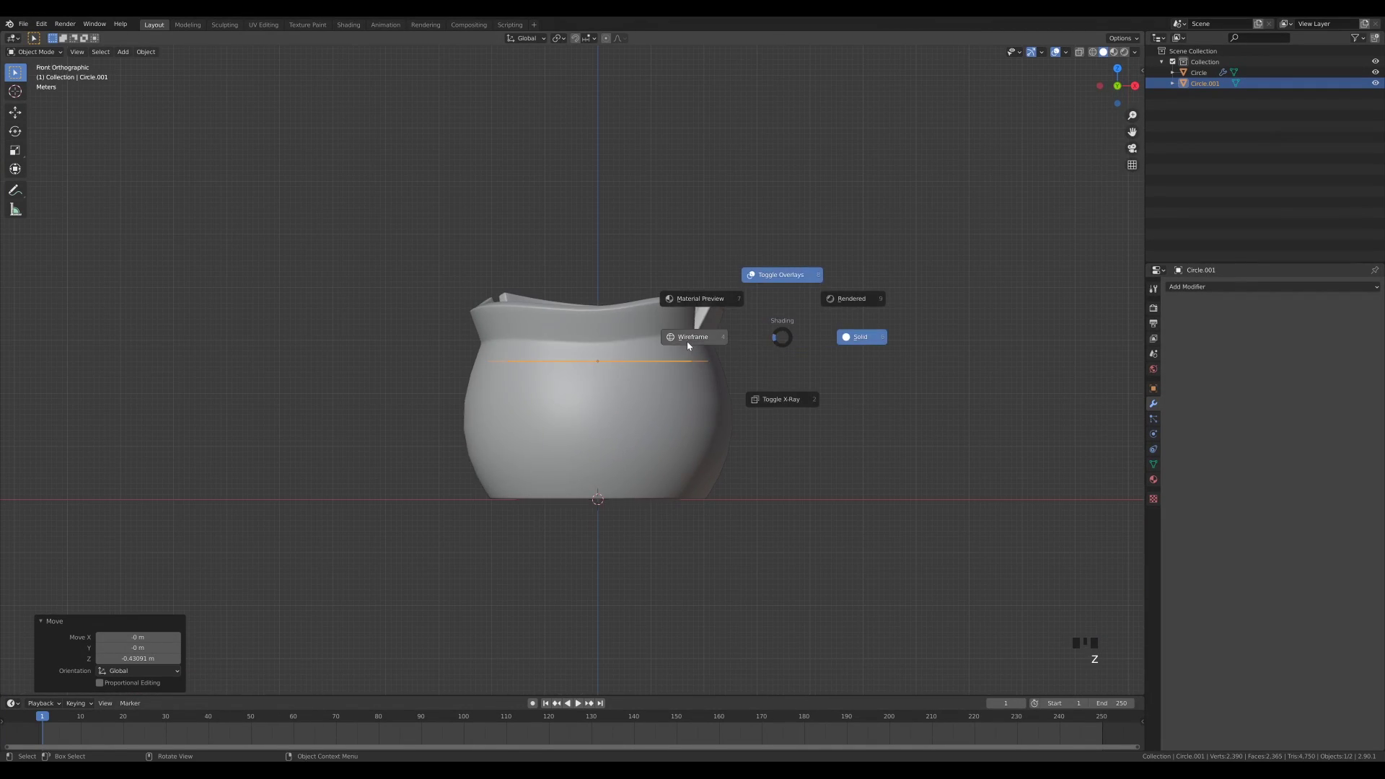
pyautogui.click(686, 344)
pyautogui.scroll(3, 840, 420)
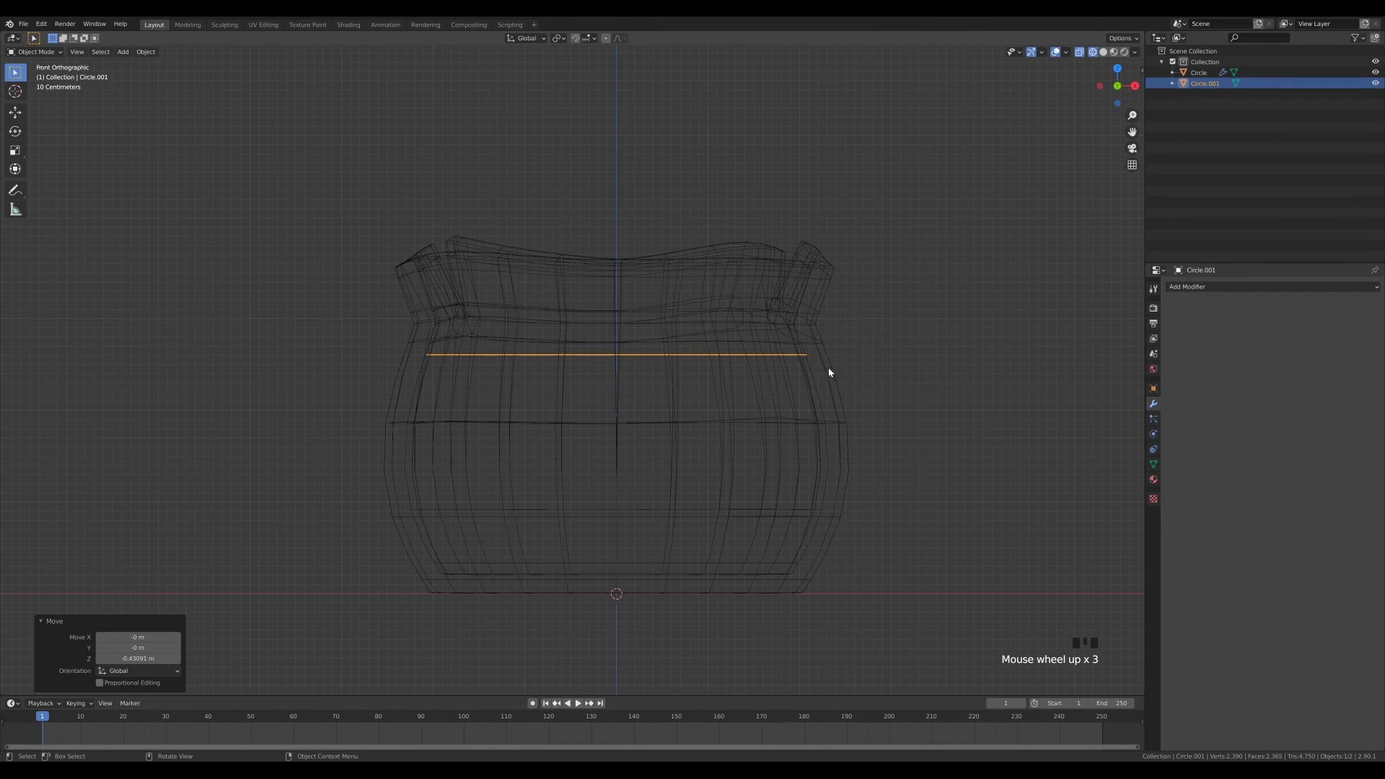
pyautogui.press('s')
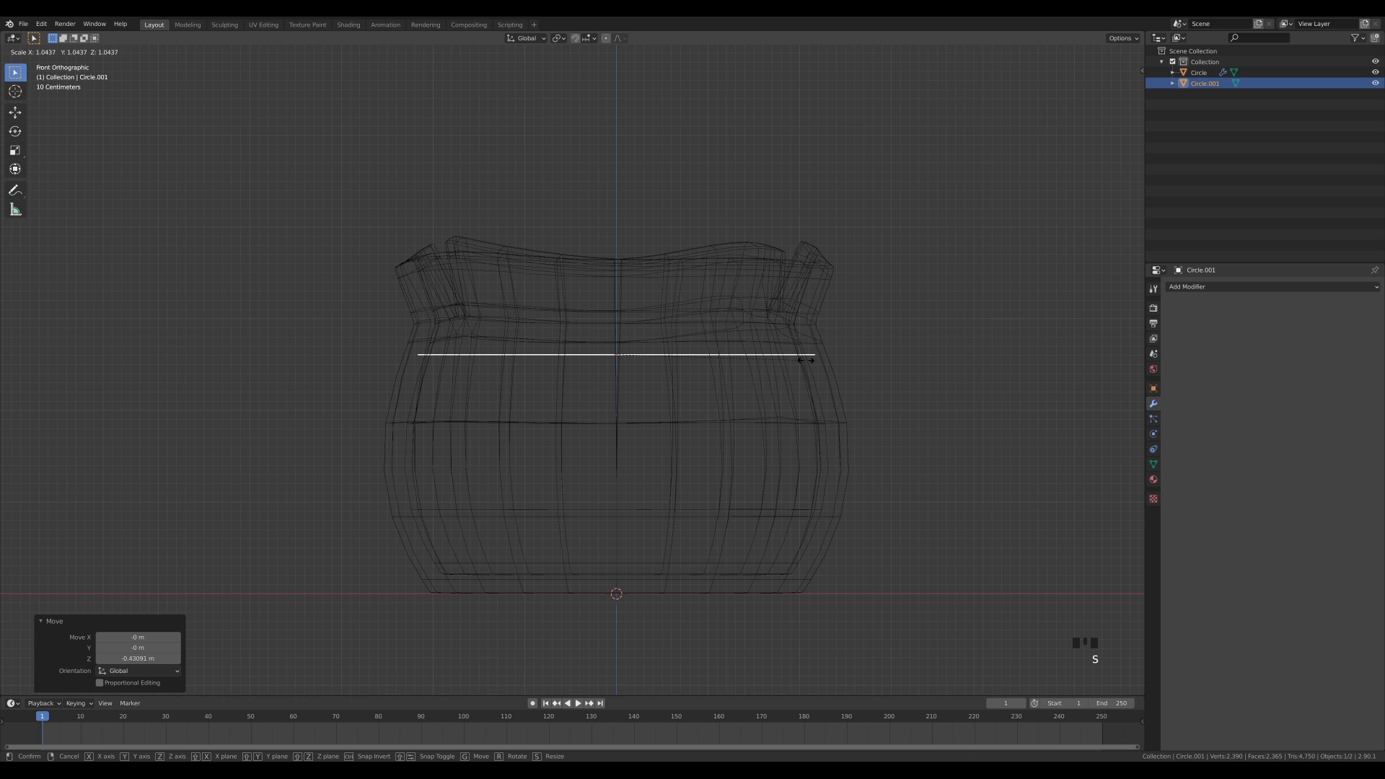
pyautogui.click(805, 360)
pyautogui.moveTo(860, 297)
pyautogui.mouseDown(button='middle')
pyautogui.moveTo(811, 350)
pyautogui.moveTo(826, 424)
pyautogui.mouseUp(button='middle')
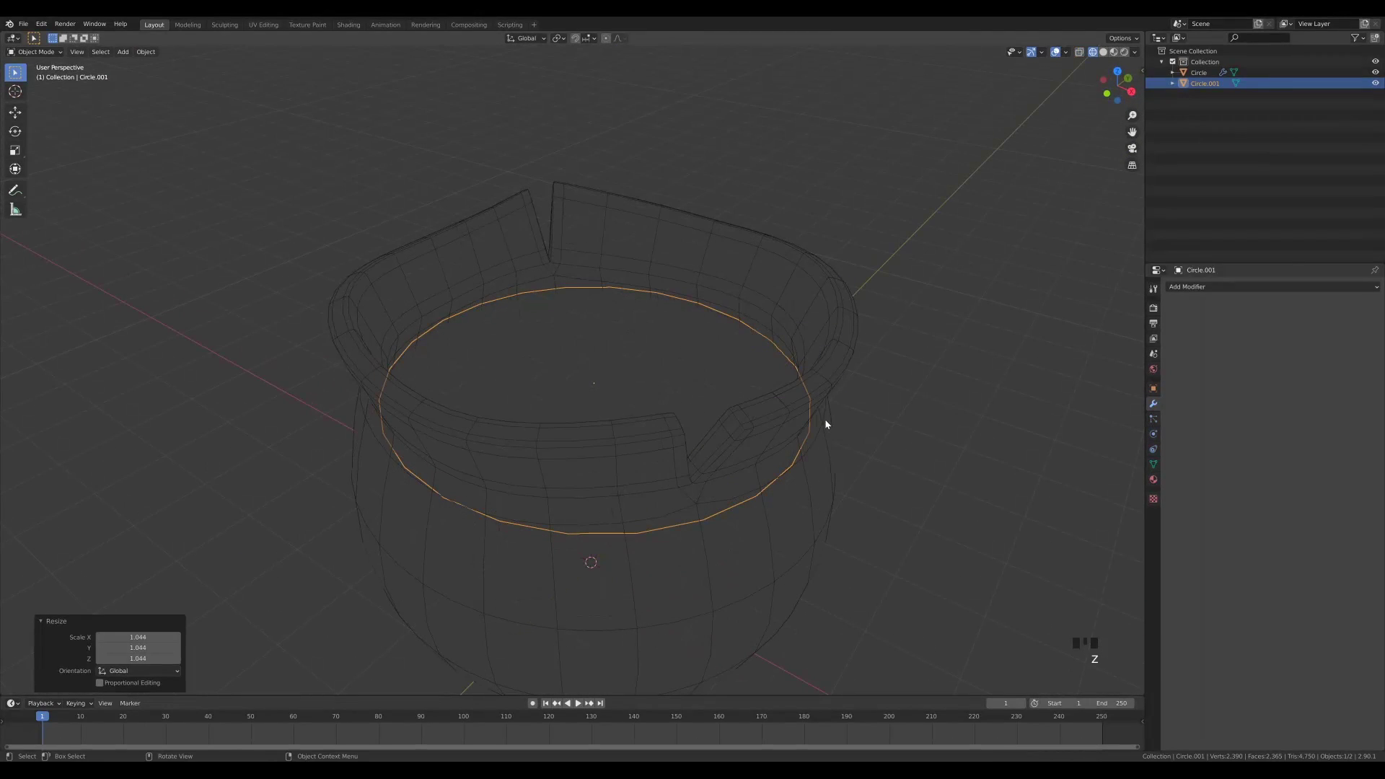
pyautogui.press('z')
pyautogui.click(878, 400)
pyautogui.scroll(-3, 734, 396)
pyautogui.moveTo(734, 396)
pyautogui.mouseDown(button='middle')
pyautogui.moveTo(793, 384)
pyautogui.moveTo(762, 393)
pyautogui.moveTo(752, 374)
pyautogui.moveTo(698, 408)
pyautogui.mouseUp(button='middle')
pyautogui.scroll(-1, 762, 393)
# Step: Add a smooth-shaded UV sphere on the disc near the pot's back wall and scale it to about 0.565
pyautogui.hotkey('shift', 'a')
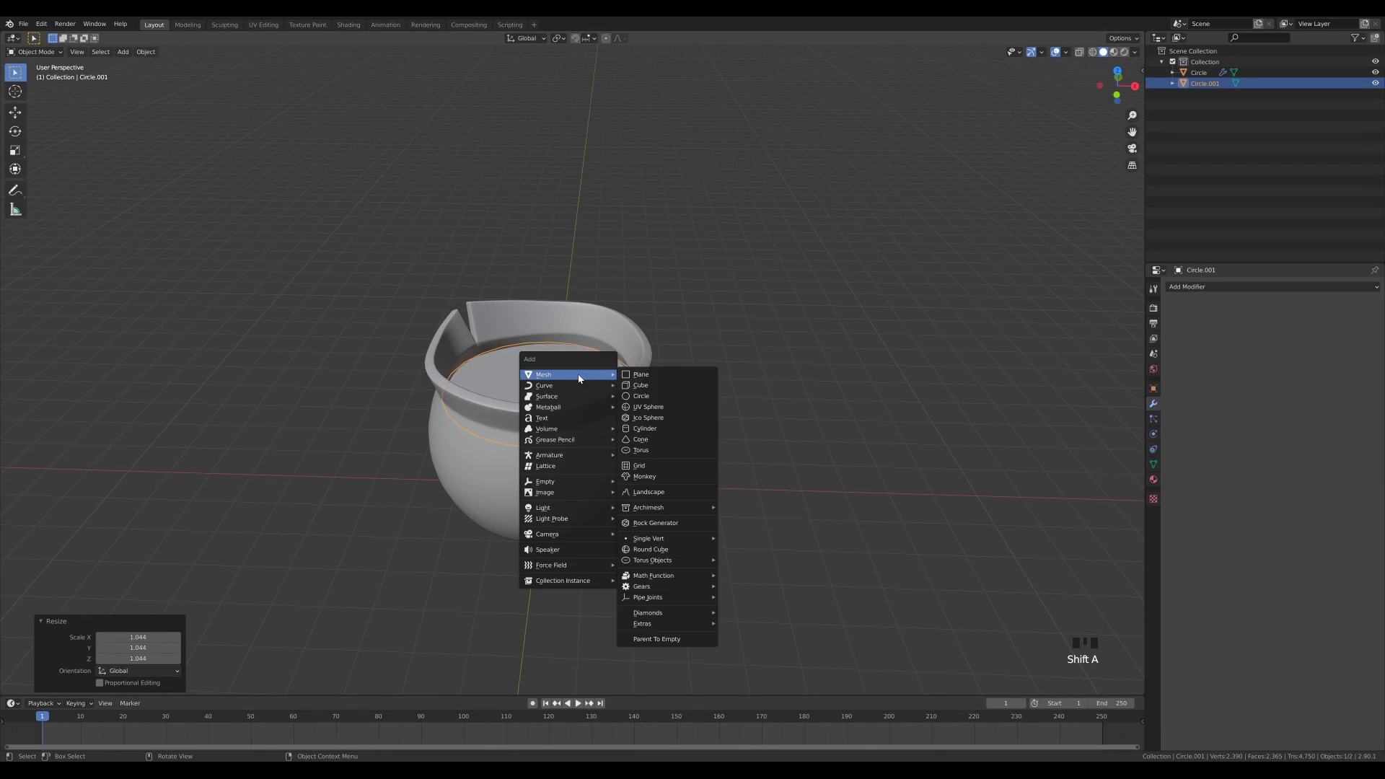
pyautogui.keyDown('shift'); pyautogui.rightClick(503, 368); pyautogui.keyUp('shift')
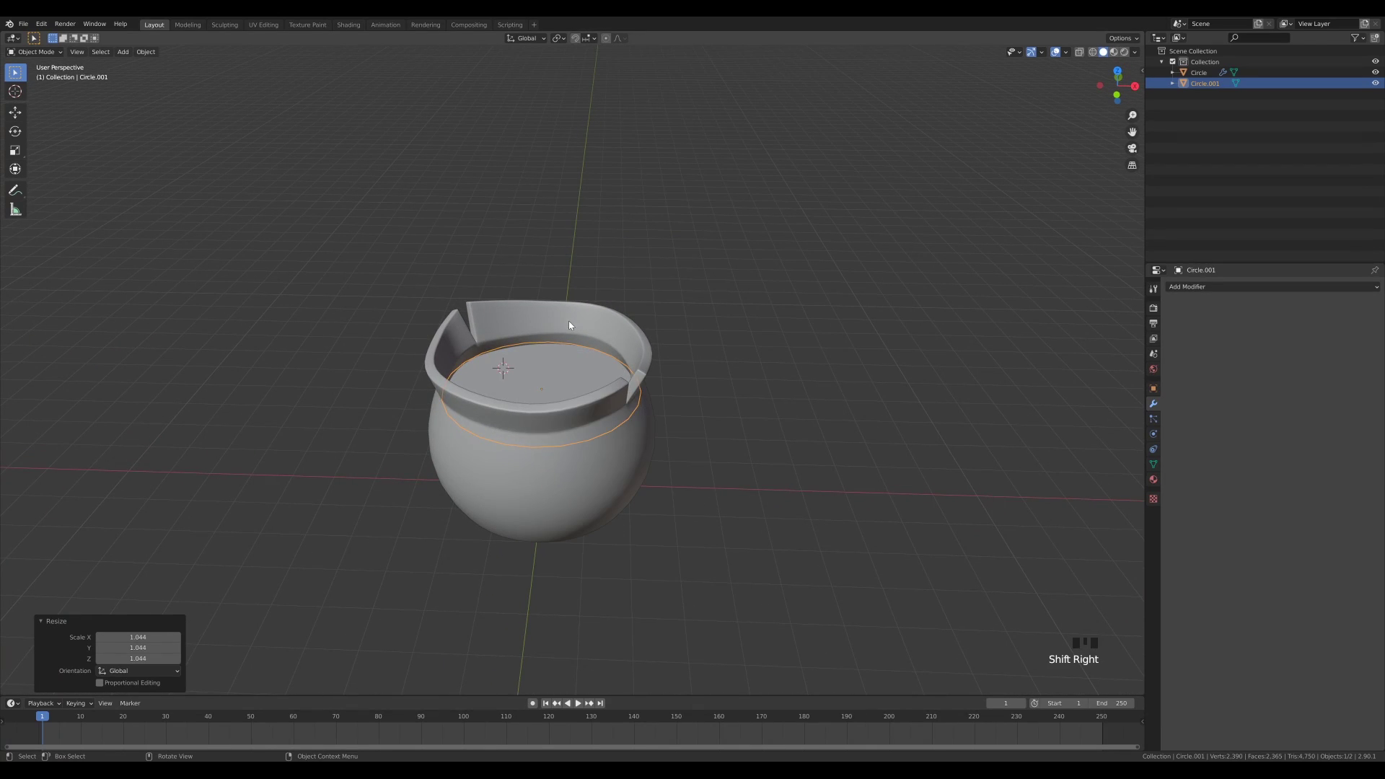
pyautogui.hotkey('shift', 'a')
pyautogui.moveTo(569, 324)
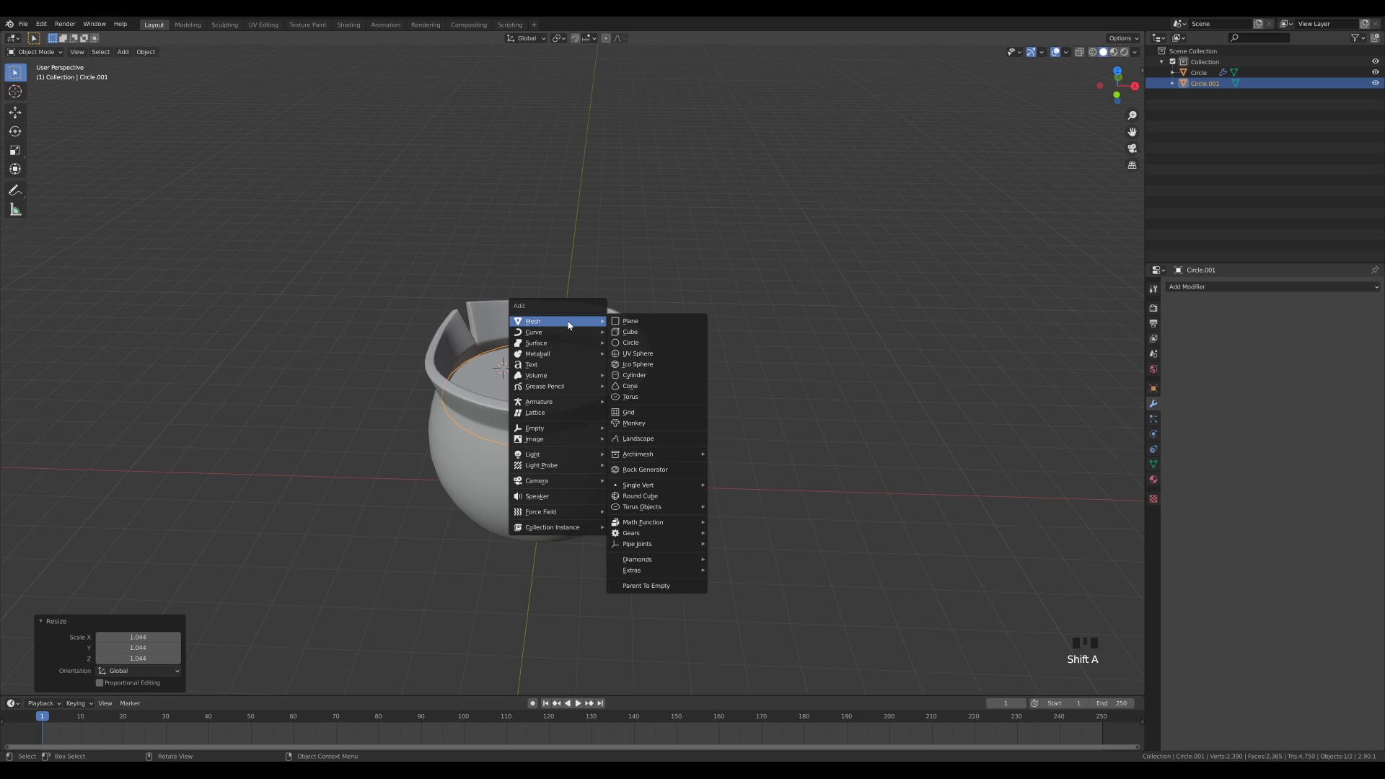
pyautogui.click(636, 353)
pyautogui.rightClick(507, 367)
pyautogui.click(507, 363)
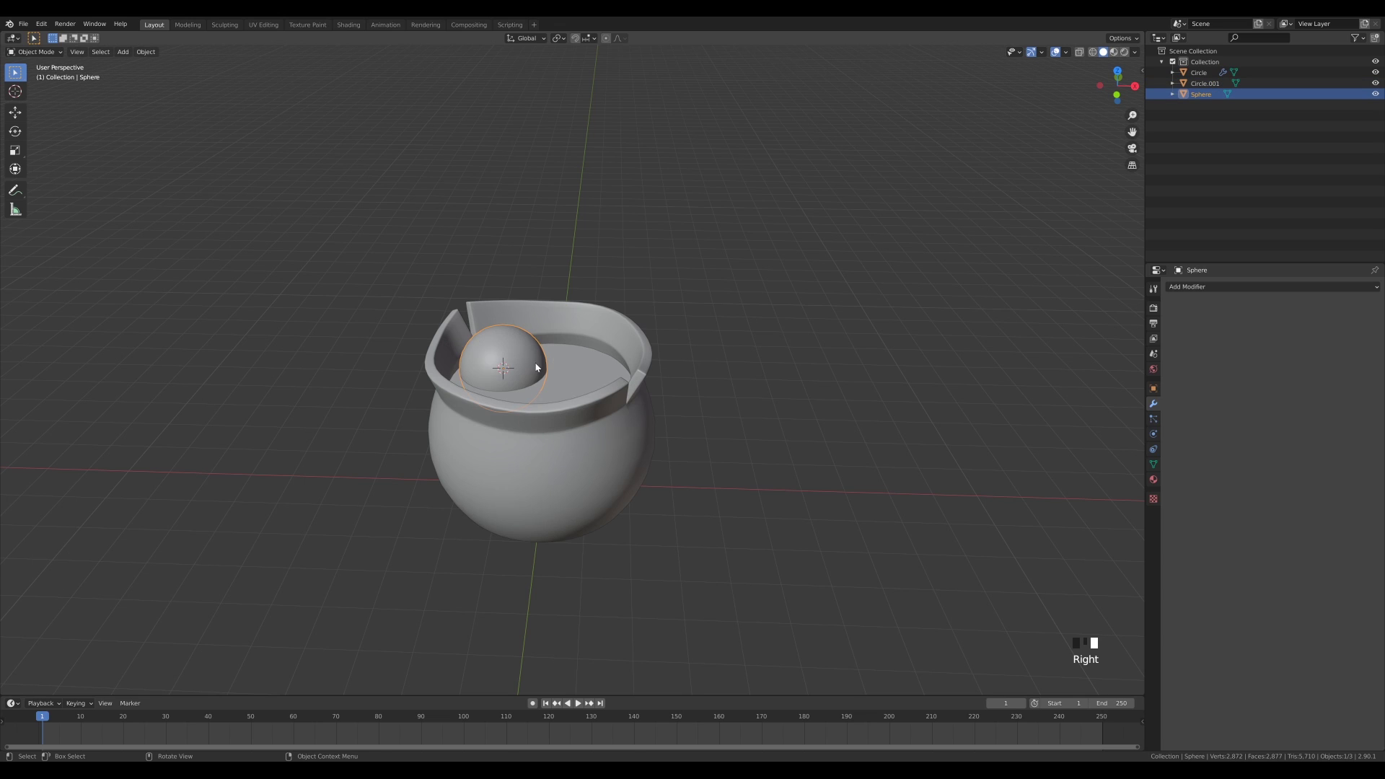
pyautogui.press('s')
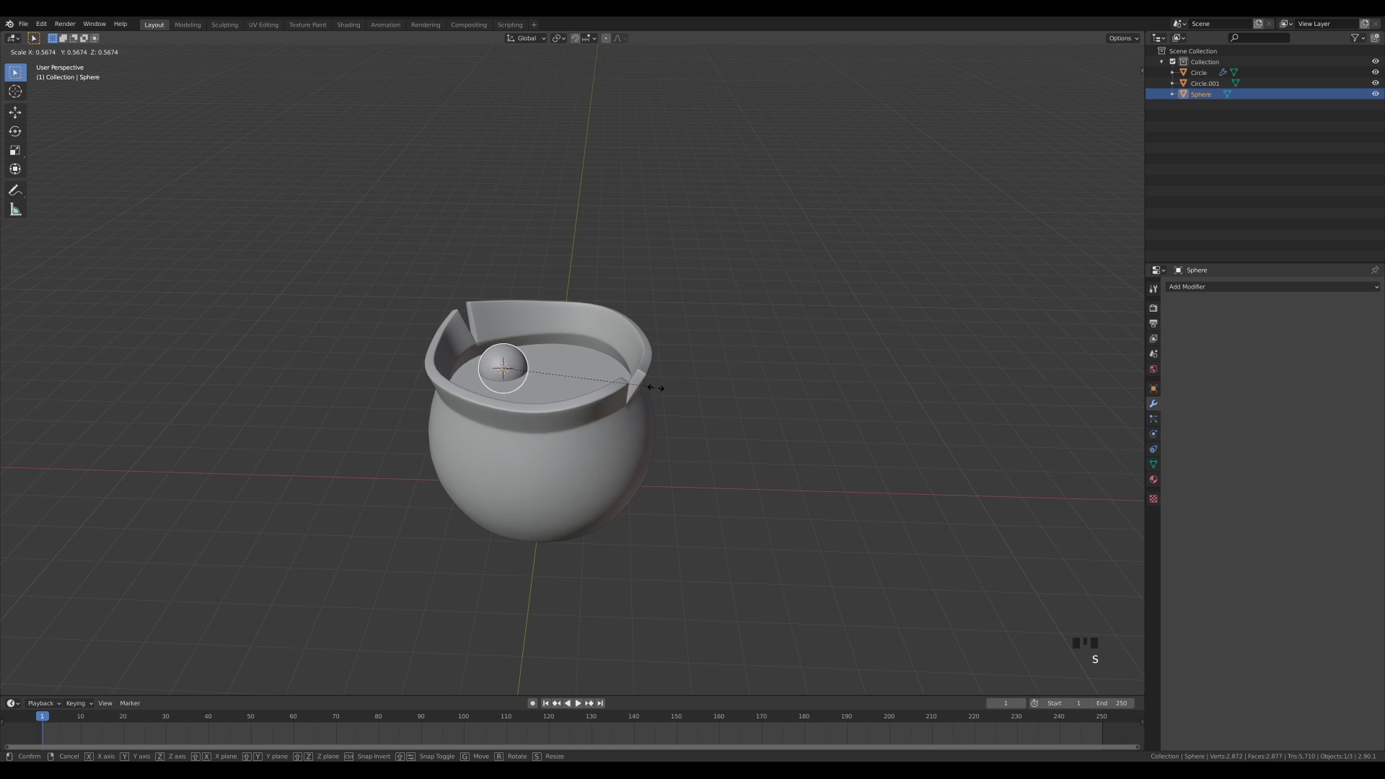
pyautogui.click(656, 391)
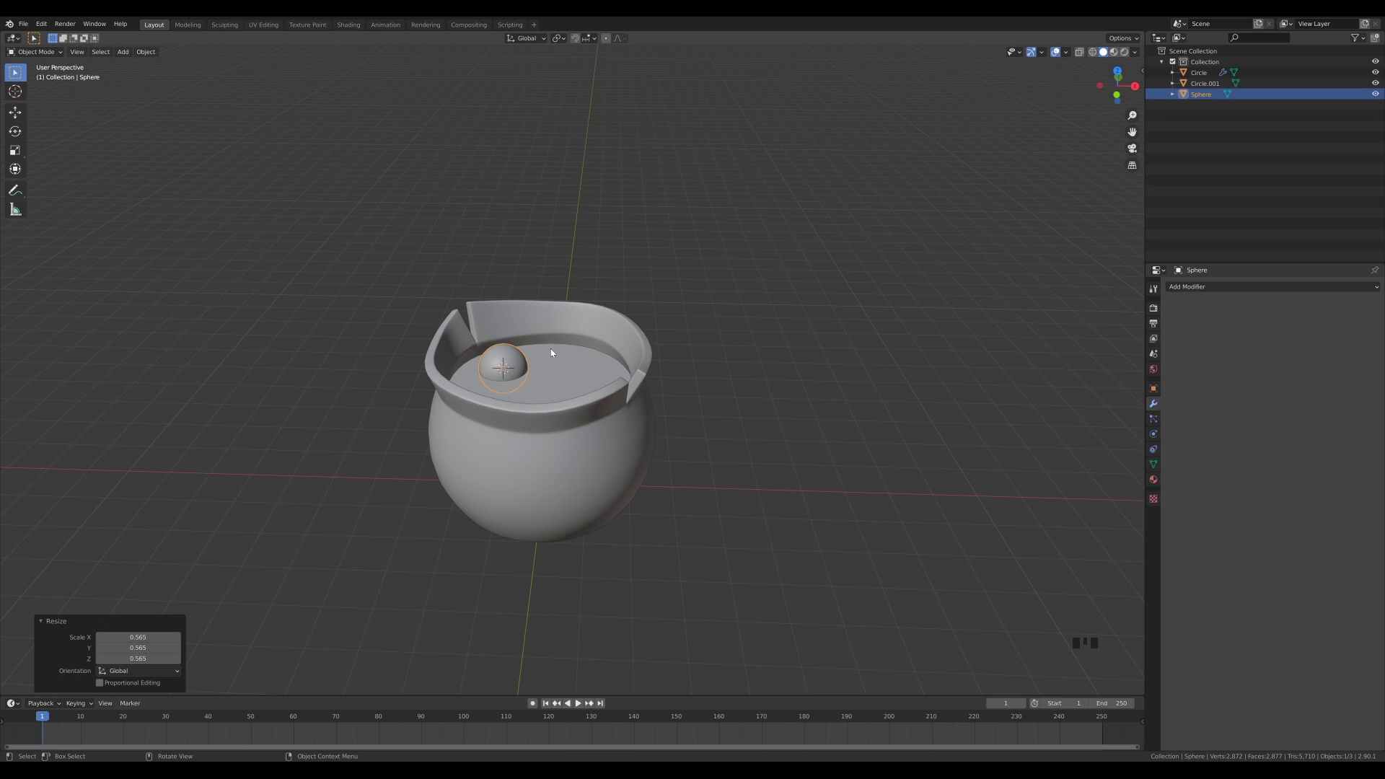
# Step: Place a linked duplicate of the sphere beside it on the disc and scale the copy to about 0.58
pyautogui.moveTo(551, 351); pyautogui.dragTo(542, 379, button='middle')
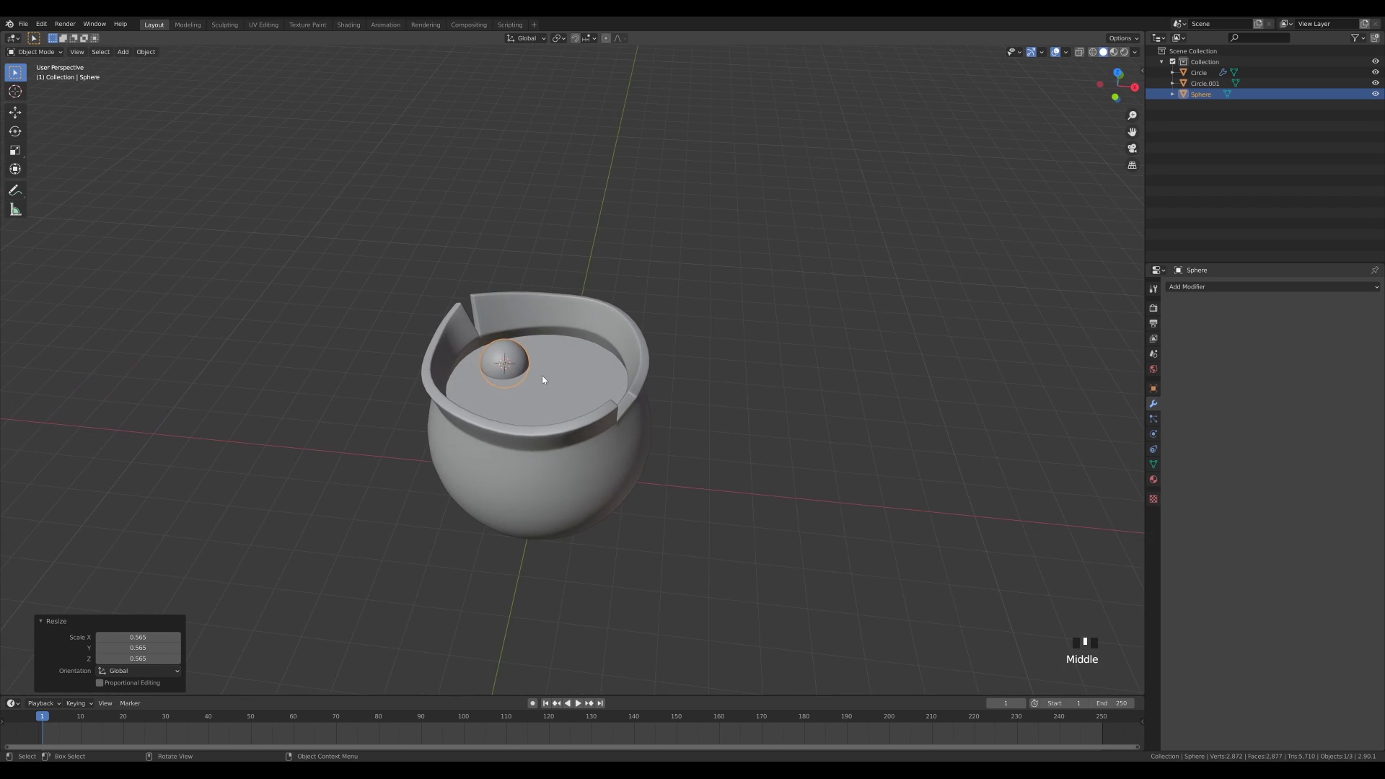
pyautogui.hotkey('alt', 'd')
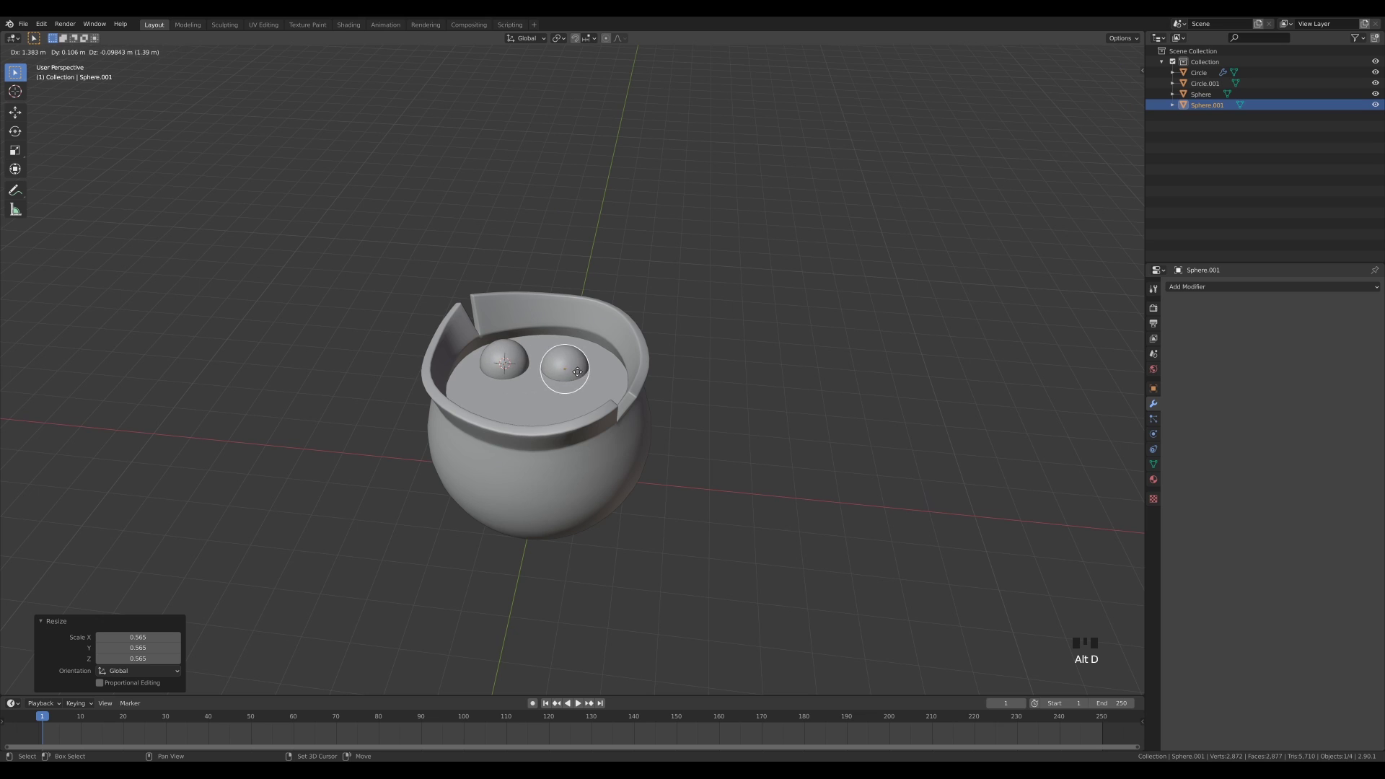
pyautogui.click(551, 386)
pyautogui.press('s')
pyautogui.click(735, 415)
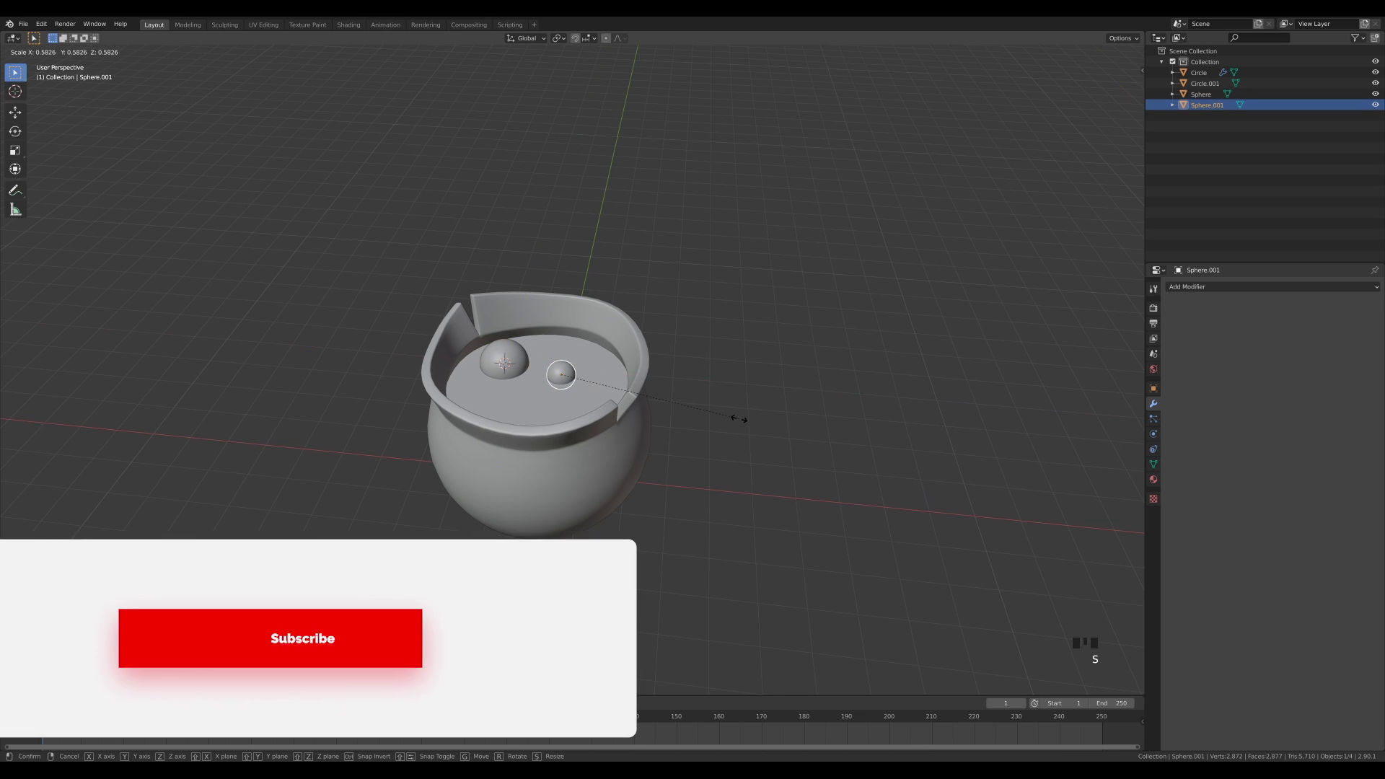
# Step: Place a linked duplicate of the smaller sphere nearer the disc's front, scaled to about 0.69, and shift it horizontally by about 0.19 m in Y
pyautogui.hotkey('alt', 'd')
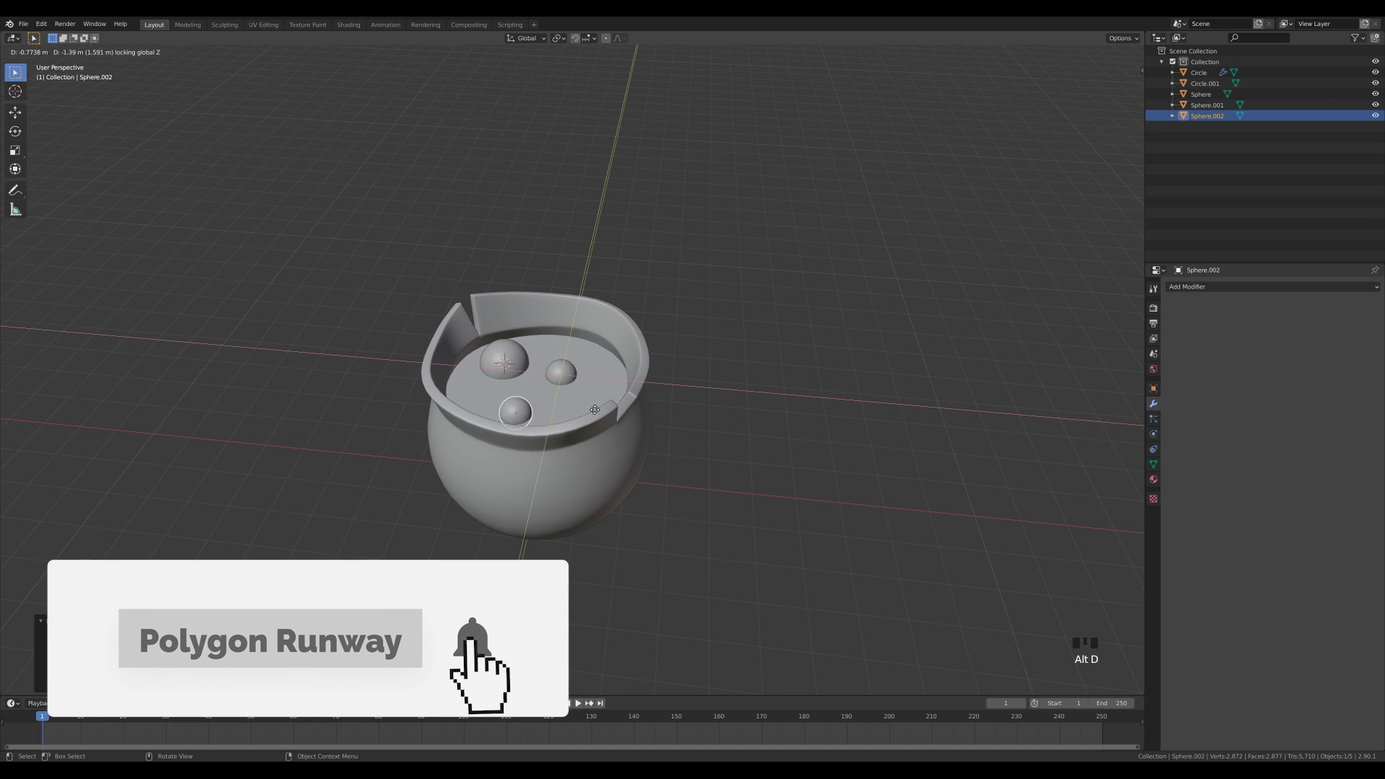
pyautogui.click(614, 389)
pyautogui.press('s')
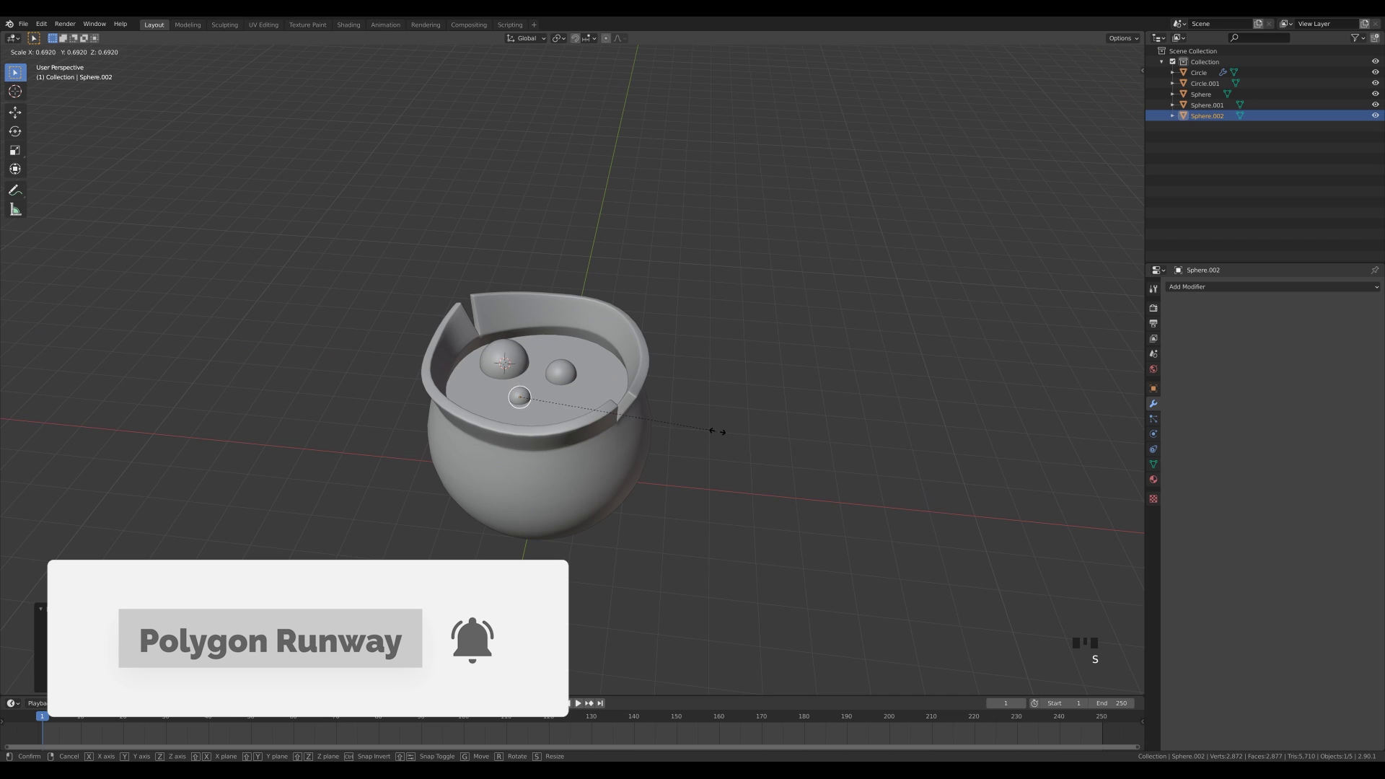
pyautogui.click(721, 430)
pyautogui.press('g')
pyautogui.hotkey('shift', 'z')
pyautogui.click(724, 424)
# Step: Set the 3D cursor near the middle of the disc and add a 1 m radius UV sphere there
pyautogui.moveTo(697, 428); pyautogui.dragTo(726, 415, button='middle')
pyautogui.keyDown('shift'); pyautogui.moveTo(826, 407); pyautogui.dragTo(788, 417, button='middle'); pyautogui.keyUp('shift')
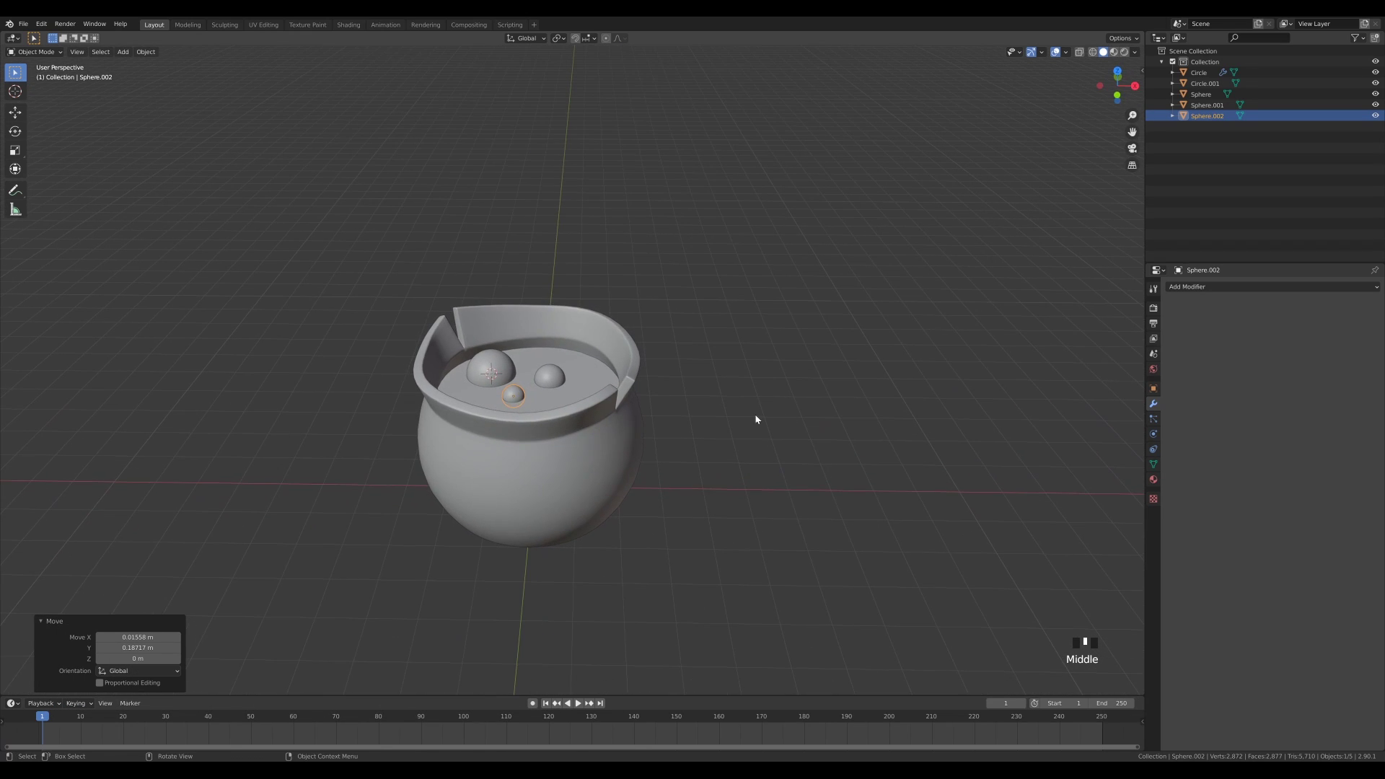
pyautogui.scroll(-4, 650, 401)
pyautogui.keyDown('shift'); pyautogui.moveTo(679, 397); pyautogui.dragTo(808, 434, button='middle'); pyautogui.keyUp('shift')
pyautogui.scroll(3, 728, 417)
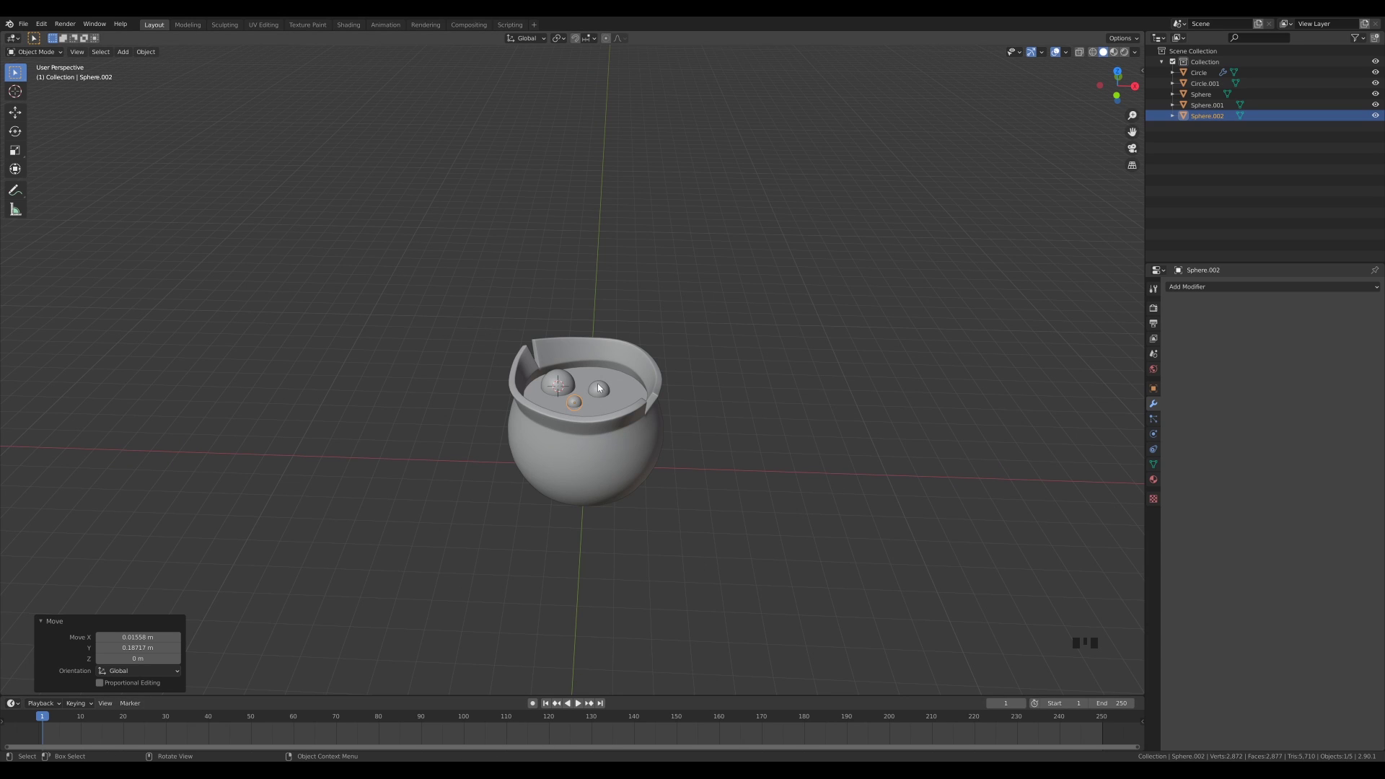
pyautogui.keyDown('shift'); pyautogui.rightClick(587, 405); pyautogui.keyUp('shift')
pyautogui.keyDown('shift'); pyautogui.rightClick(587, 400); pyautogui.keyUp('shift')
pyautogui.hotkey('shift', 'a')
pyautogui.moveTo(679, 418)
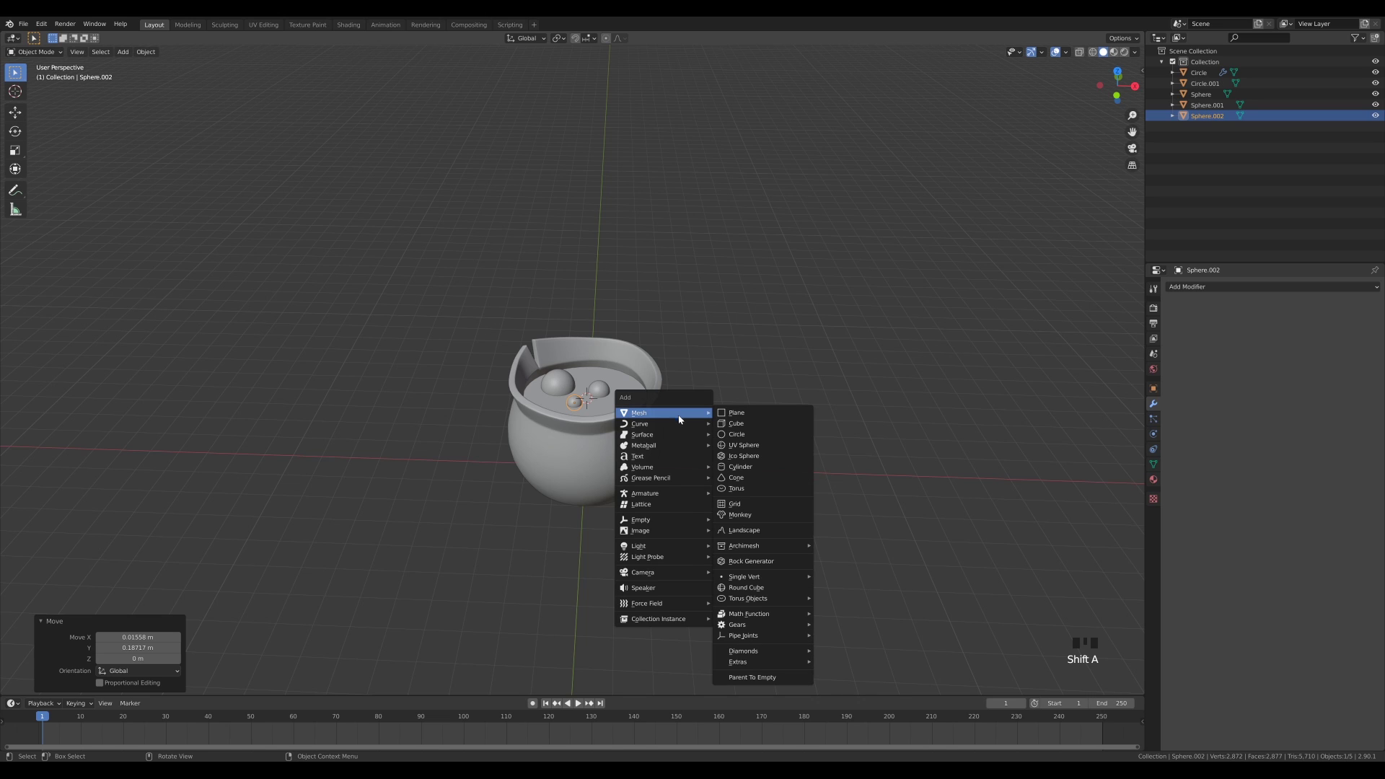
pyautogui.click(747, 445)
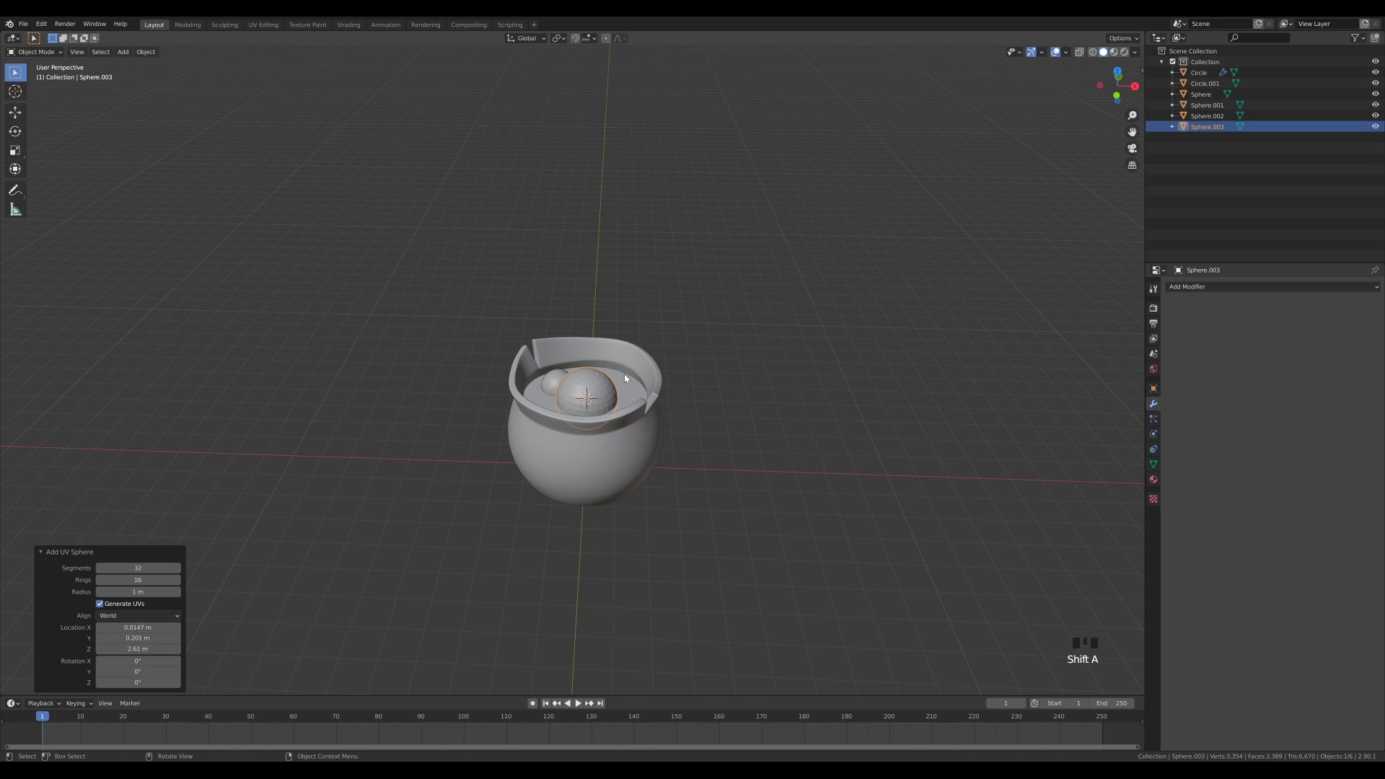
# Step: Scale the new central sphere to about 1.31 and lower it along Z by about 0.735 m into the pot
pyautogui.press('s')
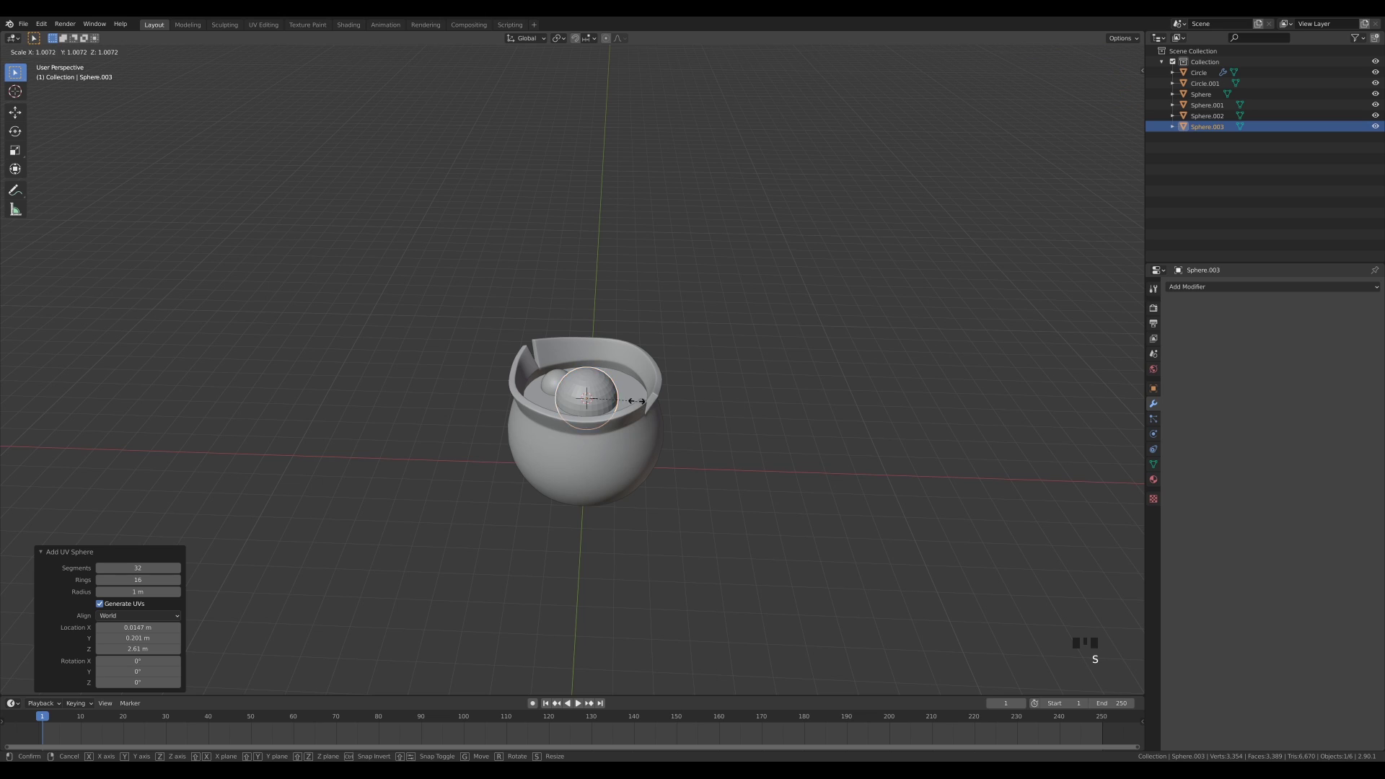
pyautogui.click(644, 405)
pyautogui.press('g')
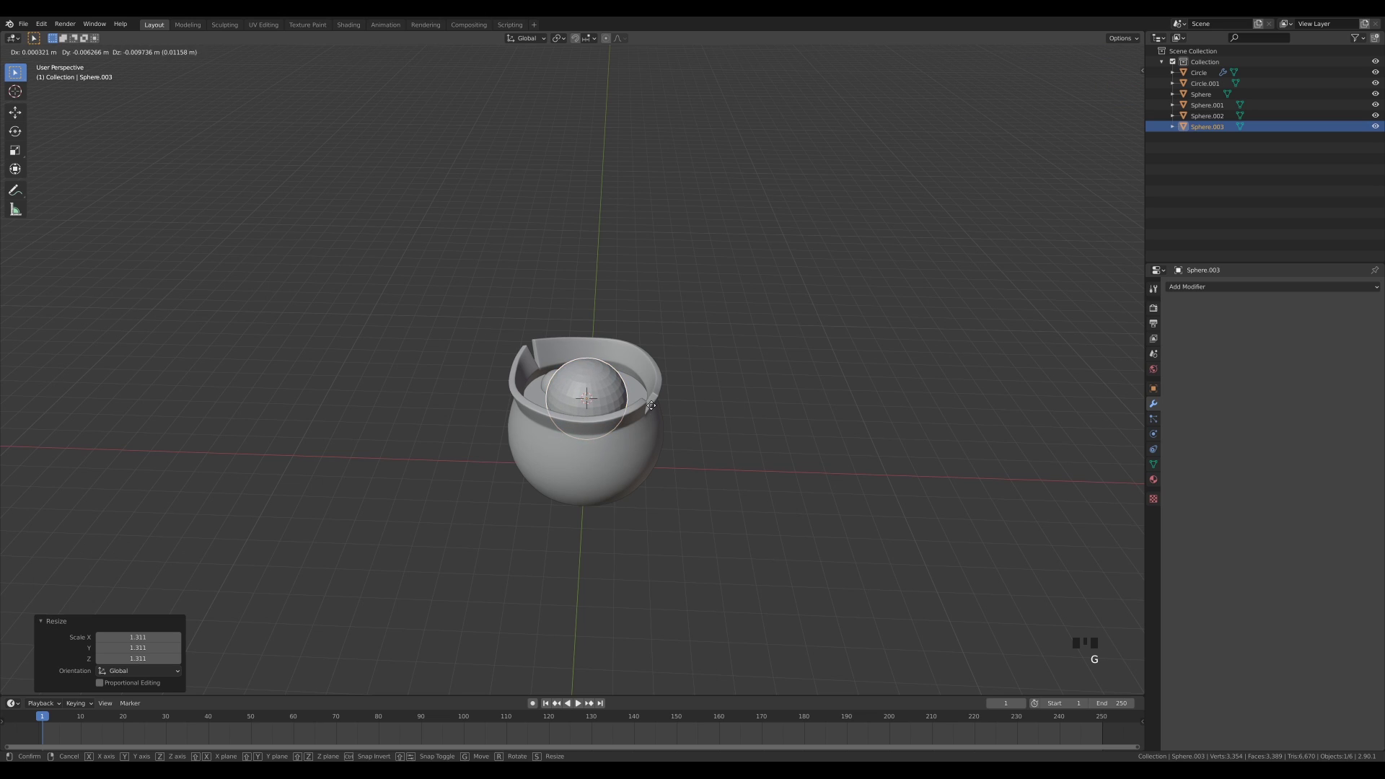
pyautogui.press('z')
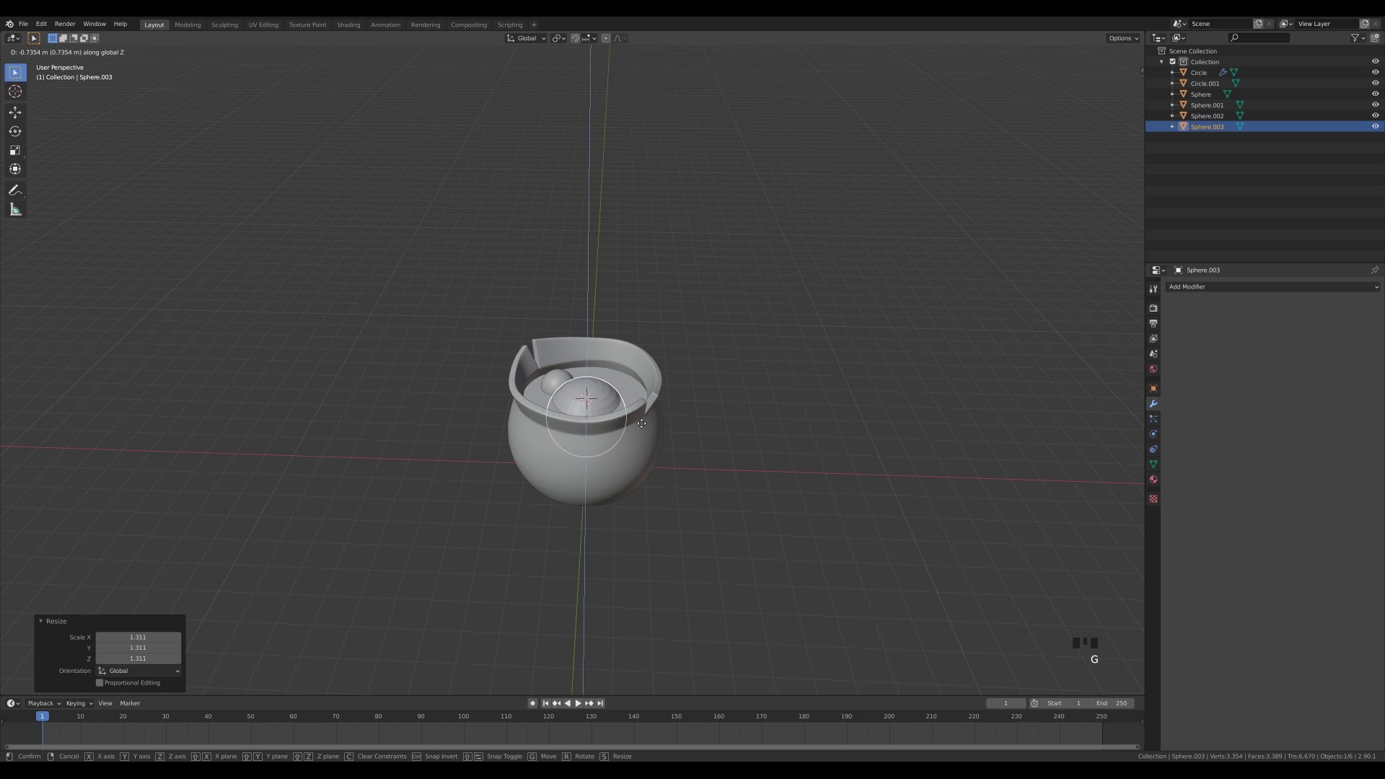
pyautogui.click(641, 423)
# Step: Set the large central sphere to display as Wire in the viewport and exclude it from renders
pyautogui.moveTo(705, 454); pyautogui.dragTo(724, 413, button='middle')
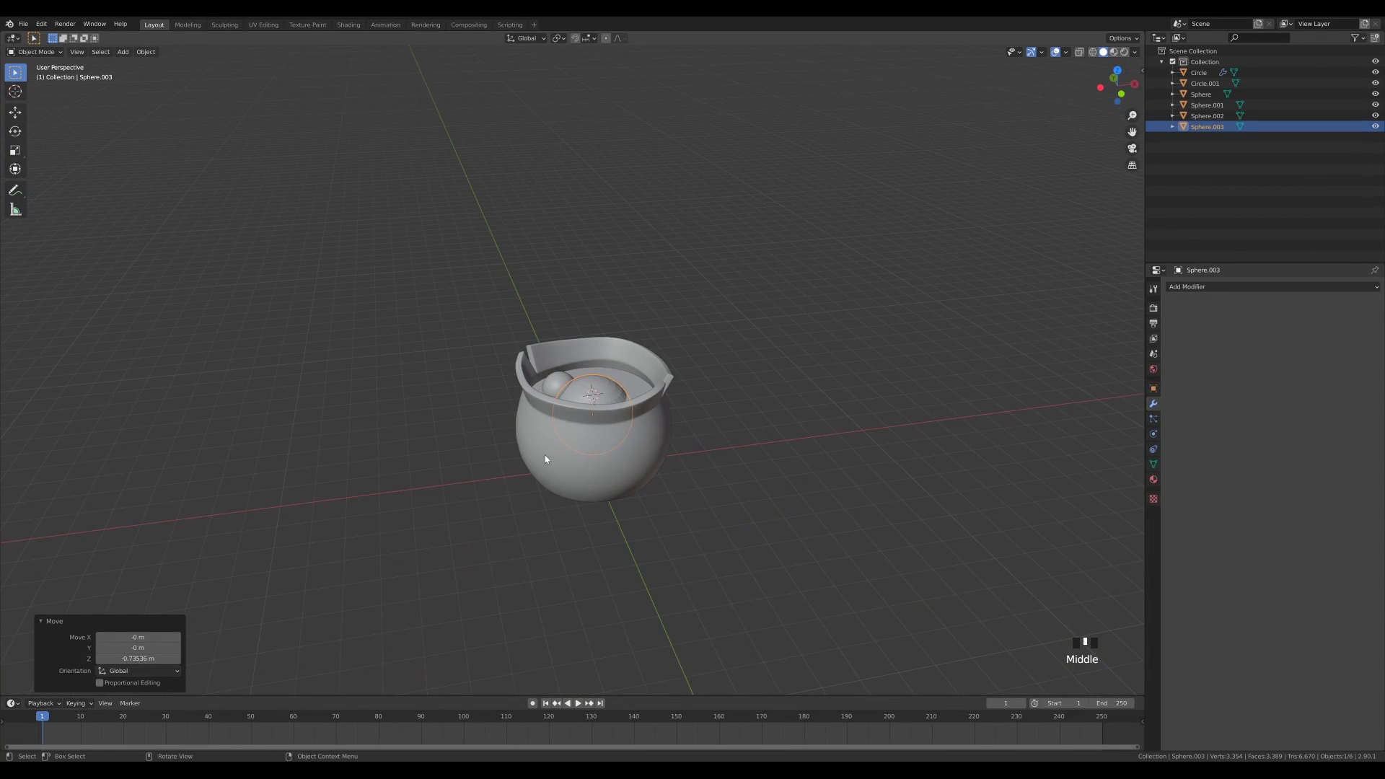
pyautogui.doubleClick(1153, 401)
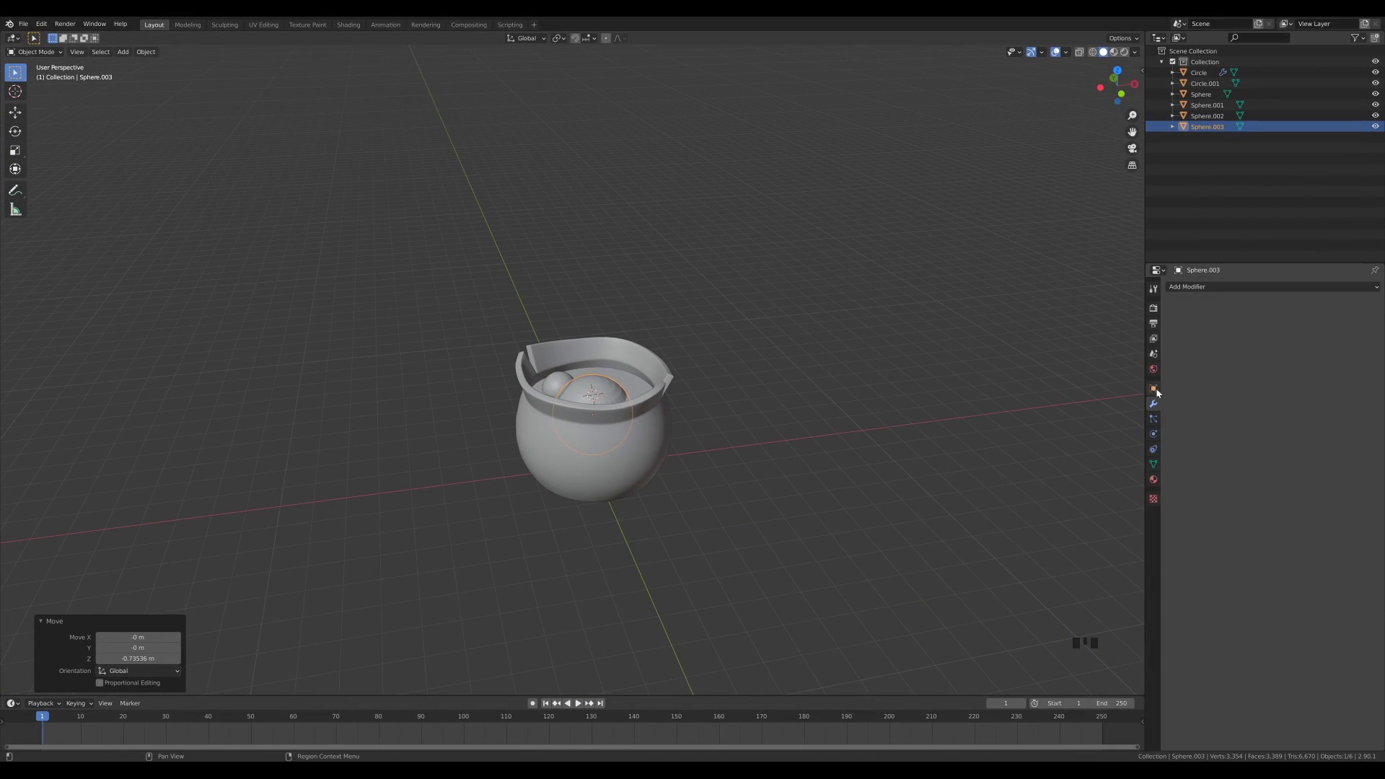
pyautogui.click(1153, 388)
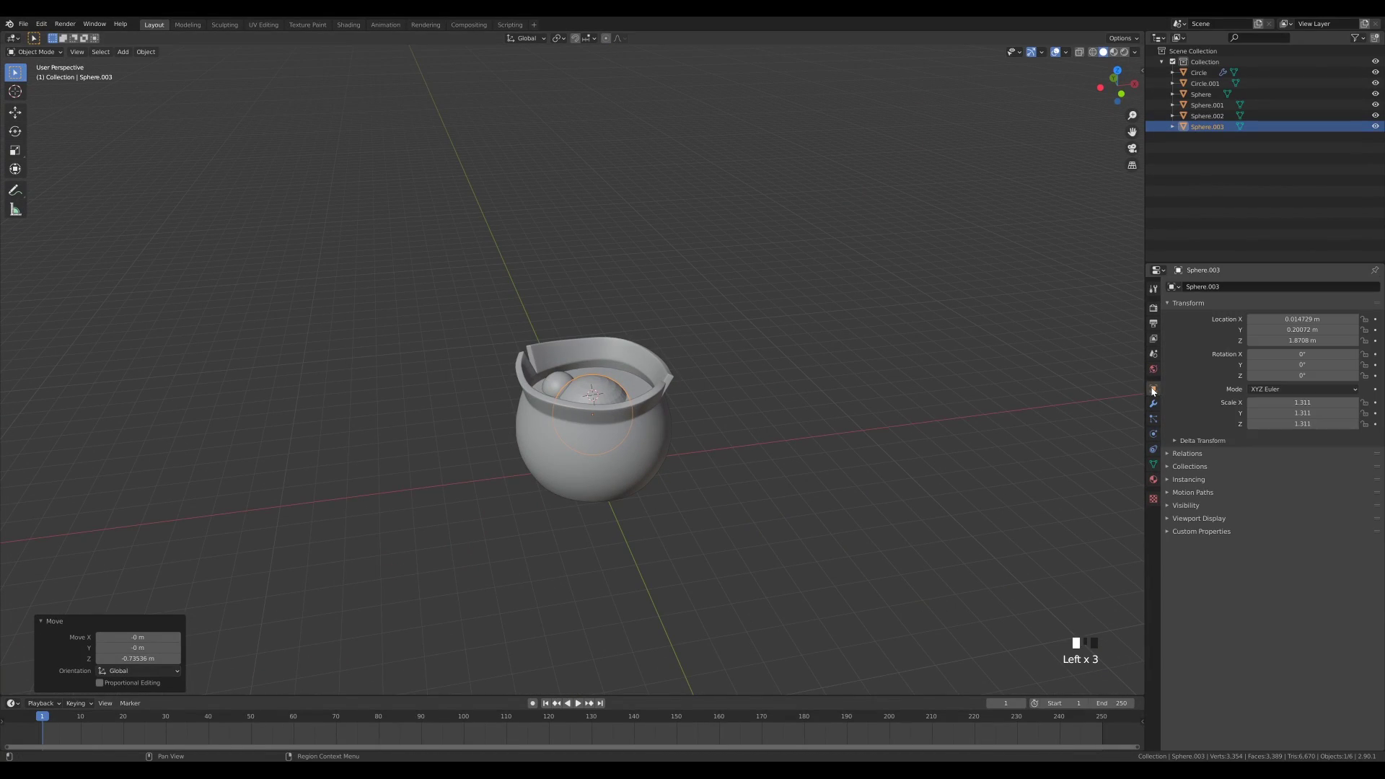
pyautogui.click(1186, 518)
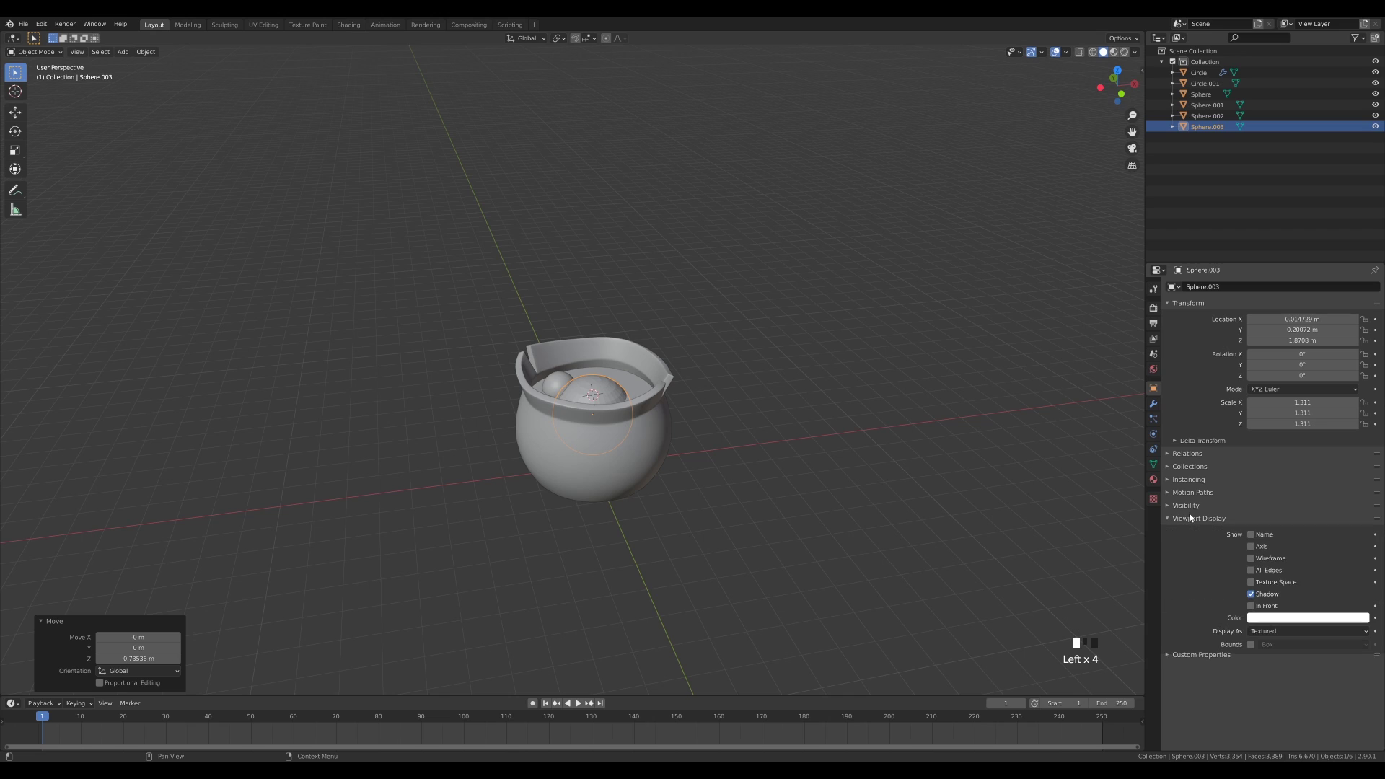
pyautogui.click(1273, 633)
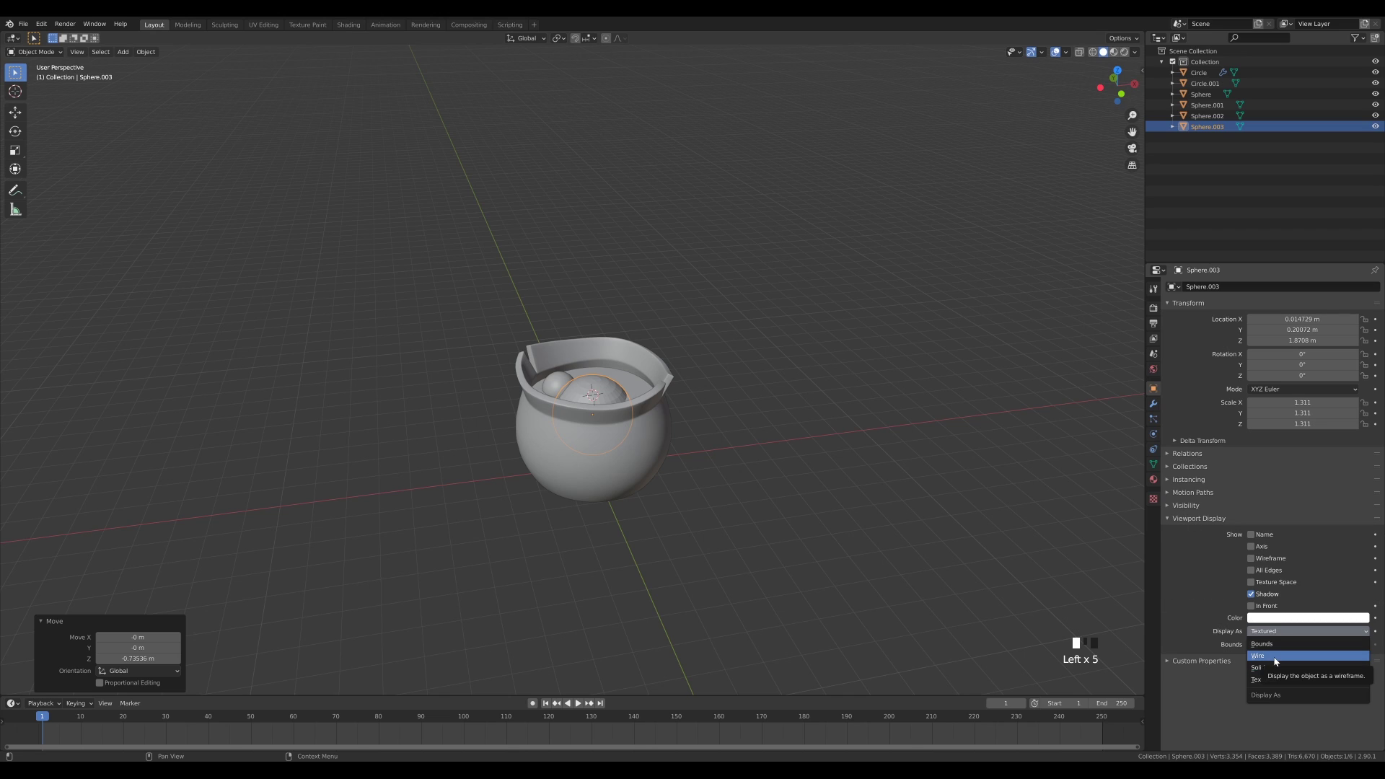
pyautogui.click(1272, 655)
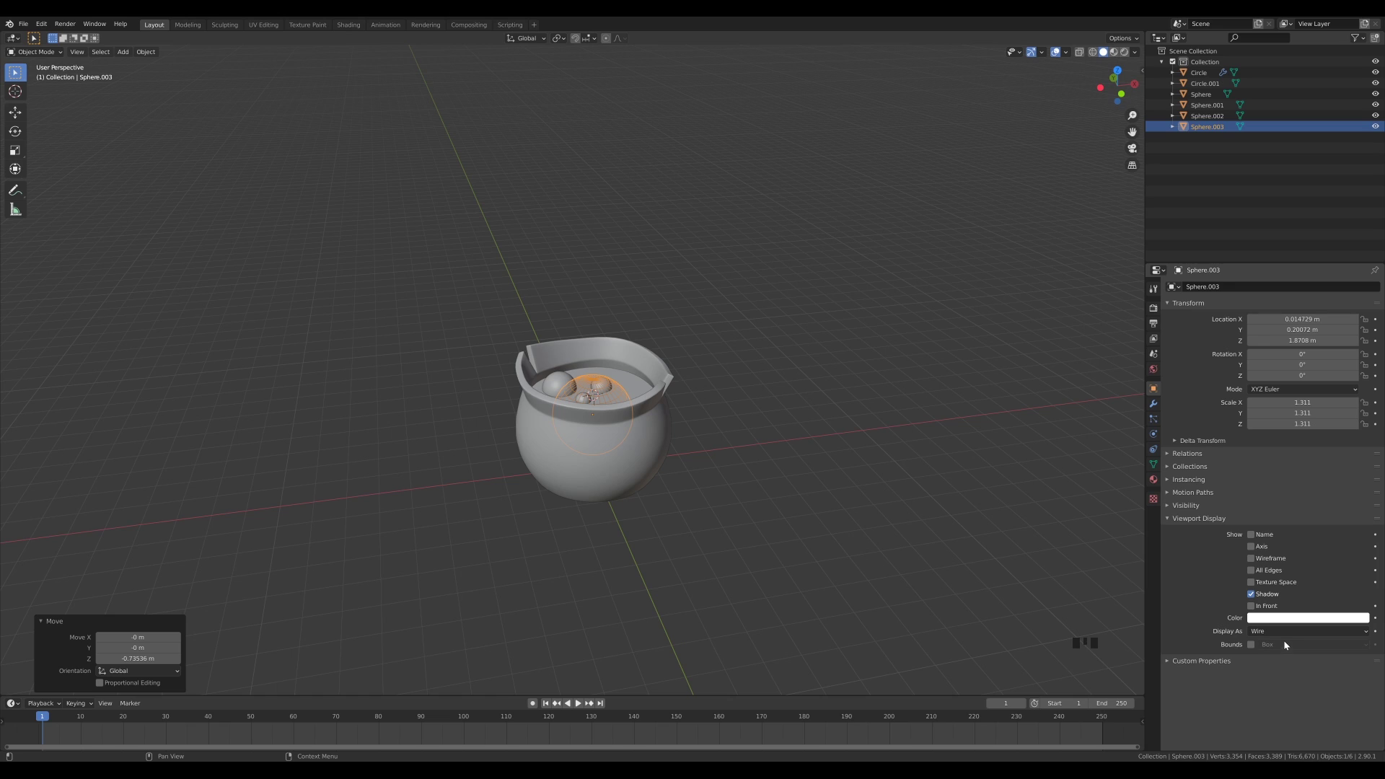
pyautogui.click(1191, 507)
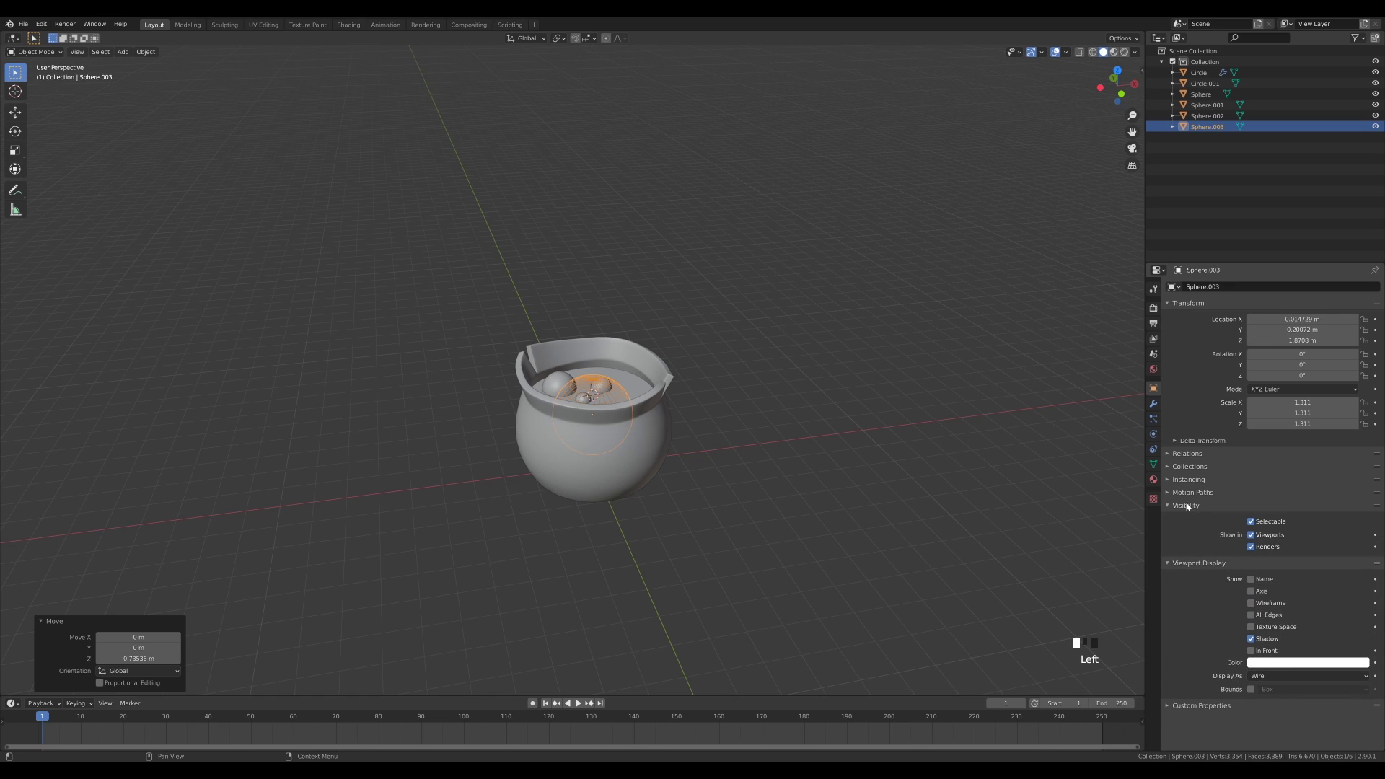
pyautogui.click(1252, 549)
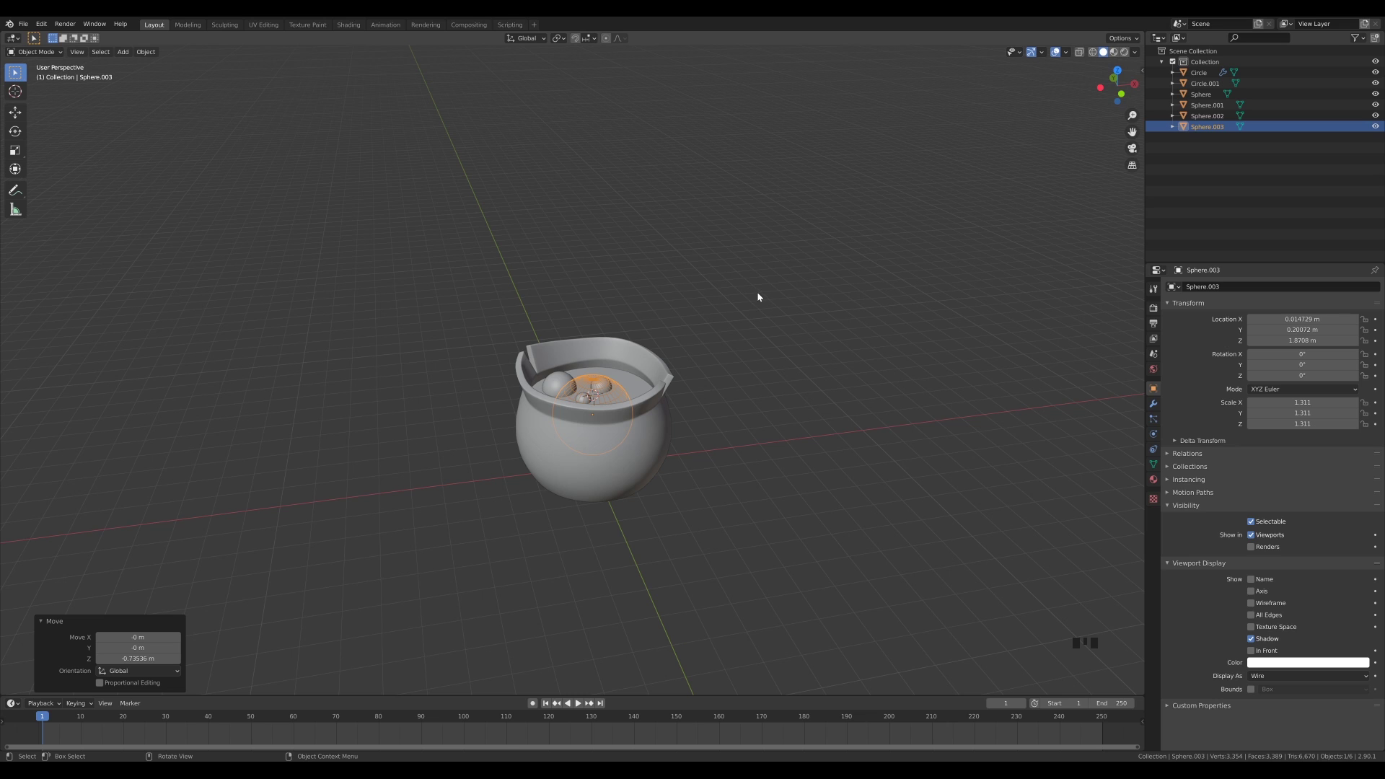
# Step: Reset the 3D cursor to the world origin and add a 2 m mesh cube there
pyautogui.hotkey('shift', 's')
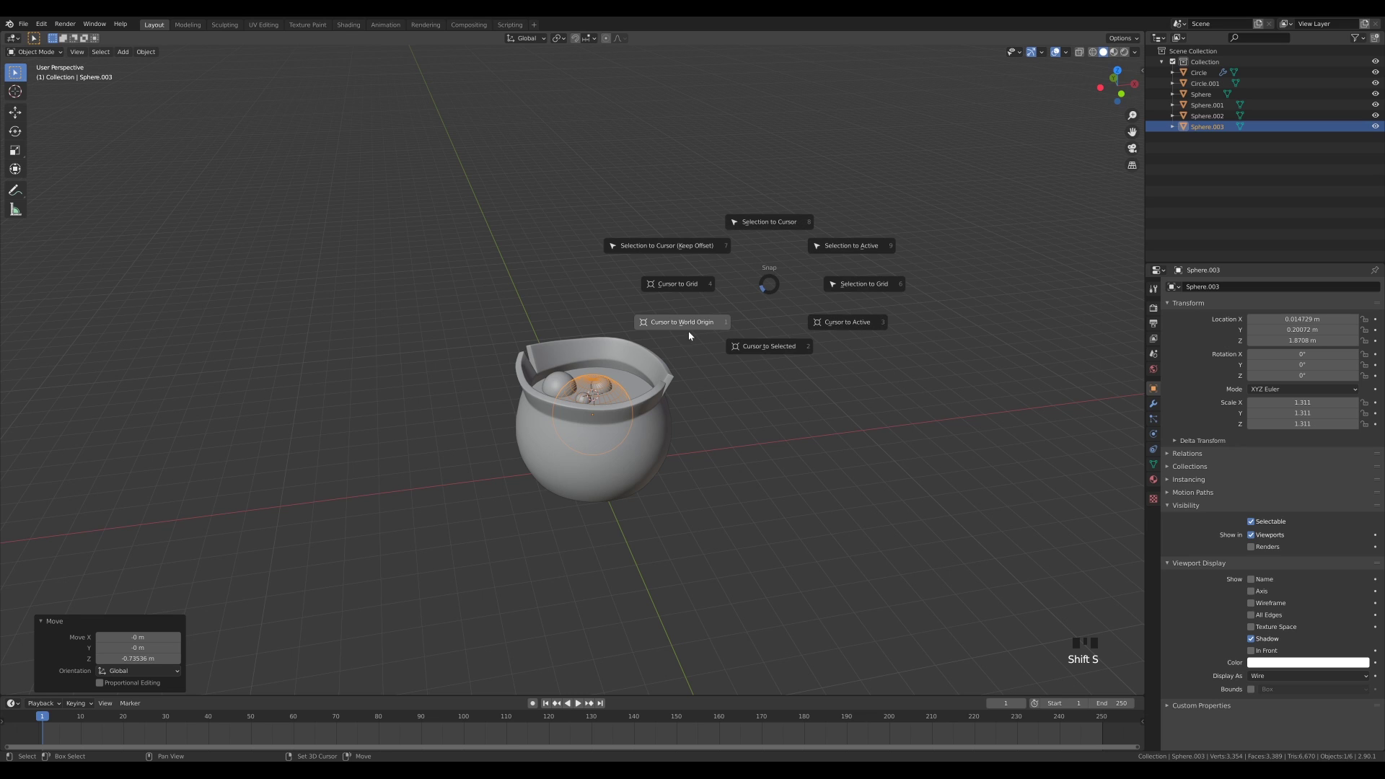
pyautogui.click(689, 335)
pyautogui.scroll(-4, 631, 377)
pyautogui.hotkey('shift', 'a')
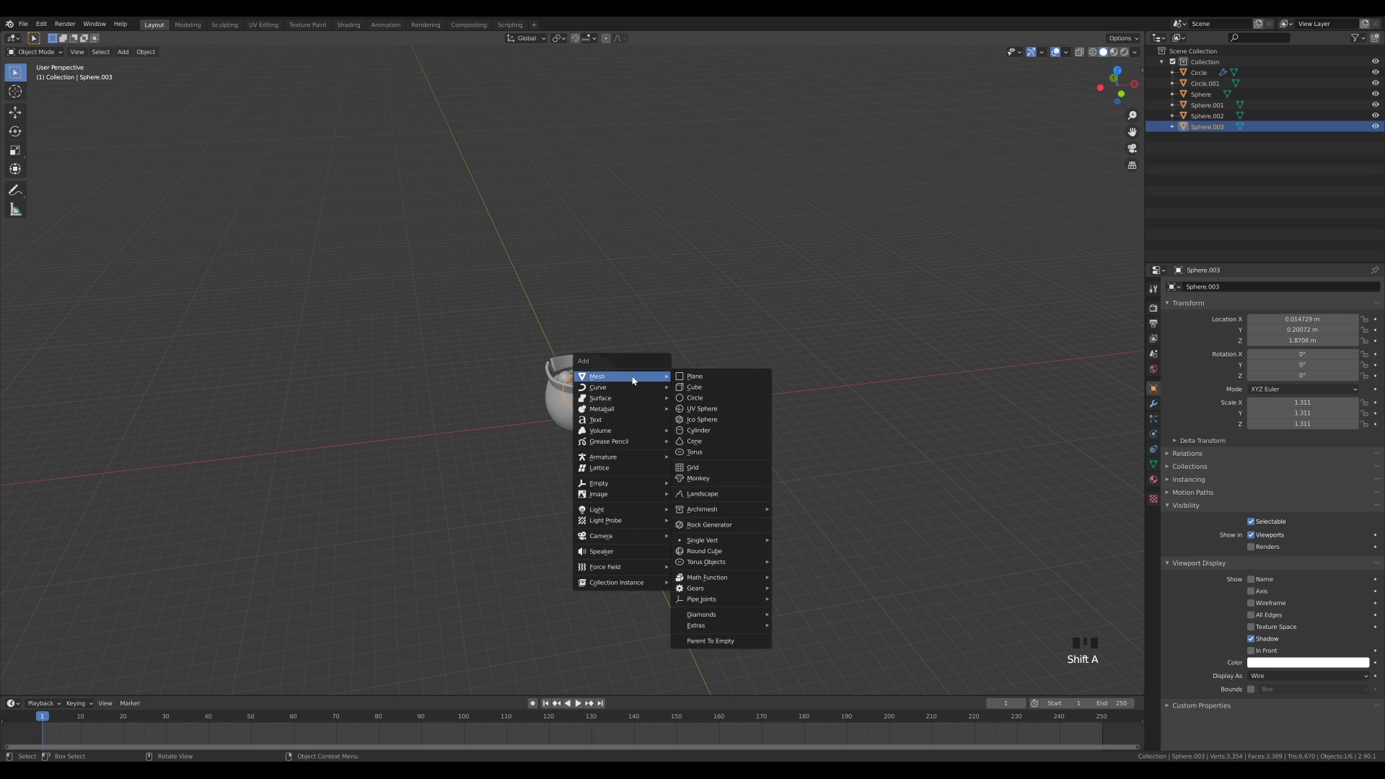
pyautogui.click(710, 388)
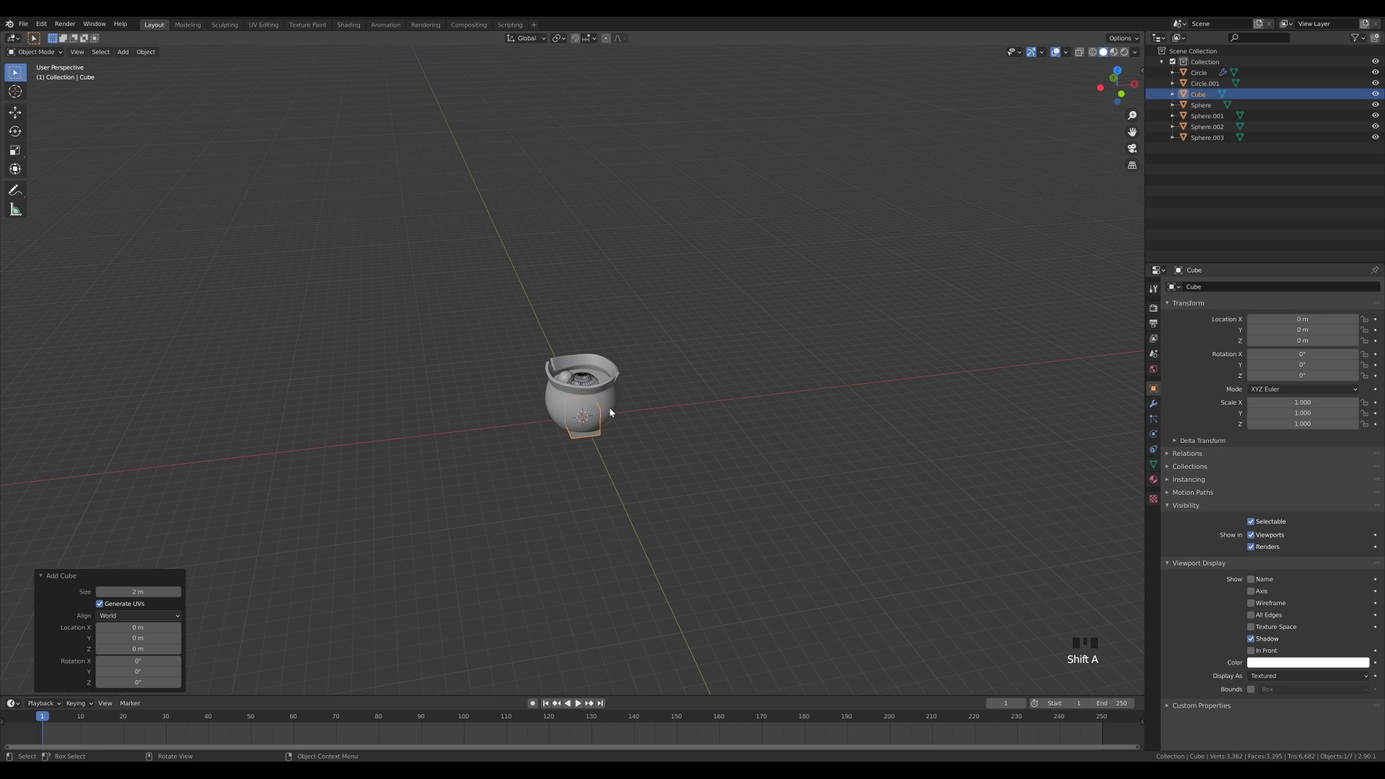
# Step: Enlarge the cube's geometry in Edit Mode until it is room-sized around the pot, and raise it about 10.18 m along Z
pyautogui.press('Tab')
pyautogui.press('s')
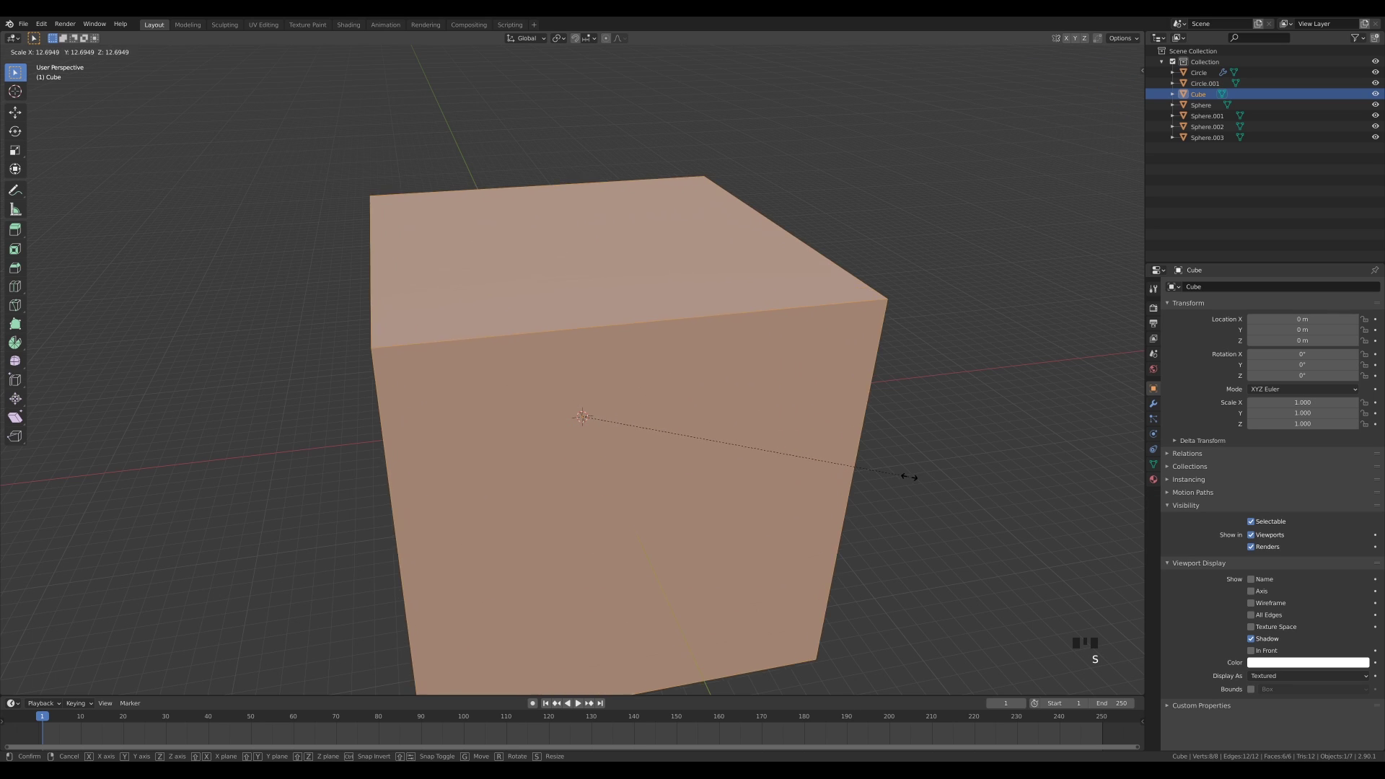
pyautogui.click(939, 479)
pyautogui.moveTo(837, 570); pyautogui.dragTo(816, 528, button='middle')
pyautogui.scroll(-2, 815, 528)
pyautogui.press('g')
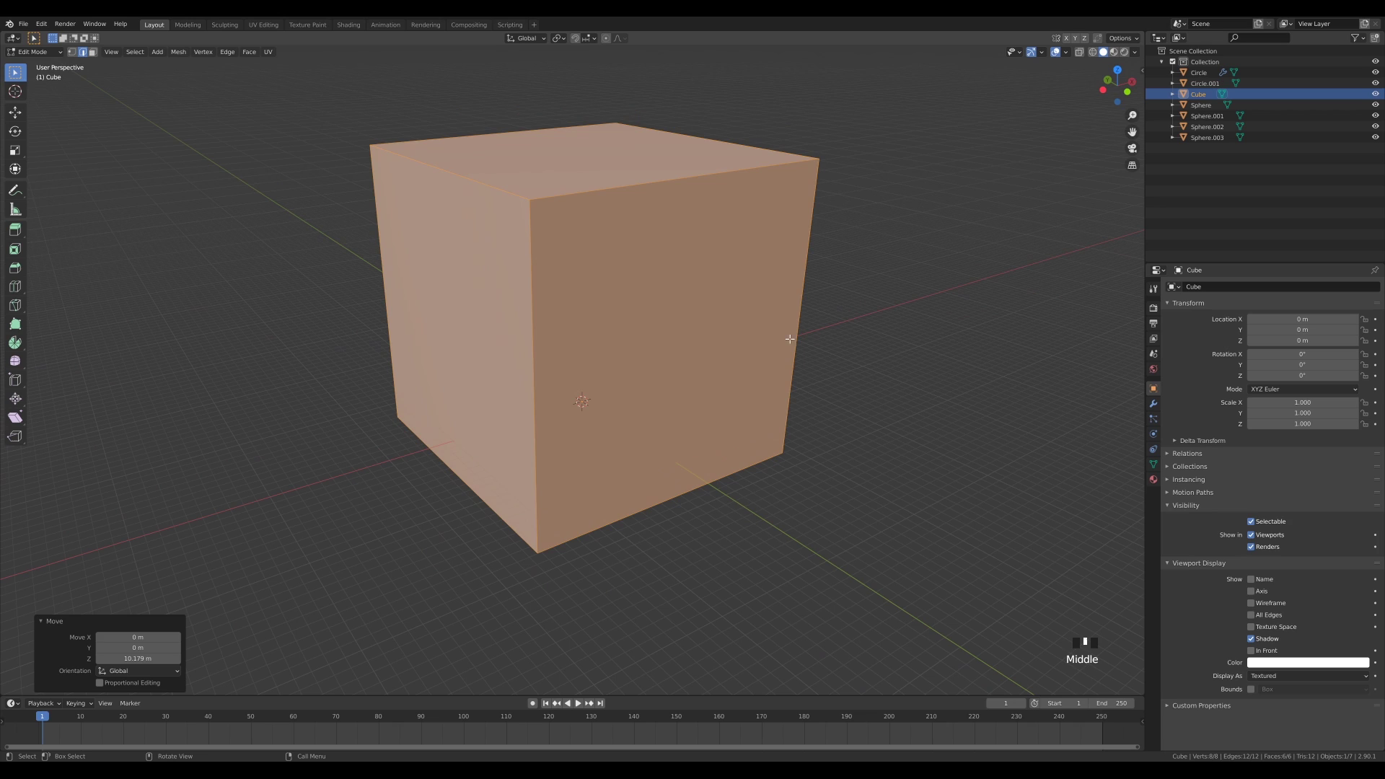
# Step: Raise the cube's top face by about 4.6 m along Z
pyautogui.click(683, 221)
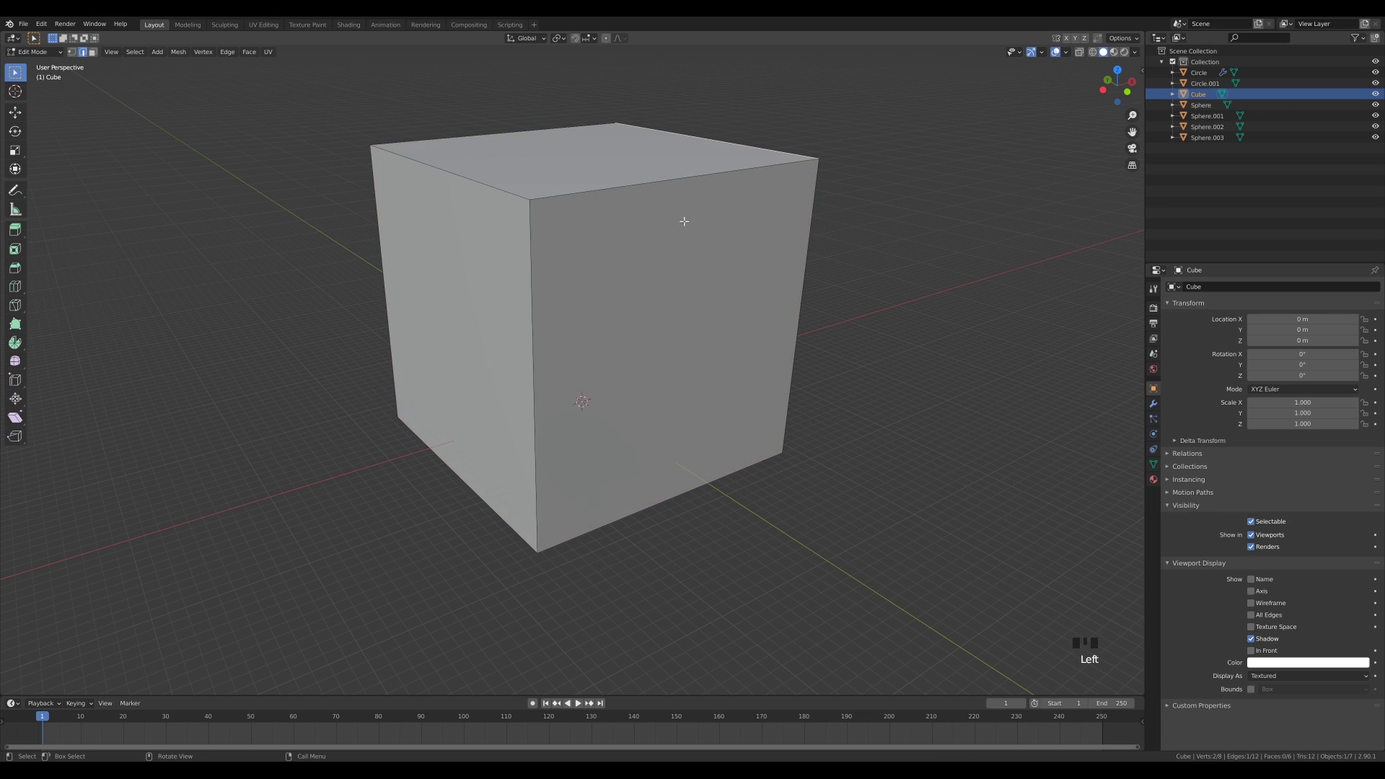
pyautogui.press('3')
pyautogui.click(608, 176)
pyautogui.press('g')
pyautogui.press('z')
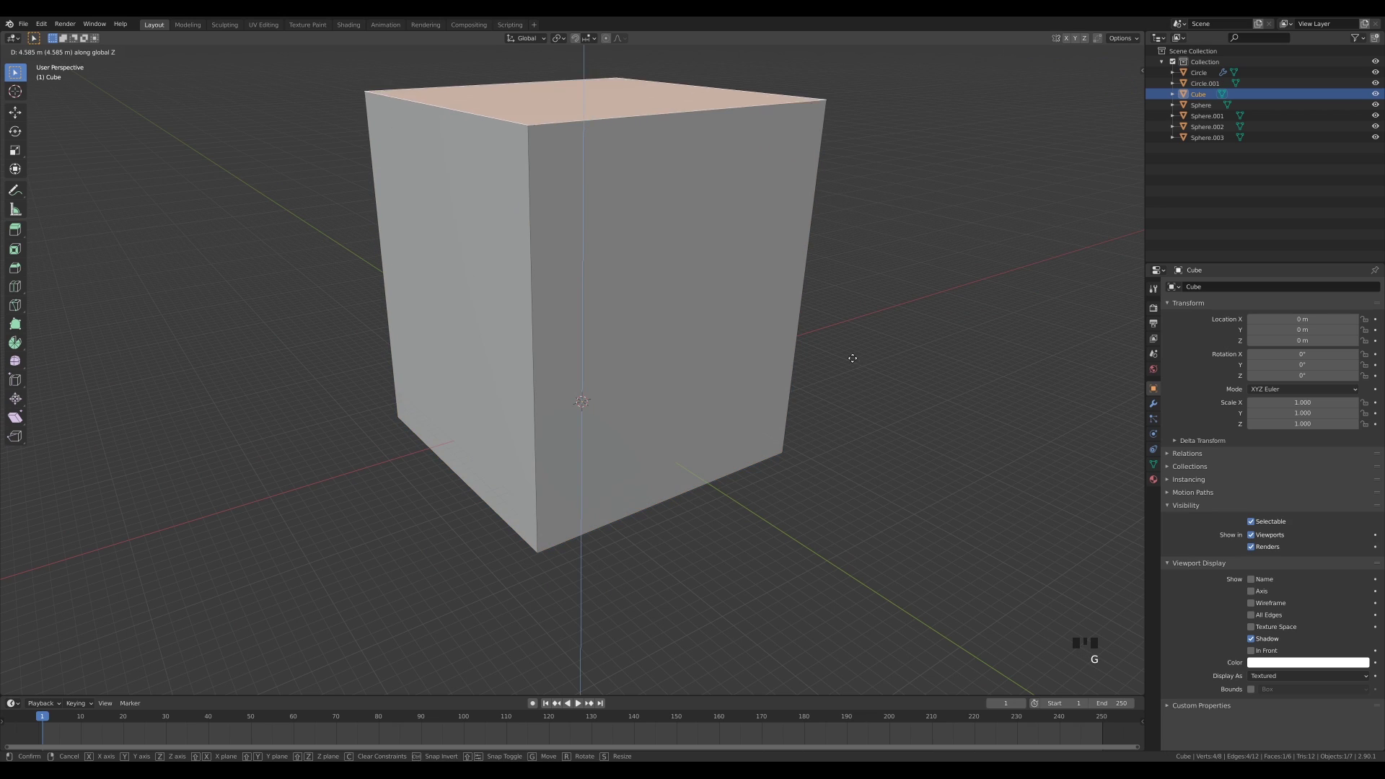
pyautogui.click(851, 354)
# Step: Scale the whole cube's geometry by about 1.15 in X and Y only, and return to Object Mode
pyautogui.press('a')
pyautogui.press('s')
pyautogui.hotkey('shift', 'z')
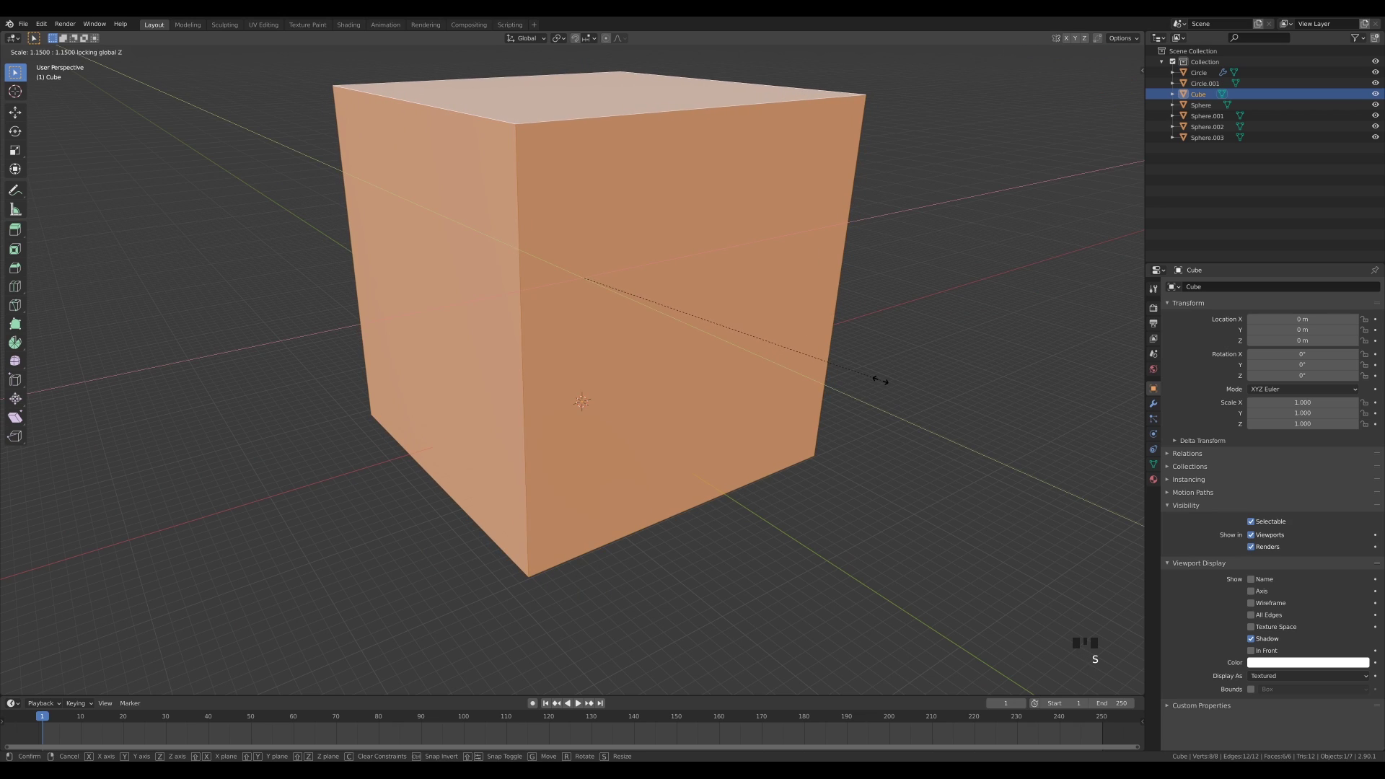
pyautogui.click(881, 380)
pyautogui.press('Tab')
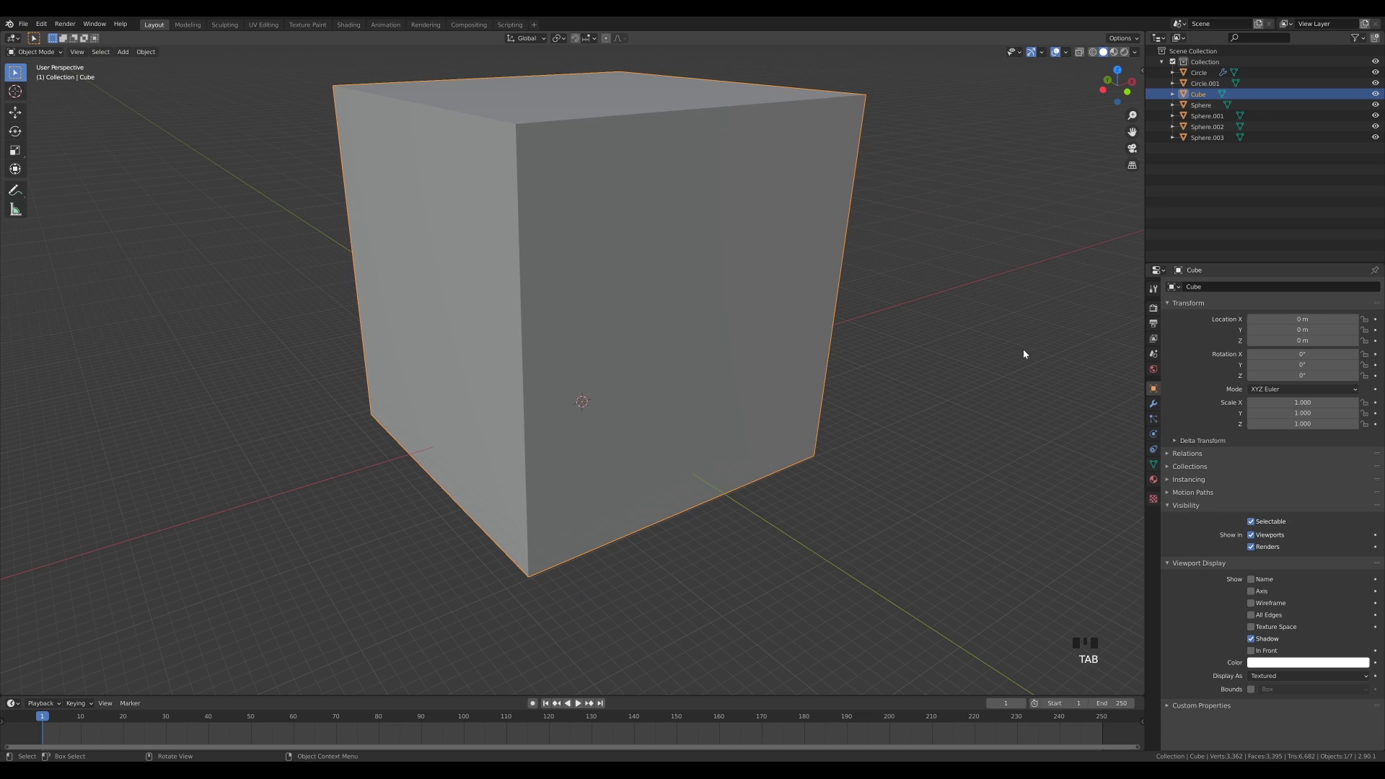
# Step: Add Fluid physics to the cube and set its type to Domain
pyautogui.click(1153, 434)
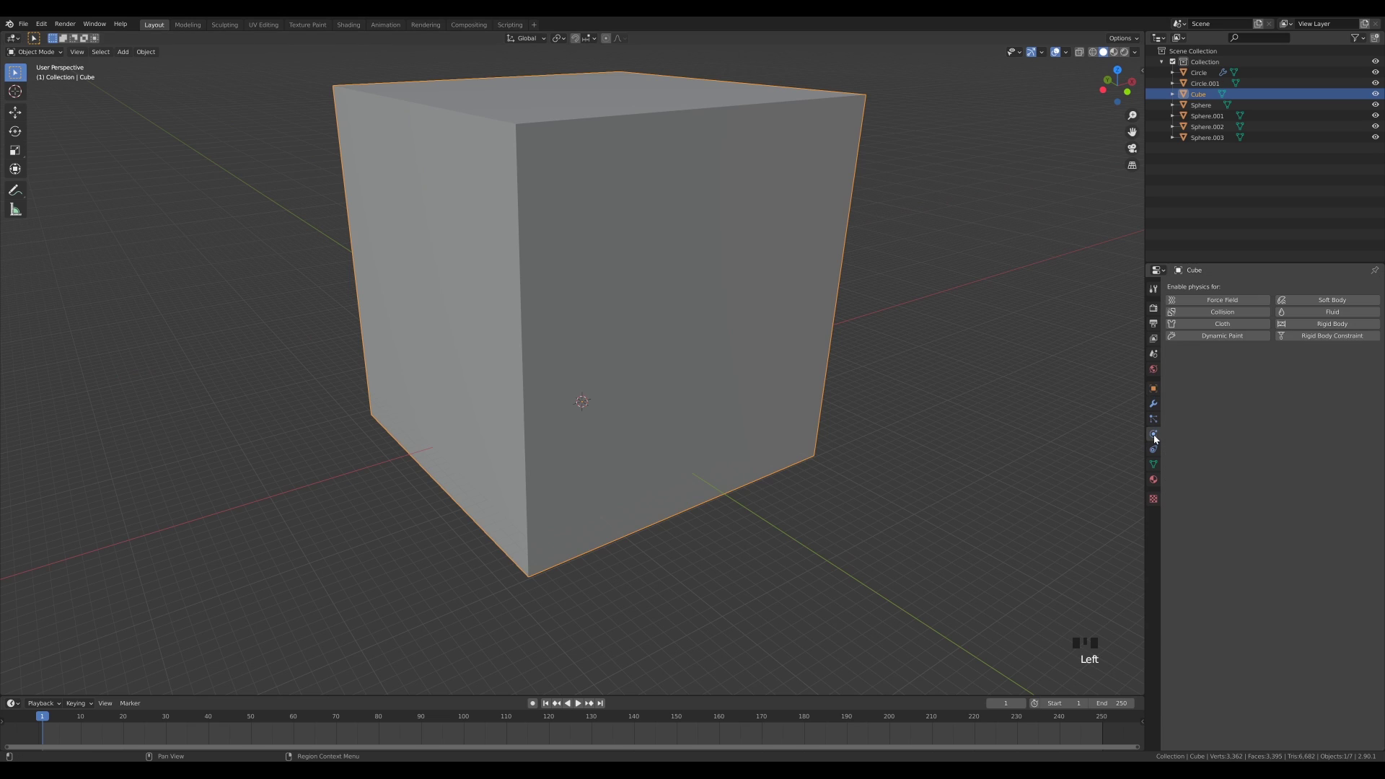
pyautogui.click(1331, 312)
pyautogui.click(1274, 368)
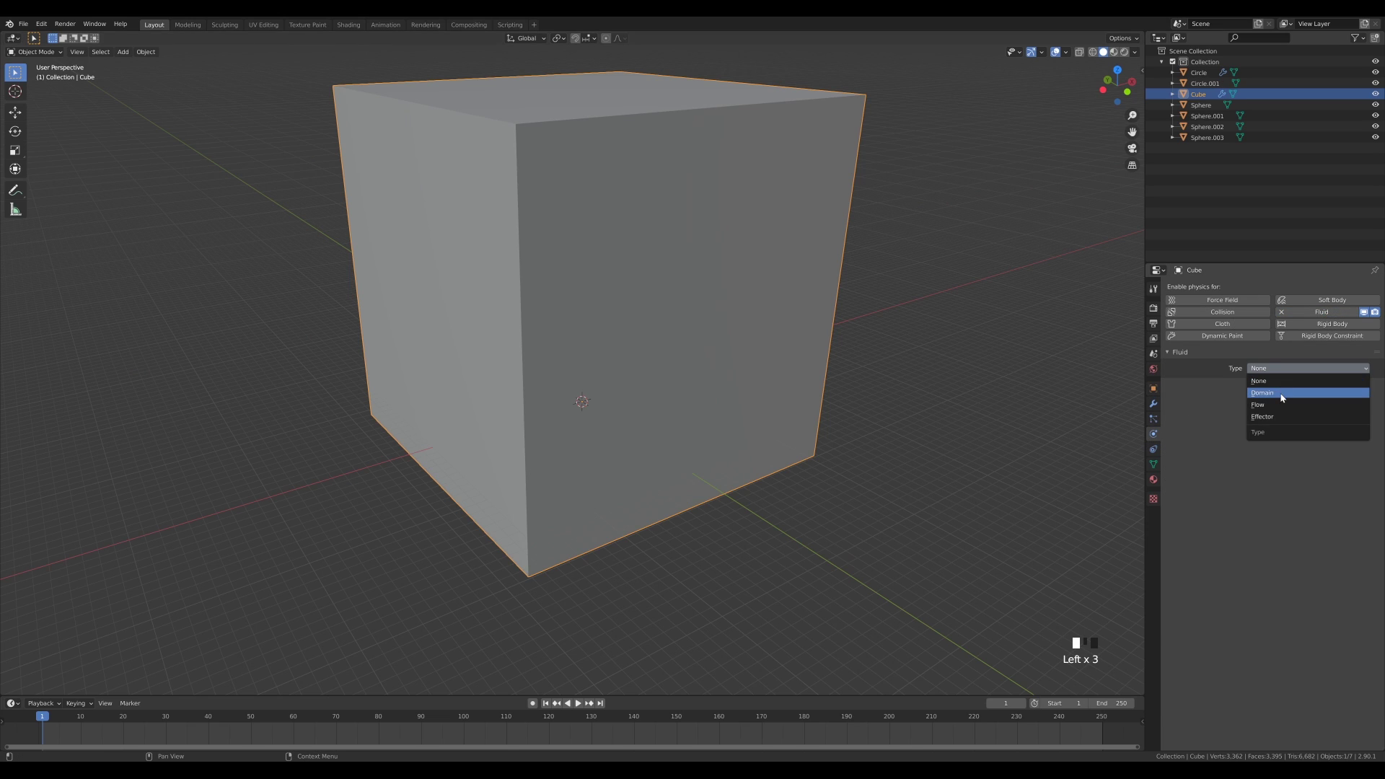
pyautogui.click(1263, 392)
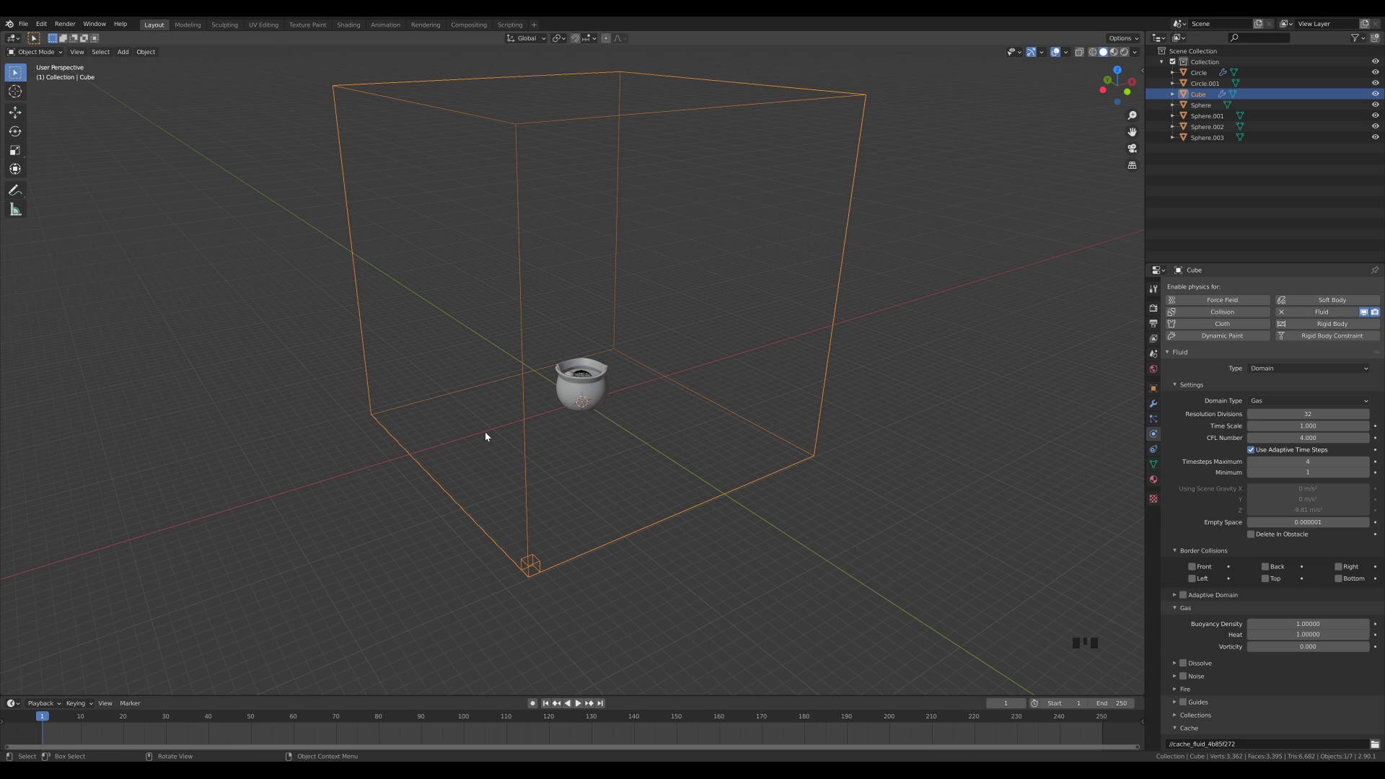
# Step: Shrink the domain cube's geometry in Edit Mode to about 0.79 in X and Y, keeping its height
pyautogui.press('Tab')
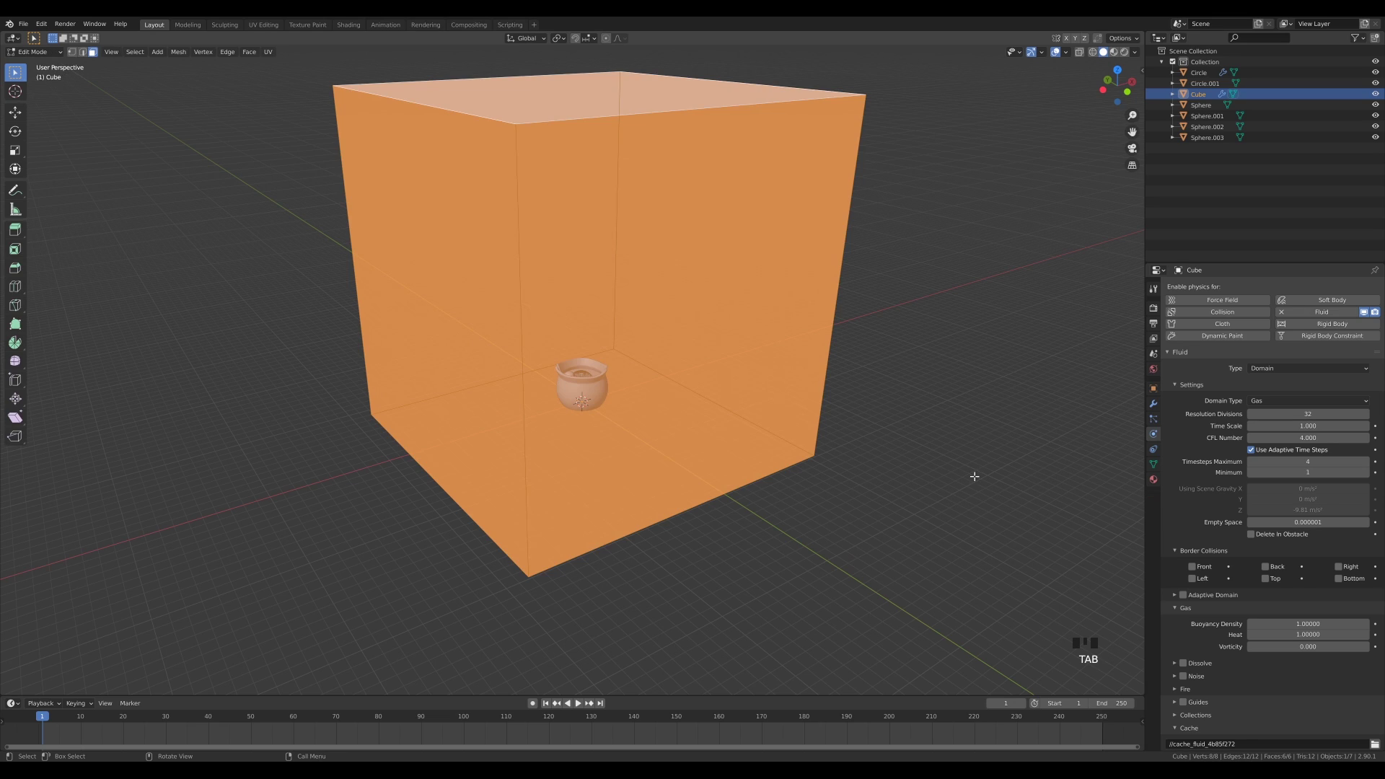
pyautogui.press('s')
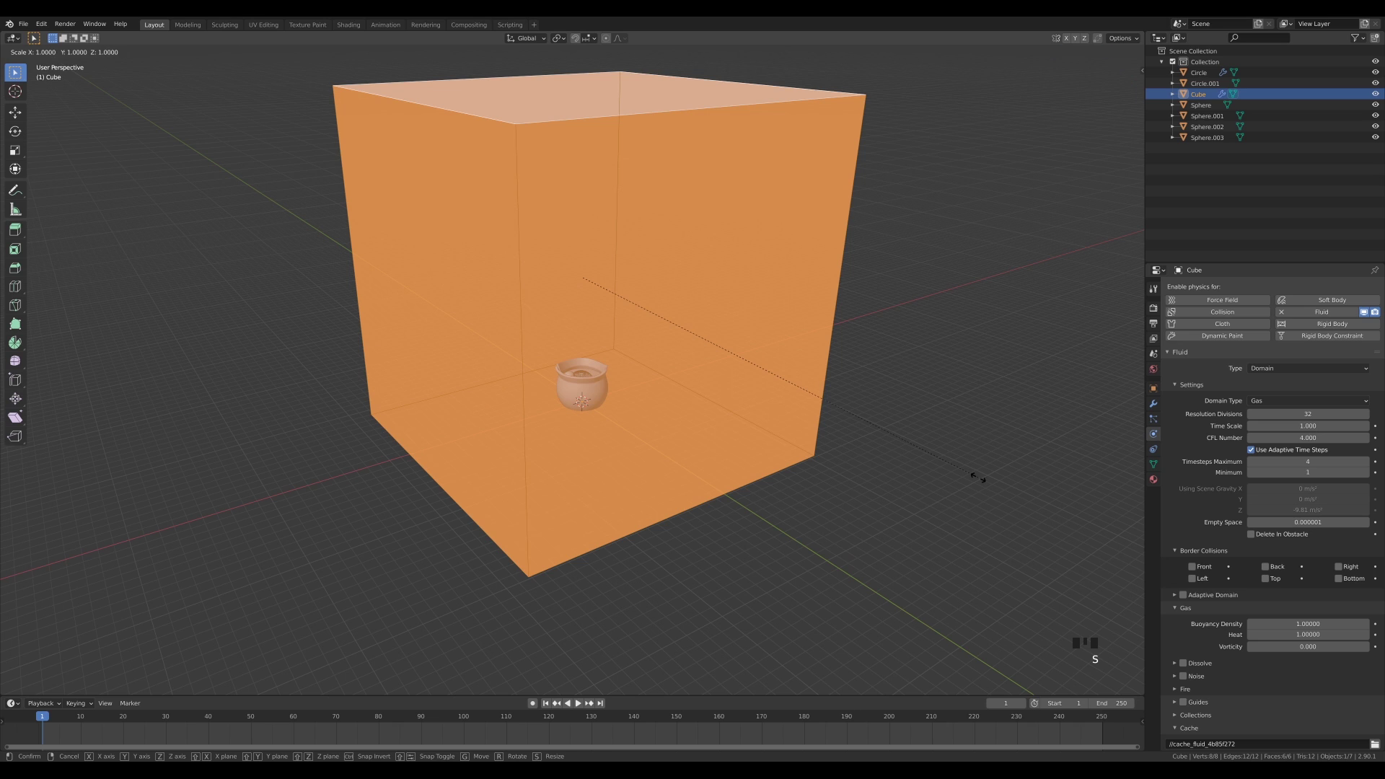
pyautogui.hotkey('shift', 'z')
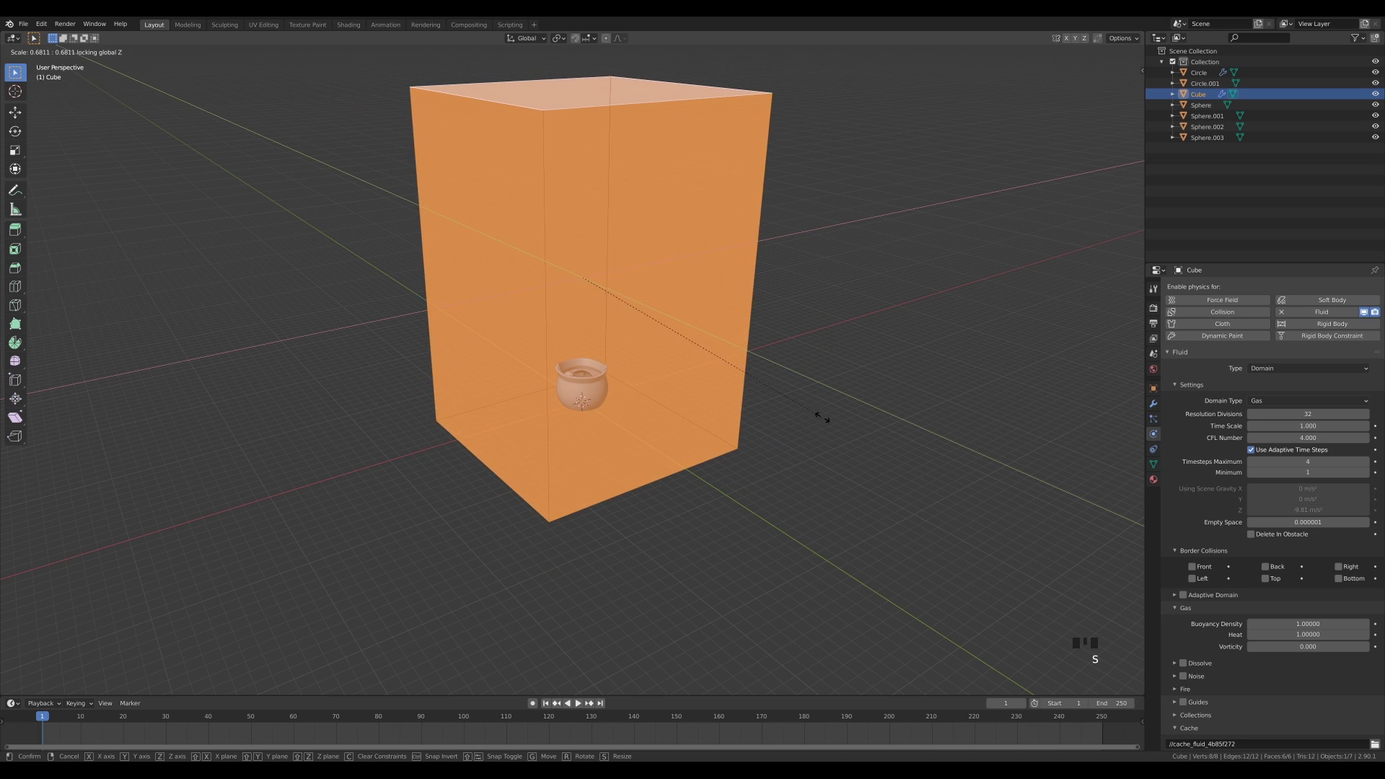
pyautogui.click(875, 418)
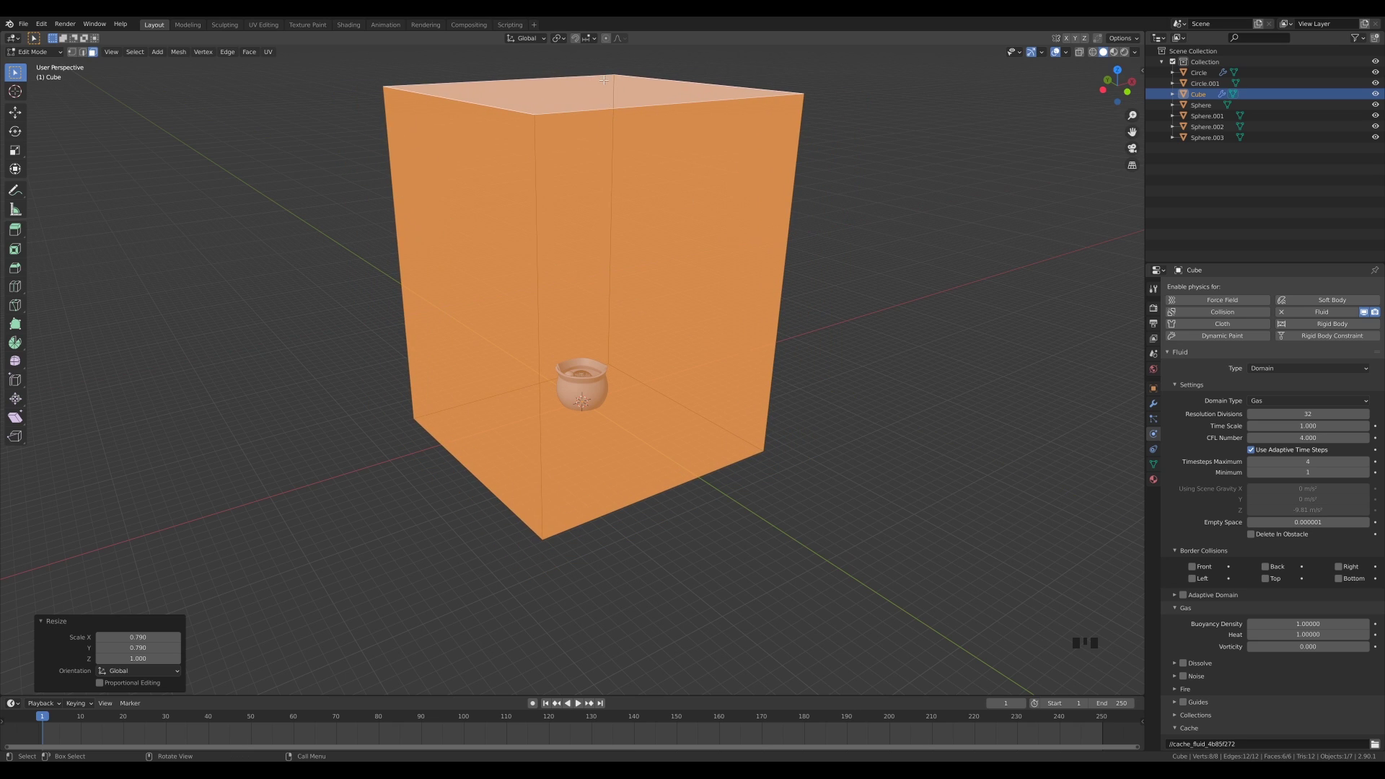
# Step: Lower the domain's top face by about 3.34 m along Z and leave Edit Mode
pyautogui.click(577, 96)
pyautogui.press('g')
pyautogui.press('z')
pyautogui.click(577, 152)
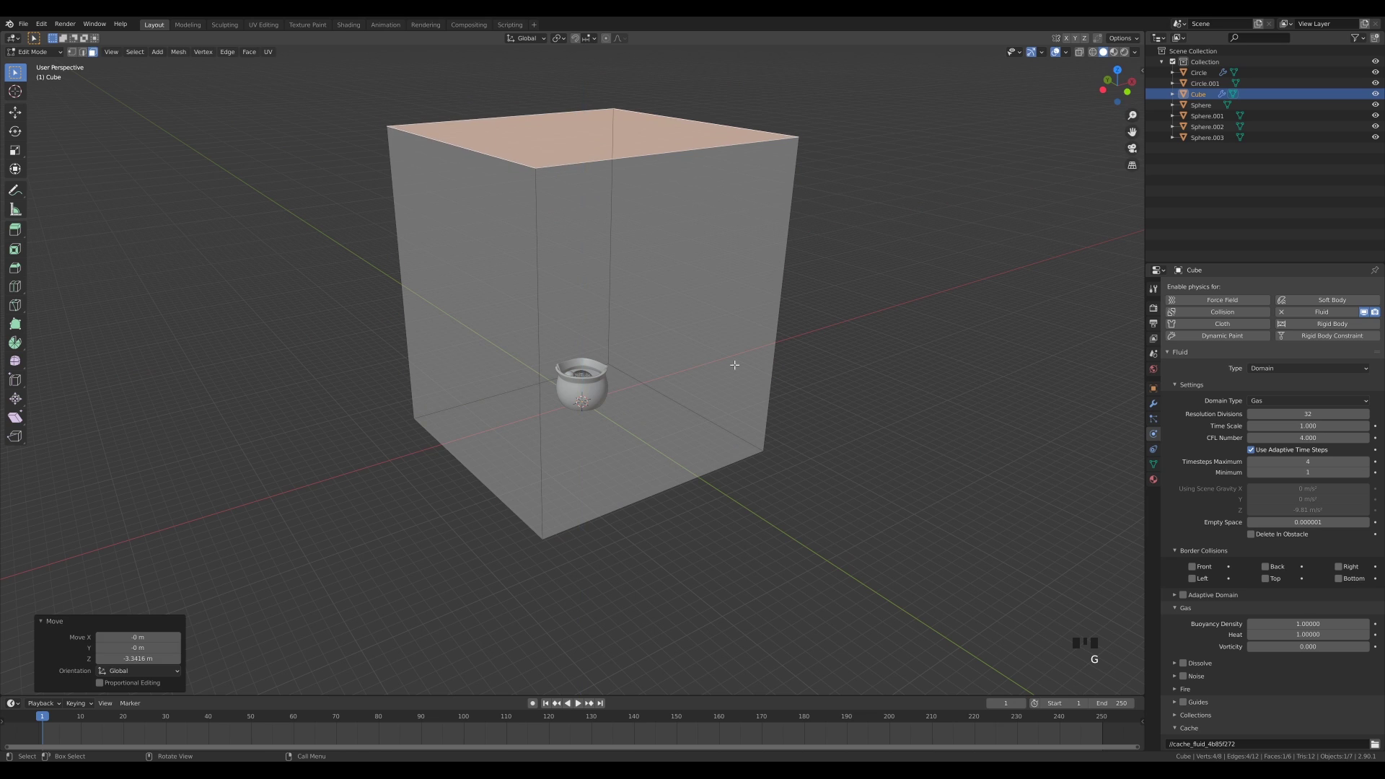
pyautogui.press('Tab')
# Step: Add Fluid physics to the wire-displayed sphere inside the pot and set its type to Flow
pyautogui.scroll(2, 788, 401)
pyautogui.scroll(3, 788, 401)
pyautogui.moveTo(884, 392); pyautogui.dragTo(851, 383, button='middle')
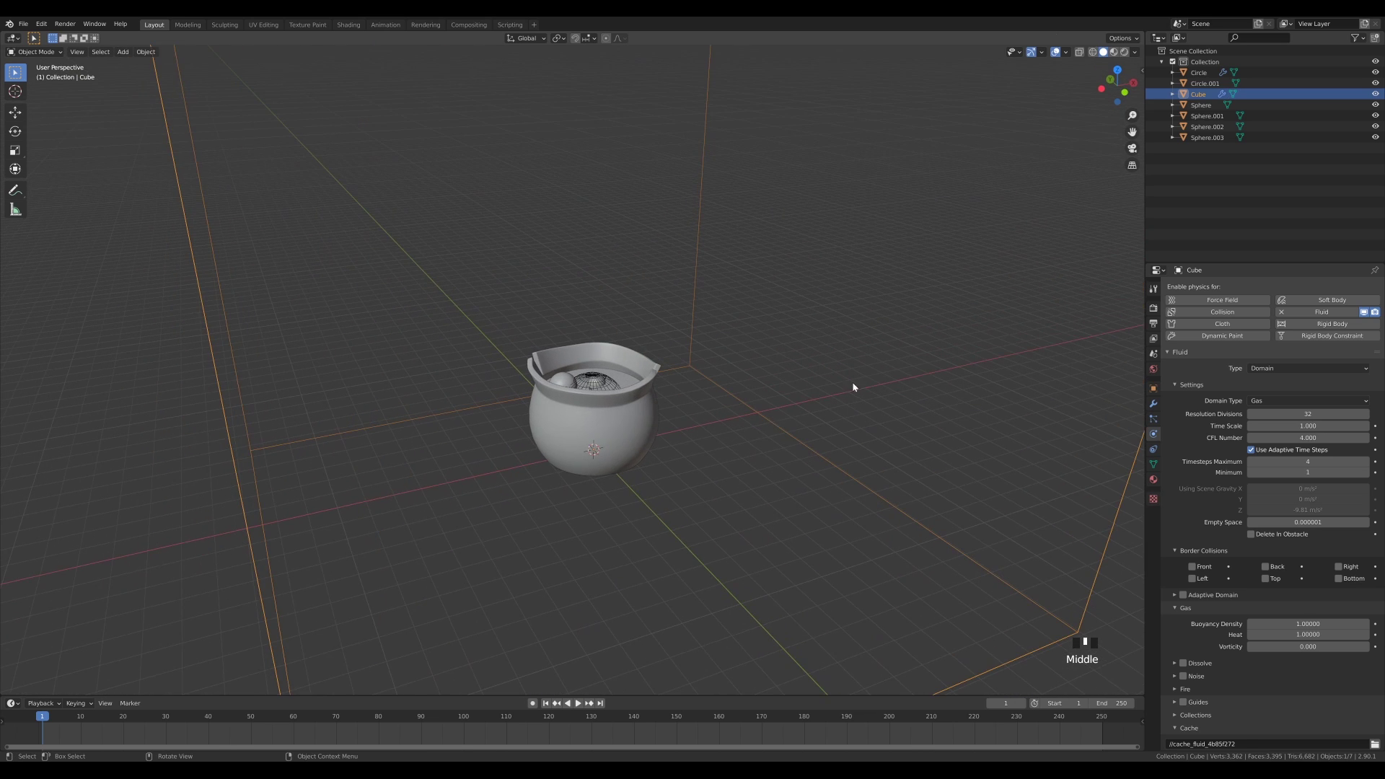
pyautogui.click(586, 385)
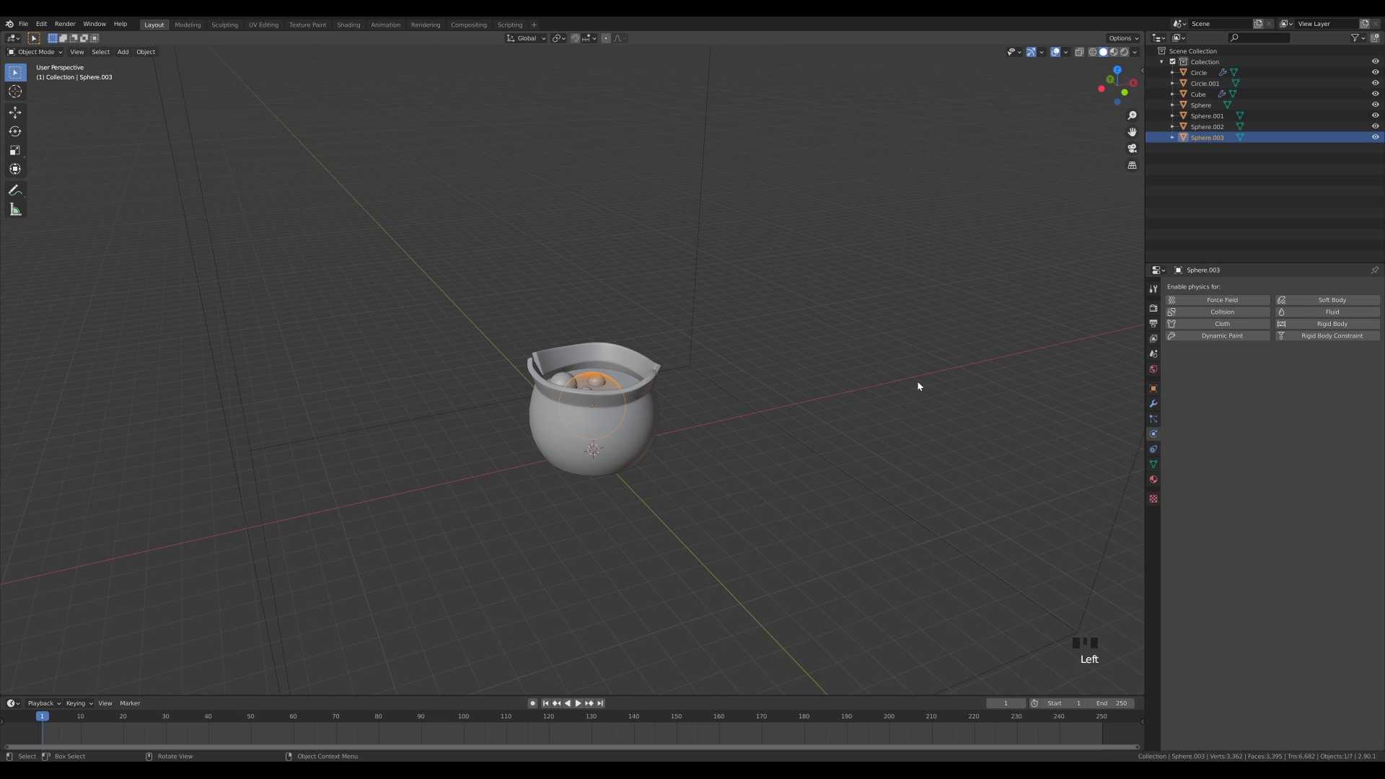
pyautogui.click(1336, 313)
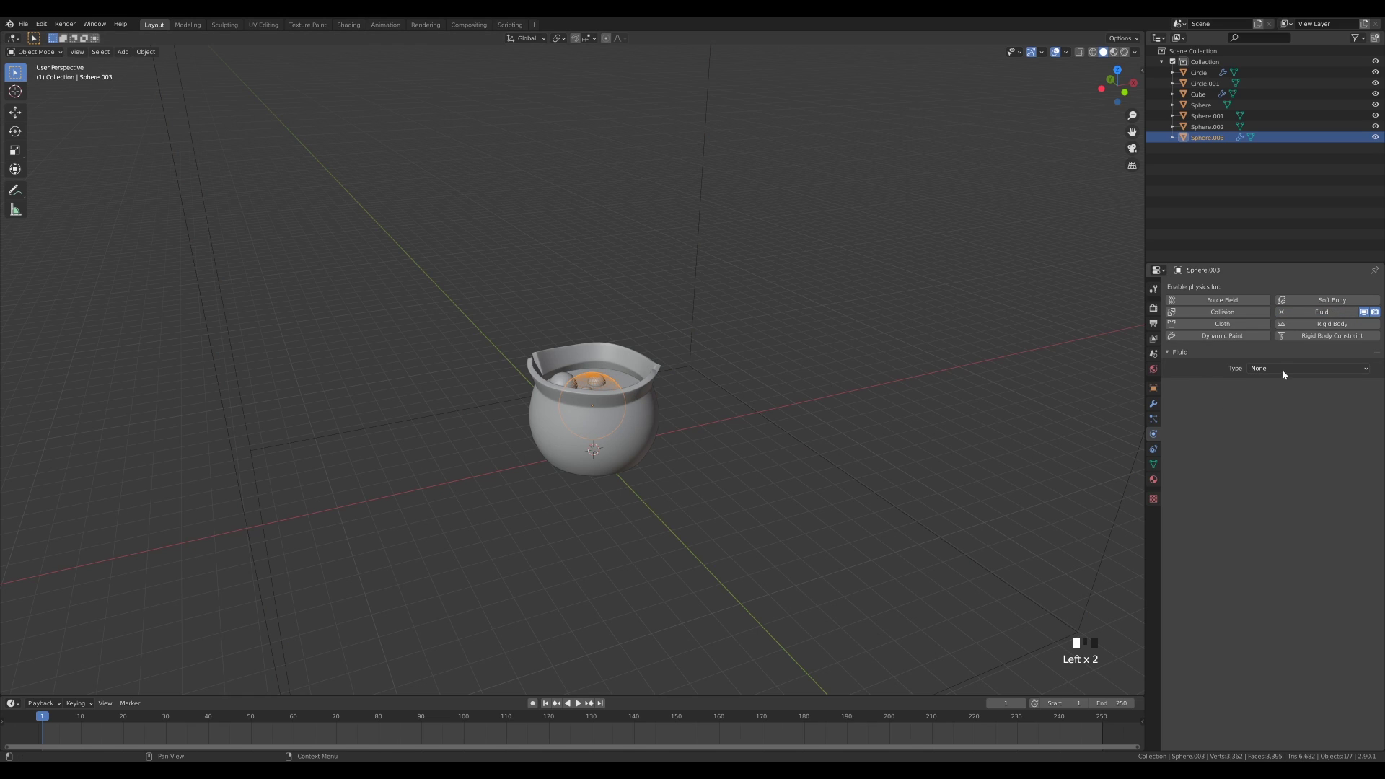
pyautogui.click(1258, 369)
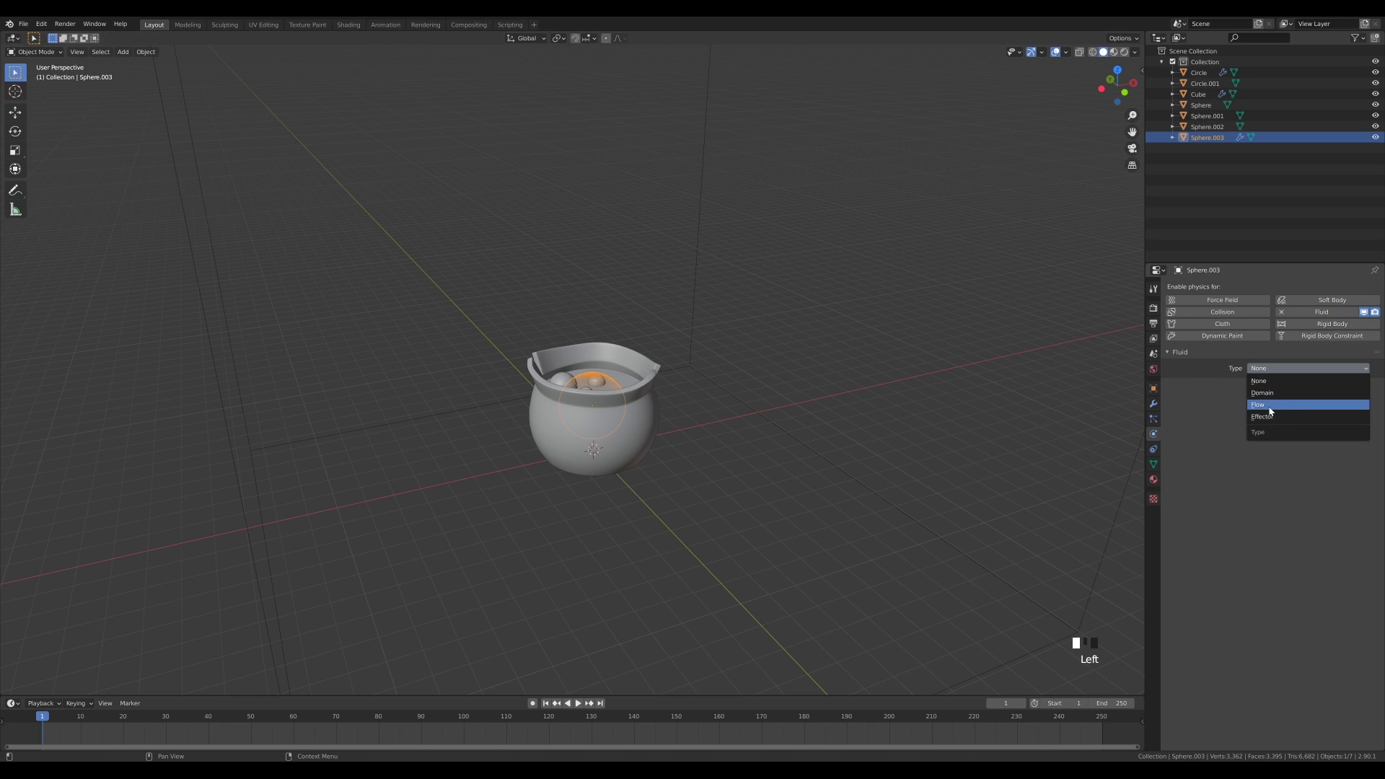
pyautogui.click(1267, 406)
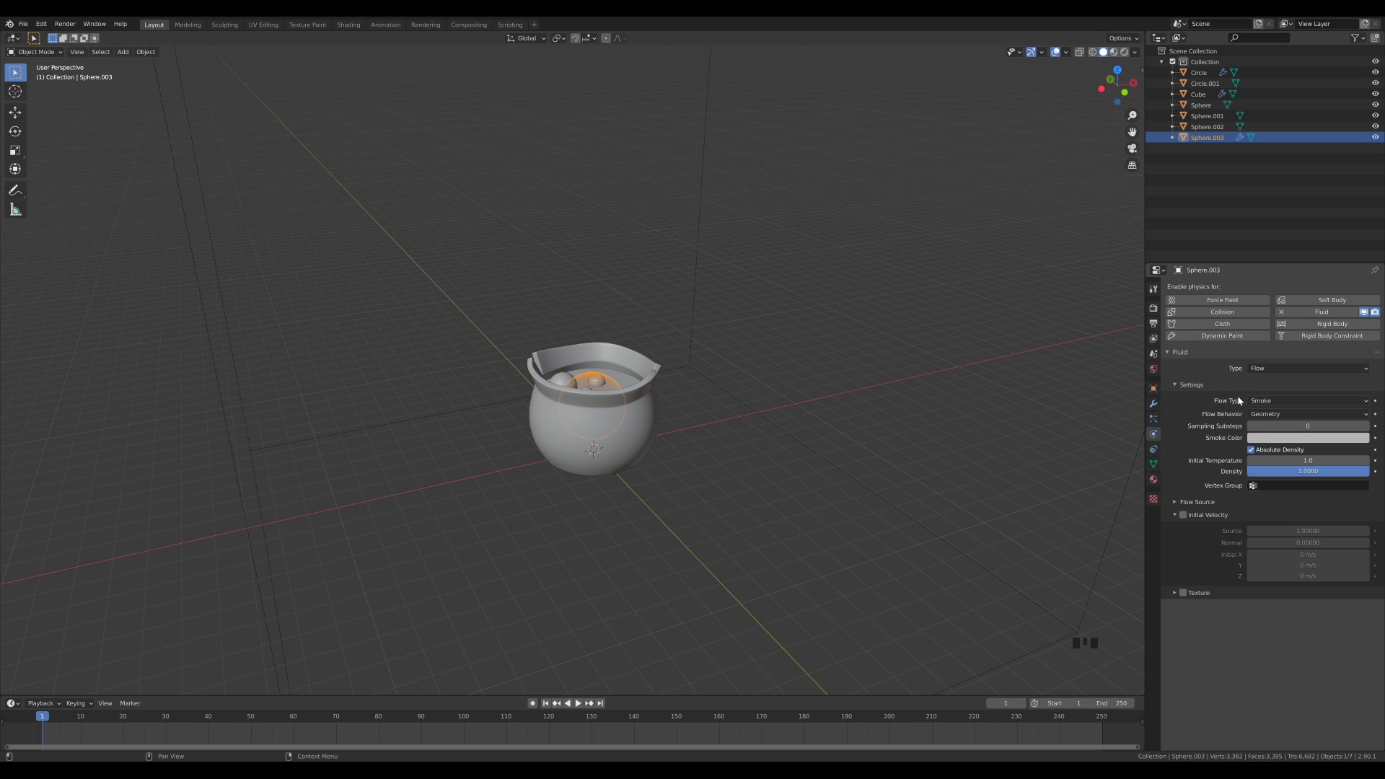
# Step: Set the smoke emitter's flow behavior to Inflow and its initial temperature to 5
pyautogui.click(1261, 414)
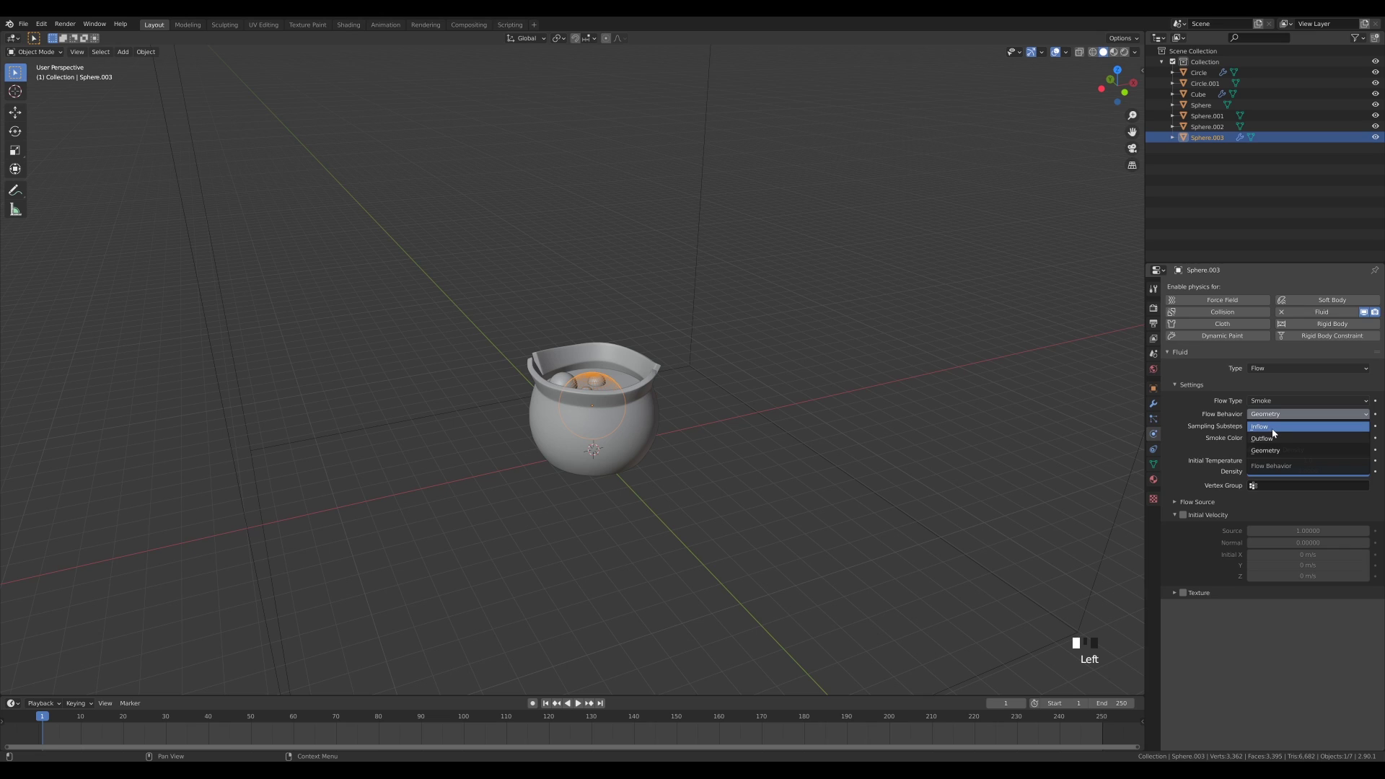
pyautogui.click(1270, 427)
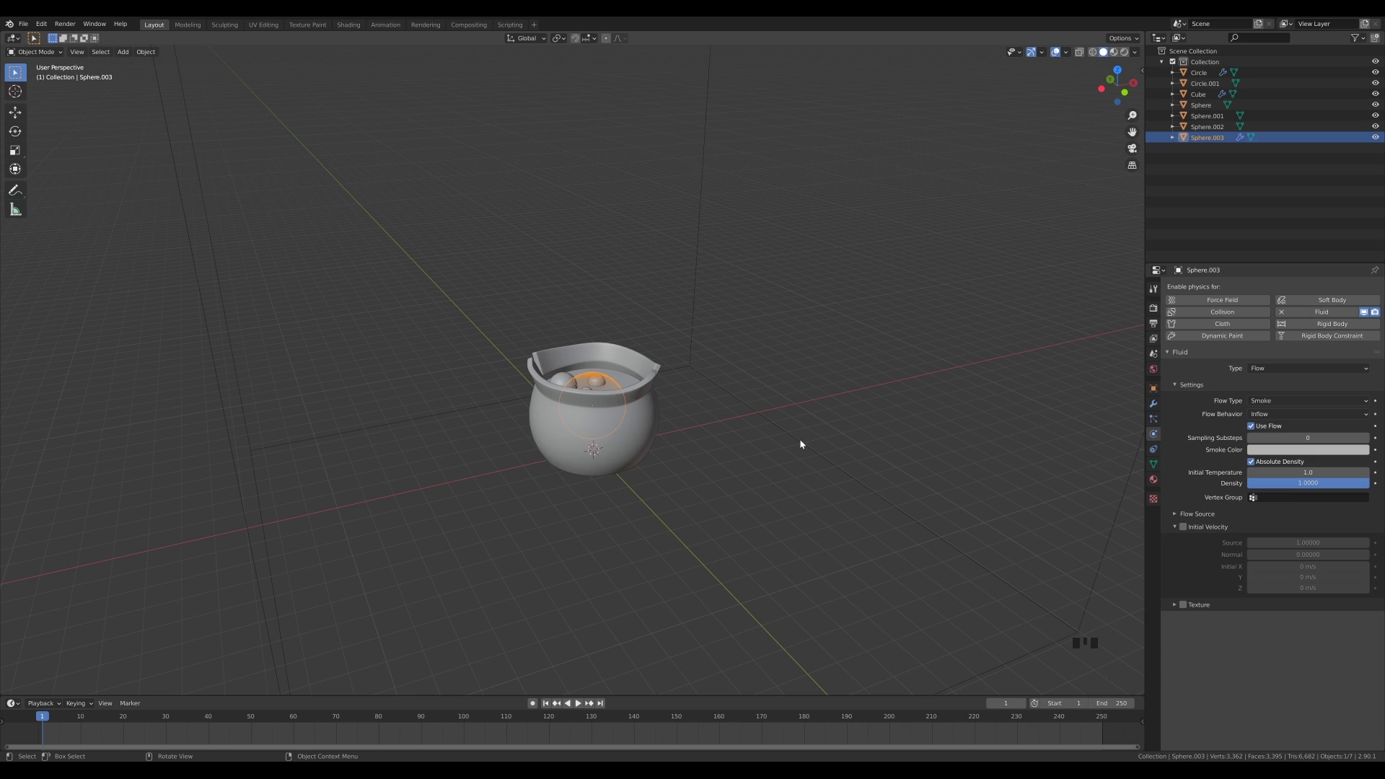
pyautogui.click(1307, 472)
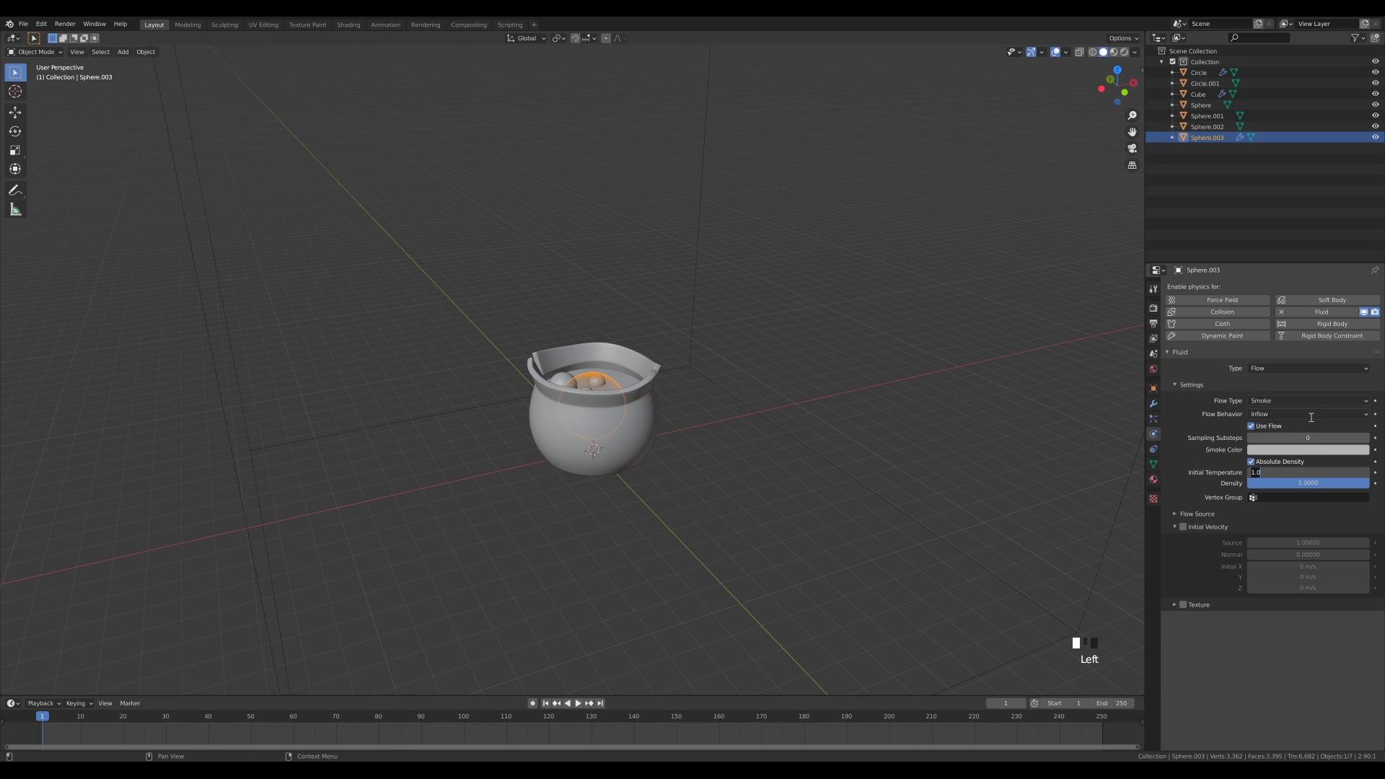
pyautogui.write('5')
pyautogui.press('Return')
# Step: Select the domain cube and set the scene's end frame to 100
pyautogui.click(694, 282)
pyautogui.scroll(-2, 823, 352)
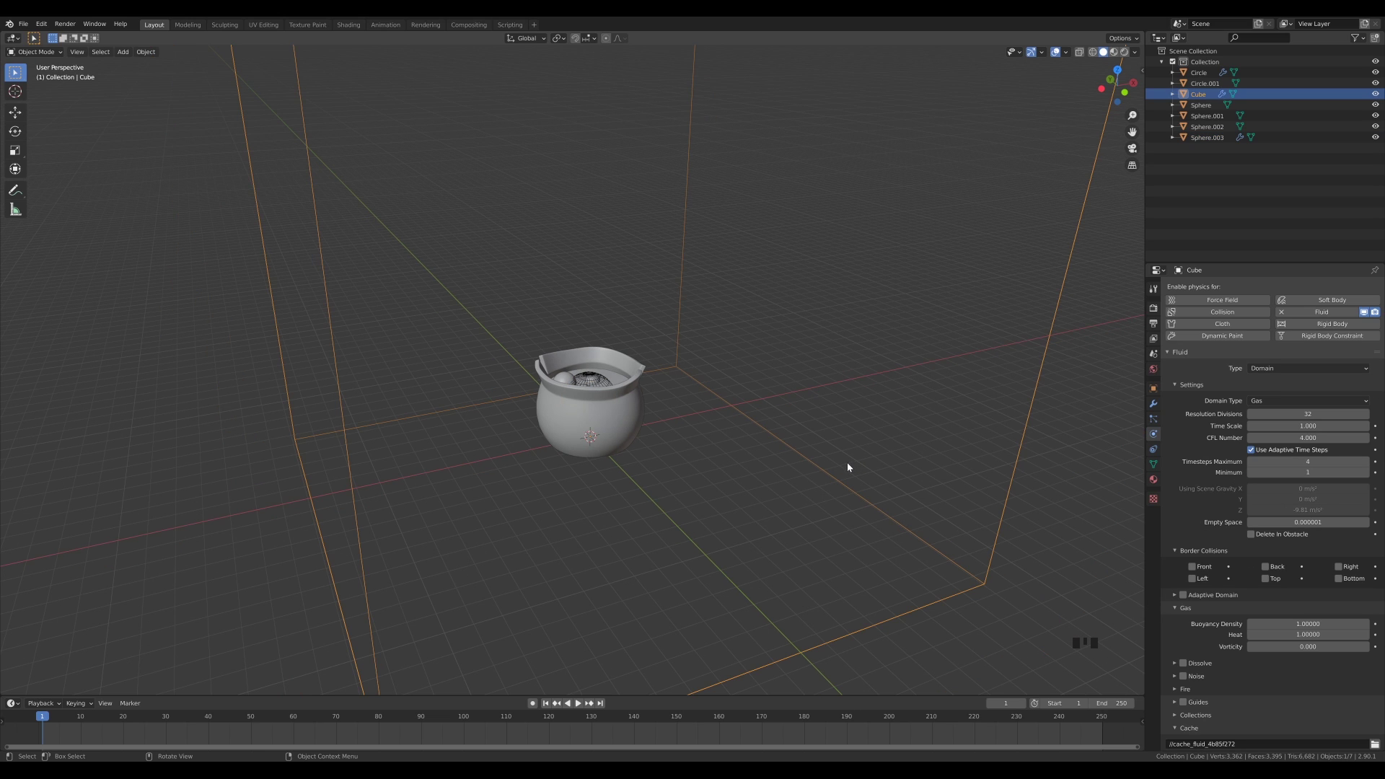
pyautogui.click(1111, 702)
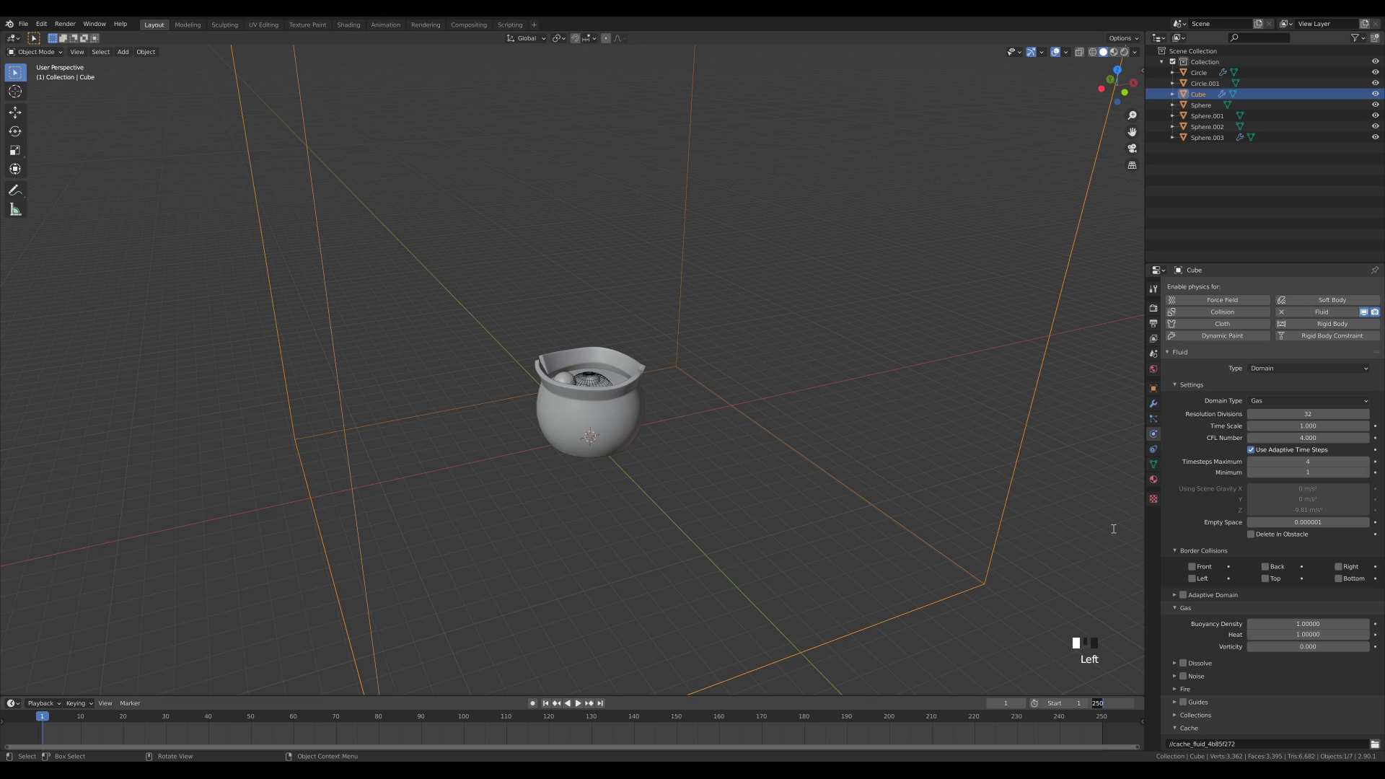
pyautogui.write('100')
pyautogui.press('Return')
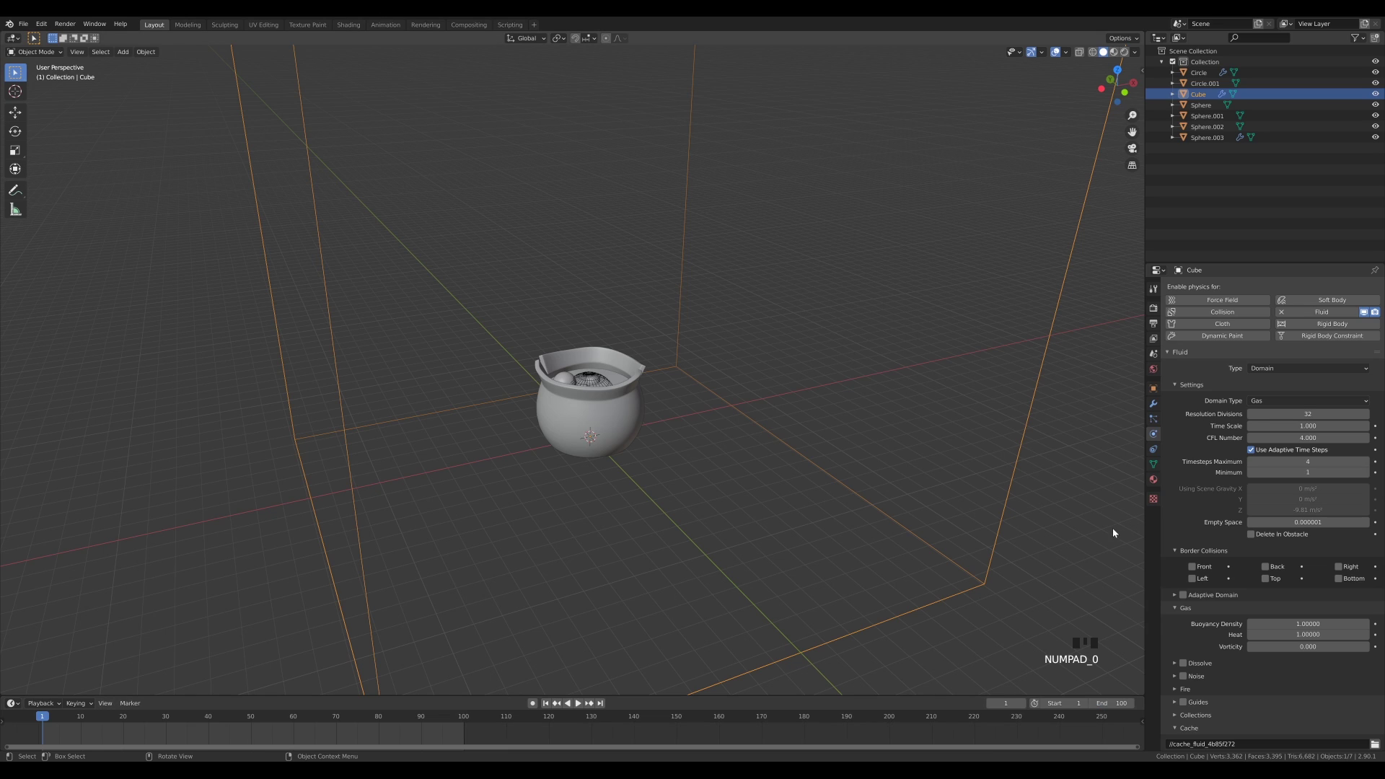
# Step: Set the domain's fluid cache end frame to 100
pyautogui.scroll(-6, 1257, 605)
pyautogui.scroll(-7, 1262, 604)
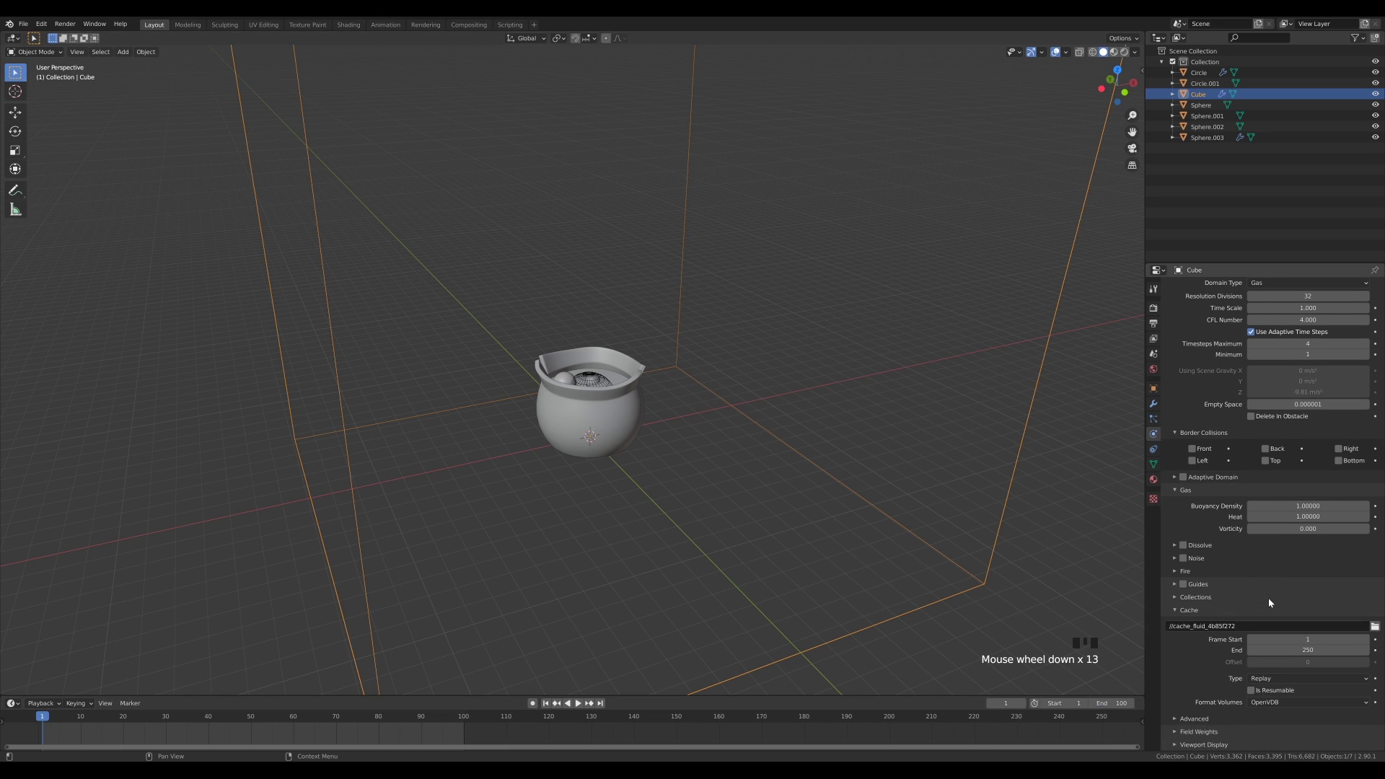
pyautogui.click(1314, 651)
pyautogui.write('100')
pyautogui.press('Return')
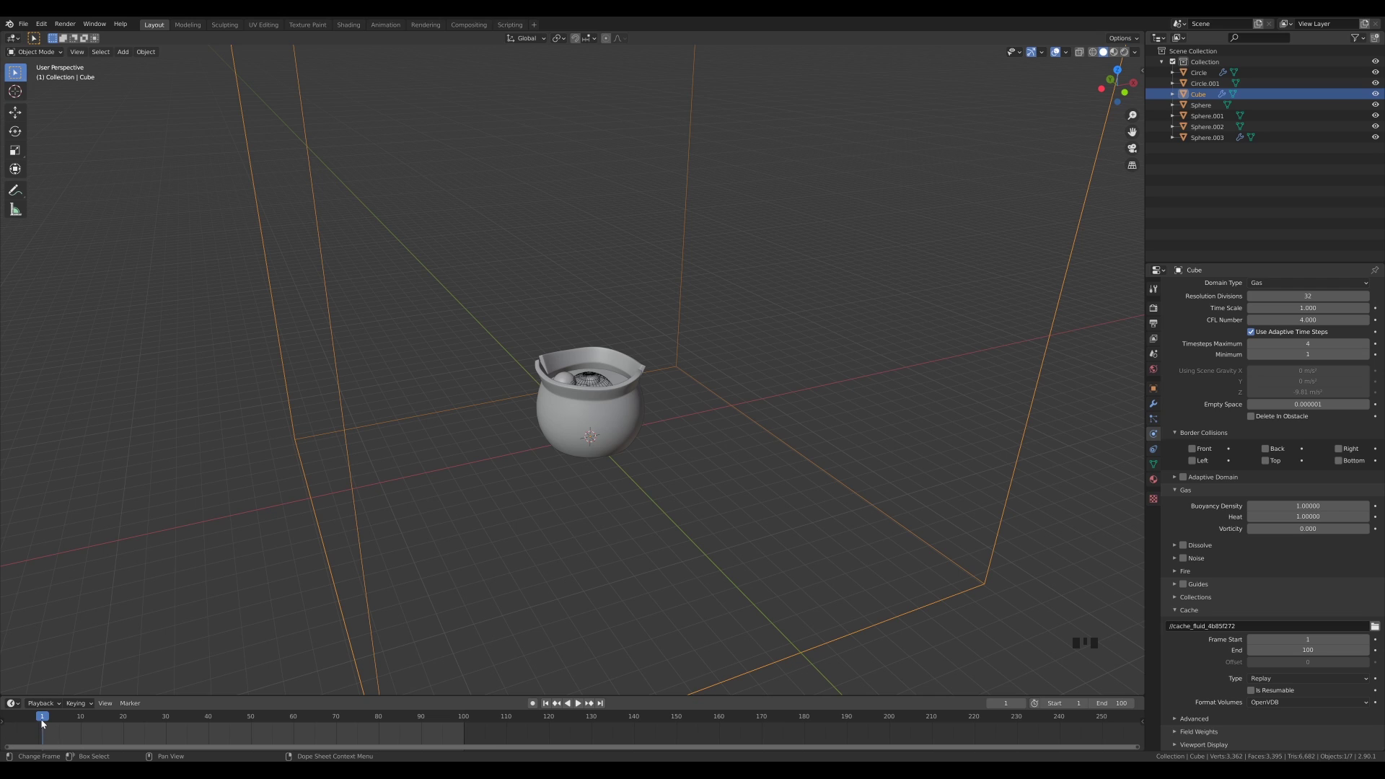
# Step: Play the replayed smoke simulation and examine how the smoke rises from the pot
pyautogui.moveTo(41, 723); pyautogui.dragTo(1019, 710)
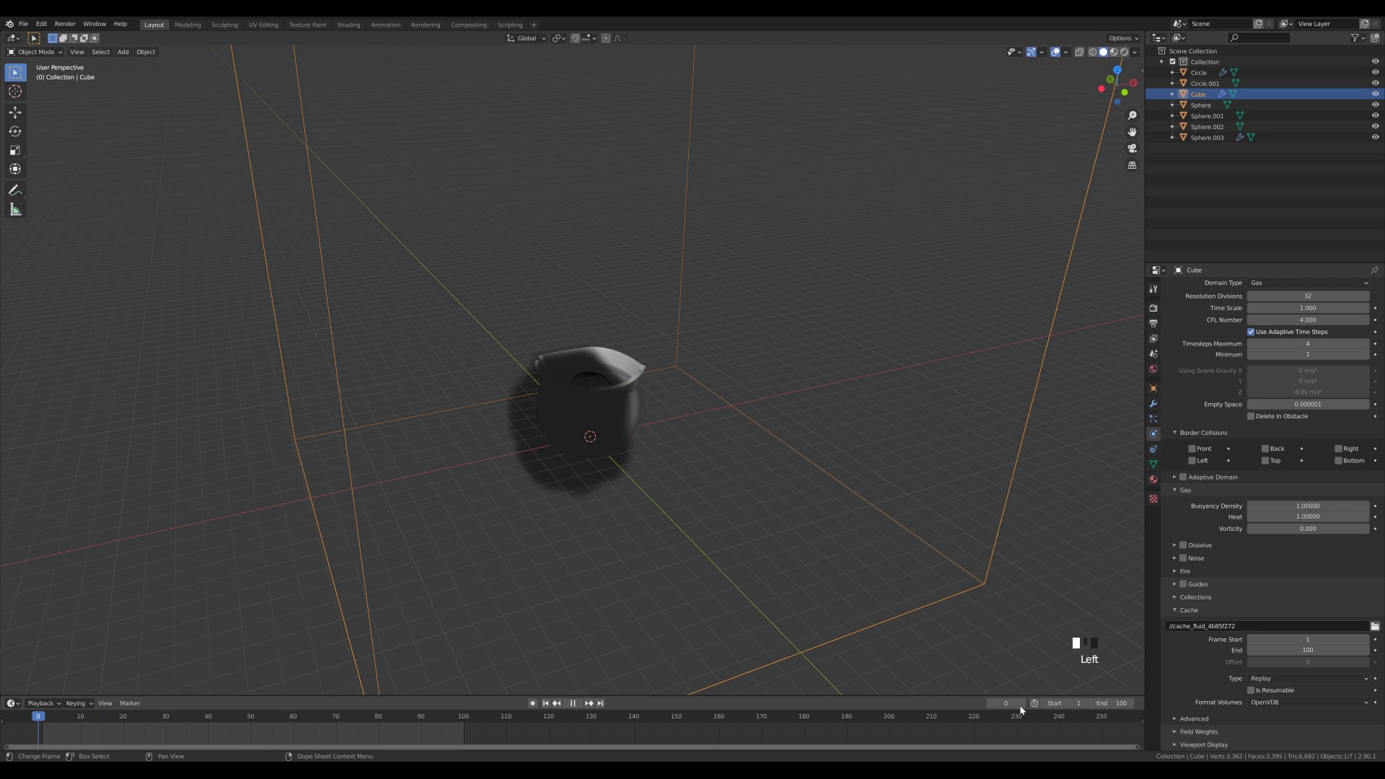
pyautogui.press('space')
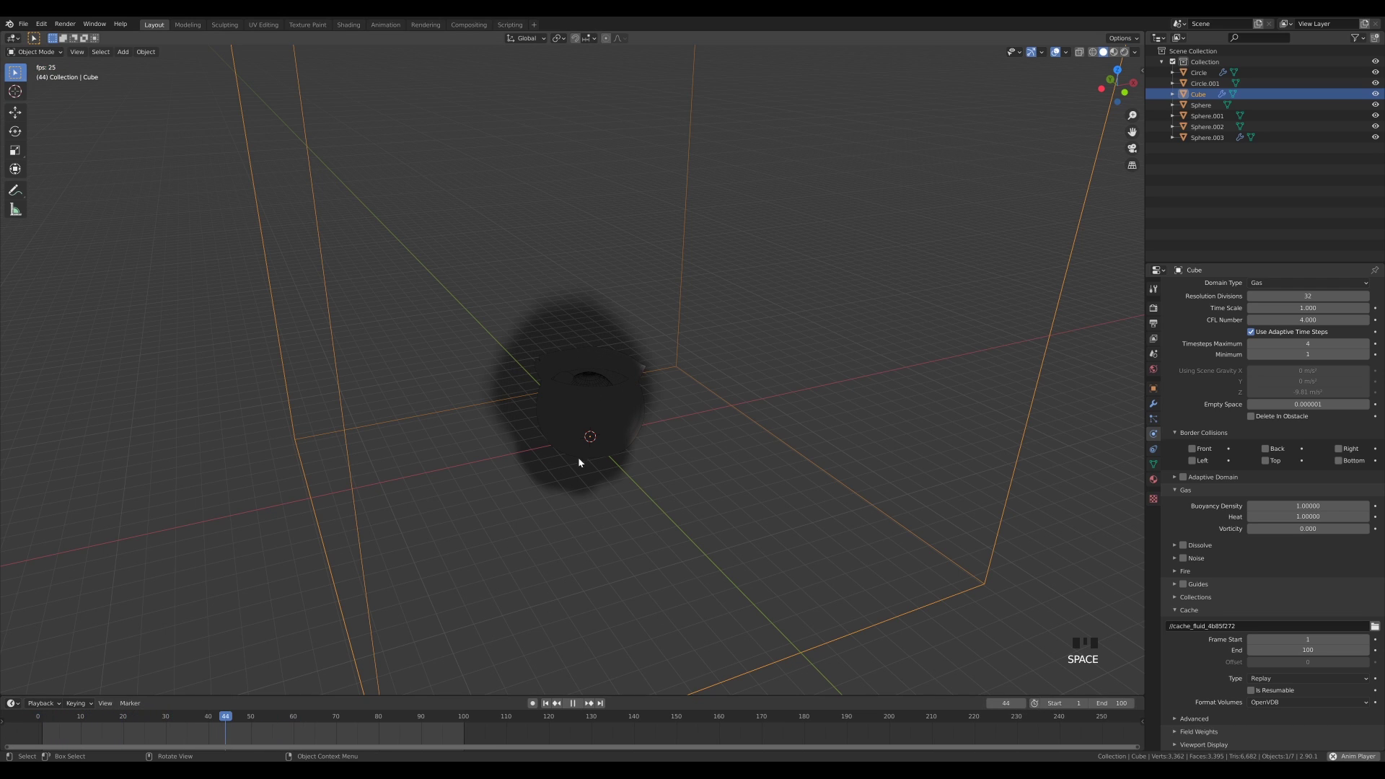
pyautogui.press('space')
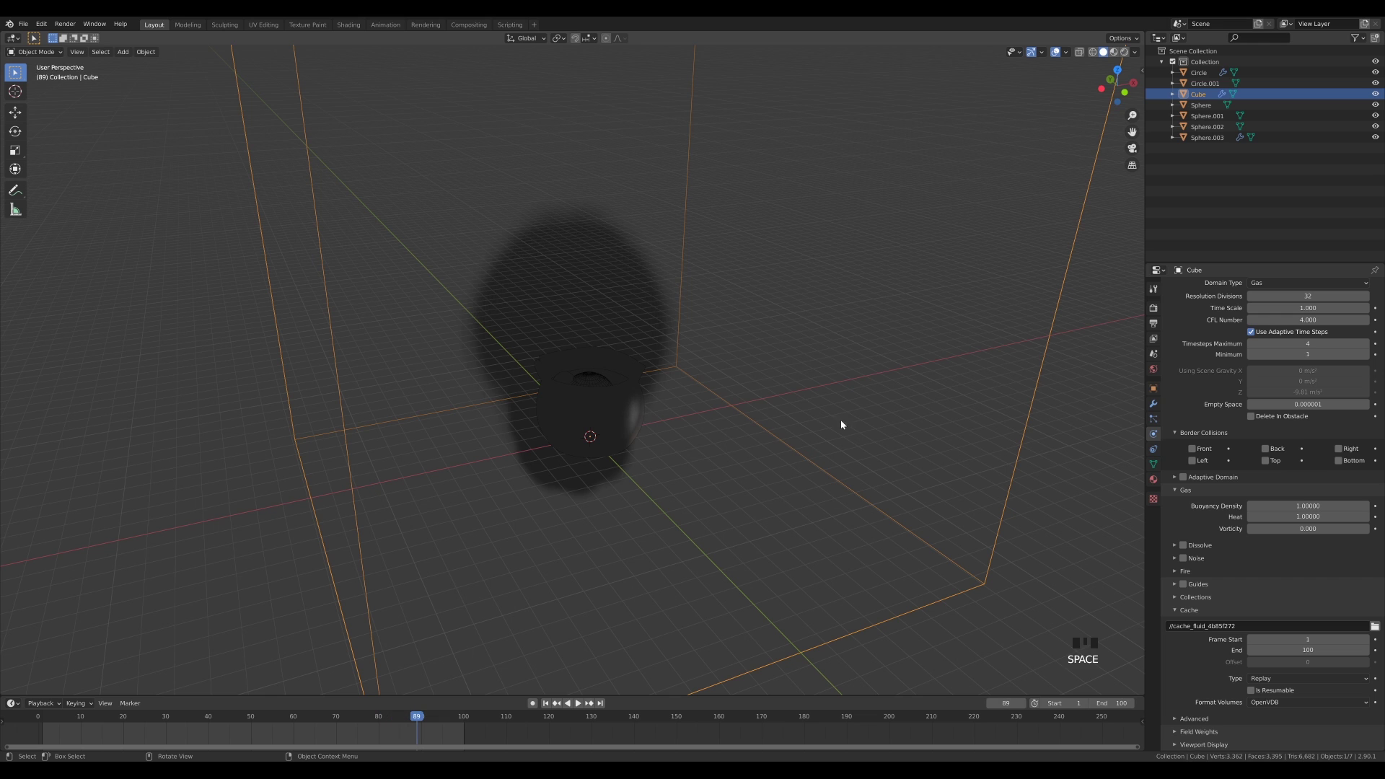
pyautogui.moveTo(841, 425); pyautogui.dragTo(806, 402, button='middle')
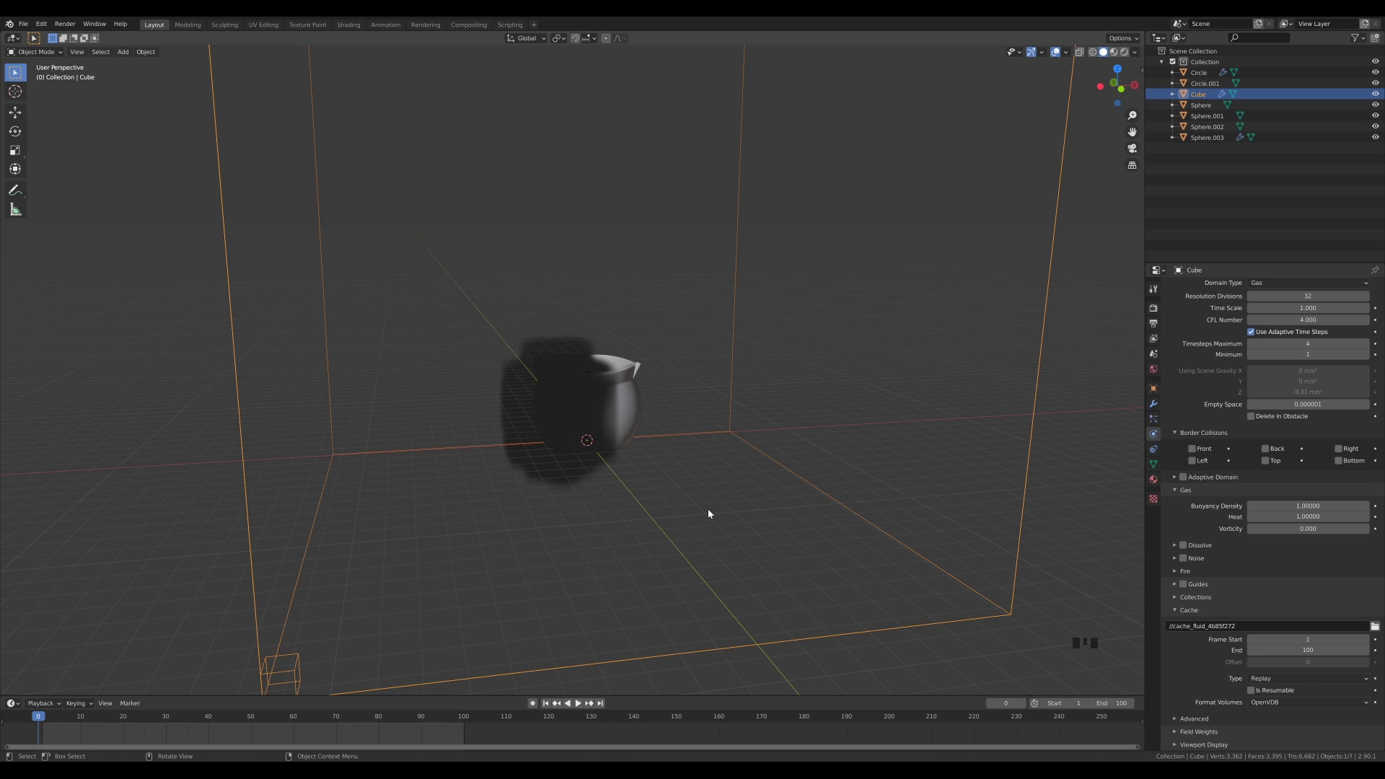
# Step: Set the domain's cache type to All and bake the whole simulation
pyautogui.click(1267, 680)
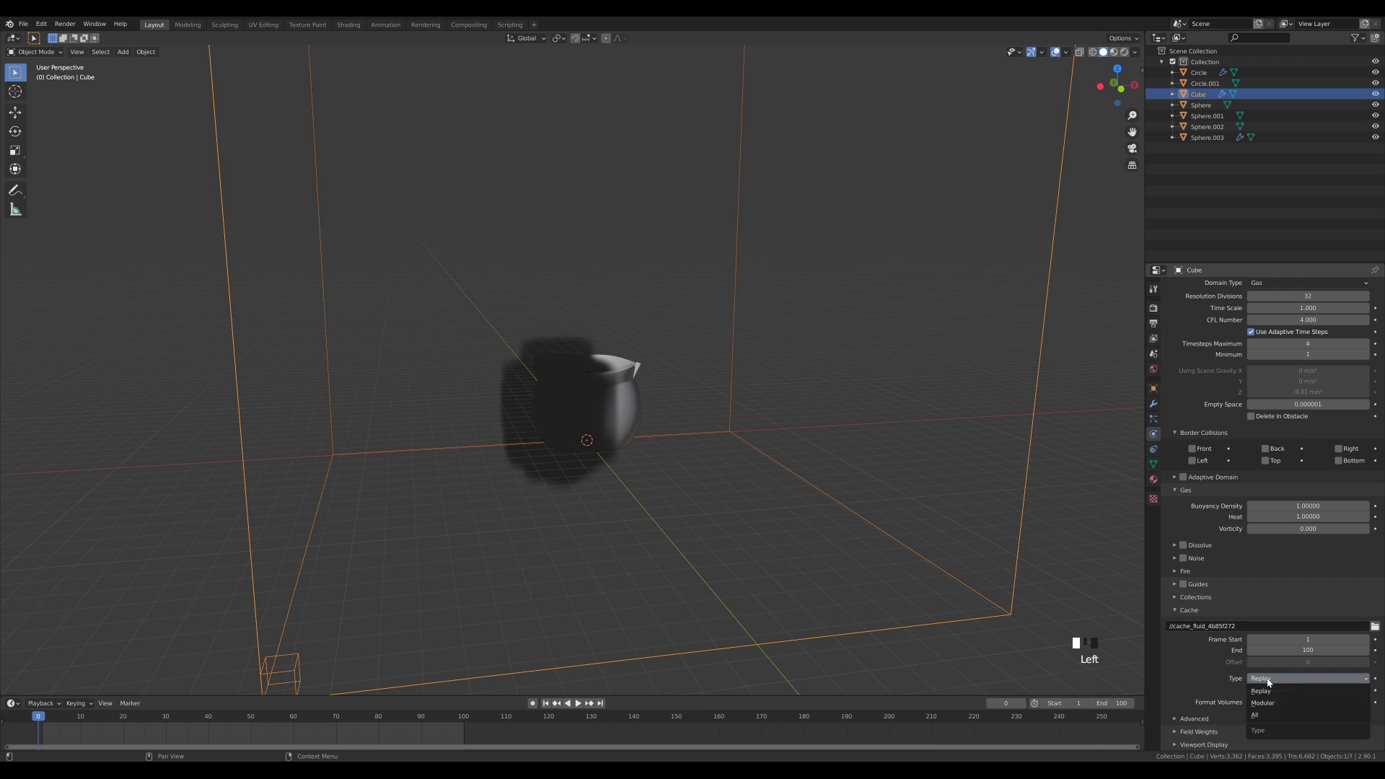
pyautogui.click(1262, 716)
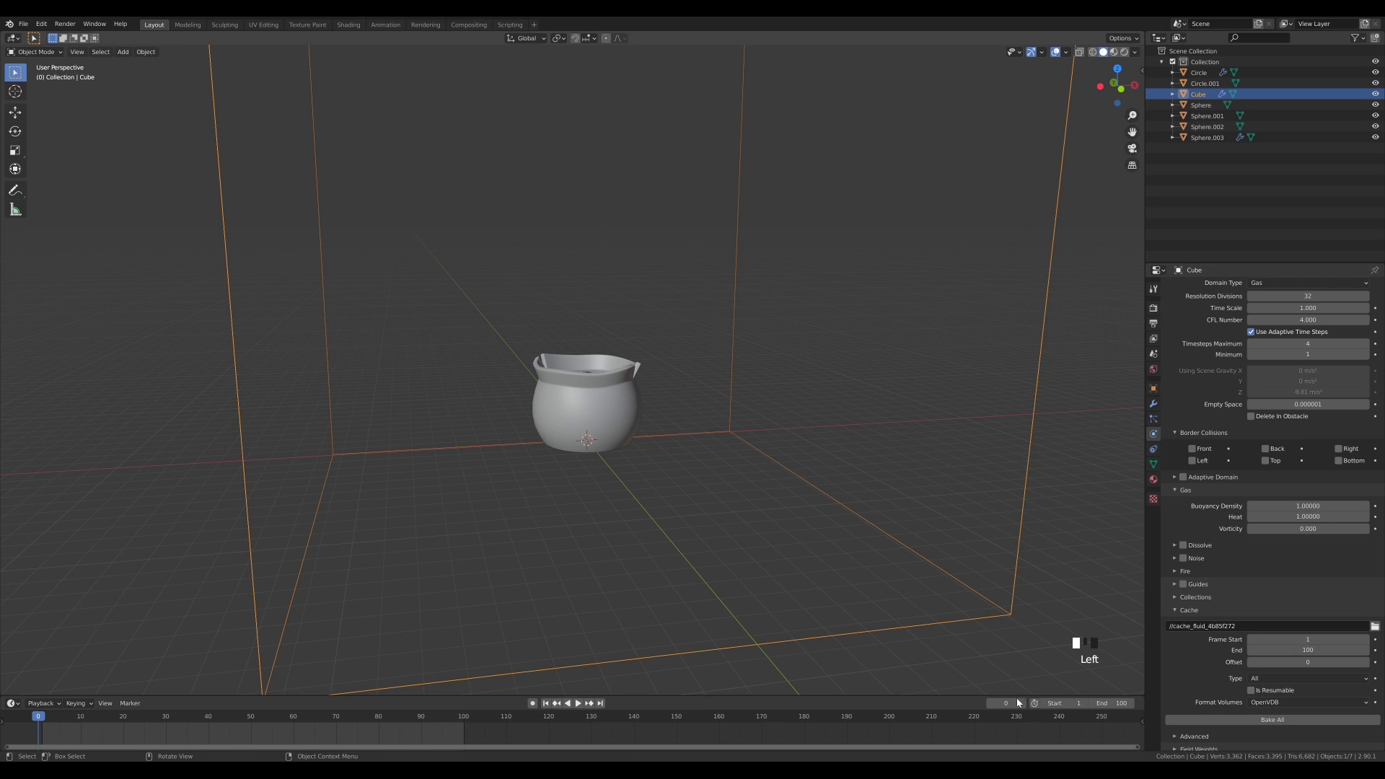
pyautogui.click(1226, 718)
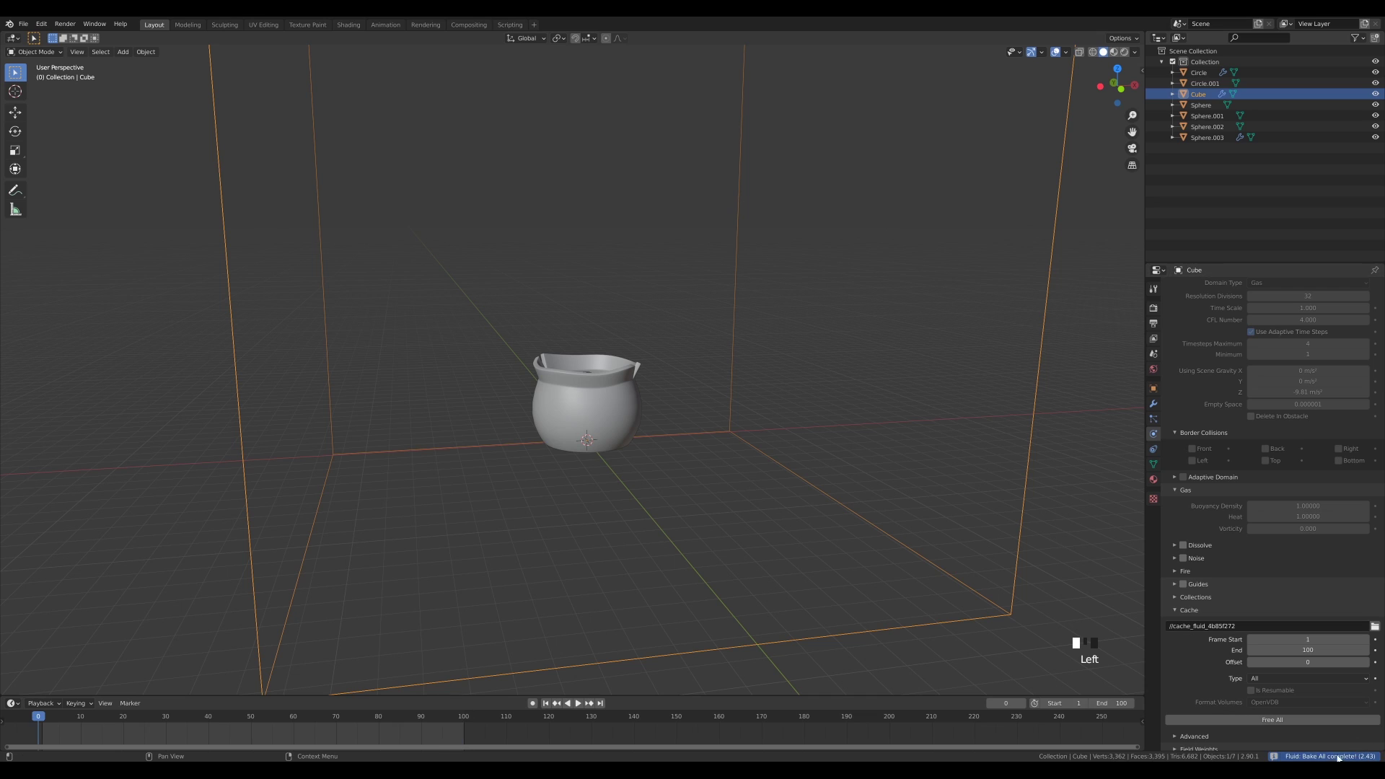
# Step: Play and scrub through the baked smoke, and examine it around the pot from several angles
pyautogui.press('space')
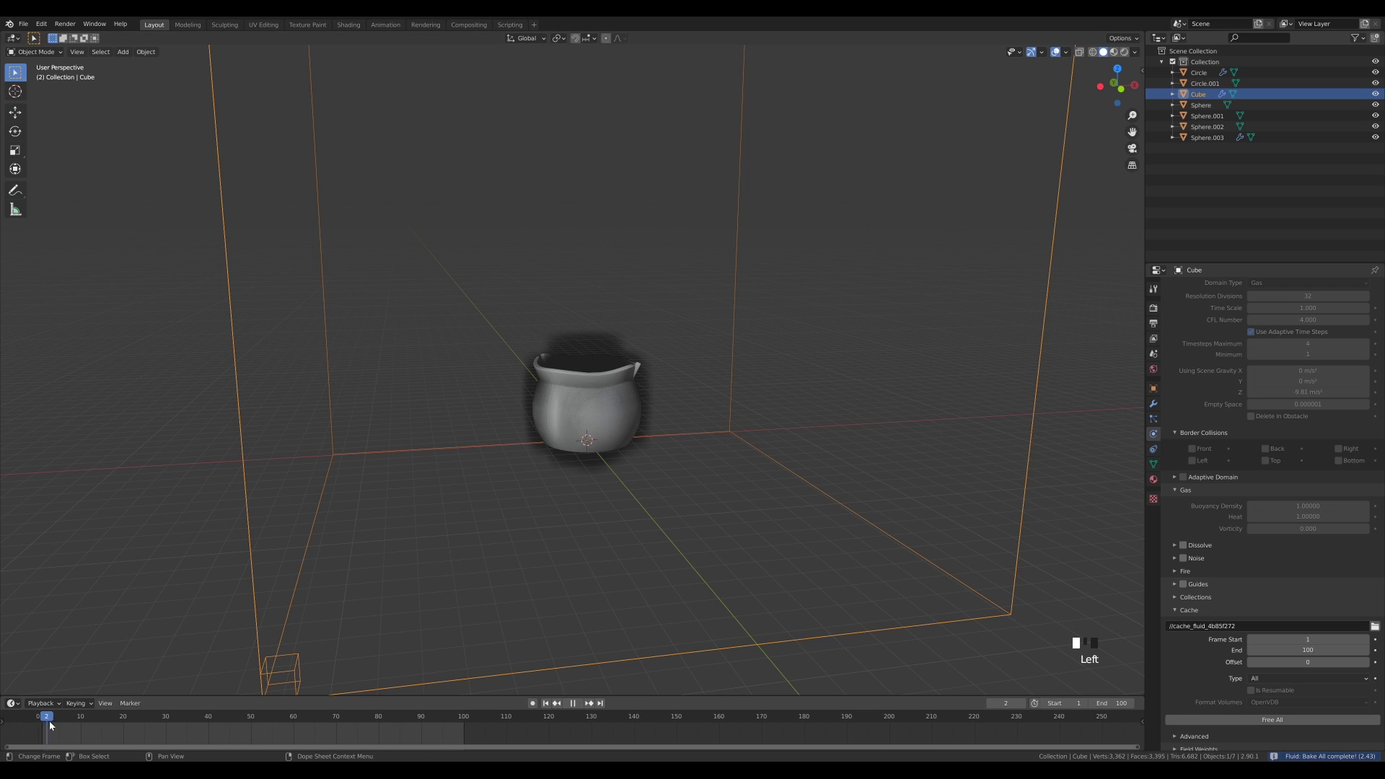
pyautogui.moveTo(201, 730); pyautogui.dragTo(429, 694)
pyautogui.press('space')
pyautogui.moveTo(654, 371); pyautogui.dragTo(519, 422, button='middle')
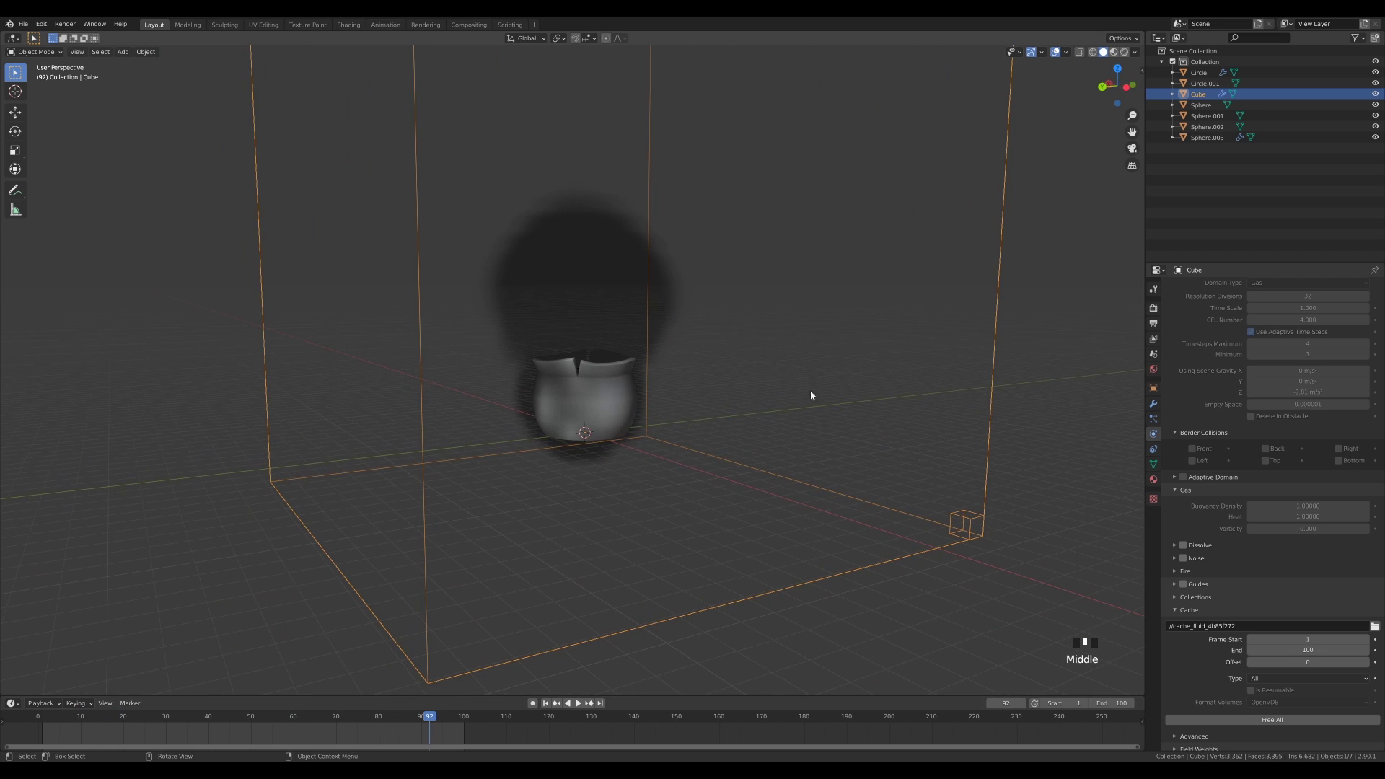
pyautogui.moveTo(811, 396); pyautogui.dragTo(696, 430, button='middle')
pyautogui.scroll(2, 748, 387)
pyautogui.moveTo(747, 386); pyautogui.dragTo(731, 430, button='middle')
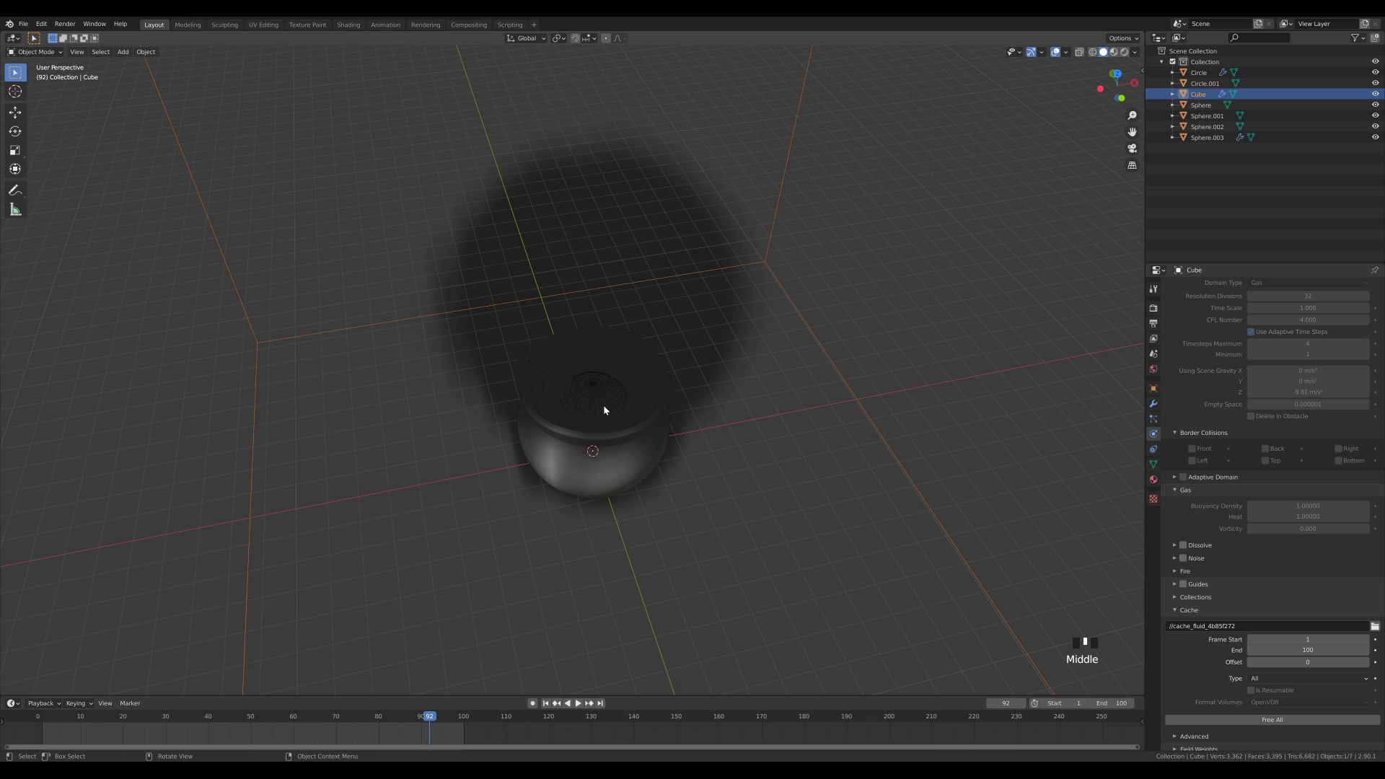
# Step: Raise the smoke emitter sphere about 1.29 m along Z to the pot's opening and scale it down
pyautogui.click(603, 404)
pyautogui.moveTo(751, 531); pyautogui.dragTo(711, 530, button='middle')
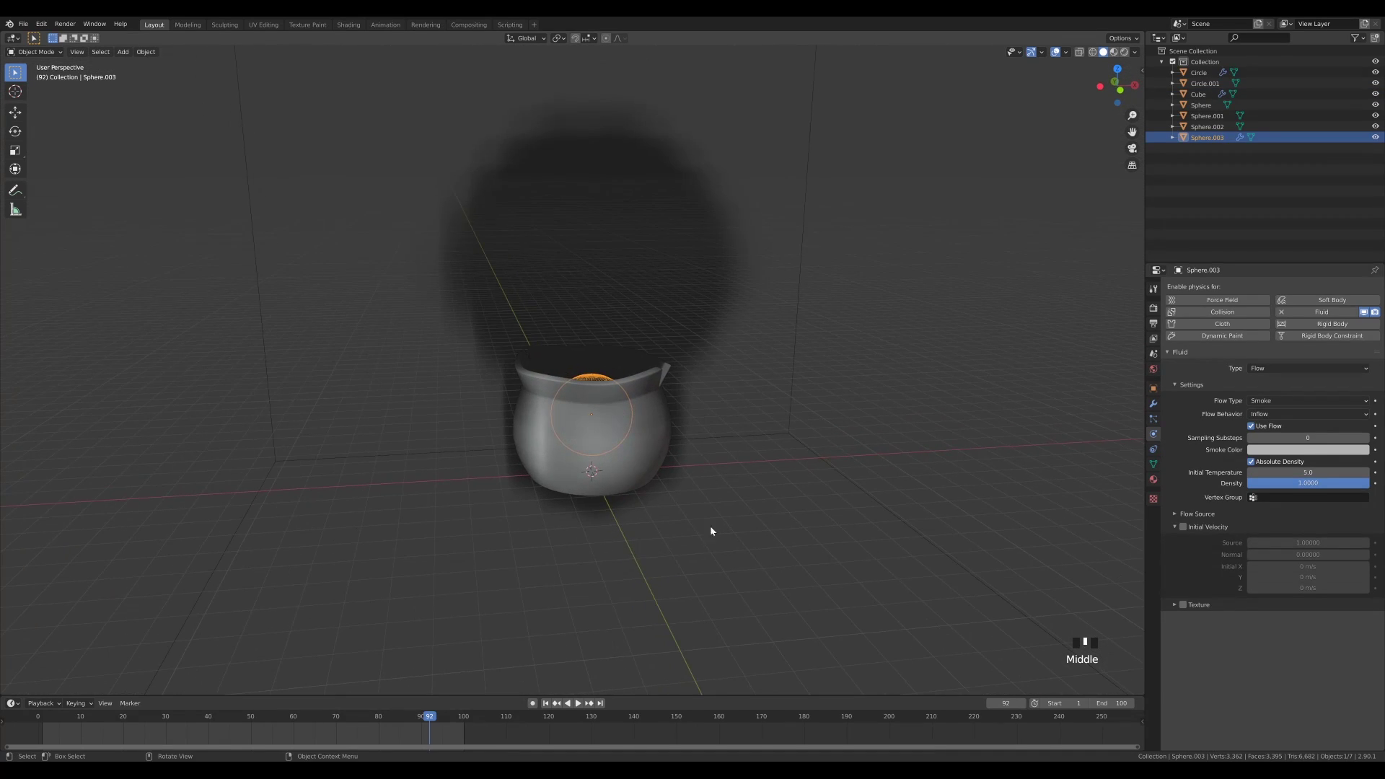
pyautogui.press('g')
pyautogui.press('z')
pyautogui.click(703, 500)
pyautogui.press('s')
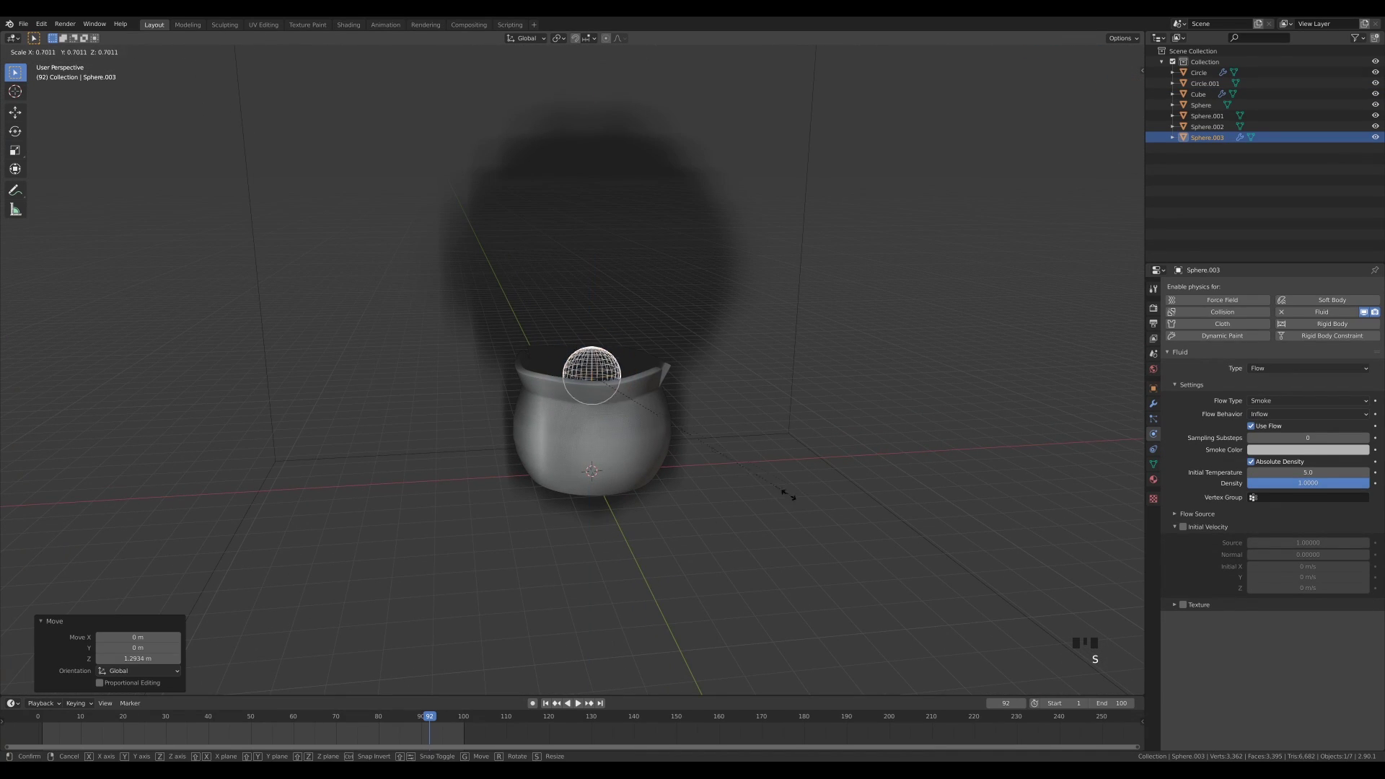
pyautogui.click(736, 461)
# Step: Lower the emitter sphere about 0.23 m along Z and apply its scale
pyautogui.press('g')
pyautogui.press('z')
pyautogui.click(734, 470)
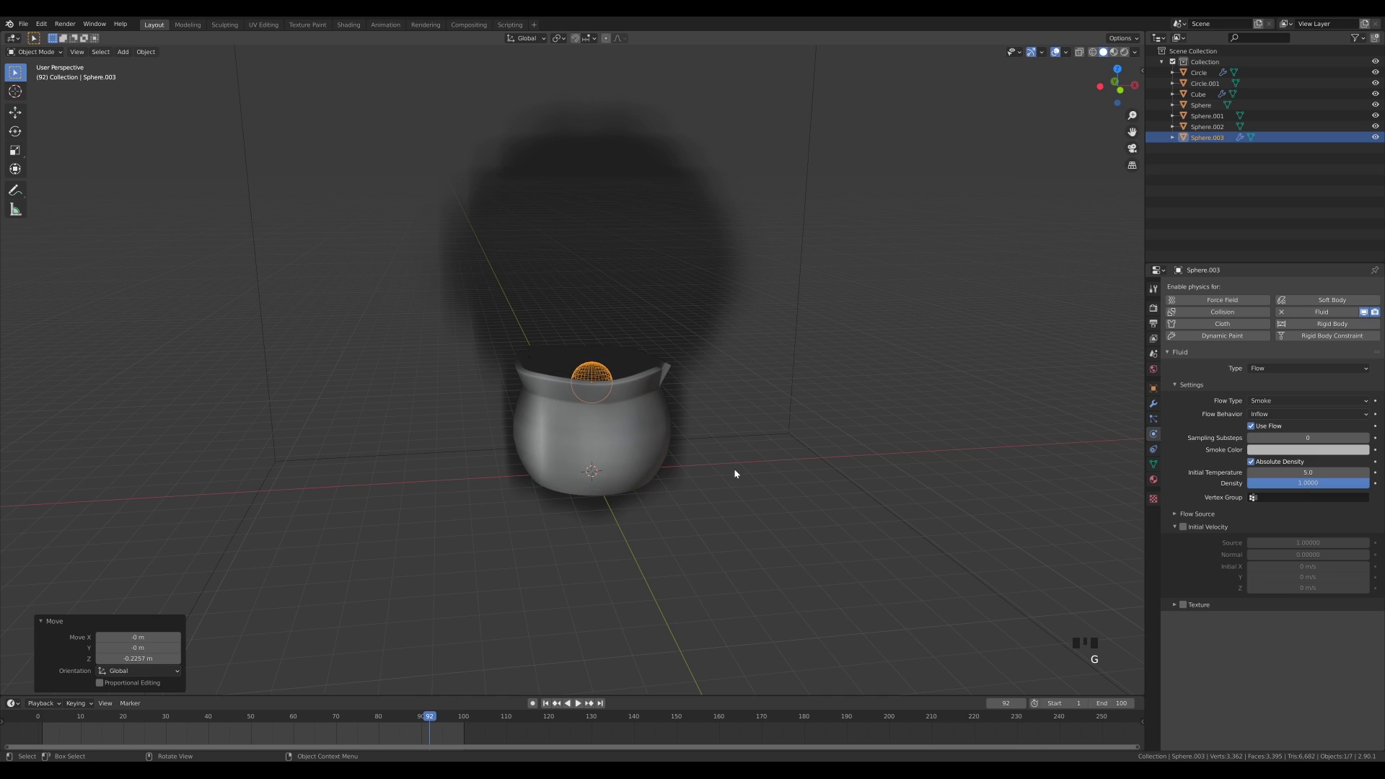
pyautogui.hotkey('ctrl', 'a')
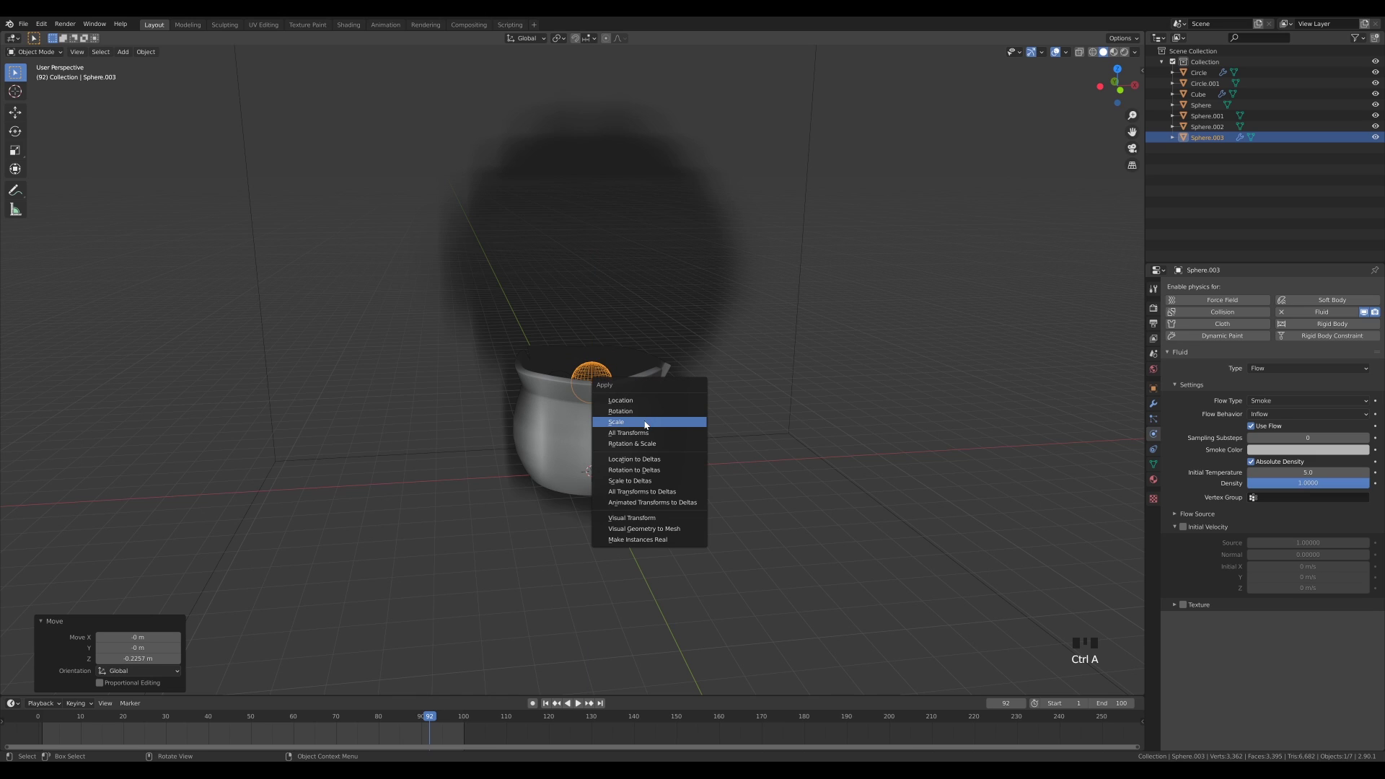
pyautogui.click(644, 426)
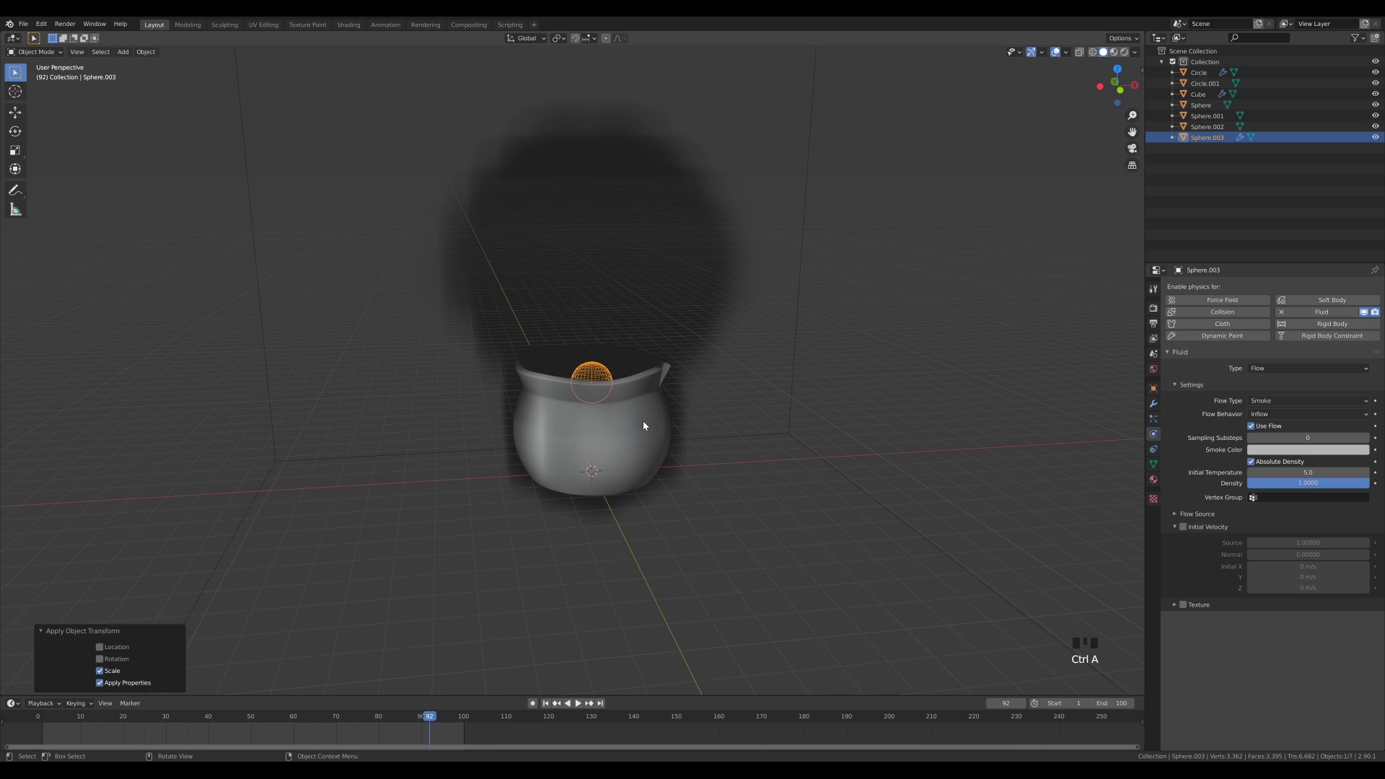
# Step: Free the domain cube's old bake, bake the whole simulation again, and scrub through the smoke
pyautogui.click(796, 365)
pyautogui.scroll(-7, 1279, 627)
pyautogui.scroll(-1, 1280, 628)
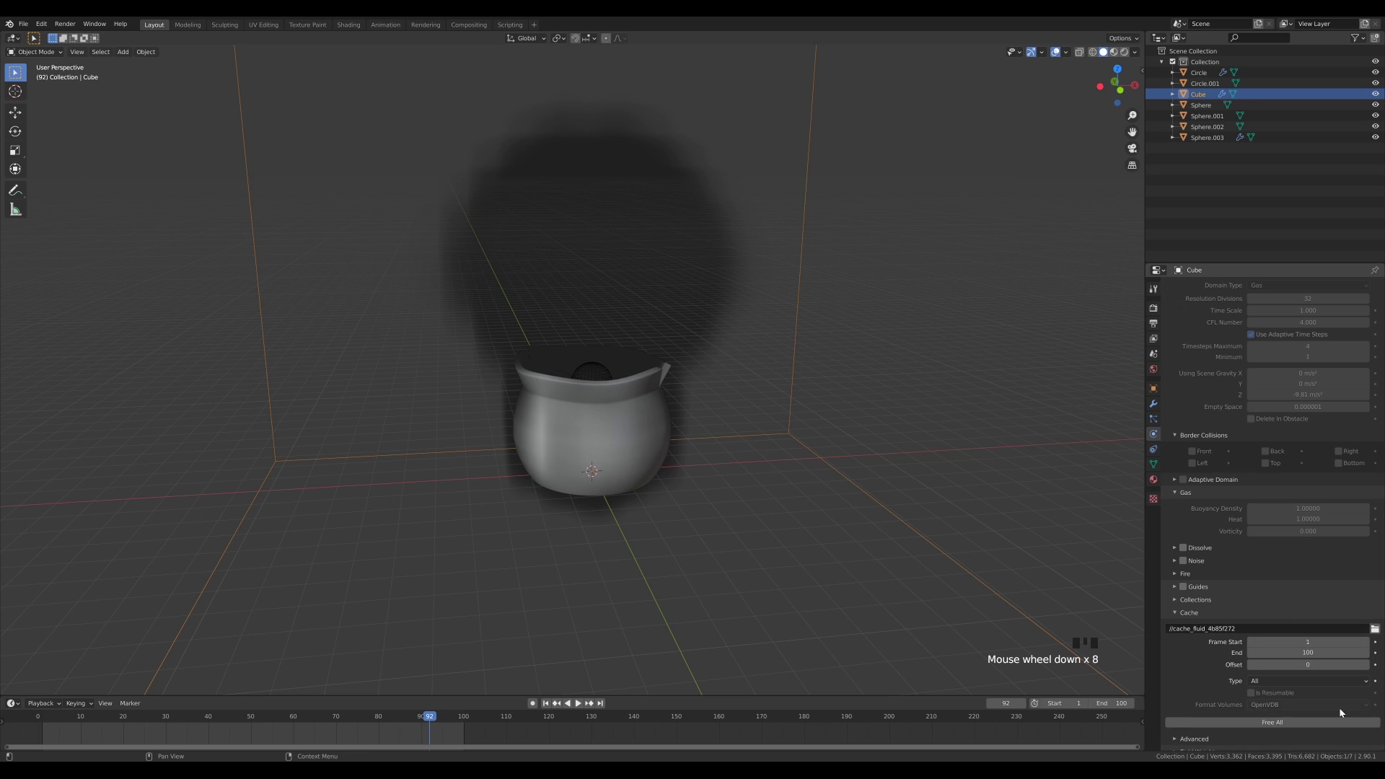
pyautogui.click(1289, 724)
pyautogui.click(1290, 724)
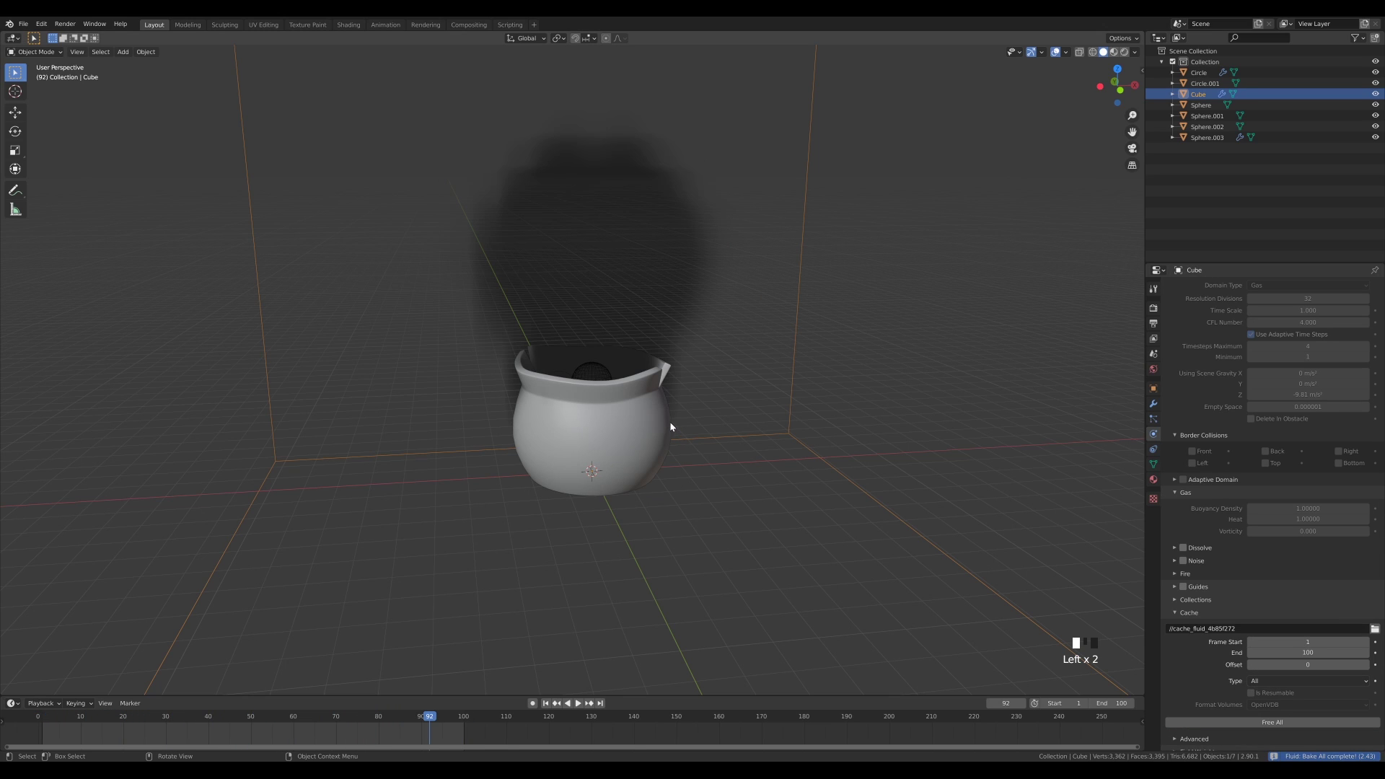
pyautogui.moveTo(692, 485)
pyautogui.mouseDown(button='middle')
pyautogui.moveTo(789, 473)
pyautogui.moveTo(674, 504)
pyautogui.mouseUp(button='middle')
pyautogui.moveTo(243, 719); pyautogui.dragTo(476, 716)
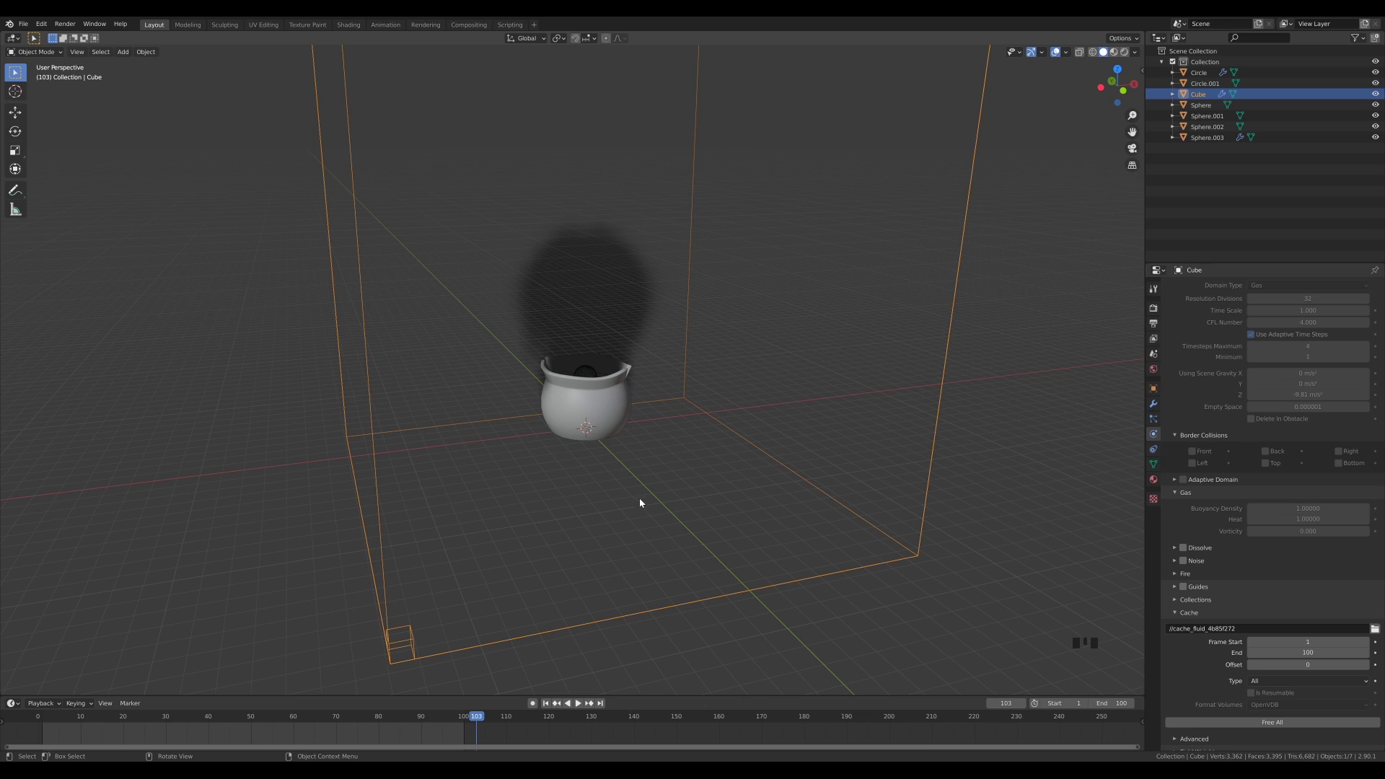
pyautogui.click(1226, 481)
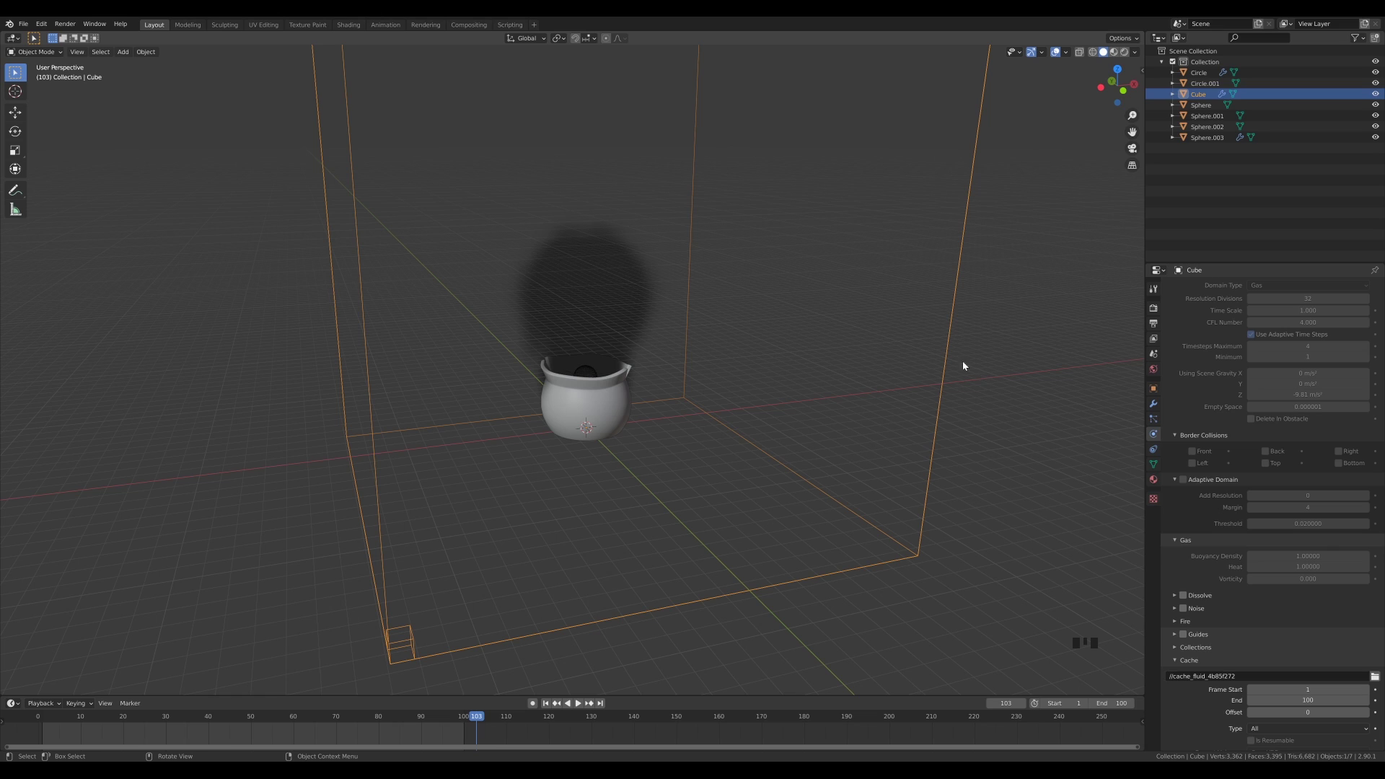
pyautogui.click(1173, 479)
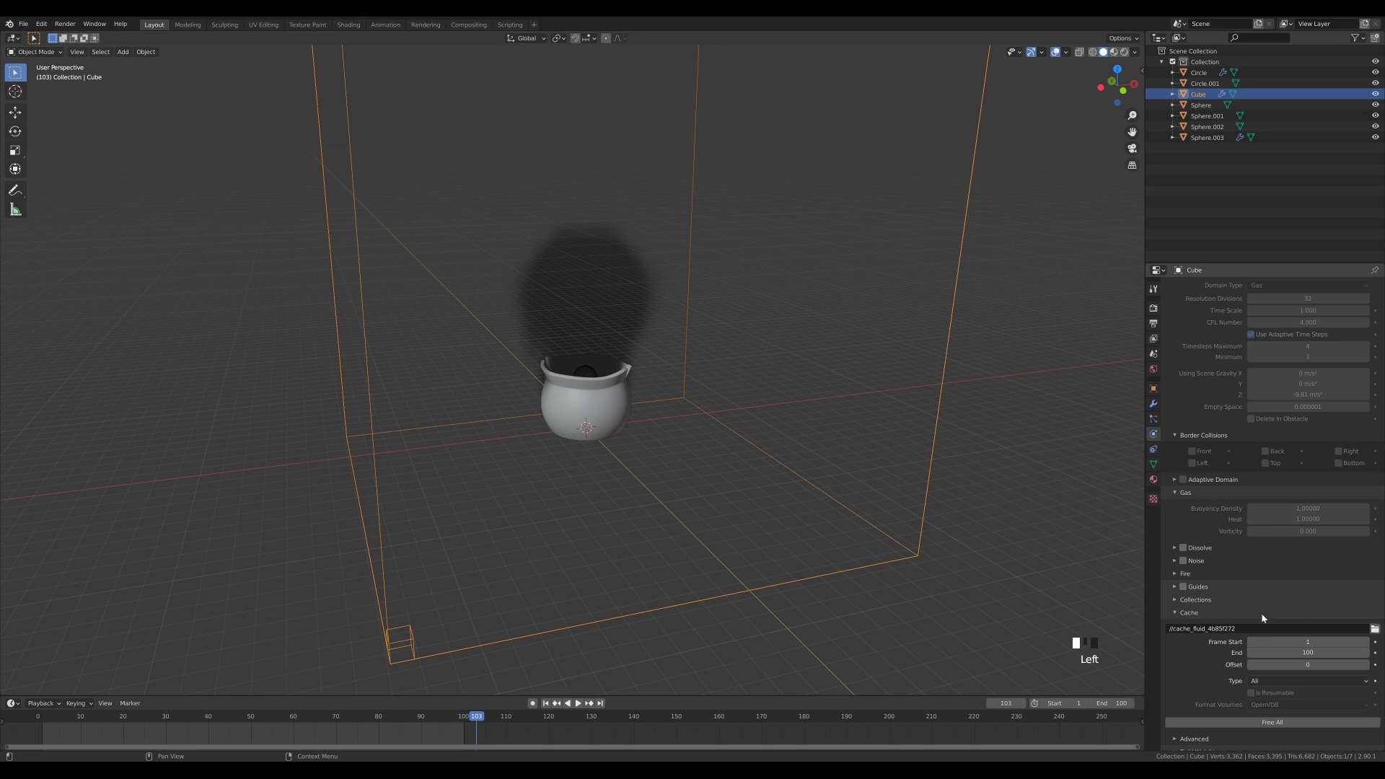
pyautogui.scroll(9, 1277, 593)
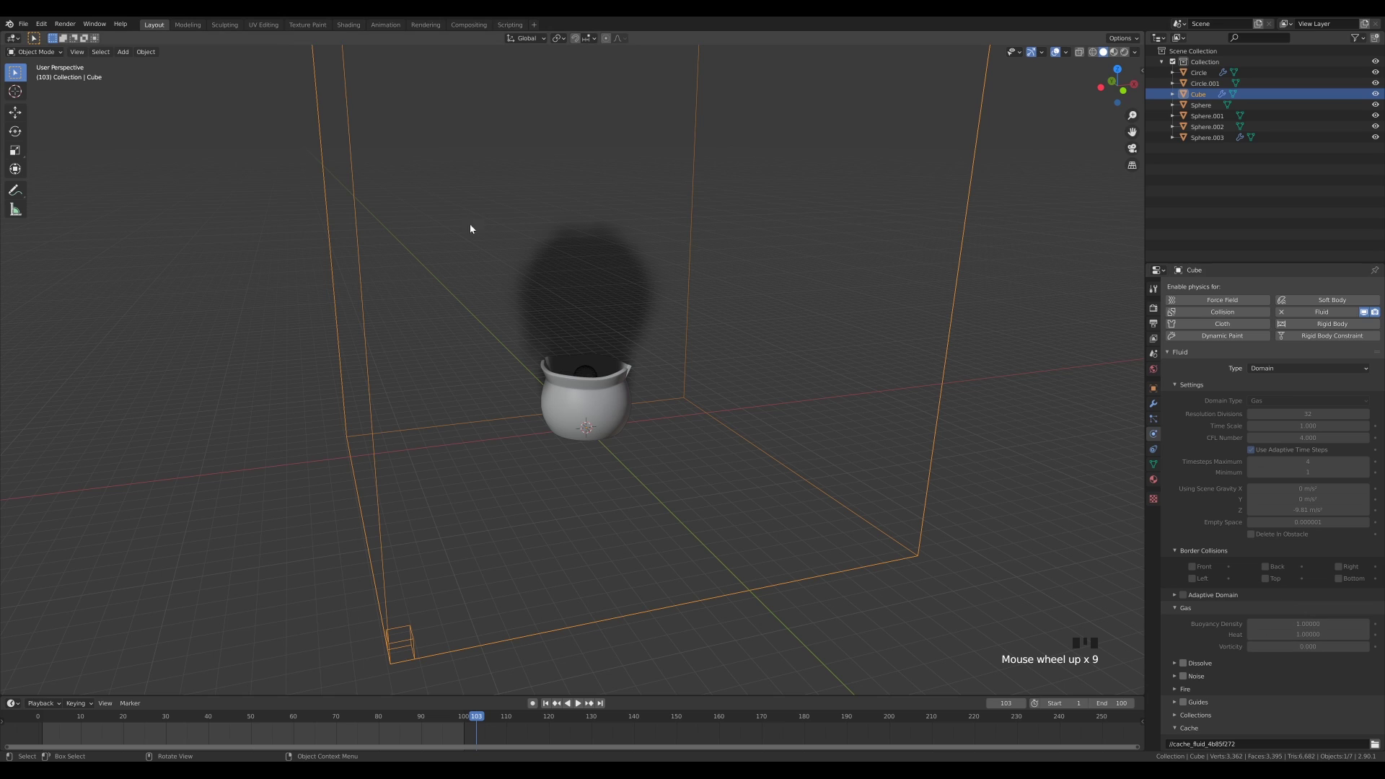
# Step: Free the domain's baked data and set the gas buoyancy density and heat to 5
pyautogui.scroll(-6, 1277, 590)
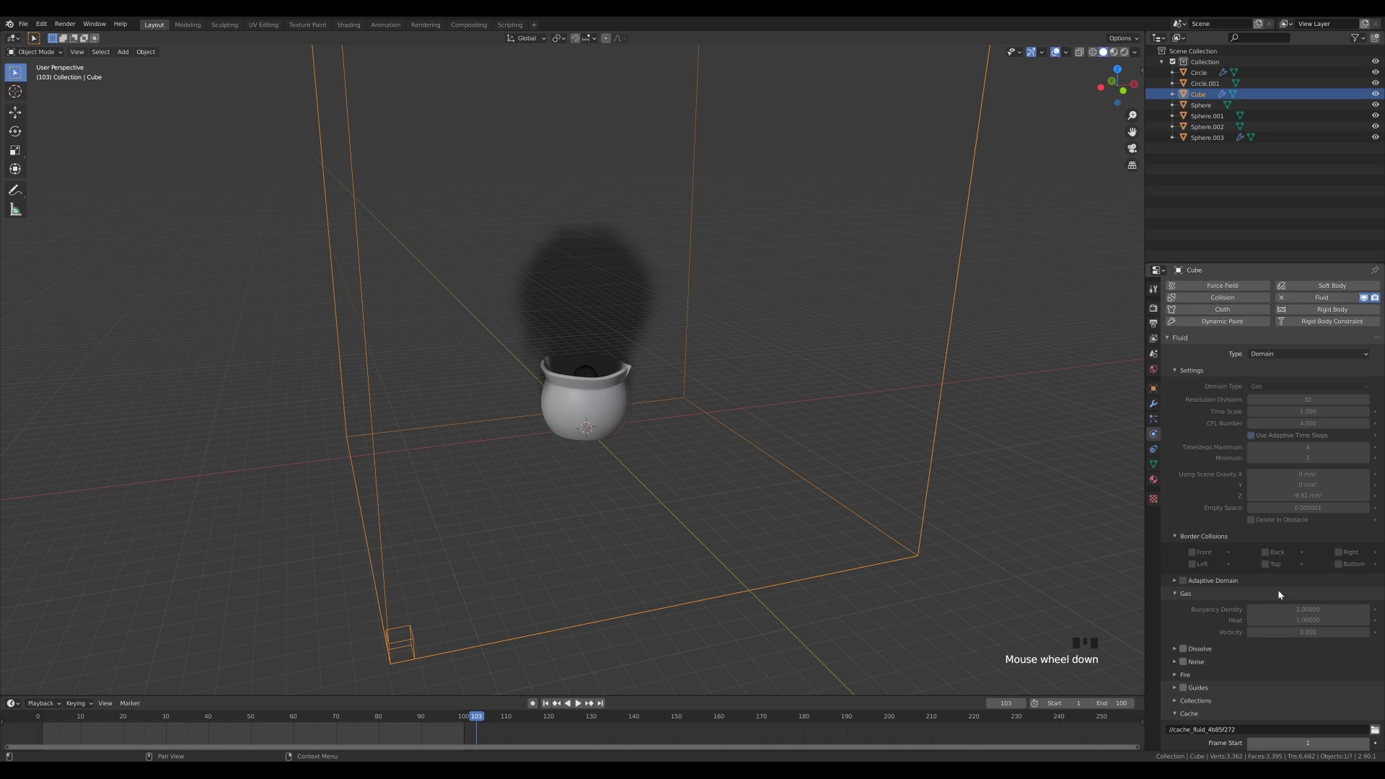
pyautogui.click(1277, 709)
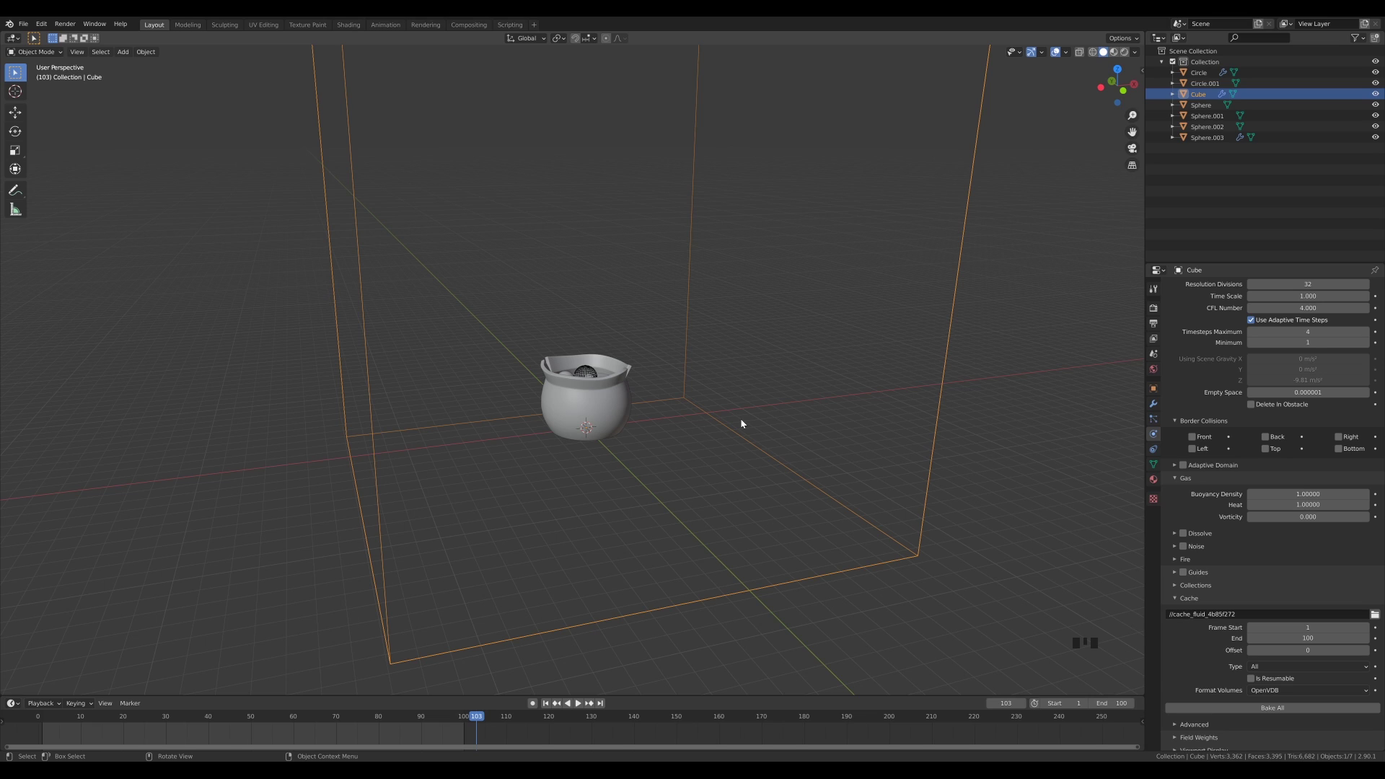
pyautogui.click(1314, 494)
pyautogui.write('5')
pyautogui.press('Return')
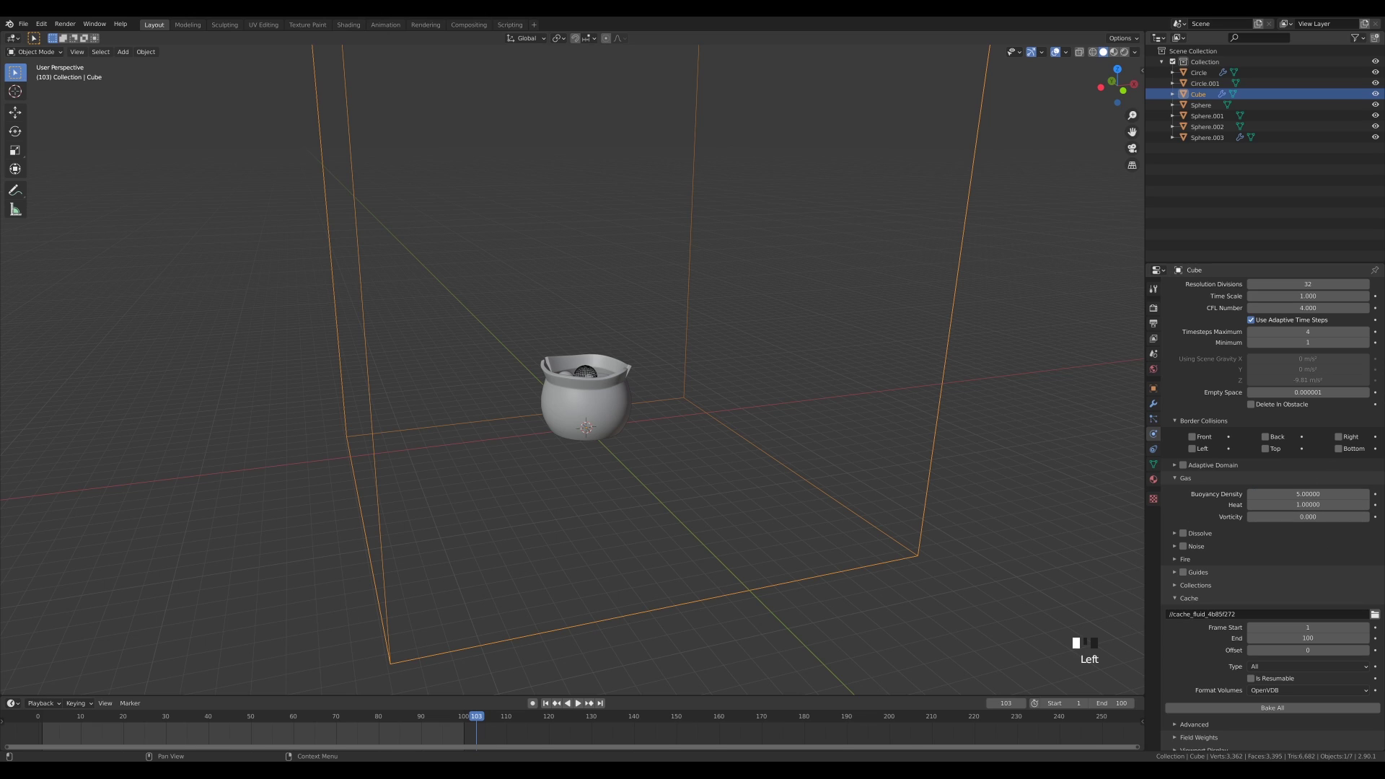
pyautogui.click(1312, 504)
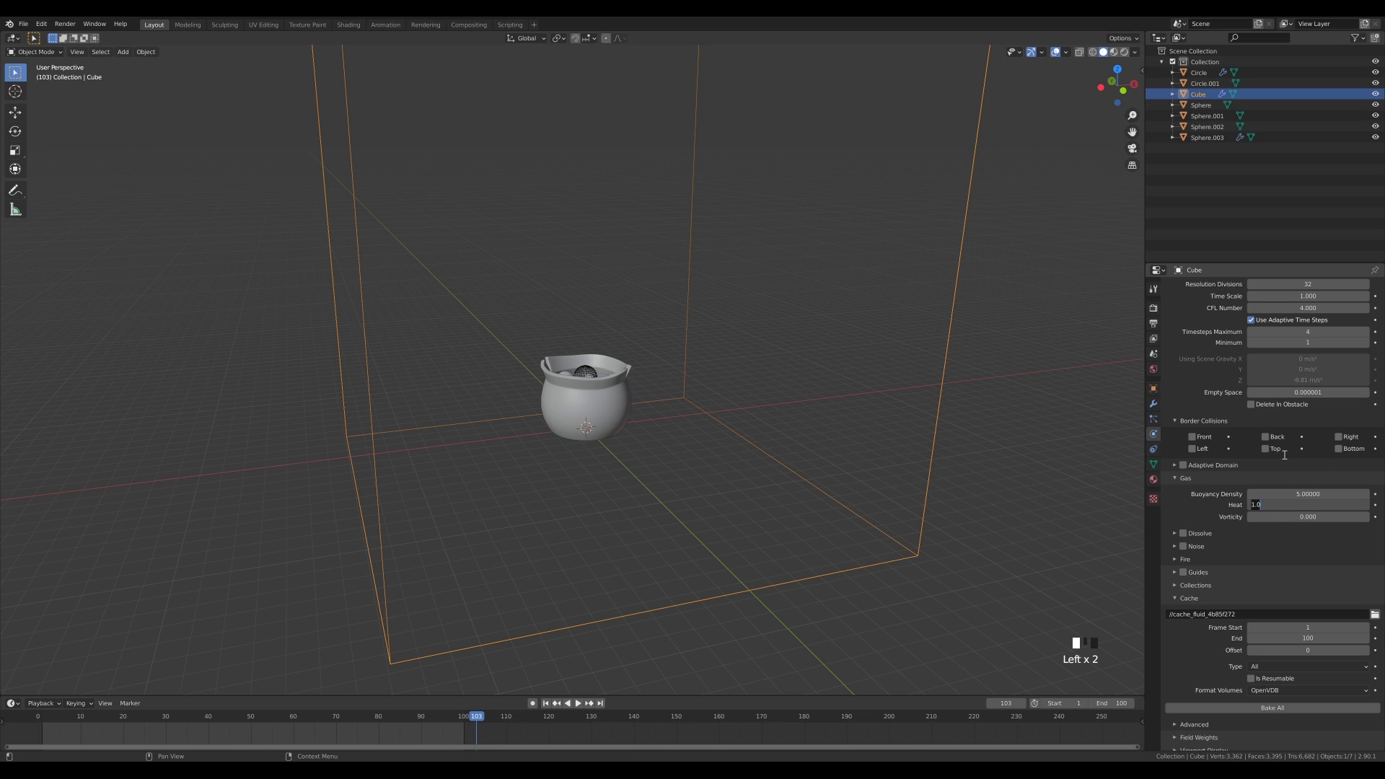
pyautogui.write('5')
pyautogui.press('Return')
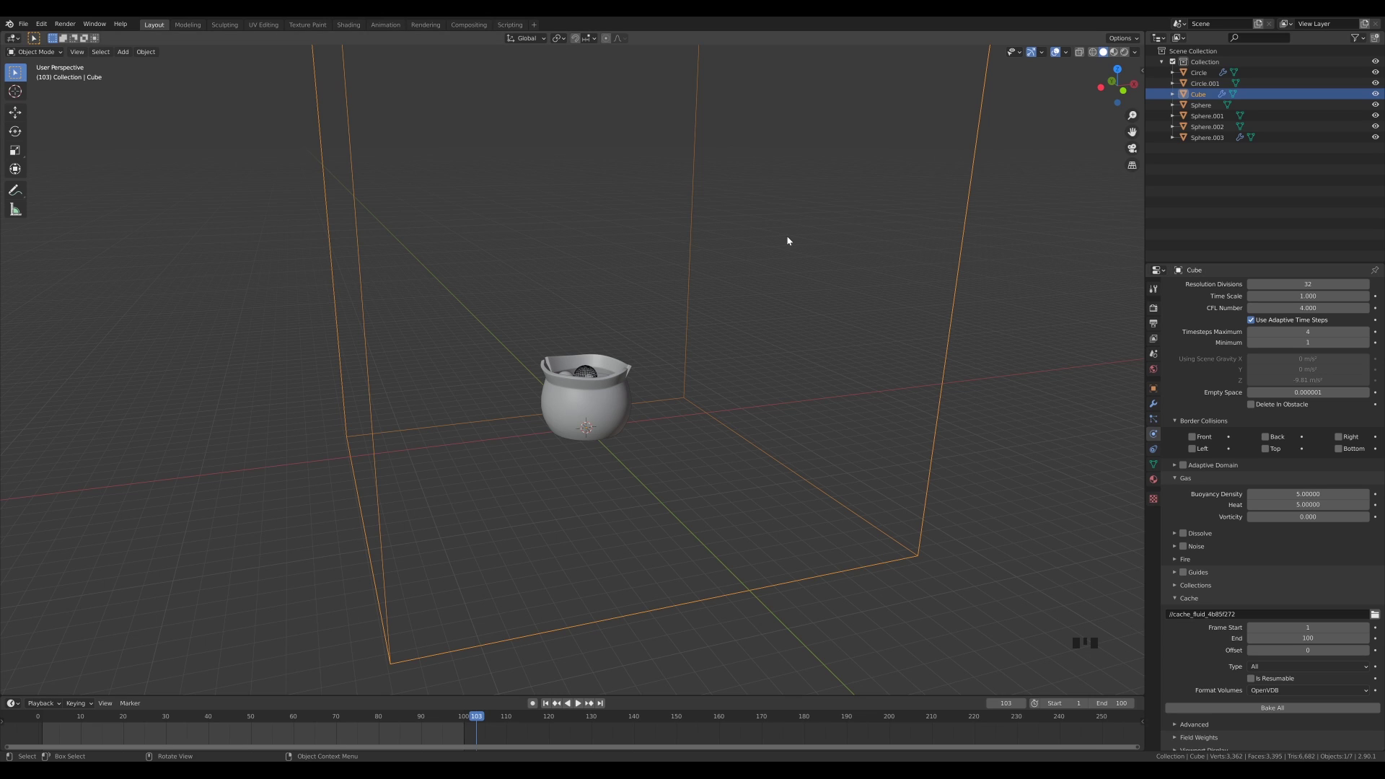
# Step: Enable Dissolve for the domain's smoke with a dissolve time of 50
pyautogui.click(1175, 533)
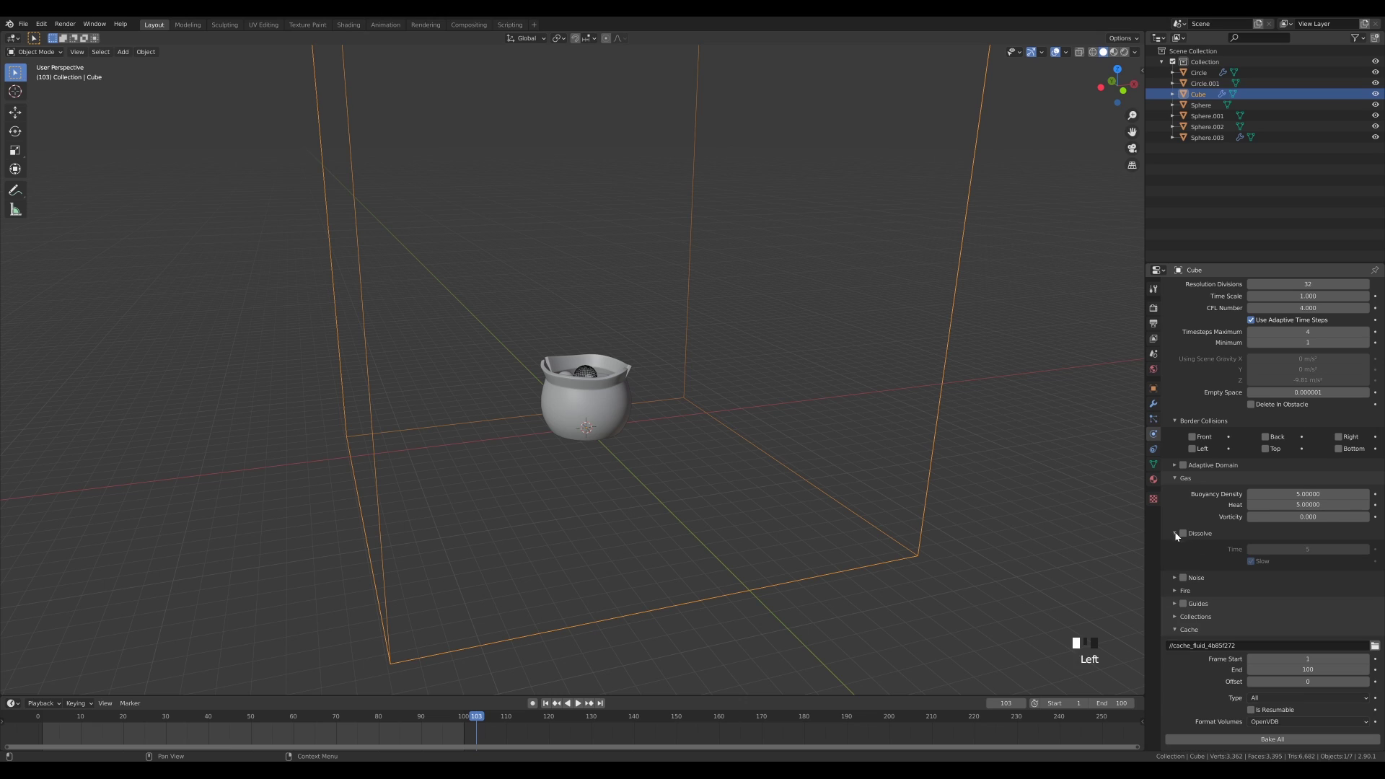
pyautogui.click(1183, 533)
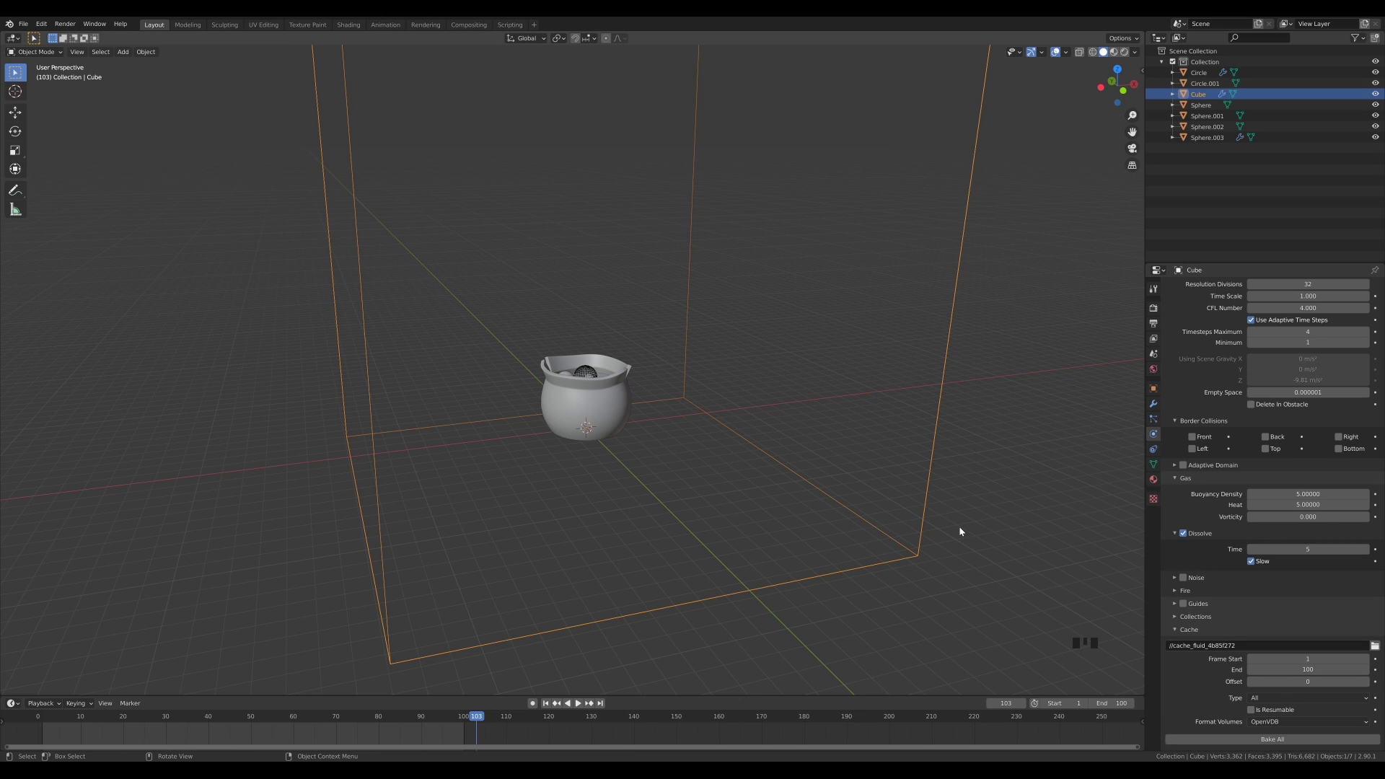
pyautogui.click(1302, 547)
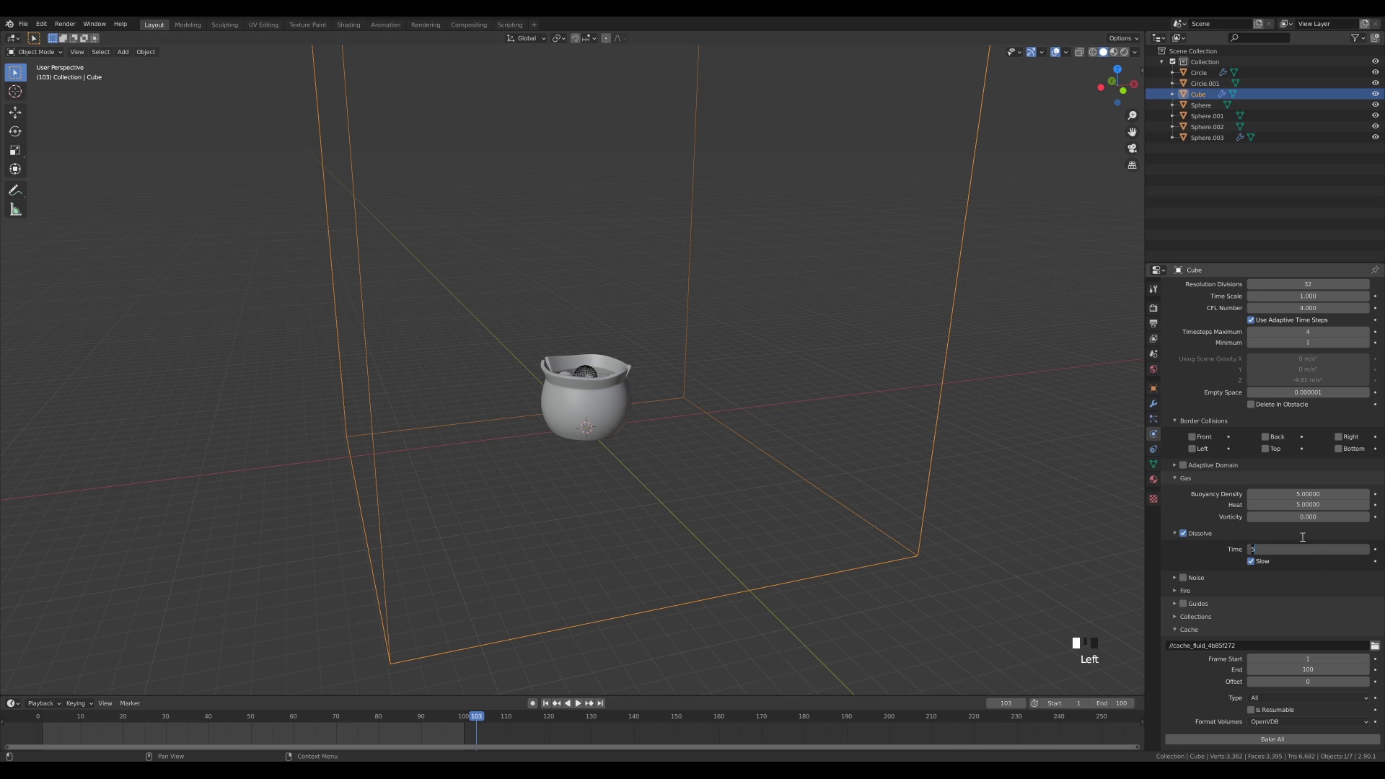
pyautogui.write('50')
pyautogui.press('Return')
# Step: Bake the whole smoke simulation with the changed gas and dissolve settings
pyautogui.click(1173, 576)
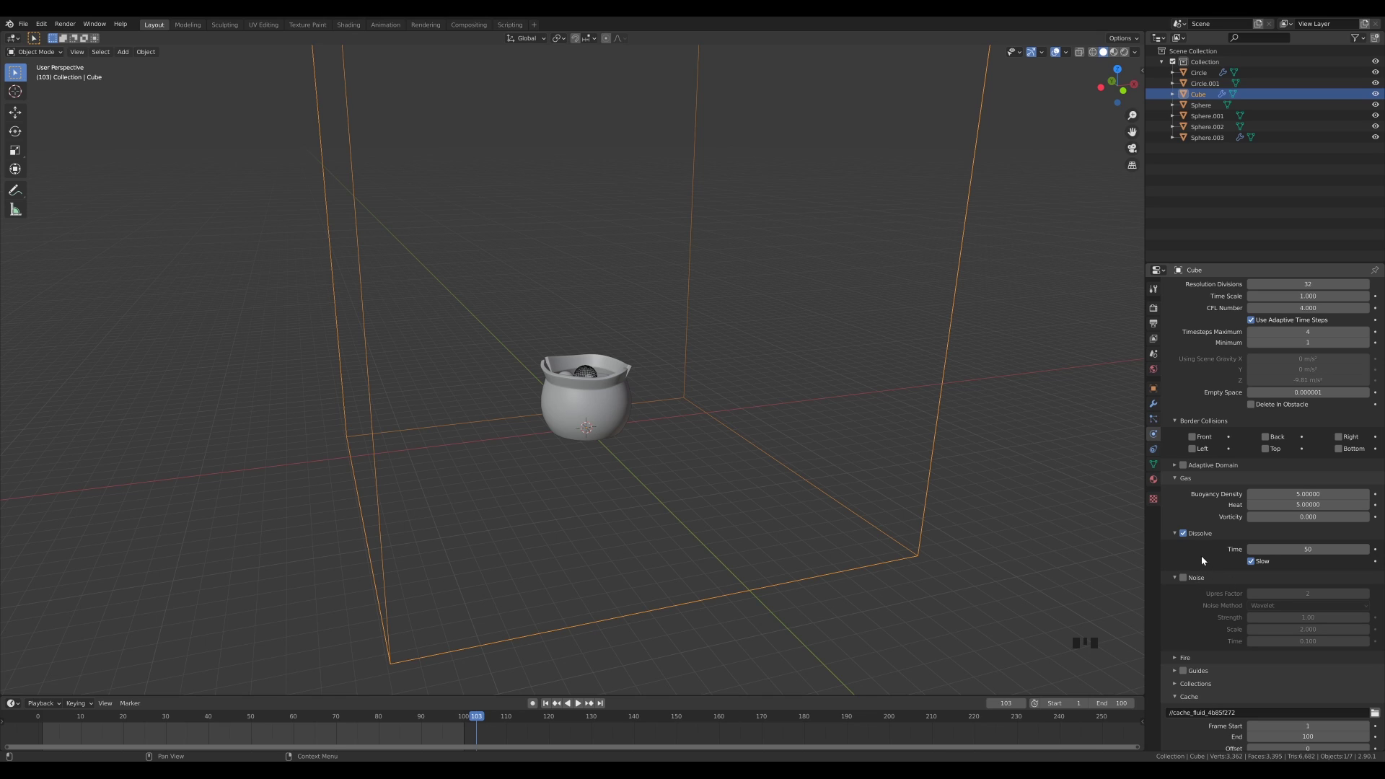
pyautogui.scroll(-13, 1219, 549)
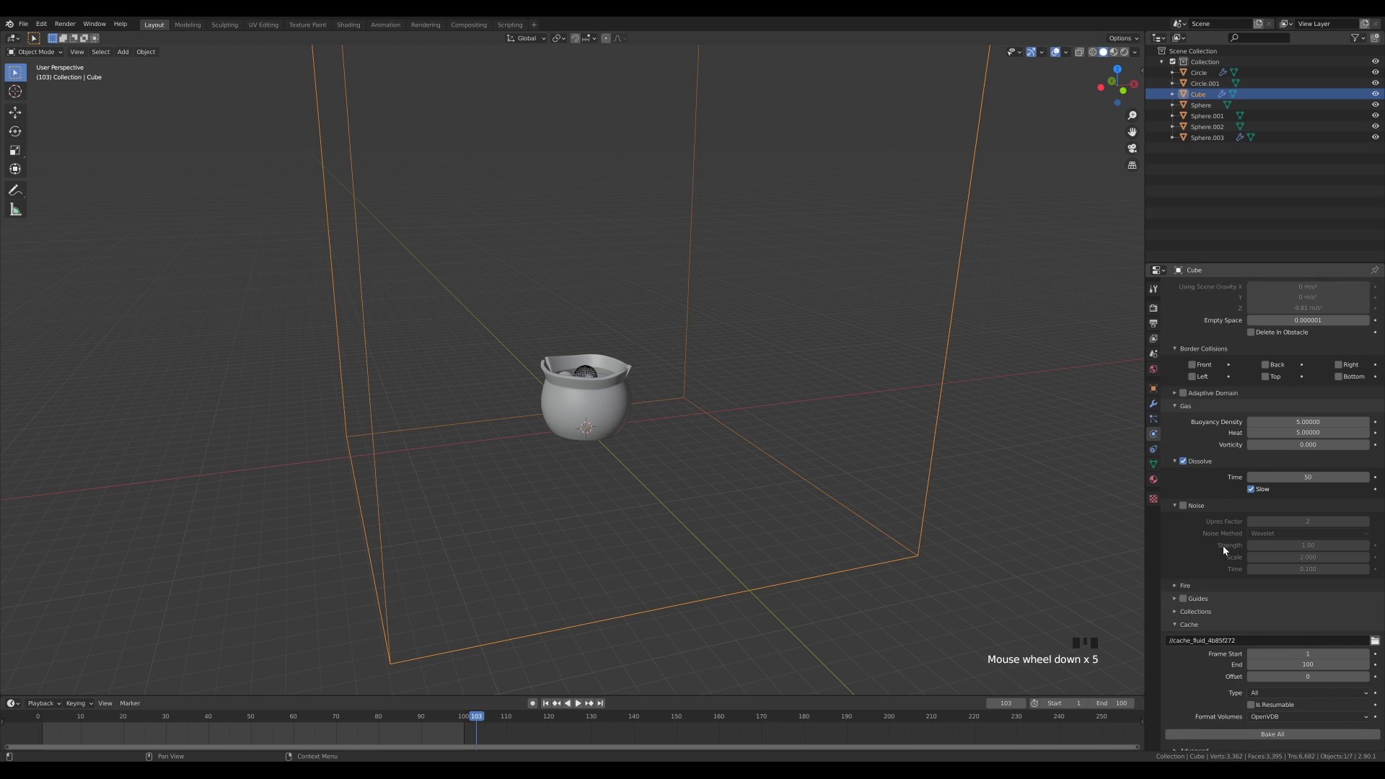
pyautogui.click(1272, 701)
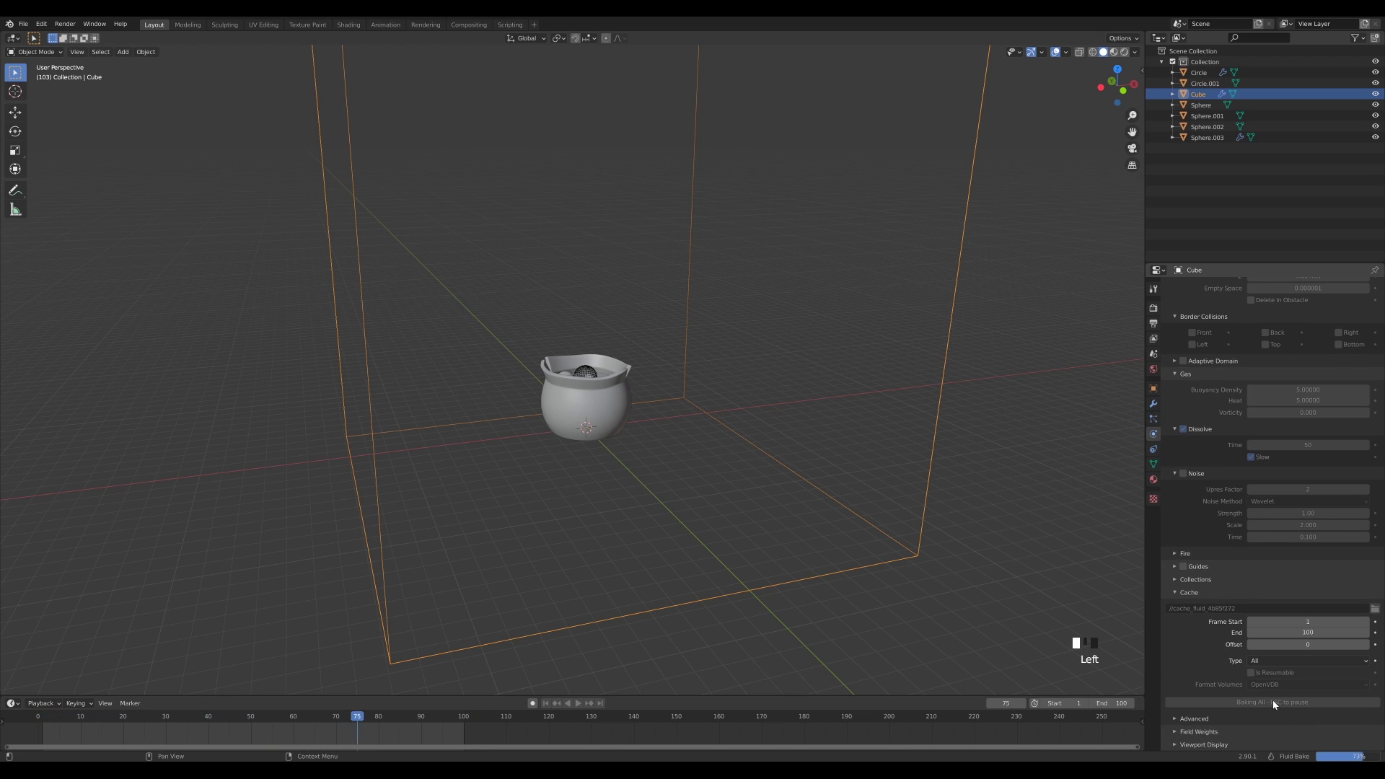
# Step: Play the rebaked smoke from near the start and examine how it rises inside the domain
pyautogui.moveTo(375, 714); pyautogui.dragTo(65, 704)
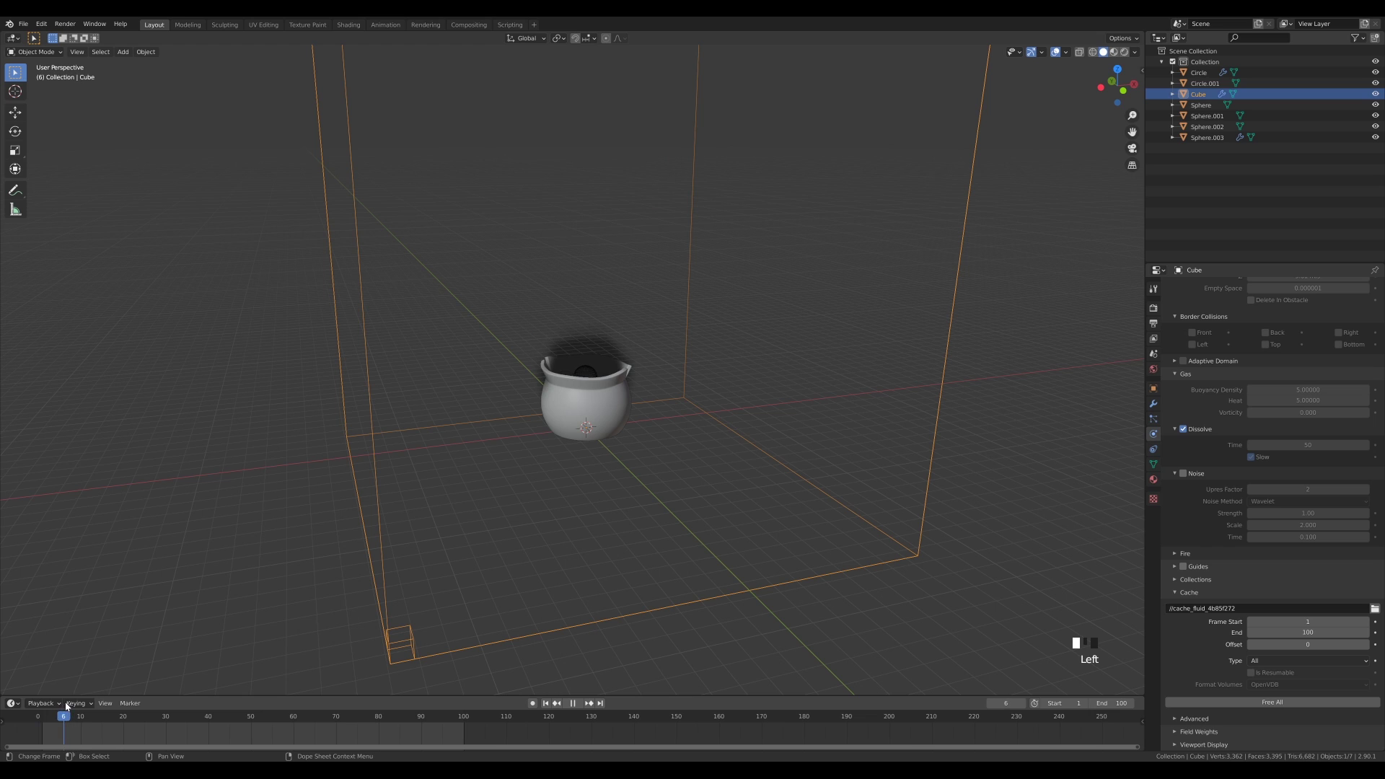
pyautogui.press('space')
pyautogui.scroll(-7, 509, 451)
pyautogui.scroll(5, 522, 443)
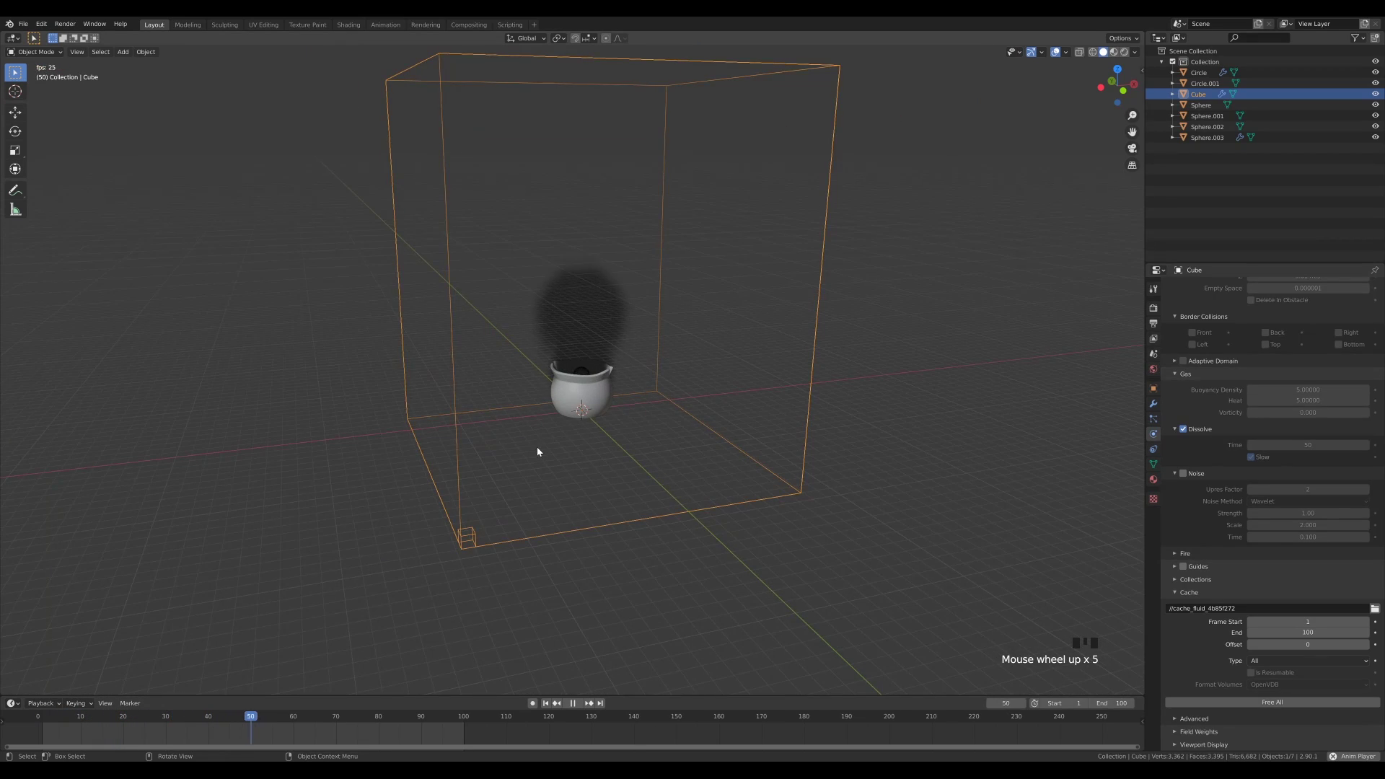
pyautogui.press('space')
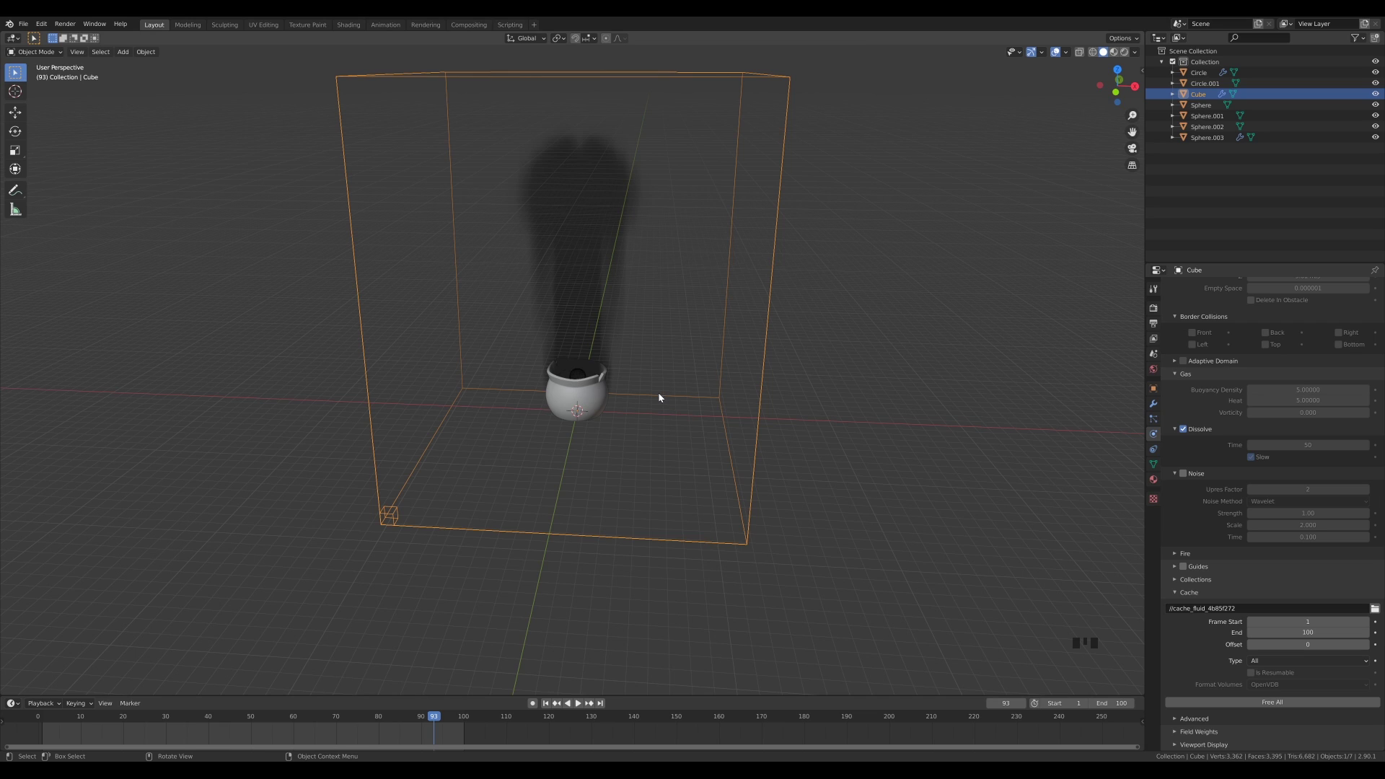
# Step: Add an area light and raise it about 22 m along Z above the pot
pyautogui.hotkey('shift', 'a')
pyautogui.moveTo(670, 382)
pyautogui.moveTo(670, 518)
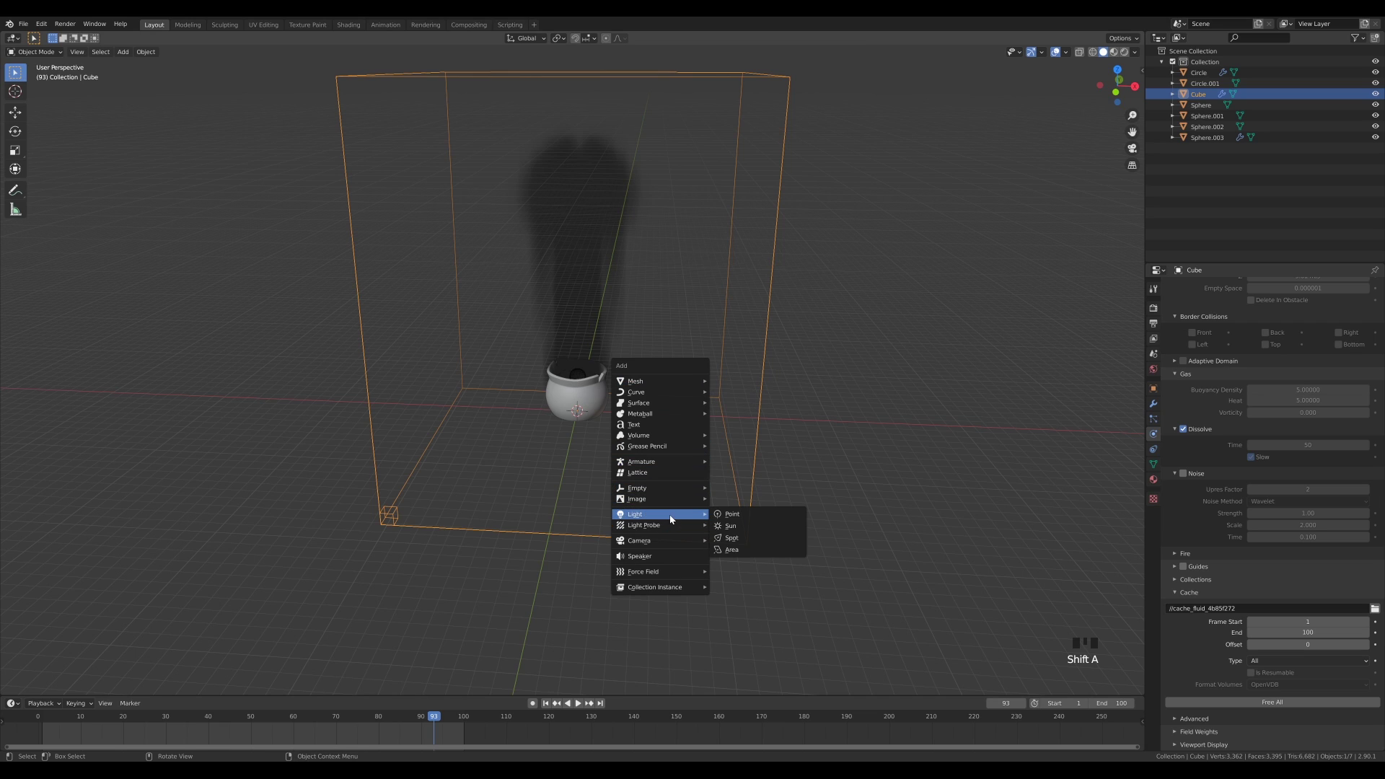
pyautogui.click(747, 551)
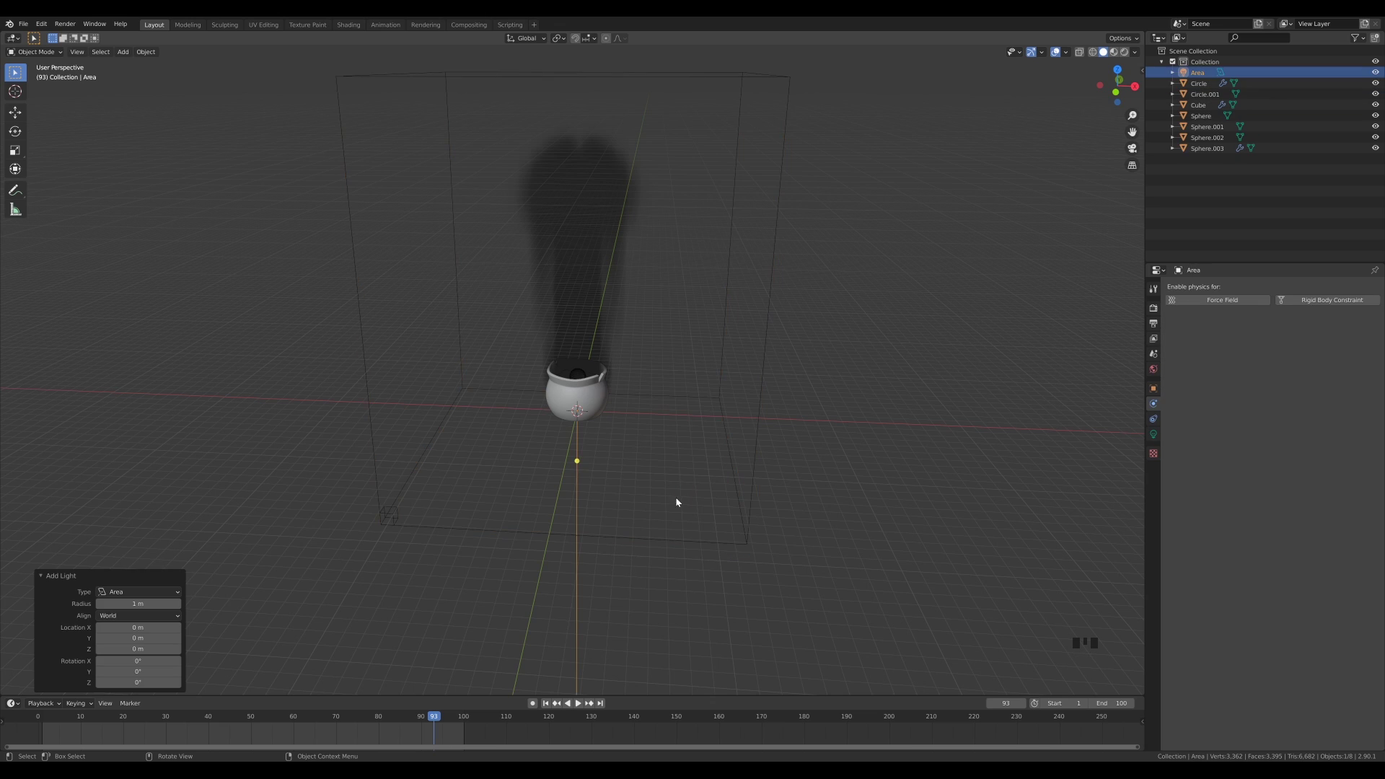
pyautogui.press('g')
pyautogui.press('z')
pyautogui.click(637, 218)
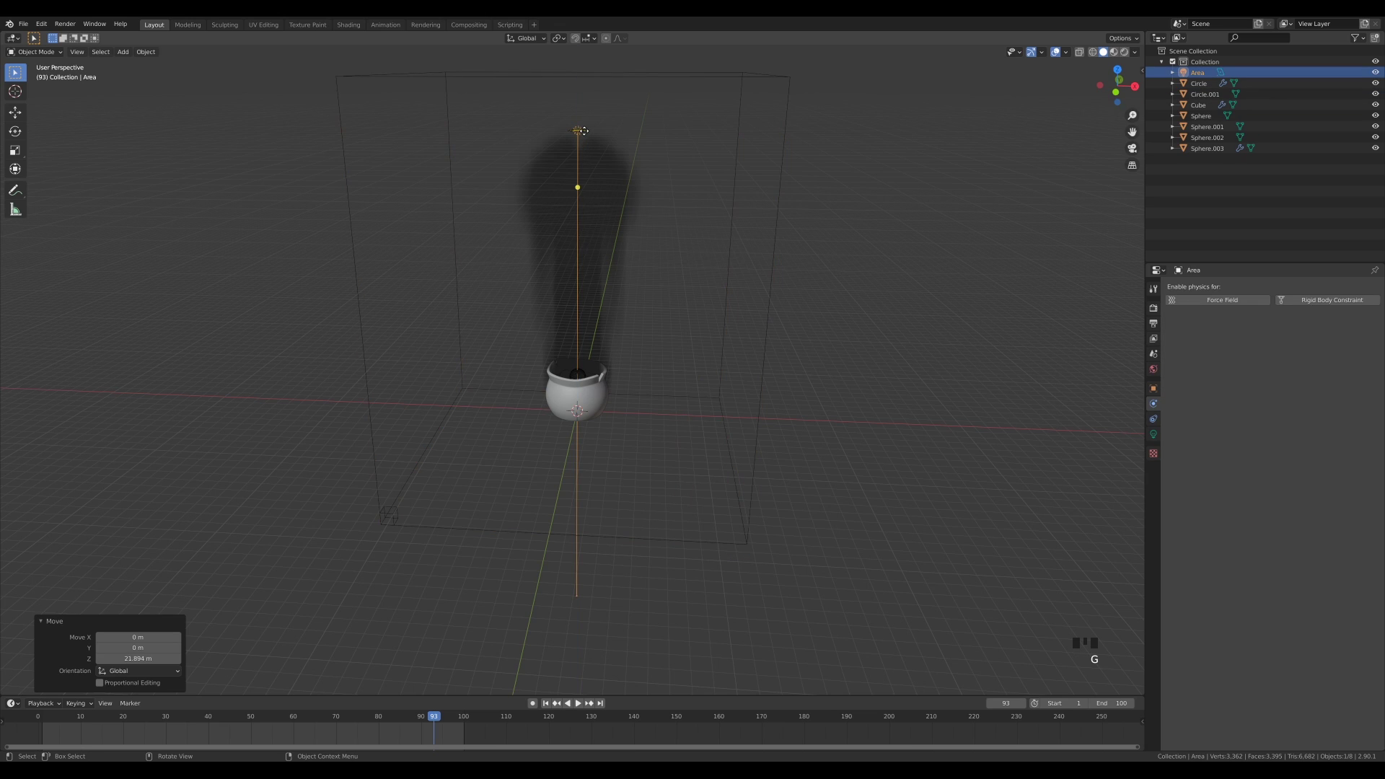
# Step: Enlarge the square area light to about 9.73 m and set its power to 2000 W
pyautogui.click(1153, 434)
pyautogui.moveTo(583, 134); pyautogui.dragTo(625, 153)
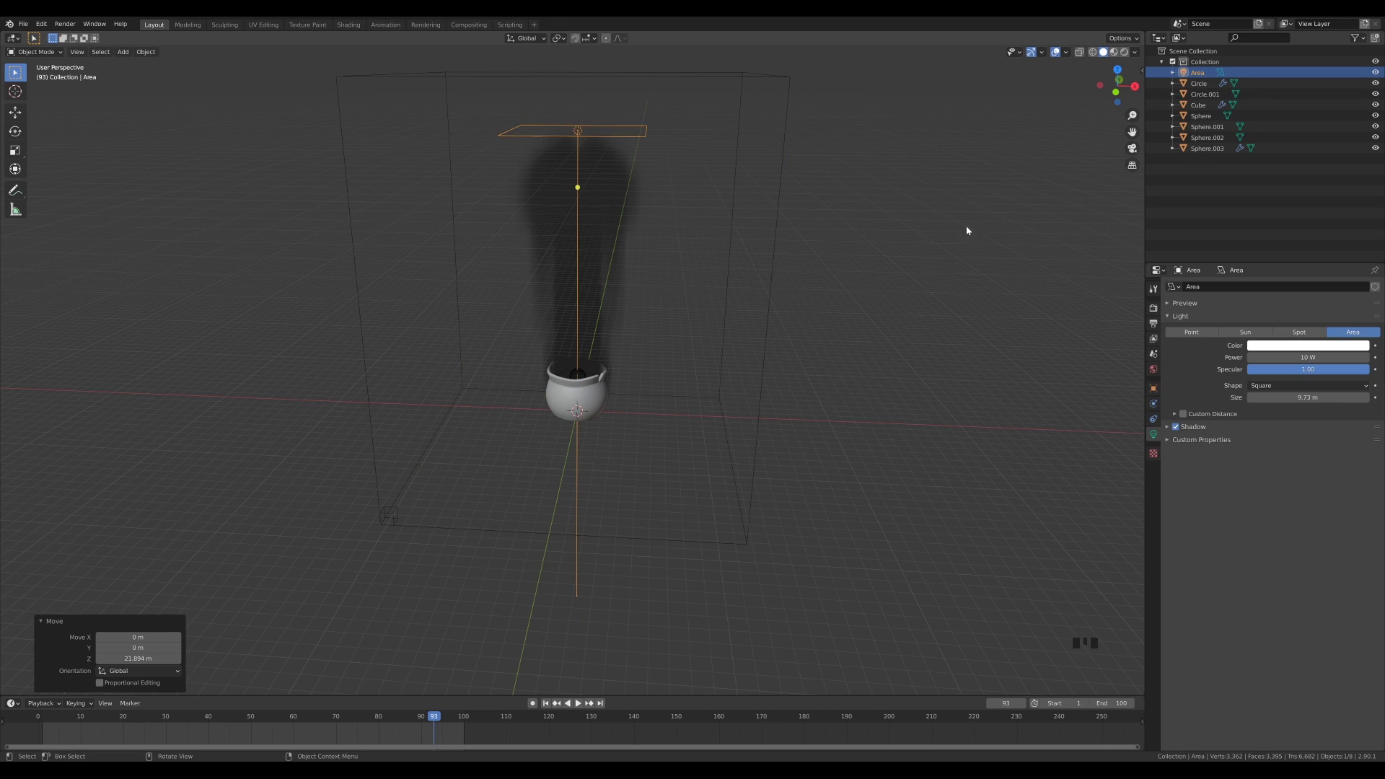
pyautogui.click(1313, 357)
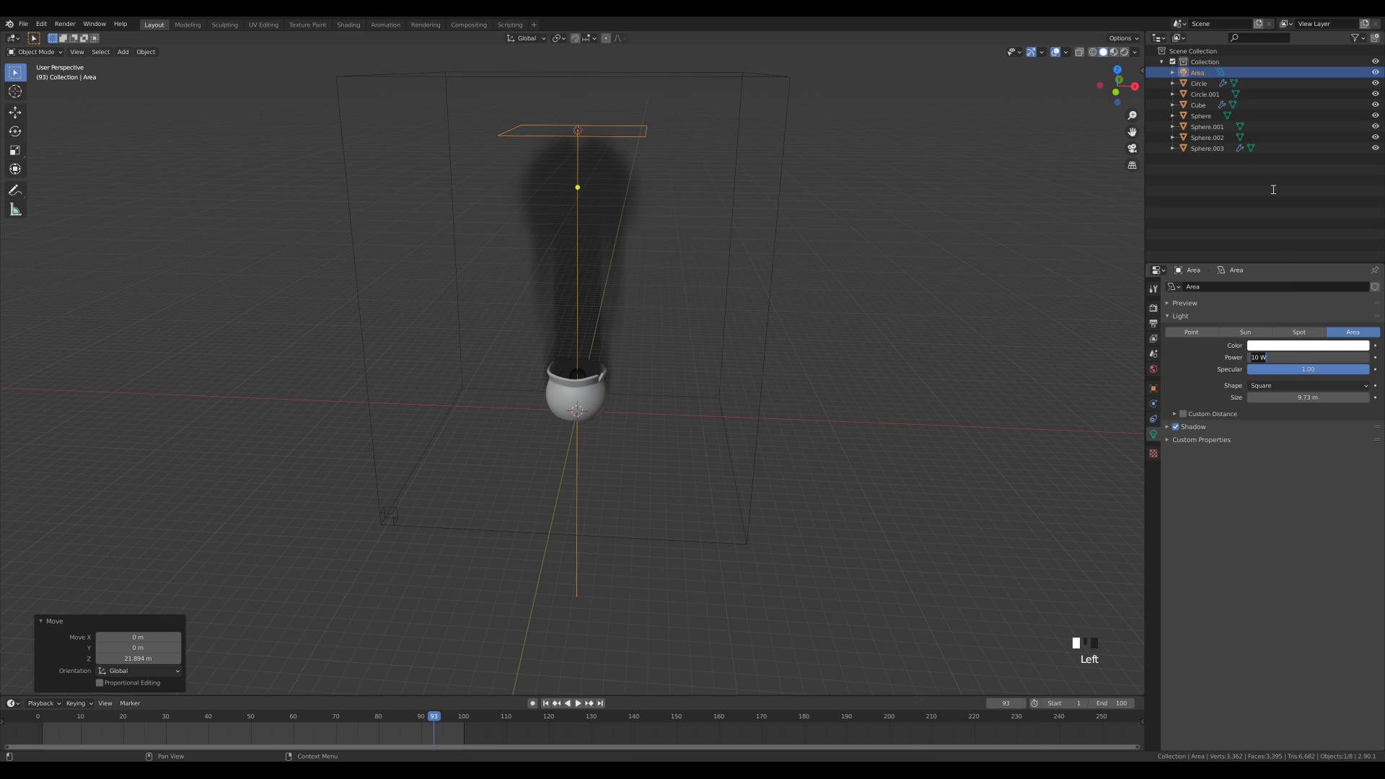
pyautogui.write('2000')
pyautogui.press('Return')
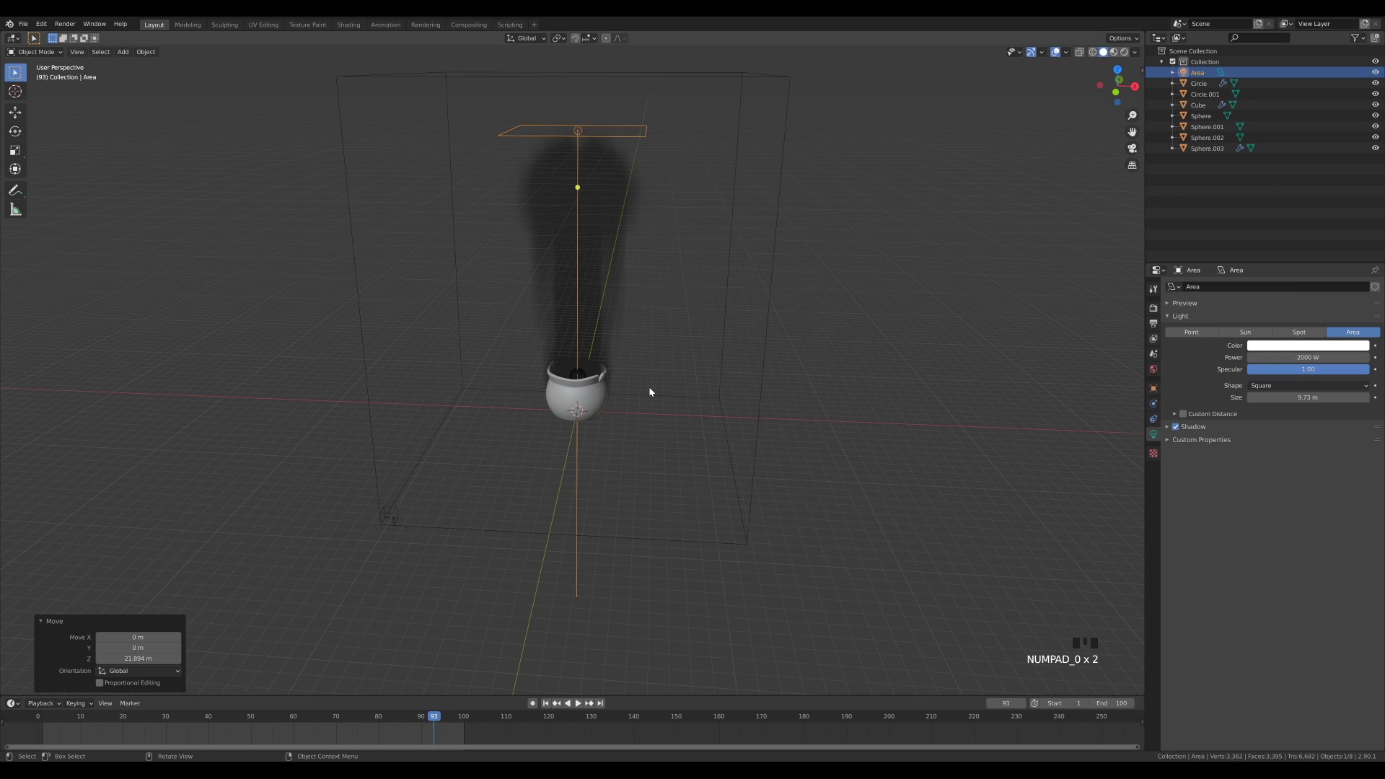
# Step: Rotate the area light by -37° in the view plane around the 3D cursor so it shines diagonally on the pot
pyautogui.press('.')
pyautogui.press('r')
pyautogui.click(724, 287)
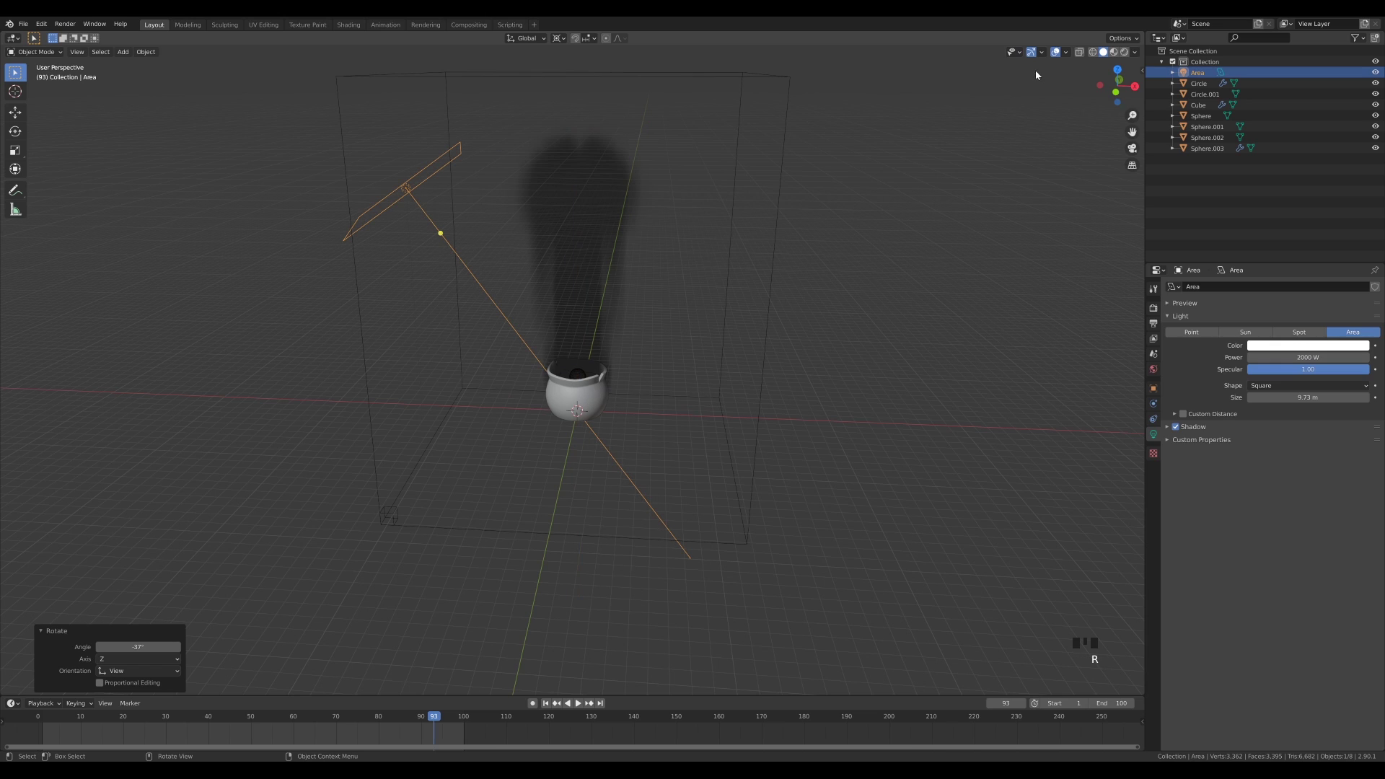
# Step: Switch the viewport to material preview shading lit by the scene lights and scene world
pyautogui.click(1113, 52)
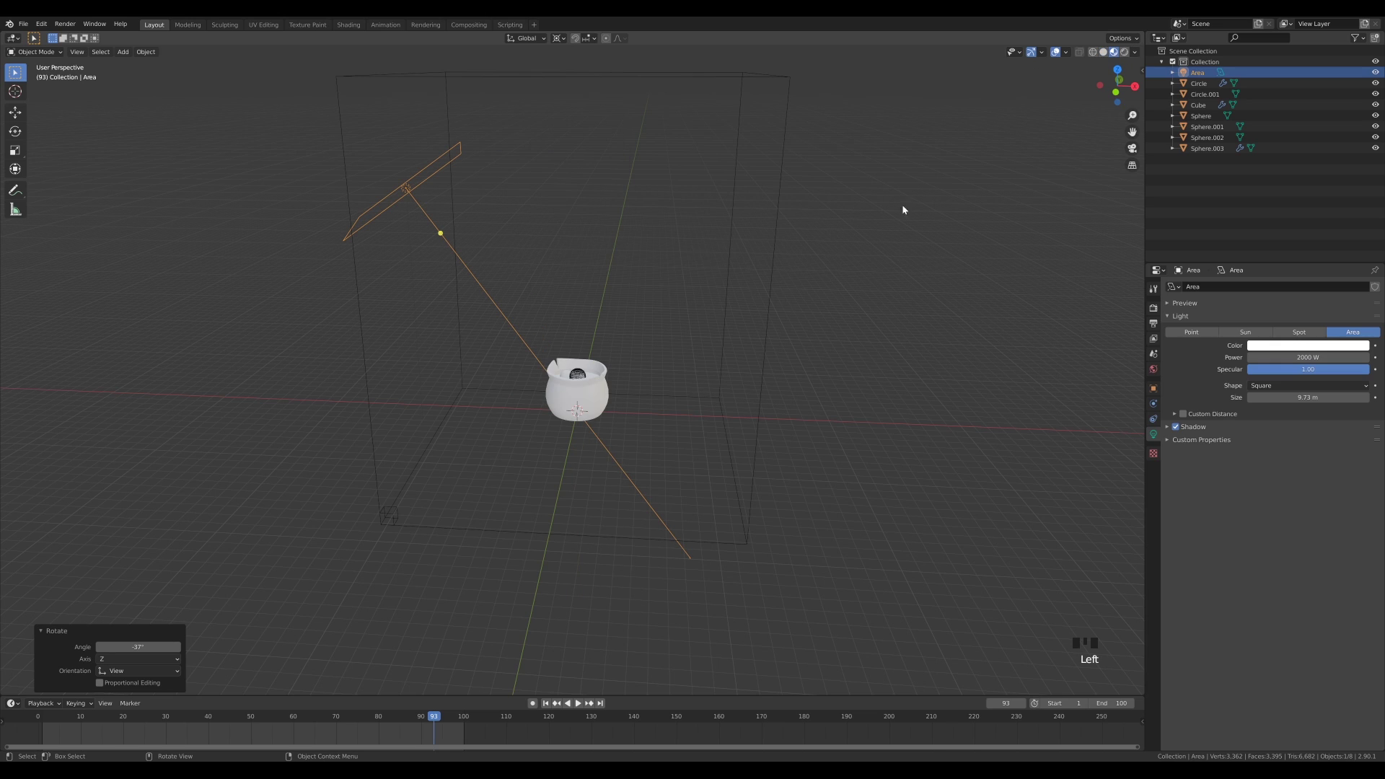
pyautogui.click(1134, 51)
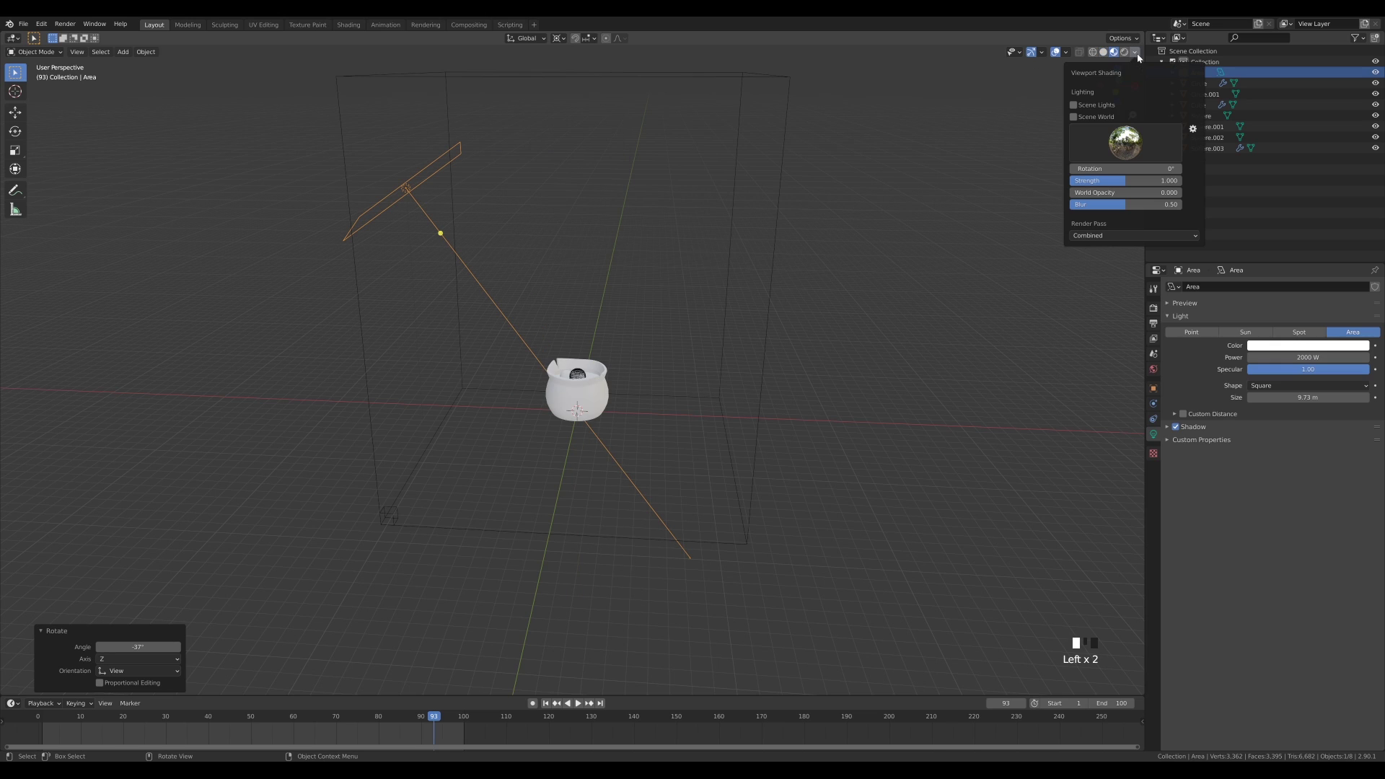
pyautogui.click(1087, 119)
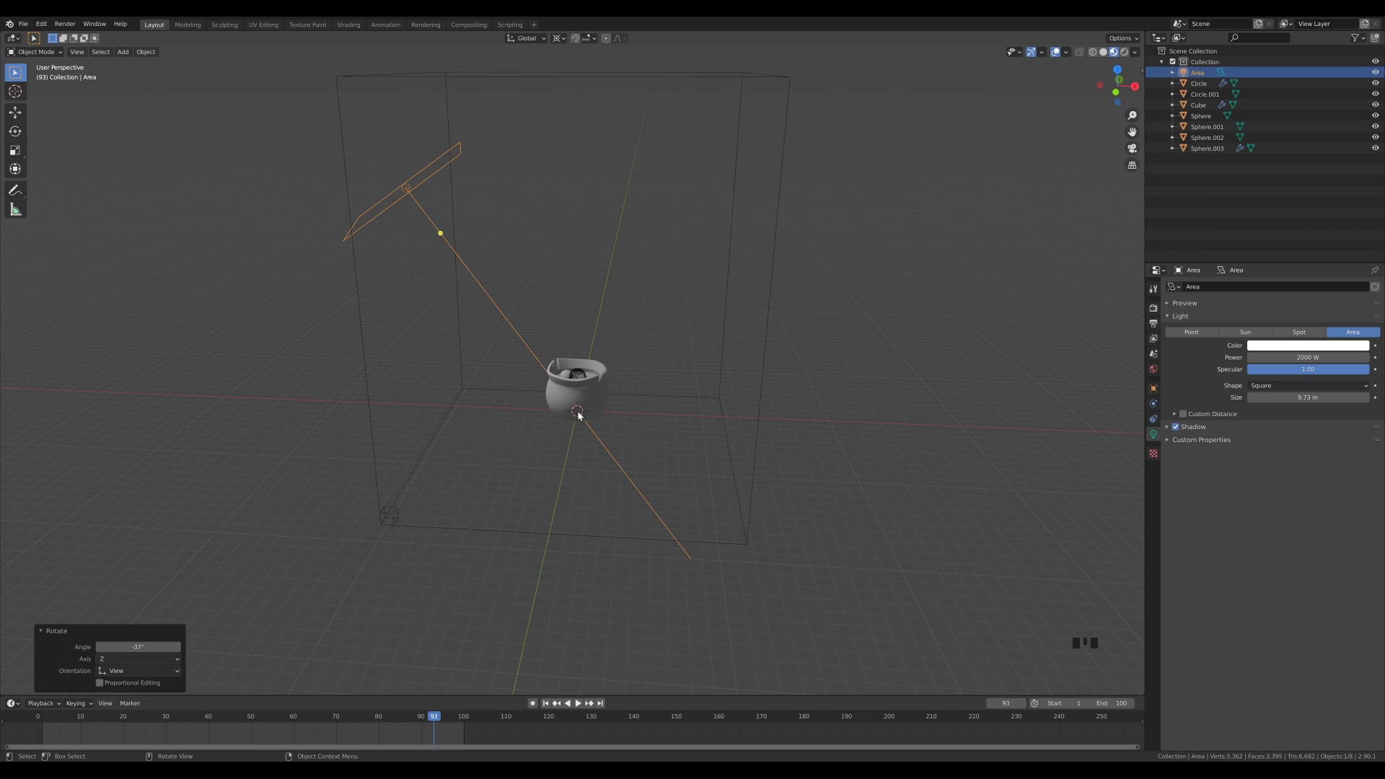
# Step: Give the smoke domain cube a new material and rename it smoke
pyautogui.click(723, 345)
pyautogui.click(1156, 471)
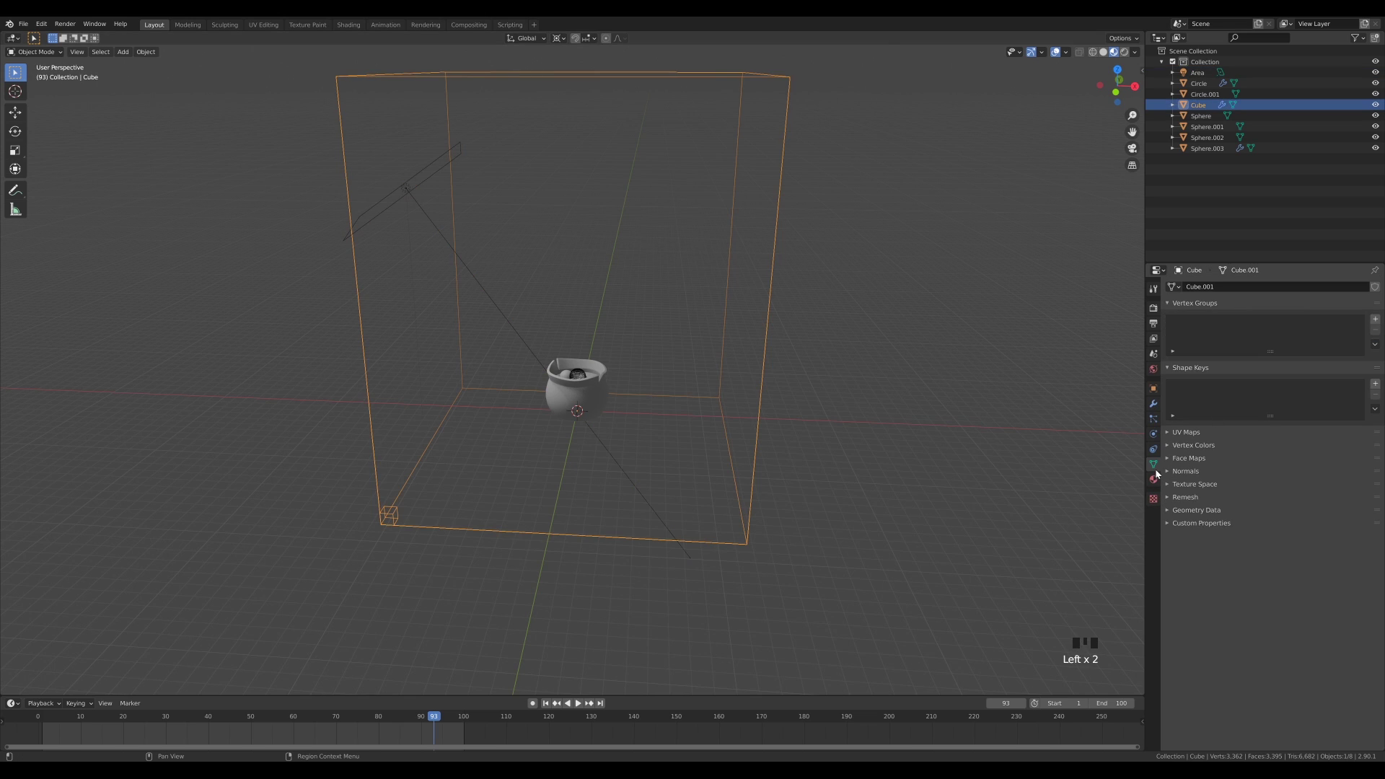
pyautogui.click(1155, 477)
pyautogui.click(1252, 332)
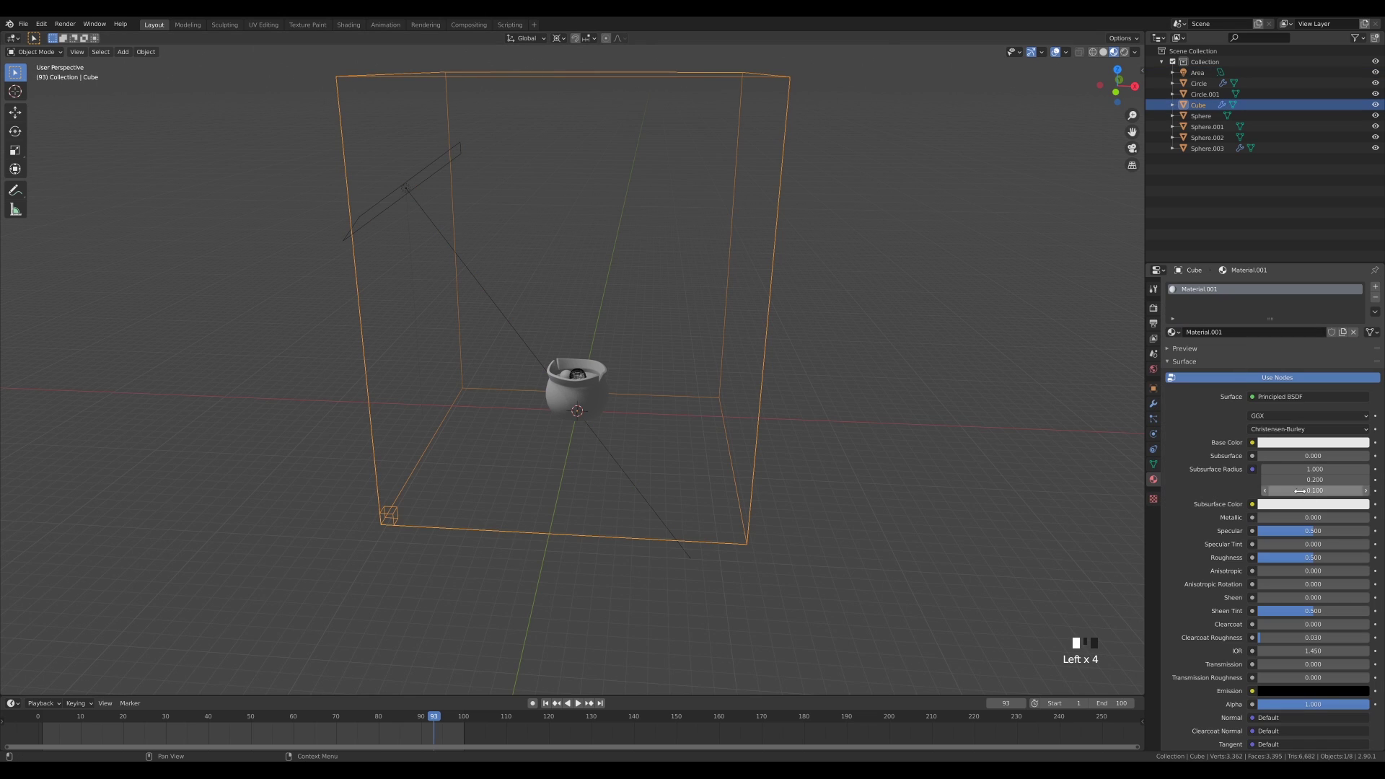
pyautogui.doubleClick(1220, 289)
pyautogui.write('smoke')
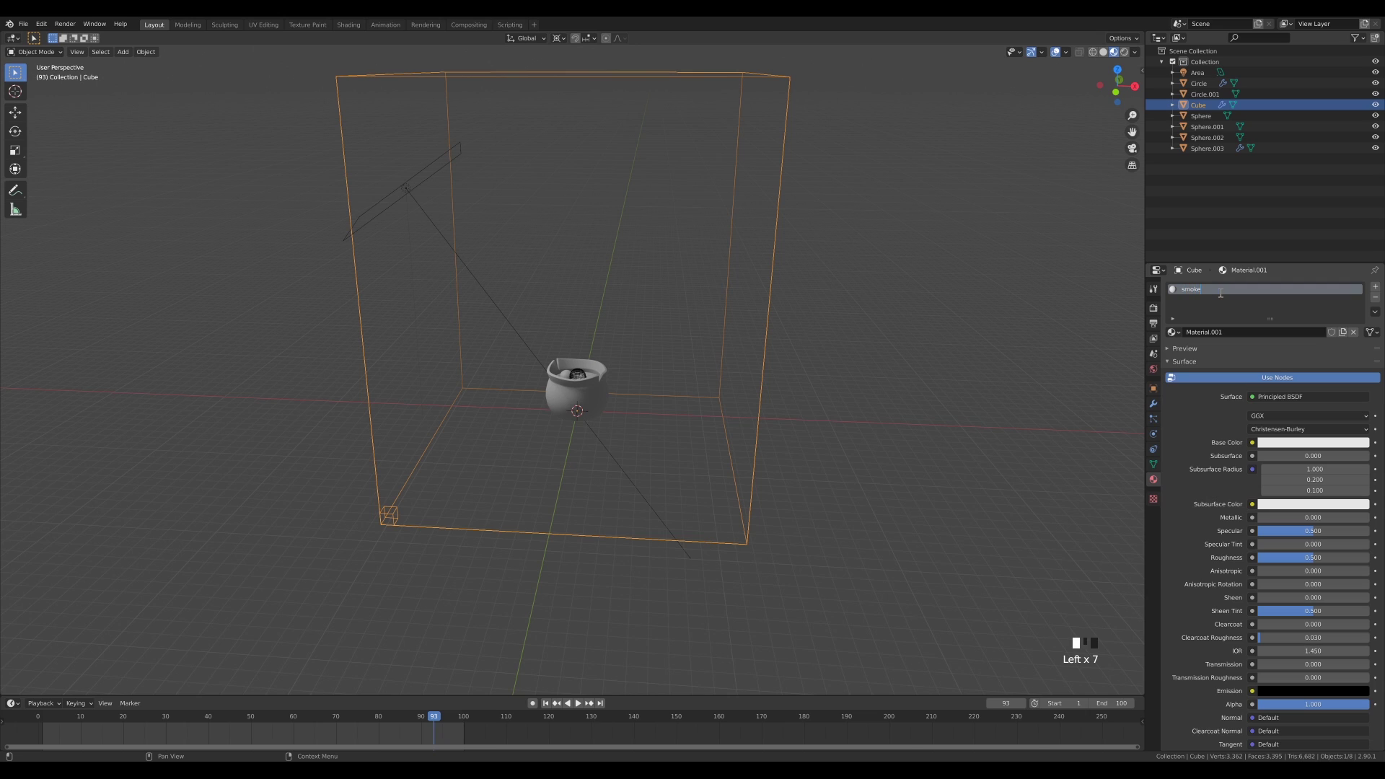
pyautogui.press('Return')
# Step: Remove the smoke material's surface shader and assign Principled Volume as its volume shader
pyautogui.click(1327, 397)
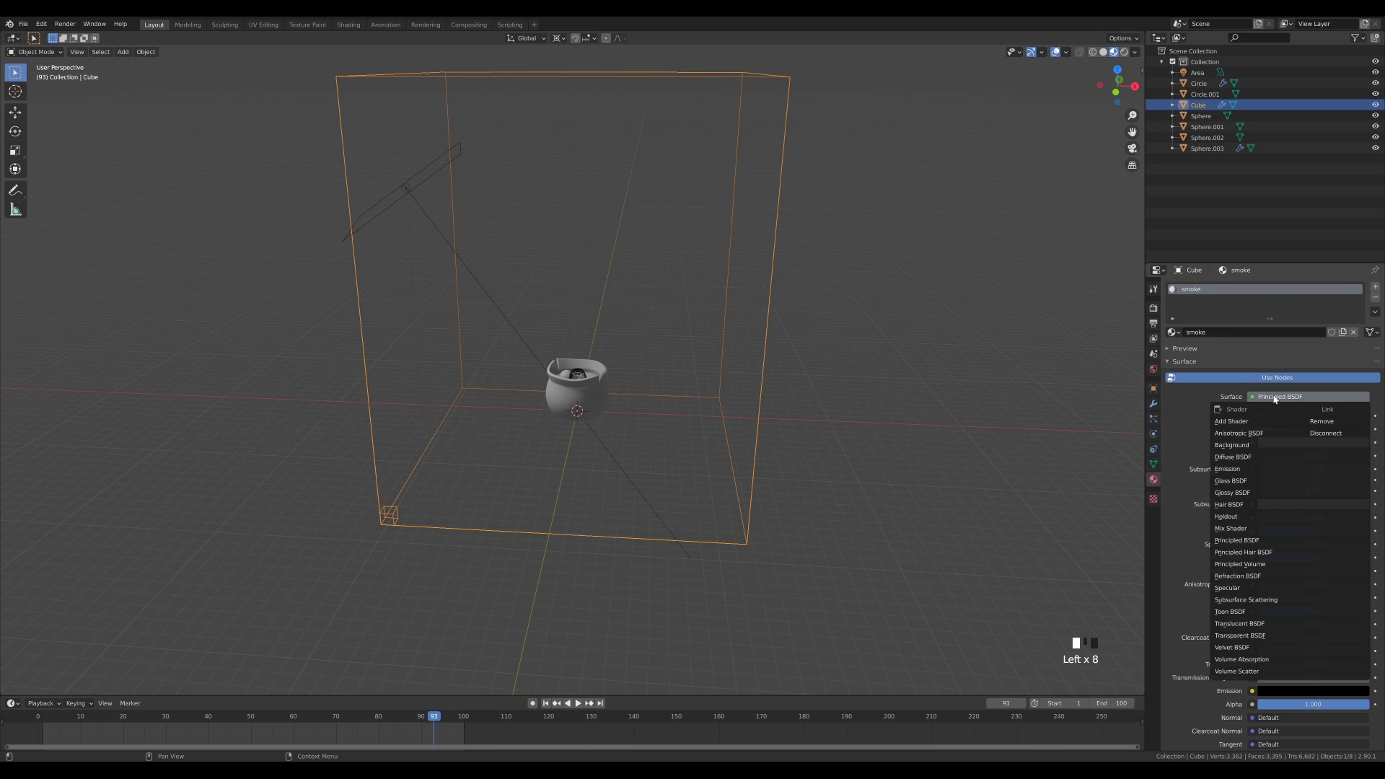
pyautogui.click(1328, 422)
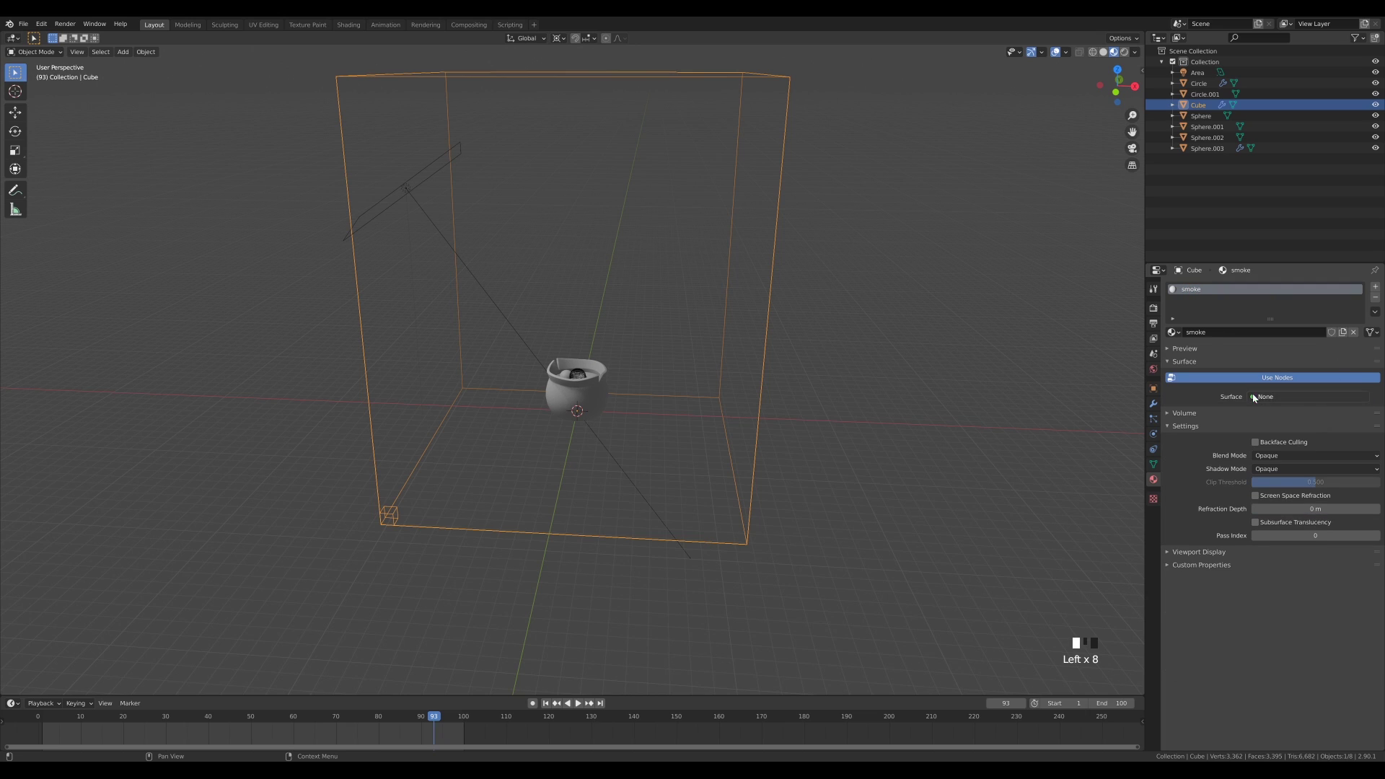
pyautogui.click(1179, 415)
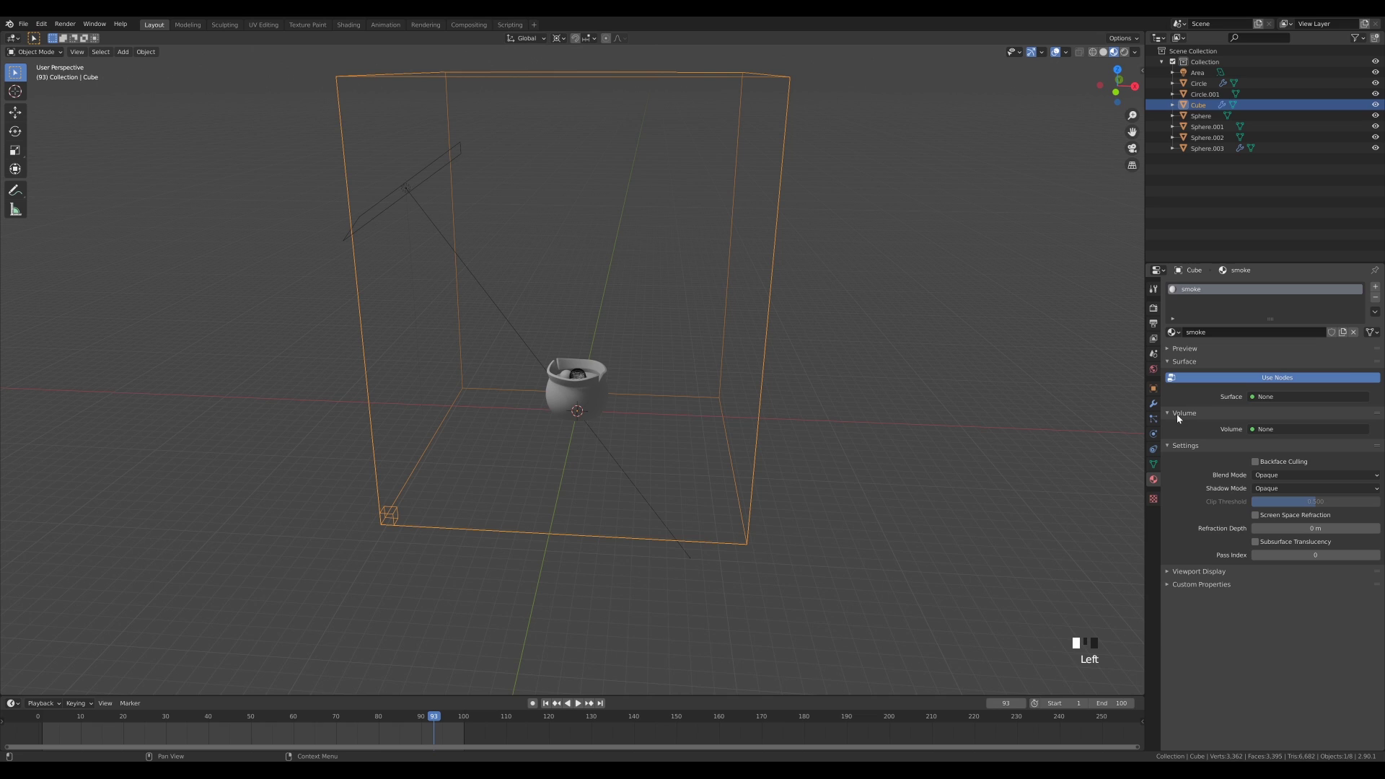
pyautogui.click(1287, 428)
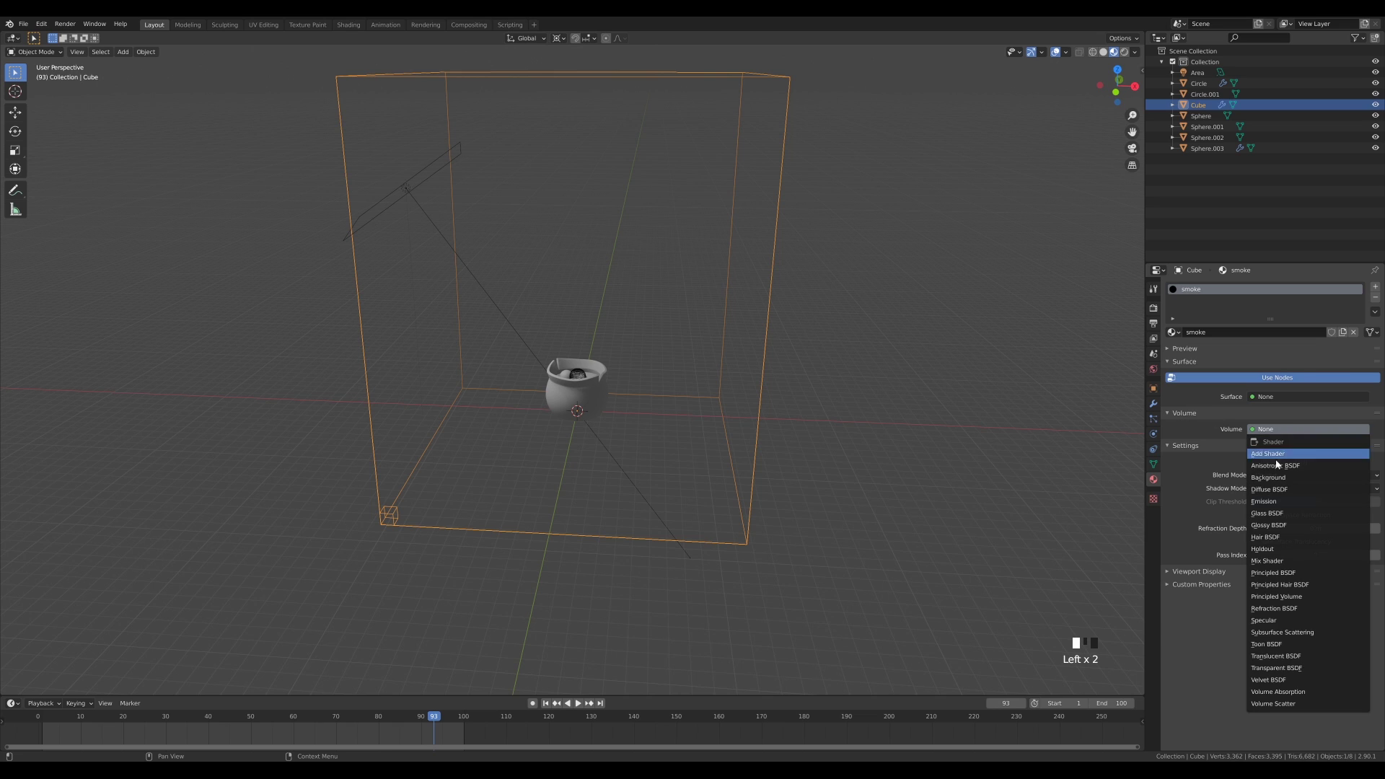
pyautogui.click(1279, 599)
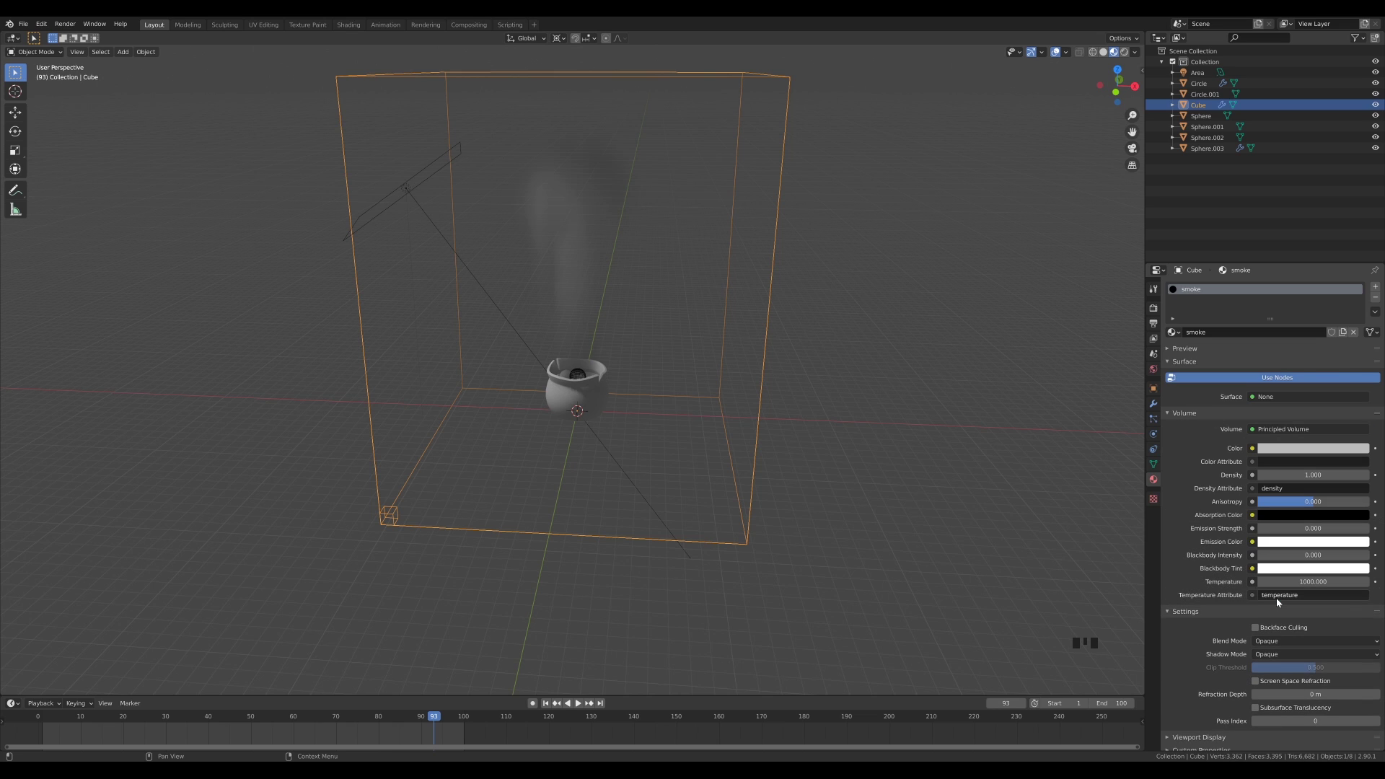
# Step: Set the power of the area light above the pot to 5000 W
pyautogui.moveTo(555, 268)
pyautogui.mouseDown(button='middle')
pyautogui.moveTo(634, 259)
pyautogui.moveTo(534, 281)
pyautogui.moveTo(569, 284)
pyautogui.mouseUp(button='middle')
pyautogui.scroll(2, 569, 284)
pyautogui.keyDown('shift'); pyautogui.moveTo(646, 212); pyautogui.dragTo(881, 328, button='middle'); pyautogui.keyUp('shift')
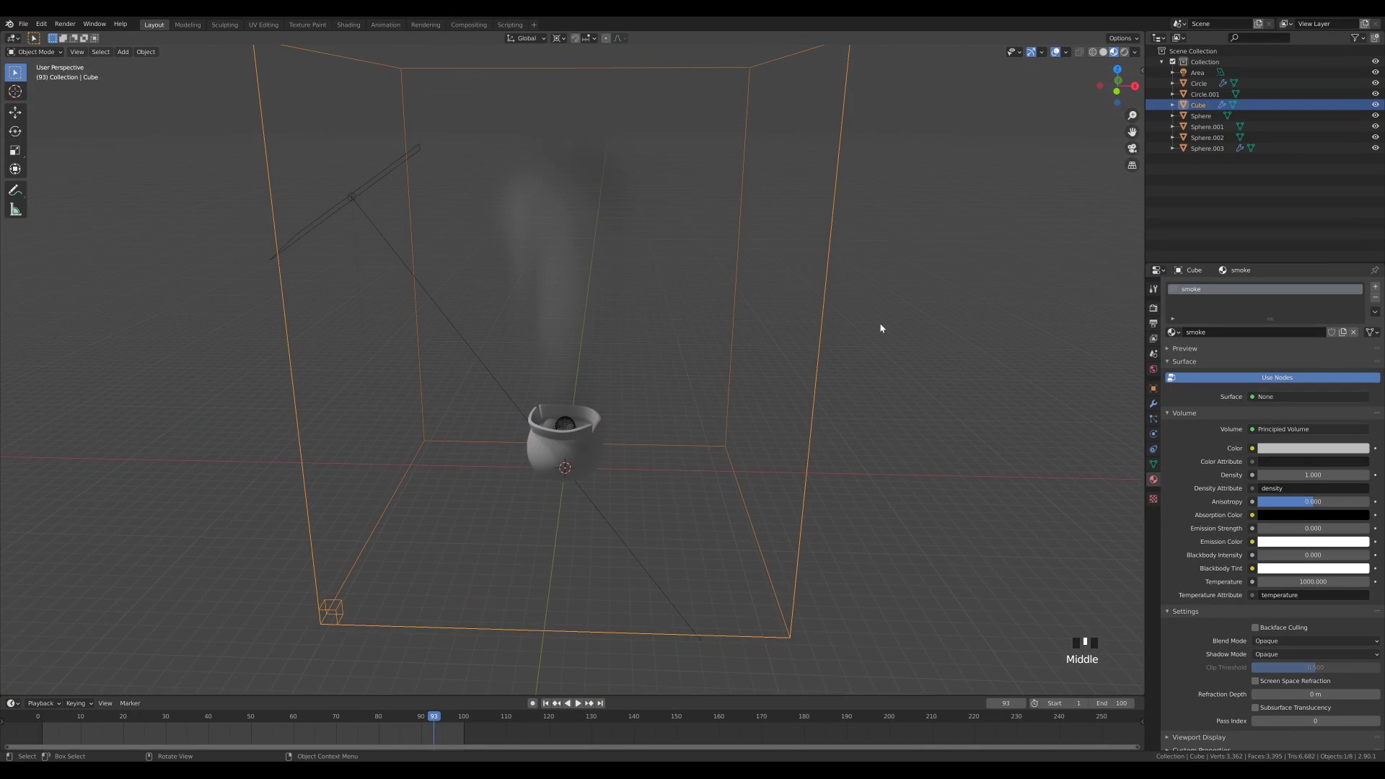
pyautogui.doubleClick(1150, 484)
pyautogui.click(351, 202)
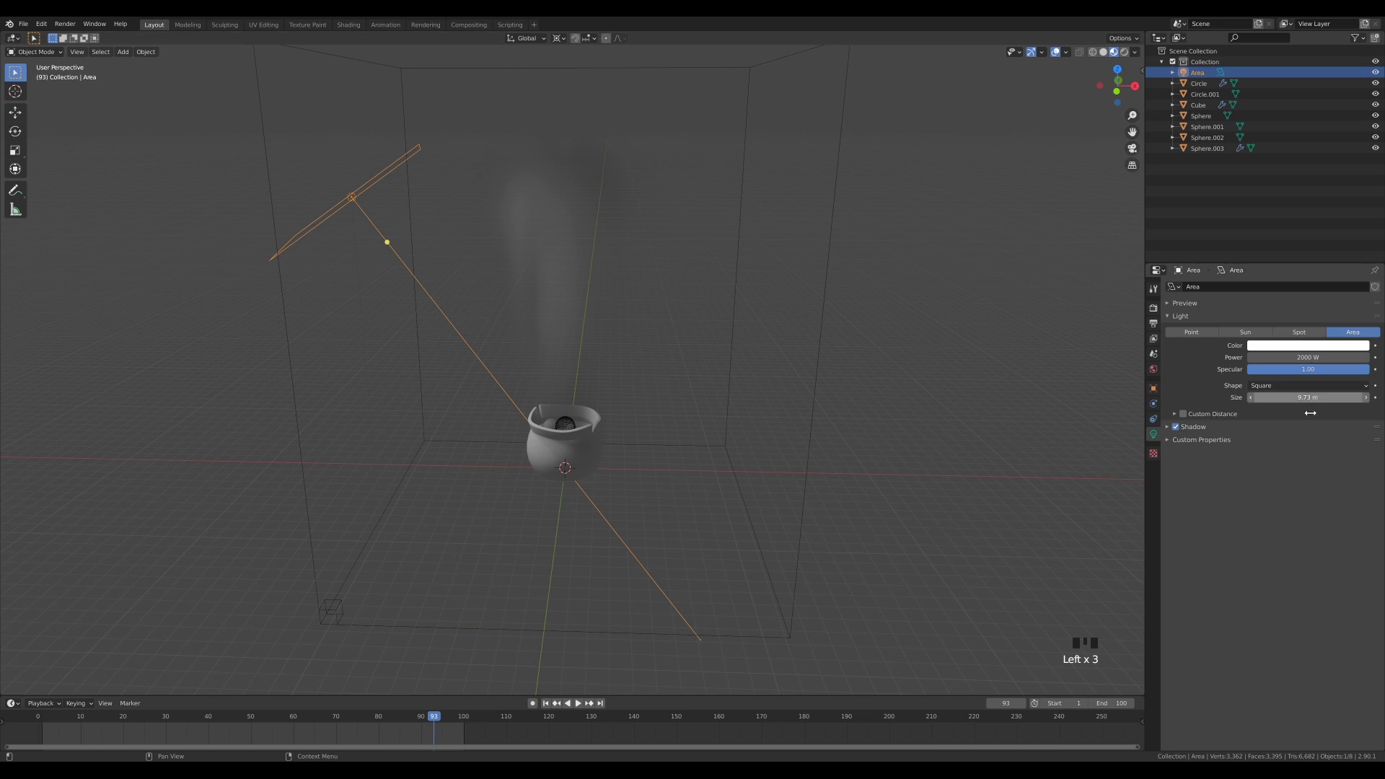
pyautogui.click(1317, 356)
pyautogui.write('5000')
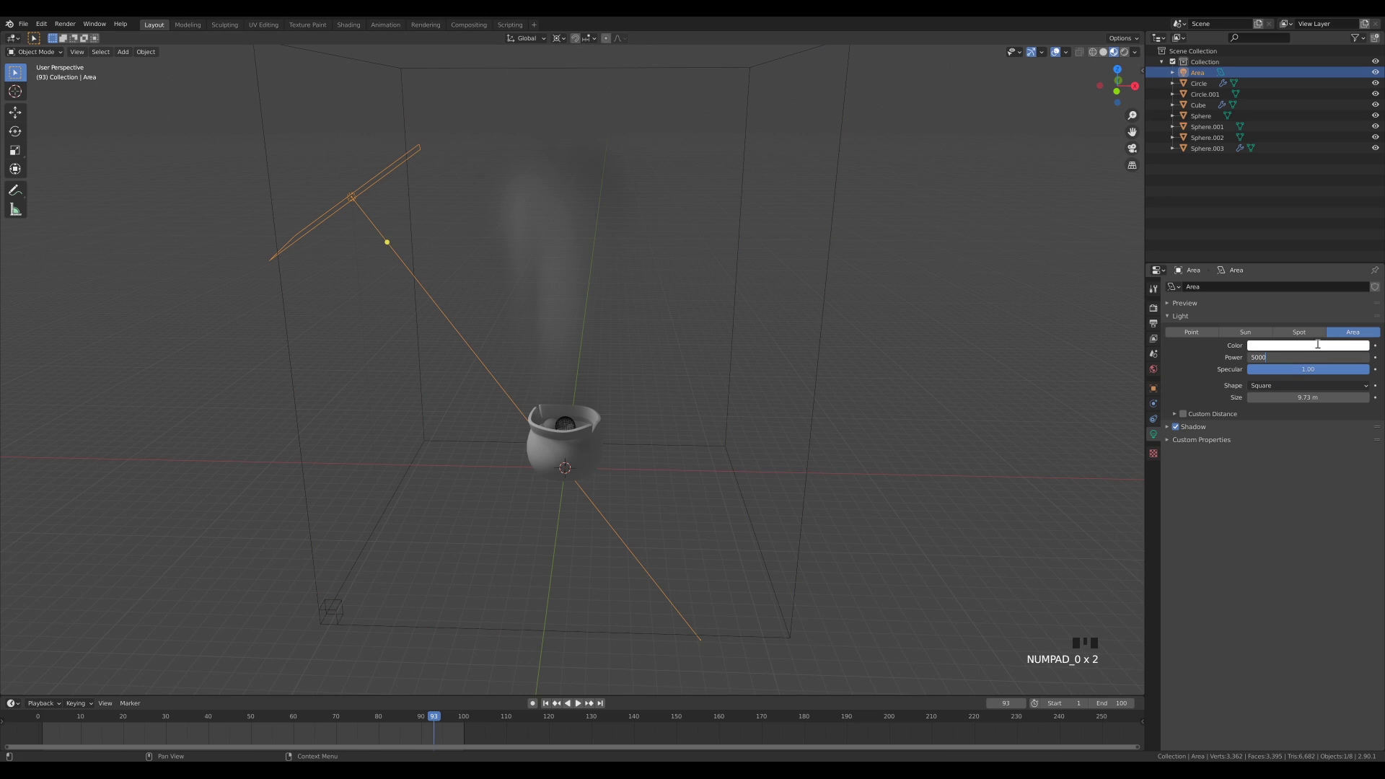
pyautogui.press('Return')
# Step: Raise the area light about 2.84 m along Z and rotate it about 6.8° around the global Z axis
pyautogui.press('g')
pyautogui.press('z')
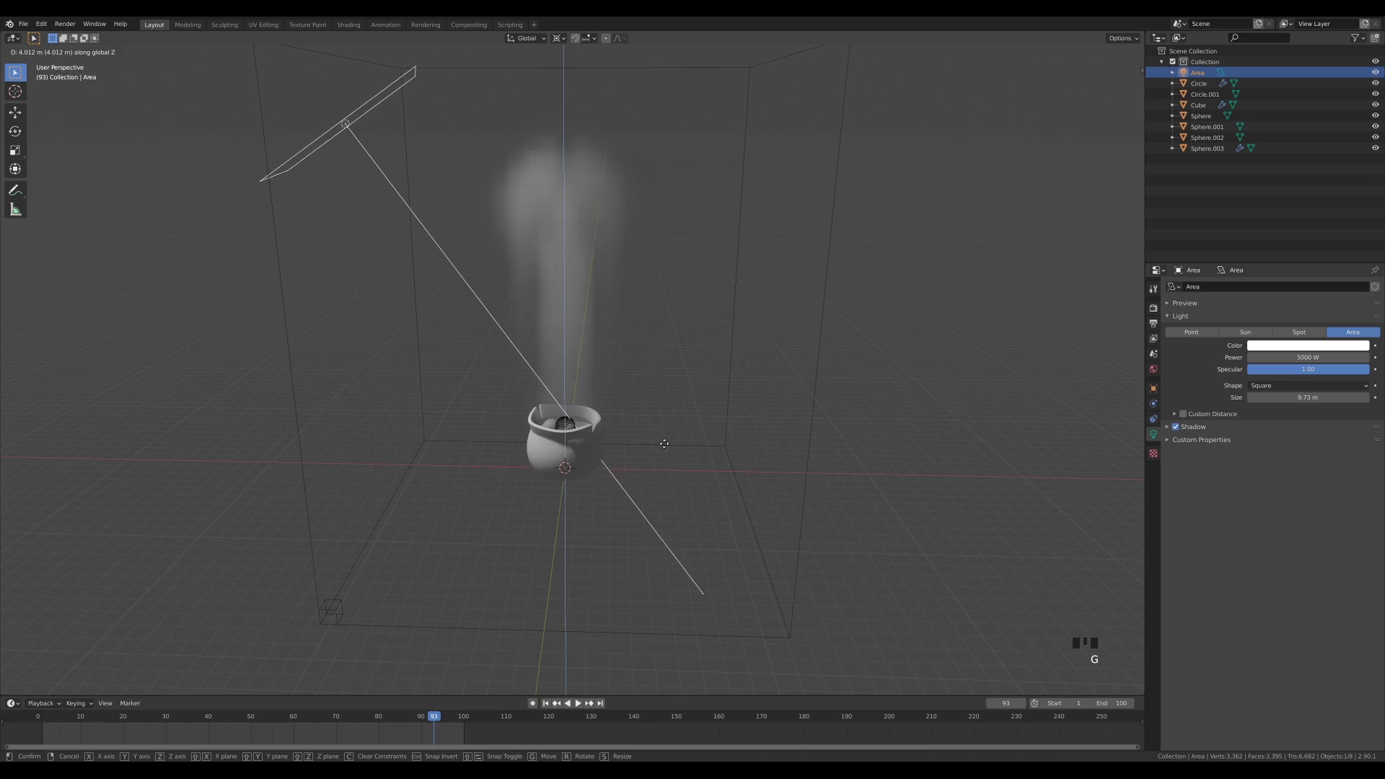
pyautogui.click(662, 457)
pyautogui.press('r')
pyautogui.press('z')
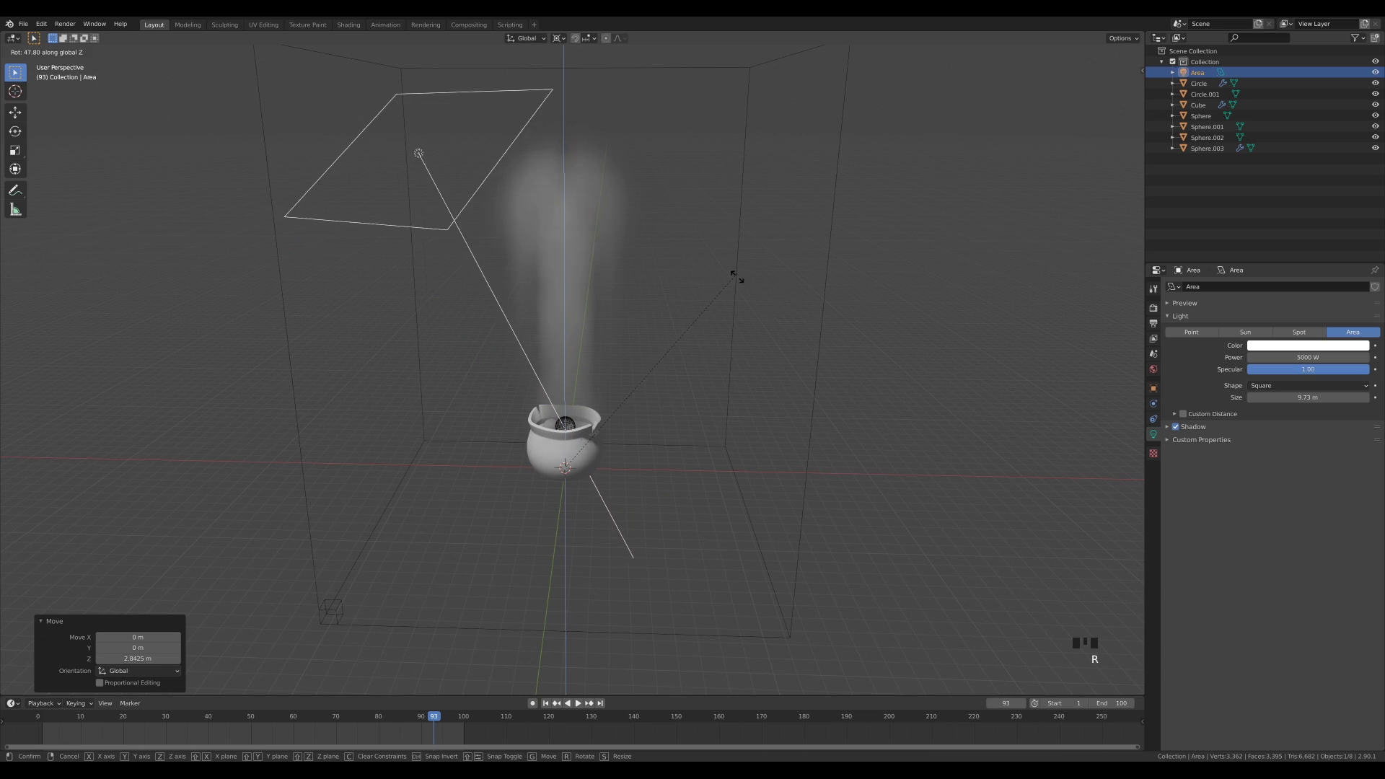
pyautogui.click(762, 427)
pyautogui.moveTo(763, 426); pyautogui.dragTo(621, 395, button='middle')
pyautogui.scroll(1, 642, 355)
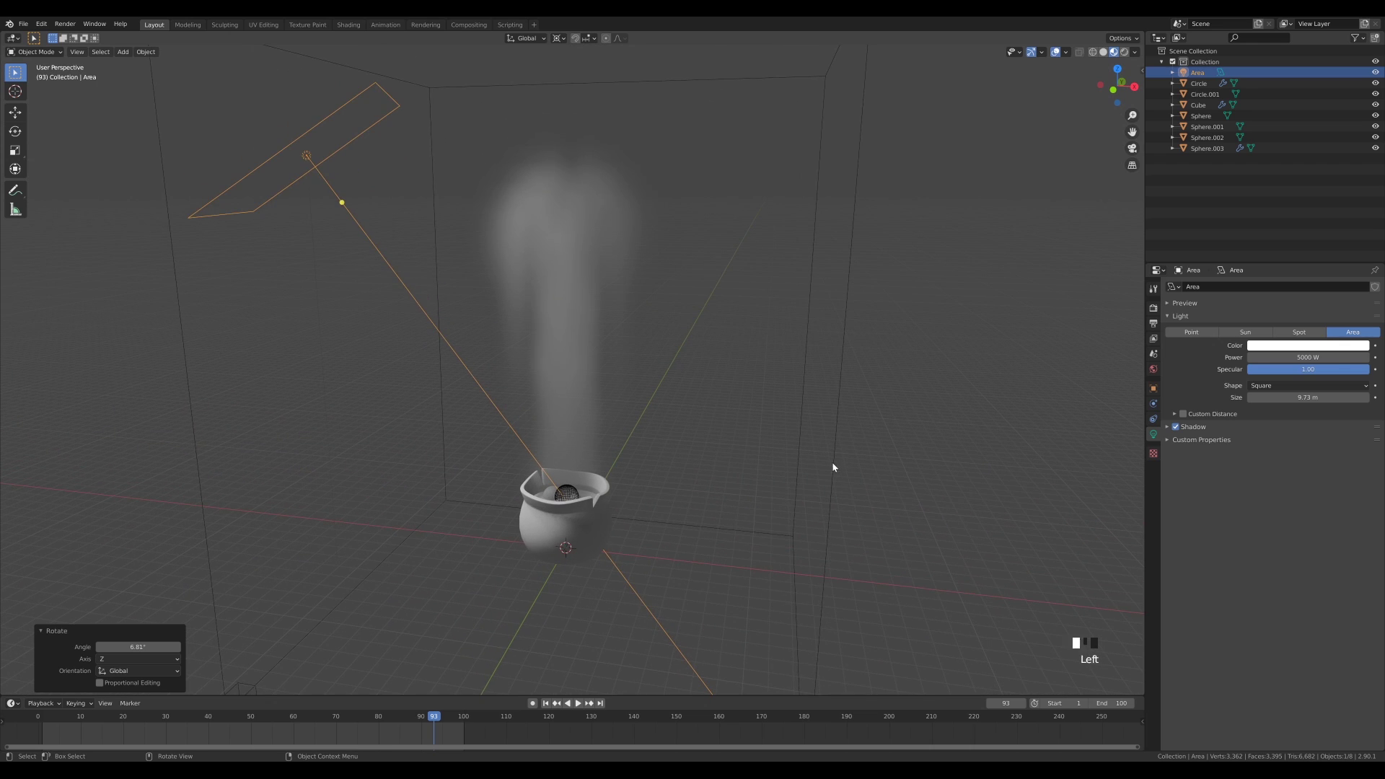
# Step: Set the Principled Volume color of the domain's smoke material to white
pyautogui.hotkey('ctrl', 'z')
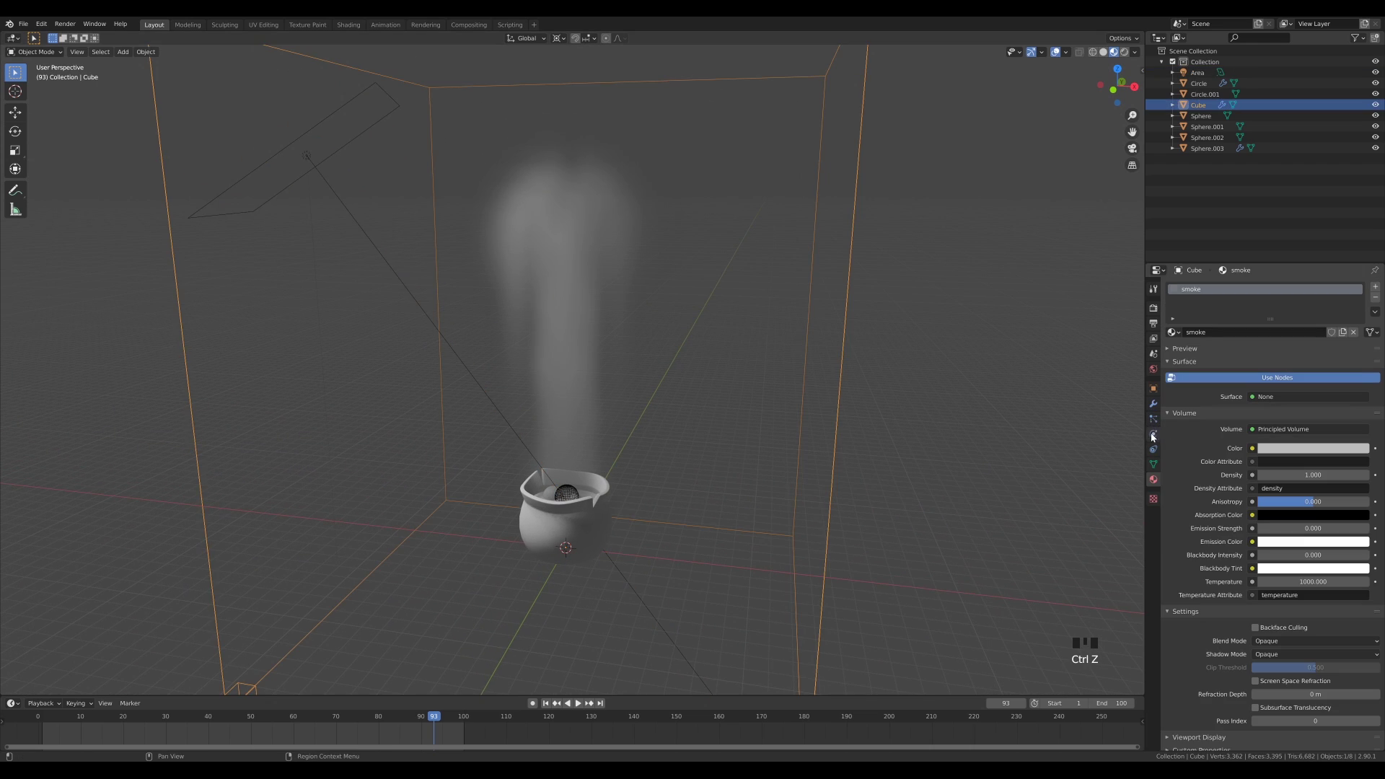
pyautogui.click(1285, 449)
pyautogui.moveTo(1360, 313); pyautogui.dragTo(1360, 289)
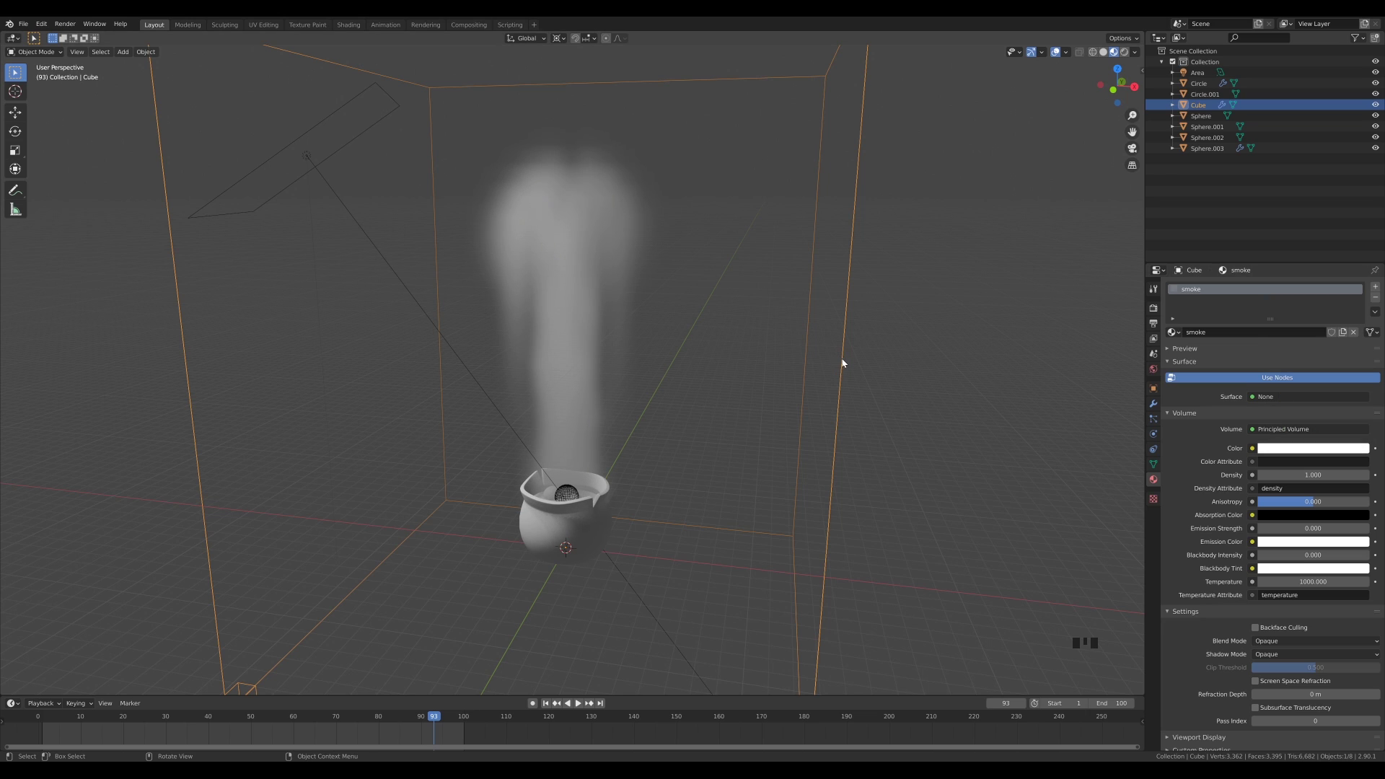
# Step: Free the domain's existing fluid bake and bake it all again with Noise enabled
pyautogui.click(1153, 432)
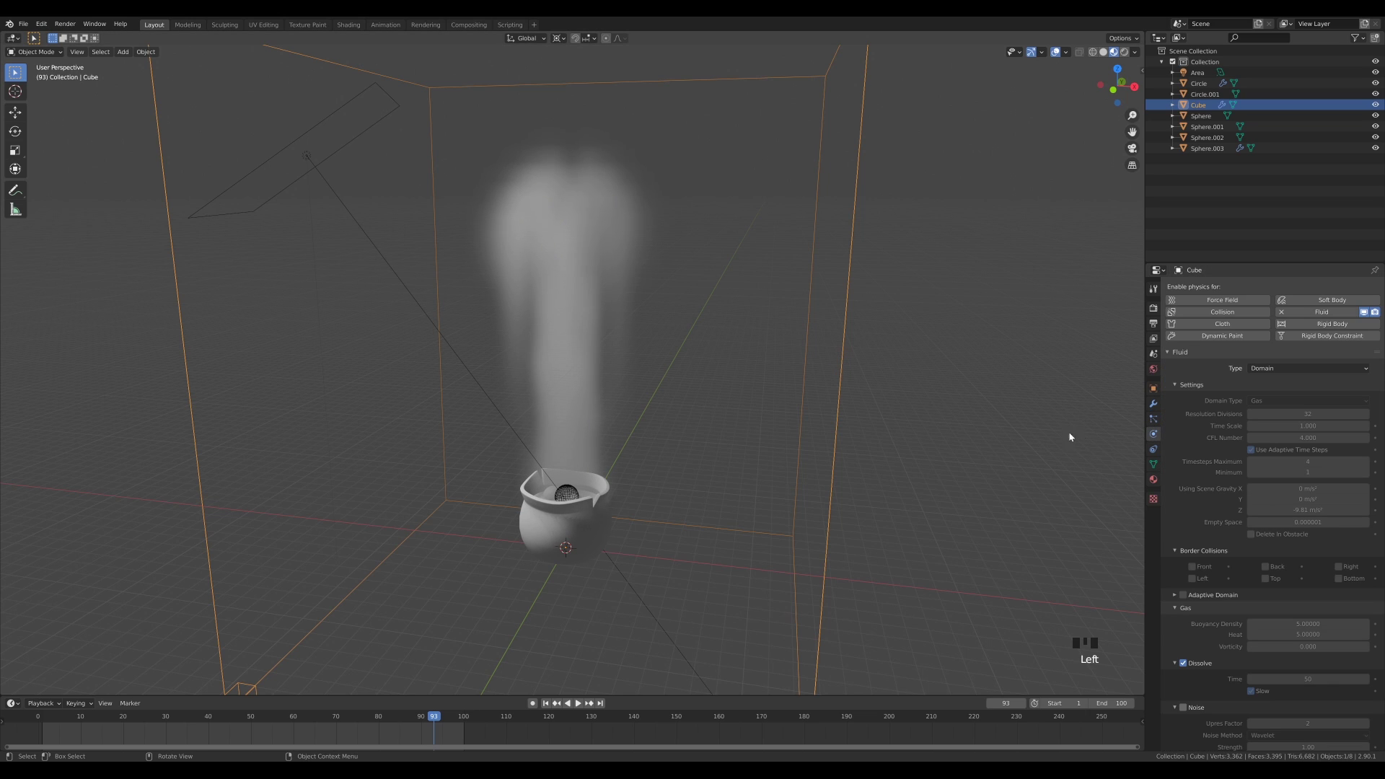
pyautogui.scroll(-12, 1204, 479)
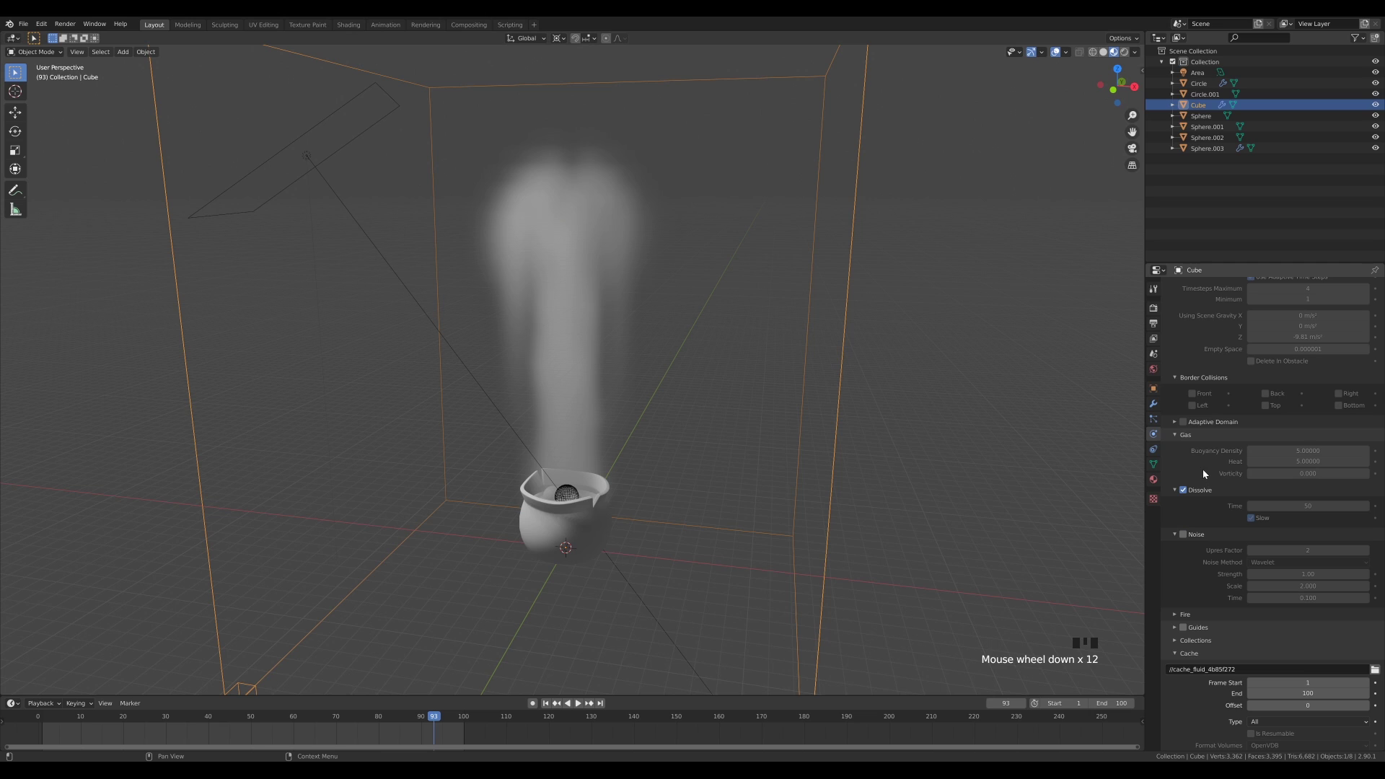
pyautogui.scroll(-8, 1186, 592)
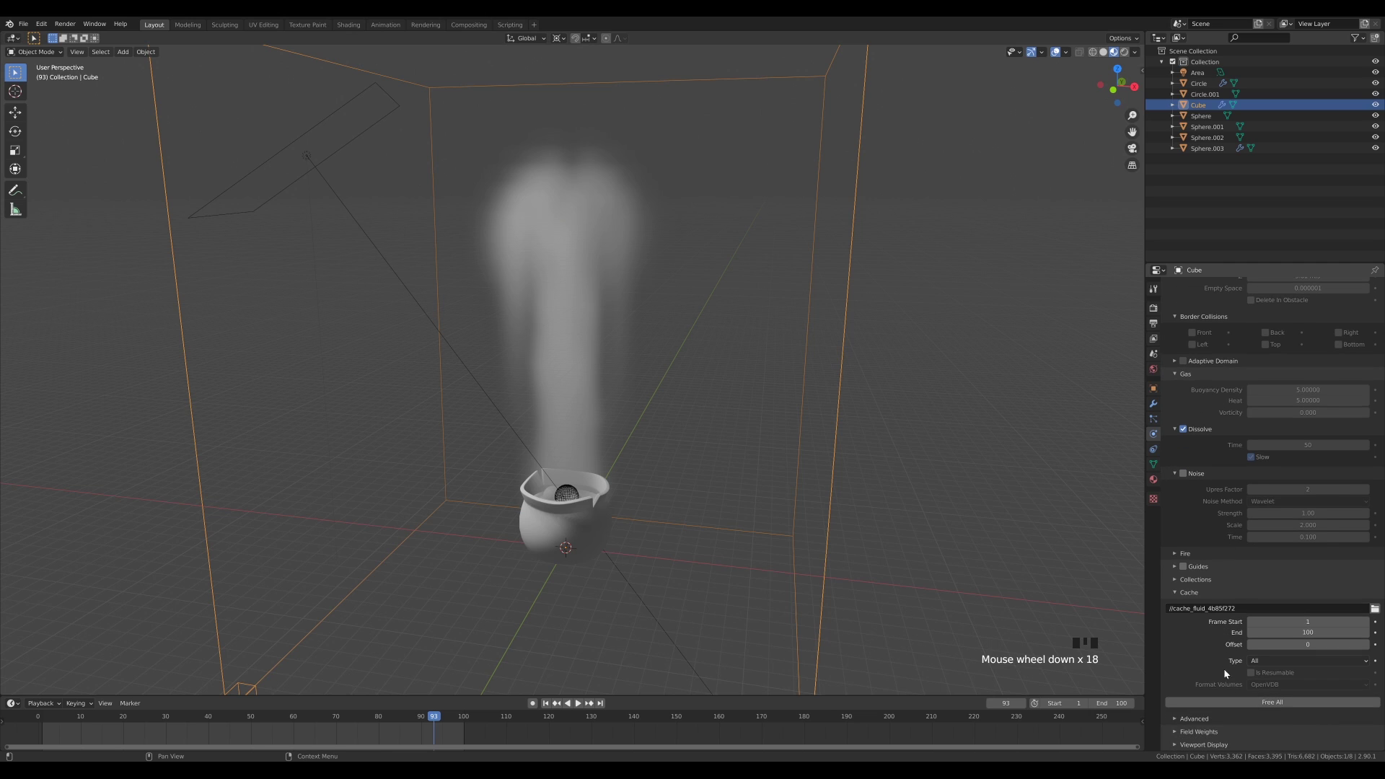
pyautogui.click(1284, 702)
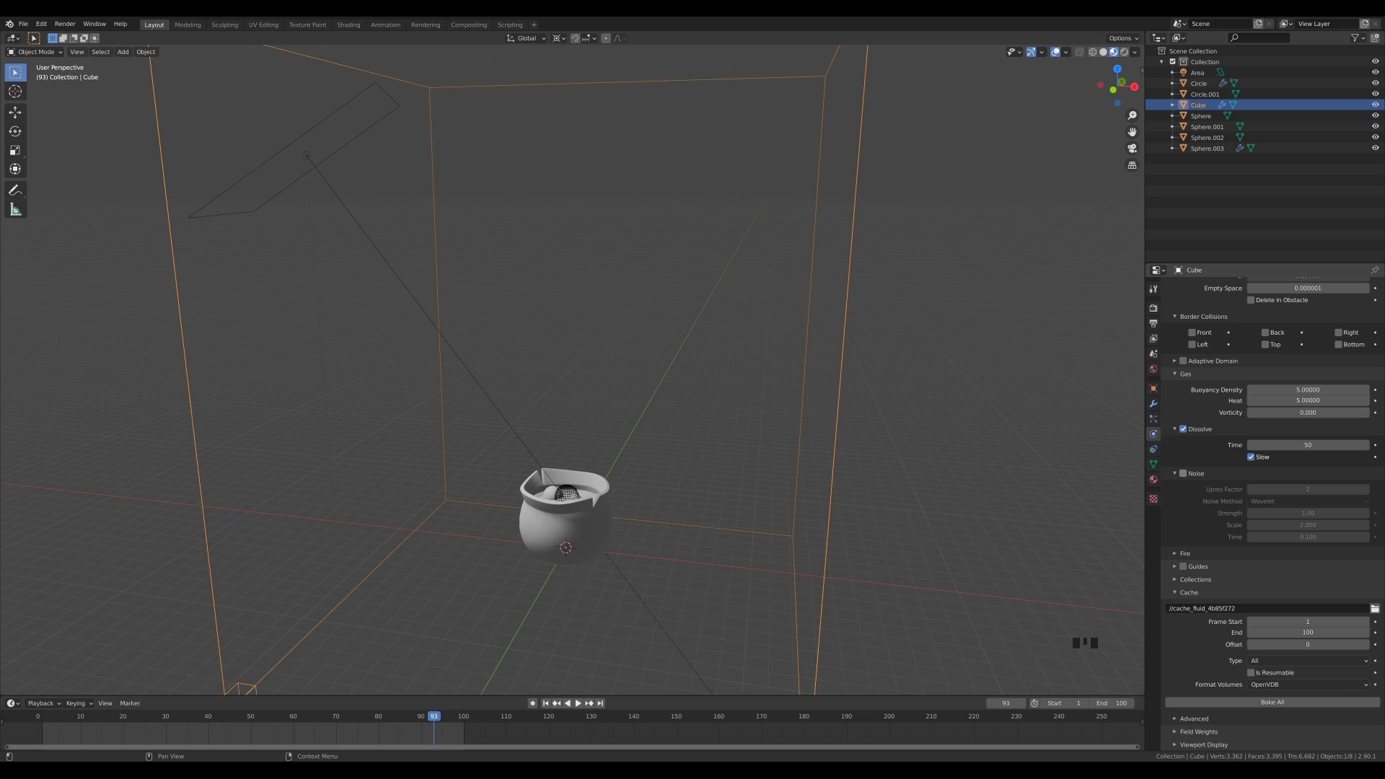
pyautogui.click(1183, 473)
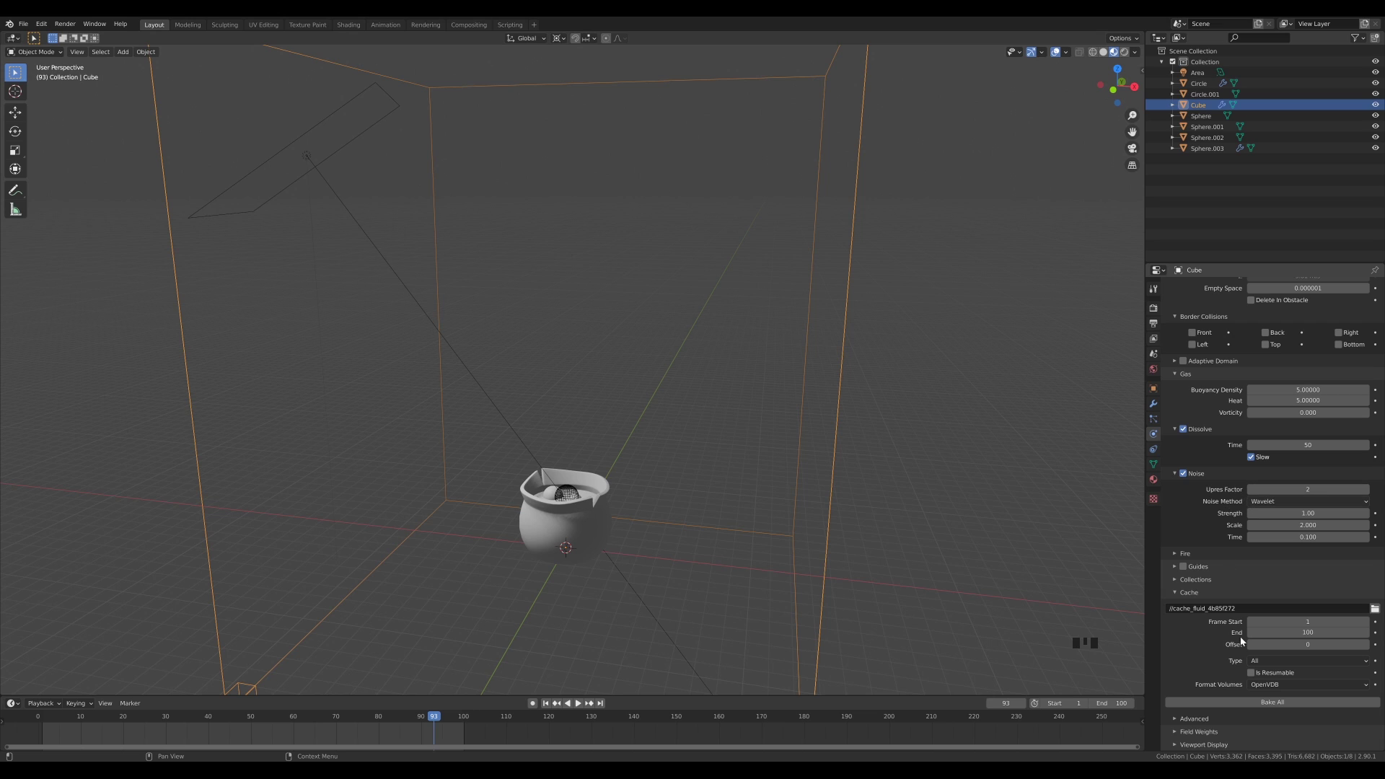
pyautogui.click(1289, 703)
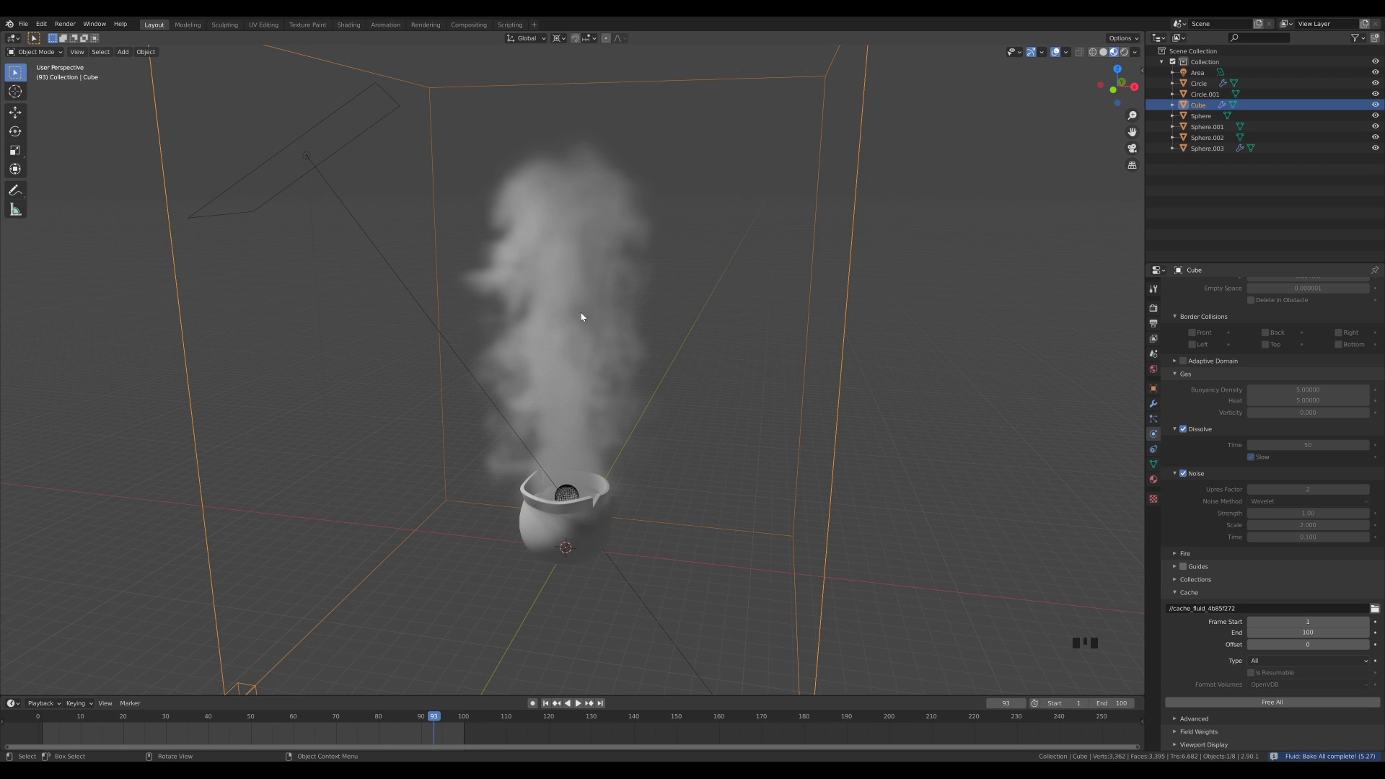
# Step: Examine the rebaked smoke above the pot from several views, scrubbing the timeline back to frame 66
pyautogui.moveTo(582, 317); pyautogui.dragTo(597, 373, button='middle')
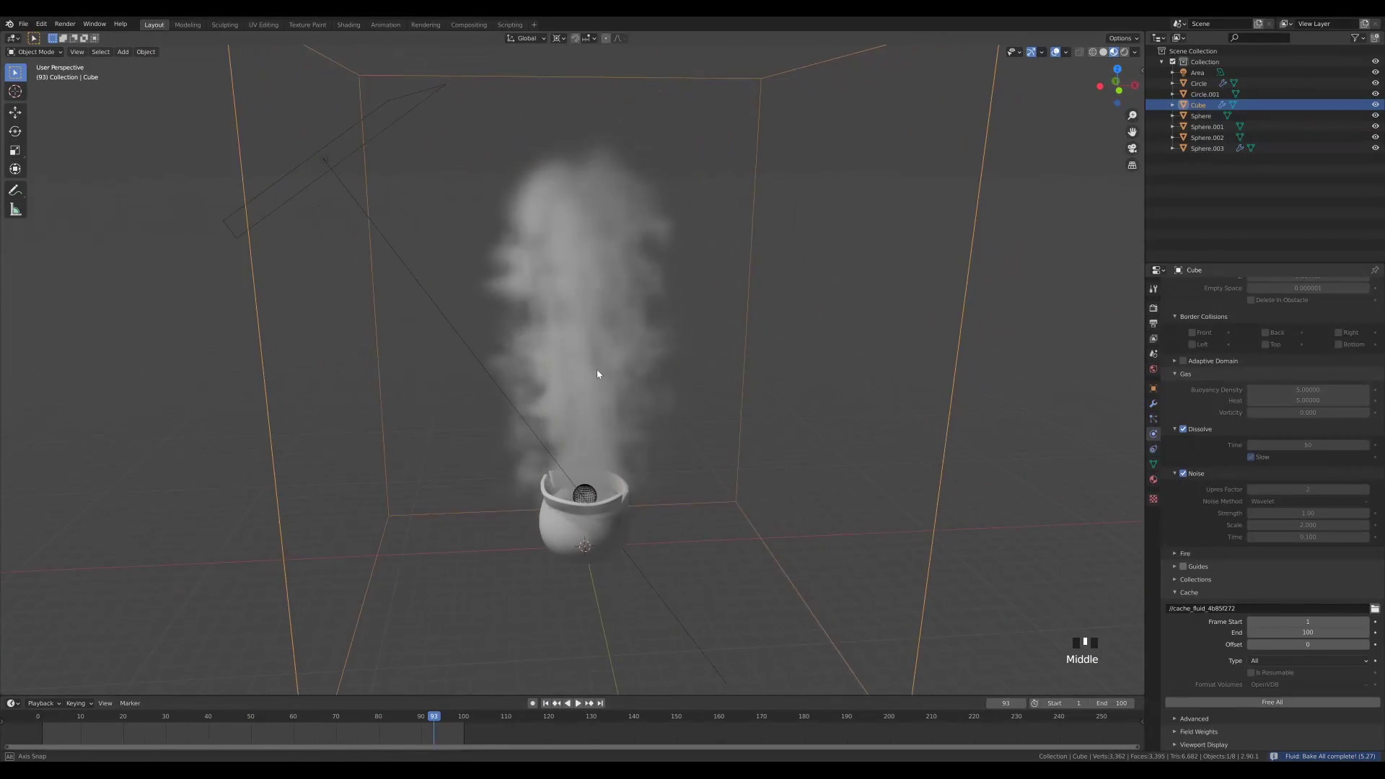
pyautogui.scroll(-1, 608, 289)
pyautogui.scroll(2, 630, 389)
pyautogui.scroll(-1, 630, 390)
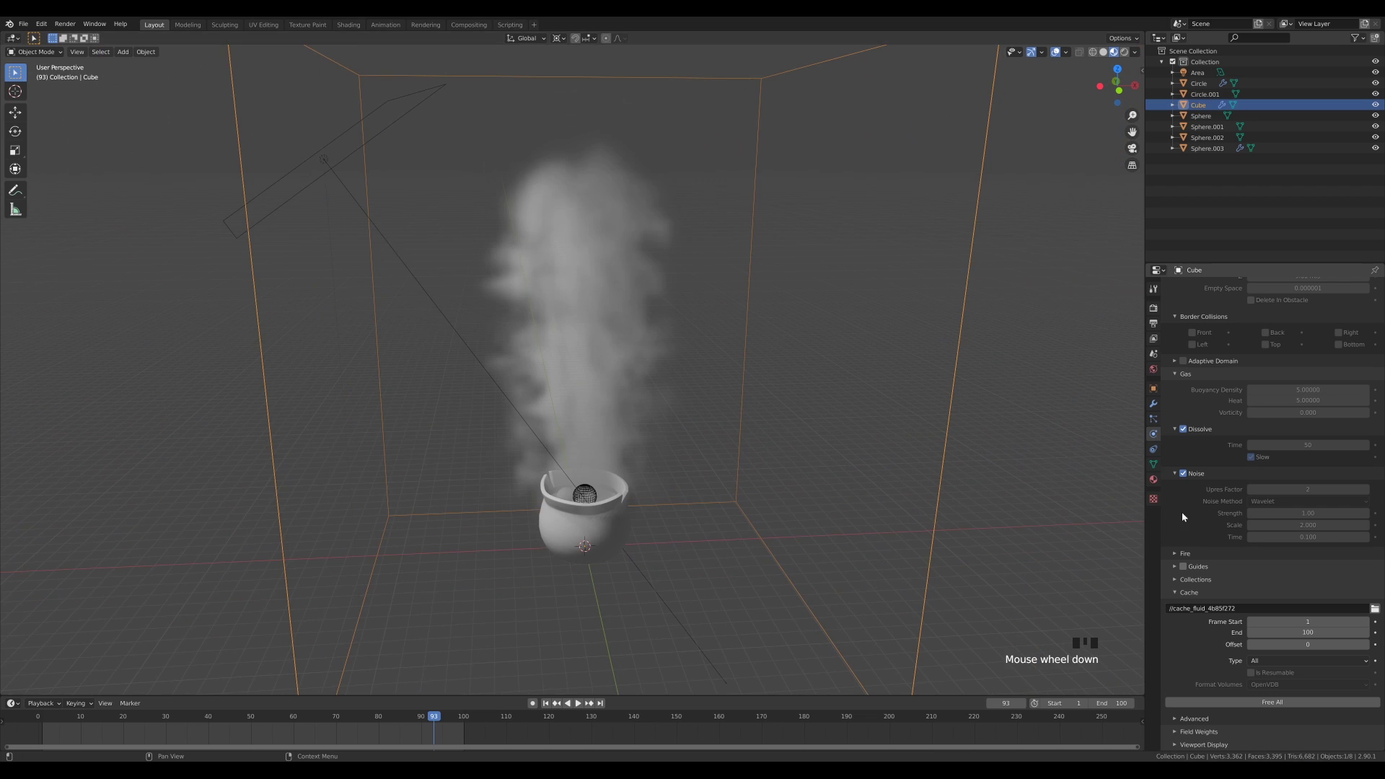
pyautogui.scroll(14, 1183, 517)
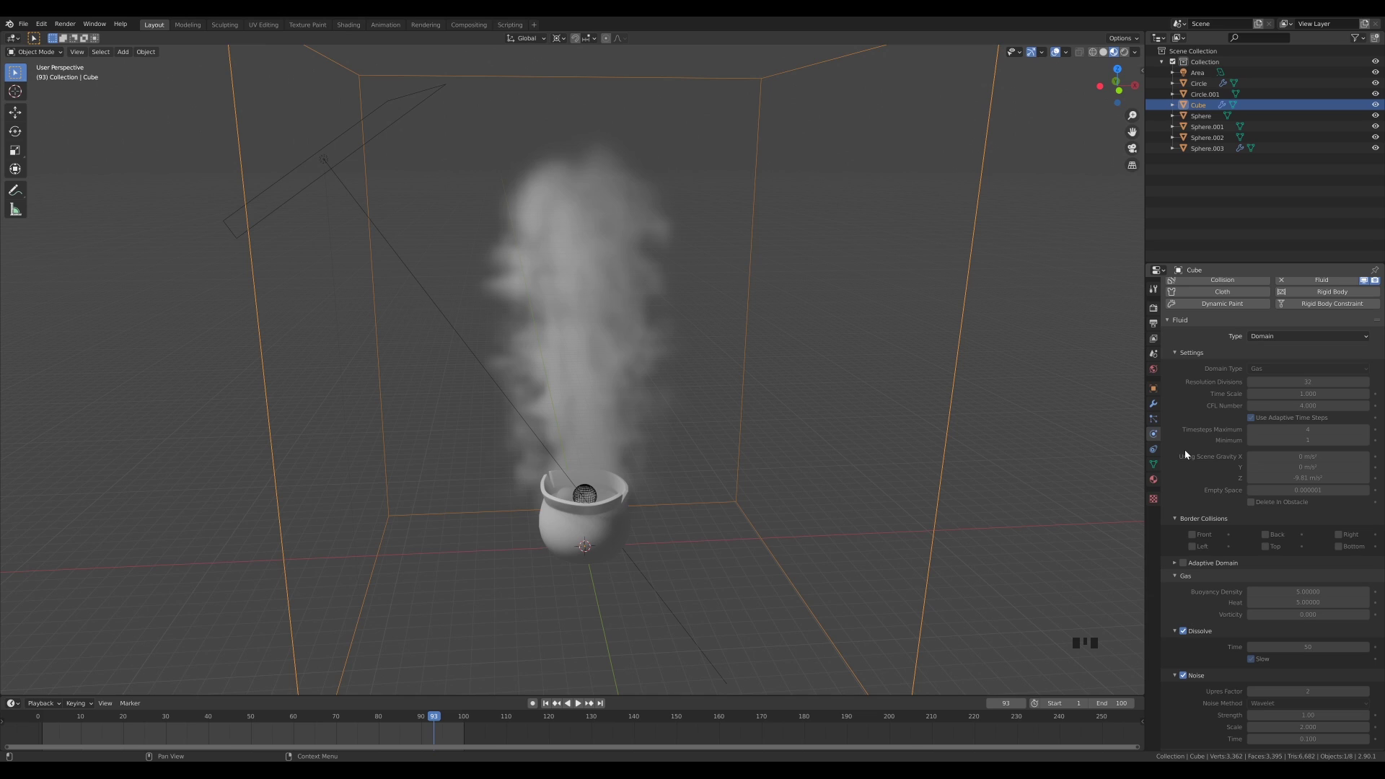
pyautogui.scroll(-2, 804, 432)
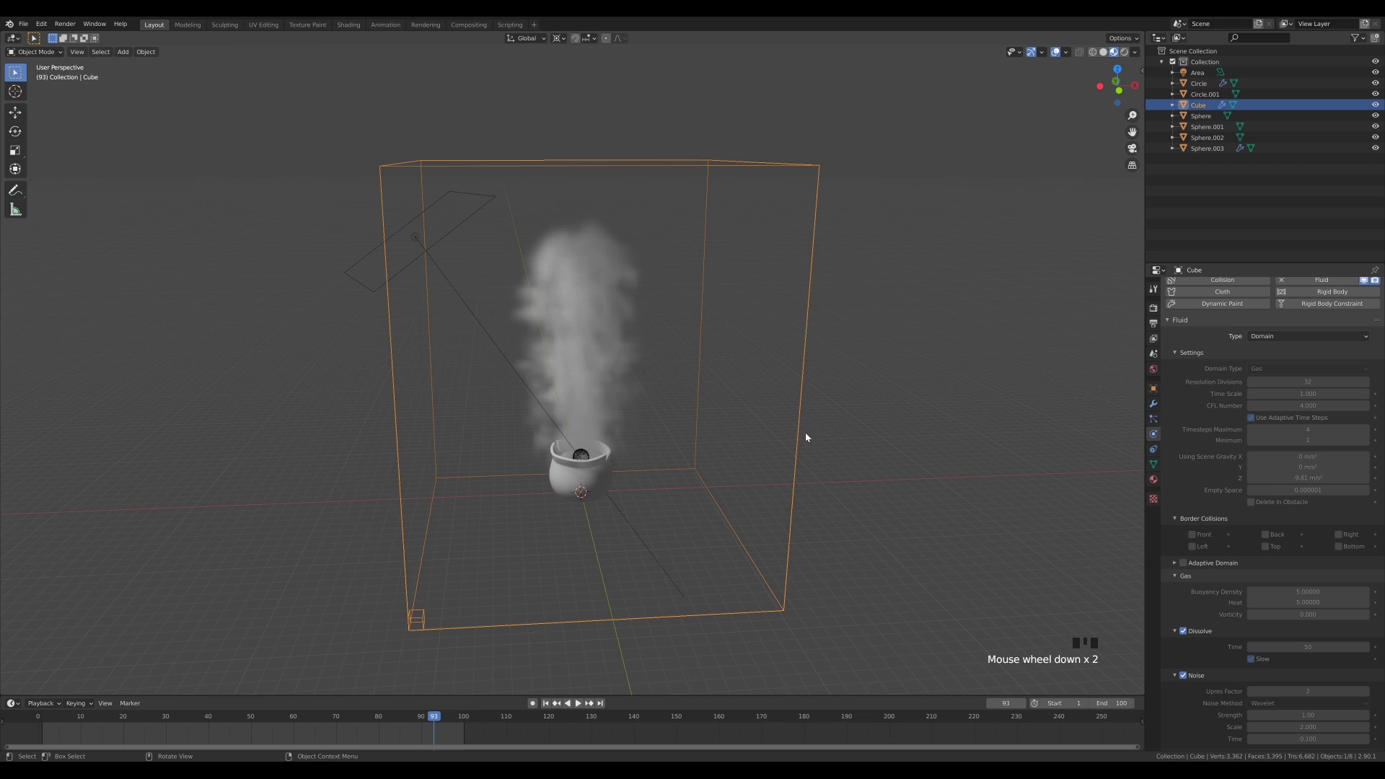
pyautogui.moveTo(432, 721); pyautogui.dragTo(320, 714)
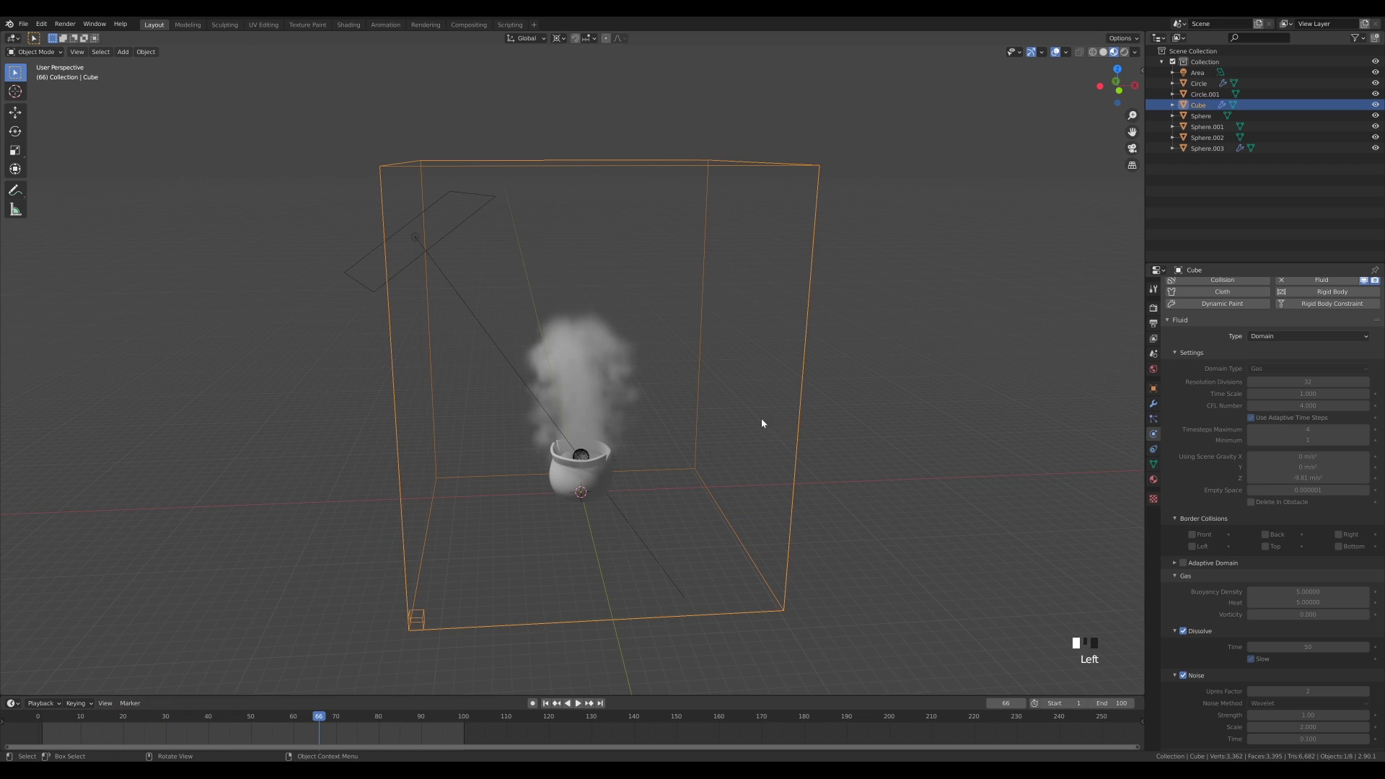
pyautogui.moveTo(760, 419); pyautogui.dragTo(720, 413, button='middle')
pyautogui.scroll(4, 678, 450)
pyautogui.keyDown('shift'); pyautogui.moveTo(612, 510); pyautogui.dragTo(665, 379, button='middle'); pyautogui.keyUp('shift')
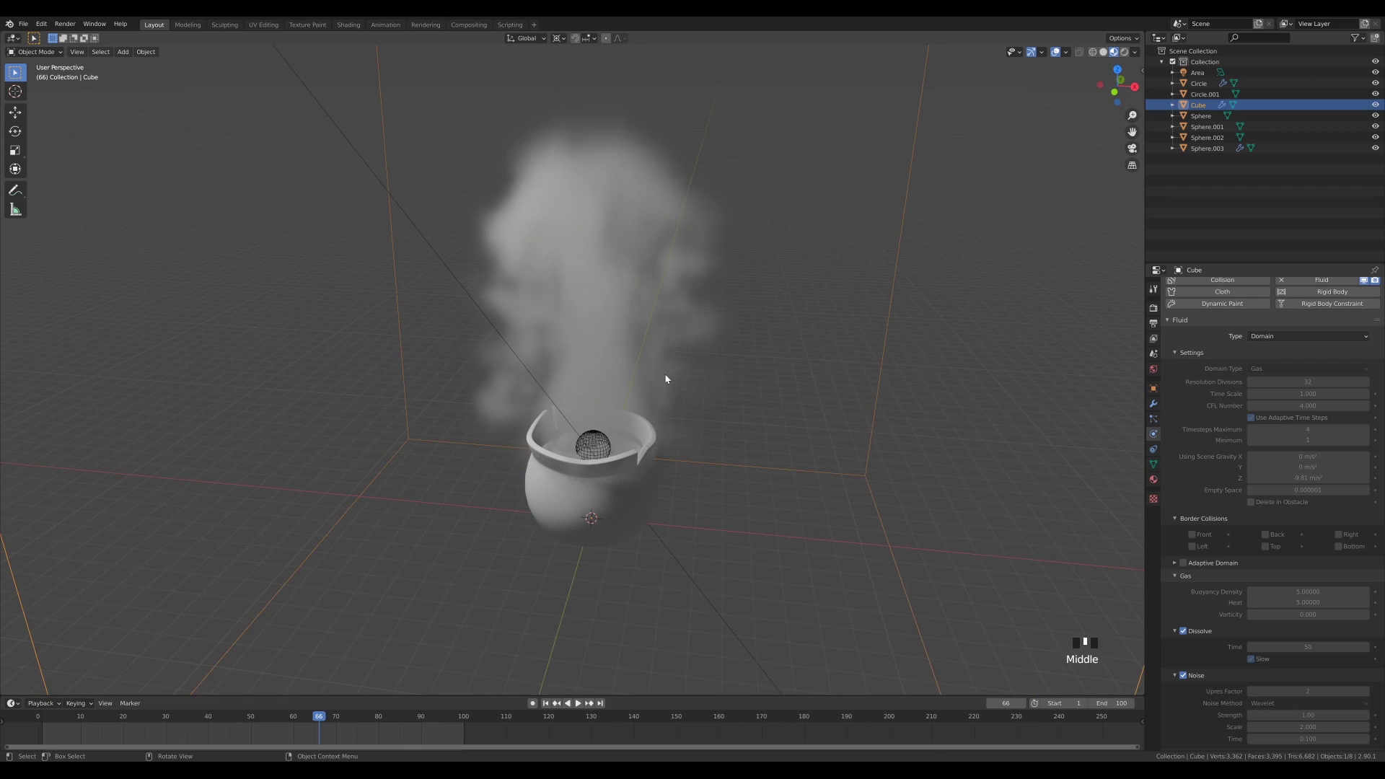
# Step: Change the pivot point so the smoke emitter sphere in the pot scales in place, shrink it to about 0.65, and apply its scale
pyautogui.click(602, 446)
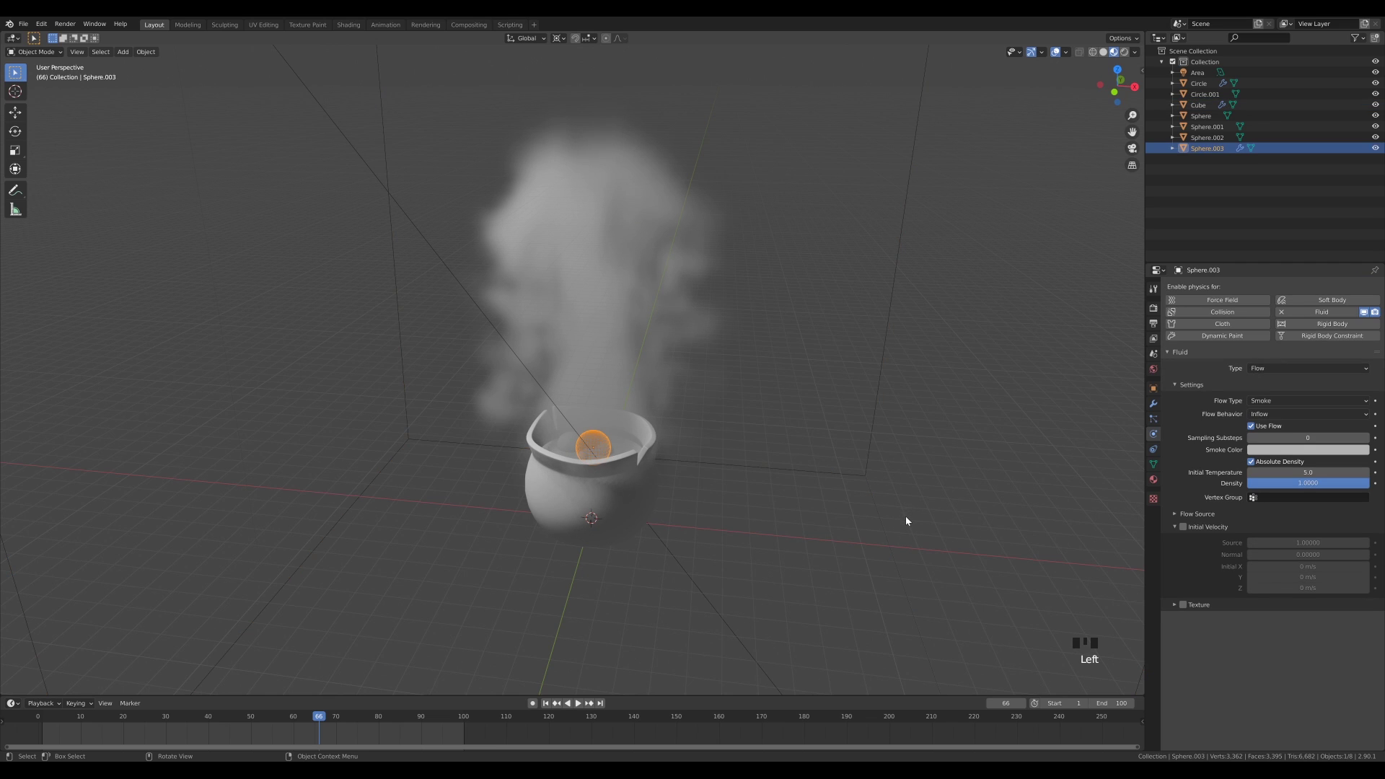
pyautogui.press('s')
pyautogui.rightClick(858, 532)
pyautogui.press('.')
pyautogui.click(699, 371)
pyautogui.press('s')
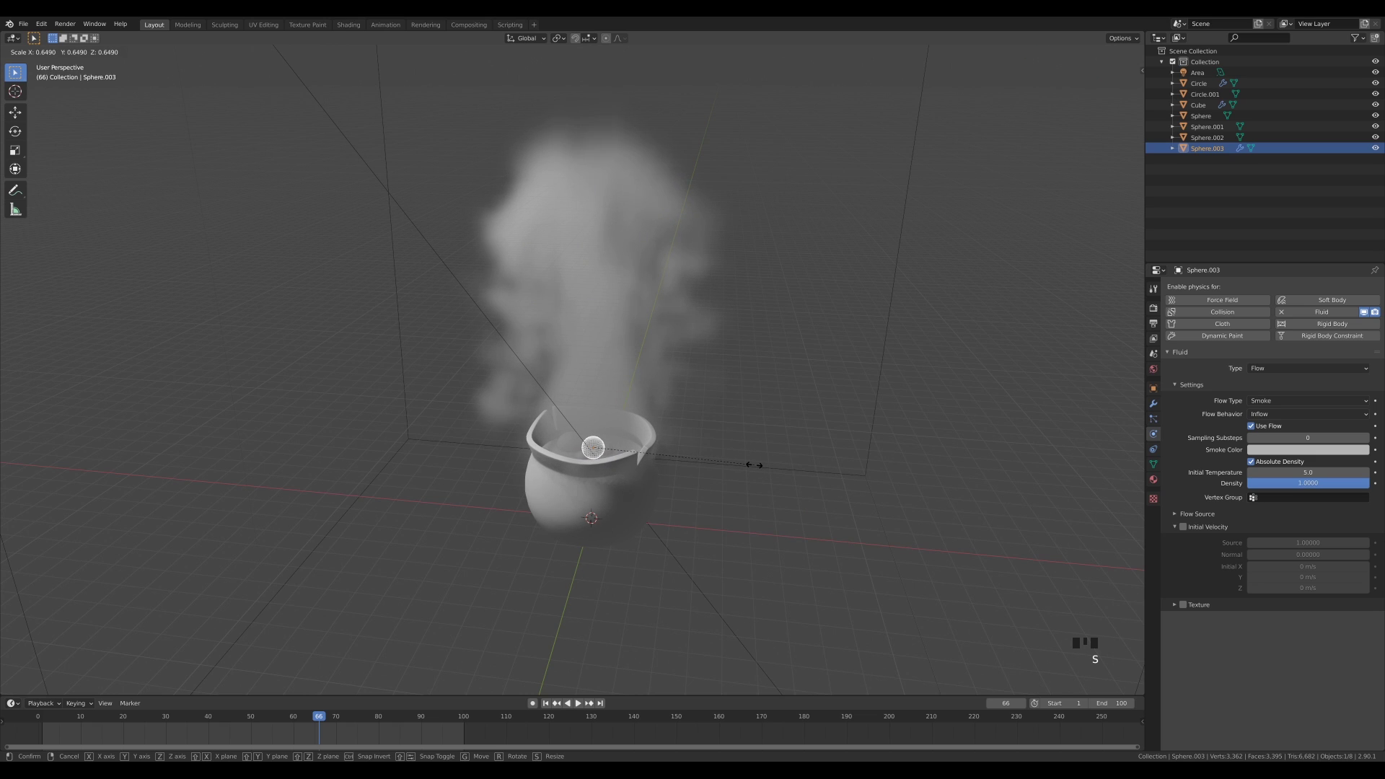
pyautogui.click(754, 464)
pyautogui.hotkey('ctrl', 'a')
pyautogui.click(754, 464)
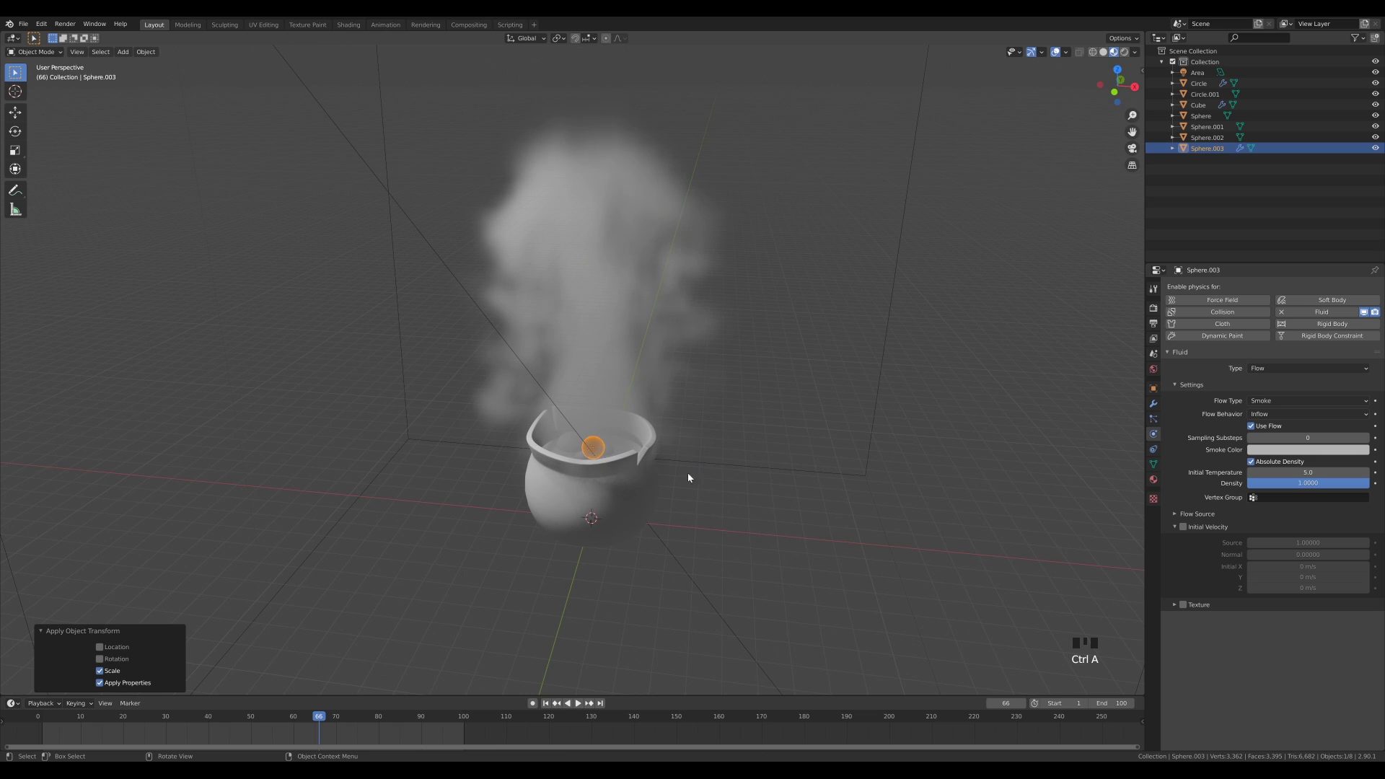
# Step: Add a Wind force field at the world origin beneath the pot
pyautogui.click(870, 431)
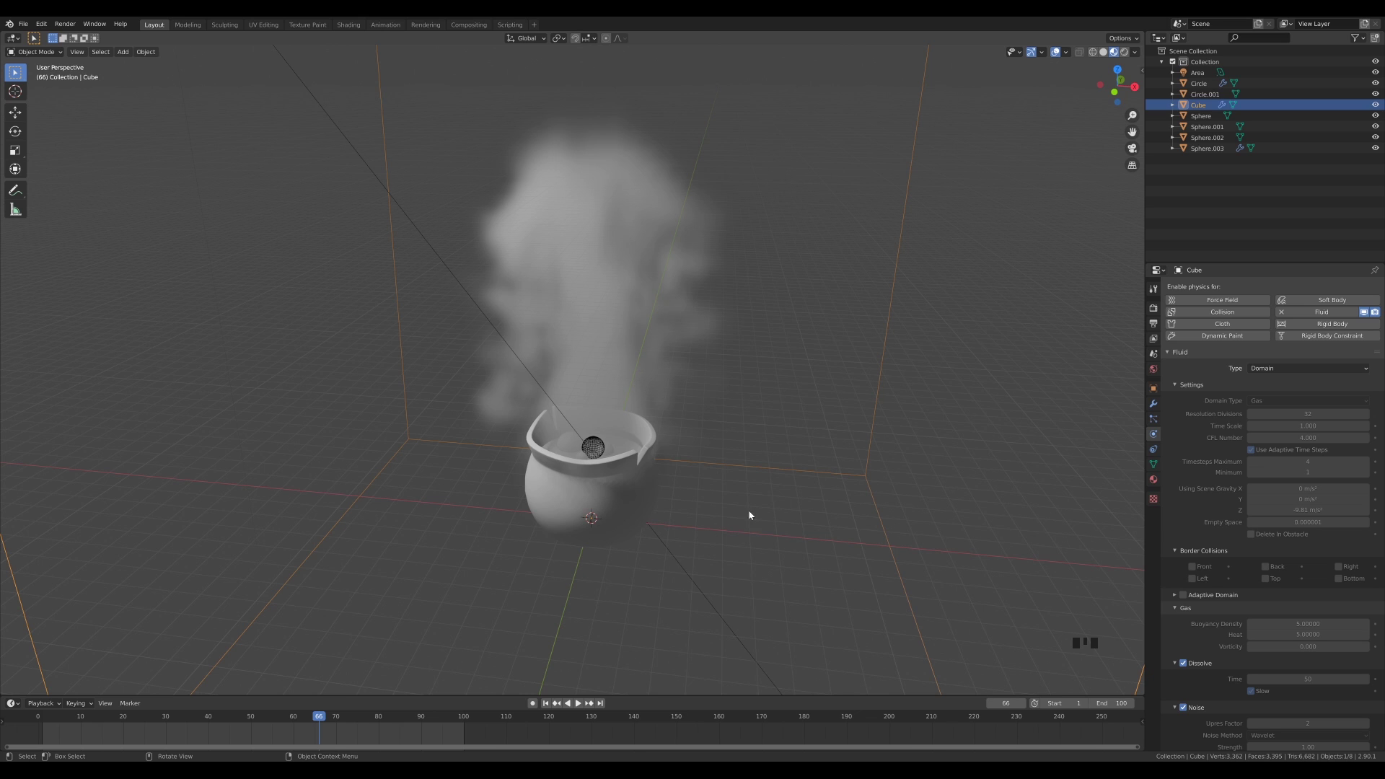
pyautogui.scroll(-3, 760, 508)
pyautogui.hotkey('shift', 'a')
pyautogui.moveTo(745, 490)
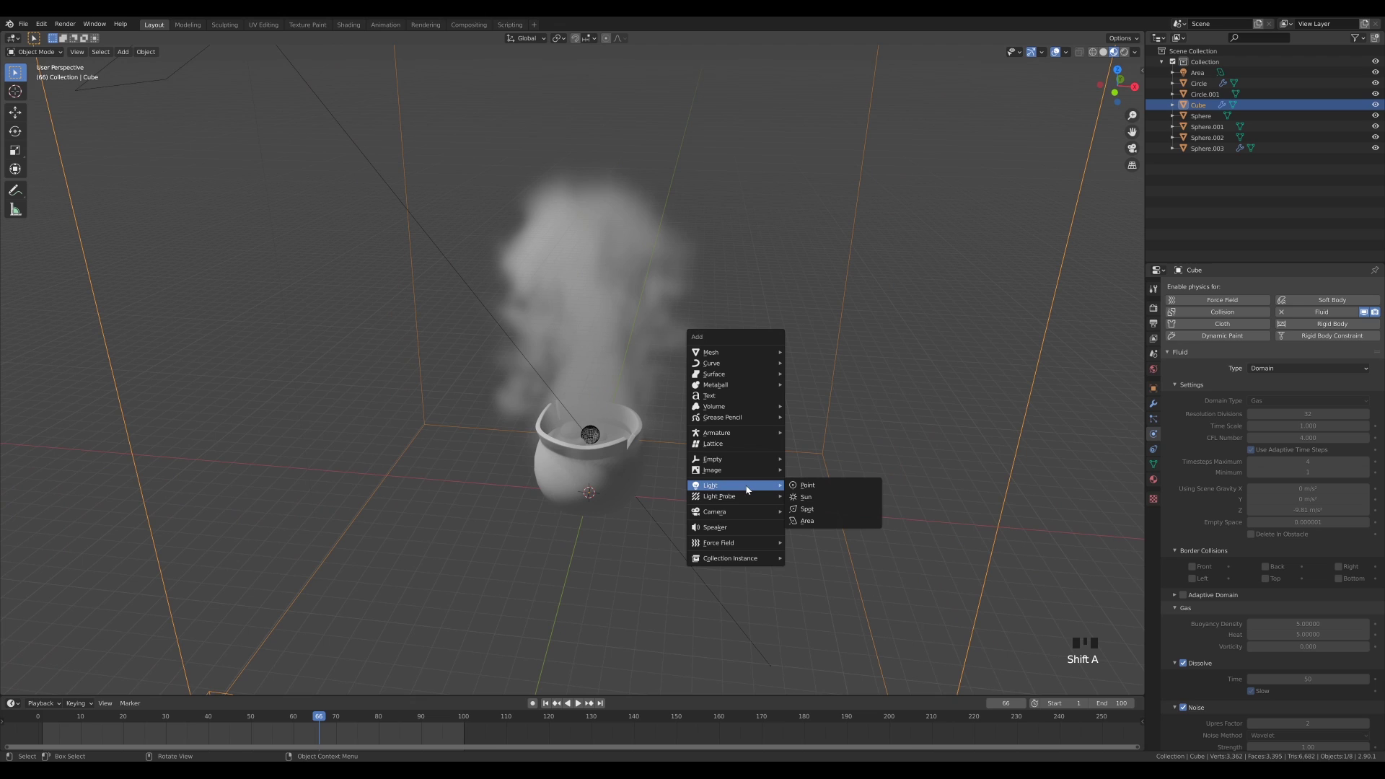
pyautogui.moveTo(724, 547)
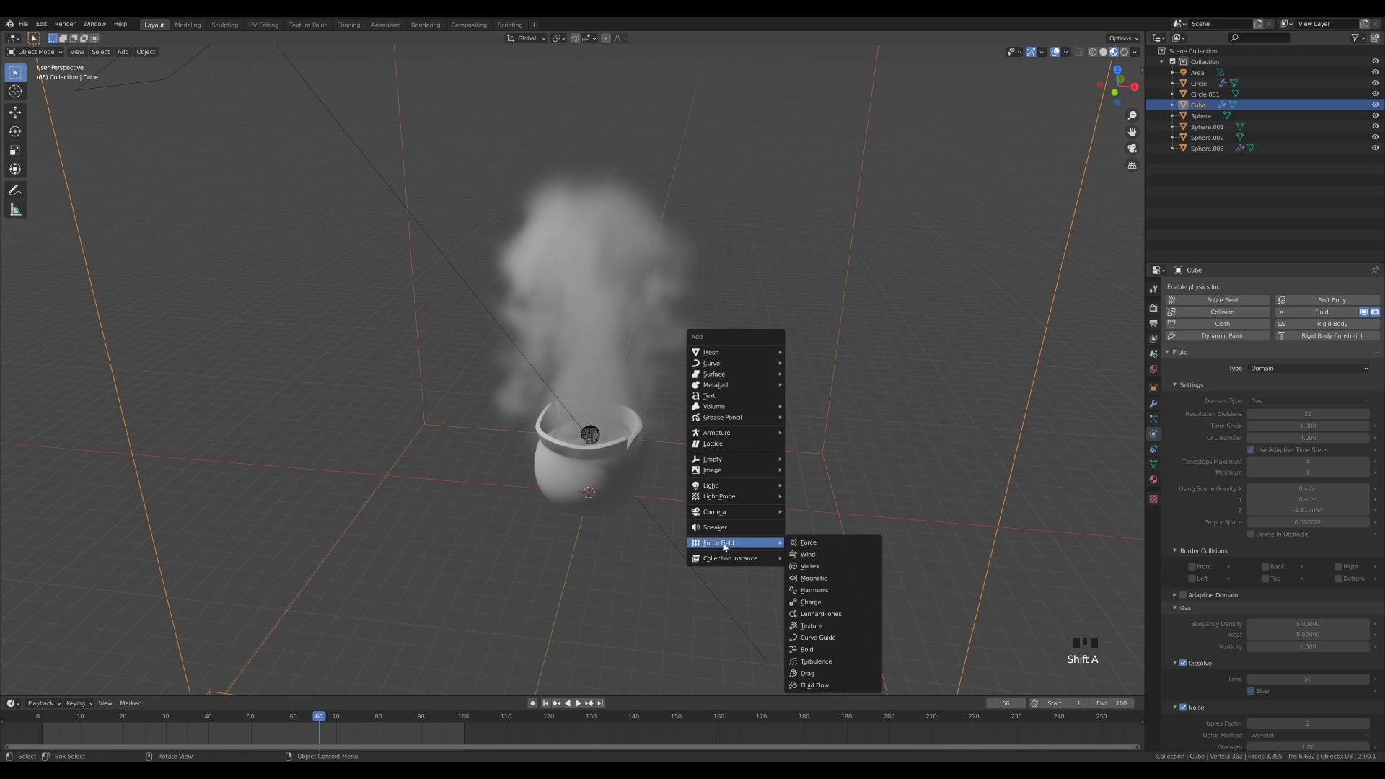
pyautogui.click(824, 557)
pyautogui.scroll(-2, 648, 522)
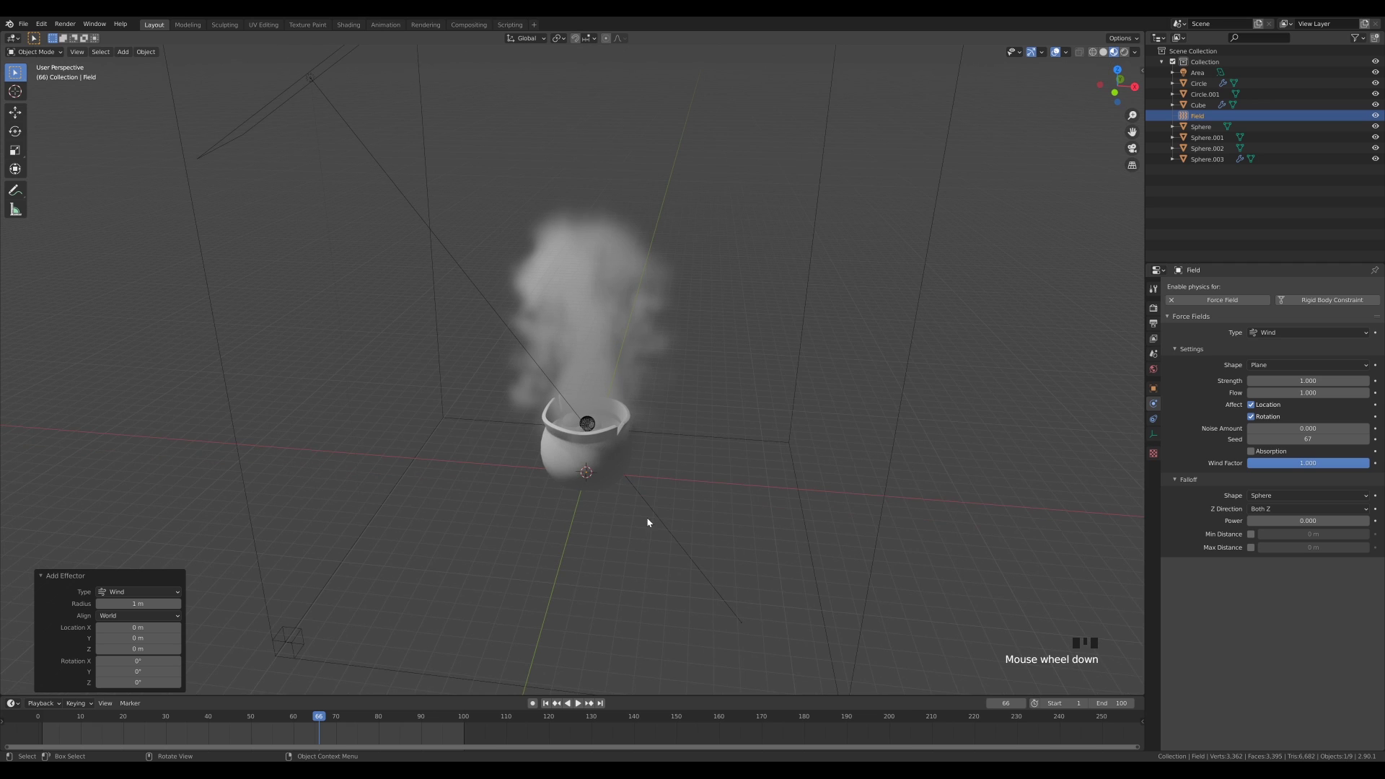
# Step: Raise the wind field about 10.4 m along Z and rotate it -90° about the global Y axis
pyautogui.press('g')
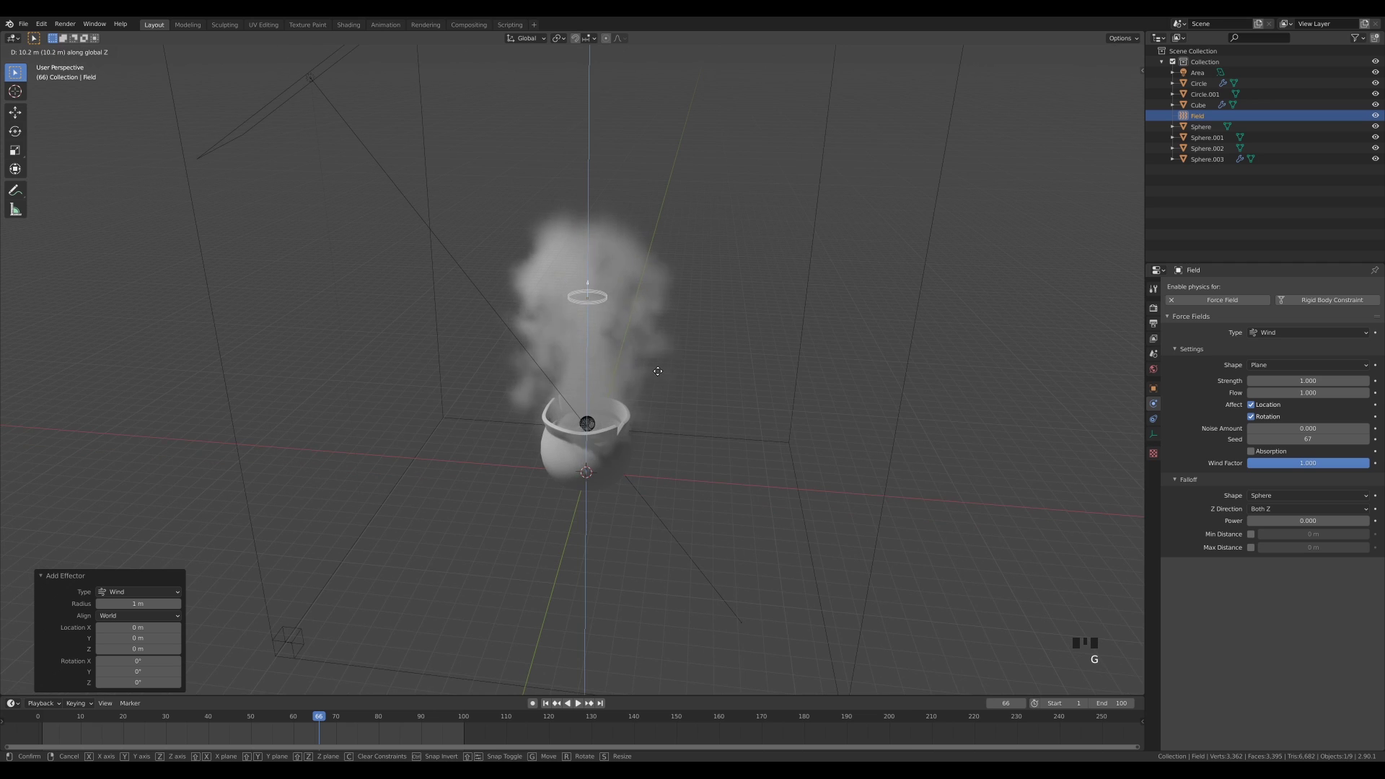
pyautogui.click(657, 370)
pyautogui.moveTo(658, 370); pyautogui.dragTo(633, 232, button='middle')
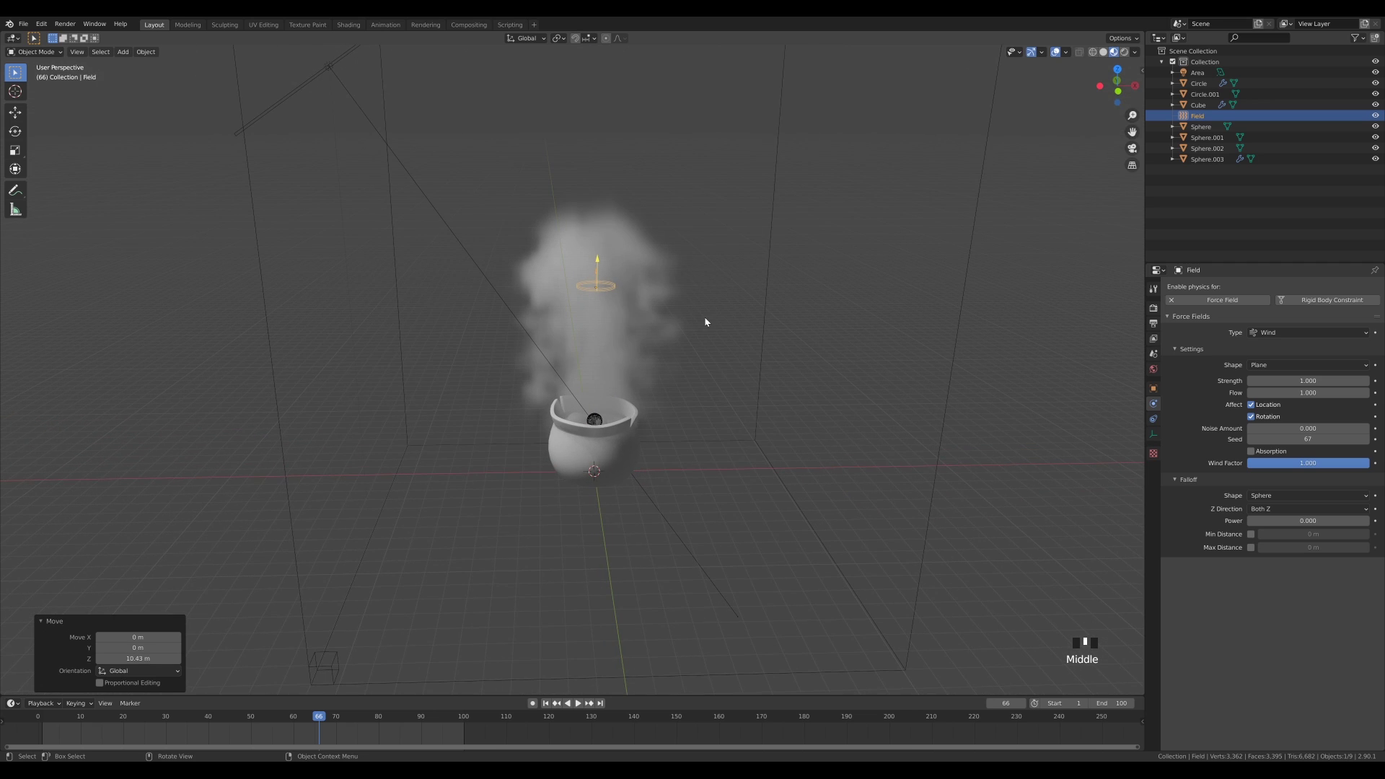
pyautogui.write('ry90')
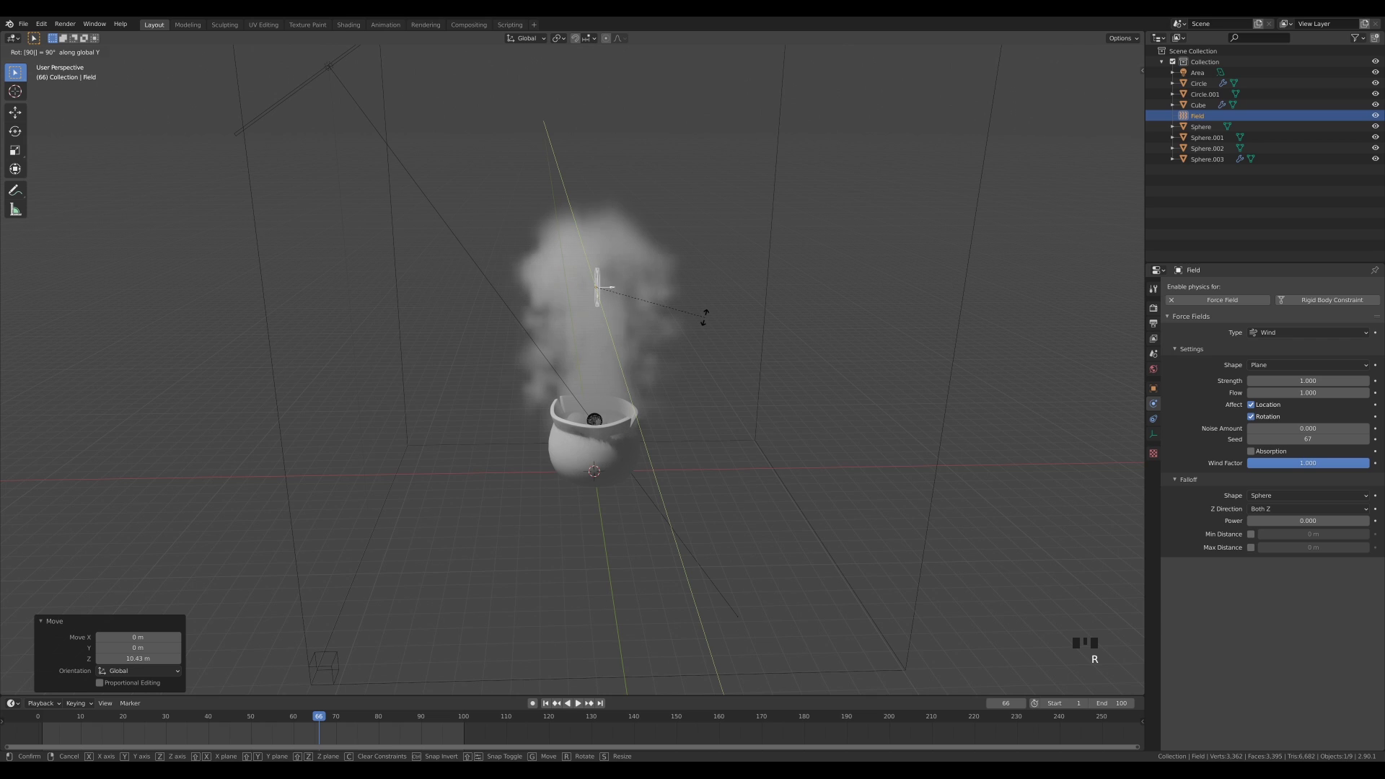
pyautogui.click(703, 317)
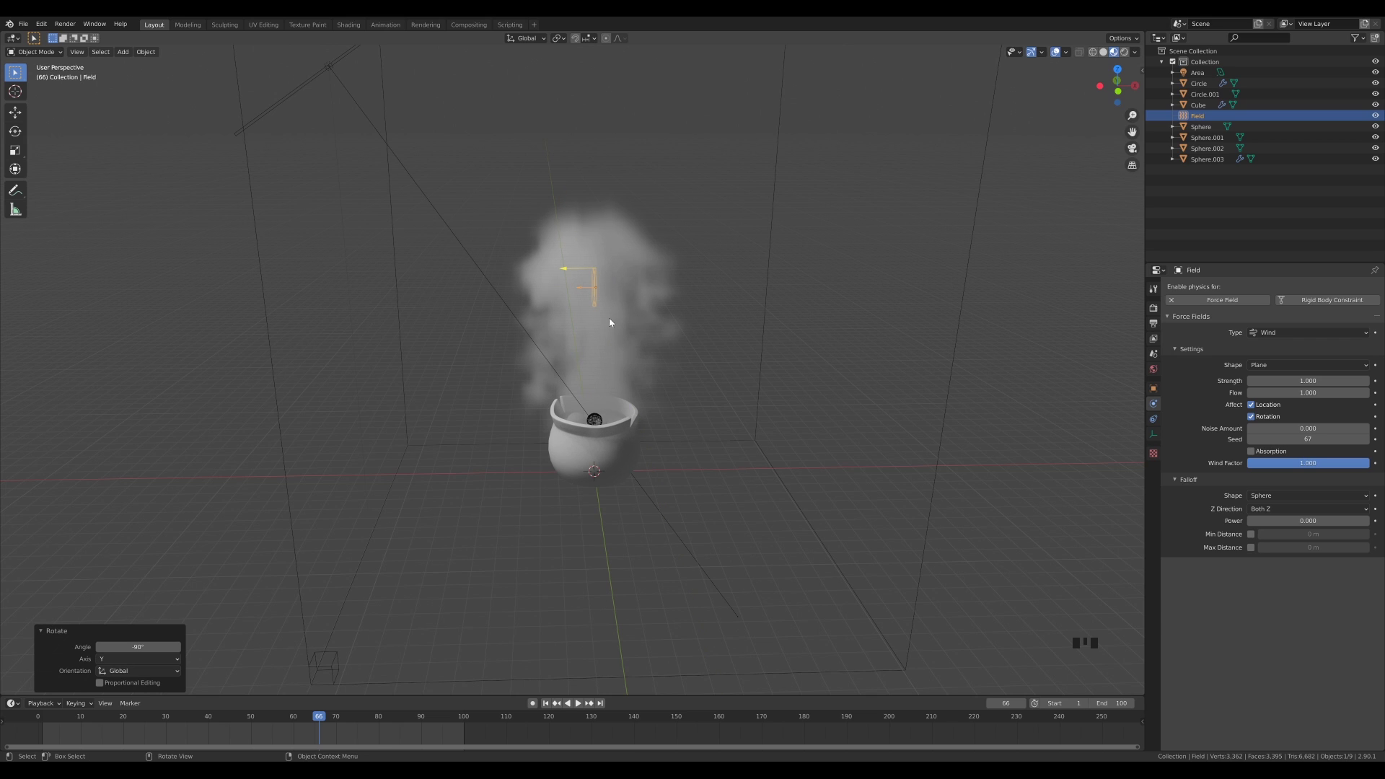
pyautogui.scroll(2, 703, 344)
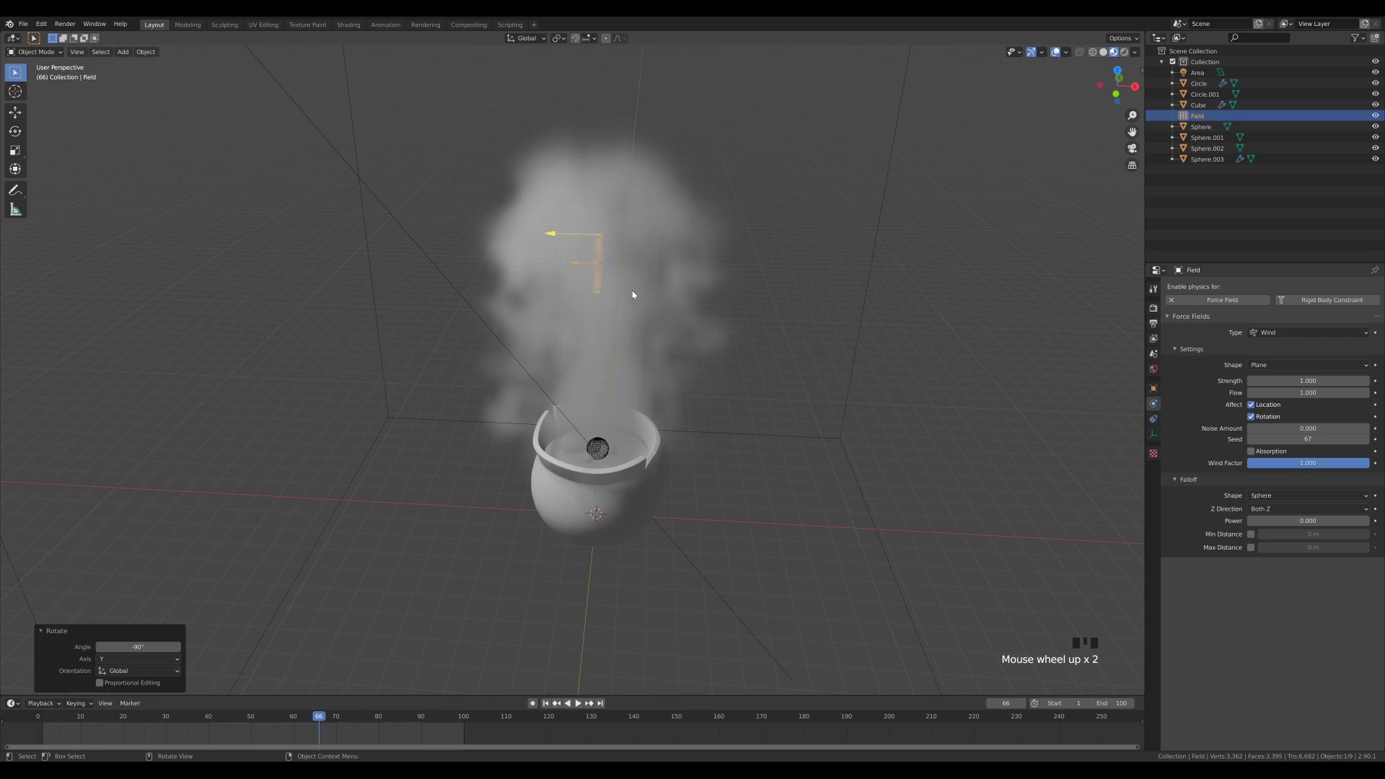
# Step: Set the wind's strength to 5 and move the field about 4.2 m along X, to the side of the smoke
pyautogui.click(1305, 380)
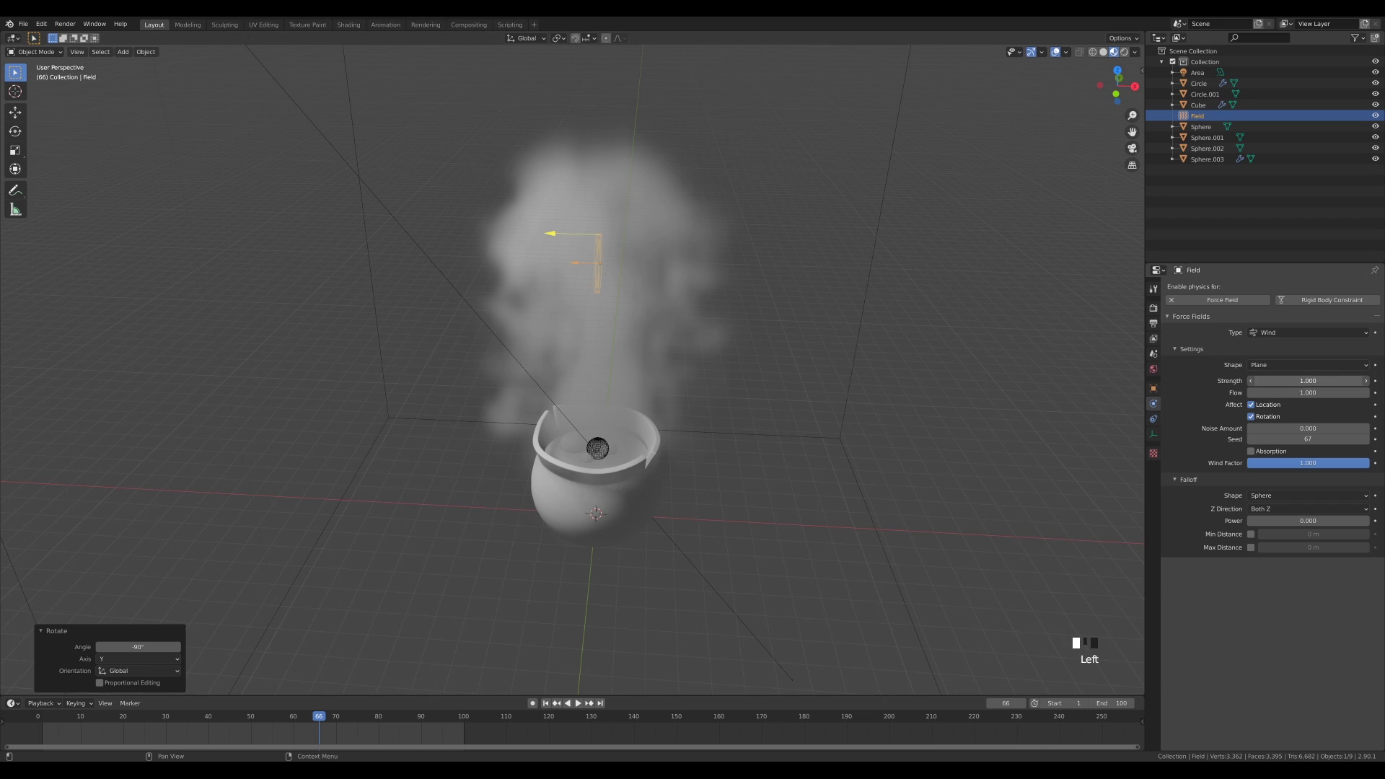
pyautogui.write('5')
pyautogui.press('Return')
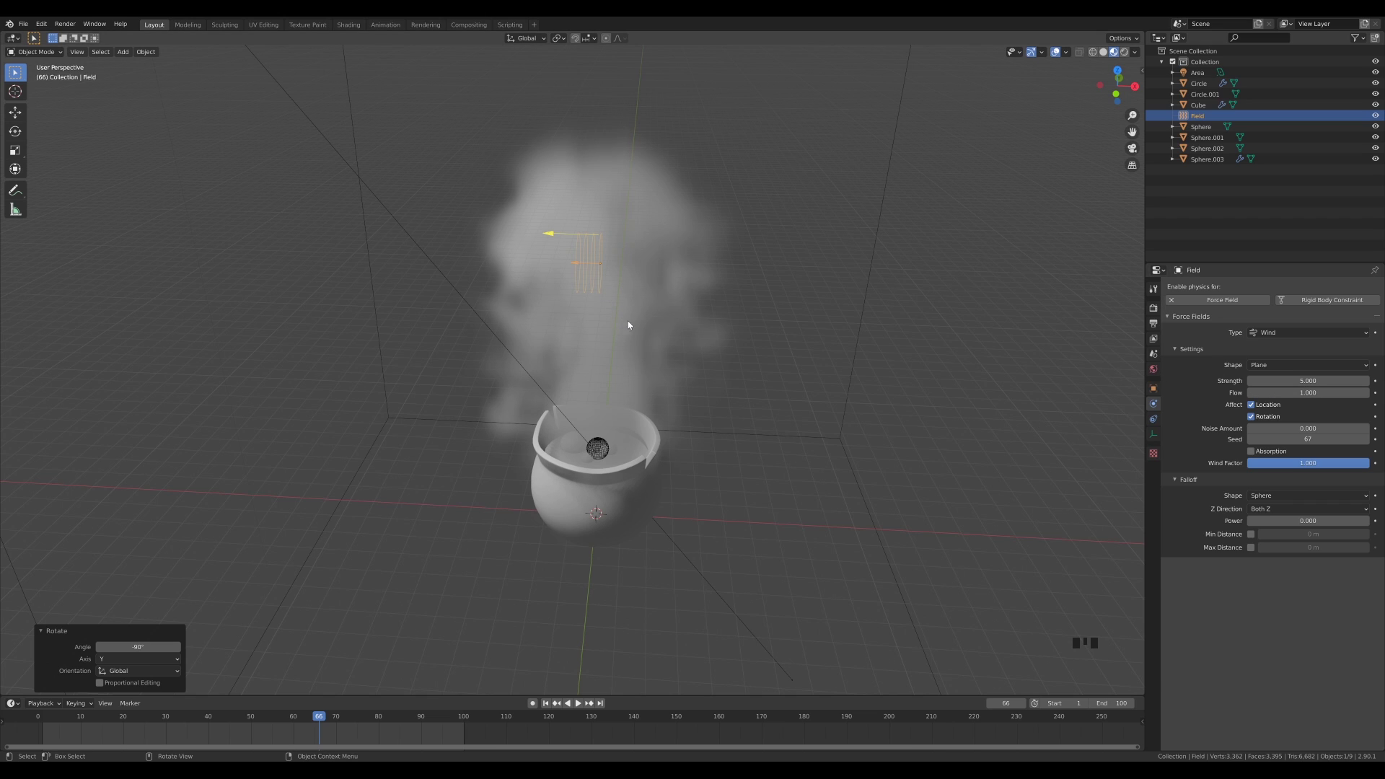
pyautogui.press('g')
pyautogui.press('y')
pyautogui.press('x')
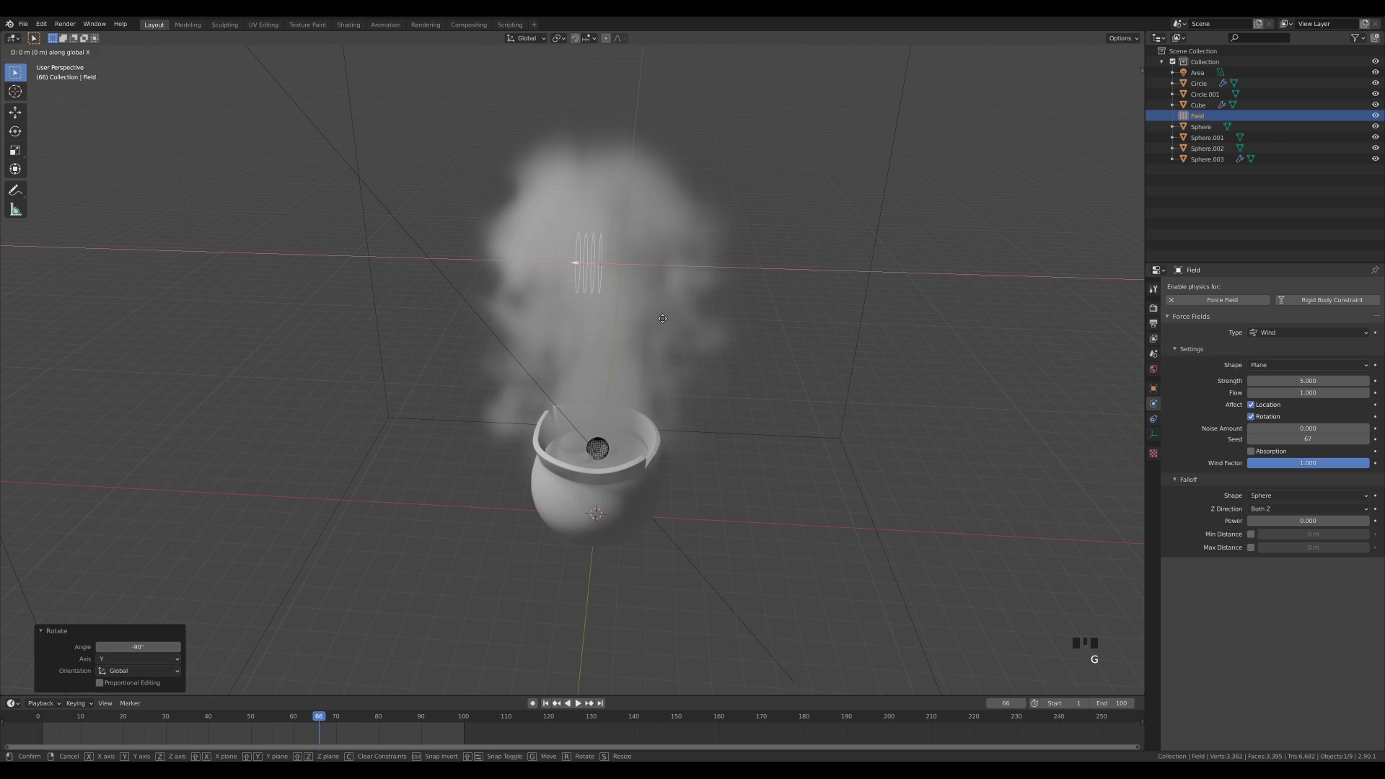
pyautogui.click(790, 323)
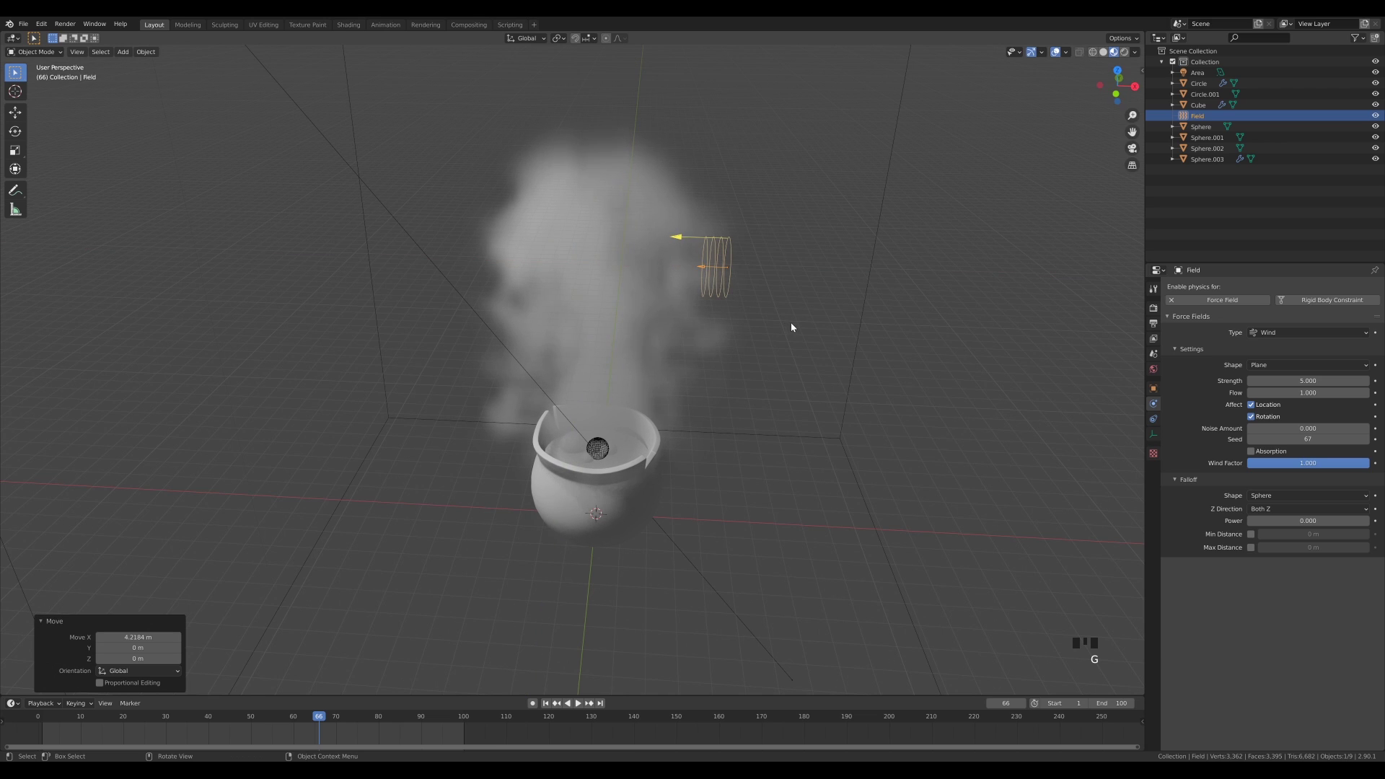
# Step: Free the smoke domain's fluid bake, bake it all again with the wind, and scrub the timeline to frame 83
pyautogui.click(855, 347)
pyautogui.scroll(-14, 1245, 531)
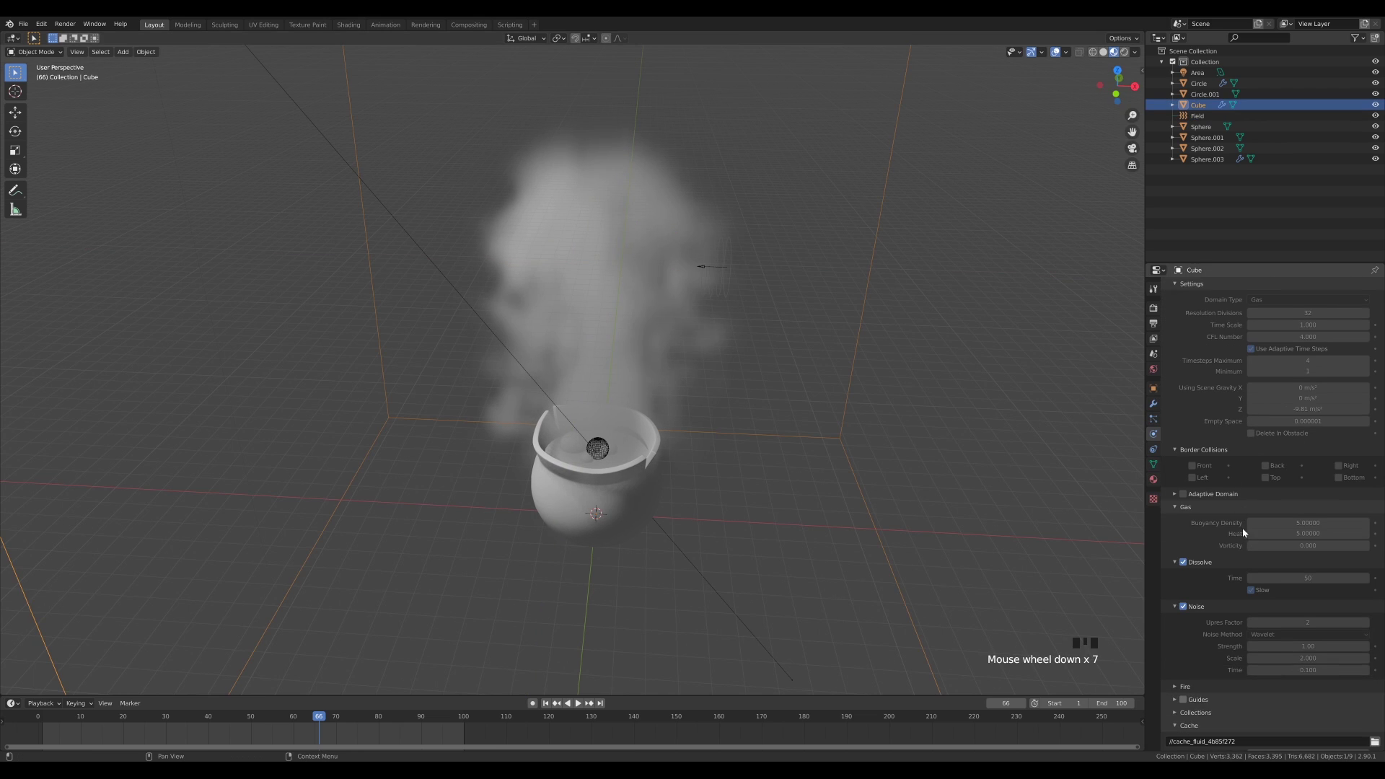
pyautogui.click(1291, 737)
pyautogui.click(1291, 737)
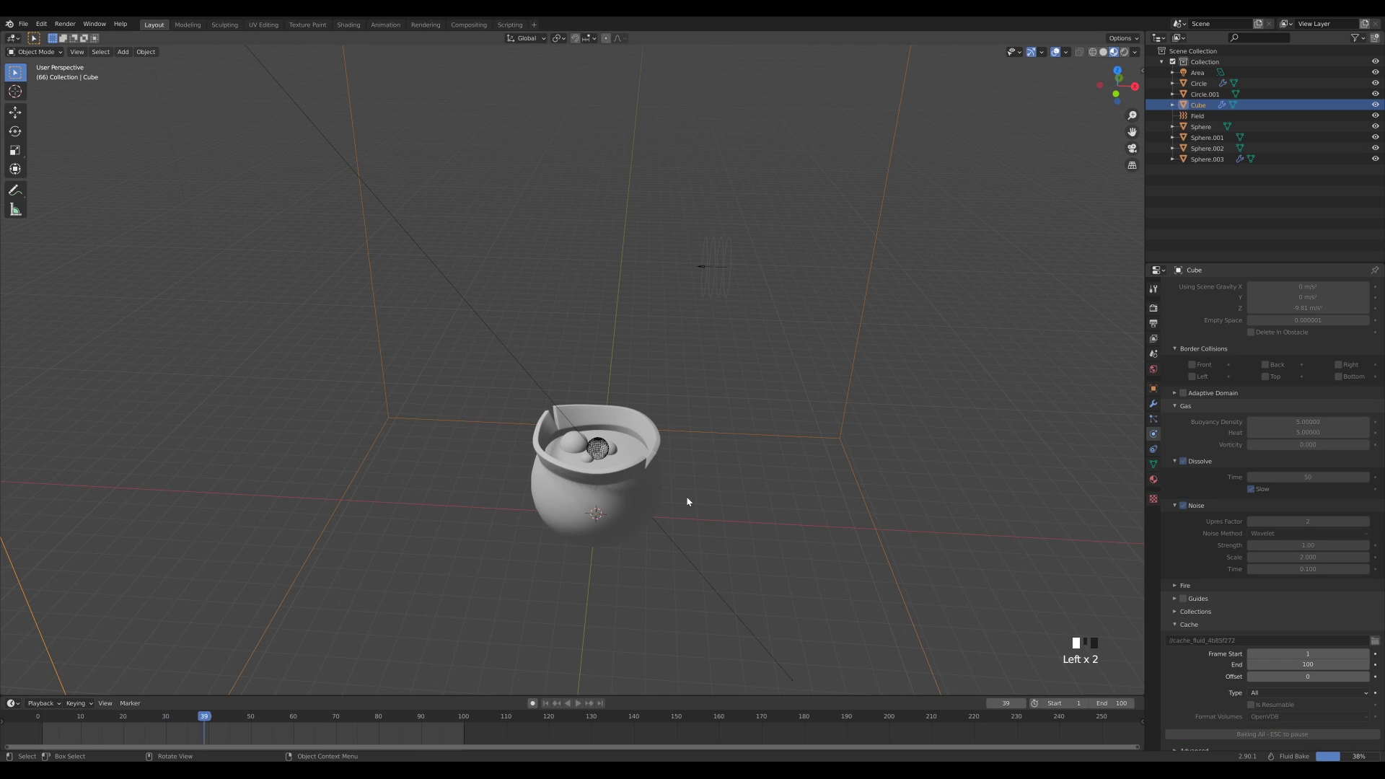
pyautogui.moveTo(317, 725); pyautogui.dragTo(390, 723)
pyautogui.moveTo(649, 466)
pyautogui.mouseDown(button='middle')
pyautogui.moveTo(522, 431)
pyautogui.moveTo(655, 445)
pyautogui.mouseUp(button='middle')
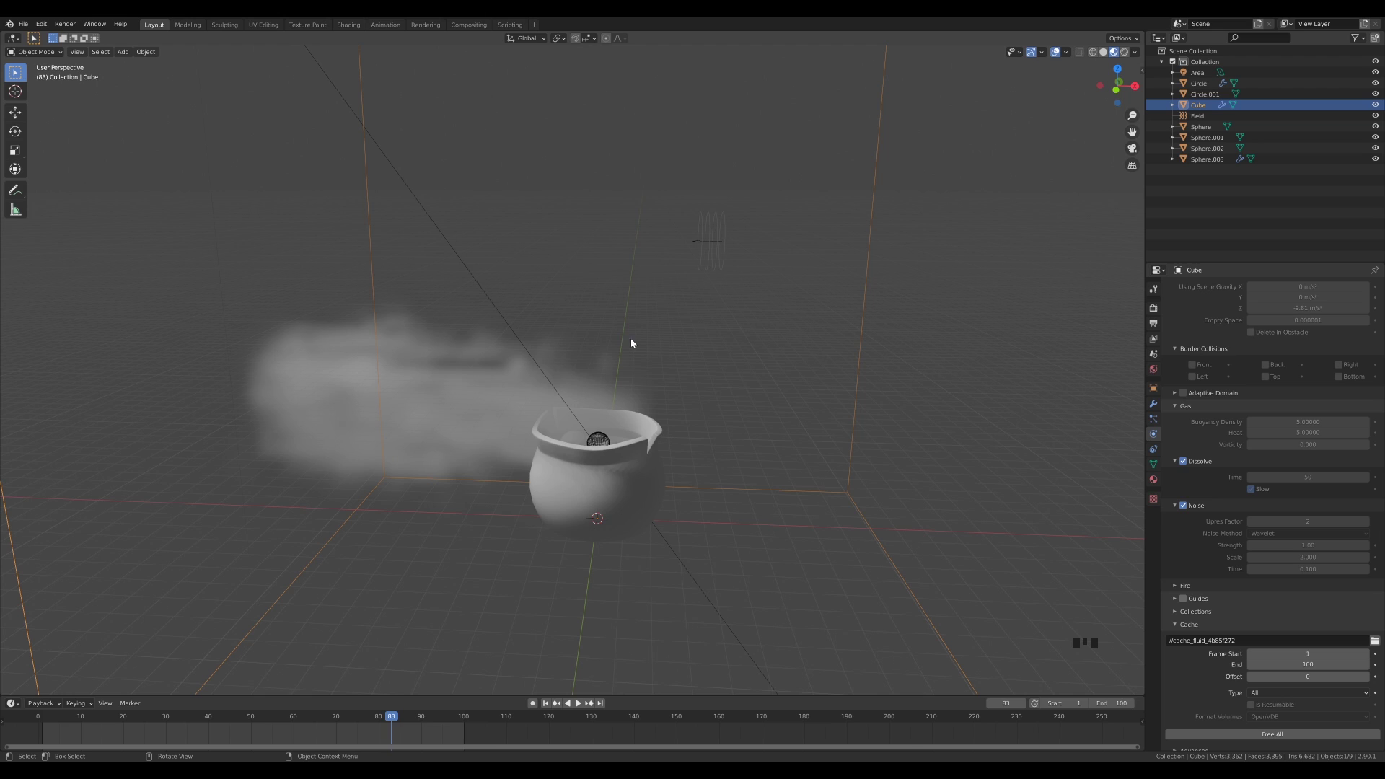
# Step: Enable a maximum falloff distance on the wind field and set it to about 5.19 m
pyautogui.click(710, 242)
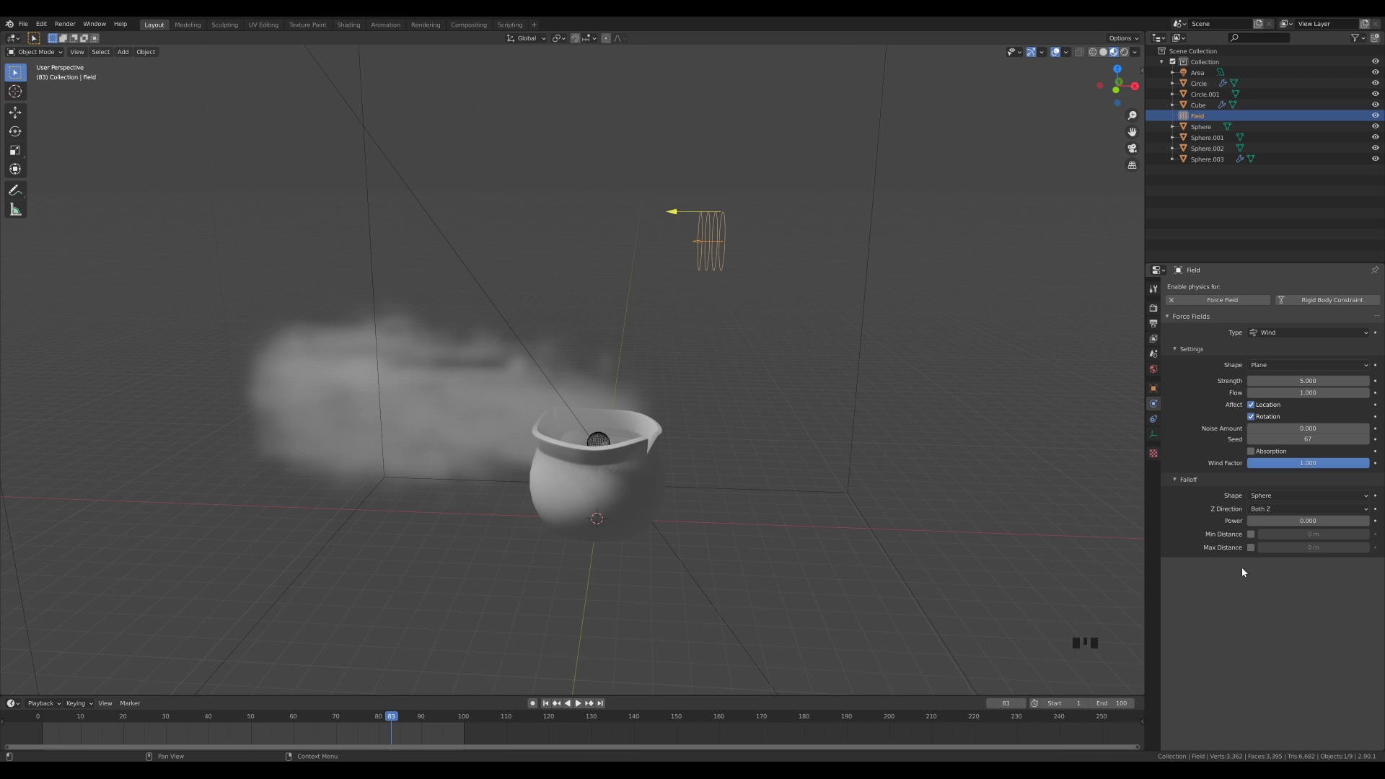
pyautogui.click(1250, 547)
pyautogui.moveTo(1311, 547); pyautogui.dragTo(1382, 547)
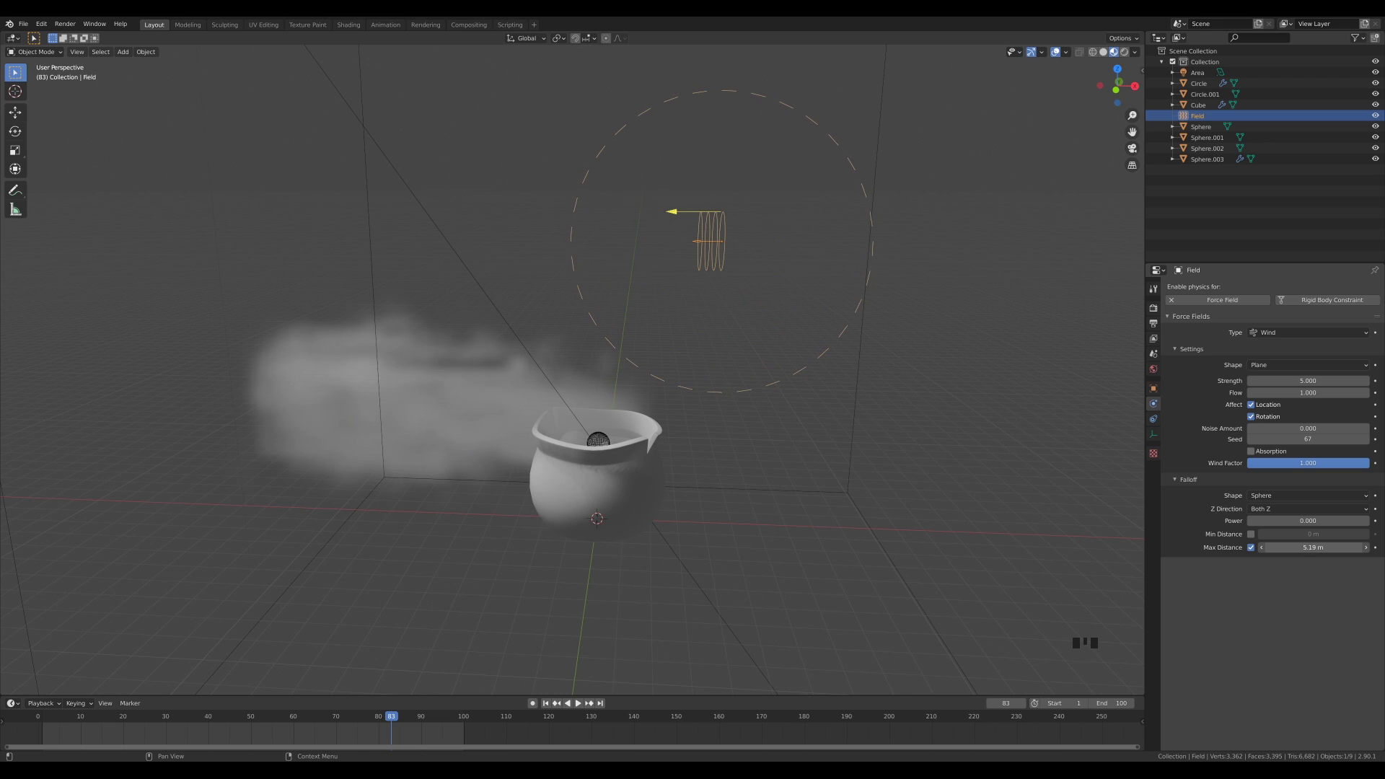
# Step: Move the wind field about 1.36 m along negative X toward the pot and set its falloff power to 1
pyautogui.press('g')
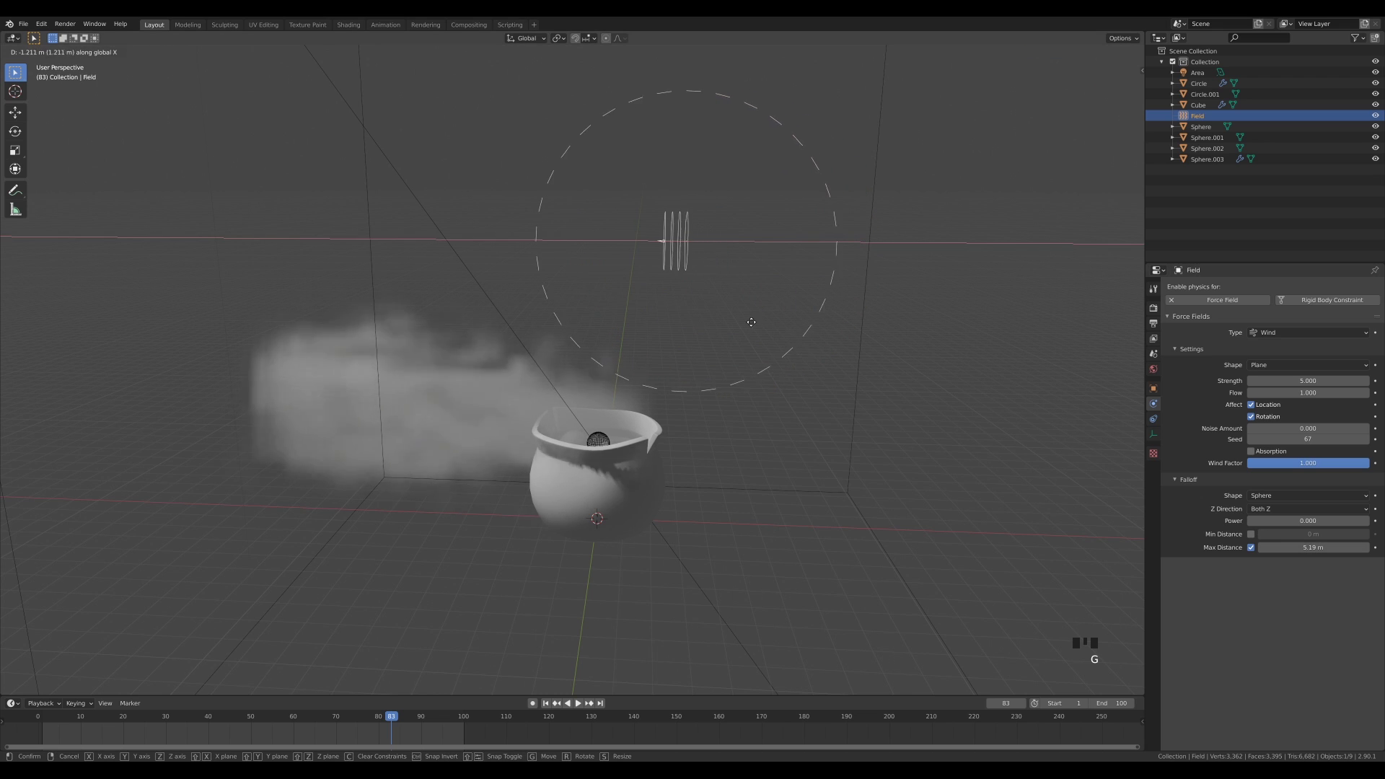
pyautogui.click(505, 296)
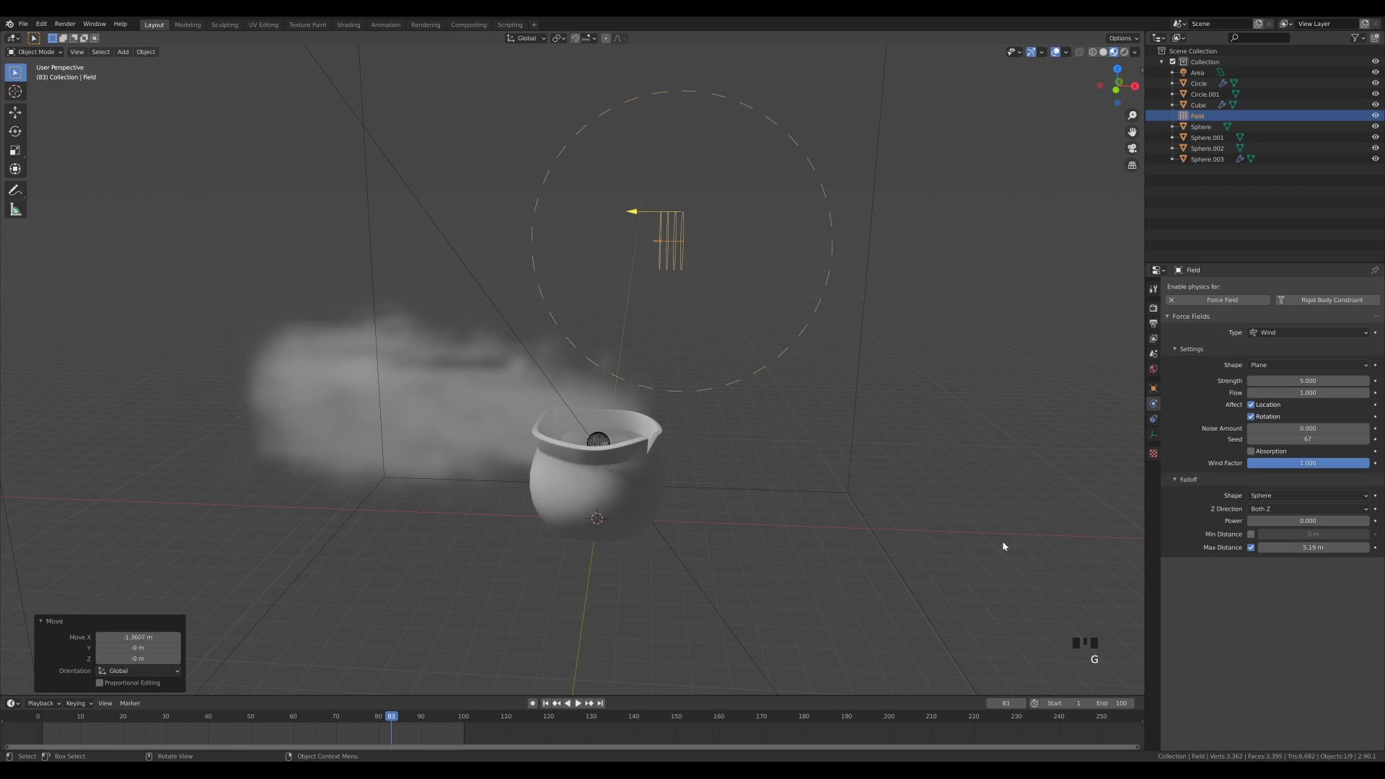
pyautogui.click(1327, 521)
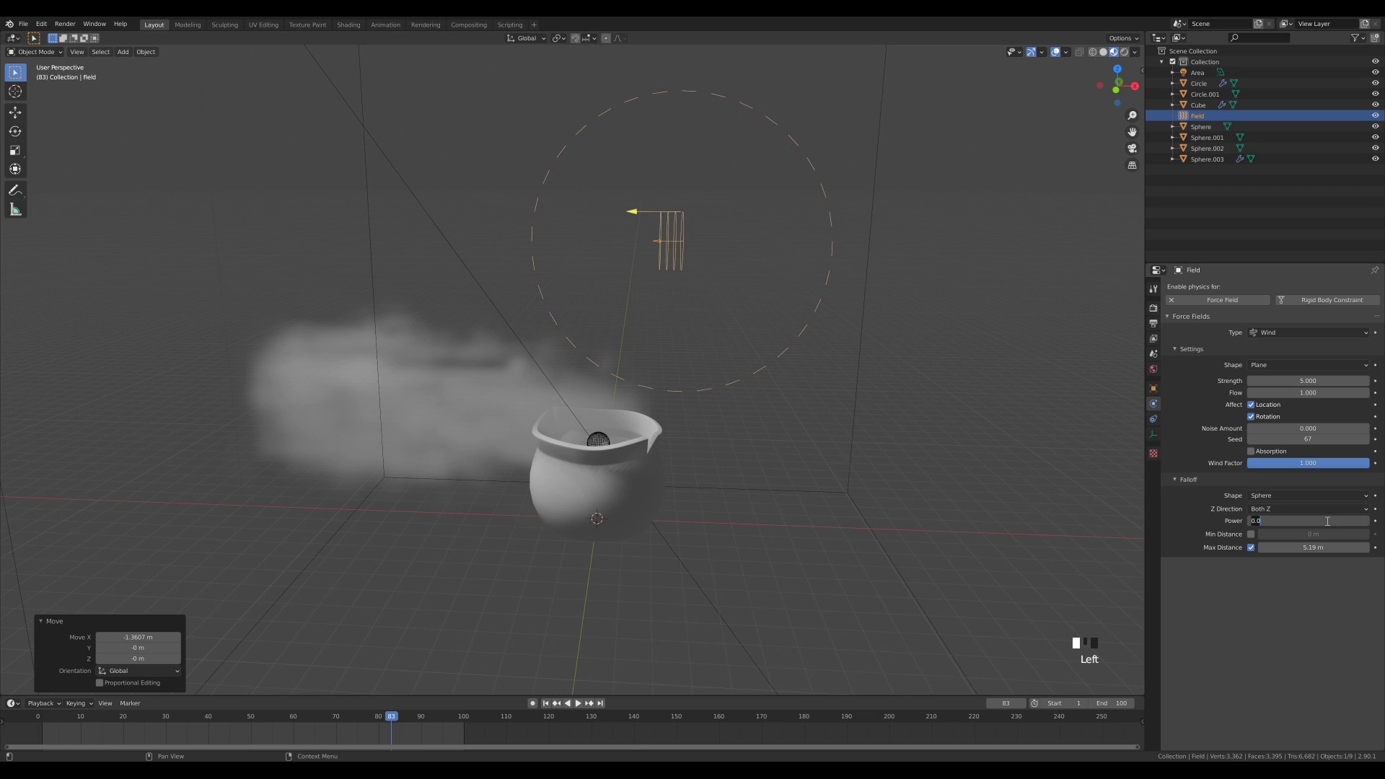
pyautogui.write('1')
pyautogui.press('Return')
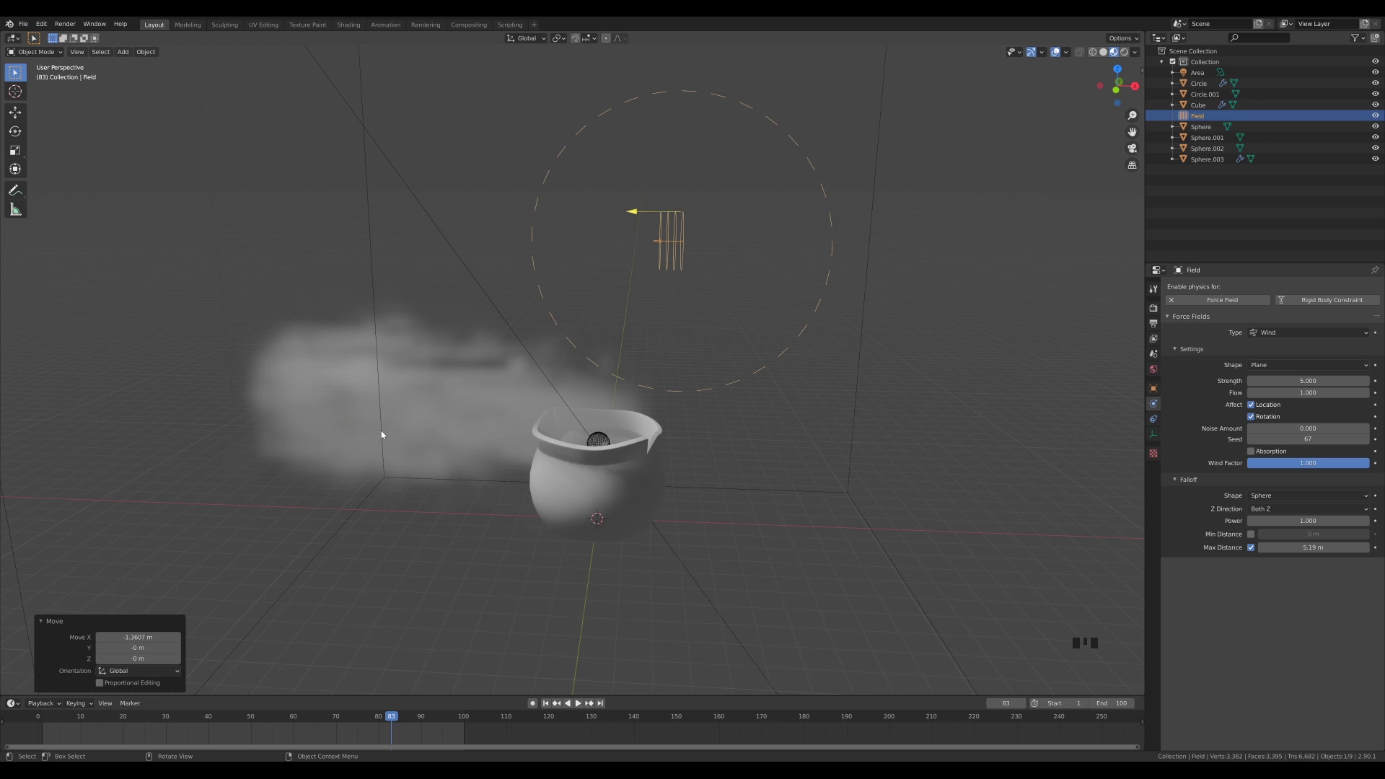
# Step: Rebake the smoke domain with the limited wind falloff and review the smoke, scrubbing the timeline to frame 71
pyautogui.click(865, 341)
pyautogui.scroll(-14, 1327, 676)
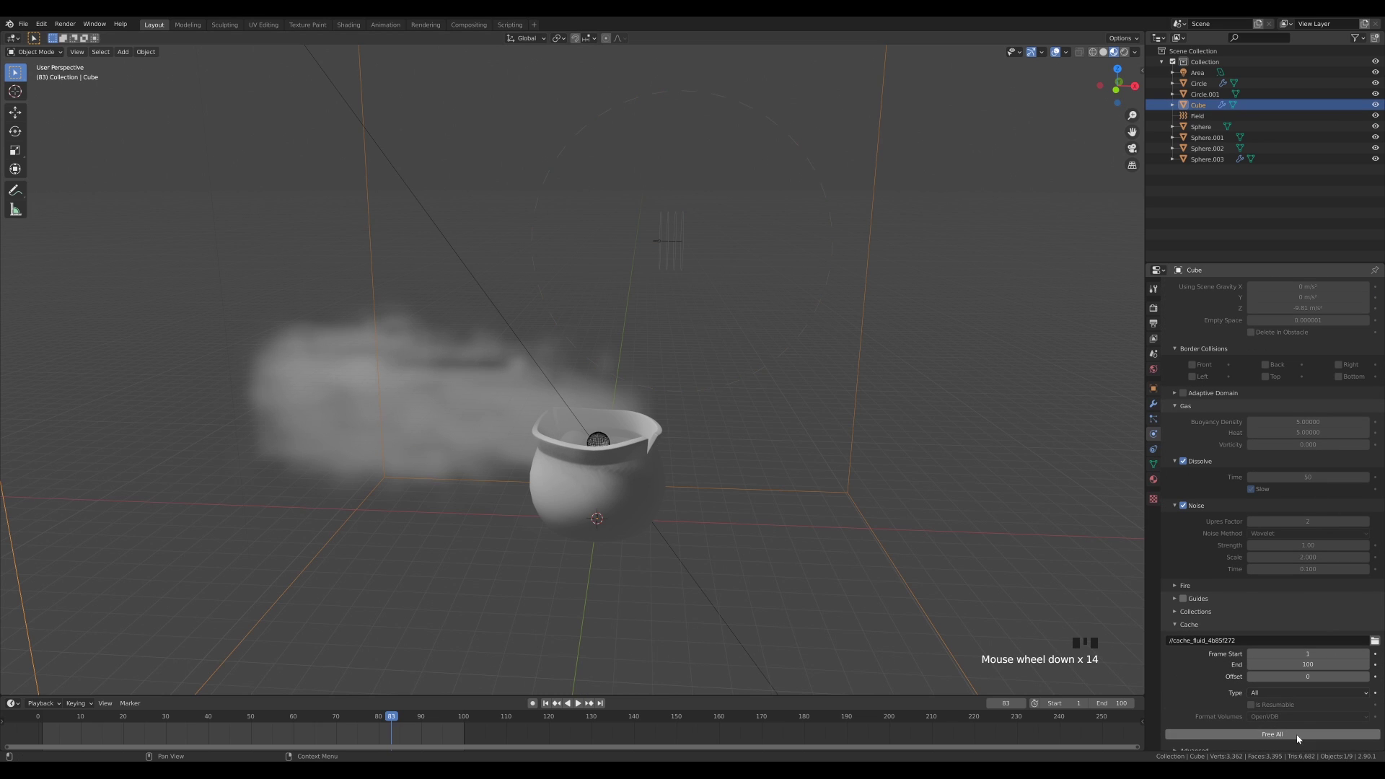
pyautogui.click(1297, 738)
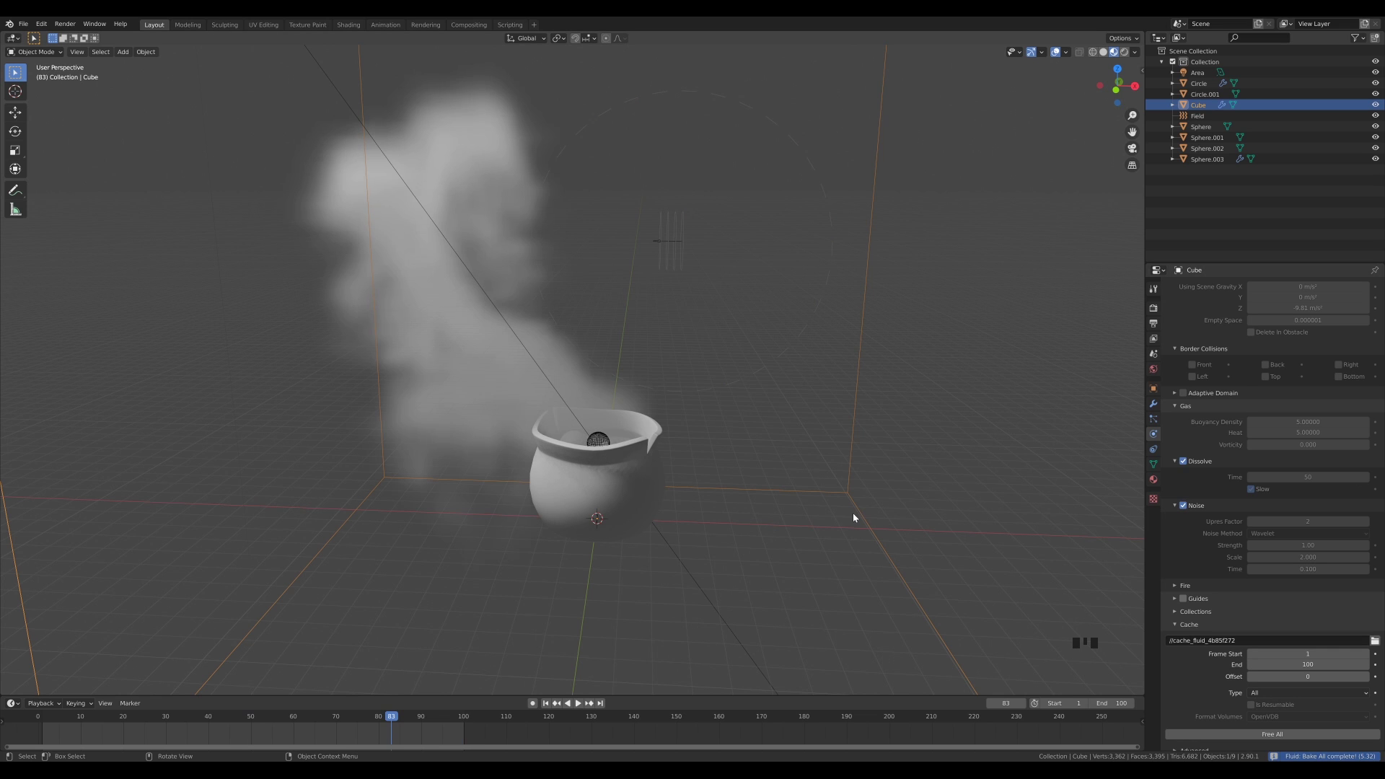
pyautogui.scroll(-3, 634, 393)
pyautogui.scroll(4, 622, 414)
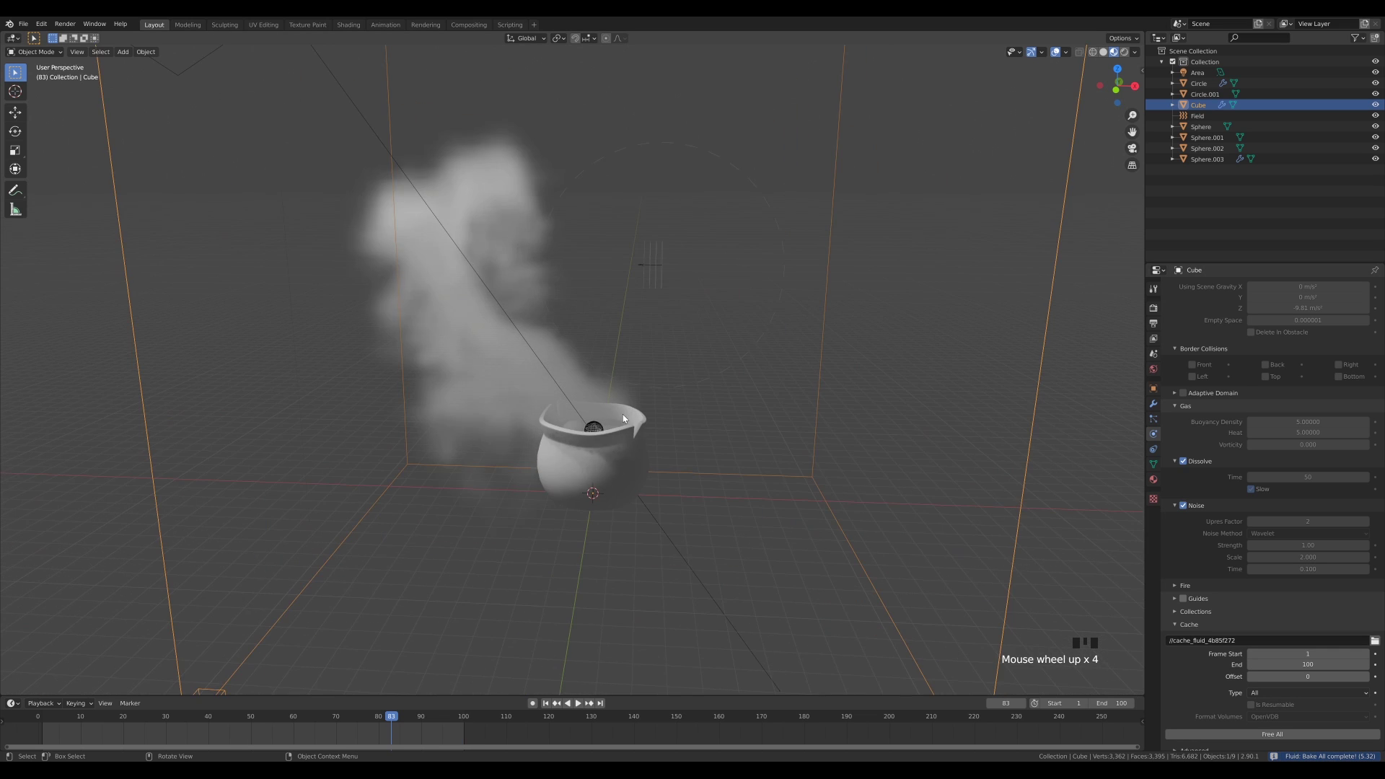
pyautogui.moveTo(621, 414)
pyautogui.mouseDown(button='middle')
pyautogui.moveTo(711, 380)
pyautogui.moveTo(611, 395)
pyautogui.mouseUp(button='middle')
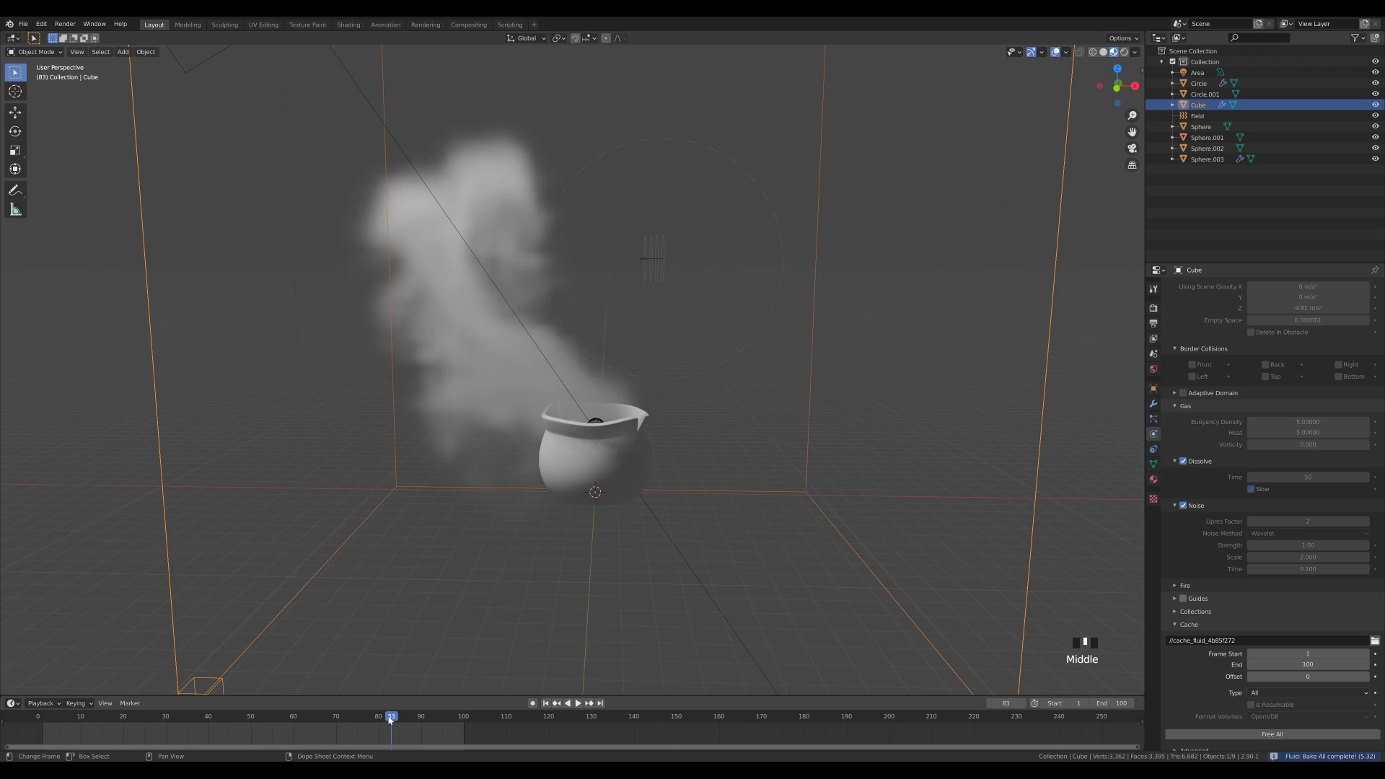
pyautogui.moveTo(391, 718); pyautogui.dragTo(339, 723)
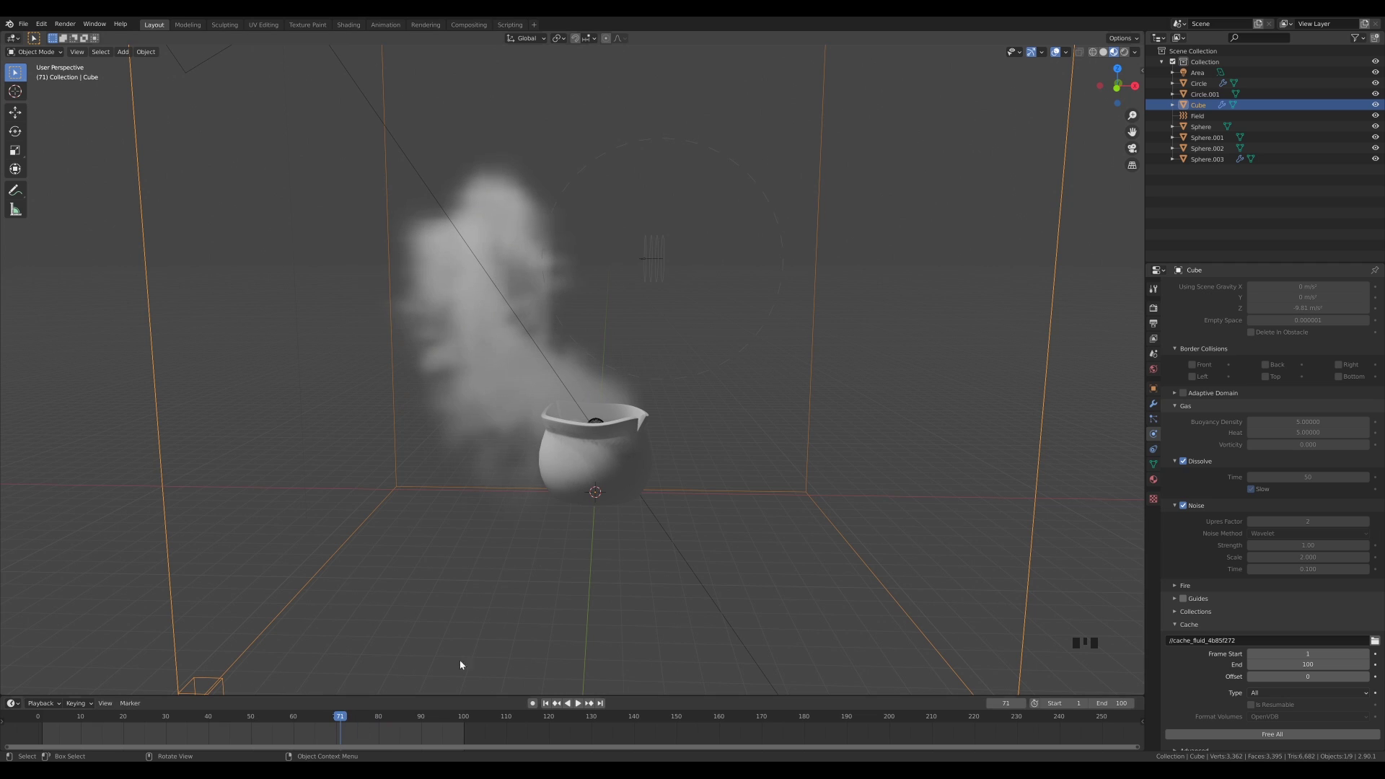
# Step: Raise the smoke emitter sphere about 1.85 m along Z above the pot's rim, and nudge it slightly back down
pyautogui.click(596, 424)
pyautogui.press('g')
pyautogui.press('z')
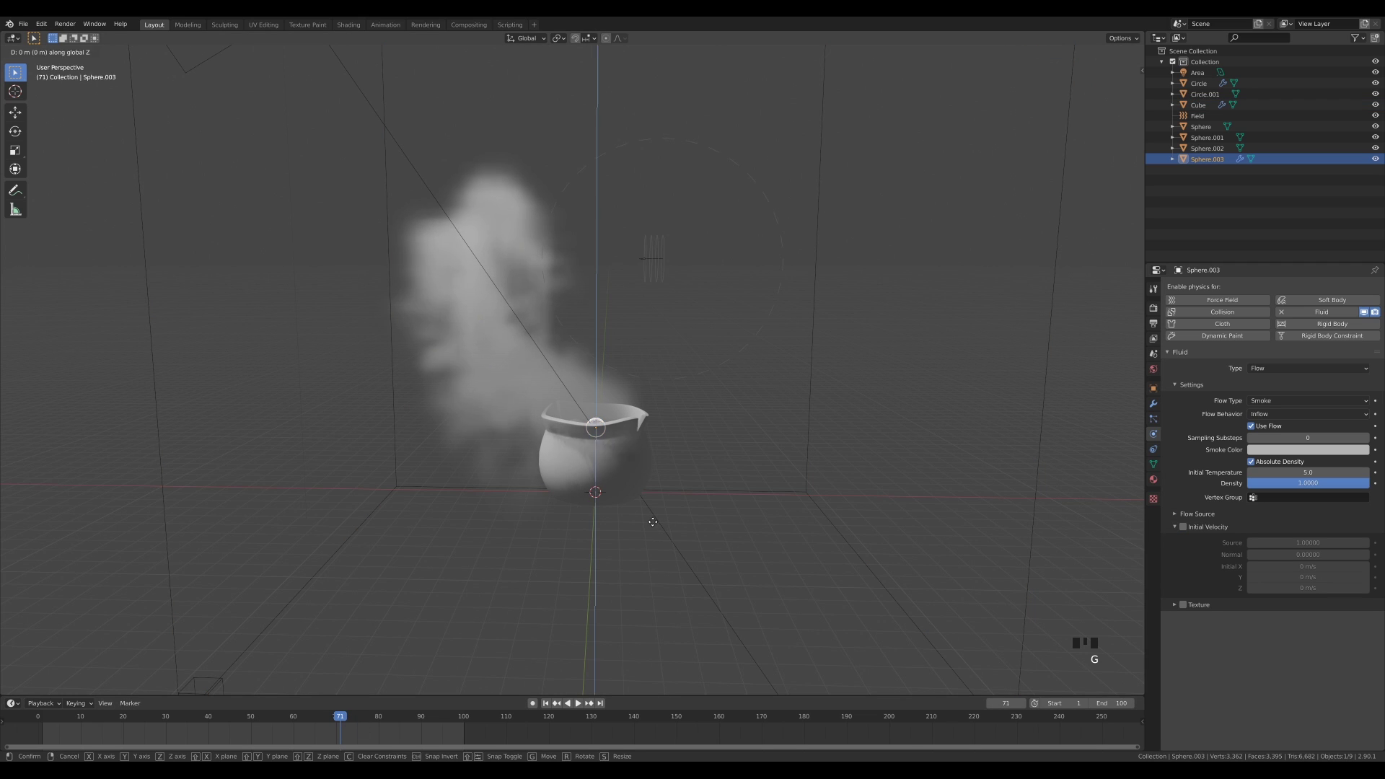
pyautogui.click(641, 481)
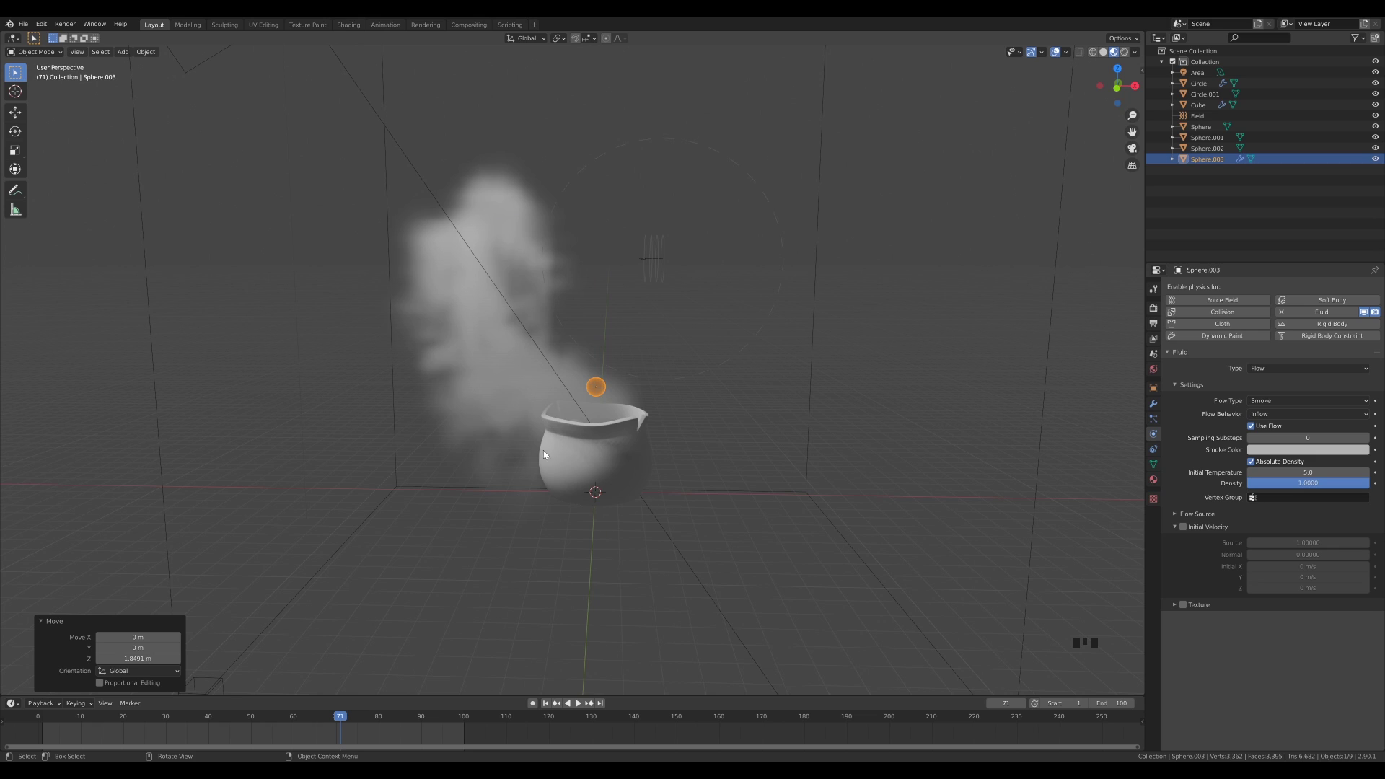
pyautogui.press('g')
pyautogui.press('z')
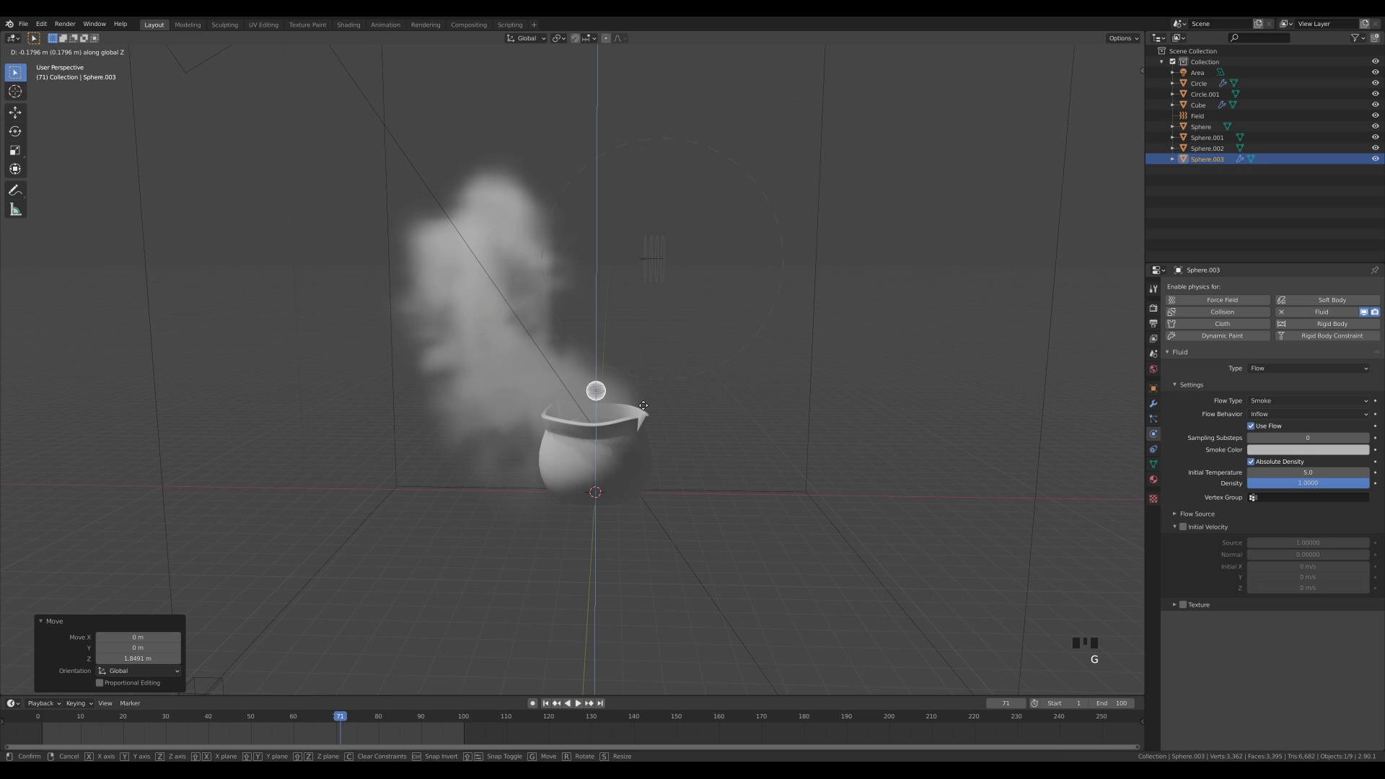
pyautogui.click(640, 410)
# Step: Free and rebake the domain with the raised emitter, and review the smoke through the timeline up to frame 73
pyautogui.click(810, 405)
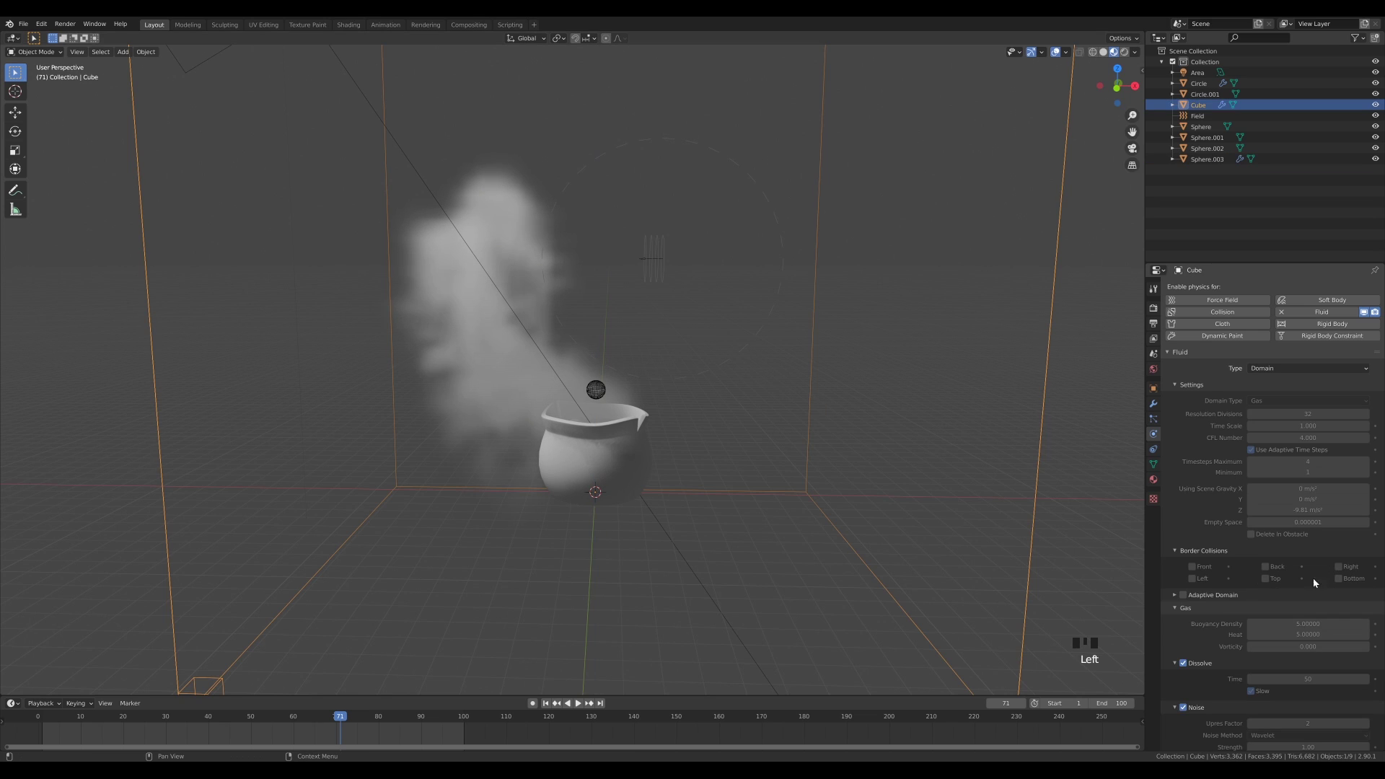
pyautogui.scroll(-15, 1313, 578)
pyautogui.click(1285, 706)
pyautogui.click(1285, 706)
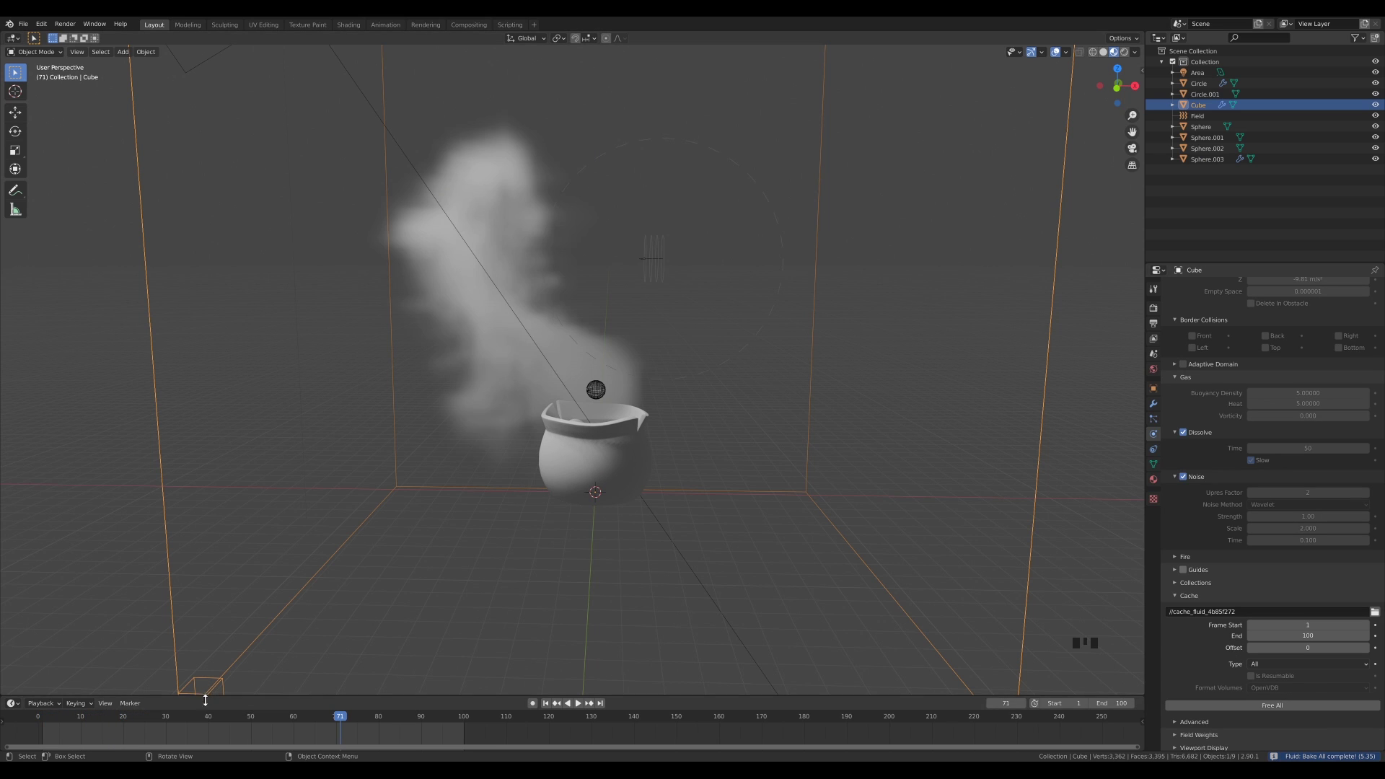
pyautogui.moveTo(179, 715); pyautogui.dragTo(303, 731)
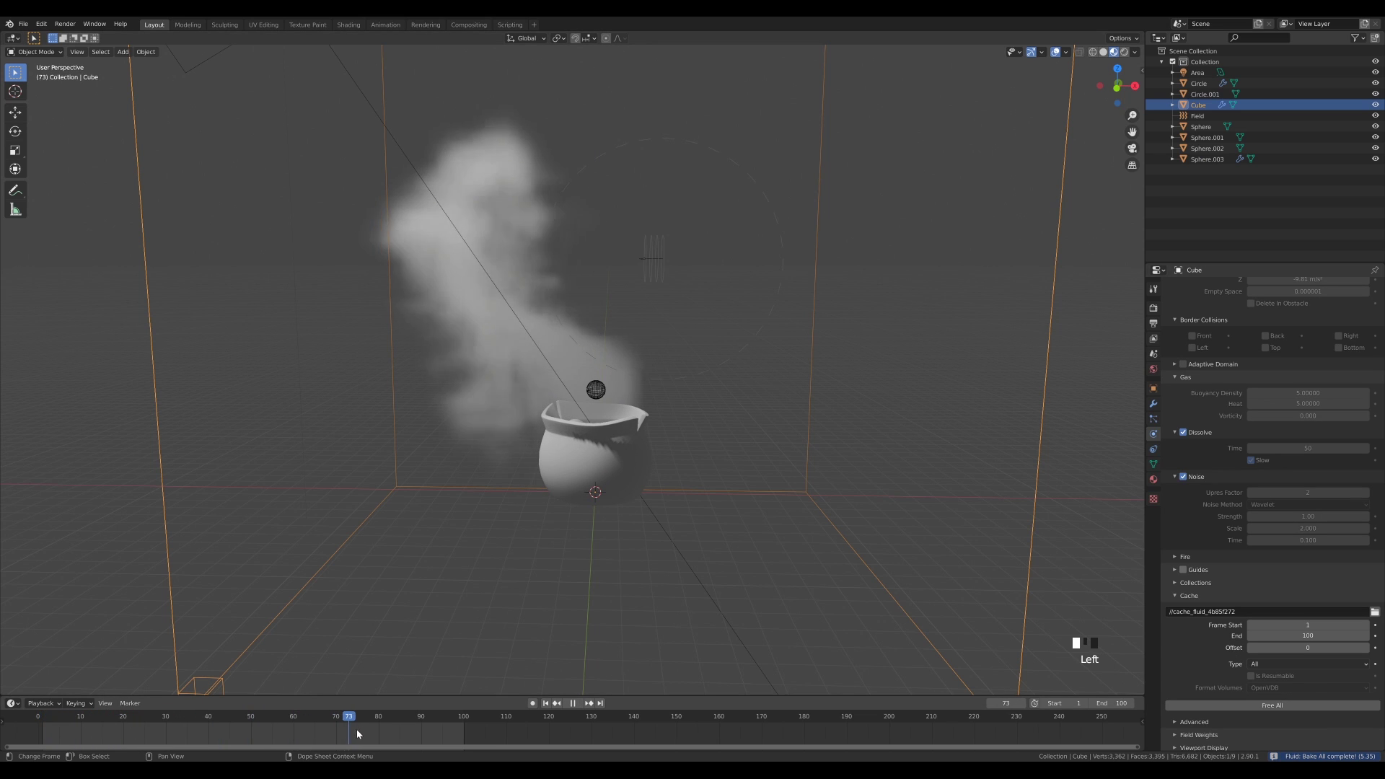
pyautogui.press('space')
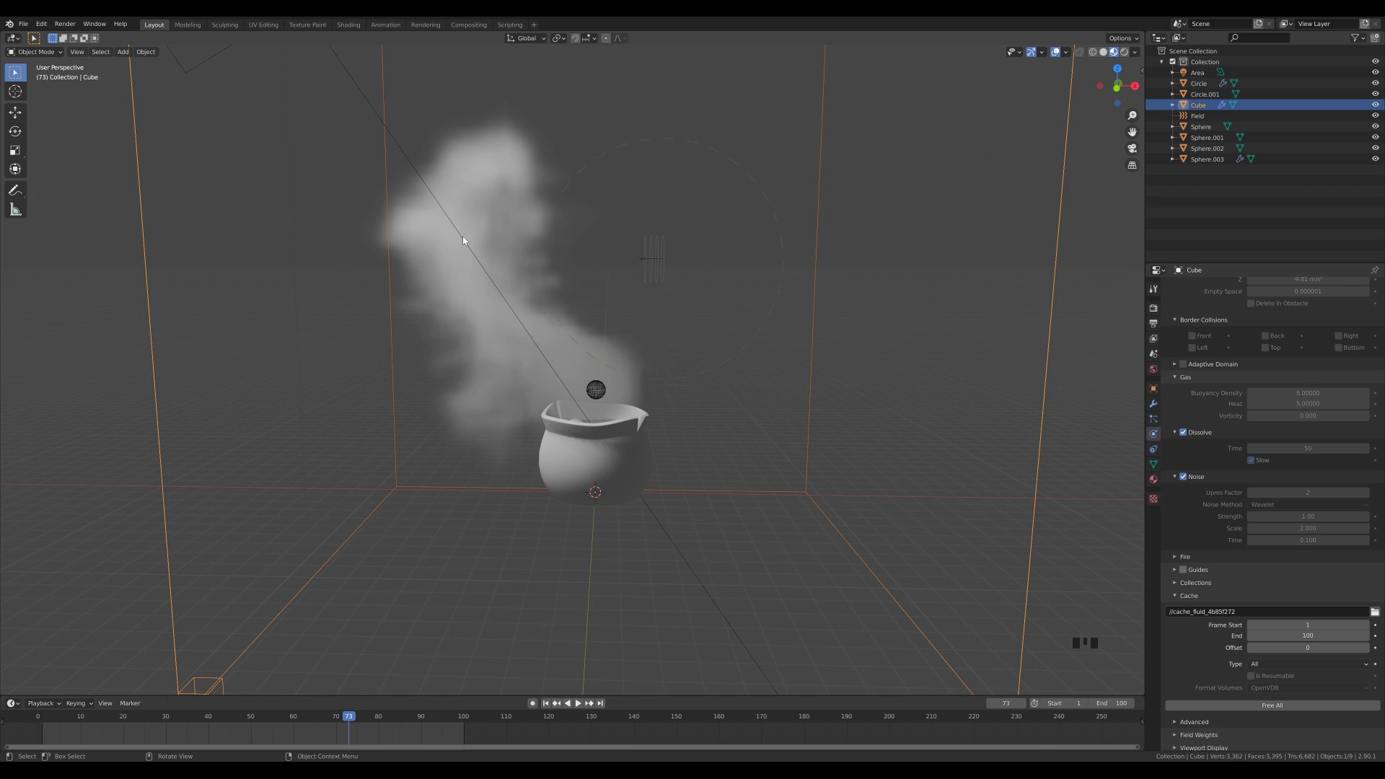
pyautogui.moveTo(623, 455); pyautogui.dragTo(591, 465, button='middle')
pyautogui.scroll(-1, 591, 466)
pyautogui.scroll(1, 590, 466)
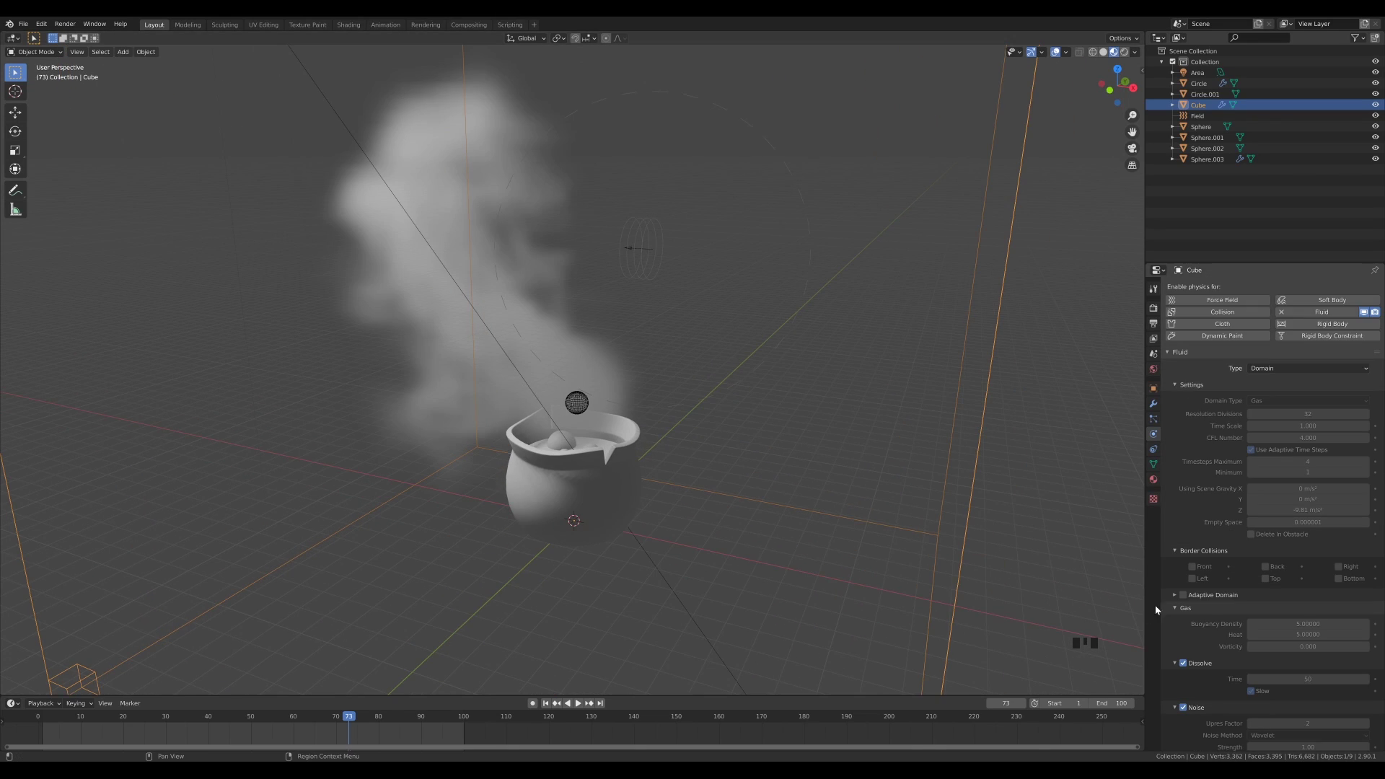
# Step: Free the domain's fluid bake and set the noise Upres Factor to 3
pyautogui.scroll(-5, 1212, 507)
pyautogui.scroll(-3, 1212, 507)
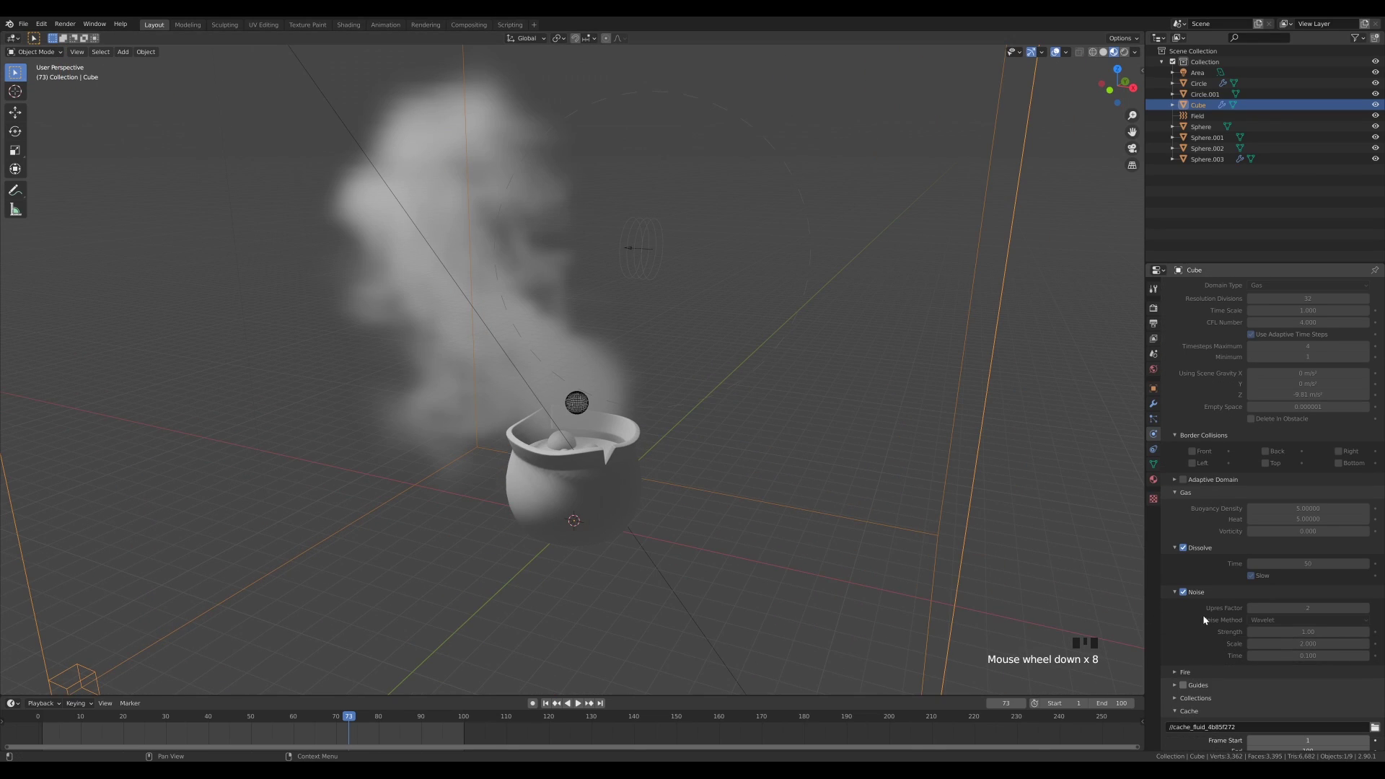
pyautogui.scroll(-7, 1263, 725)
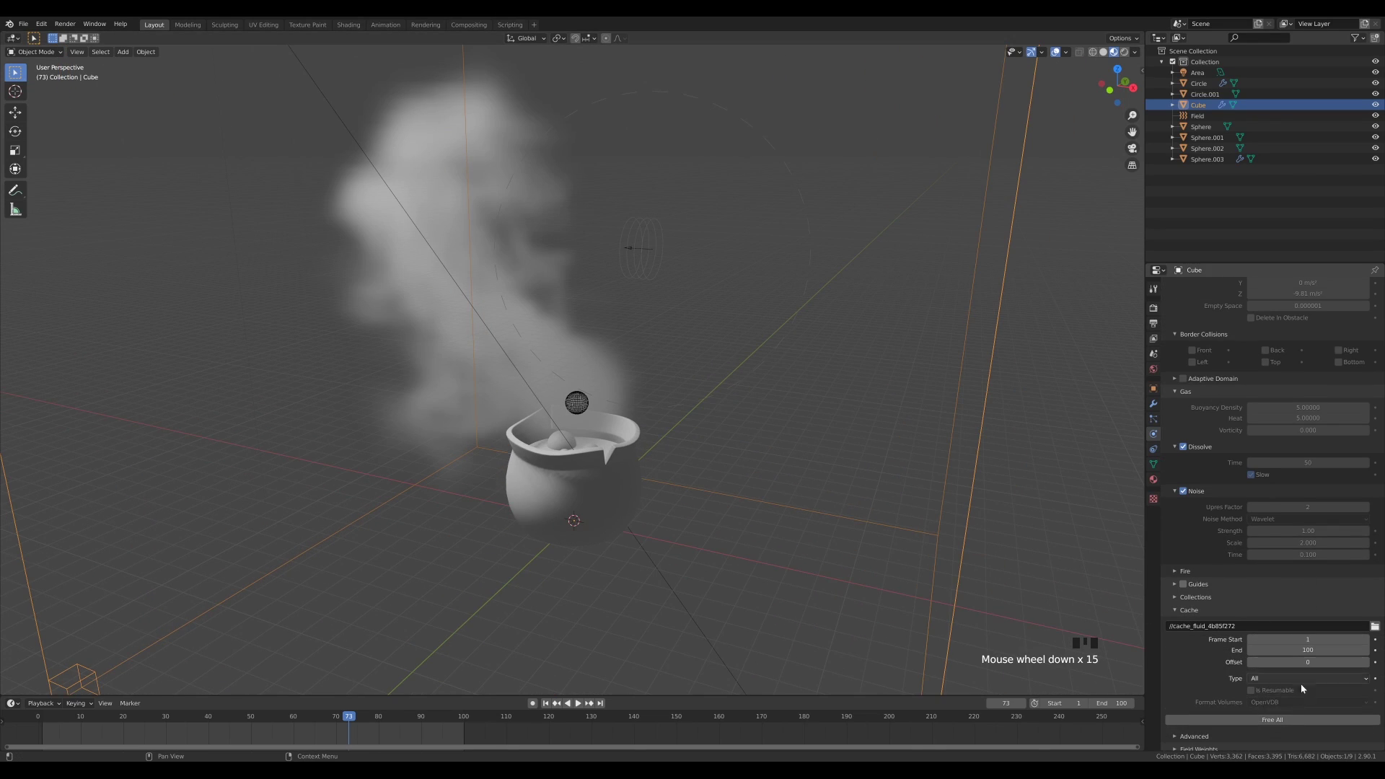
pyautogui.click(1287, 721)
pyautogui.click(1313, 507)
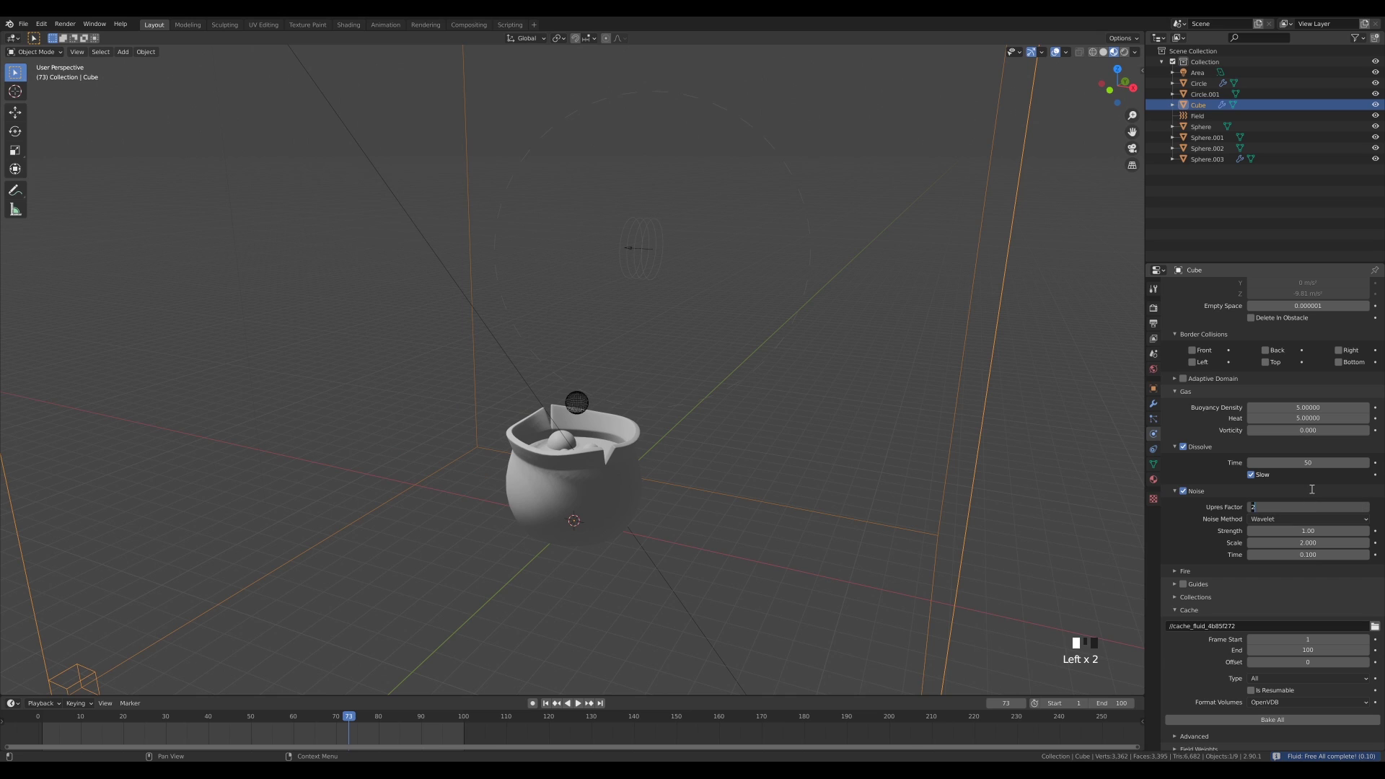
pyautogui.write('3')
pyautogui.click(1312, 489)
pyautogui.scroll(13, 1240, 539)
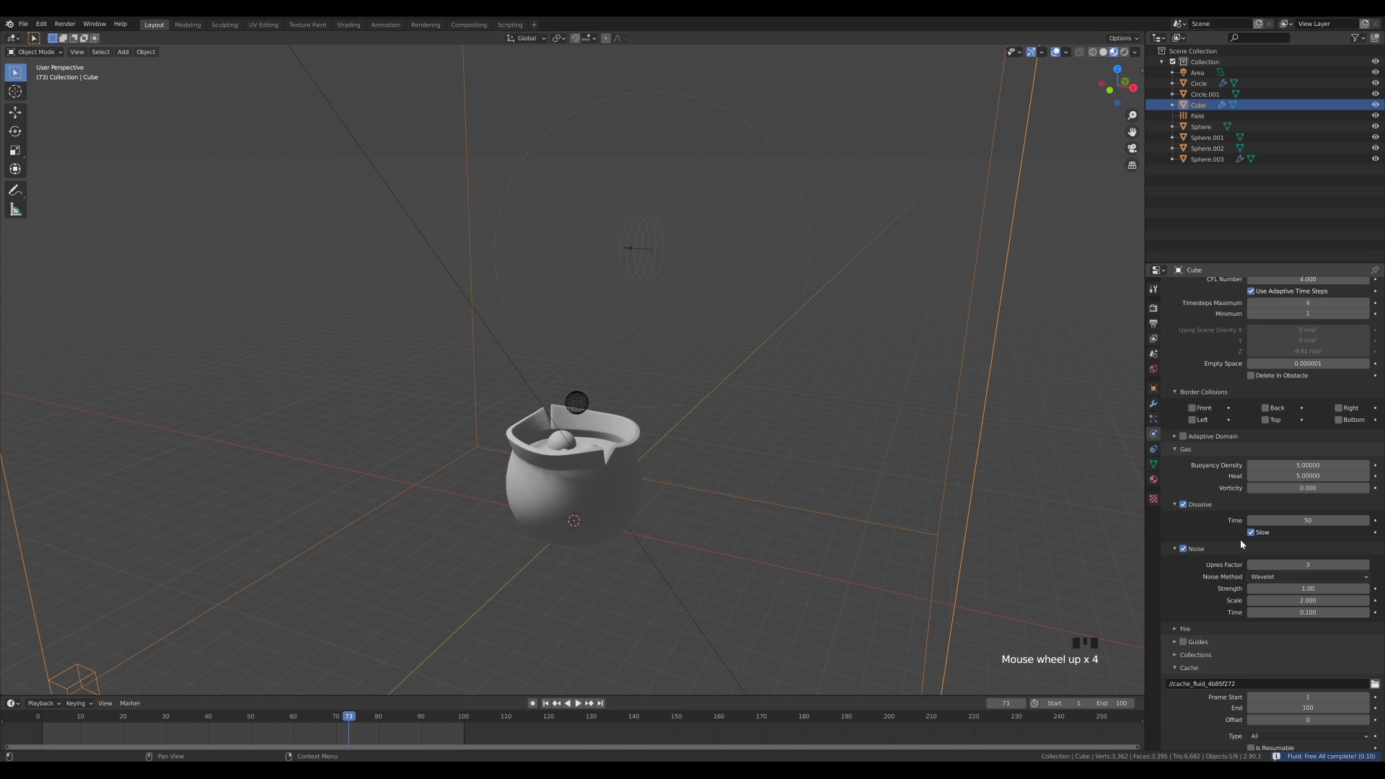
# Step: Set the smoke domain's Resolution Divisions to 64 and bake the full fluid simulation
pyautogui.click(1303, 383)
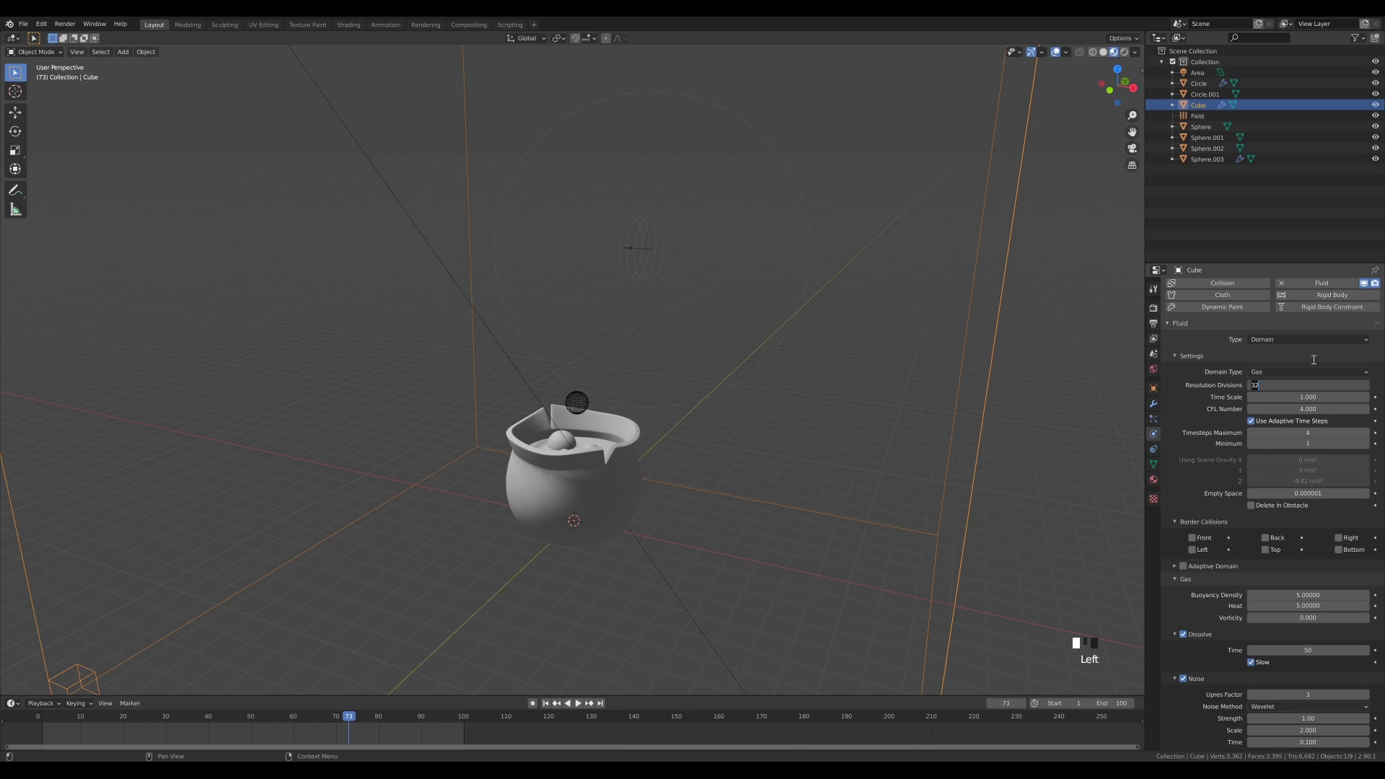
pyautogui.scroll(-16, 1212, 487)
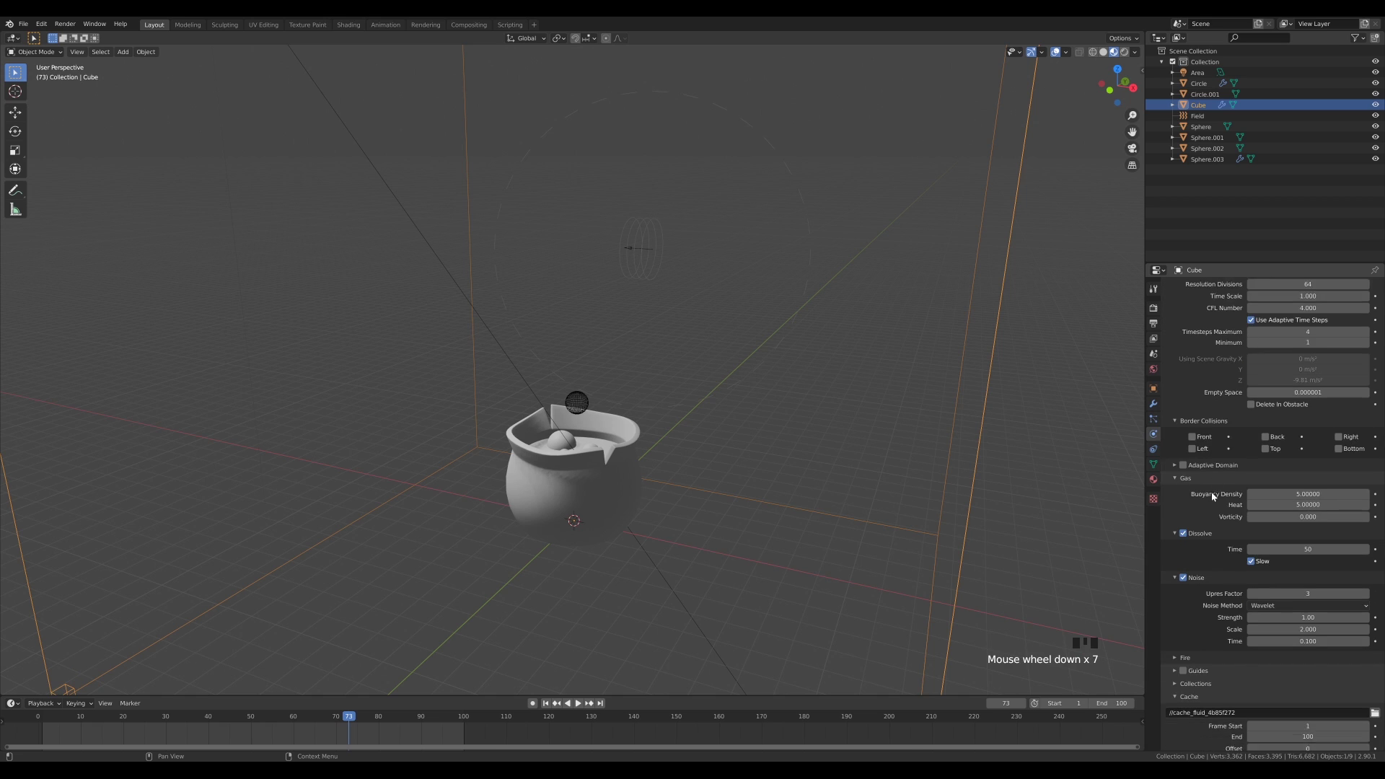
pyautogui.moveTo(698, 426); pyautogui.dragTo(732, 426, button='middle')
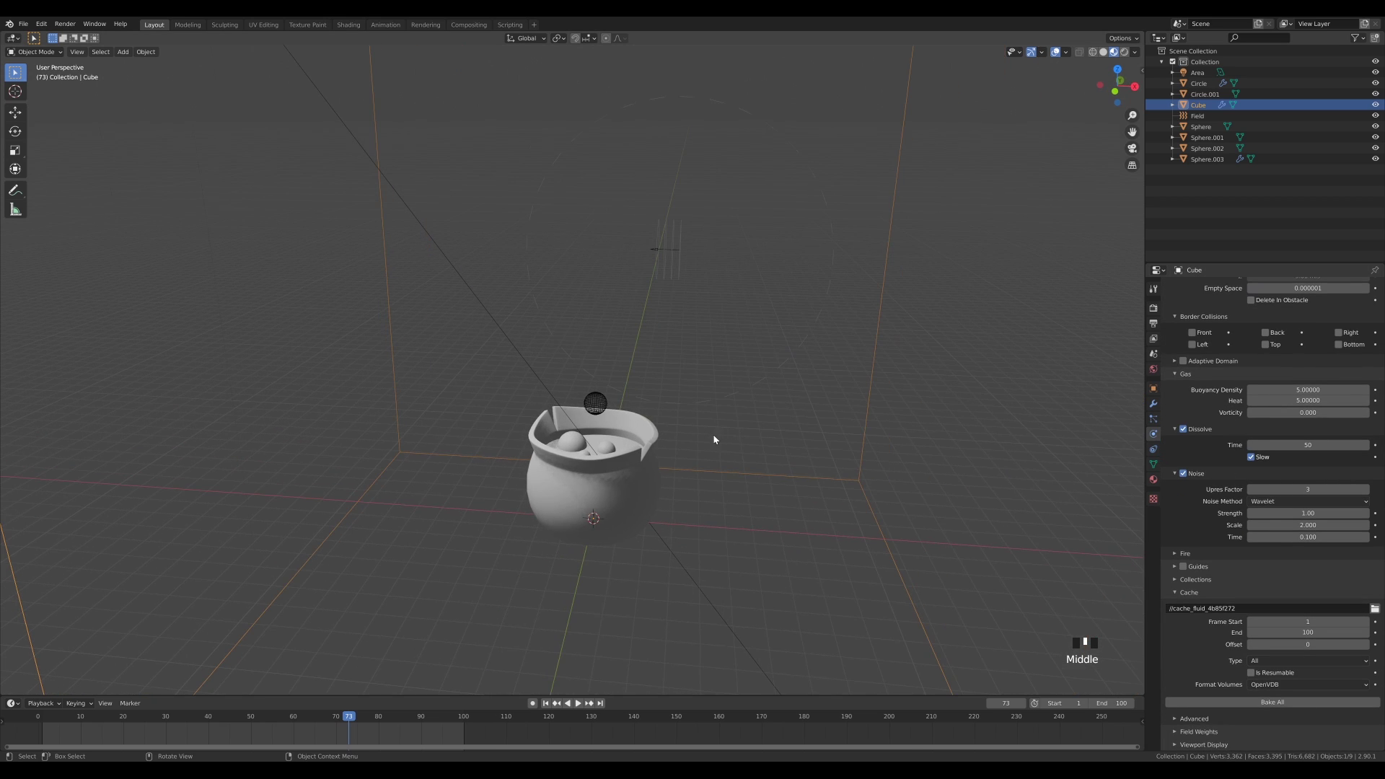
pyautogui.scroll(1, 728, 435)
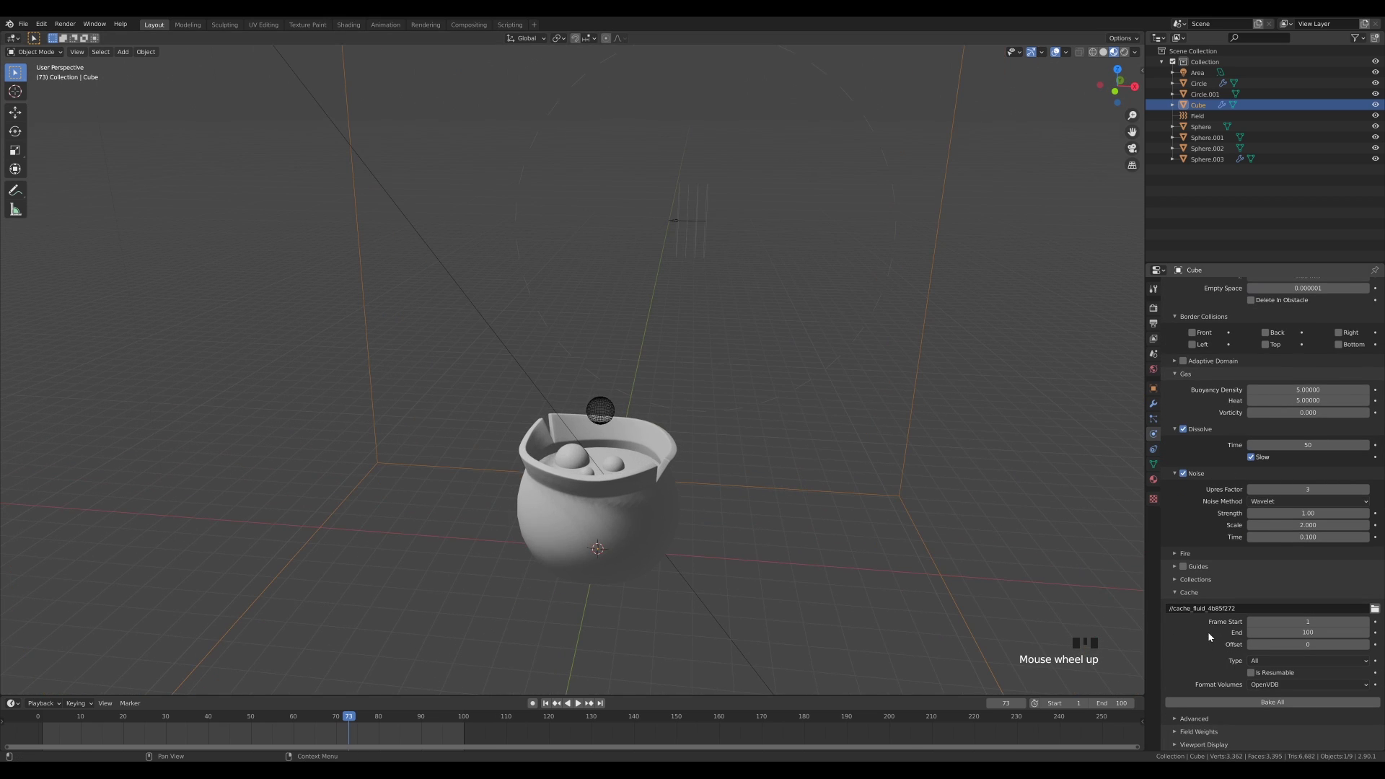
pyautogui.click(1193, 702)
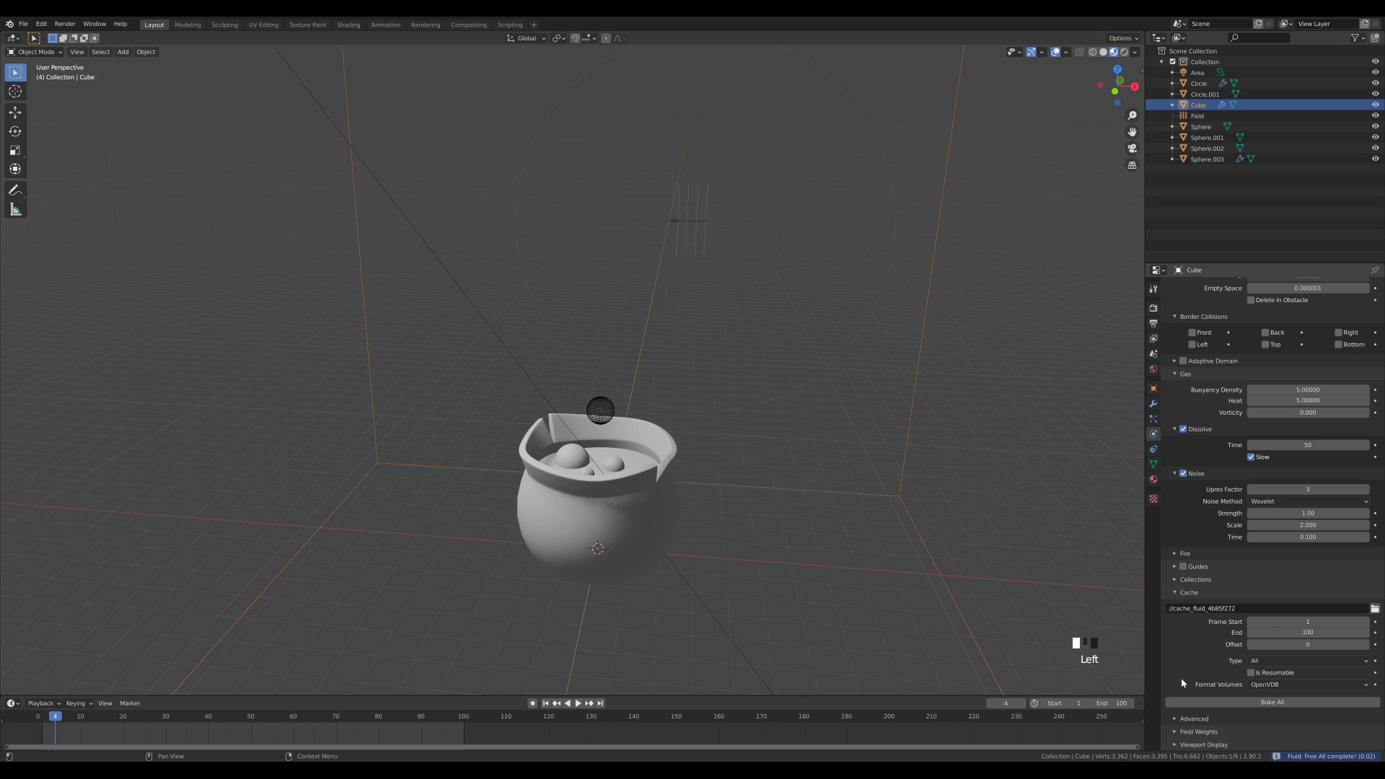
pyautogui.click(1248, 704)
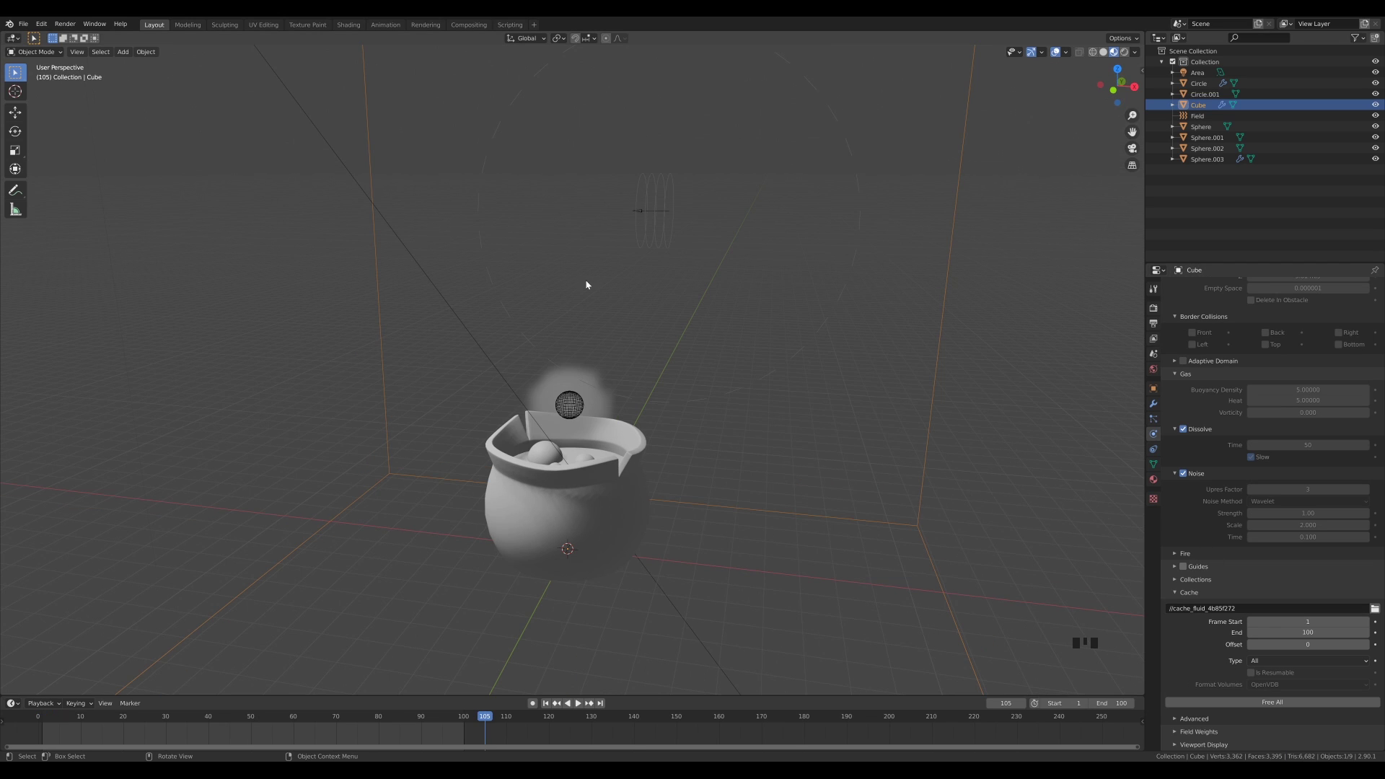
# Step: Step through the baked smoke from frame 15 to frame 70 and examine the plume's shape above the pot
pyautogui.click(104, 717)
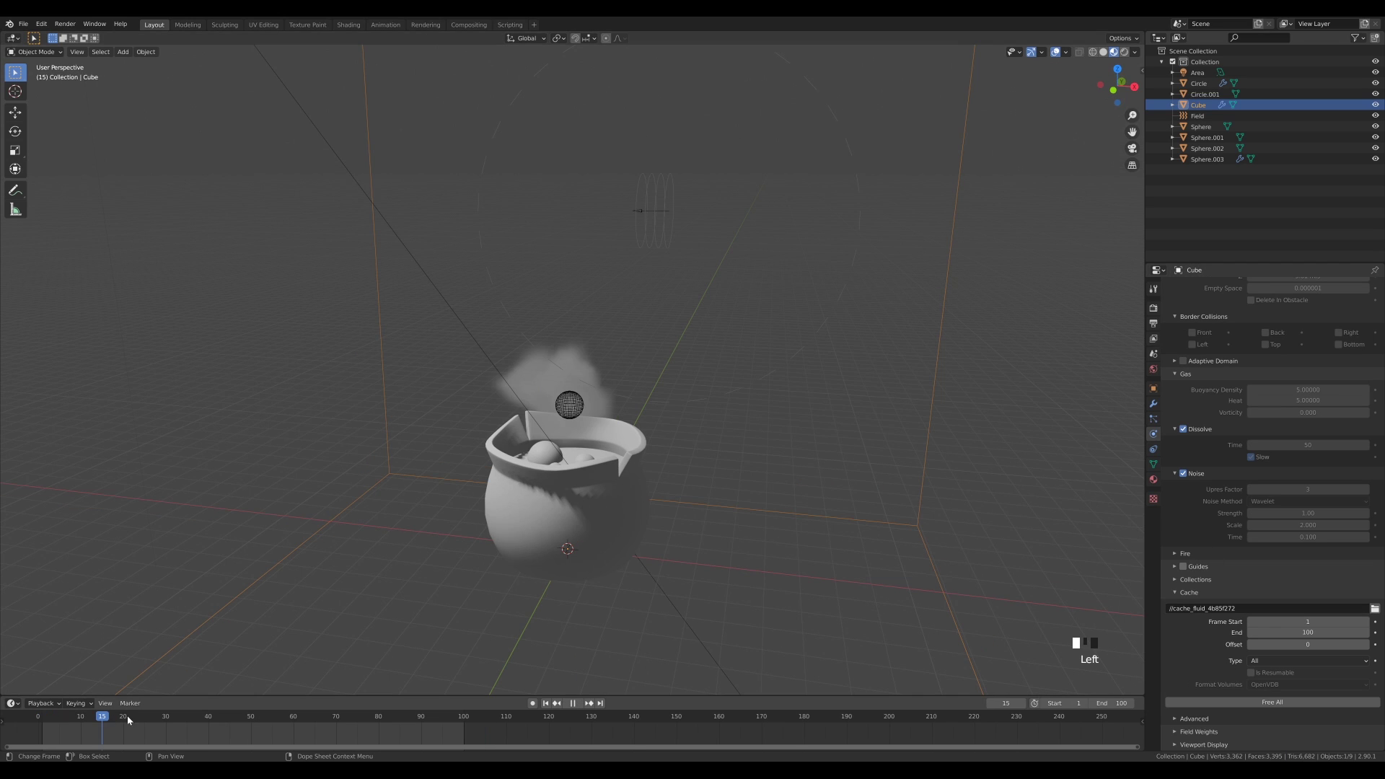
pyautogui.click(171, 713)
pyautogui.click(238, 714)
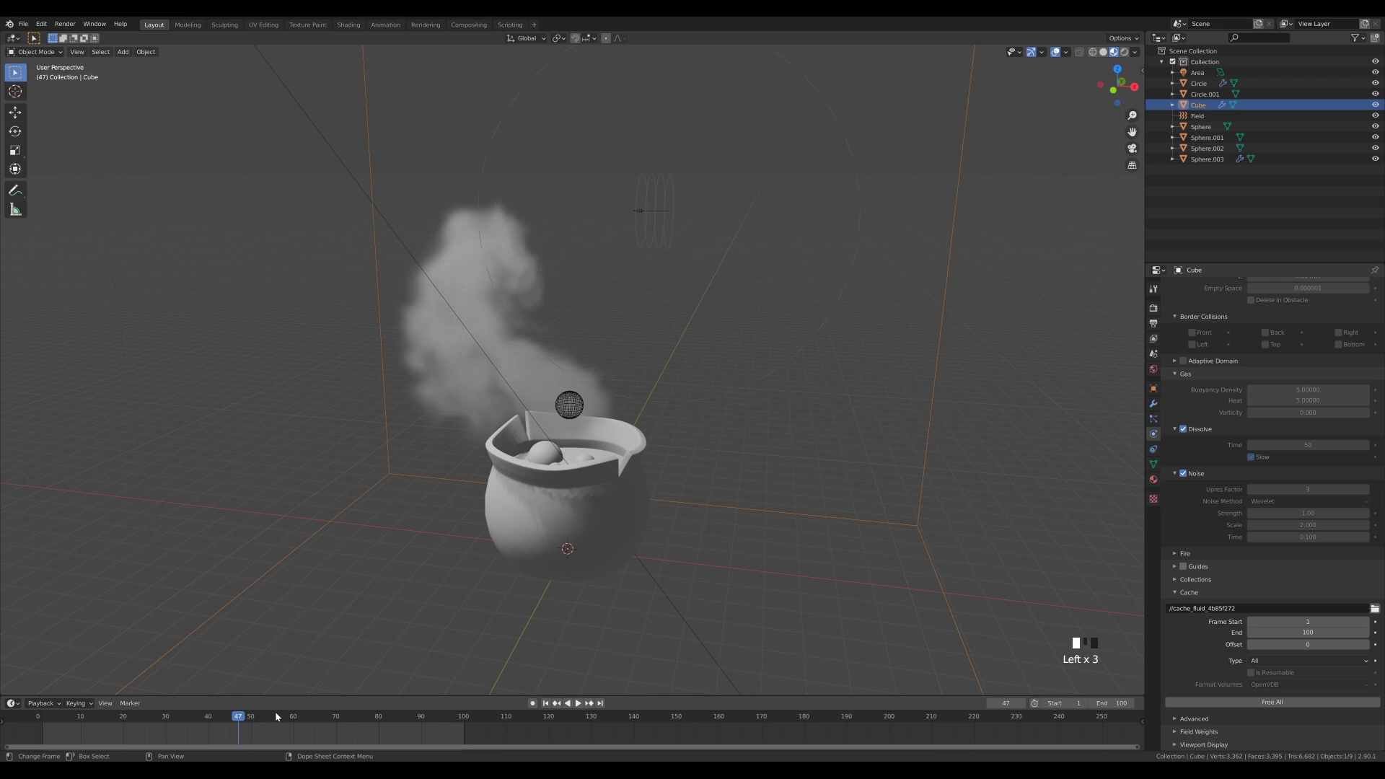
pyautogui.click(315, 717)
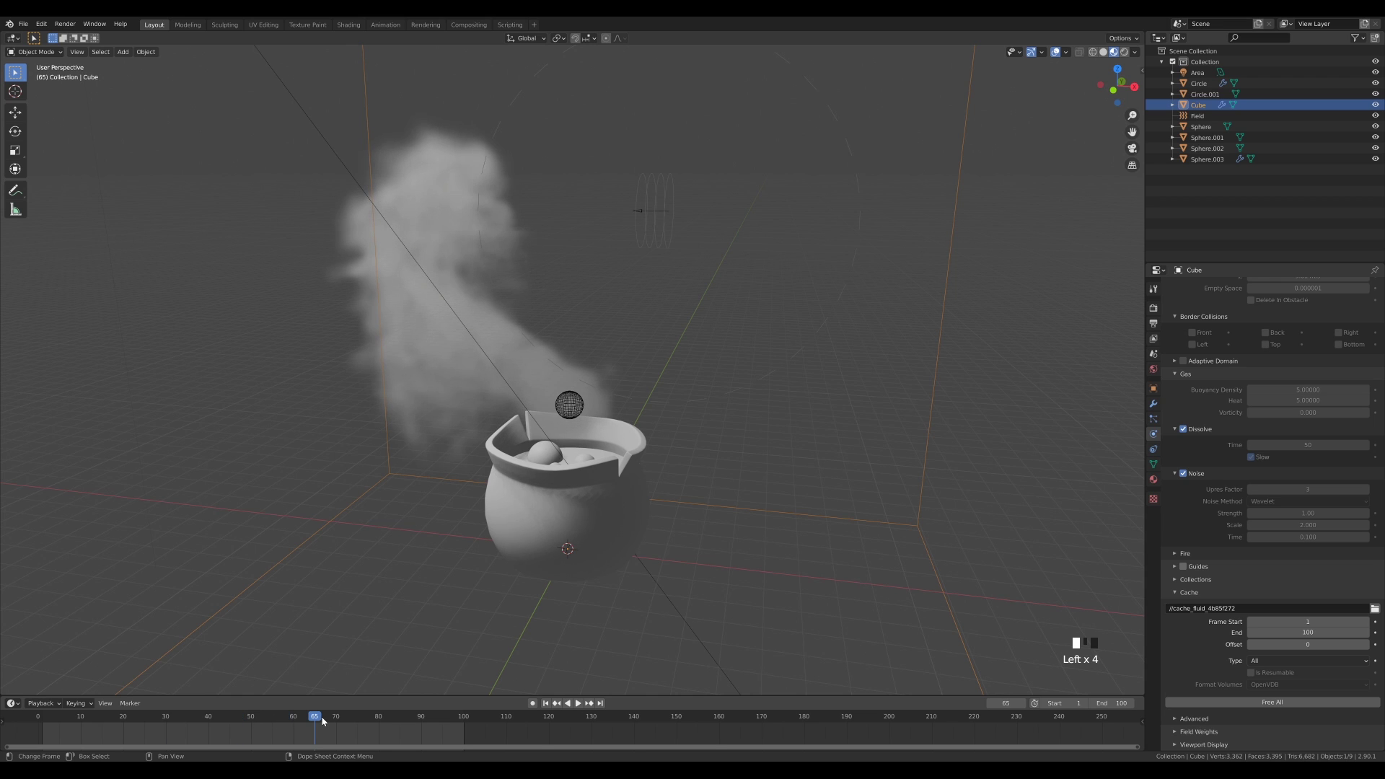
pyautogui.click(336, 716)
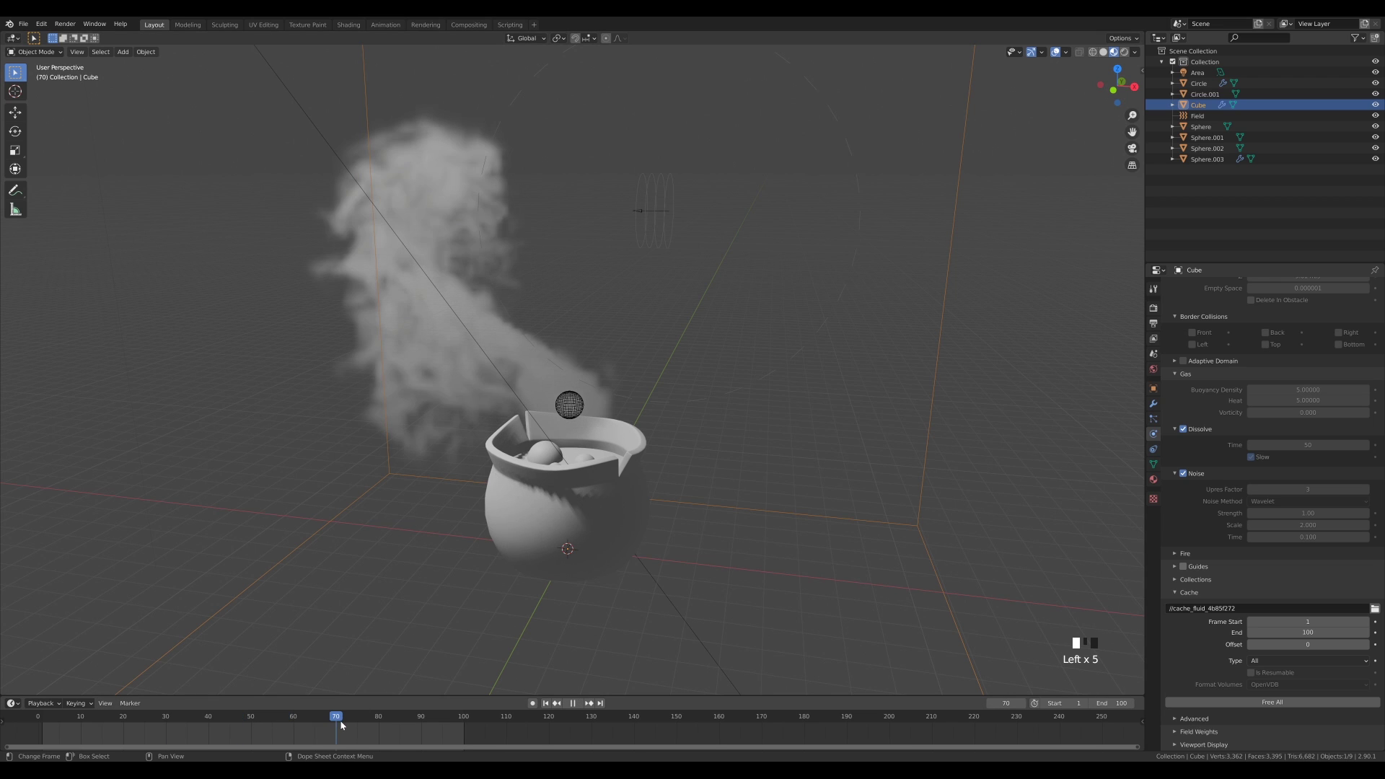
pyautogui.moveTo(405, 300); pyautogui.dragTo(535, 426, button='middle')
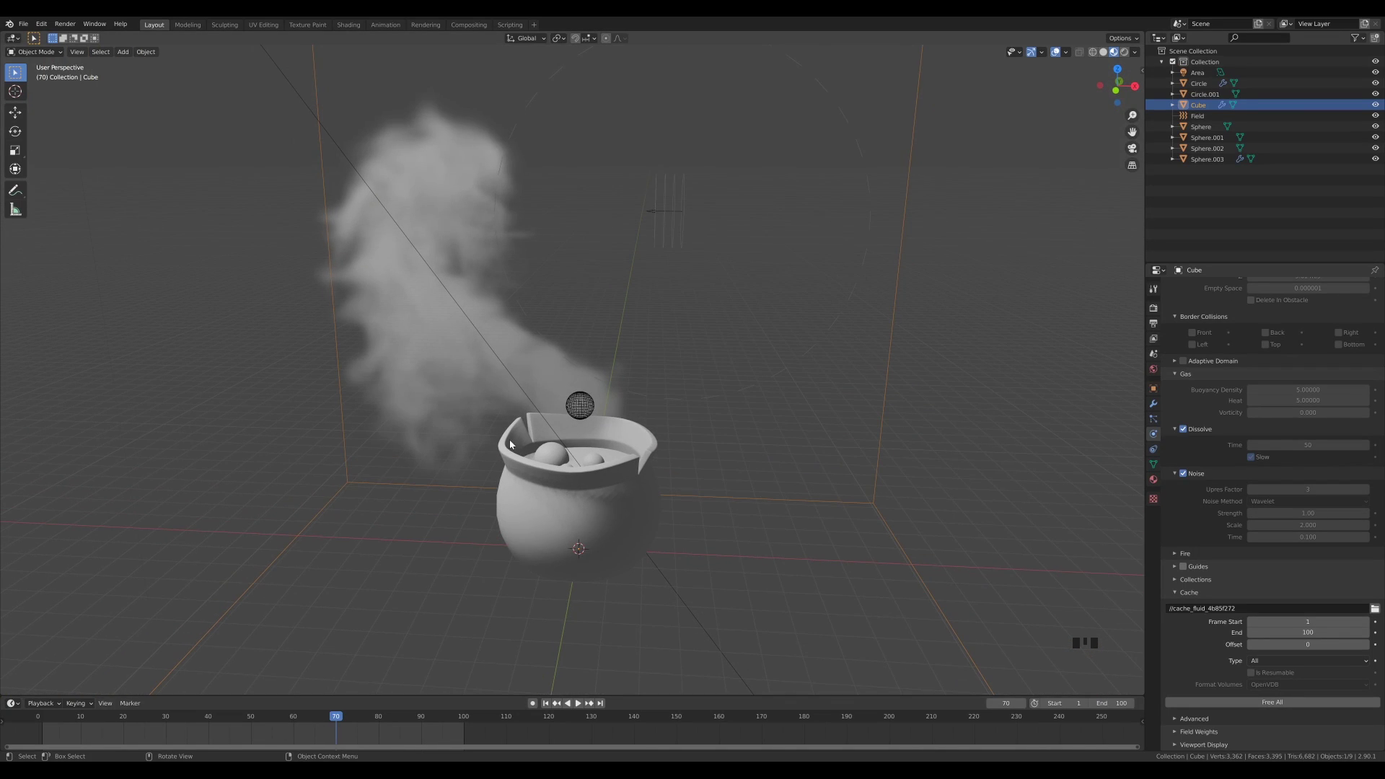
pyautogui.moveTo(618, 418)
pyautogui.mouseDown(button='middle')
pyautogui.moveTo(500, 418)
pyautogui.moveTo(612, 431)
pyautogui.mouseUp(button='middle')
pyautogui.moveTo(712, 492)
pyautogui.mouseDown(button='middle')
pyautogui.moveTo(809, 479)
pyautogui.moveTo(699, 473)
pyautogui.moveTo(751, 442)
pyautogui.moveTo(733, 457)
pyautogui.moveTo(737, 481)
pyautogui.mouseUp(button='middle')
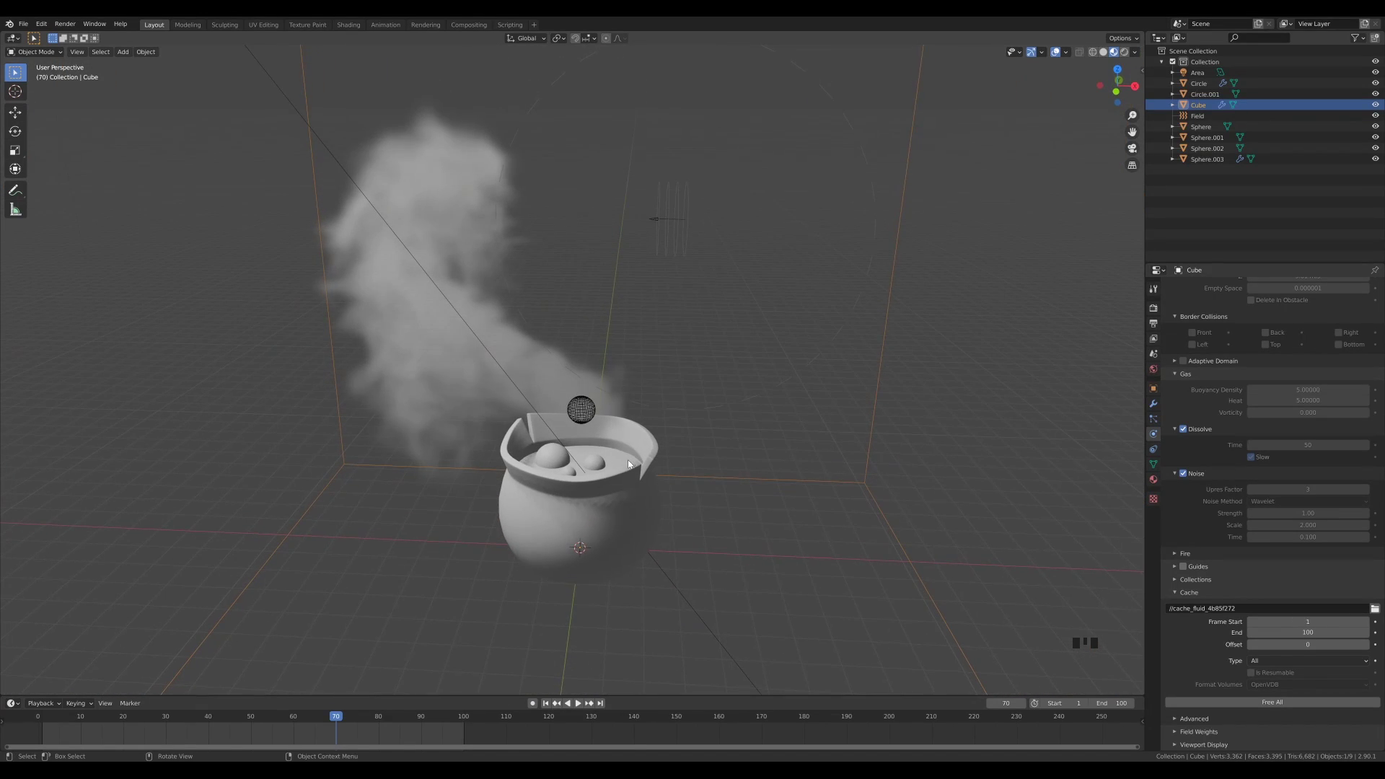
# Step: Parent the three bubble spheres and the liquid surface to the pot using Object (Keep Transform)
pyautogui.moveTo(593, 414); pyautogui.dragTo(602, 499, button='middle')
pyautogui.click(546, 457)
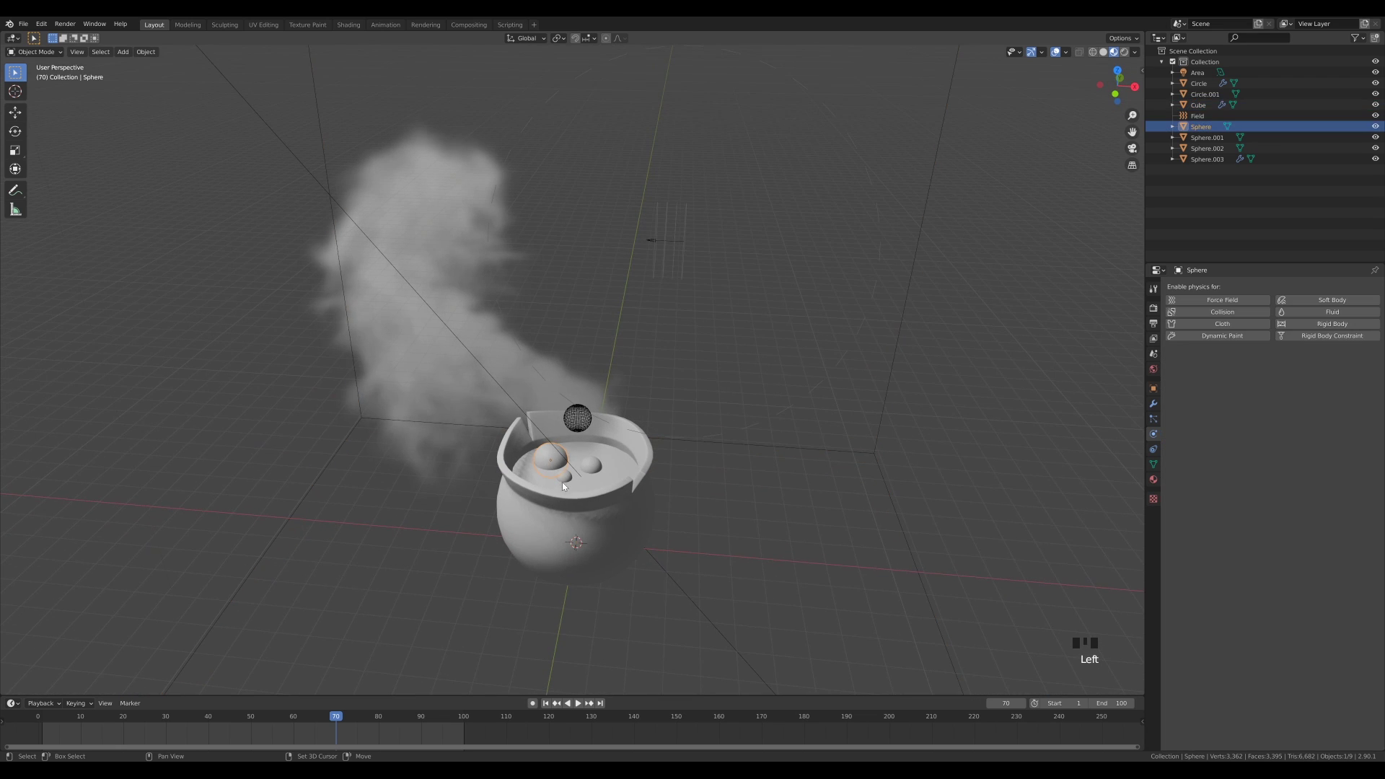
pyautogui.keyDown('shift'); pyautogui.click(563, 476); pyautogui.keyUp('shift')
pyautogui.keyDown('shift'); pyautogui.click(591, 466); pyautogui.keyUp('shift')
pyautogui.keyDown('shift'); pyautogui.click(618, 461); pyautogui.keyUp('shift')
pyautogui.keyDown('shift'); pyautogui.click(635, 491); pyautogui.keyUp('shift')
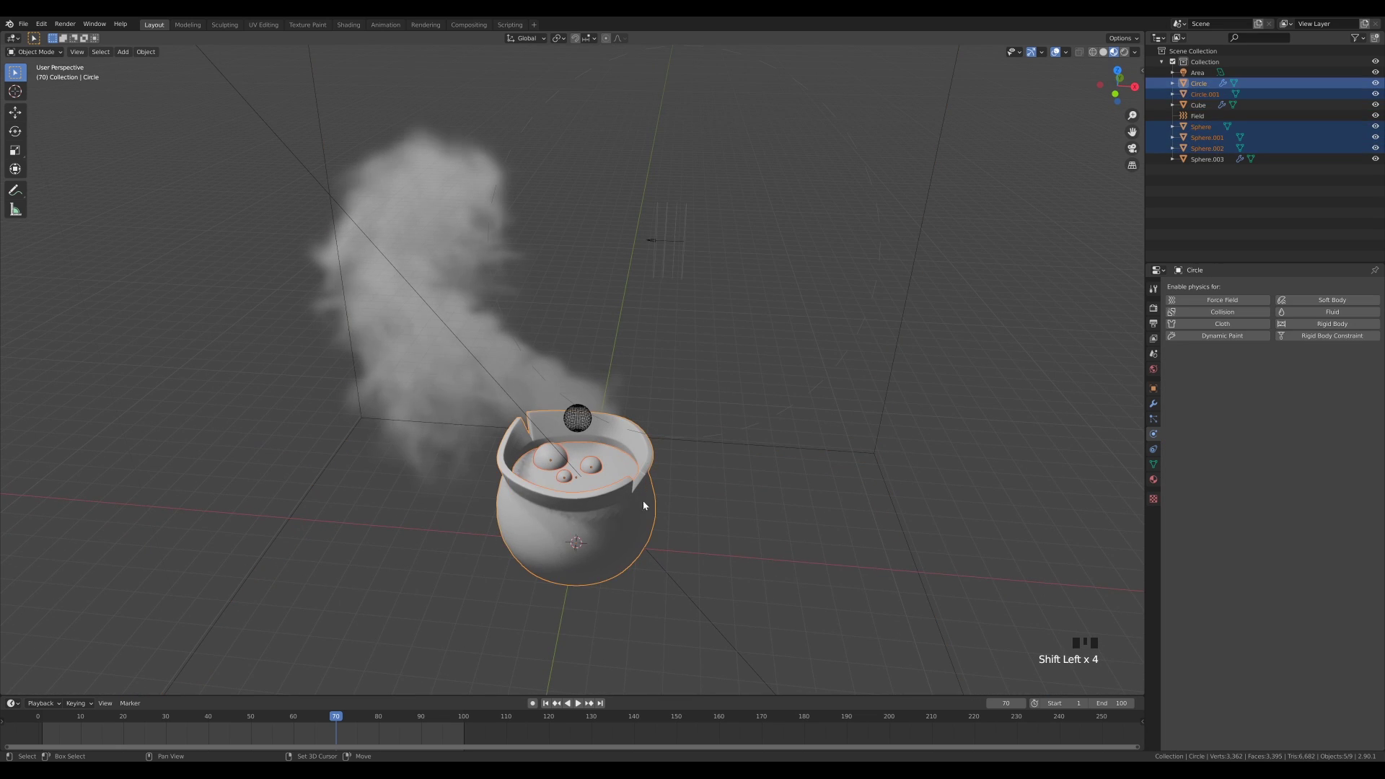
pyautogui.hotkey('ctrl', 'p')
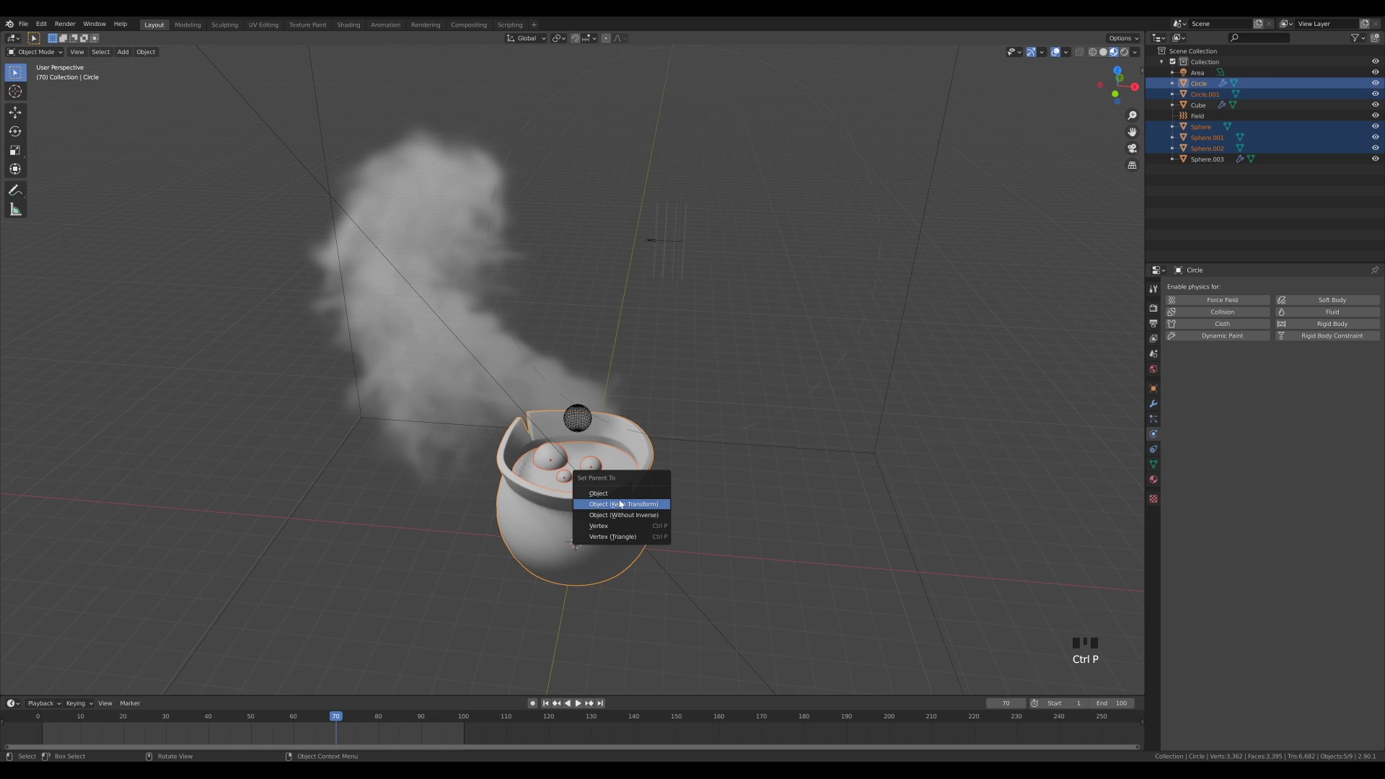
pyautogui.click(619, 503)
pyautogui.click(621, 532)
pyautogui.click(621, 533)
# Step: Raise the pot with its parented contents about 0.71 m along Z toward the smoke emitter
pyautogui.moveTo(745, 569); pyautogui.dragTo(754, 536, button='middle')
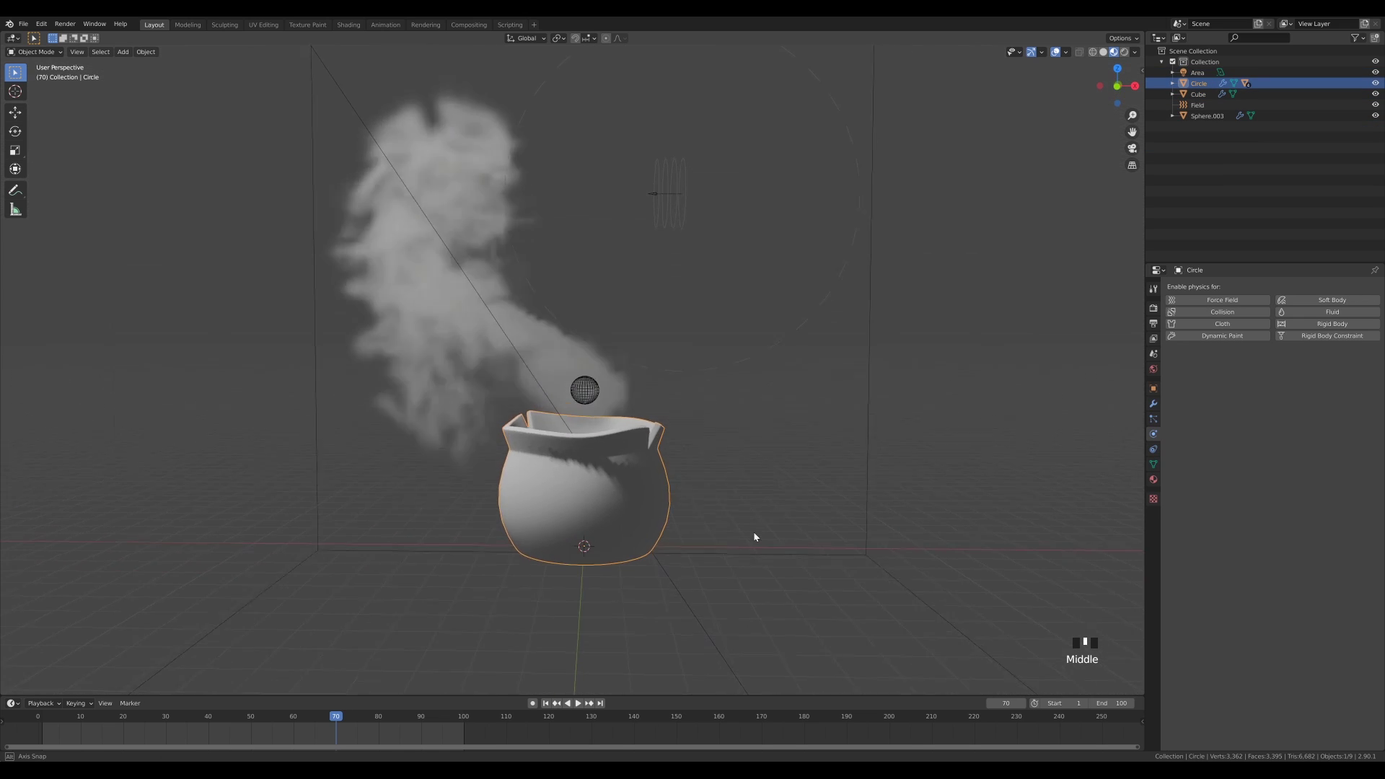
pyautogui.press('g')
pyautogui.press('z')
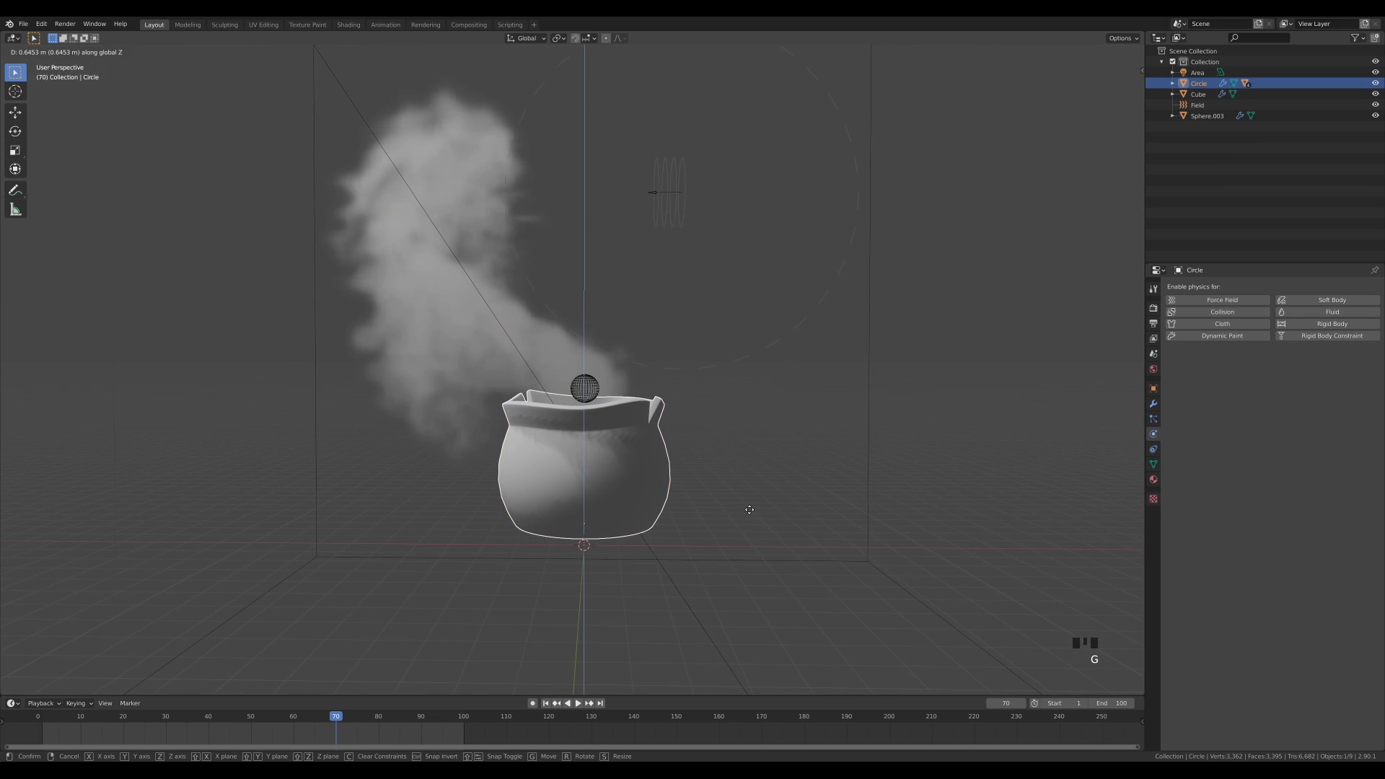
pyautogui.click(750, 512)
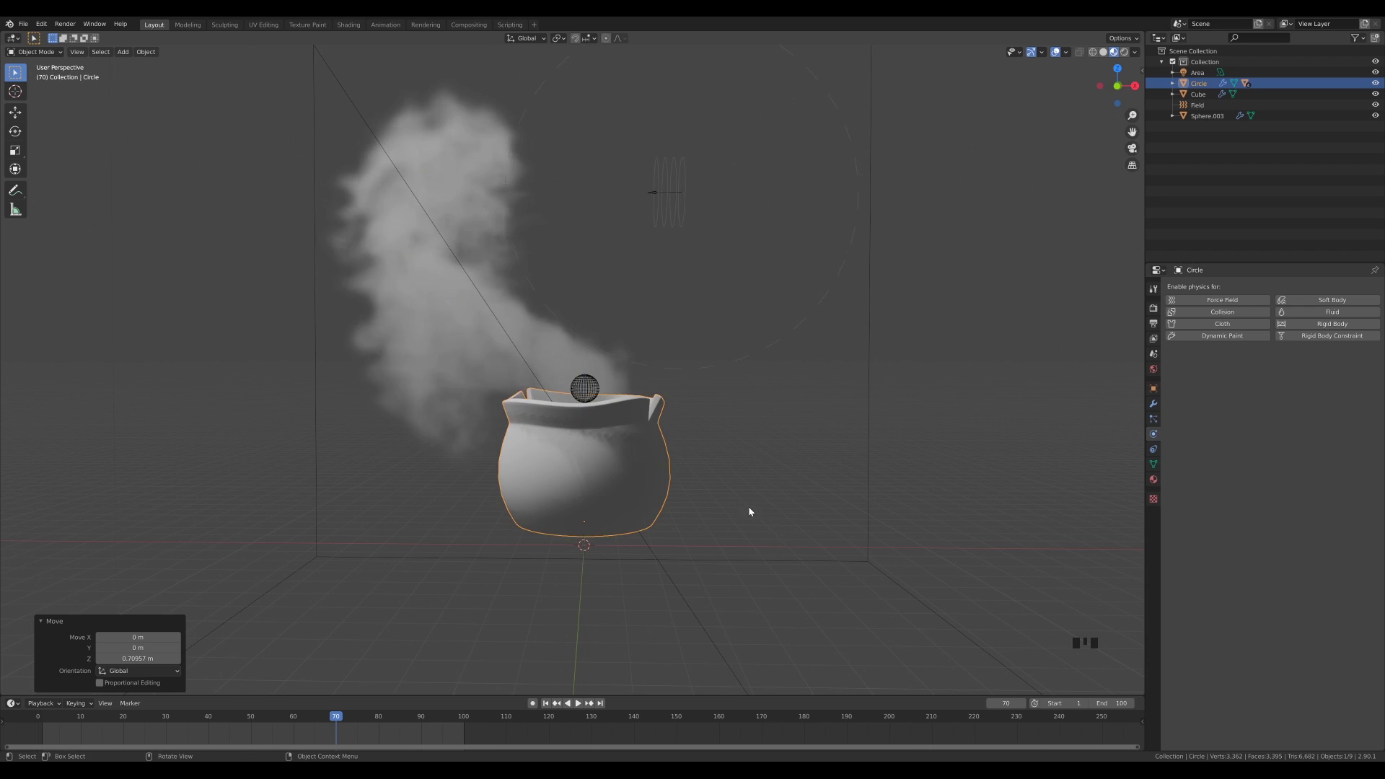
pyautogui.moveTo(750, 512); pyautogui.dragTo(779, 461, button='middle')
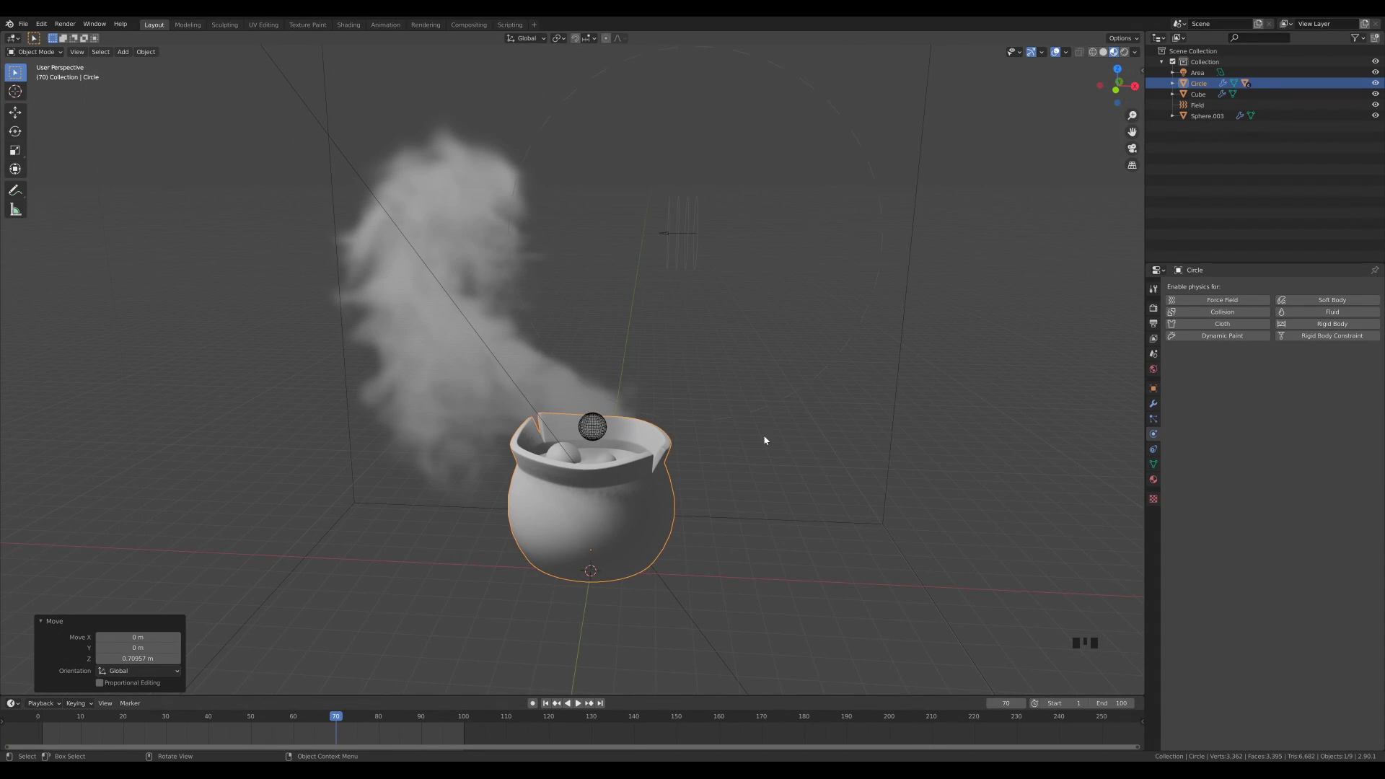
pyautogui.scroll(-2, 764, 440)
pyautogui.scroll(1, 746, 482)
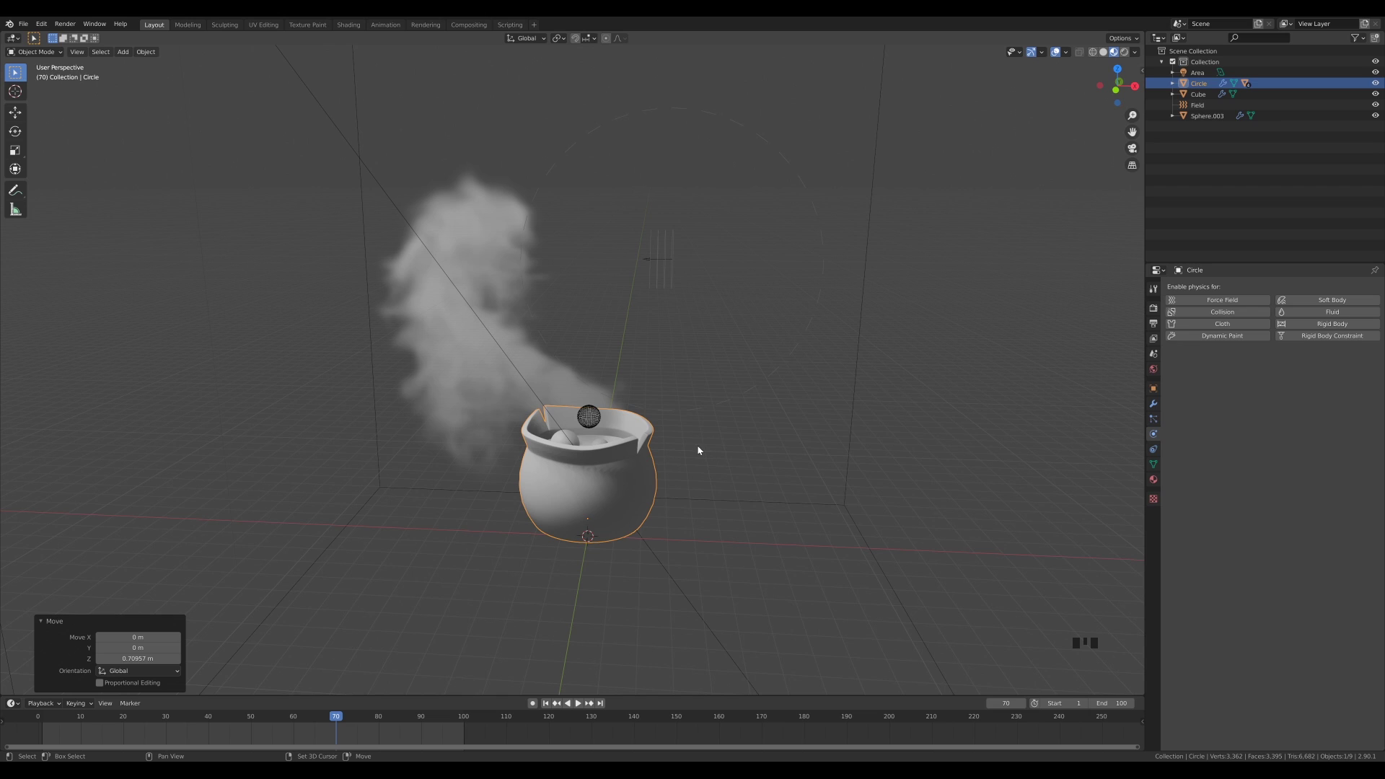
# Step: Import the smoke OpenVDB volume and scale it down to about 0.12 of its original size
pyautogui.hotkey('shift', 'a')
pyautogui.moveTo(699, 447)
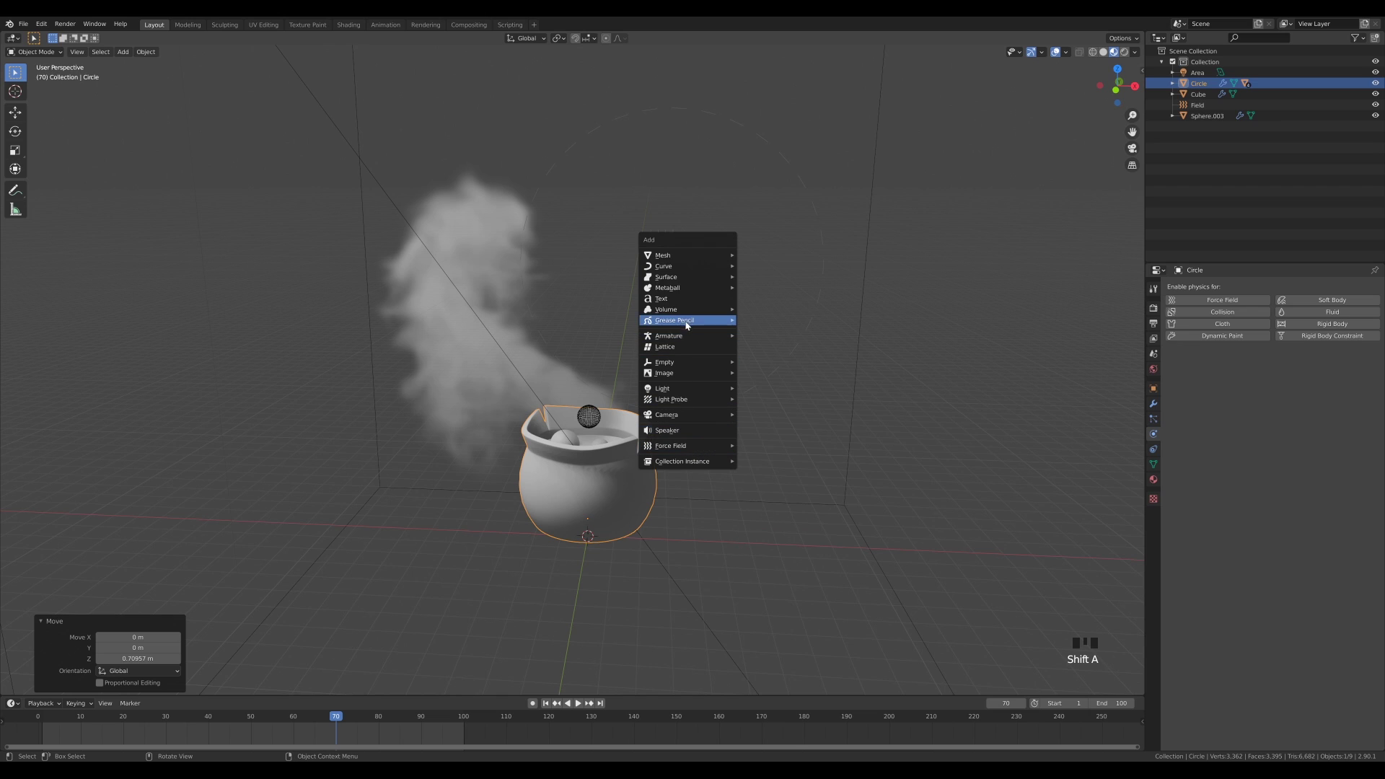
pyautogui.moveTo(686, 315)
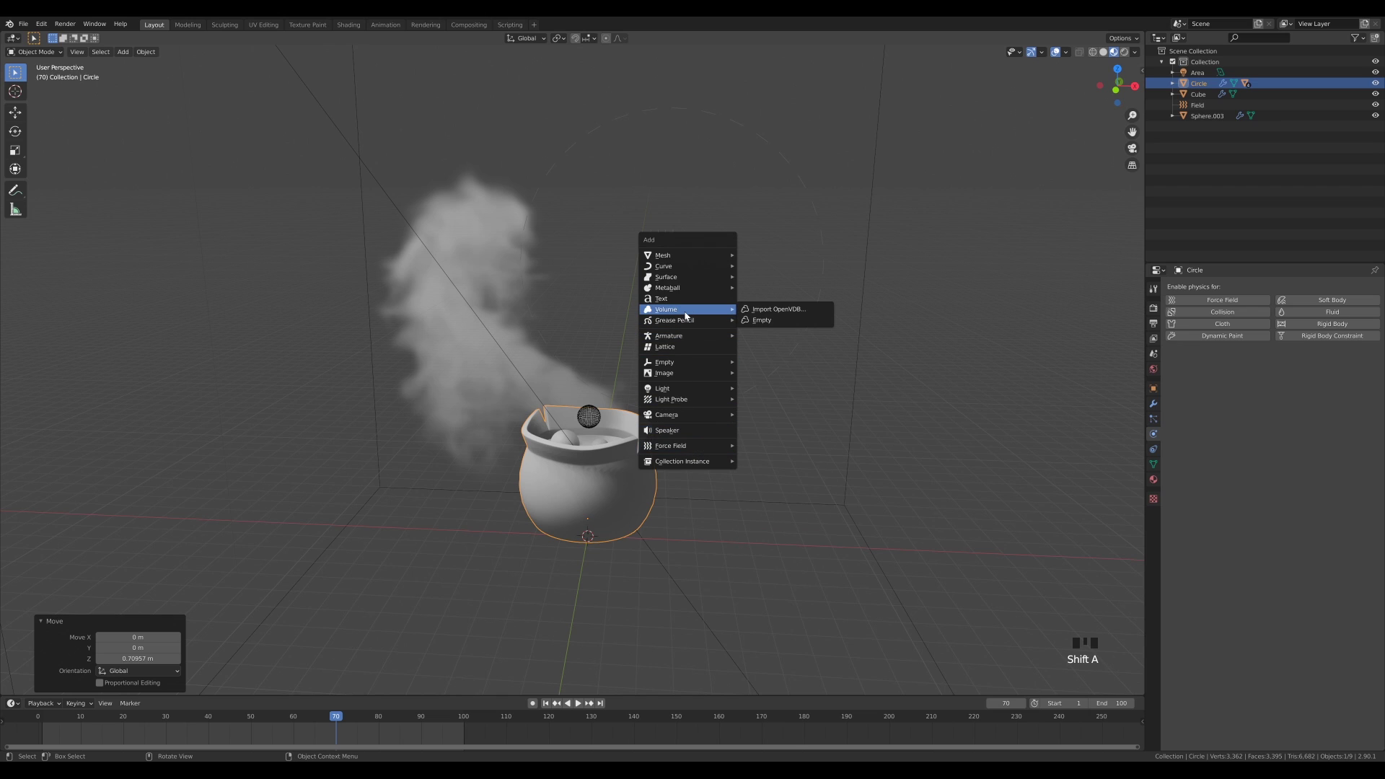
pyautogui.click(790, 313)
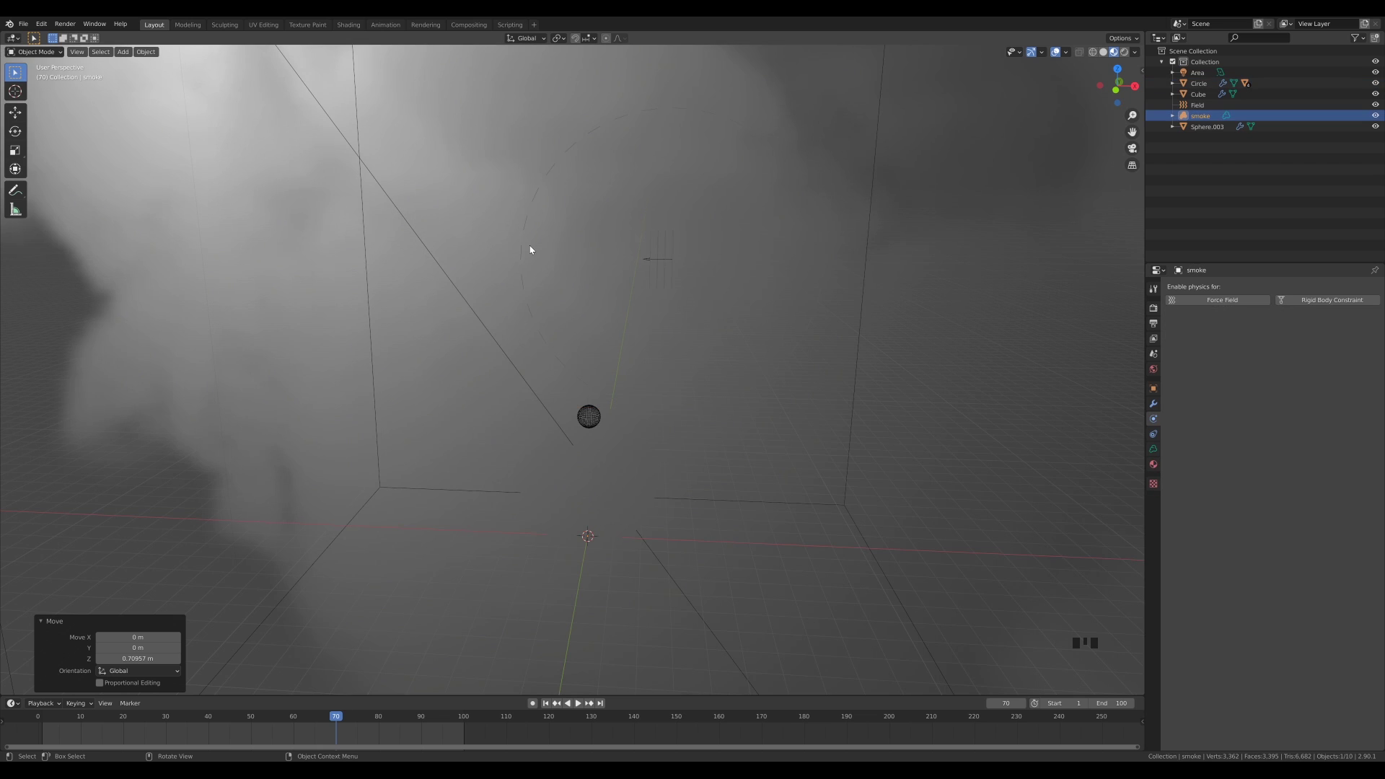
pyautogui.scroll(-4, 648, 406)
pyautogui.scroll(-4, 648, 406)
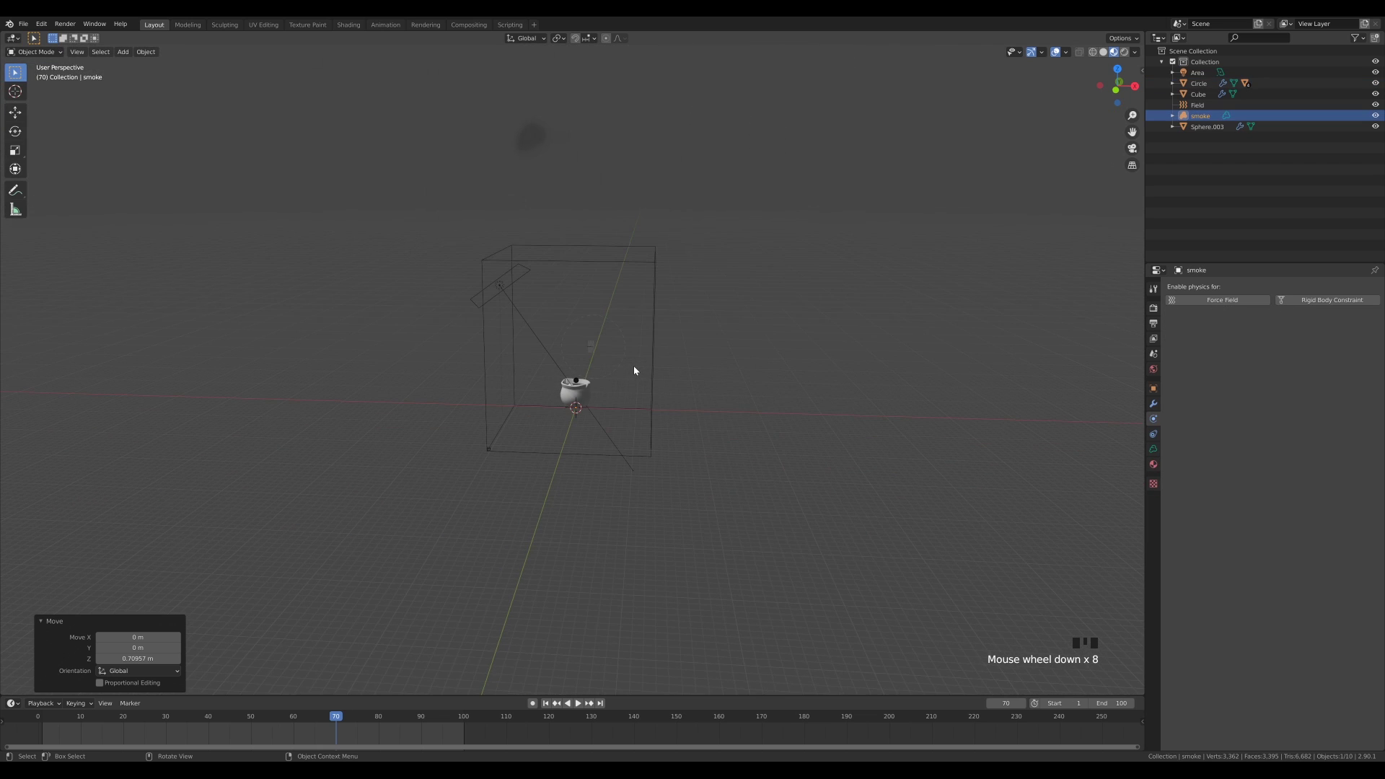
pyautogui.scroll(2, 634, 371)
pyautogui.press('s')
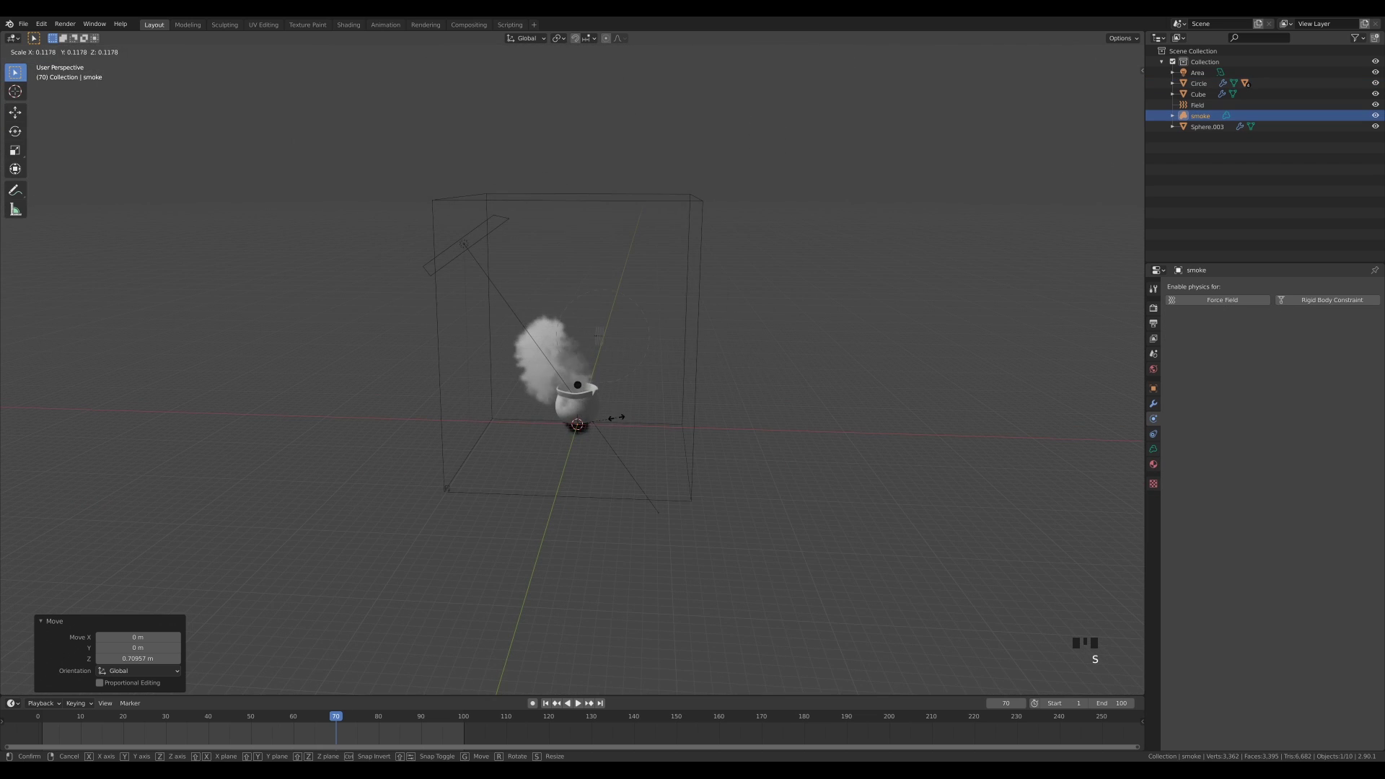
pyautogui.click(616, 417)
# Step: Move the imported smoke volume about 9.5 m along X, and reposition it freely beside the pot
pyautogui.press('g')
pyautogui.press('x')
pyautogui.click(791, 469)
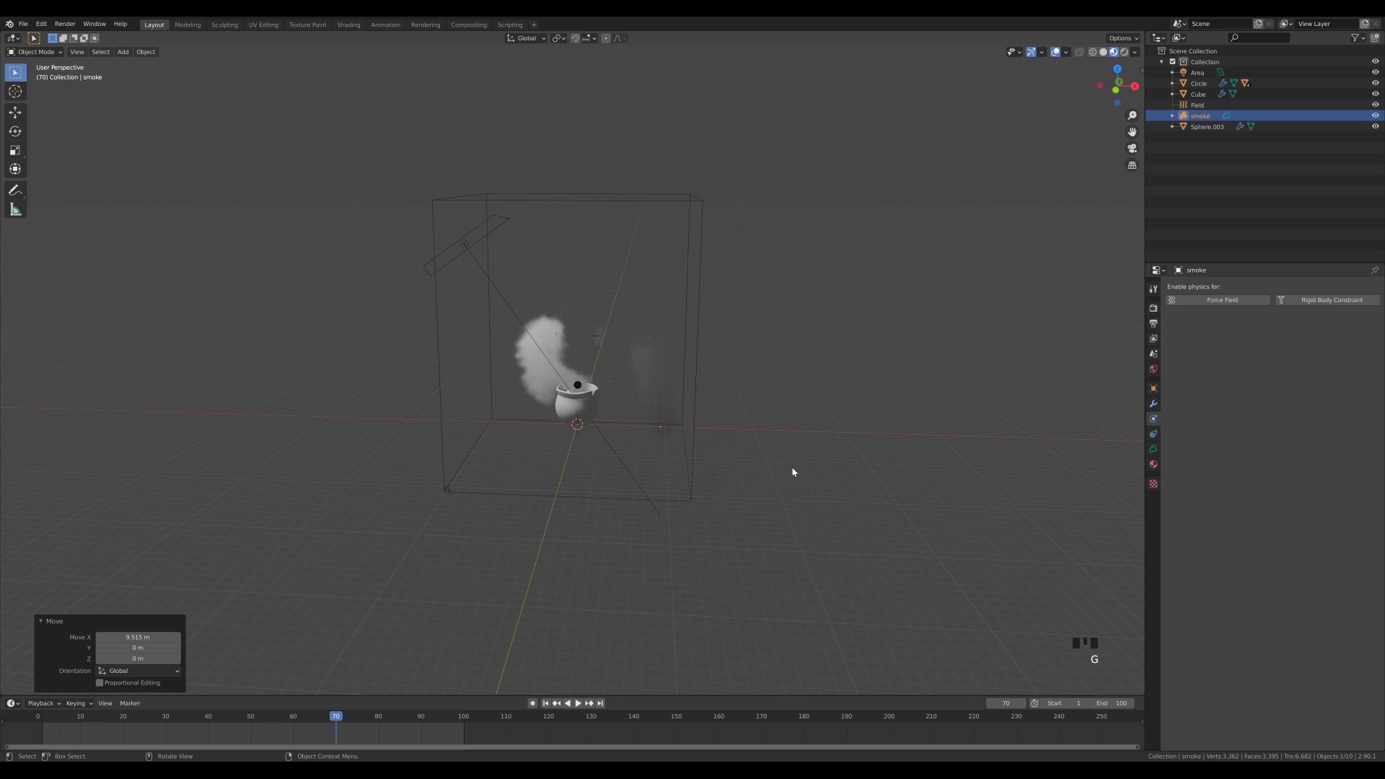
pyautogui.scroll(6, 903, 460)
pyautogui.press('g')
pyautogui.click(779, 448)
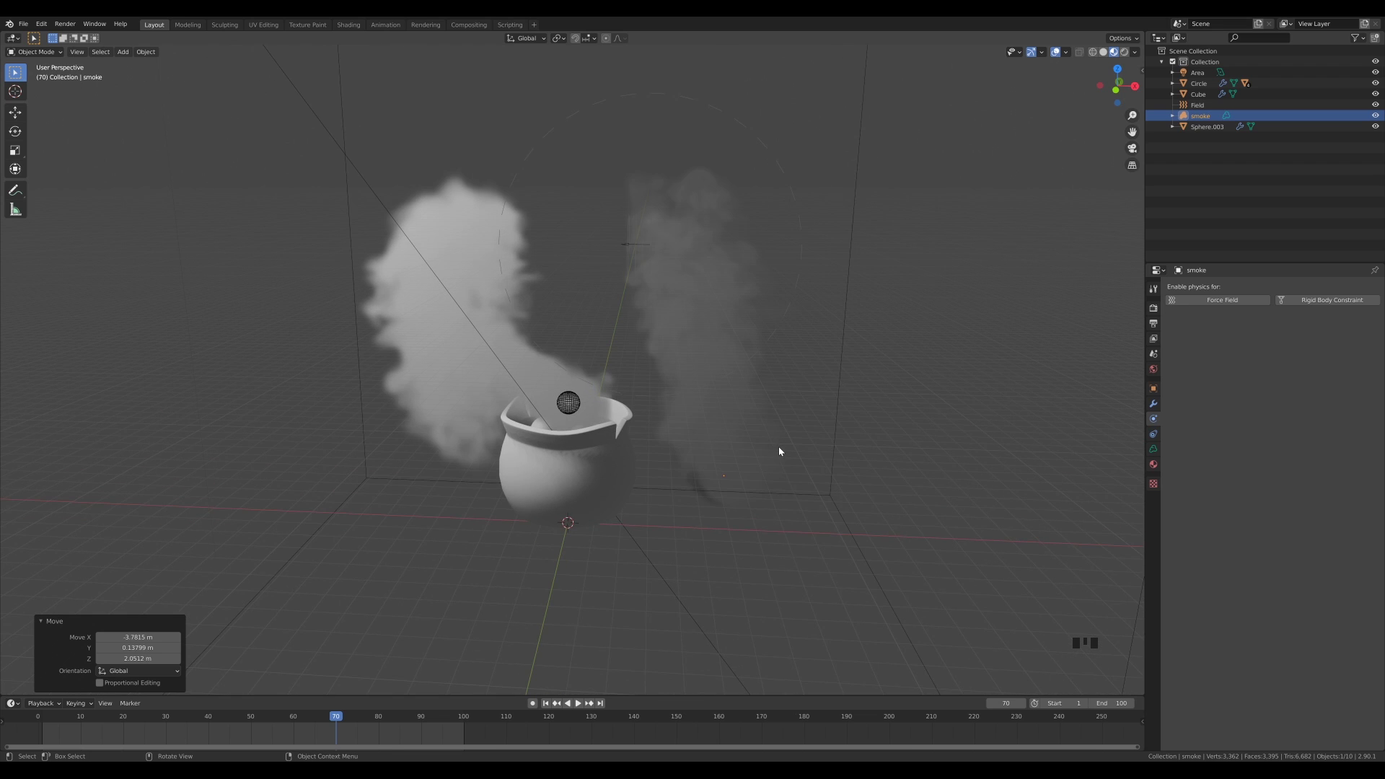
pyautogui.press('r')
pyautogui.press('z')
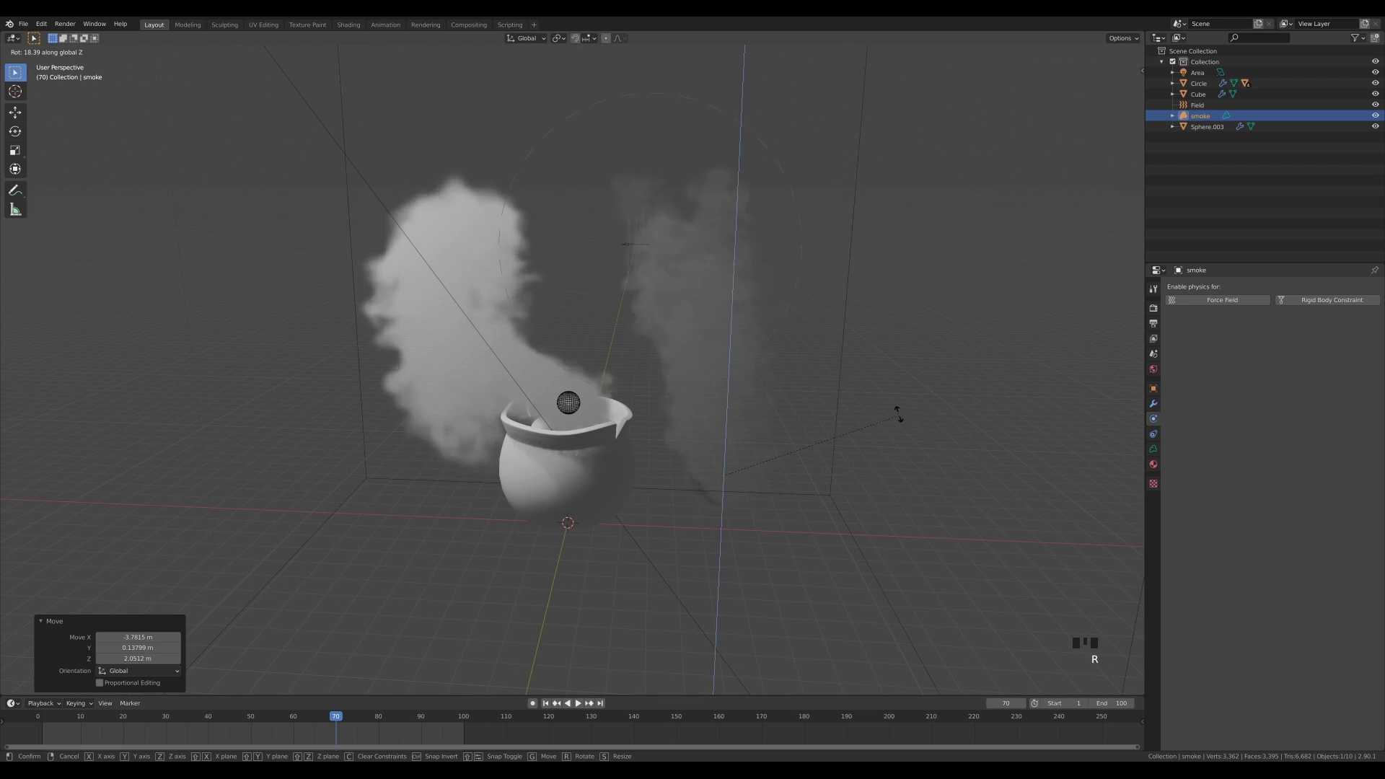
pyautogui.rightClick(912, 431)
# Step: Move the smoke volume above the pot's opening, by about -5.48 m in X, 0.89 m in Y and 1.23 m in Z
pyautogui.moveTo(944, 454); pyautogui.dragTo(878, 508, button='middle')
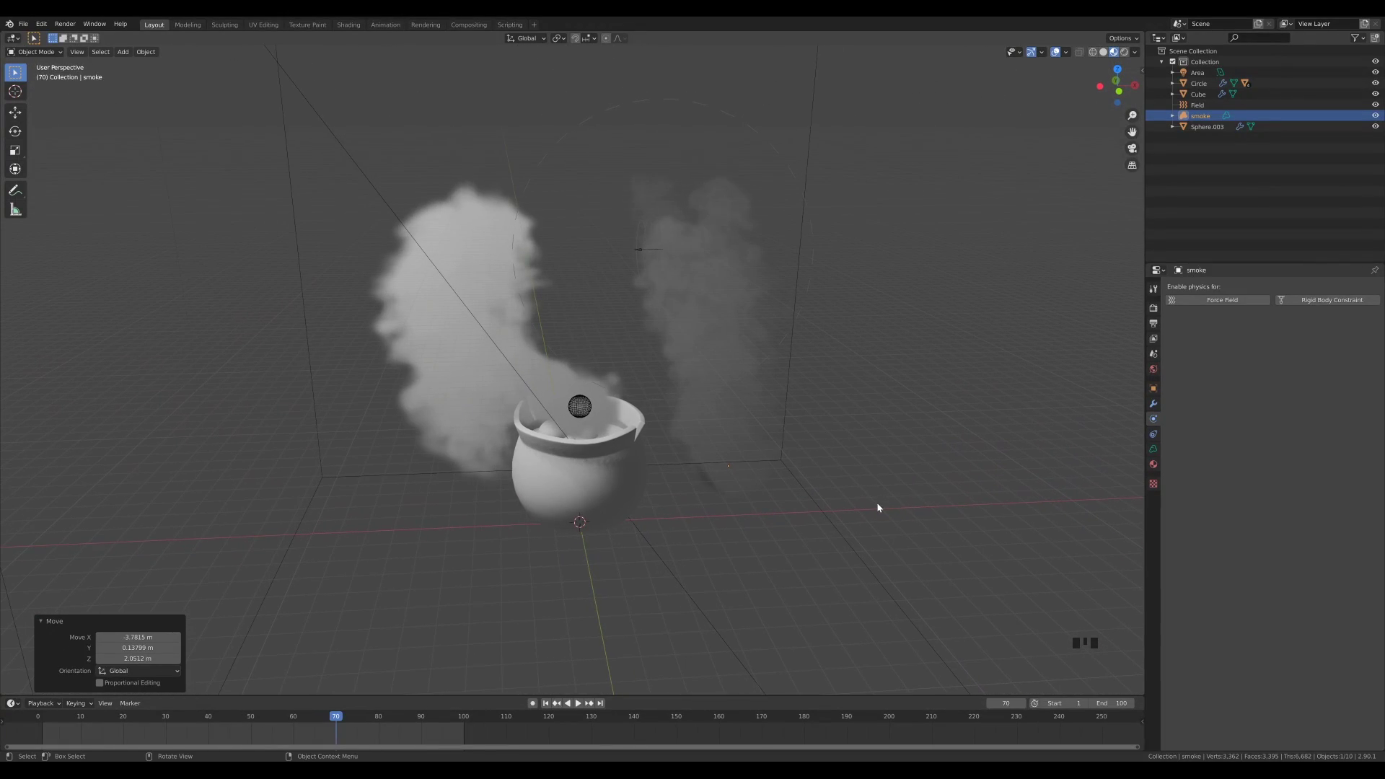
pyautogui.press('g')
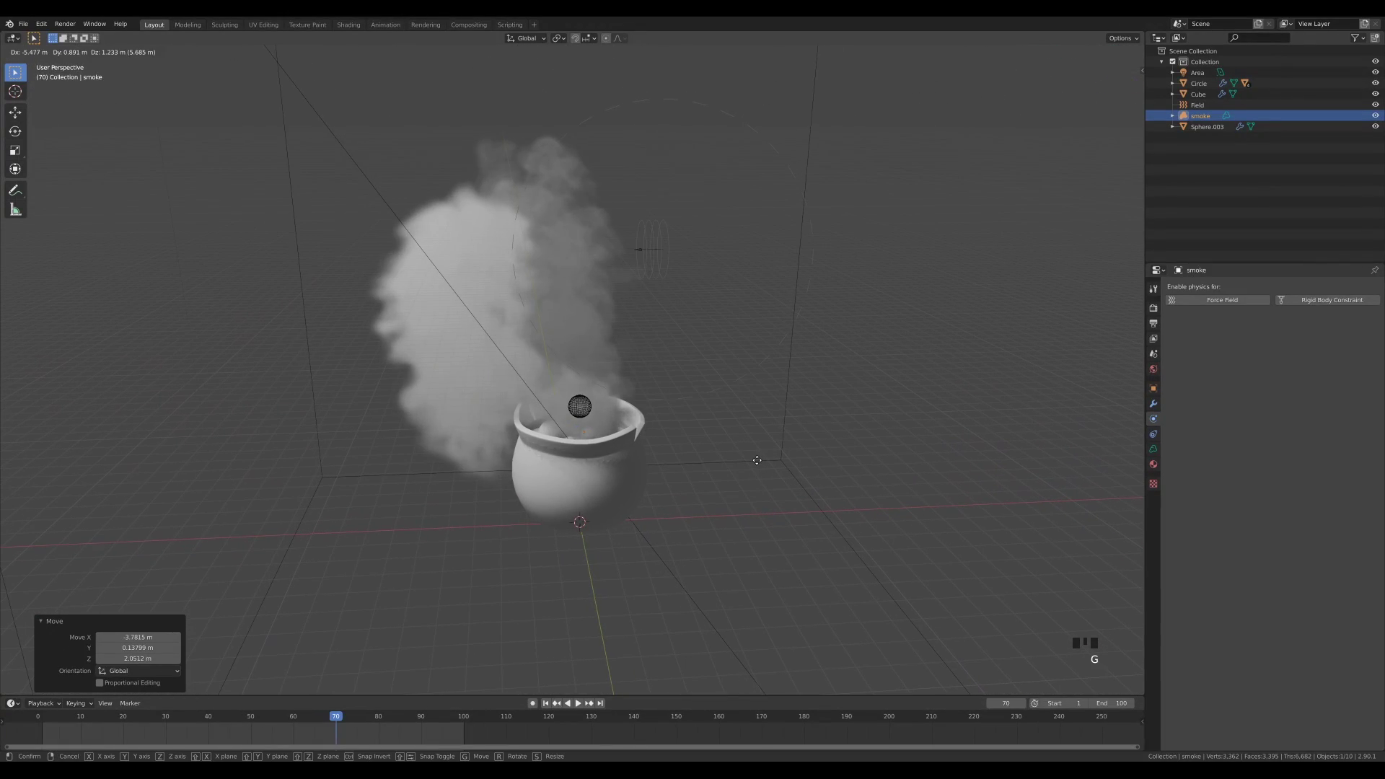
pyautogui.click(763, 465)
pyautogui.moveTo(575, 334); pyautogui.dragTo(825, 400, button='middle')
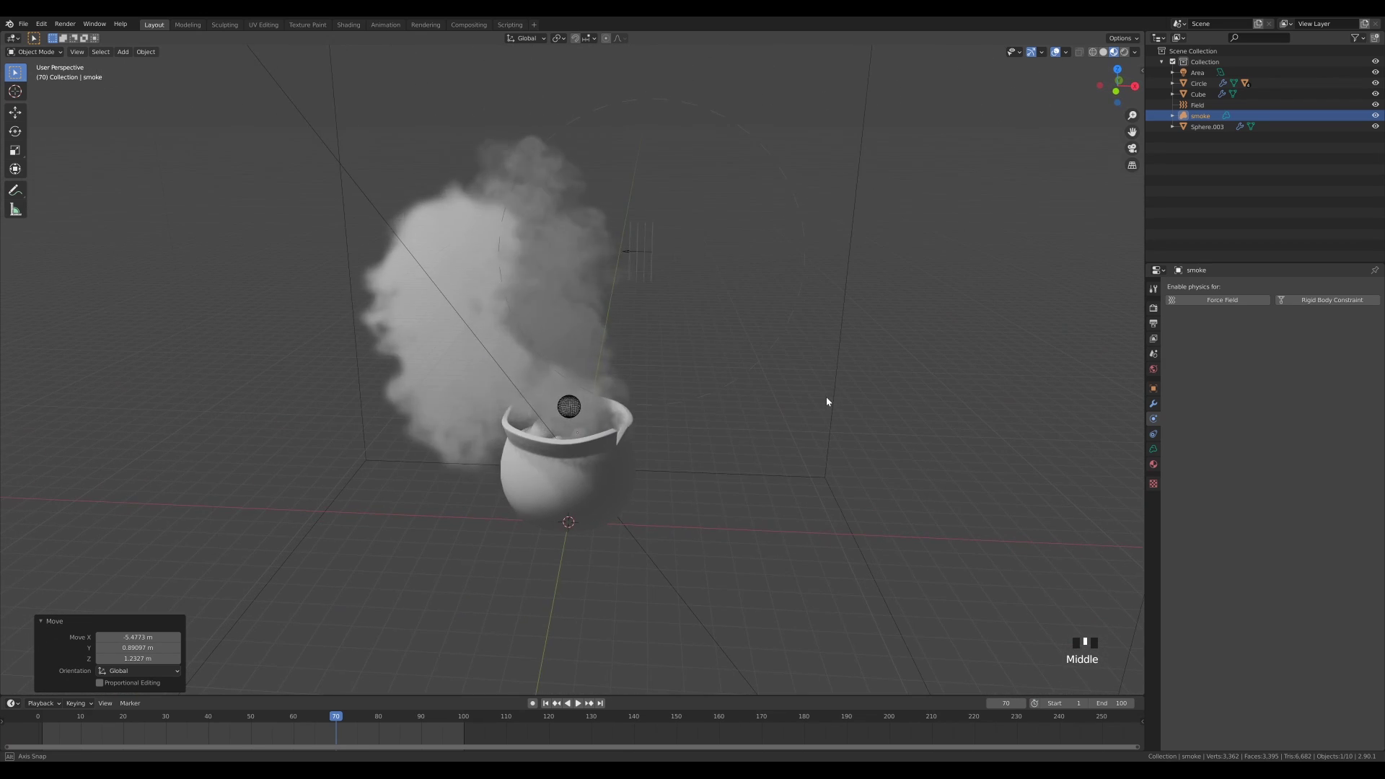
pyautogui.scroll(1, 714, 412)
pyautogui.keyDown('shift'); pyautogui.moveTo(725, 393); pyautogui.dragTo(785, 409, button='middle'); pyautogui.keyUp('shift')
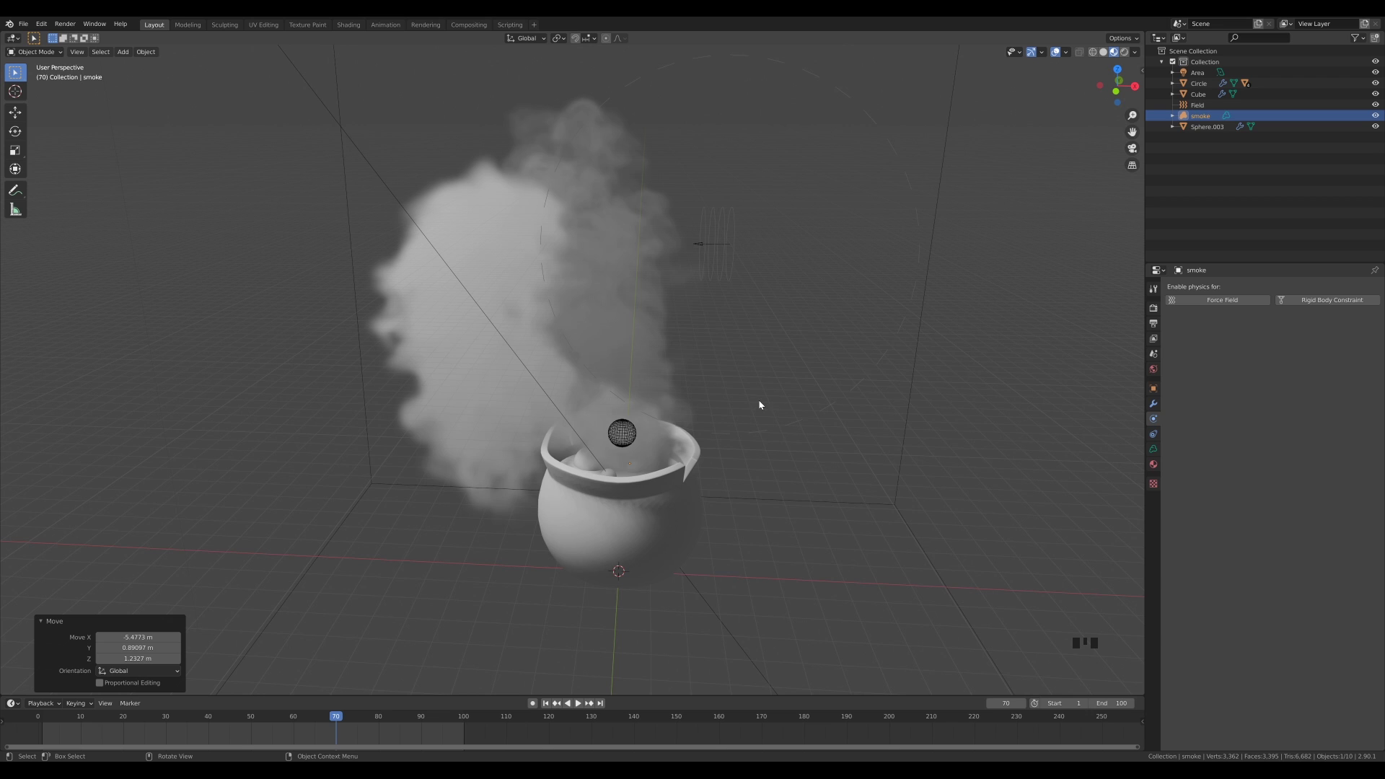
# Step: Delete the imported smoke volume
pyautogui.moveTo(761, 405); pyautogui.dragTo(774, 354, button='middle')
pyautogui.press('x')
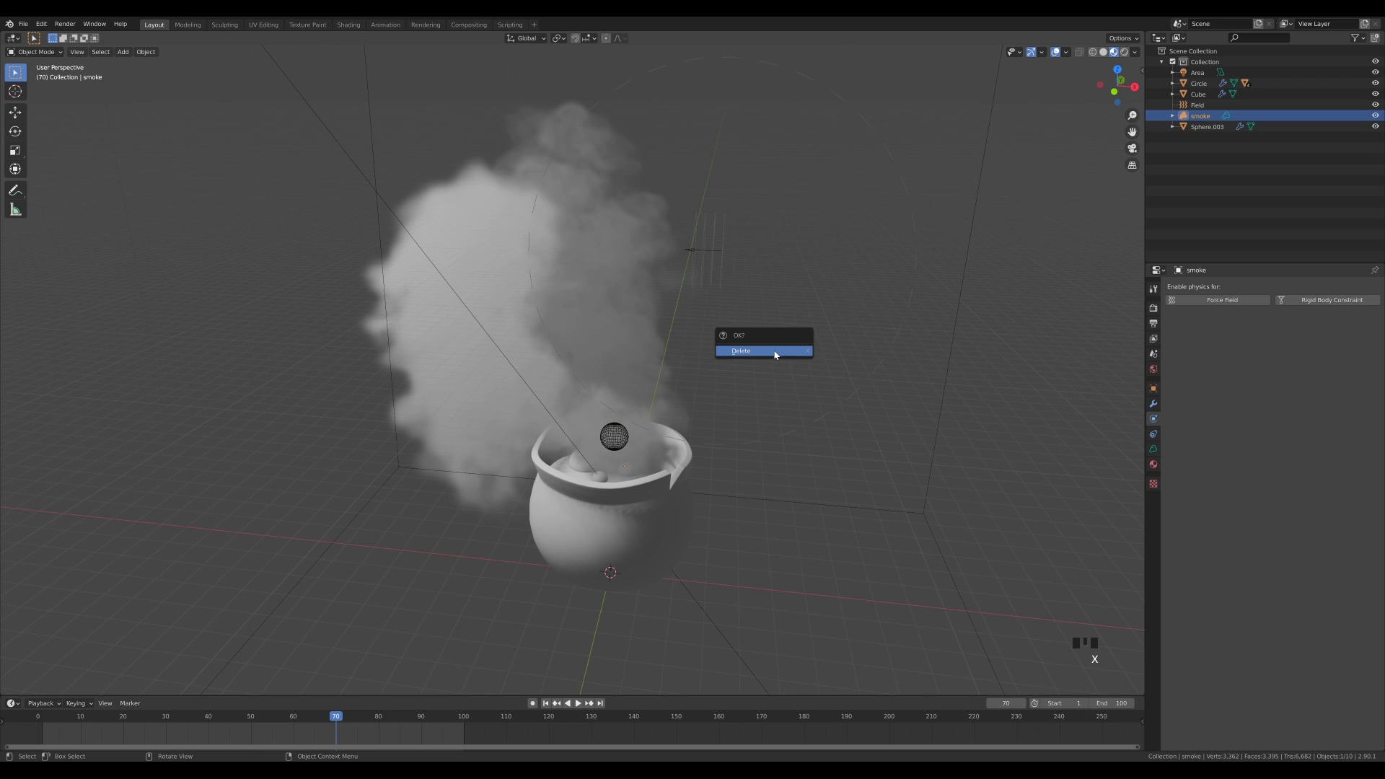
pyautogui.click(773, 353)
pyautogui.keyDown('shift'); pyautogui.moveTo(810, 412); pyautogui.dragTo(858, 411, button='middle'); pyautogui.keyUp('shift')
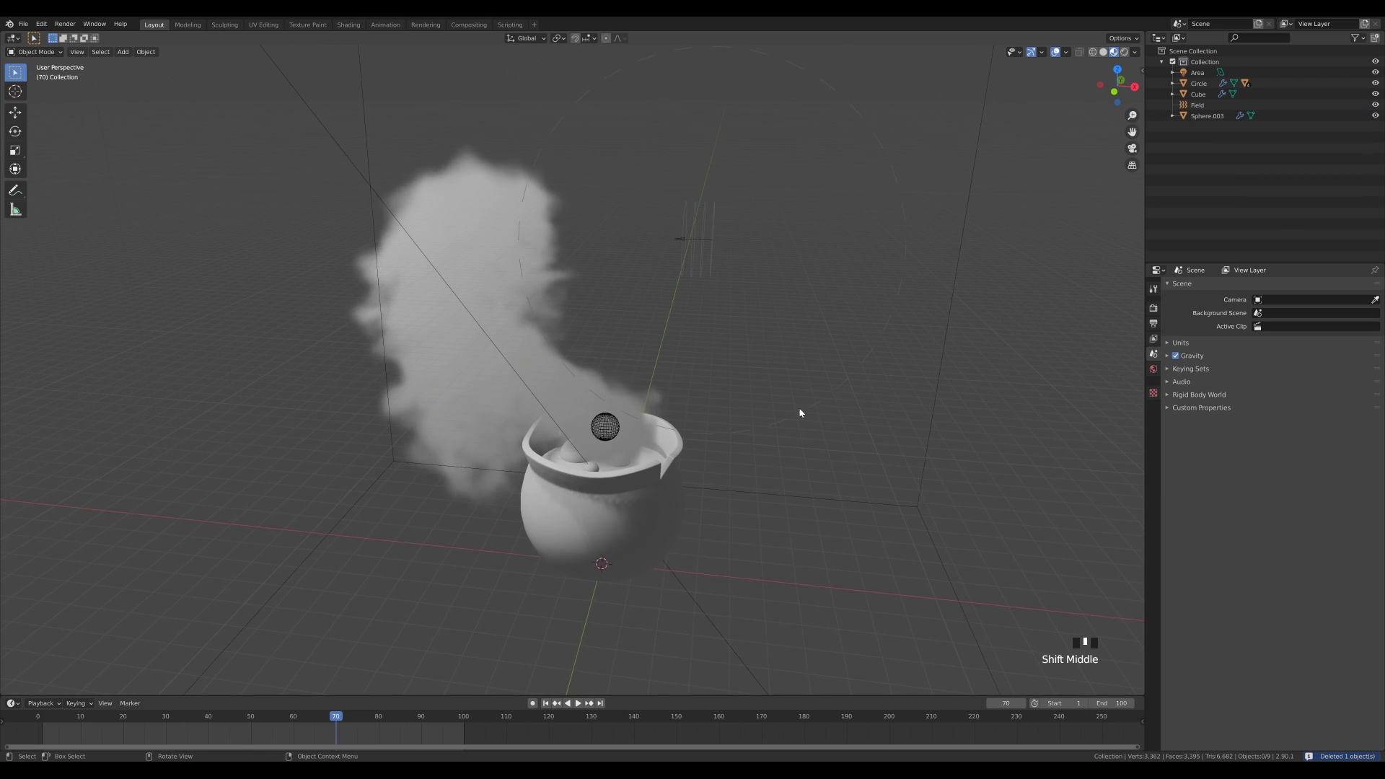
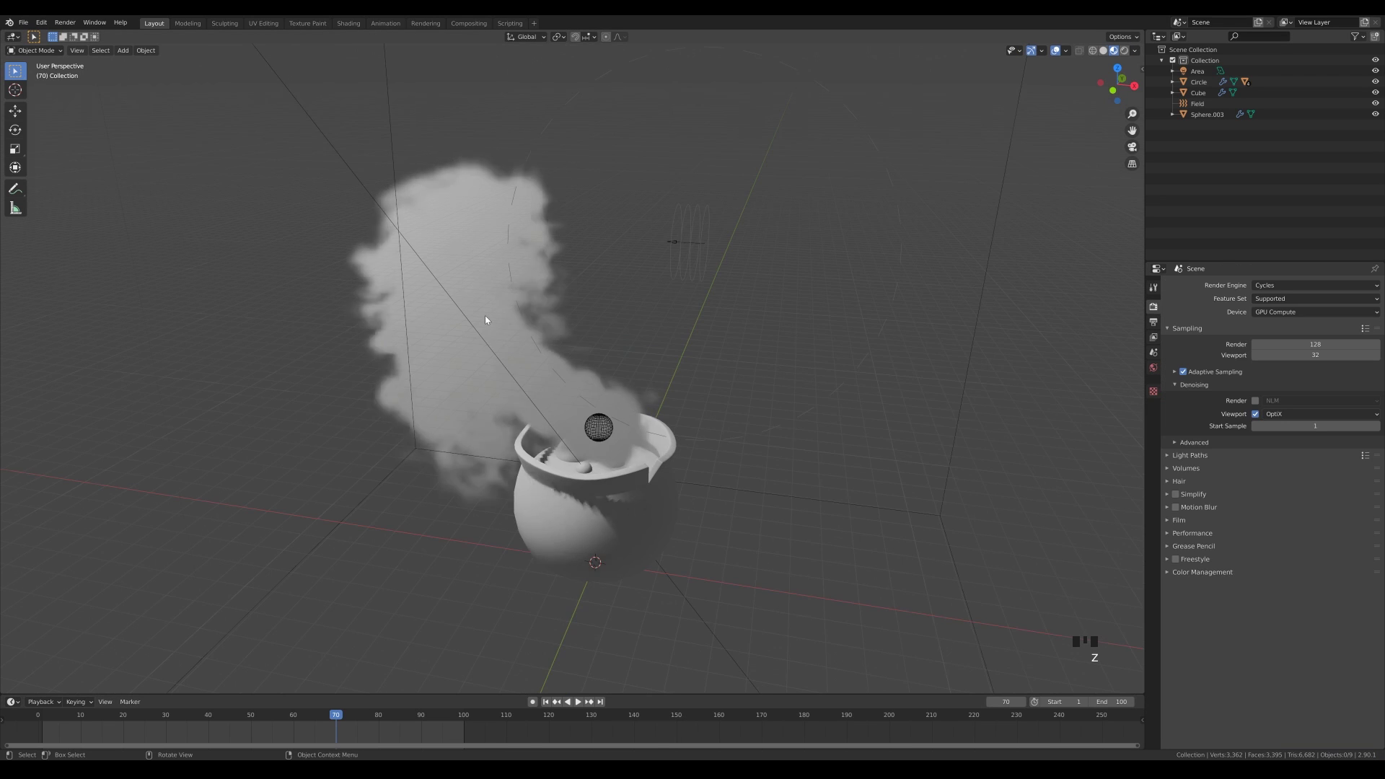
# Step: Add a plane mesh at the 3D cursor on the pot's side and rotate its geometry 90° about X
pyautogui.scroll(-2, 760, 397)
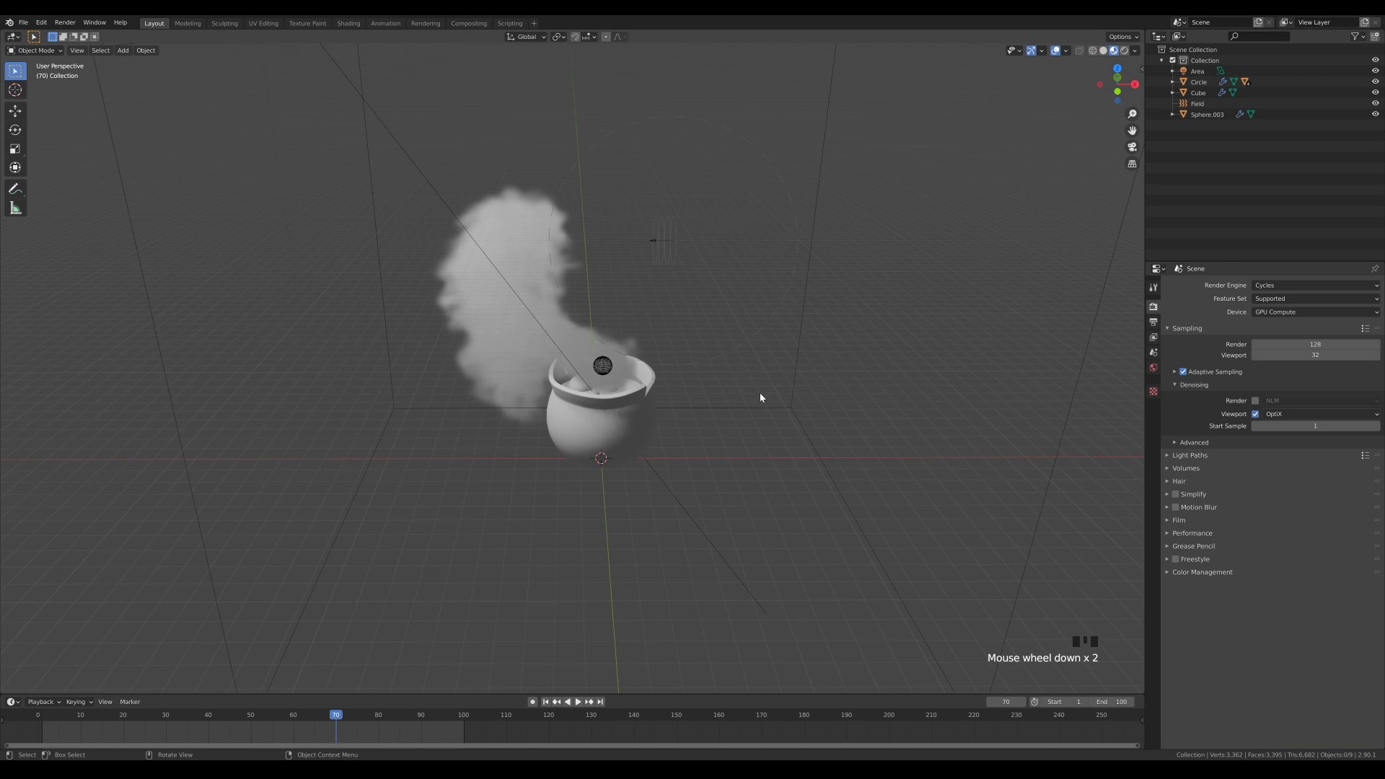
pyautogui.moveTo(759, 397); pyautogui.dragTo(772, 326, button='middle')
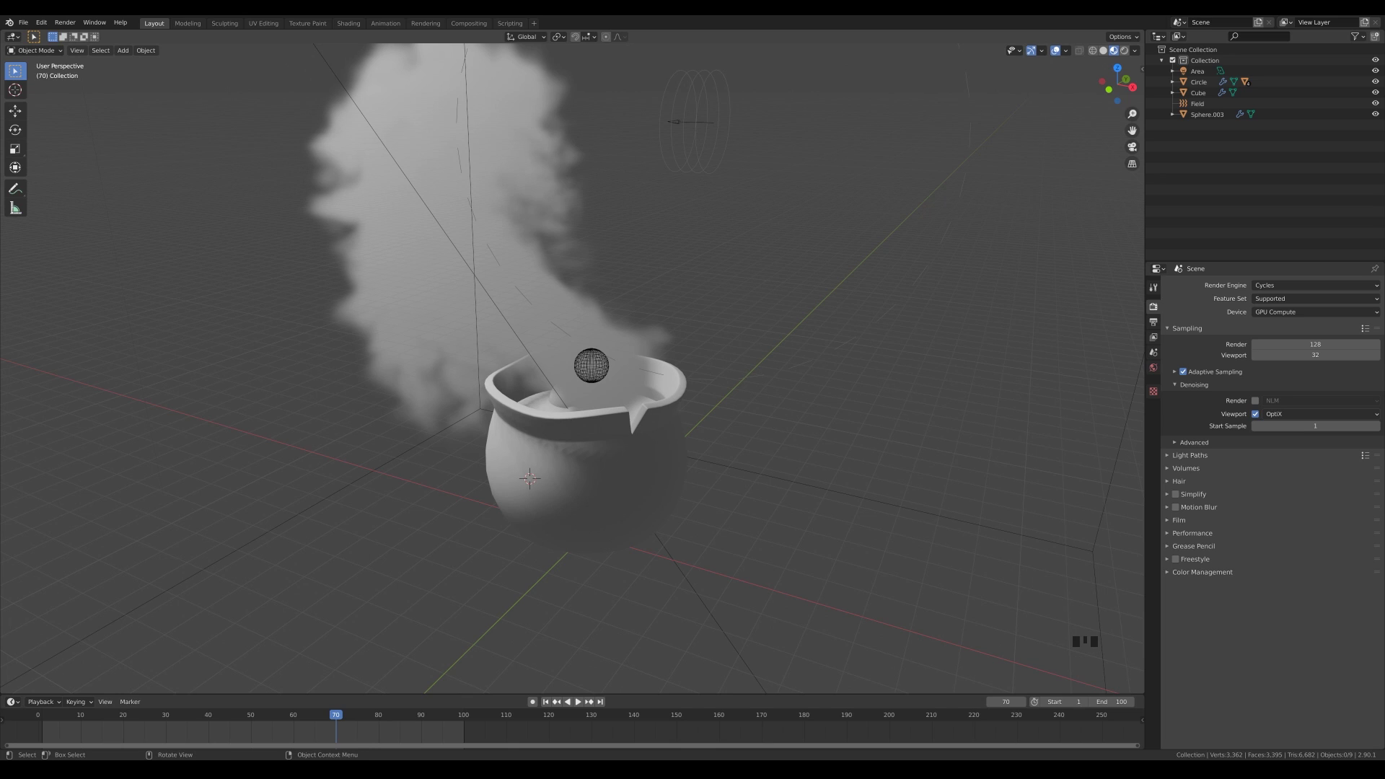
pyautogui.keyDown('shift'); pyautogui.moveTo(602, 447); pyautogui.dragTo(572, 380, button='middle'); pyautogui.keyUp('shift')
pyautogui.hotkey('shift', 'a')
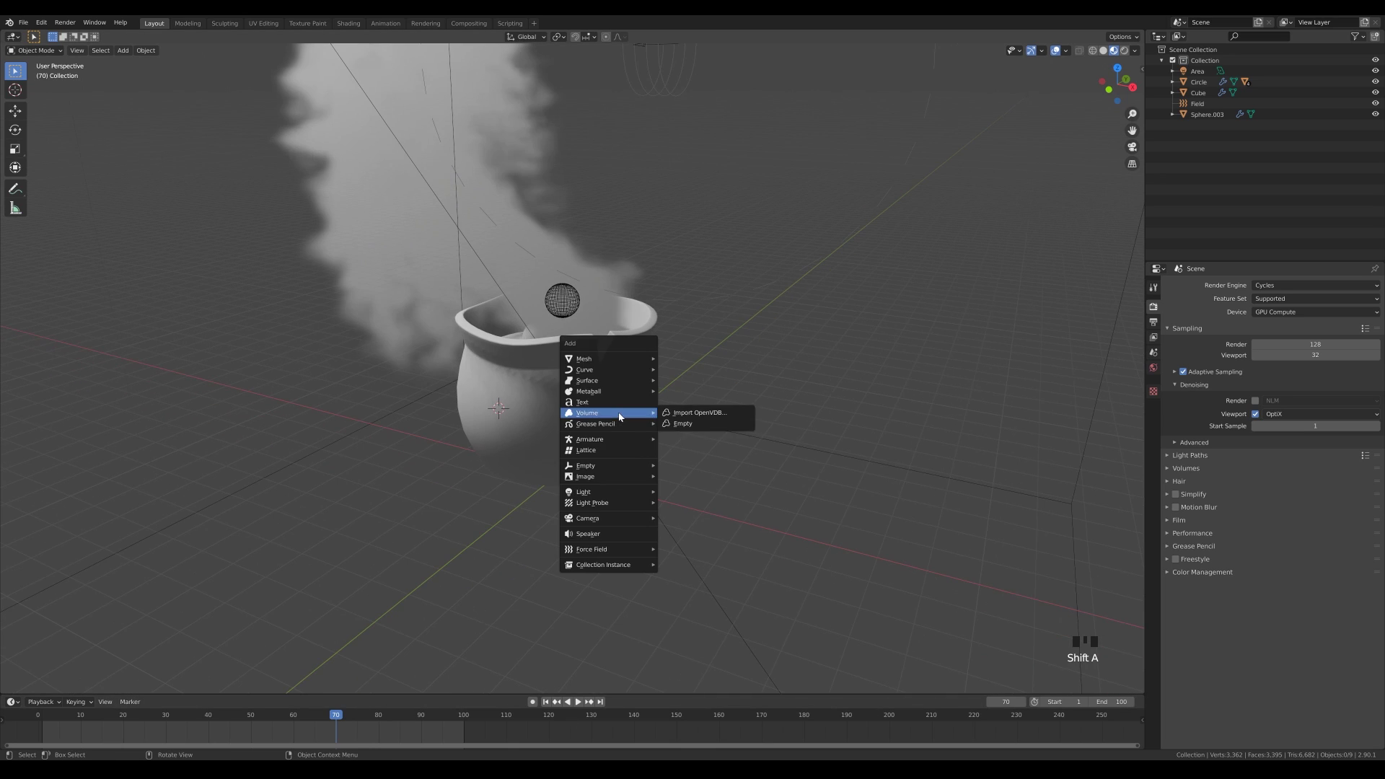
pyautogui.moveTo(626, 358)
pyautogui.click(702, 360)
pyautogui.press('Tab')
pyautogui.press('r')
pyautogui.press('x')
pyautogui.press('9')
pyautogui.press('0')
pyautogui.press('Return')
# Step: Scale the plane down to a small plate on the pot and flatten it along Z
pyautogui.press('s')
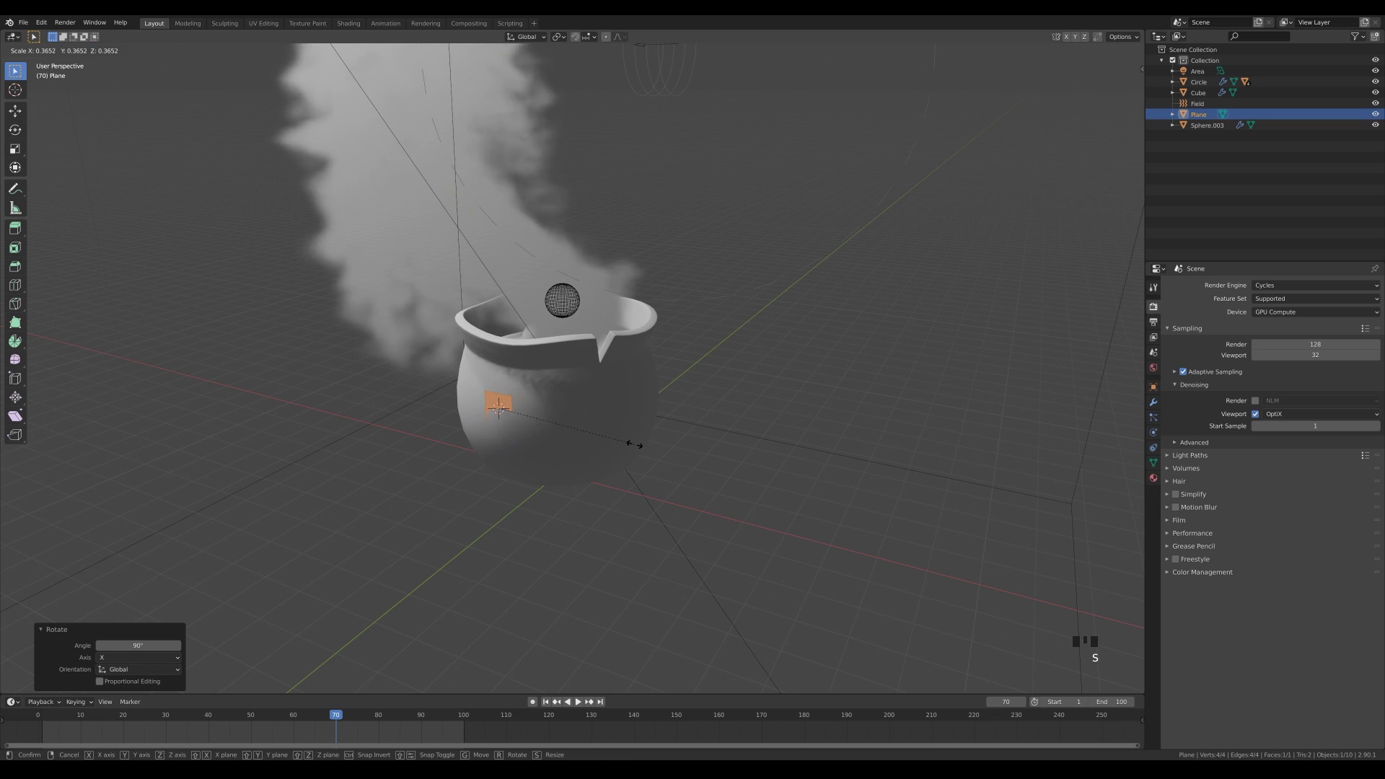
pyautogui.click(633, 445)
pyautogui.press('s')
pyautogui.press('z')
pyautogui.click(603, 417)
# Step: Tilt the small plate in the right view so it follows the slope of the pot's wall
pyautogui.press('Tab')
pyautogui.press('KP_3')
pyautogui.scroll(3, 580, 364)
pyautogui.press('r')
pyautogui.click(534, 386)
# Step: Bevel the plate's corner vertices to round them
pyautogui.moveTo(519, 393); pyautogui.dragTo(619, 436, button='middle')
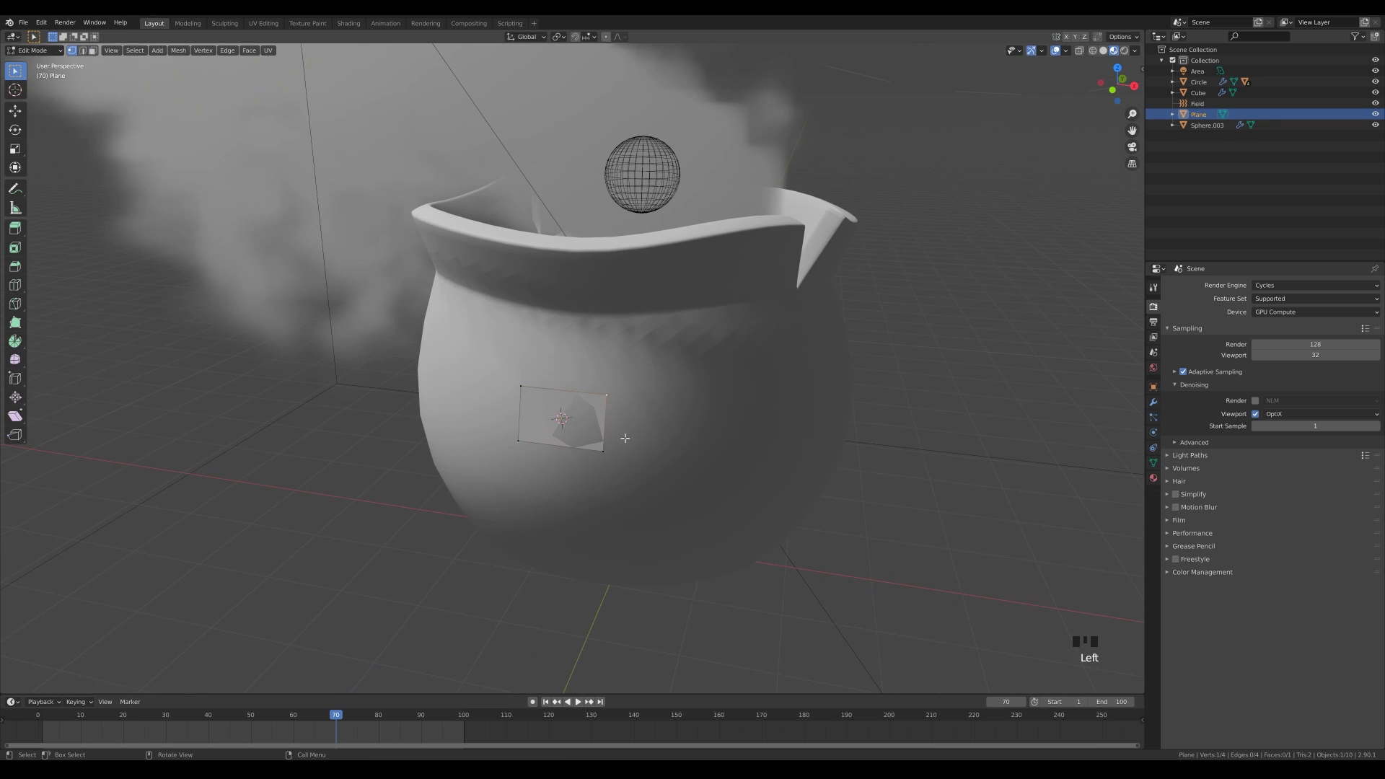
pyautogui.press('Tab')
pyautogui.hotkey('ctrl', 'b')
pyautogui.click(708, 458)
# Step: Extrude the whole plate face along its normal to give the plate thickness
pyautogui.moveTo(703, 456); pyautogui.dragTo(613, 433, button='middle')
pyautogui.press('a')
pyautogui.press('e')
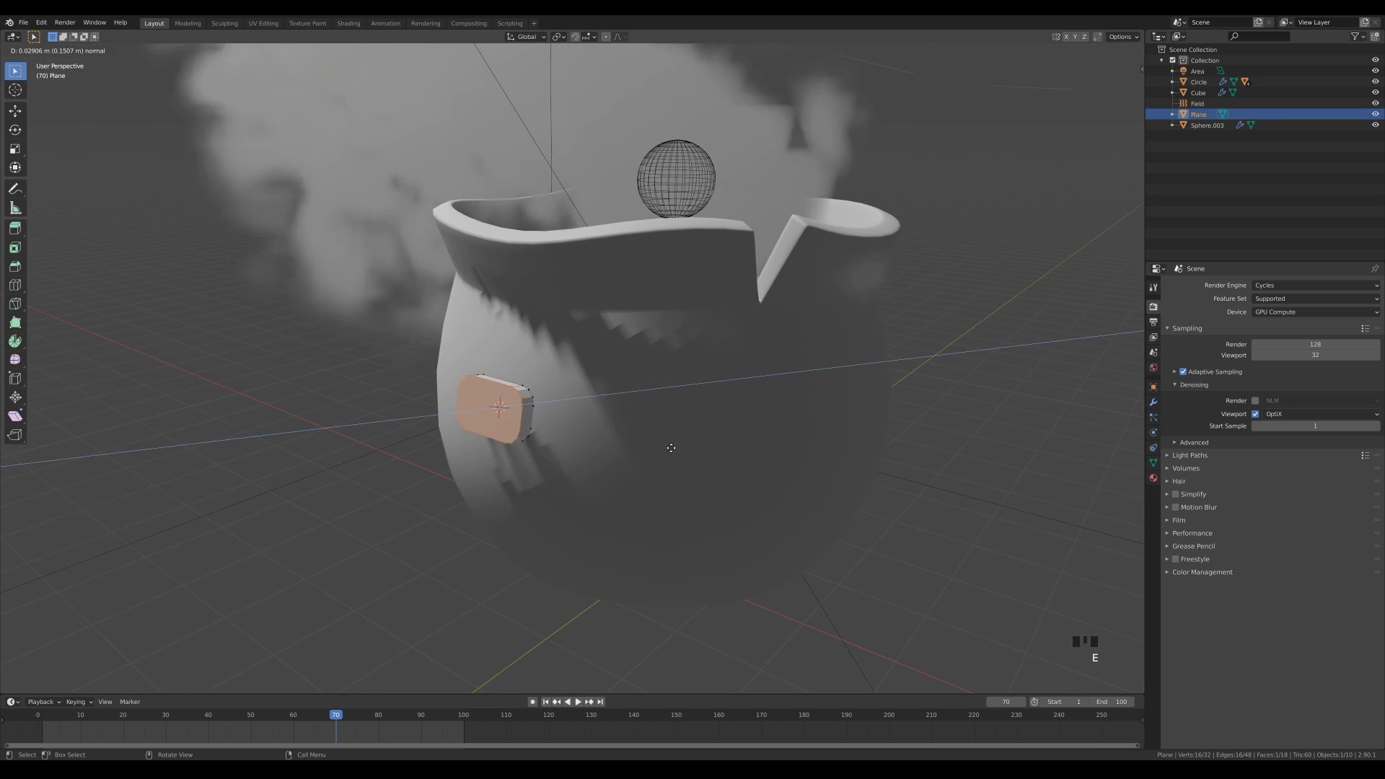
pyautogui.click(581, 414)
# Step: Snap the 3D cursor to the plate's selected face and add a 16-sided cylinder there
pyautogui.hotkey('shift', 's')
pyautogui.click(556, 385)
pyautogui.press('Tab')
pyautogui.hotkey('shift', 'a')
pyautogui.moveTo(560, 409)
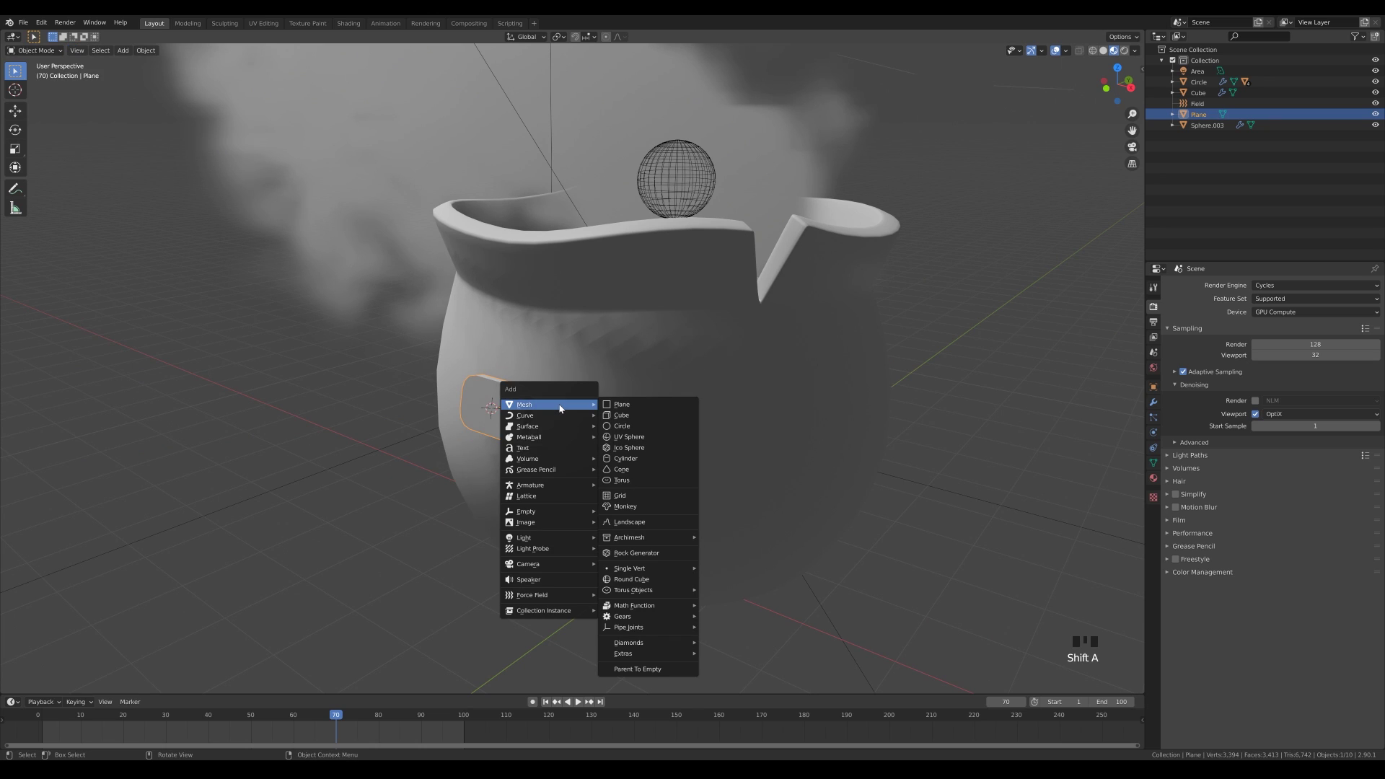
pyautogui.click(654, 460)
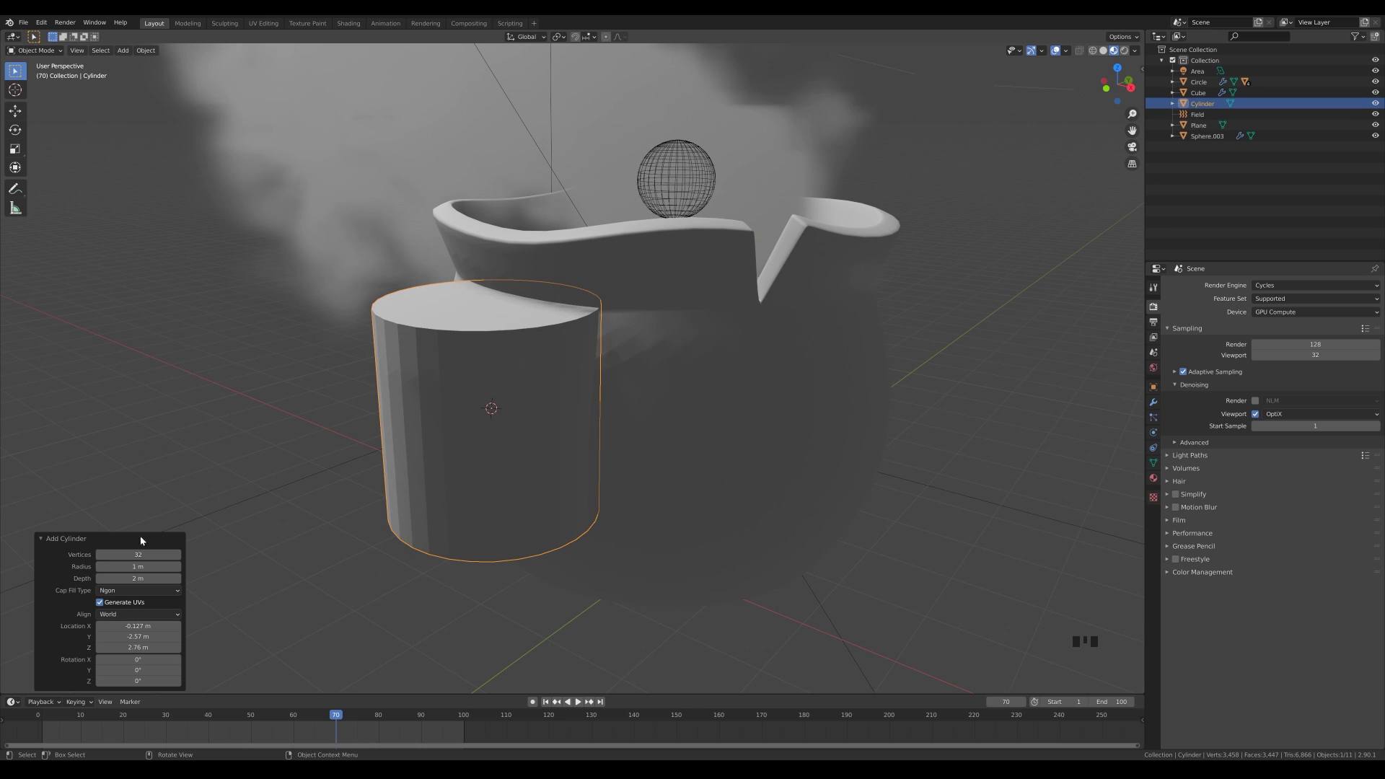
pyautogui.click(268, 381)
# Step: Rotate the cylinder's geometry 90° about Y and scale it down, with the viewport in solid shading
pyautogui.press('Tab')
pyautogui.press('r')
pyautogui.press('y')
pyautogui.press('9')
pyautogui.press('0')
pyautogui.press('Return')
pyautogui.press('z')
pyautogui.click(850, 406)
pyautogui.press('s')
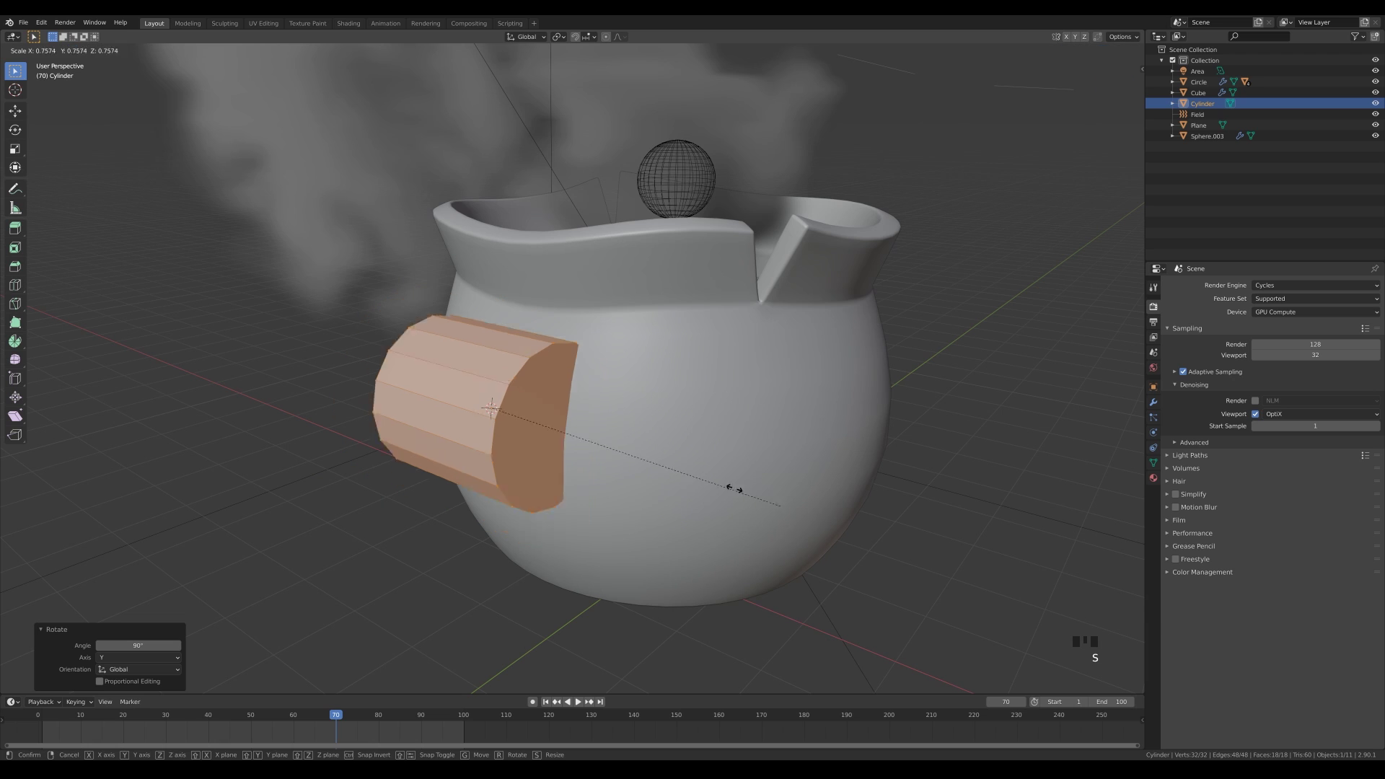
pyautogui.click(559, 416)
# Step: Delete the two end cap faces of the cylinder
pyautogui.click(500, 412)
pyautogui.moveTo(507, 413); pyautogui.dragTo(717, 414, button='middle')
pyautogui.keyDown('shift'); pyautogui.click(715, 386); pyautogui.keyUp('shift')
pyautogui.press('x')
pyautogui.press('f')
# Step: Scale the open cylinder down to fit the plate and resize it along X
pyautogui.moveTo(814, 382); pyautogui.dragTo(599, 395, button='middle')
pyautogui.press('a')
pyautogui.press('s')
pyautogui.click(605, 409)
pyautogui.press('s')
pyautogui.press('x')
pyautogui.click(748, 435)
# Step: Position the cylinder against the plate in the right view using wireframe shading, and return to solid shading
pyautogui.press('KP_3')
pyautogui.press('Tab')
pyautogui.scroll(5, 696, 472)
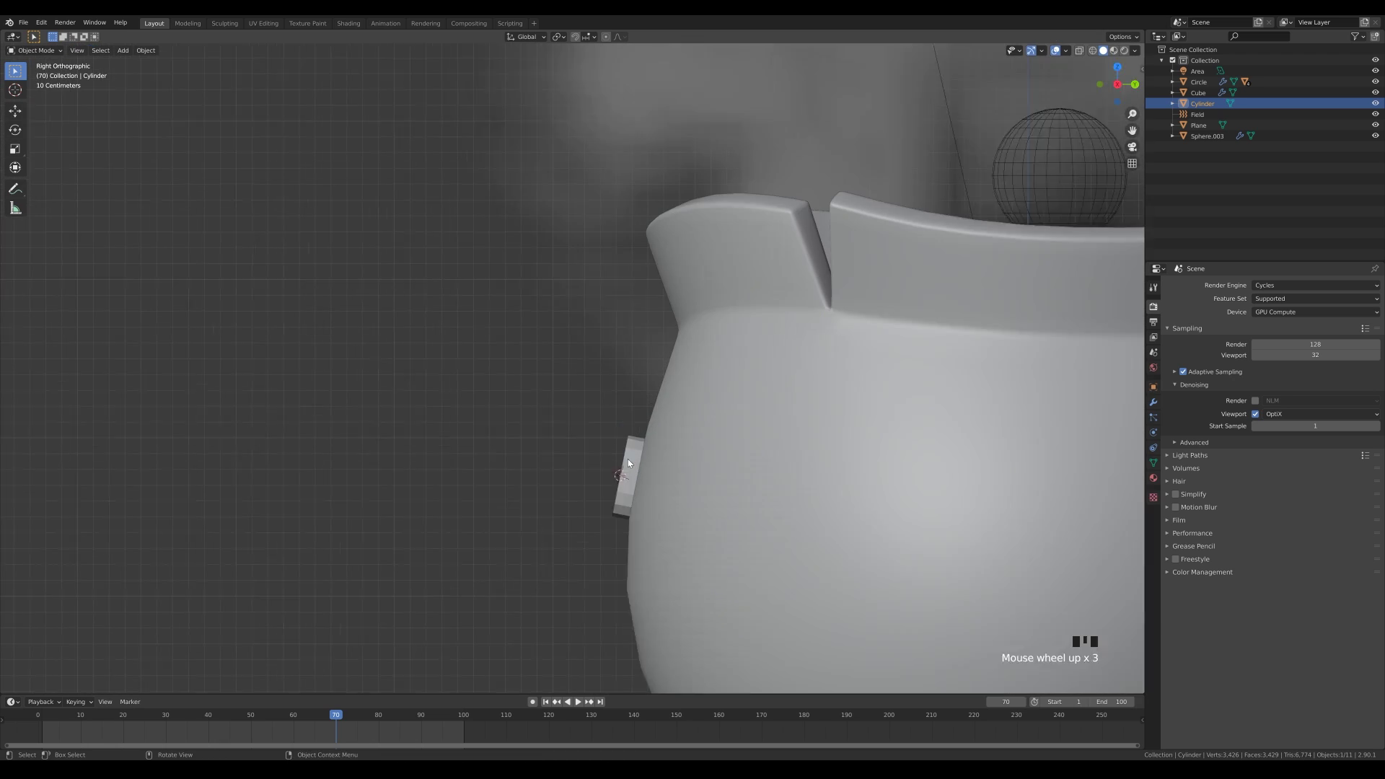
pyautogui.press('z')
pyautogui.click(668, 476)
pyautogui.press('g')
pyautogui.click(650, 473)
pyautogui.moveTo(650, 472); pyautogui.dragTo(733, 489, button='middle')
pyautogui.scroll(-5, 733, 488)
pyautogui.press('z')
pyautogui.click(825, 497)
# Step: Shorten the cylinder along X and extrude its faces along their normals to form a thick ring
pyautogui.press('Tab')
pyautogui.press('s')
pyautogui.press('x')
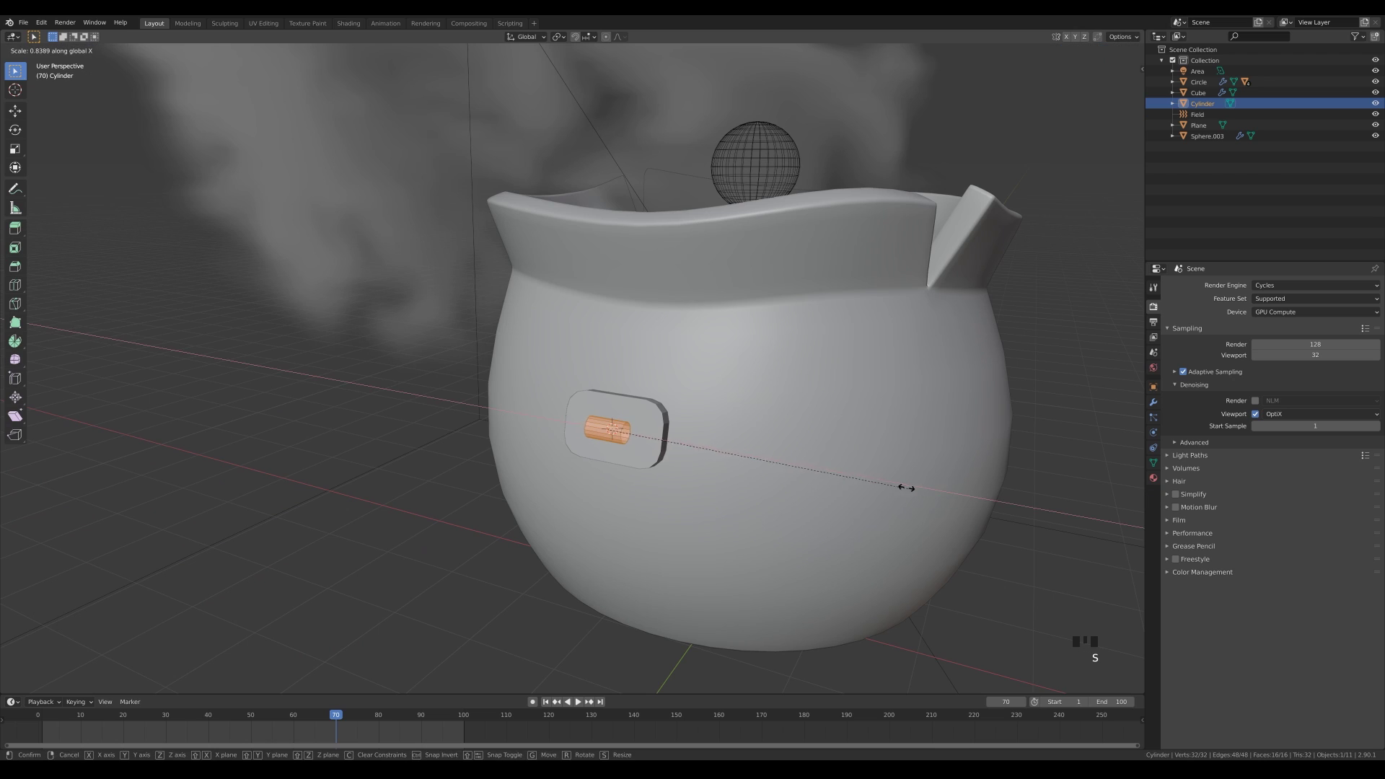
pyautogui.click(873, 484)
pyautogui.hotkey('alt', 'e')
pyautogui.click(685, 445)
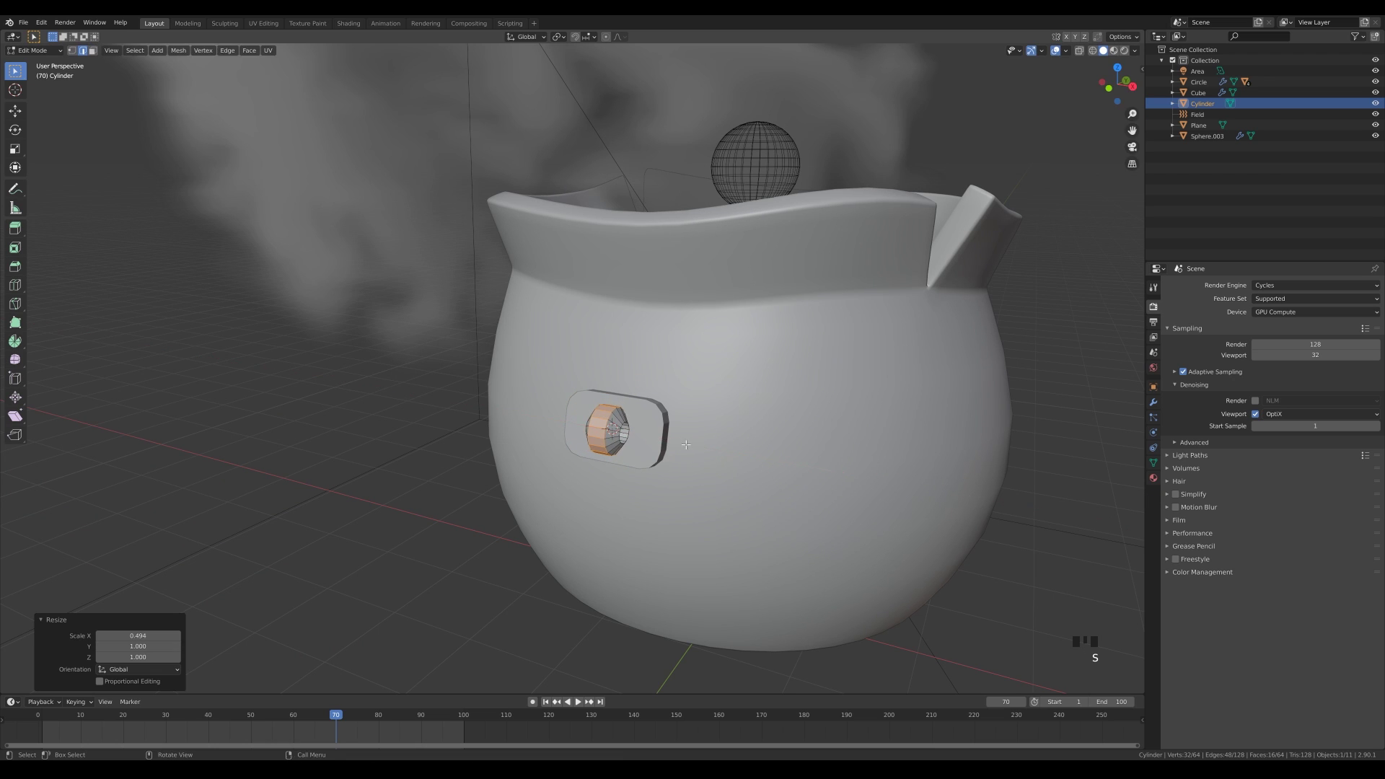
# Step: Bevel the ring's two outer edge loops and add a level 2 subdivision surface to the ring
pyautogui.moveTo(685, 445); pyautogui.dragTo(649, 476, button='middle')
pyautogui.keyDown('alt'); pyautogui.click(604, 414); pyautogui.keyUp('alt')
pyautogui.keyDown('alt'); pyautogui.keyDown('shift'); pyautogui.click(590, 421); pyautogui.keyUp('shift'); pyautogui.keyUp('alt')
pyautogui.scroll(4, 678, 461)
pyautogui.hotkey('ctrl', 'b')
pyautogui.click(775, 490)
pyautogui.press('Tab')
pyautogui.hotkey('ctrl', '2')
pyautogui.scroll(-1, 750, 487)
# Step: Try to add a loop cut to the ring
pyautogui.press('Tab')
pyautogui.hotkey('ctrl', 'r')
pyautogui.click(606, 465)
pyautogui.hotkey('ctrl', 'z')
# Step: Bevel the two edge loops around the ring's inner hole
pyautogui.keyDown('alt'); pyautogui.click(659, 469); pyautogui.keyUp('alt')
pyautogui.keyDown('alt'); pyautogui.keyDown('shift'); pyautogui.click(625, 468); pyautogui.keyUp('shift'); pyautogui.keyUp('alt')
pyautogui.hotkey('ctrl', 'b')
pyautogui.click(710, 503)
pyautogui.press('Tab')
pyautogui.scroll(-1, 700, 505)
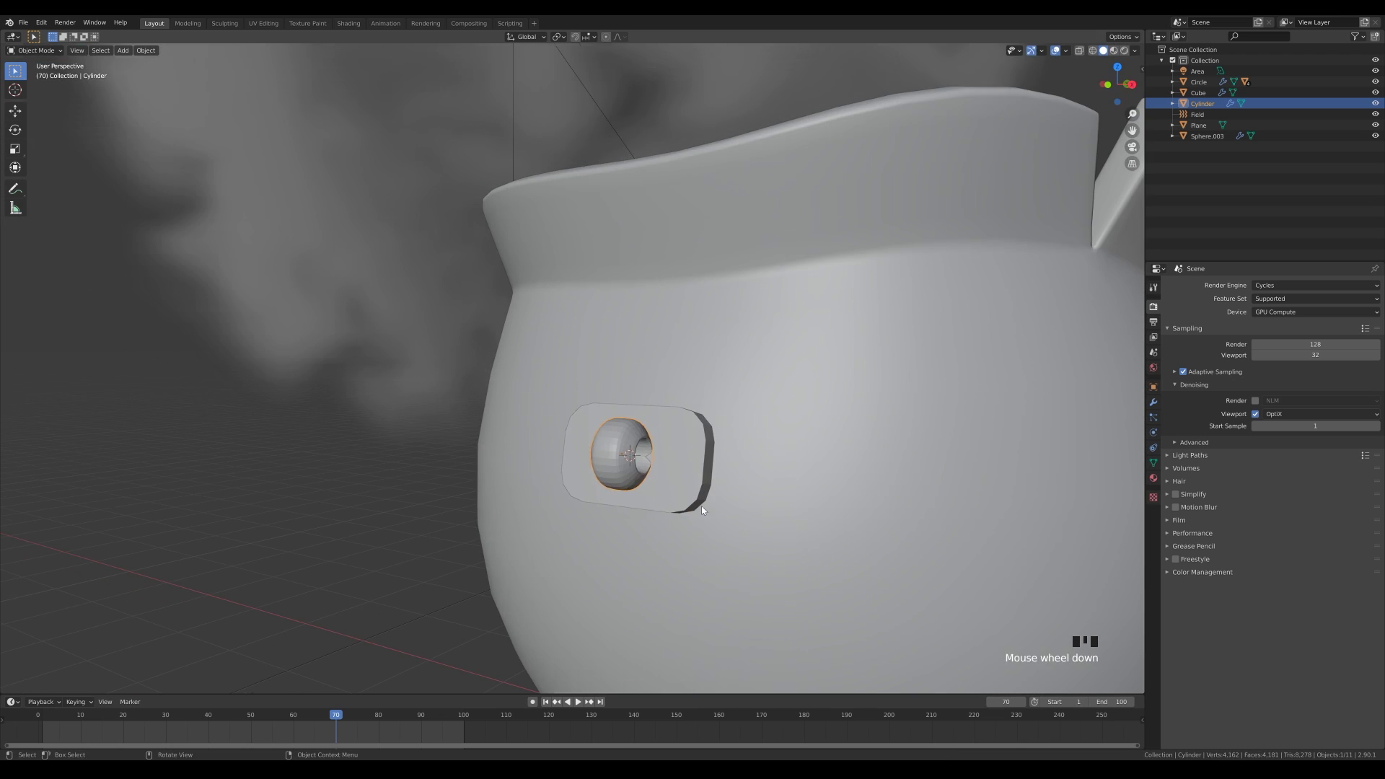
# Step: Move the ring outward from the plate in the right view and enlarge it
pyautogui.moveTo(790, 490); pyautogui.dragTo(726, 471, button='middle')
pyautogui.press('KP_3')
pyautogui.press('g')
pyautogui.click(685, 479)
pyautogui.click(596, 433)
pyautogui.moveTo(681, 419); pyautogui.dragTo(766, 430, button='middle')
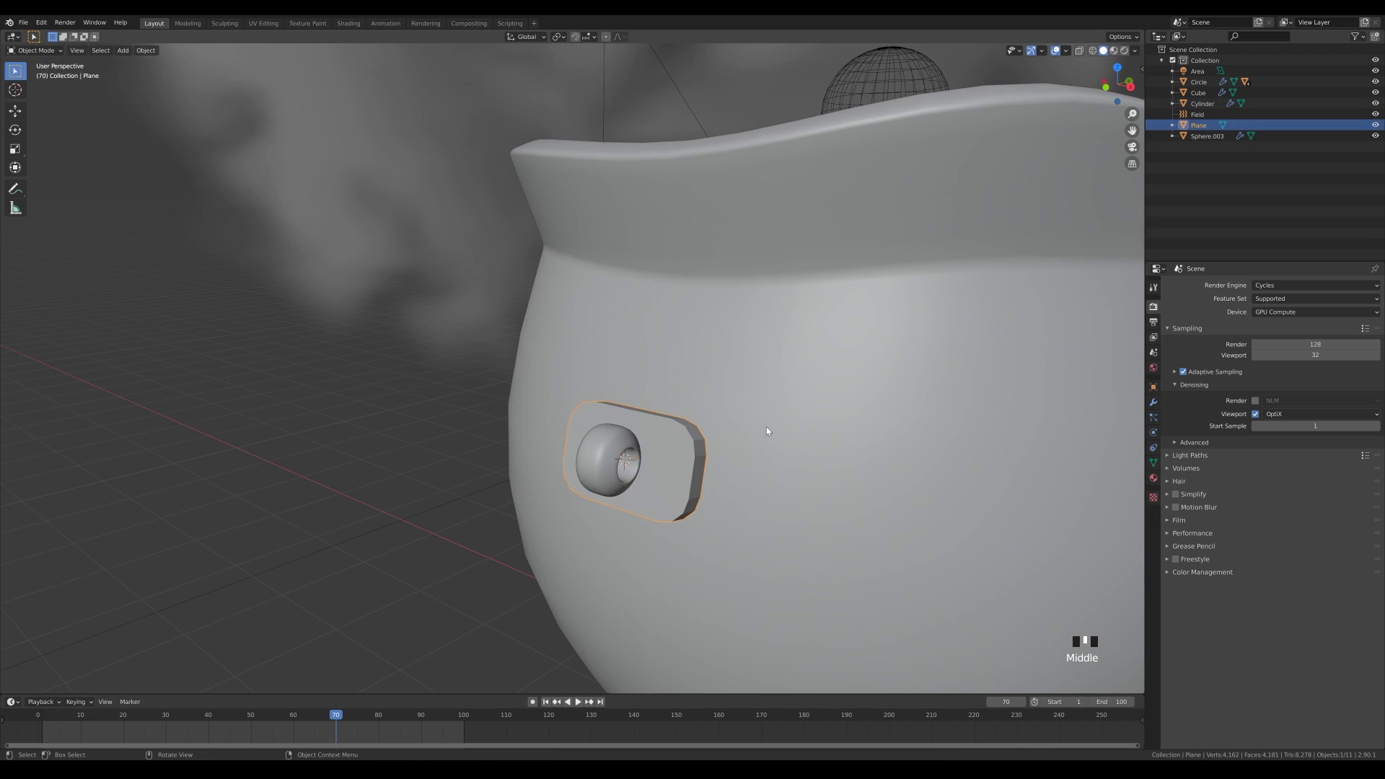
pyautogui.click(750, 515)
# Step: Shade the plate smooth and add a Bevel modifier to it
pyautogui.click(682, 450)
pyautogui.rightClick(685, 451)
pyautogui.click(689, 452)
pyautogui.click(1154, 402)
pyautogui.click(1193, 285)
pyautogui.click(1155, 322)
# Step: Set the plate's Bevel to 0.03 m, 2 segments and a 35° angle limit without Clamp Overlap, and show the wireframe overlay
pyautogui.click(1184, 411)
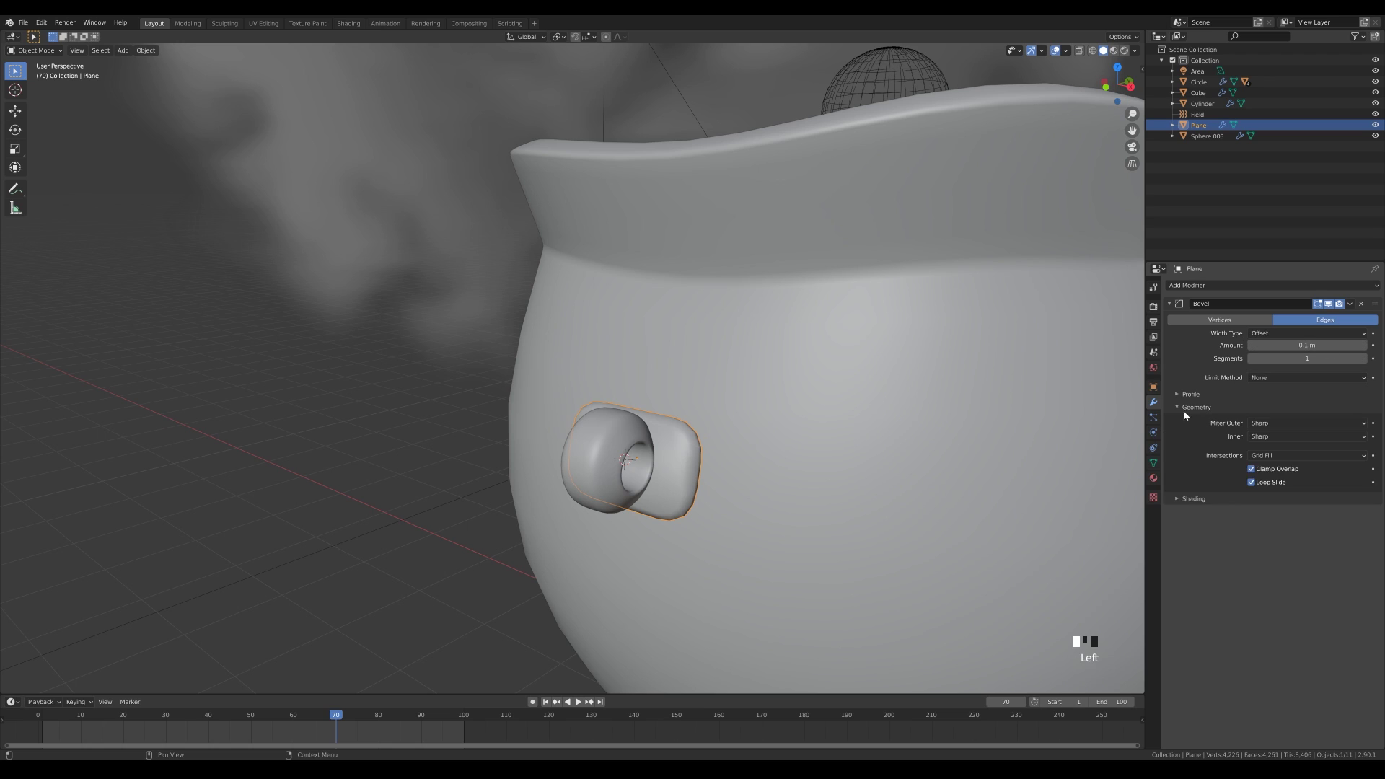
pyautogui.click(1183, 498)
pyautogui.click(1251, 469)
pyautogui.press('less')
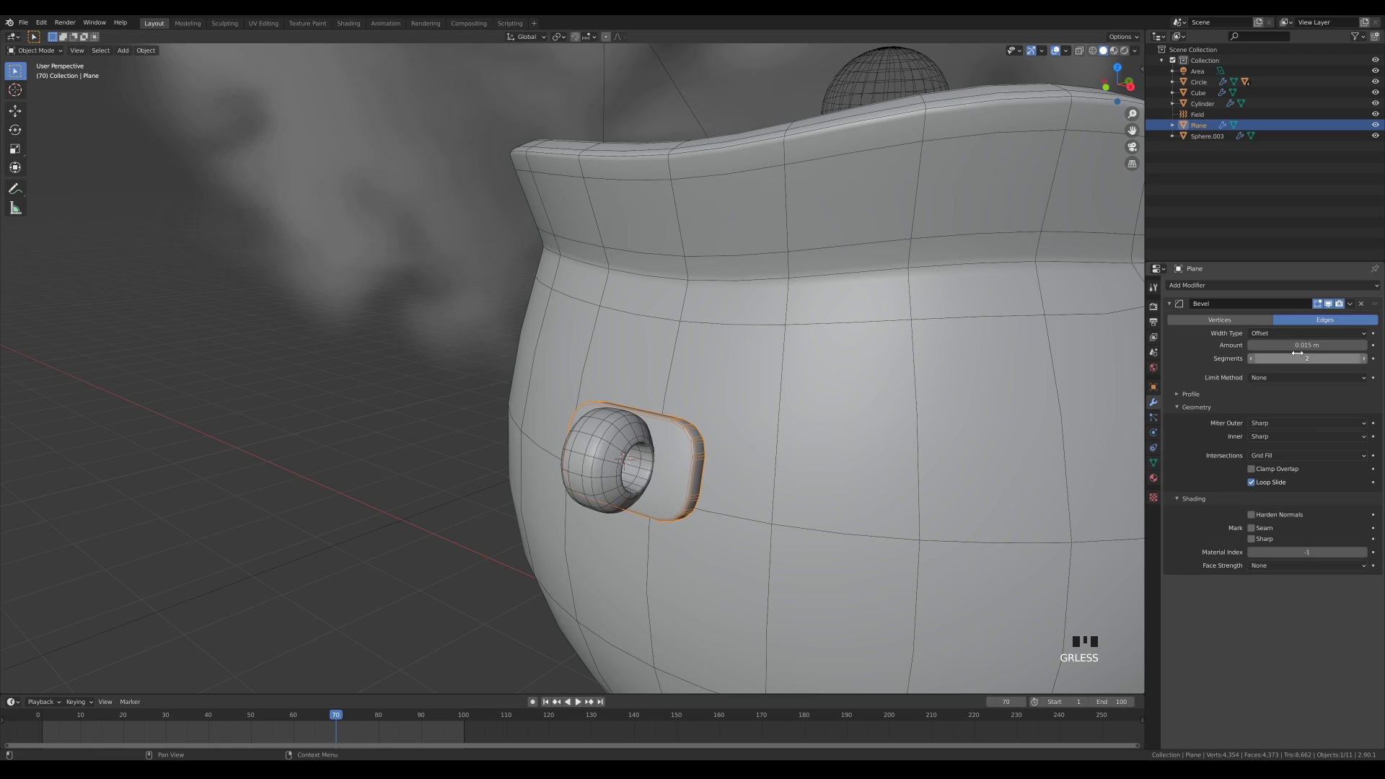
pyautogui.click(1275, 405)
pyautogui.keyDown('shift'); pyautogui.moveTo(1298, 345); pyautogui.dragTo(1307, 389); pyautogui.keyUp('shift')
pyautogui.scroll(-5, 703, 465)
pyautogui.hotkey('alt', 'a')
pyautogui.hotkey('alt', 'z')
pyautogui.hotkey('alt', 'z')
pyautogui.scroll(-6, 721, 426)
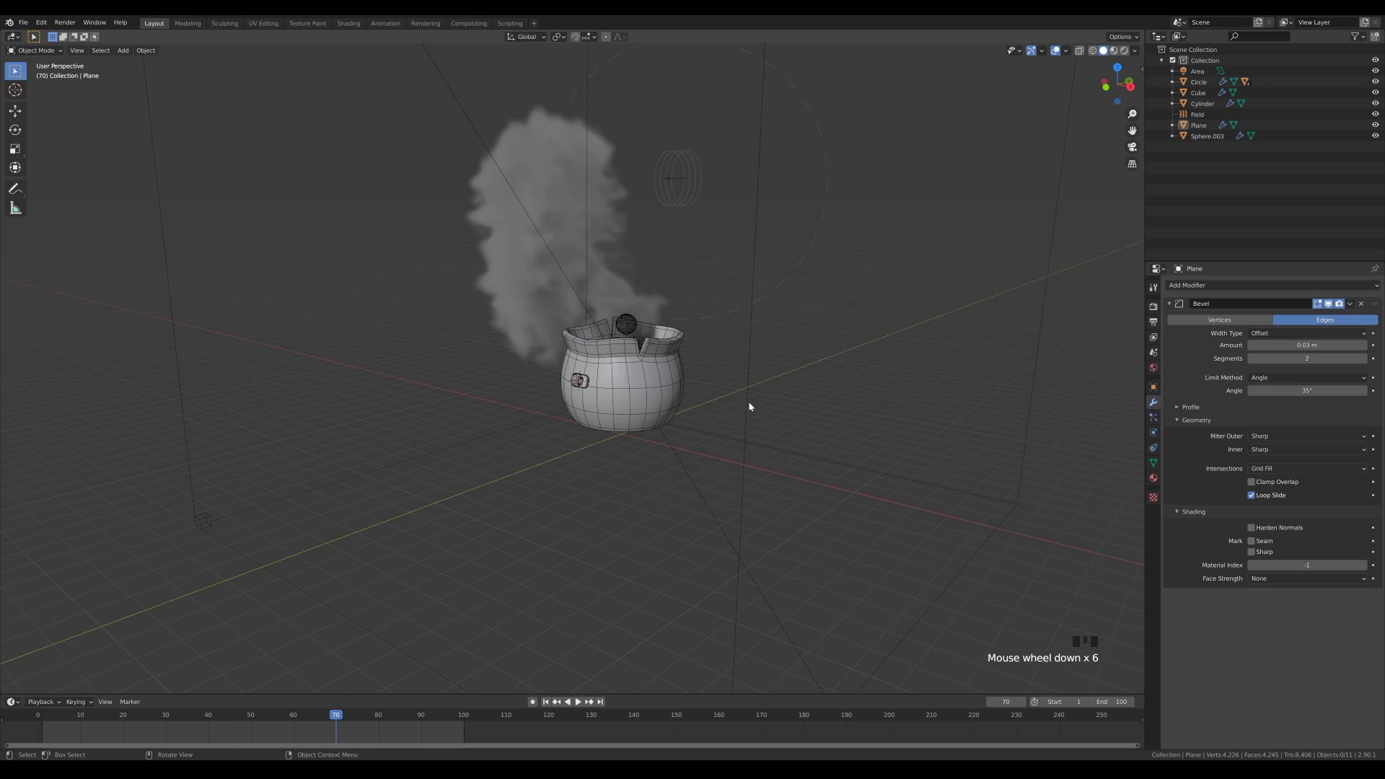
# Step: Select the ring and the plate together and rescale both on the pot's side
pyautogui.scroll(7, 620, 426)
pyautogui.click(620, 433)
pyautogui.moveTo(620, 434); pyautogui.dragTo(581, 422, button='middle')
pyautogui.click(578, 427)
pyautogui.scroll(4, 578, 427)
pyautogui.keyDown('shift'); pyautogui.click(634, 467); pyautogui.keyUp('shift')
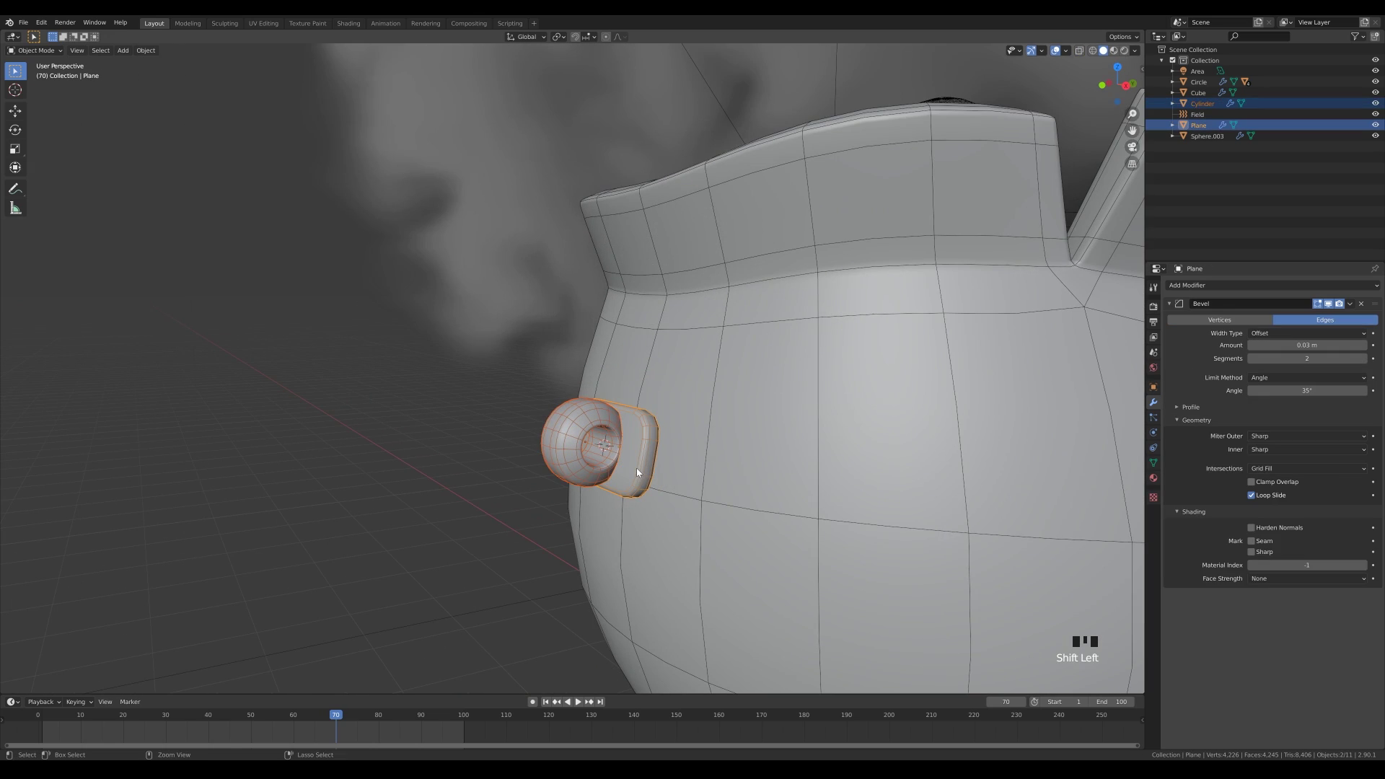
pyautogui.press('s')
pyautogui.click(722, 462)
pyautogui.press('s')
pyautogui.click(743, 470)
pyautogui.press('KP_3')
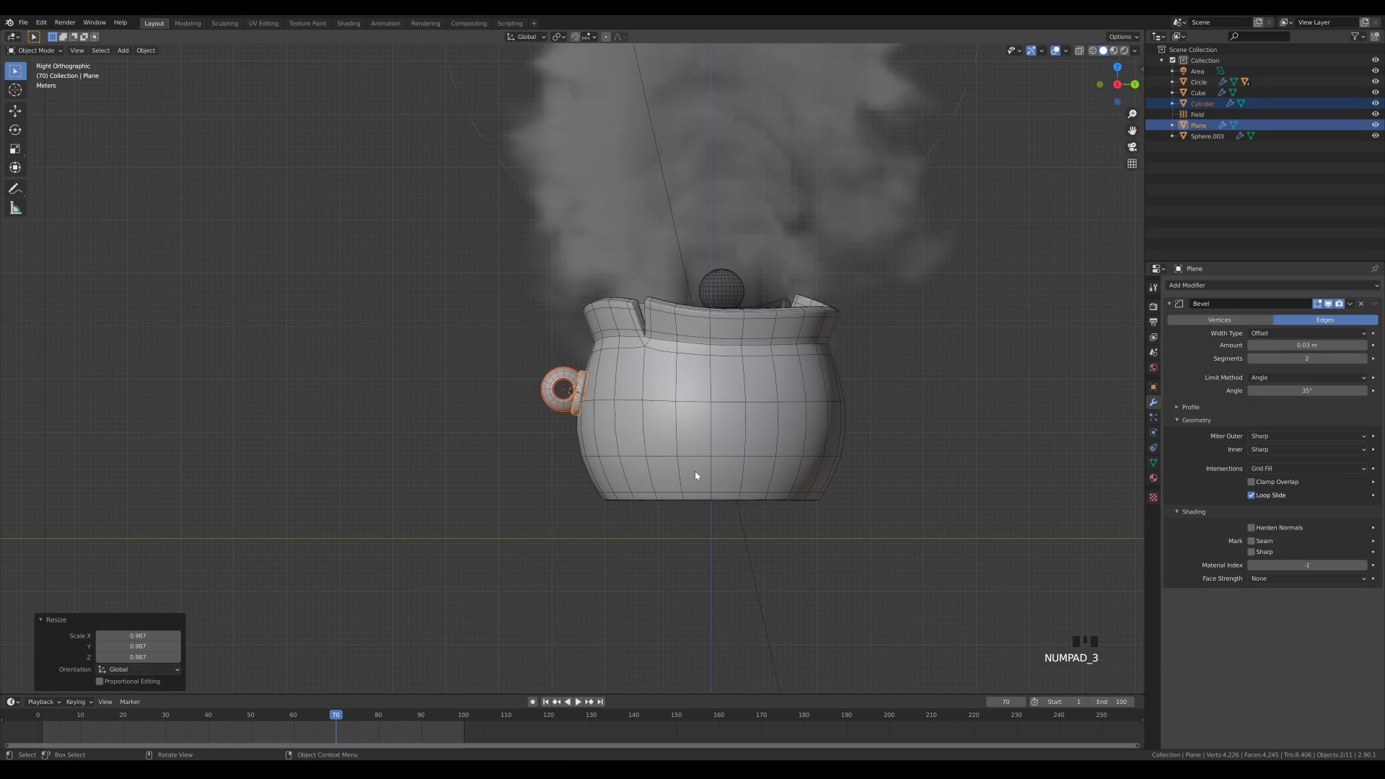
# Step: Reposition and slightly rotate the selected ring and mounting plate against the pot's side in the right view
pyautogui.press('g')
pyautogui.click(707, 438)
pyautogui.press('r')
pyautogui.click(710, 442)
# Step: Snap the 3D cursor to the ring, add a plane there and move its geometry -1 m along Y
pyautogui.moveTo(613, 431); pyautogui.dragTo(654, 442, button='middle')
pyautogui.click(570, 379)
pyautogui.hotkey('shift', 's')
pyautogui.click(620, 433)
pyautogui.hotkey('shift', 'a')
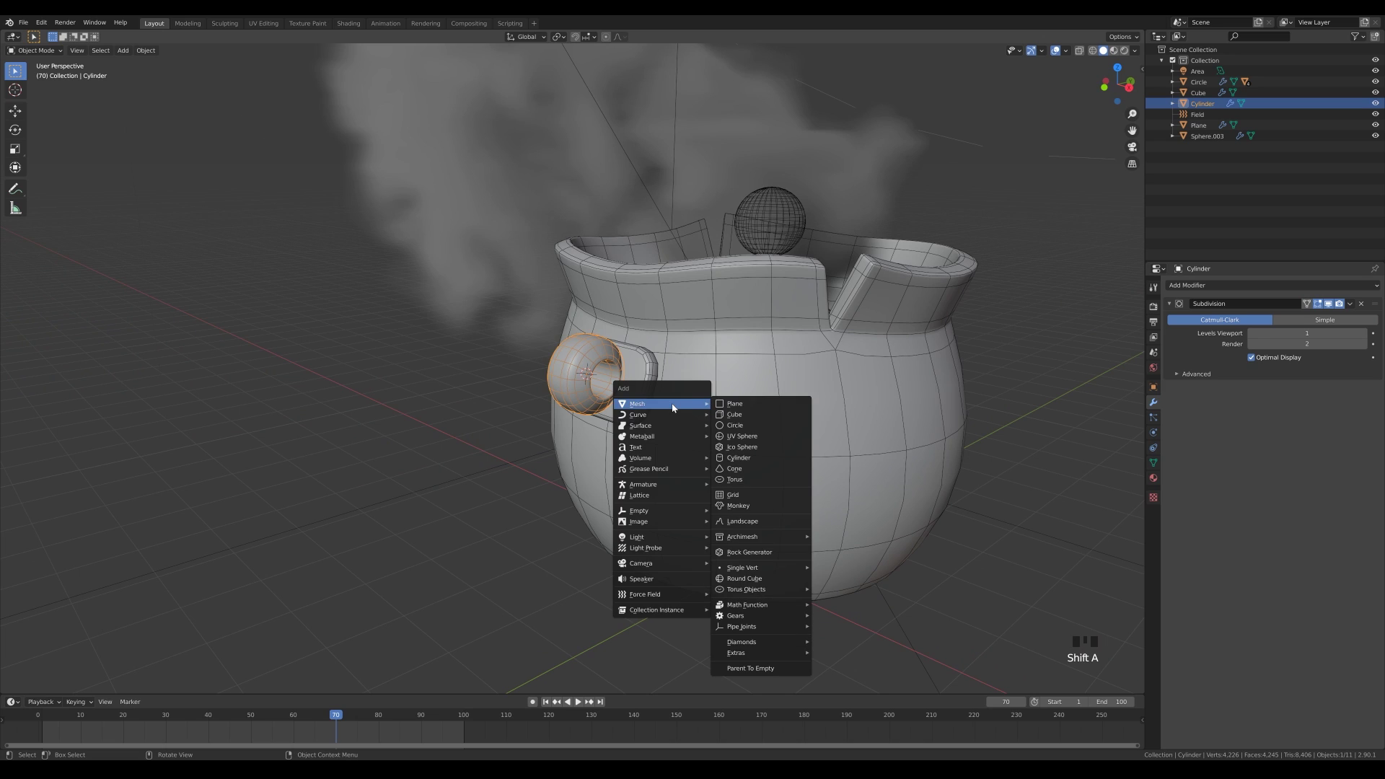
pyautogui.click(744, 405)
pyautogui.press('Tab')
pyautogui.write('gy')
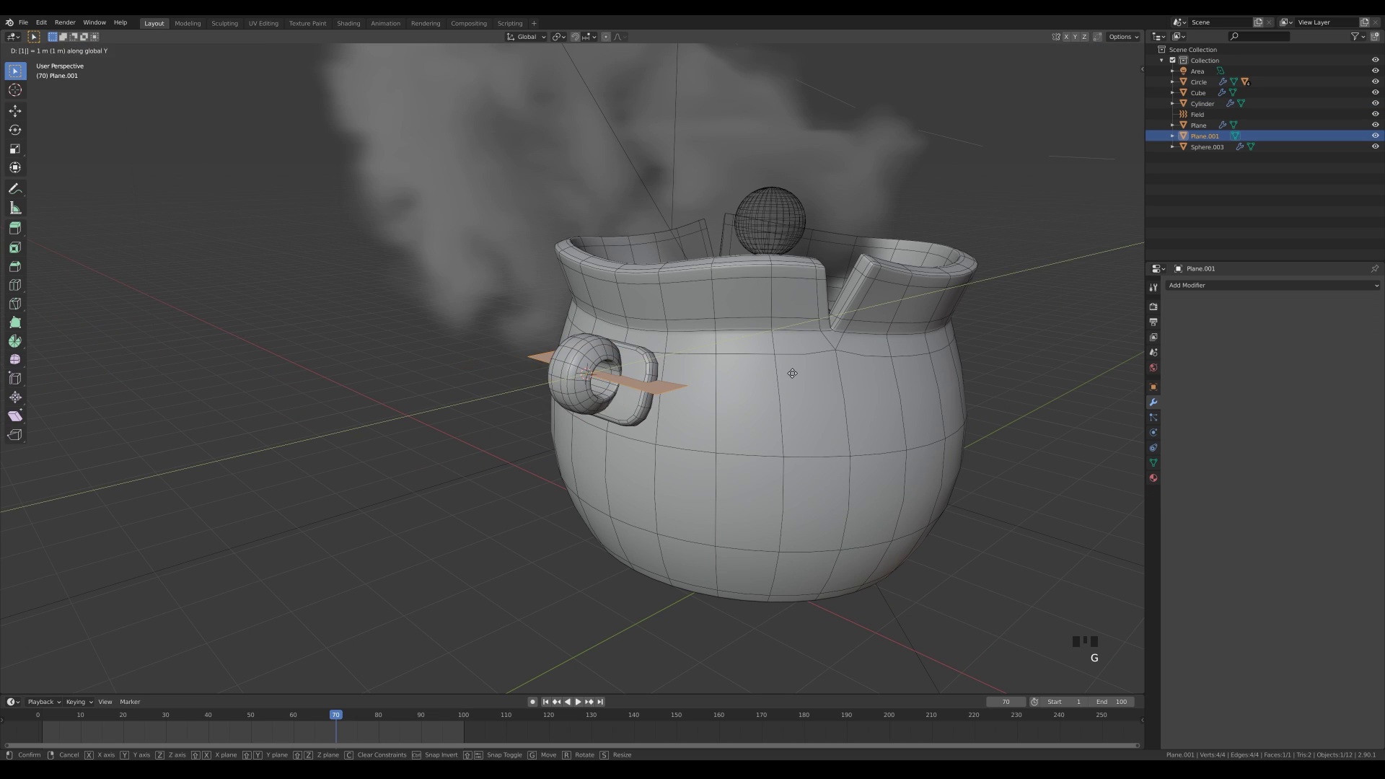
pyautogui.write('-1')
pyautogui.press('Return')
pyautogui.press('Tab')
pyautogui.press('Tab')
pyautogui.hotkey('ctrl', 'b')
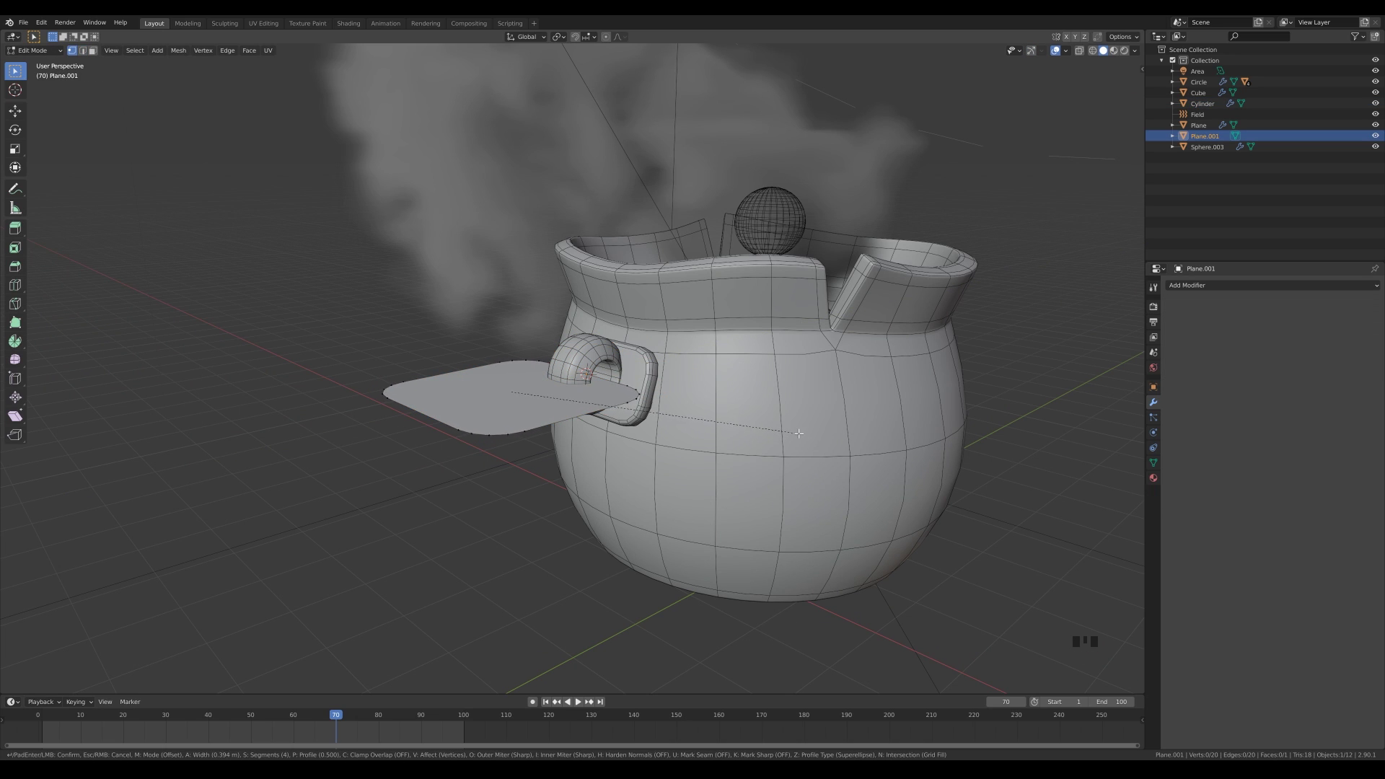
pyautogui.rightClick(798, 434)
pyautogui.press('Tab')
# Step: Scale down the new plane and shift its geometry along Y so that one end passes through the ring
pyautogui.moveTo(798, 434); pyautogui.dragTo(812, 482, button='middle')
pyautogui.press('s')
pyautogui.click(857, 516)
pyautogui.press('Tab')
pyautogui.press('g')
pyautogui.press('y')
pyautogui.click(662, 484)
pyautogui.press('Tab')
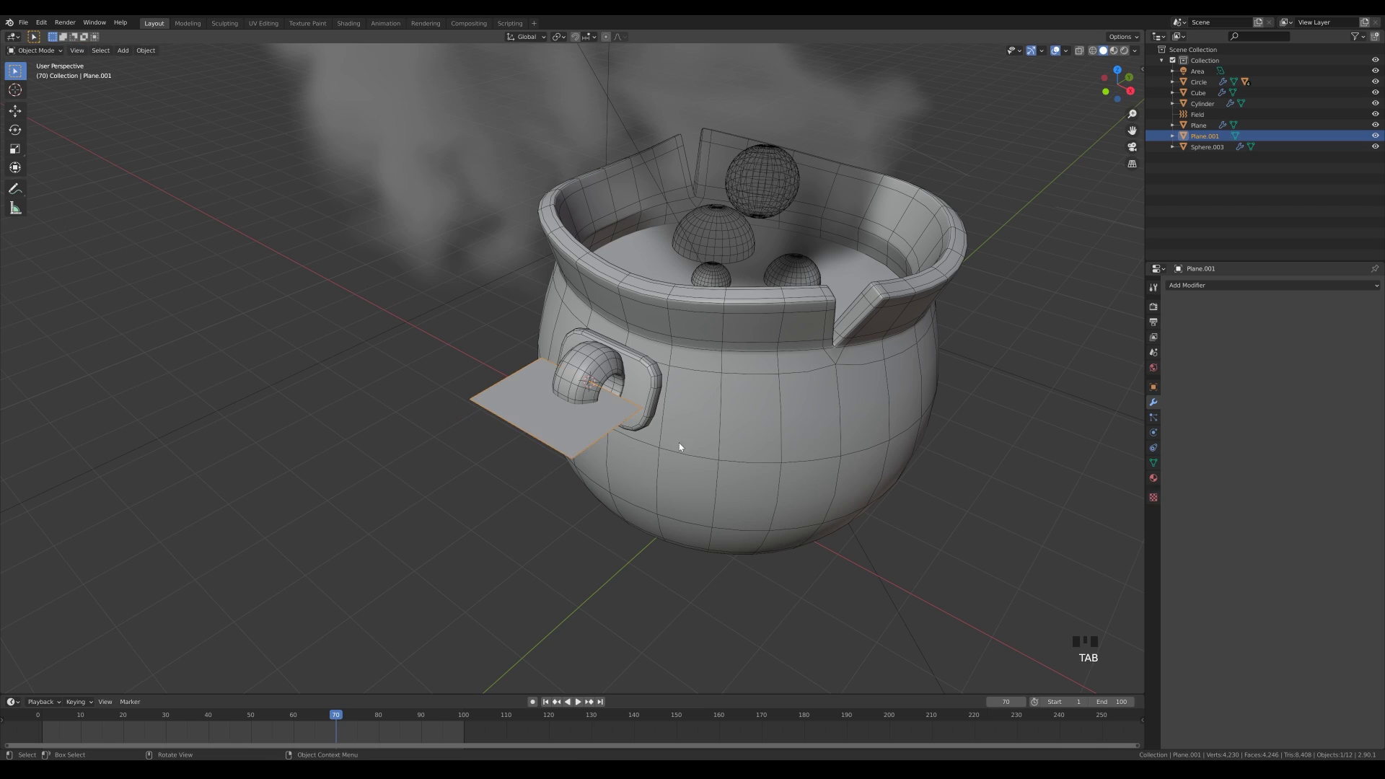
# Step: Round the plane's corners with a 3-segment vertex bevel about 0.39 m wide and delete its face, keeping the outline
pyautogui.press('Tab')
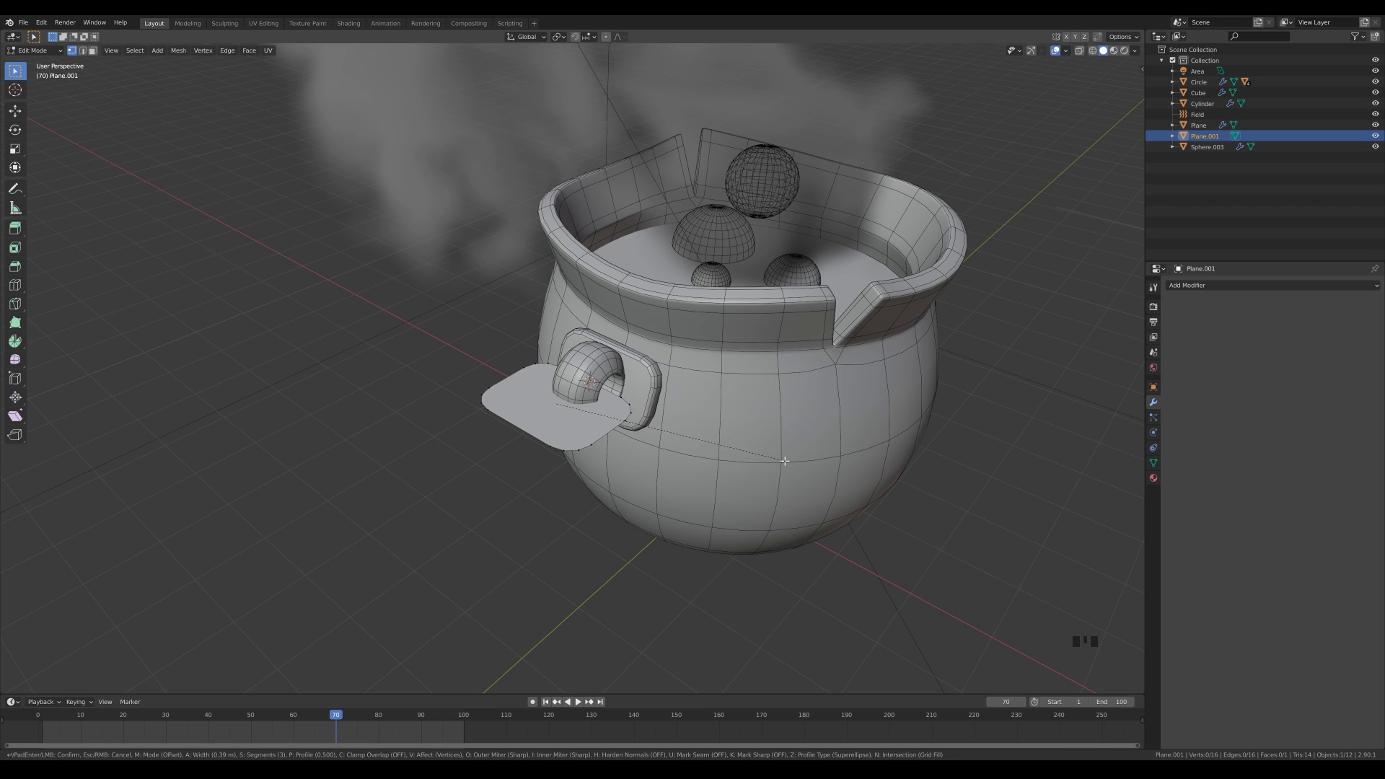
pyautogui.click(788, 463)
pyautogui.press('3')
pyautogui.click(577, 420)
pyautogui.press('x')
pyautogui.click(588, 447)
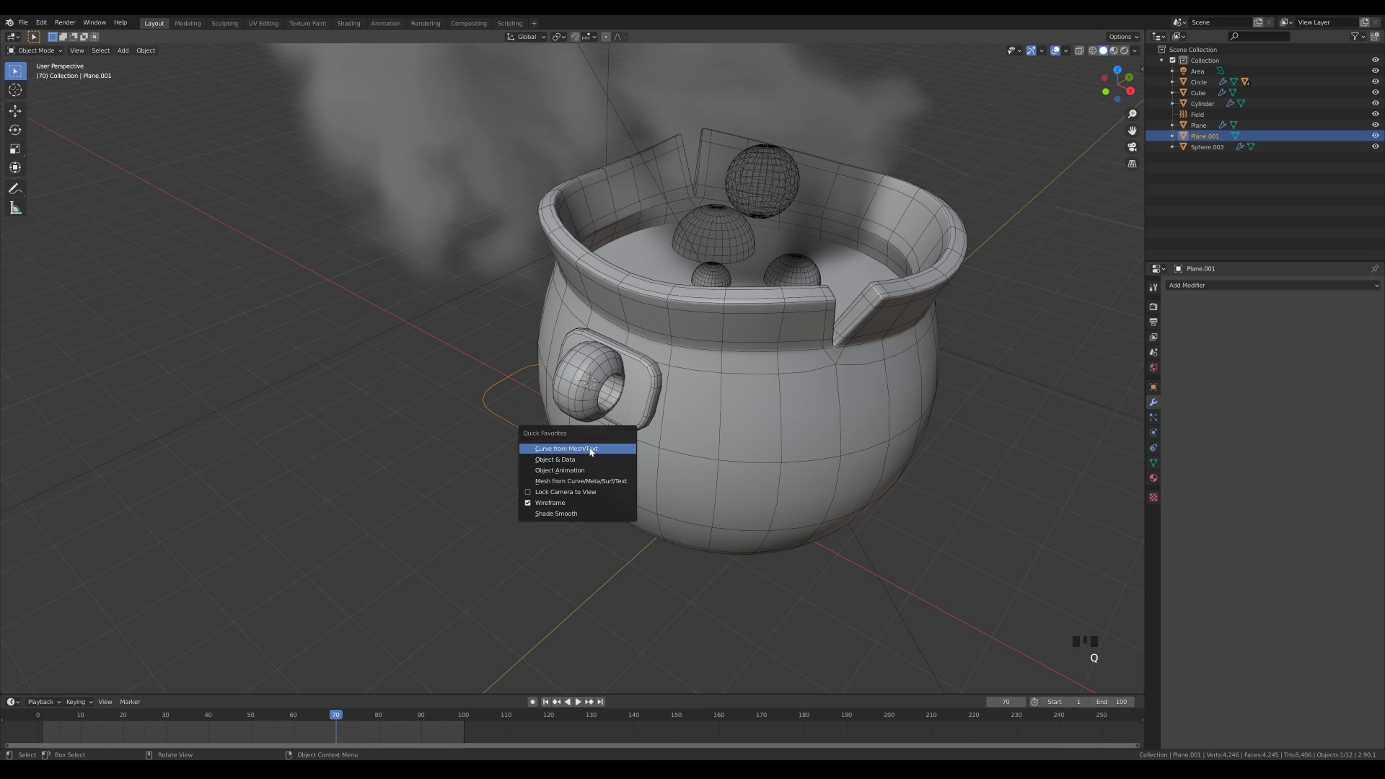
# Step: Convert the outline to a curve, give it a bevel depth of 0.204 m and shade it smooth
pyautogui.click(590, 449)
pyautogui.click(1153, 448)
pyautogui.click(1187, 472)
pyautogui.keyDown('shift'); pyautogui.moveTo(1300, 556); pyautogui.dragTo(1356, 556); pyautogui.keyUp('shift')
pyautogui.rightClick(570, 445)
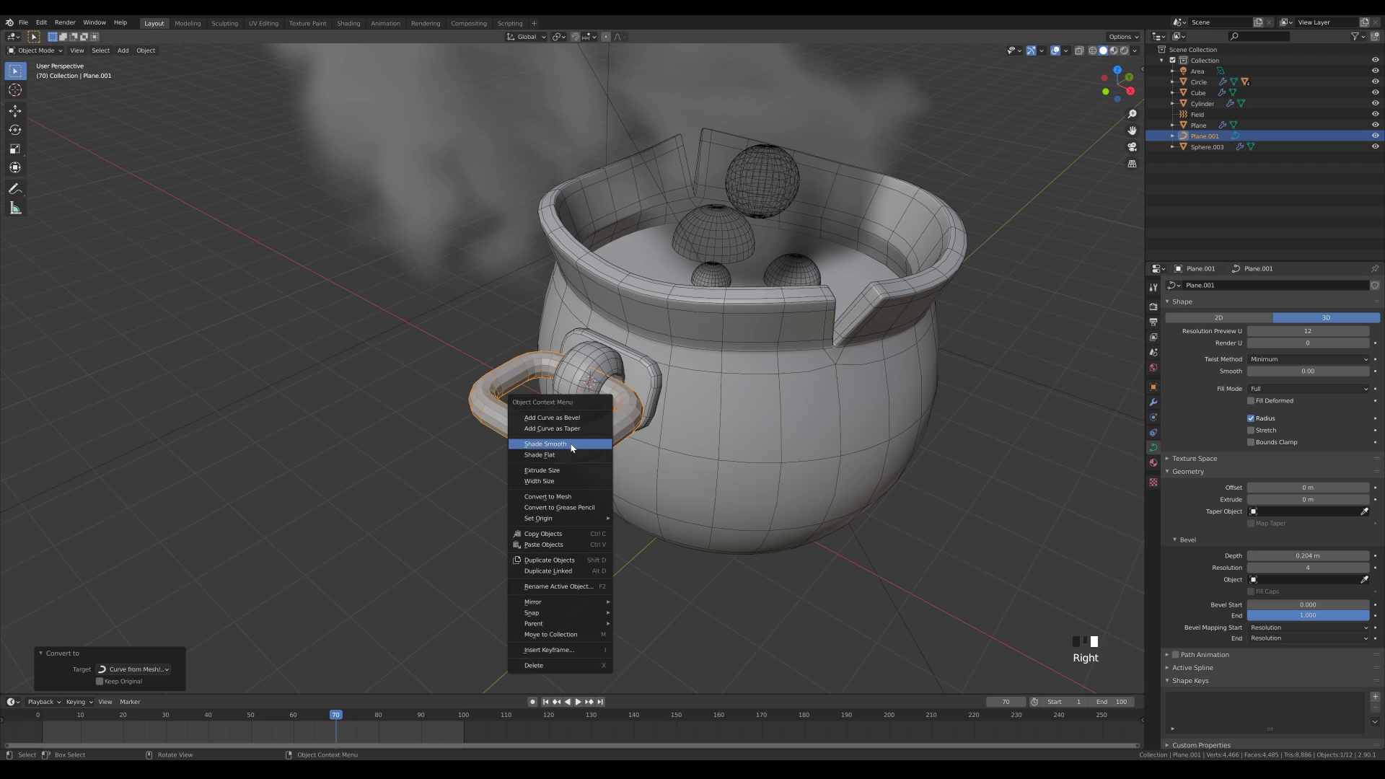
pyautogui.click(571, 445)
# Step: Hide the wireframe overlay and rotate the handle link about 76° around X so it hangs from the ring
pyautogui.scroll(-5, 745, 445)
pyautogui.press('z')
pyautogui.moveTo(745, 445); pyautogui.dragTo(748, 402, button='middle')
pyautogui.click(556, 379)
pyautogui.press('r')
pyautogui.press('x')
pyautogui.click(613, 380)
pyautogui.scroll(3, 613, 379)
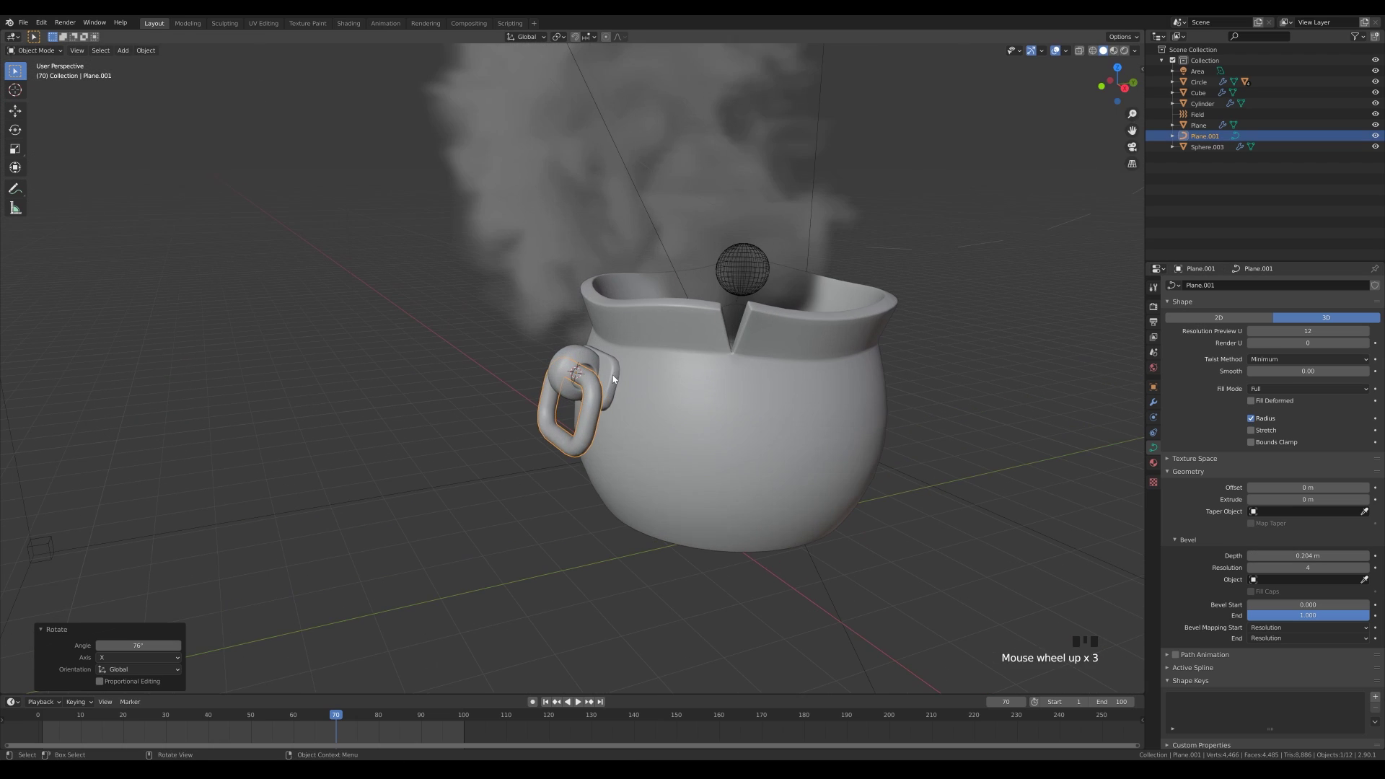
# Step: Add a Mirror modifier to the handle link, mirroring on Y only with the pot as the mirror object
pyautogui.click(1153, 403)
pyautogui.click(1190, 285)
pyautogui.click(1190, 369)
pyautogui.click(1361, 359)
pyautogui.click(1278, 323)
pyautogui.click(1306, 321)
pyautogui.moveTo(649, 390); pyautogui.dragTo(569, 353, button='middle')
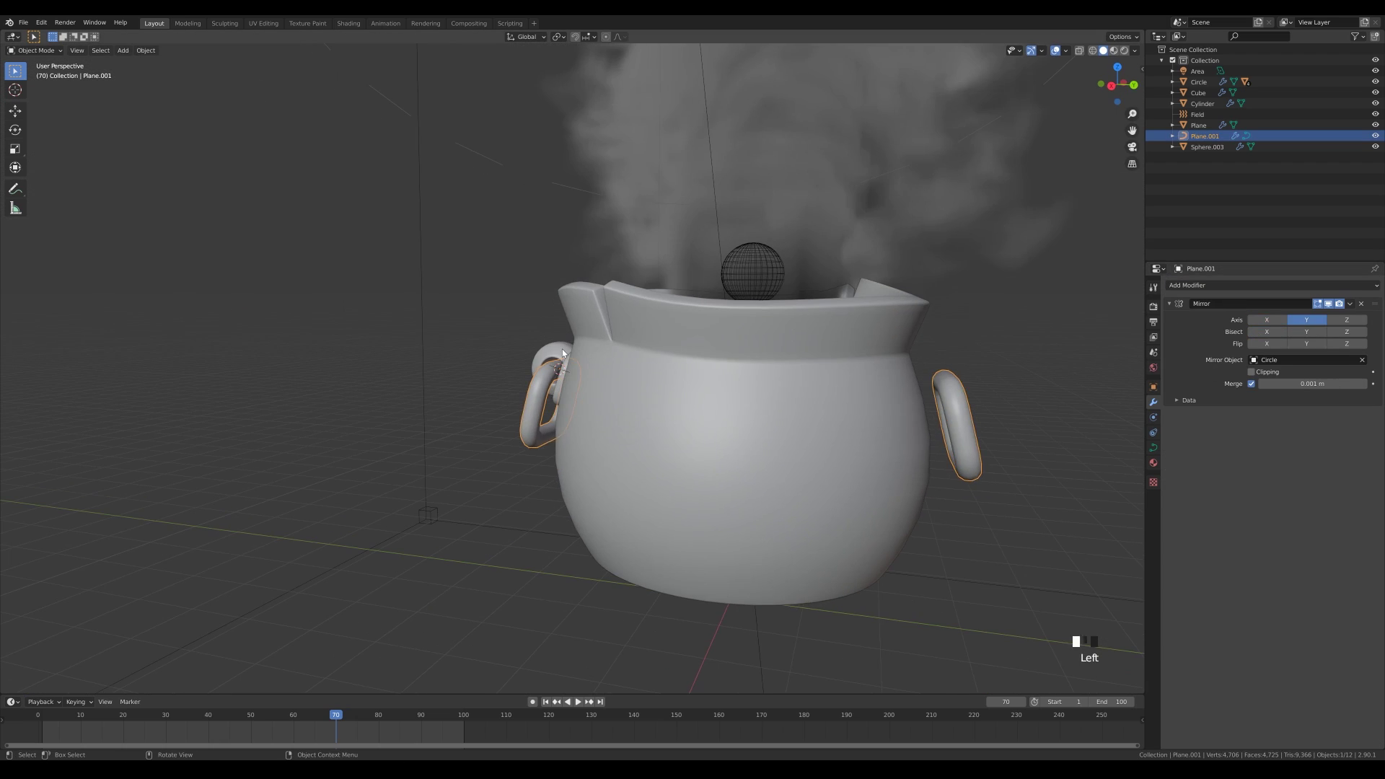
# Step: Copy the handle link's Mirror modifier to the ring and the mounting plate
pyautogui.click(592, 380)
pyautogui.keyDown('shift'); pyautogui.click(552, 367); pyautogui.keyUp('shift')
pyautogui.keyDown('shift'); pyautogui.click(560, 431); pyautogui.keyUp('shift')
pyautogui.hotkey('ctrl', 'l')
pyautogui.click(559, 488)
# Step: Snap the 3D cursor to the world origin, add a plane there and scale its geometry to about 2.67
pyautogui.moveTo(951, 452); pyautogui.dragTo(672, 442, button='middle')
pyautogui.hotkey('shift', 's')
pyautogui.click(651, 517)
pyautogui.scroll(-5, 664, 432)
pyautogui.hotkey('shift', 'a')
pyautogui.click(762, 442)
pyautogui.press('Tab')
pyautogui.press('s')
pyautogui.click(649, 498)
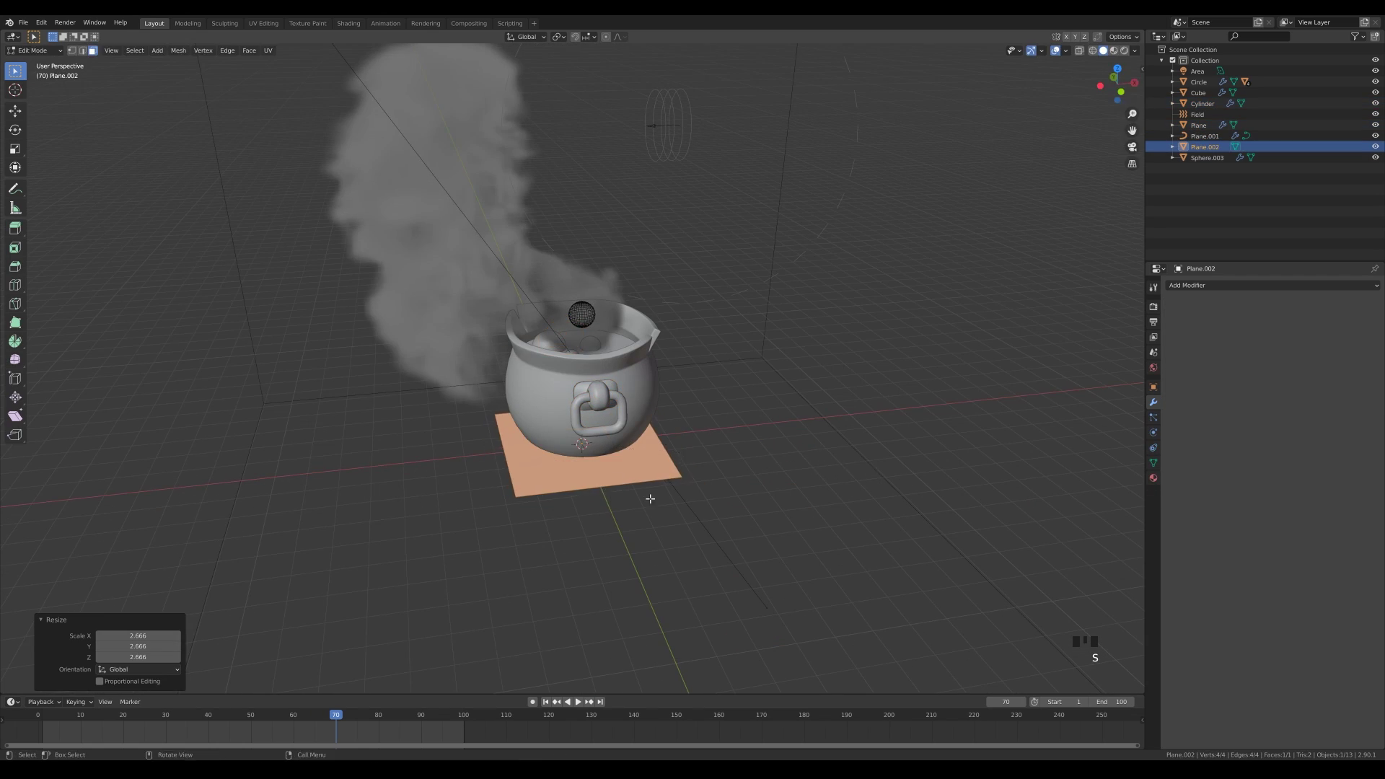
# Step: Extrude the plane about 0.7 m upward into a slab and adjust its top face to meet the pot's base
pyautogui.press('e')
pyautogui.moveTo(649, 498); pyautogui.dragTo(750, 447, button='middle')
pyautogui.click(667, 437)
pyautogui.press('g')
pyautogui.press('z')
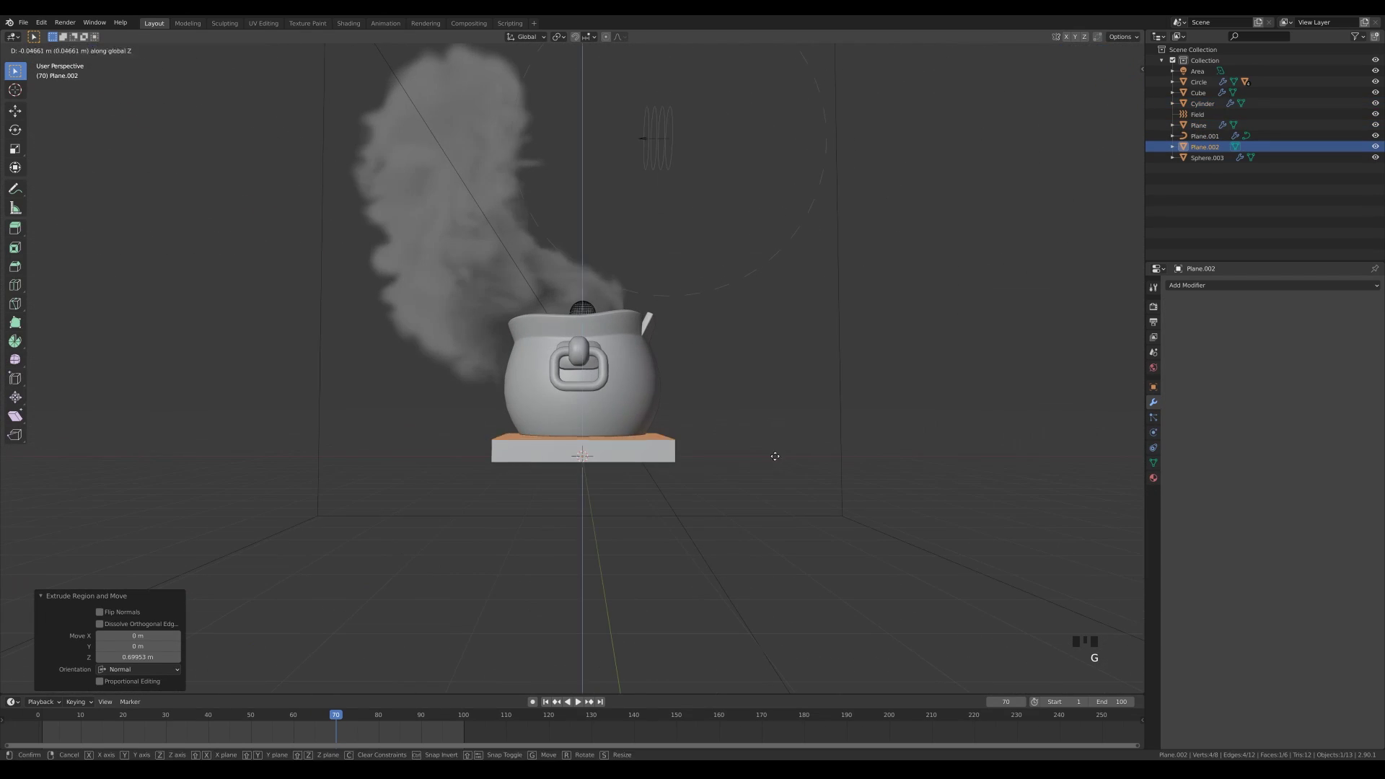
pyautogui.click(774, 455)
pyautogui.press('KP_1')
pyautogui.scroll(4, 802, 433)
pyautogui.press('g')
pyautogui.press('z')
pyautogui.click(809, 471)
pyautogui.moveTo(667, 389); pyautogui.dragTo(726, 433, button='middle')
pyautogui.scroll(-6, 726, 433)
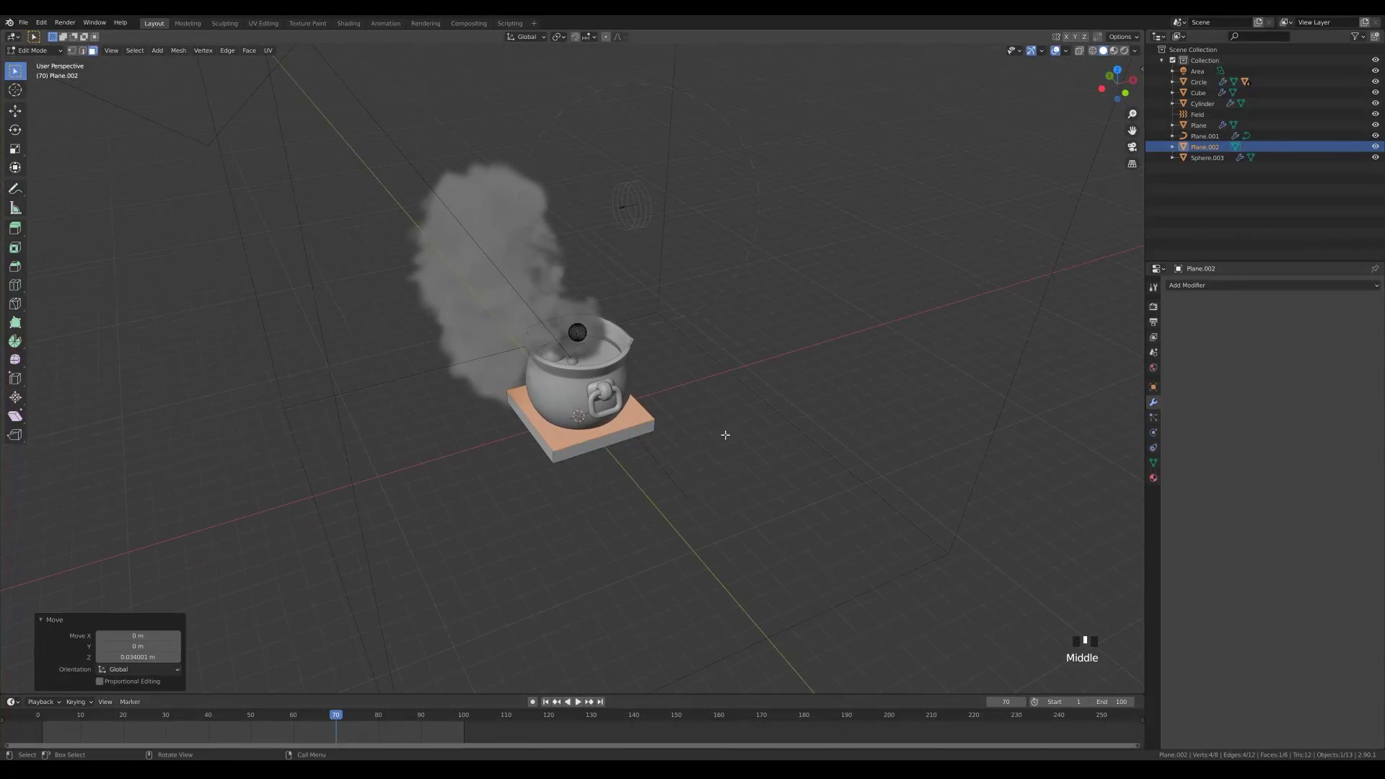
# Step: Duplicate the slab twice in the horizontal plane, placing one copy on the pot's +X side and one in front
pyautogui.press('a')
pyautogui.hotkey('shift', 'd')
pyautogui.hotkey('shift', 'z')
pyautogui.click(778, 440)
pyautogui.hotkey('shift', 'd')
pyautogui.hotkey('shift', 'z')
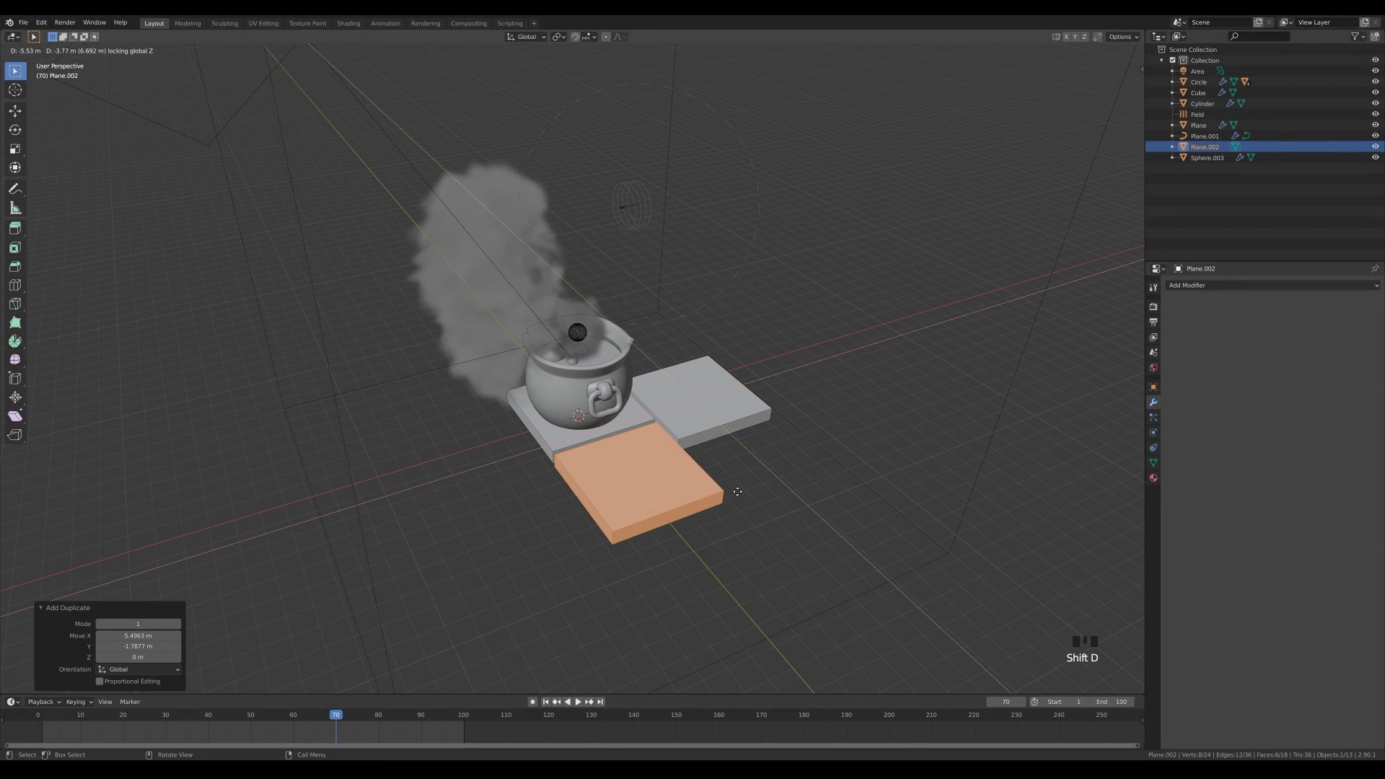
# Step: Narrow the front slab by sliding its outer long side face inward
pyautogui.click(590, 503)
pyautogui.press('g')
pyautogui.press('g')
pyautogui.click(636, 487)
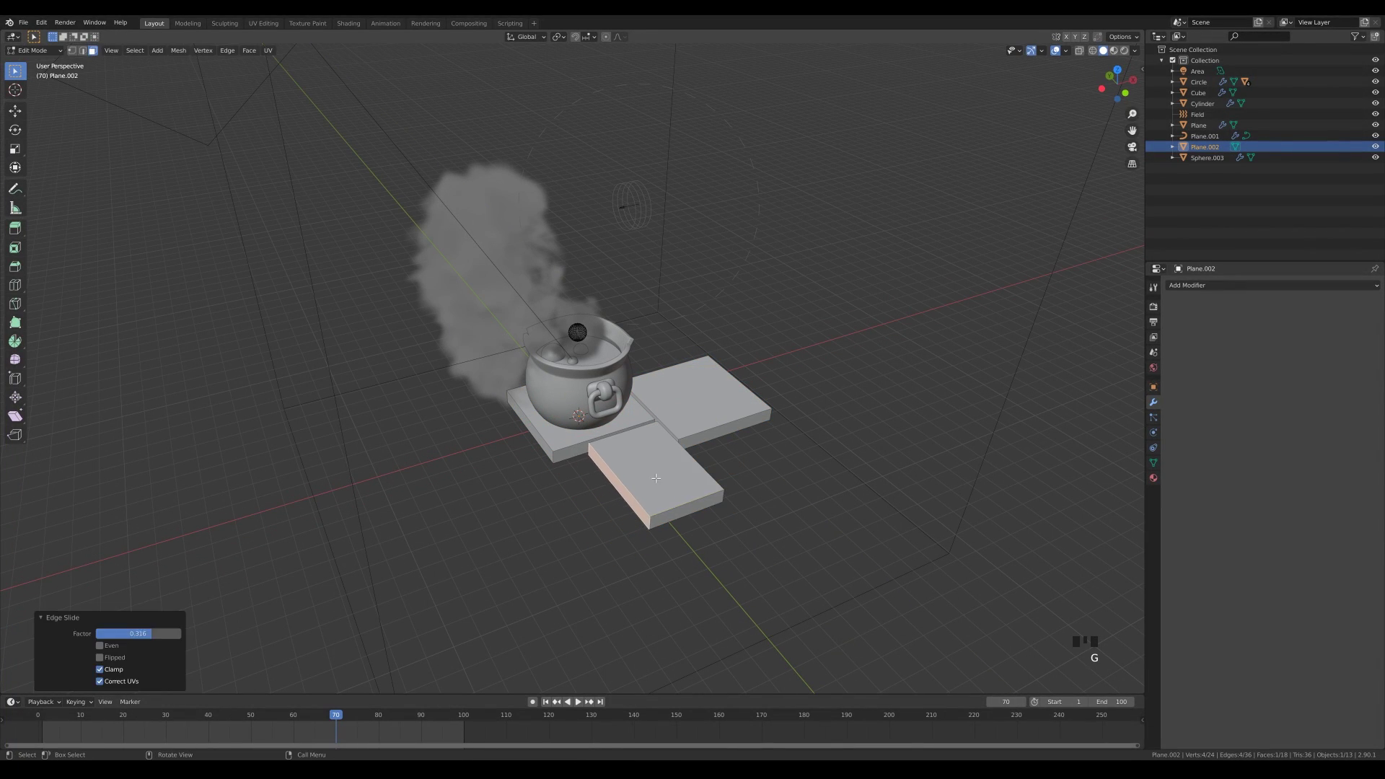
# Step: Duplicate the narrowed slab along X, rotate the copy 90° around Z and fit it beside the front slab in top view
pyautogui.press('l')
pyautogui.hotkey('shift', 'd')
pyautogui.click(610, 550)
pyautogui.hotkey('ctrl', 'z')
pyautogui.hotkey('shift', 'd')
pyautogui.press('x')
pyautogui.click(584, 532)
pyautogui.write('rz90')
pyautogui.press('Return')
pyautogui.press('KP_7')
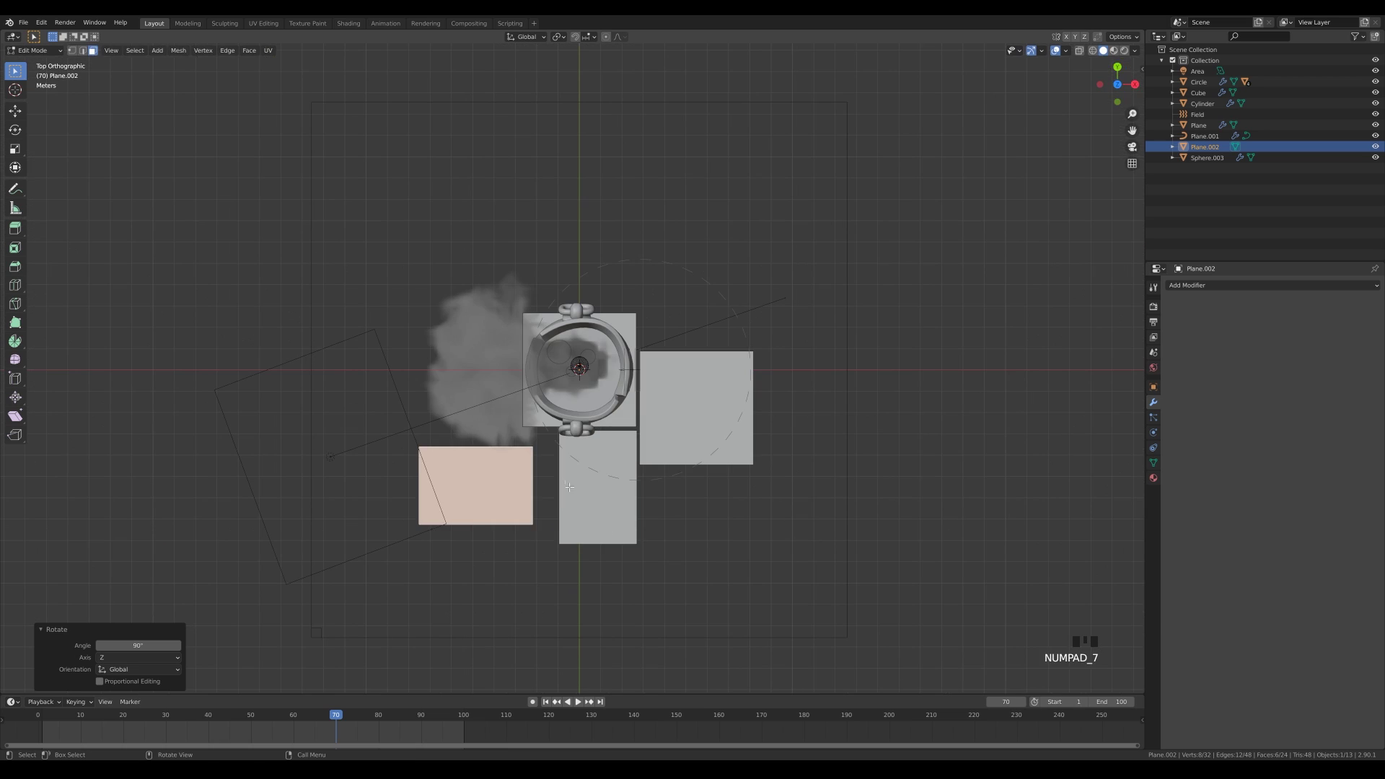
pyautogui.press('g')
pyautogui.click(585, 469)
# Step: Duplicate the large +X slab to the pot's -X side and scale the copy horizontally to 0.565
pyautogui.click(747, 453)
pyautogui.press('l')
pyautogui.hotkey('shift', 'd')
pyautogui.click(499, 419)
pyautogui.press('s')
pyautogui.hotkey('shift', 'z')
pyautogui.click(621, 475)
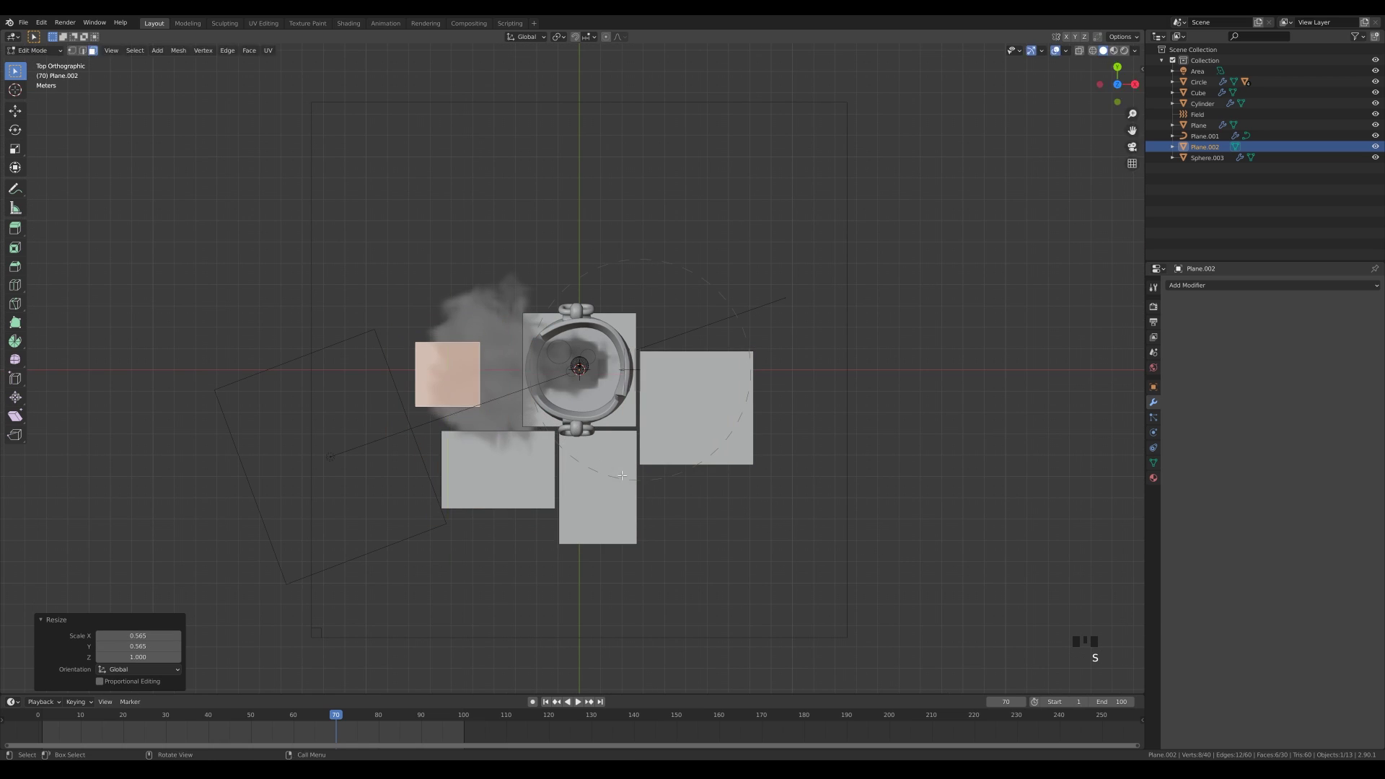
# Step: Shorten the slab on the pot's +X side by sliding its outer end face inward
pyautogui.moveTo(724, 542); pyautogui.dragTo(686, 450, button='middle')
pyautogui.click(725, 497)
pyautogui.press('g')
pyautogui.press('g')
pyautogui.click(707, 497)
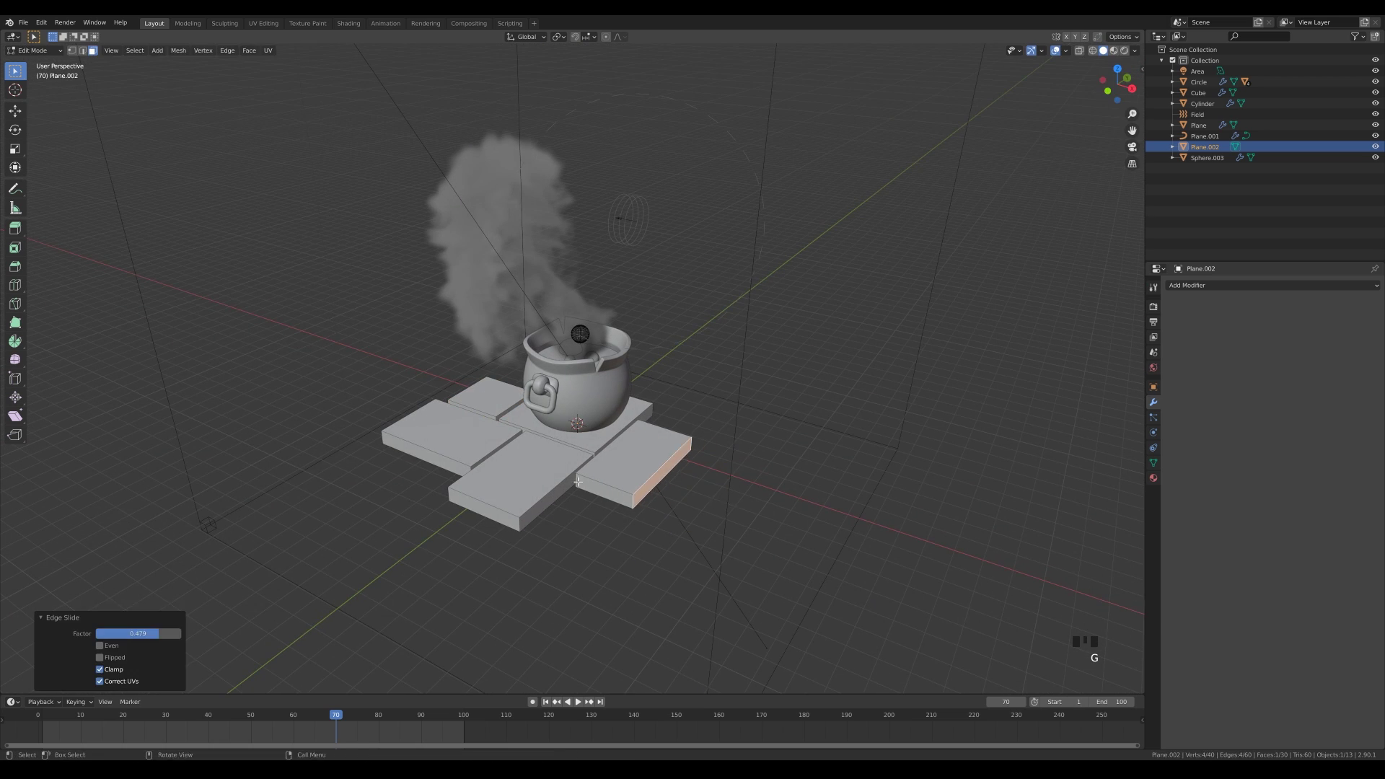
# Step: Select all the slabs in edit mode and reposition them together beneath the pot in top view
pyautogui.click(591, 495)
pyautogui.press('Tab')
pyautogui.press('Tab')
pyautogui.press('a')
pyautogui.press('KP_7')
pyautogui.press('g')
pyautogui.click(603, 463)
pyautogui.moveTo(732, 523); pyautogui.dragTo(770, 453, button='middle')
pyautogui.scroll(2, 789, 426)
pyautogui.press('Tab')
pyautogui.click(635, 492)
pyautogui.press('g')
pyautogui.press('z')
pyautogui.rightClick(757, 455)
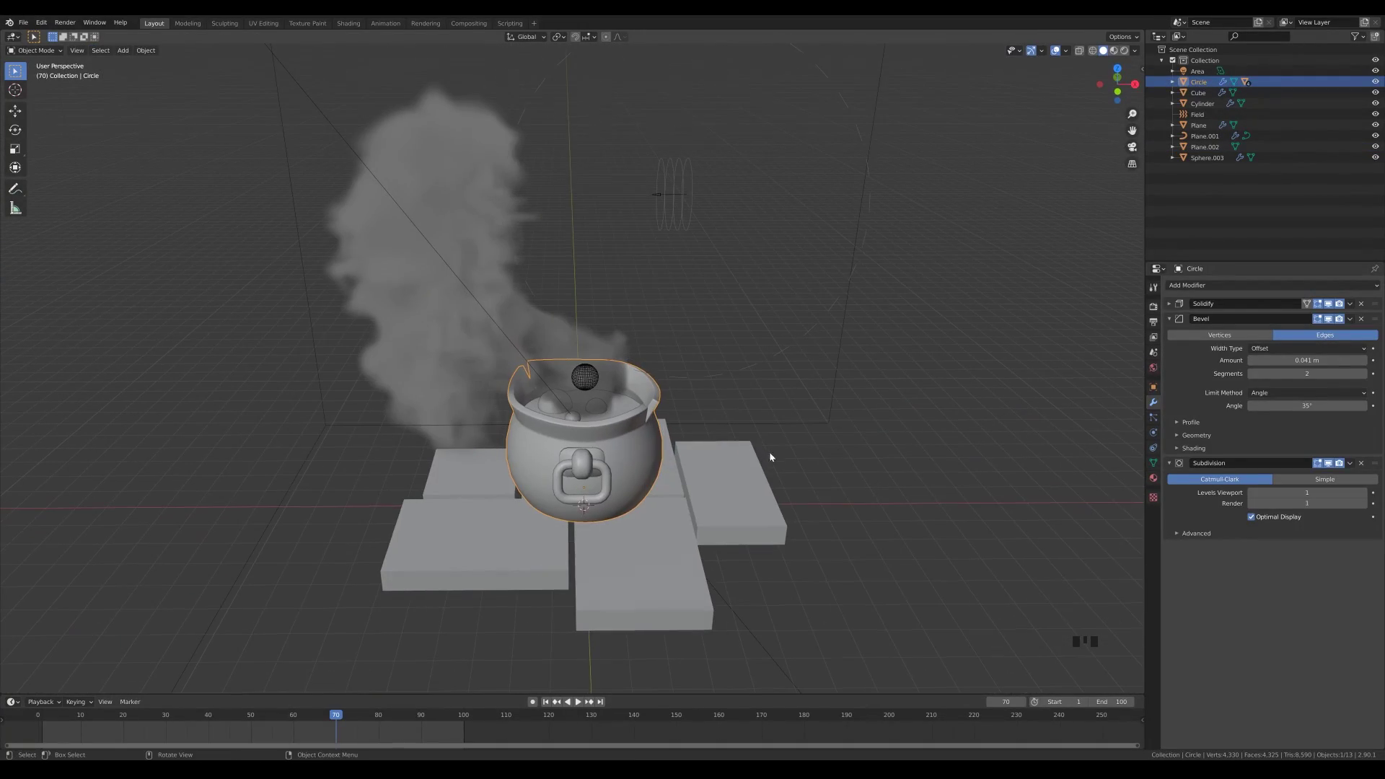
# Step: Parent the ring, the mounting plate and the handle link to the pot
pyautogui.rightClick(653, 551)
pyautogui.keyDown('shift'); pyautogui.click(597, 455); pyautogui.keyUp('shift')
pyautogui.click(581, 498)
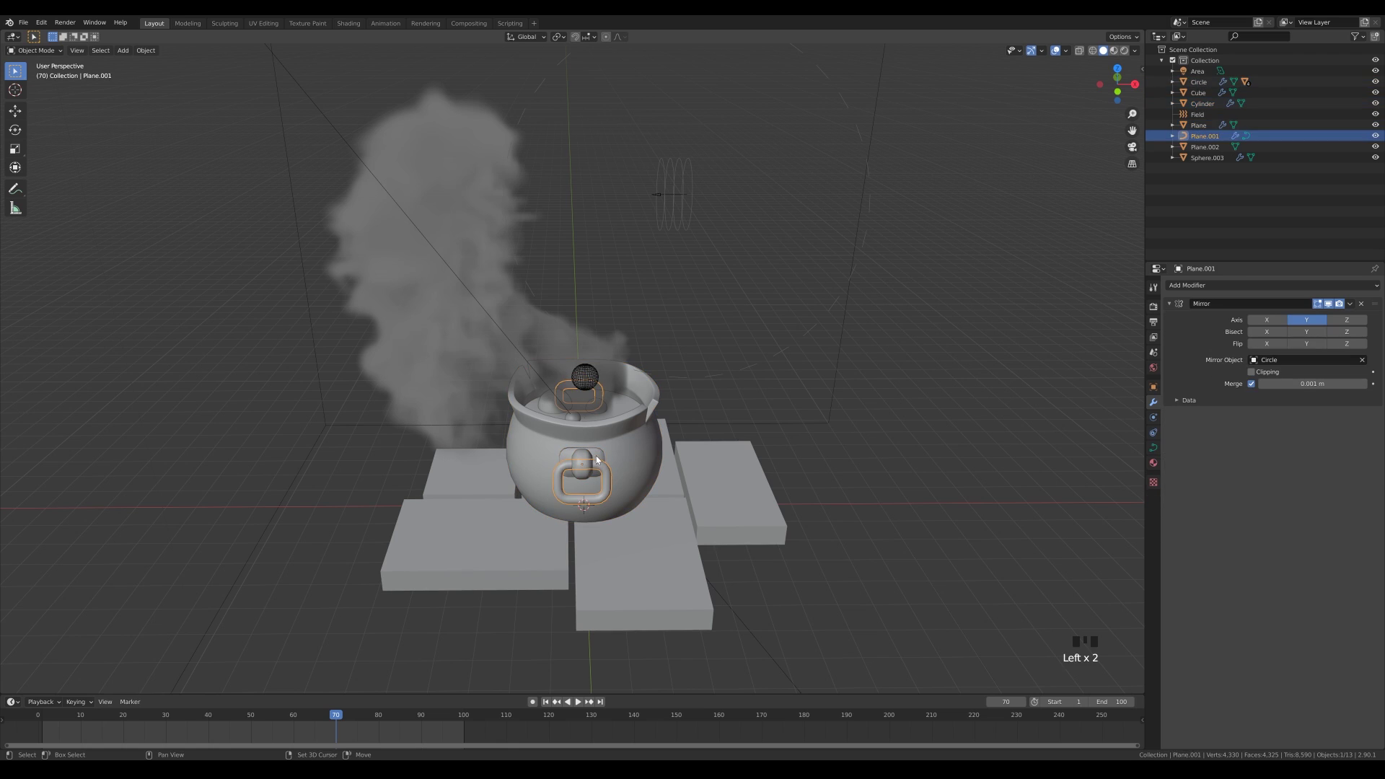
pyautogui.keyDown('shift'); pyautogui.click(620, 464); pyautogui.keyUp('shift')
pyautogui.hotkey('ctrl', 'p')
pyautogui.click(619, 464)
# Step: Rotate the pot with its handles about -25° around Z
pyautogui.click(633, 465)
pyautogui.press('r')
pyautogui.press('z')
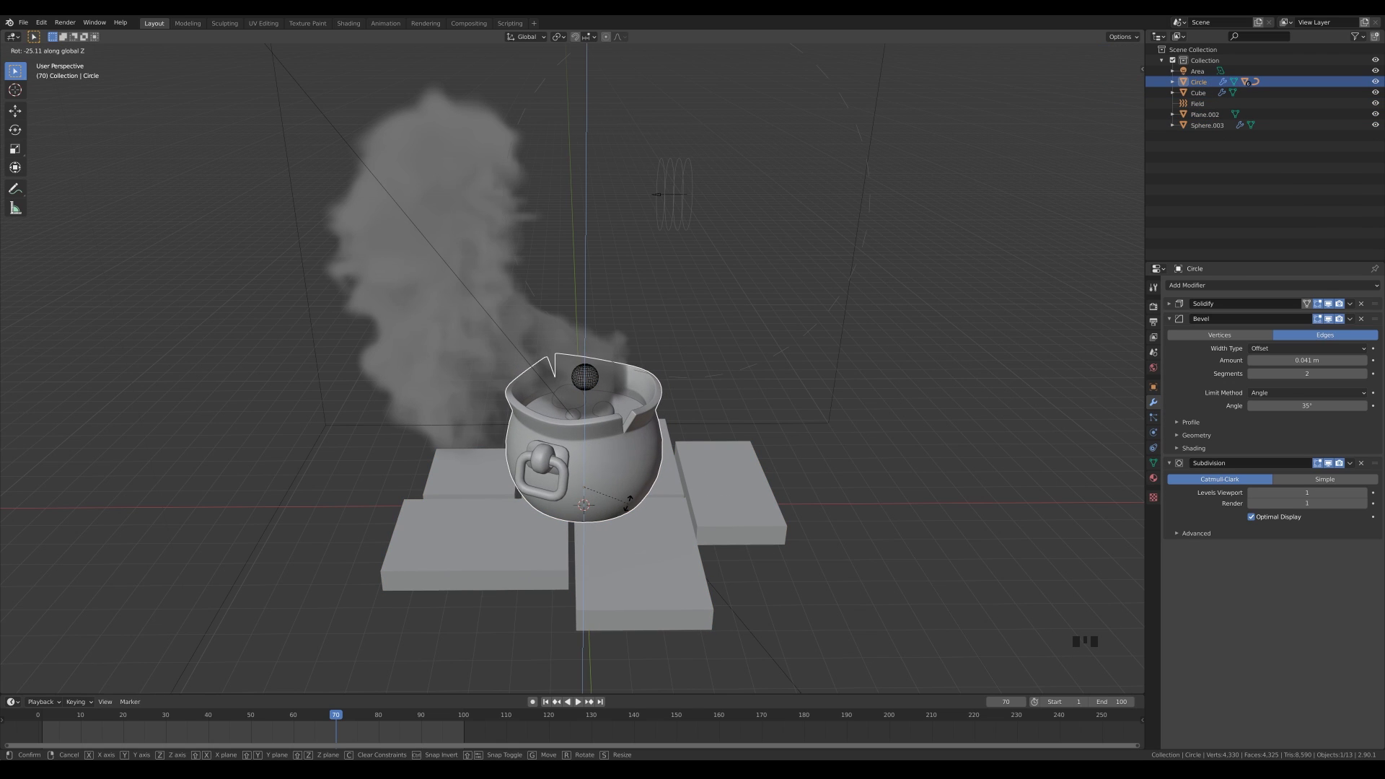
pyautogui.click(629, 504)
# Step: Edit the slabs and bevel the front slab's upper long edge by about 0.119 m with one segment
pyautogui.click(668, 513)
pyautogui.moveTo(692, 537); pyautogui.dragTo(727, 526, button='middle')
pyautogui.keyDown('shift'); pyautogui.moveTo(734, 580); pyautogui.dragTo(686, 537, button='middle'); pyautogui.keyUp('shift')
pyautogui.press('Tab')
pyautogui.scroll(-3, 615, 498)
pyautogui.click(615, 498)
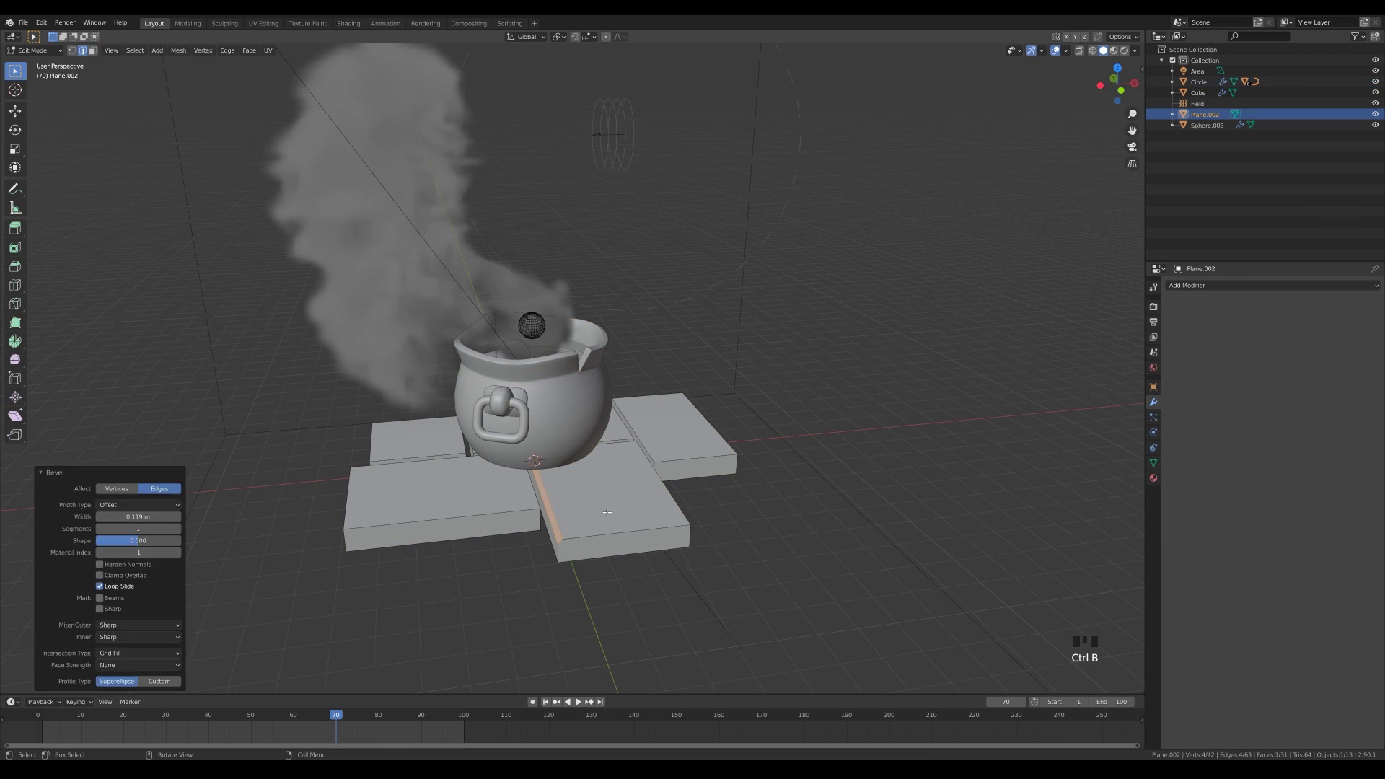
# Step: Slide the beveled edge's front vertex inward to break the front slab's corner, and chamfer its opposite front corner
pyautogui.press('1')
pyautogui.click(566, 540)
pyautogui.press('g')
pyautogui.press('g')
pyautogui.click(590, 536)
pyautogui.click(669, 523)
pyautogui.press('g')
pyautogui.click(640, 532)
# Step: Chamfer the near upper corner of the slab right of the pot and slide a vertex of the cut along its edge
pyautogui.click(655, 462)
pyautogui.hotkey('ctrl', 'b')
pyautogui.press('v')
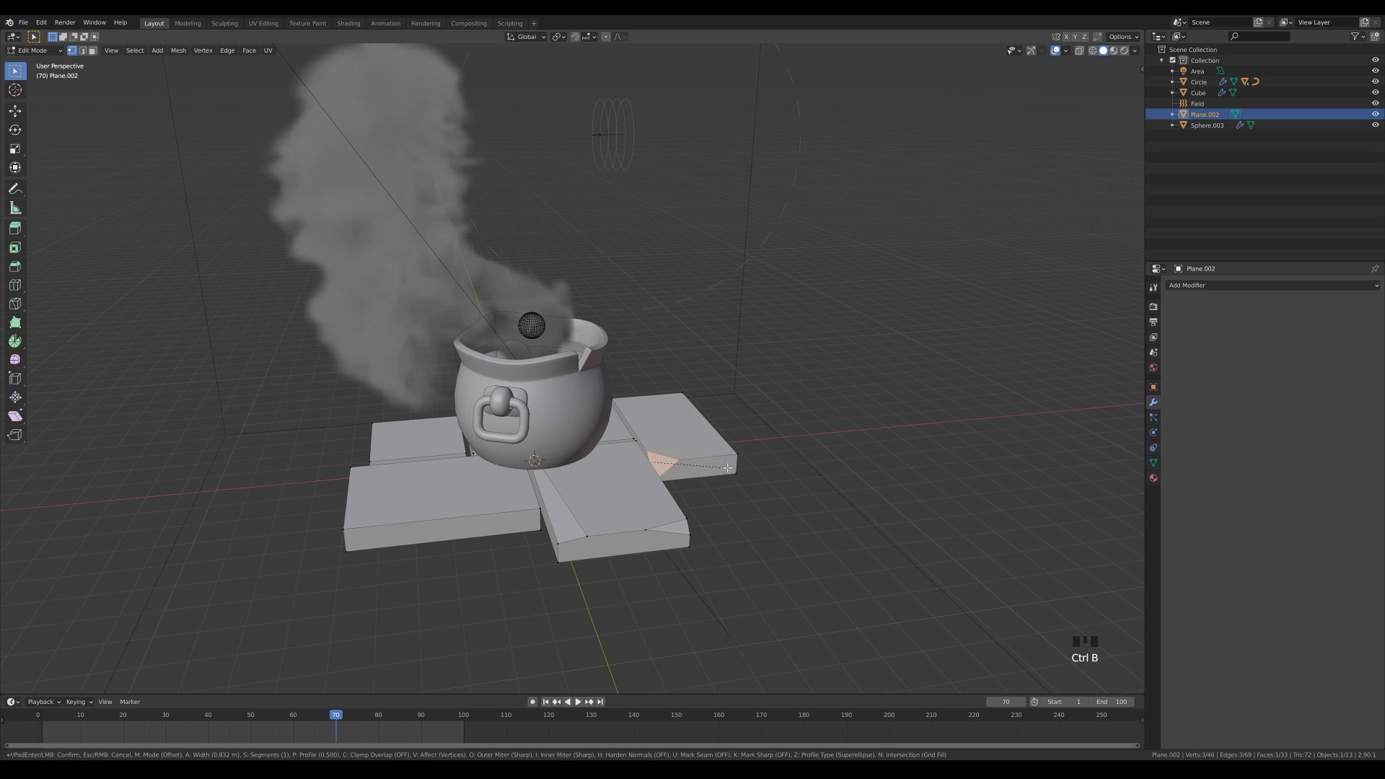
pyautogui.click(667, 464)
pyautogui.click(668, 460)
pyautogui.press('g')
pyautogui.press('g')
pyautogui.click(705, 431)
# Step: Chamfer the inner front corner of the slab left of the front slab and slide one cut vertex along its edge
pyautogui.click(541, 509)
pyautogui.hotkey('ctrl', 'b')
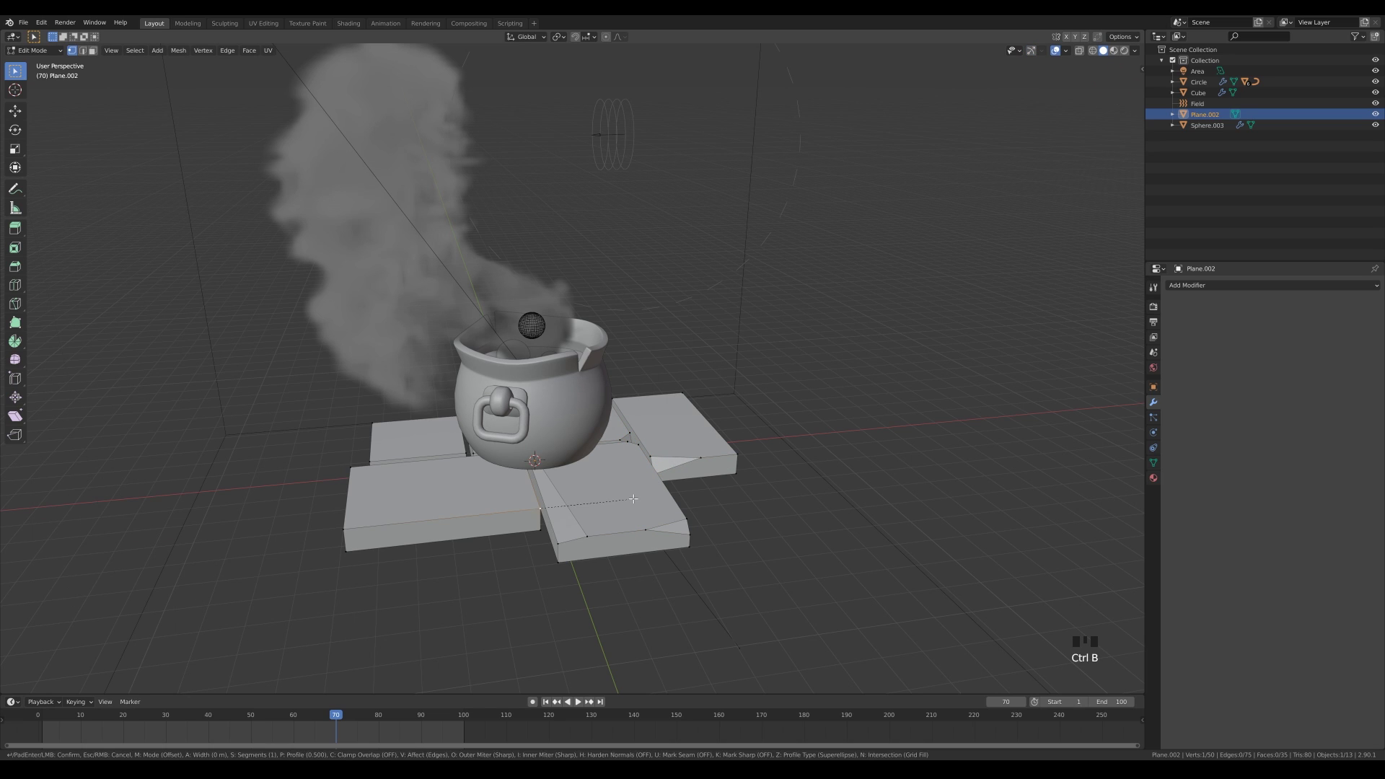
pyautogui.click(554, 508)
pyautogui.click(538, 499)
pyautogui.press('g')
pyautogui.press('g')
pyautogui.click(538, 479)
# Step: Chamfer the left slab's outer front corner and slide the cut's vertices to form an uneven chip
pyautogui.press('v')
pyautogui.click(454, 530)
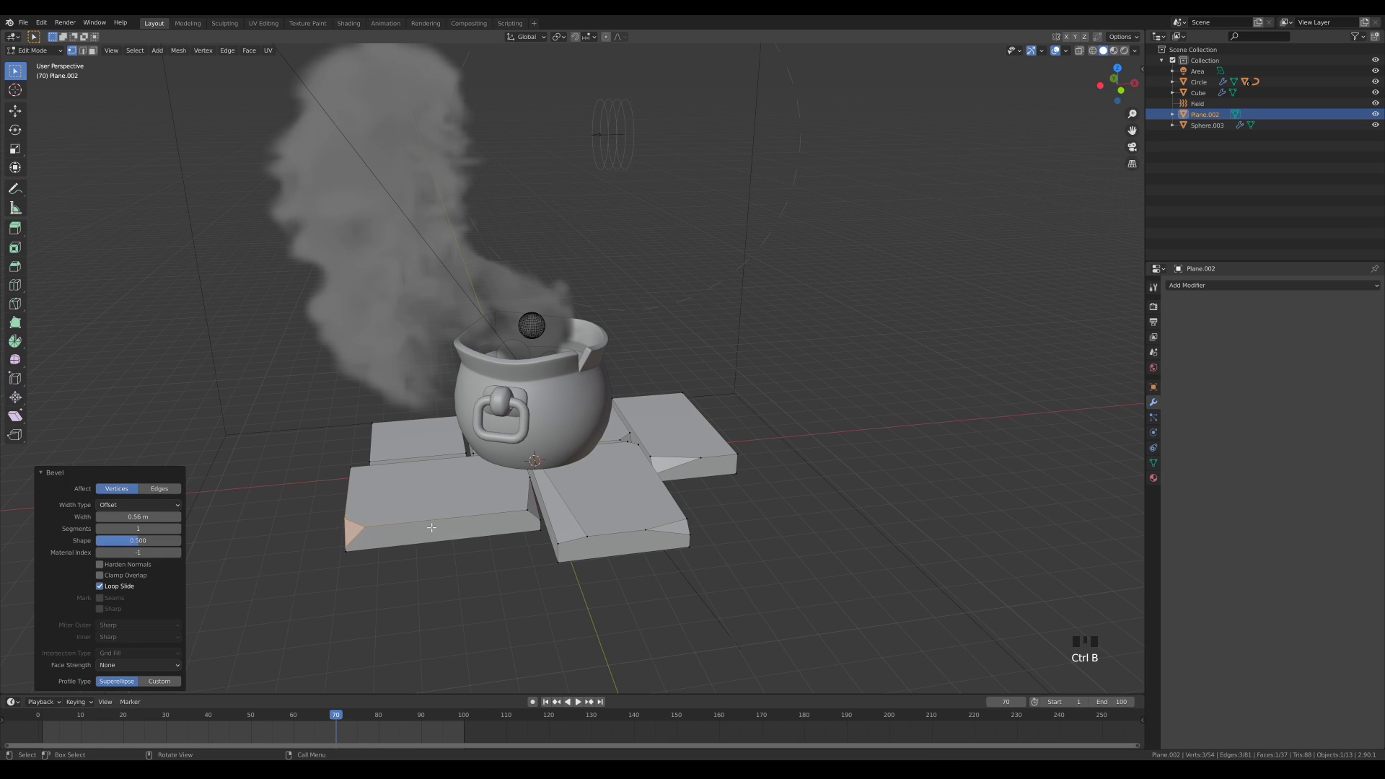
pyautogui.click(366, 527)
pyautogui.press('g')
pyautogui.press('g')
pyautogui.click(414, 524)
pyautogui.press('g')
pyautogui.press('g')
pyautogui.moveTo(349, 489); pyautogui.dragTo(411, 498, button='middle')
pyautogui.click(398, 493)
# Step: Slide another chip vertex and chamfer the exposed corners of the slab at the rear left
pyautogui.click(543, 482)
pyautogui.press('g')
pyautogui.press('g')
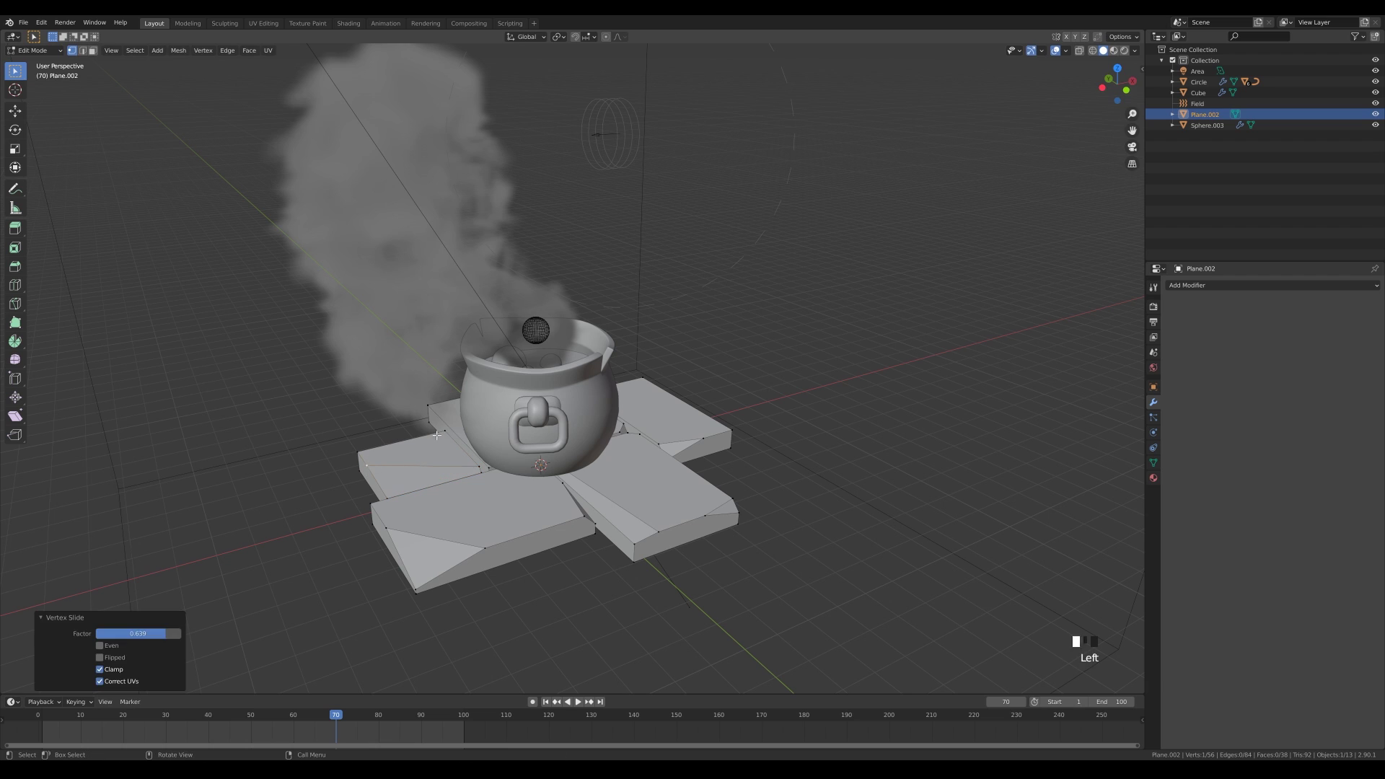
pyautogui.hotkey('ctrl', 'b')
pyautogui.hotkey('ctrl', 'b')
pyautogui.click(429, 414)
pyautogui.hotkey('ctrl', 'b')
# Step: Chamfer the corners of the slabs on the far side of the pot and slide the cut to vary its shape
pyautogui.press('Tab')
pyautogui.scroll(-4, 708, 495)
pyautogui.moveTo(708, 495); pyautogui.dragTo(517, 498, button='middle')
pyautogui.scroll(4, 613, 494)
pyautogui.press('Tab')
pyautogui.click(698, 509)
pyautogui.hotkey('ctrl', 'b')
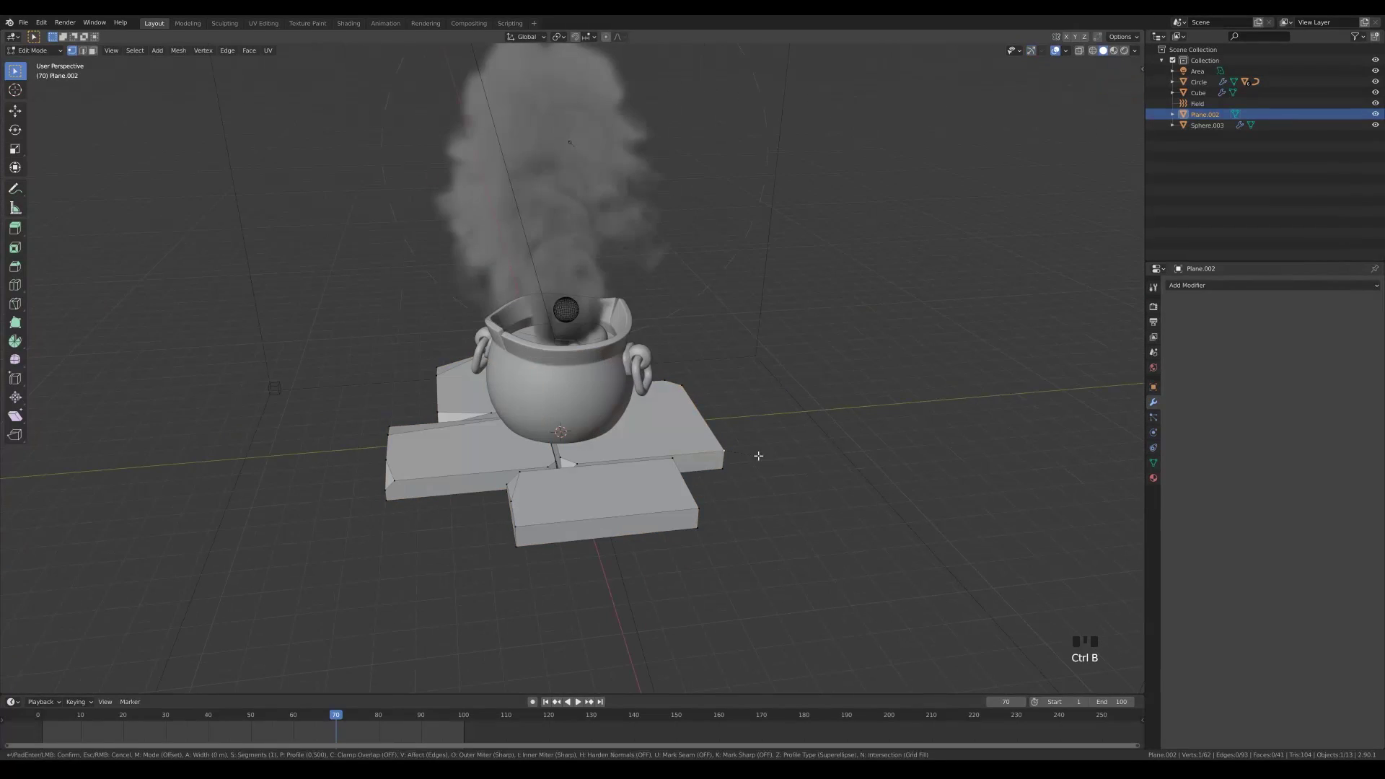
pyautogui.click(757, 458)
pyautogui.press('2')
pyautogui.click(750, 488)
pyautogui.press('g')
pyautogui.press('g')
pyautogui.click(634, 534)
# Step: Add a Bevel modifier to the slabs with Clamp Overlap off and an amount of 0.061 m
pyautogui.press('Tab')
pyautogui.moveTo(1070, 461); pyautogui.dragTo(967, 436, button='middle')
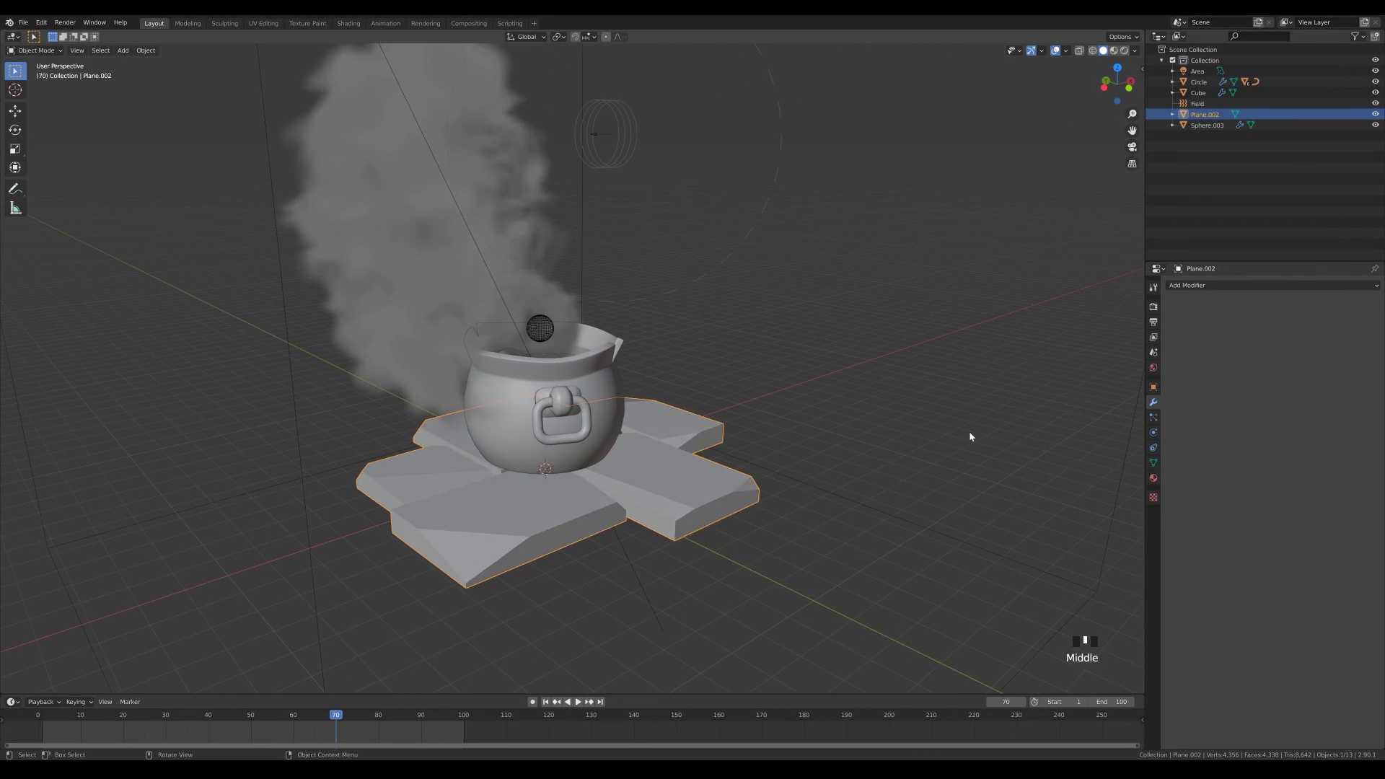
pyautogui.scroll(2, 967, 436)
pyautogui.click(1197, 285)
pyautogui.click(1159, 321)
pyautogui.click(1361, 358)
pyautogui.click(1197, 408)
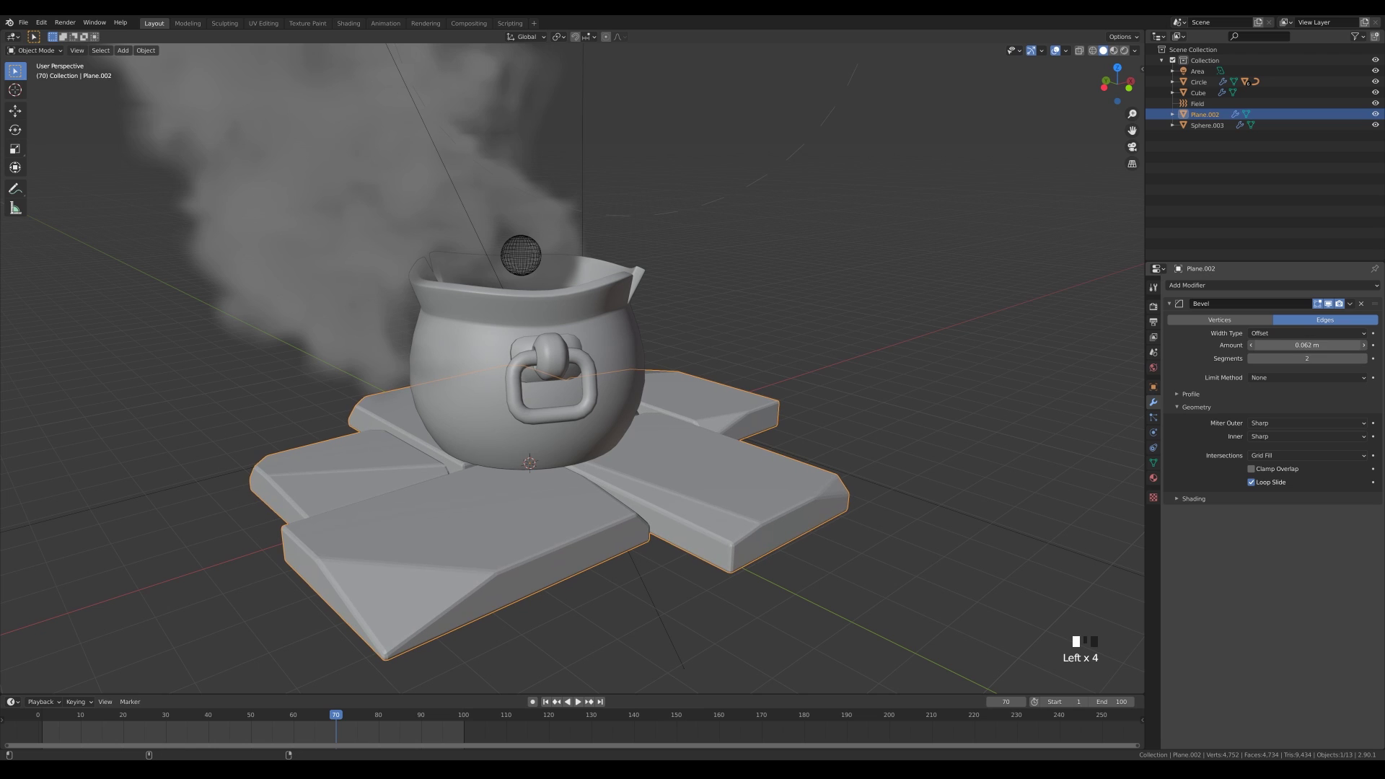
pyautogui.moveTo(1307, 345); pyautogui.dragTo(1304, 344)
# Step: Shade the slabs smooth with Auto Smooth on and enable Harden Normals in their Bevel modifier
pyautogui.rightClick(902, 509)
pyautogui.click(902, 509)
pyautogui.click(1153, 463)
pyautogui.click(1185, 470)
pyautogui.click(1251, 486)
pyautogui.moveTo(1310, 486); pyautogui.dragTo(1334, 485)
pyautogui.click(1153, 402)
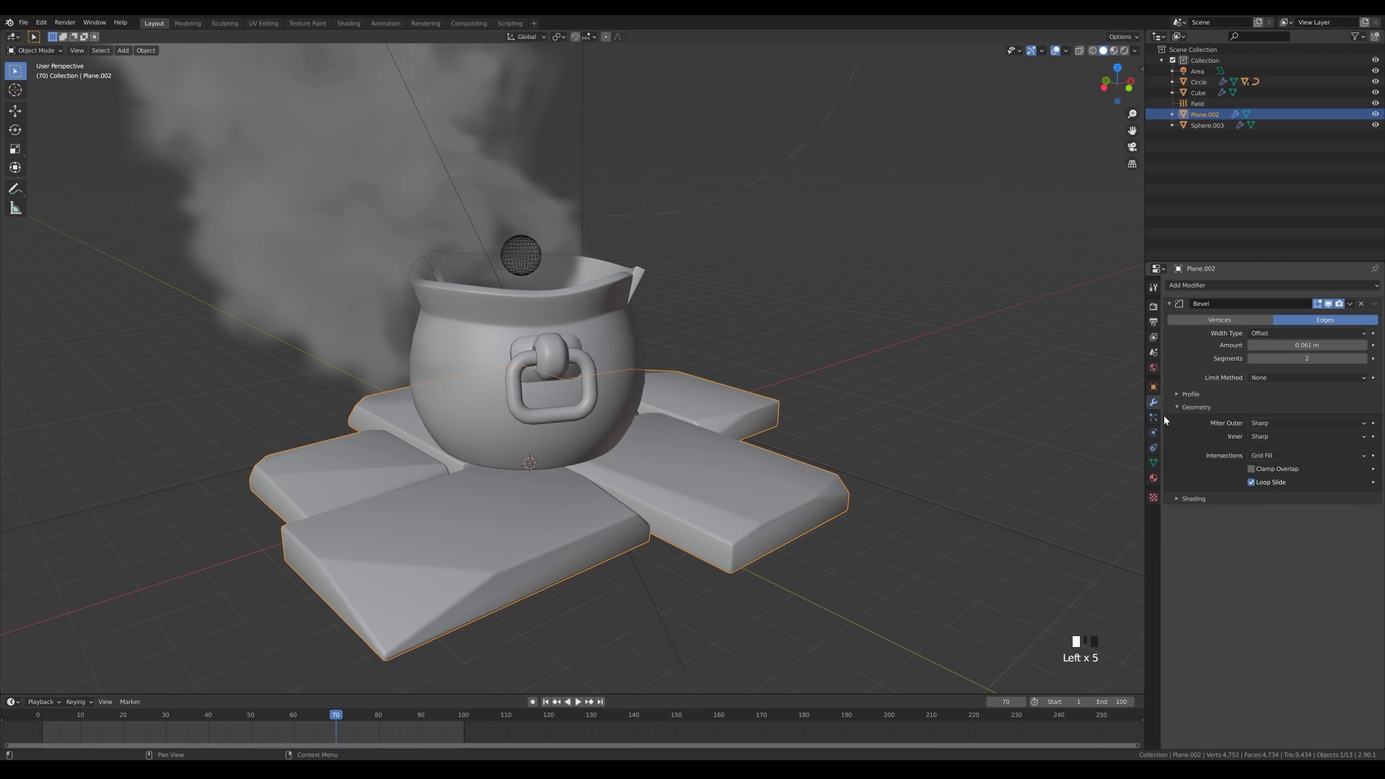
pyautogui.click(1193, 499)
pyautogui.click(1252, 514)
# Step: Save the file and add a Bevel modifier with Harden Normals to the handle's mounting plate
pyautogui.click(563, 345)
pyautogui.moveTo(634, 336)
pyautogui.mouseDown(button='middle')
pyautogui.moveTo(515, 351)
pyautogui.moveTo(863, 387)
pyautogui.moveTo(618, 430)
pyautogui.mouseUp(button='middle')
pyautogui.scroll(2, 515, 350)
pyautogui.hotkey('ctrl', 's')
pyautogui.scroll(3, 618, 430)
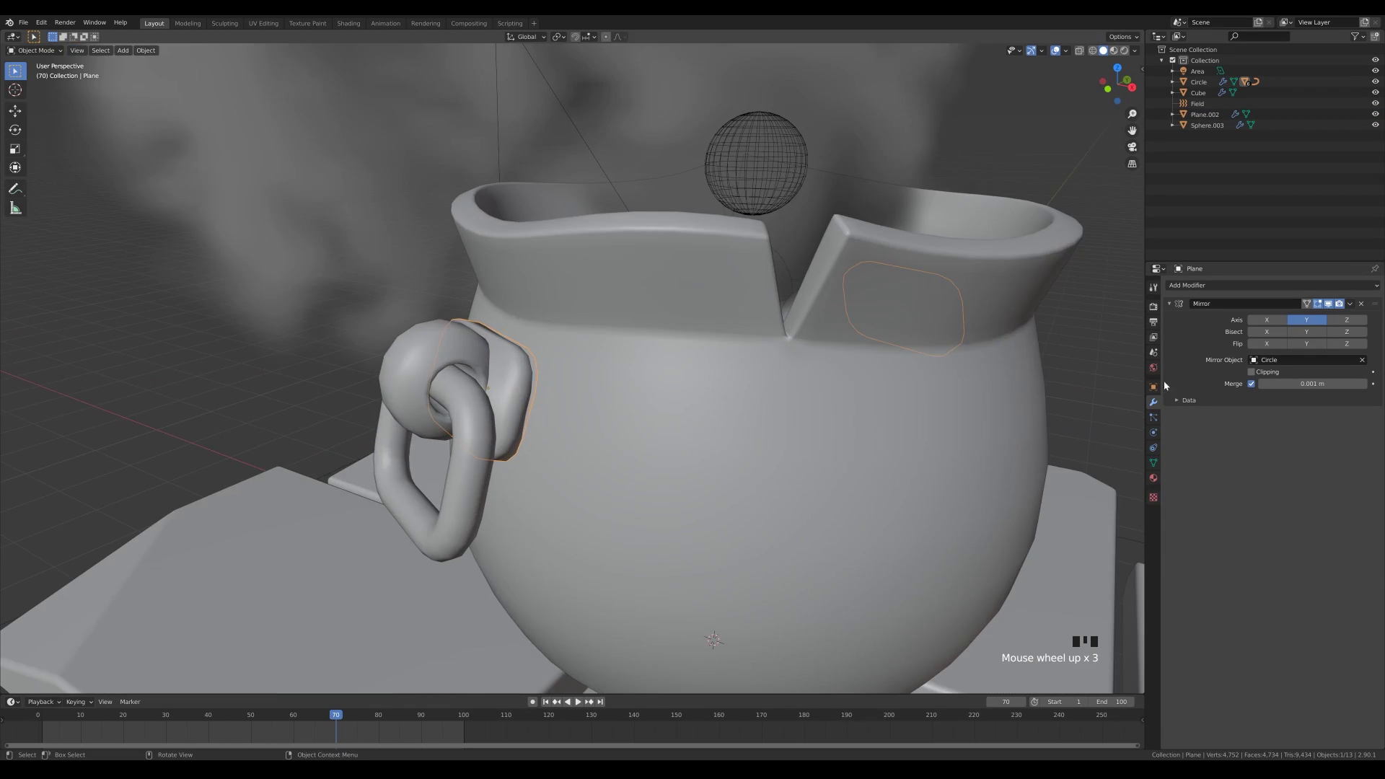
pyautogui.click(502, 370)
pyautogui.click(1182, 286)
pyautogui.click(1179, 322)
pyautogui.click(1179, 435)
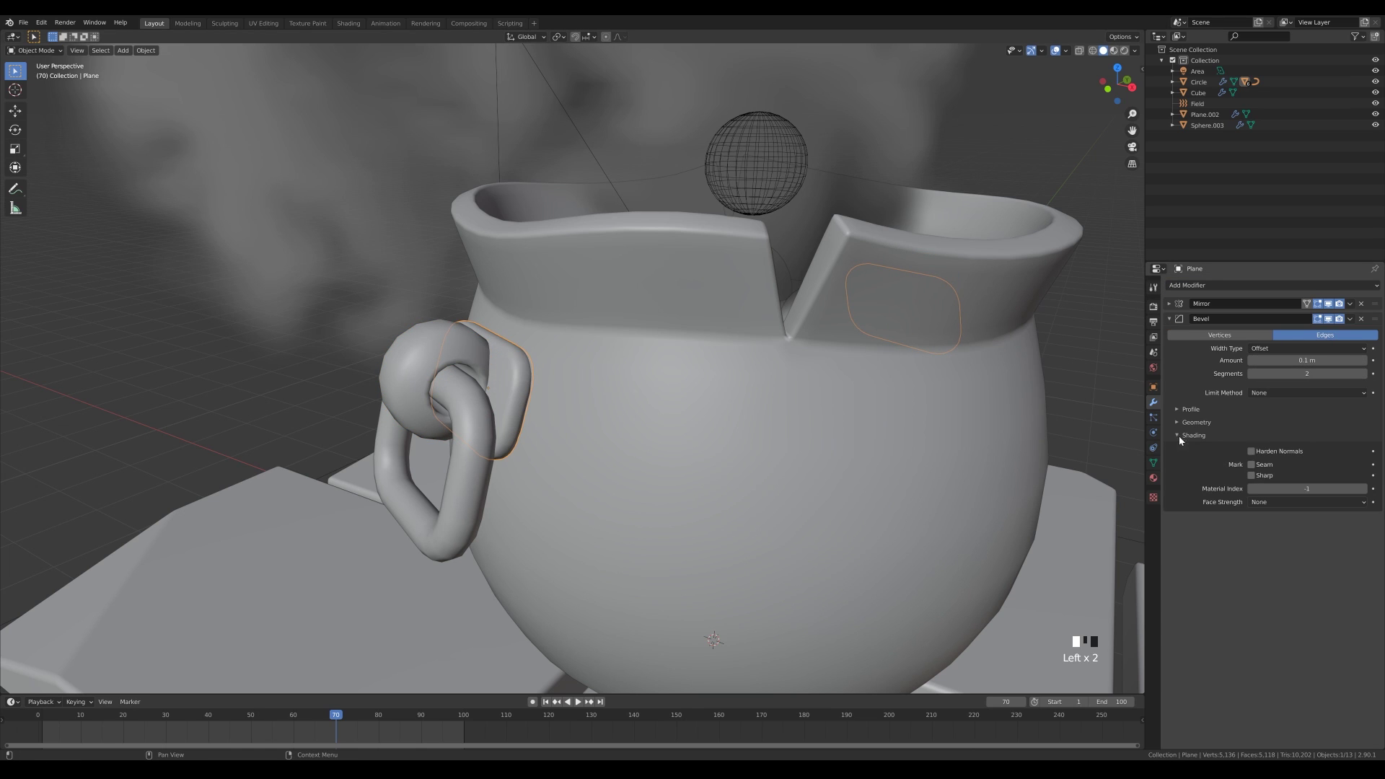
pyautogui.click(1251, 451)
# Step: Enable Auto Smooth on the plate and set its bevel to about 0.026 m, without Clamp Overlap, limited by a 35° angle
pyautogui.click(1153, 463)
pyautogui.click(1251, 485)
pyautogui.click(1153, 403)
pyautogui.click(1197, 423)
pyautogui.click(1252, 484)
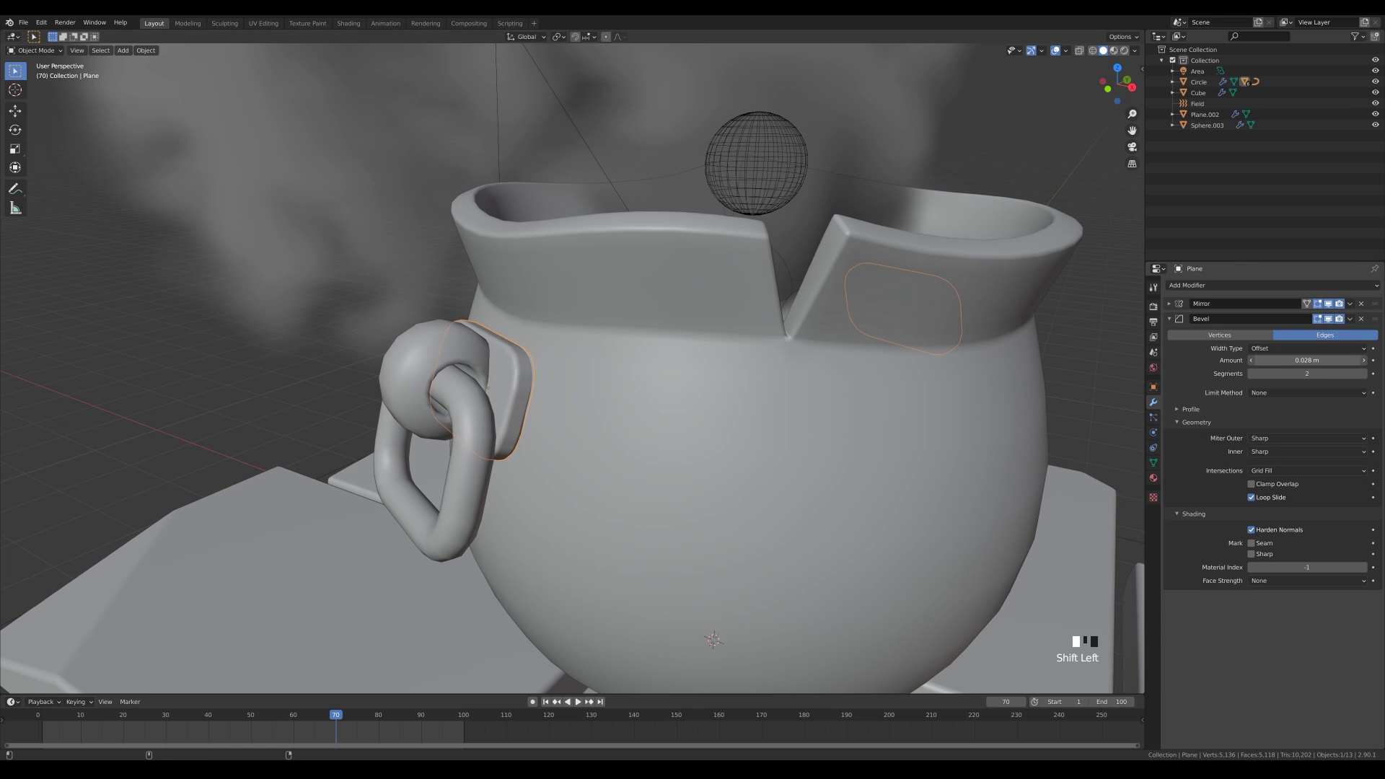
pyautogui.click(1277, 418)
pyautogui.click(1316, 408)
pyautogui.write('35')
pyautogui.press('Return')
# Step: Place the 3D cursor on the front slab and add a round cube with radius 1.00, zero size and 4 arc divisions
pyautogui.scroll(-6, 586, 426)
pyautogui.hotkey('alt', 'a')
pyautogui.moveTo(758, 426); pyautogui.dragTo(799, 437, button='middle')
pyautogui.scroll(-2, 798, 433)
pyautogui.keyDown('shift'); pyautogui.moveTo(796, 413); pyautogui.dragTo(792, 445, button='middle'); pyautogui.keyUp('shift')
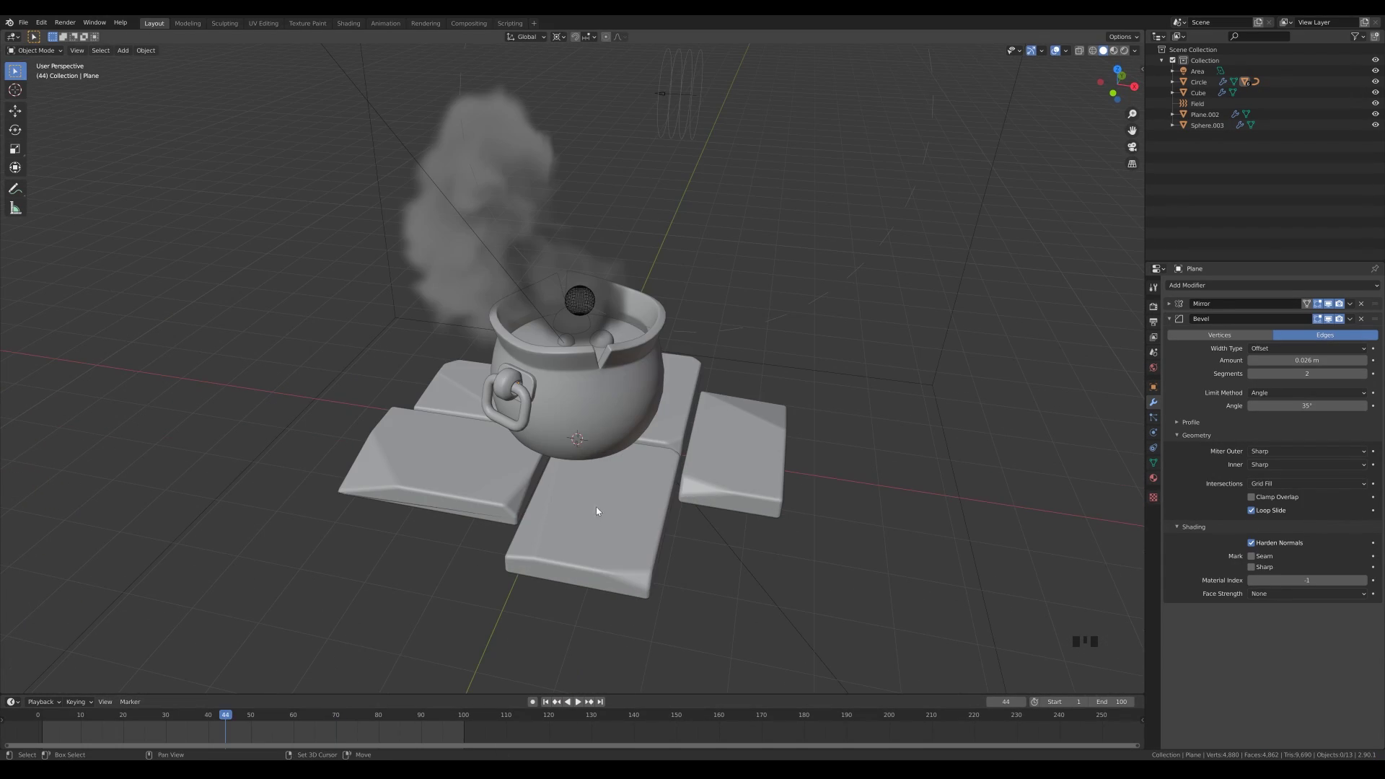
pyautogui.hotkey('shift', 'a')
pyautogui.click(657, 635)
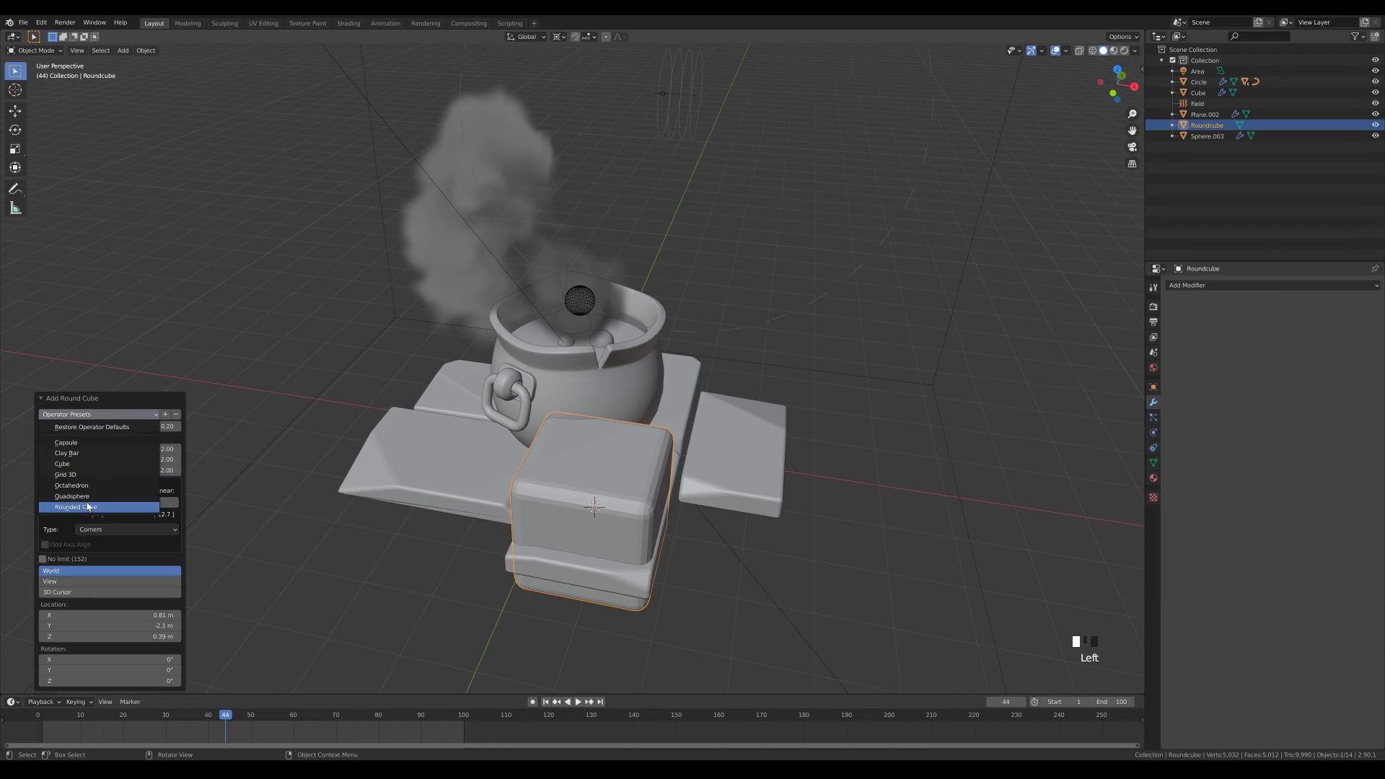
pyautogui.click(87, 507)
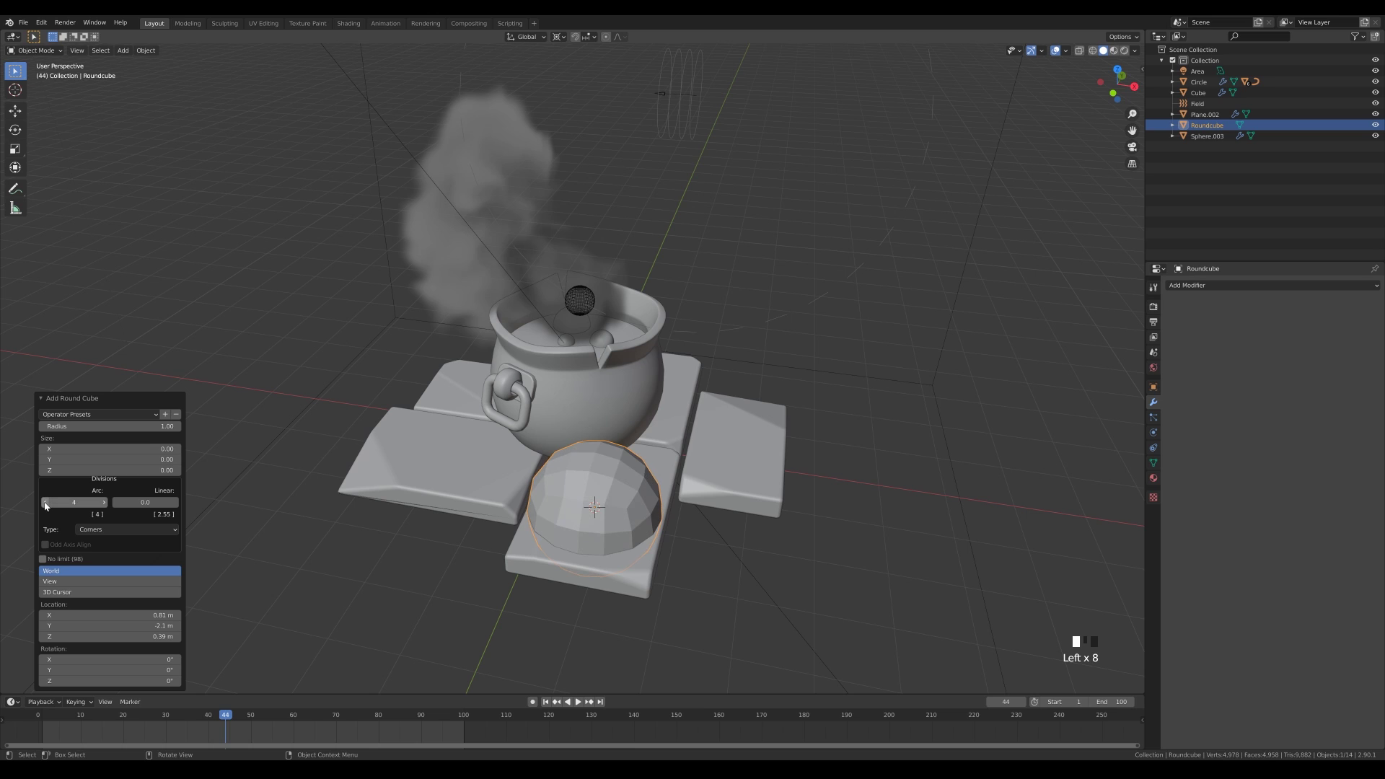
pyautogui.click(655, 556)
pyautogui.hotkey('ctrl', 'z')
# Step: Isolate the new sphere and delete its upper half to leave an open bowl
pyautogui.press('KP_Divide')
pyautogui.scroll(-5, 687, 516)
pyautogui.press('Tab')
pyautogui.press('KP_1')
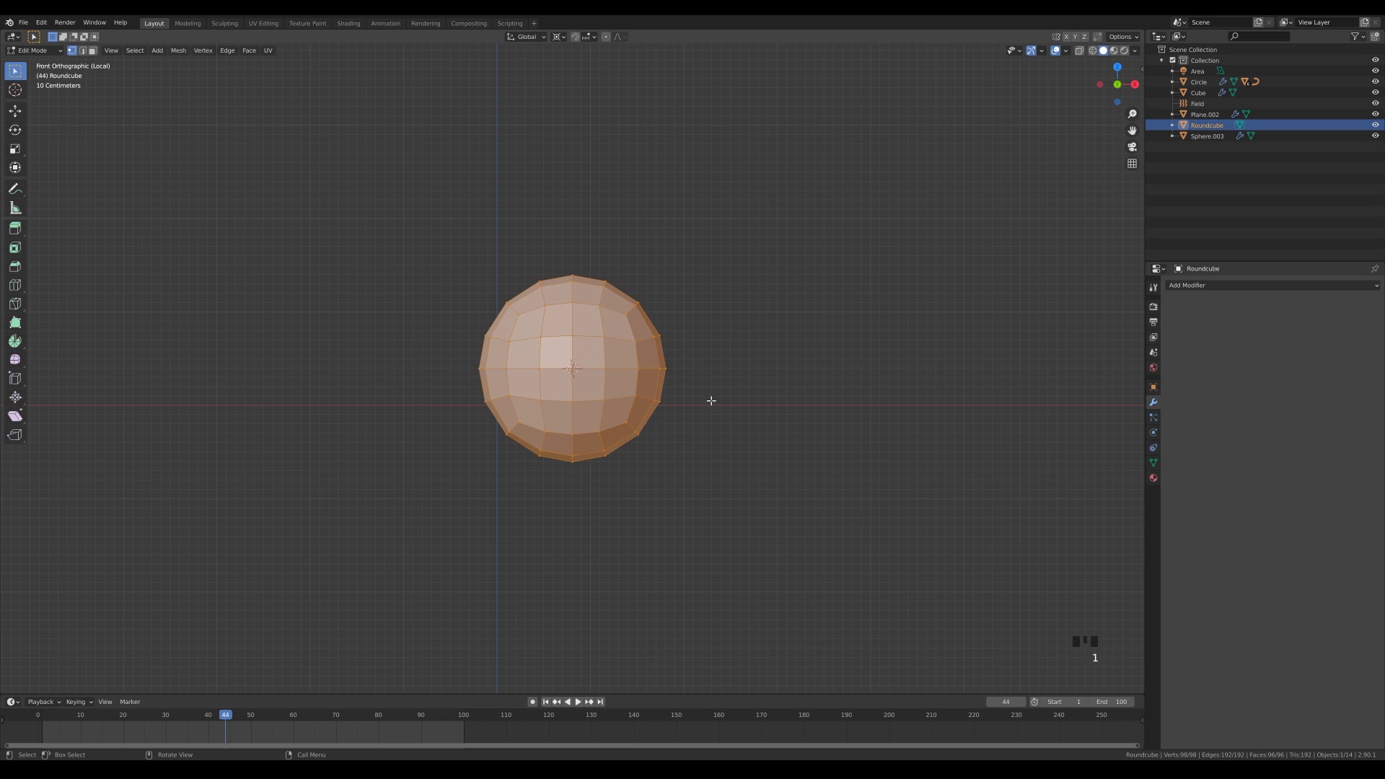
pyautogui.press('x')
pyautogui.moveTo(447, 249); pyautogui.dragTo(714, 350)
pyautogui.click(733, 310)
pyautogui.press('x')
pyautogui.click(726, 348)
# Step: Extrude two neighbouring rim edges of the bowl upward in several segments into a long ladle handle with a hooked end
pyautogui.click(577, 326)
pyautogui.press('KP_3')
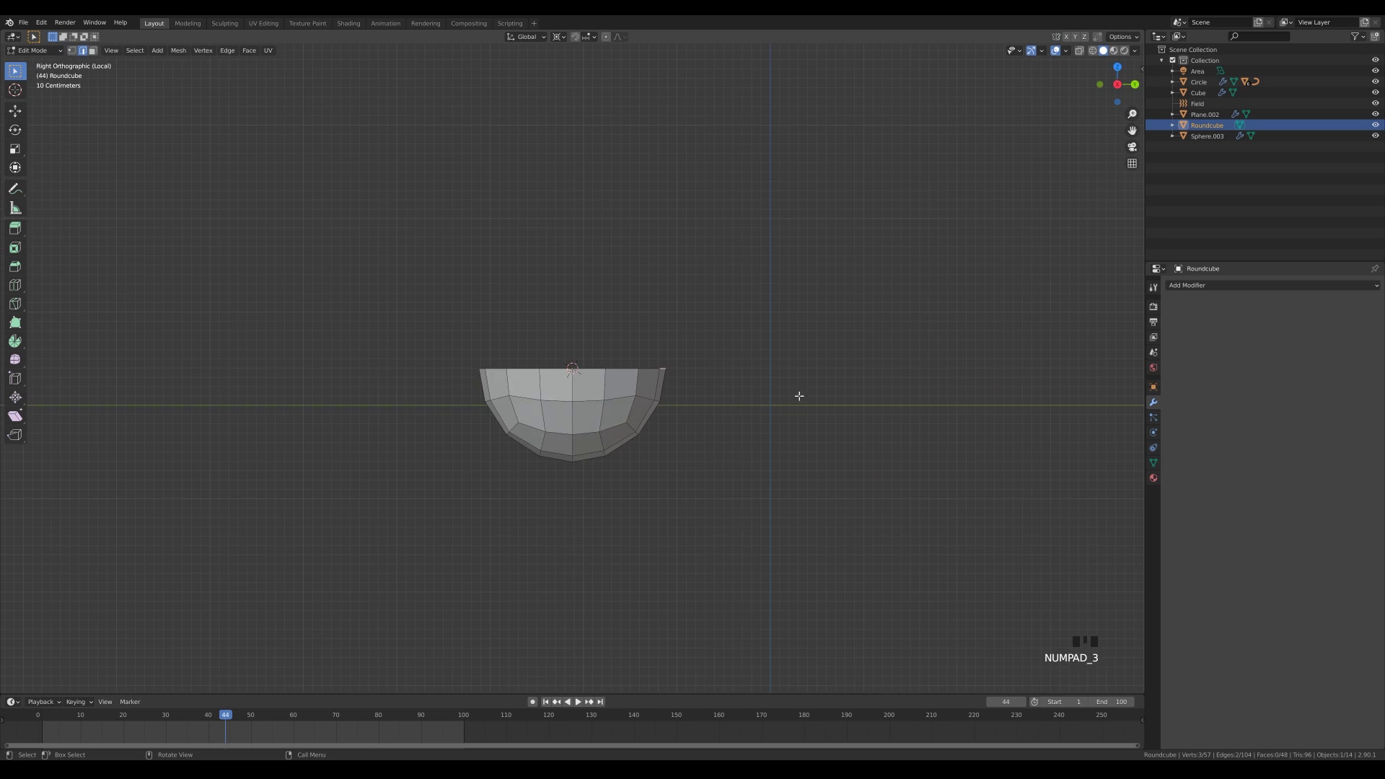
pyautogui.scroll(-7, 797, 396)
pyautogui.press('e')
pyautogui.click(643, 378)
pyautogui.press('e')
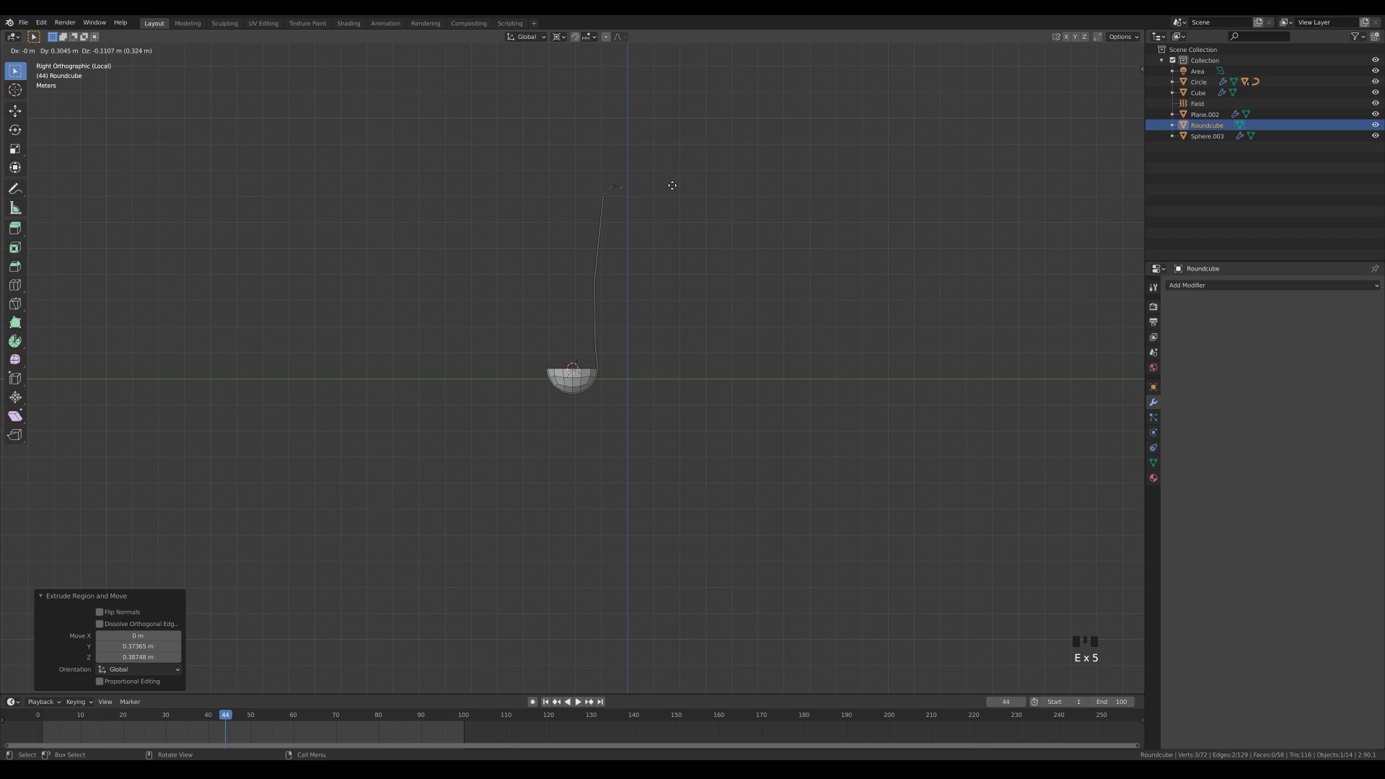
# Step: Narrow the handle's lower section by scaling its edges along X by about 0.52
pyautogui.moveTo(721, 242); pyautogui.dragTo(748, 277, button='middle')
pyautogui.scroll(3, 721, 274)
pyautogui.click(604, 269)
pyautogui.keyDown('shift'); pyautogui.click(561, 270); pyautogui.keyUp('shift')
pyautogui.moveTo(561, 270); pyautogui.dragTo(593, 260, button='middle')
pyautogui.press('s')
pyautogui.press('x')
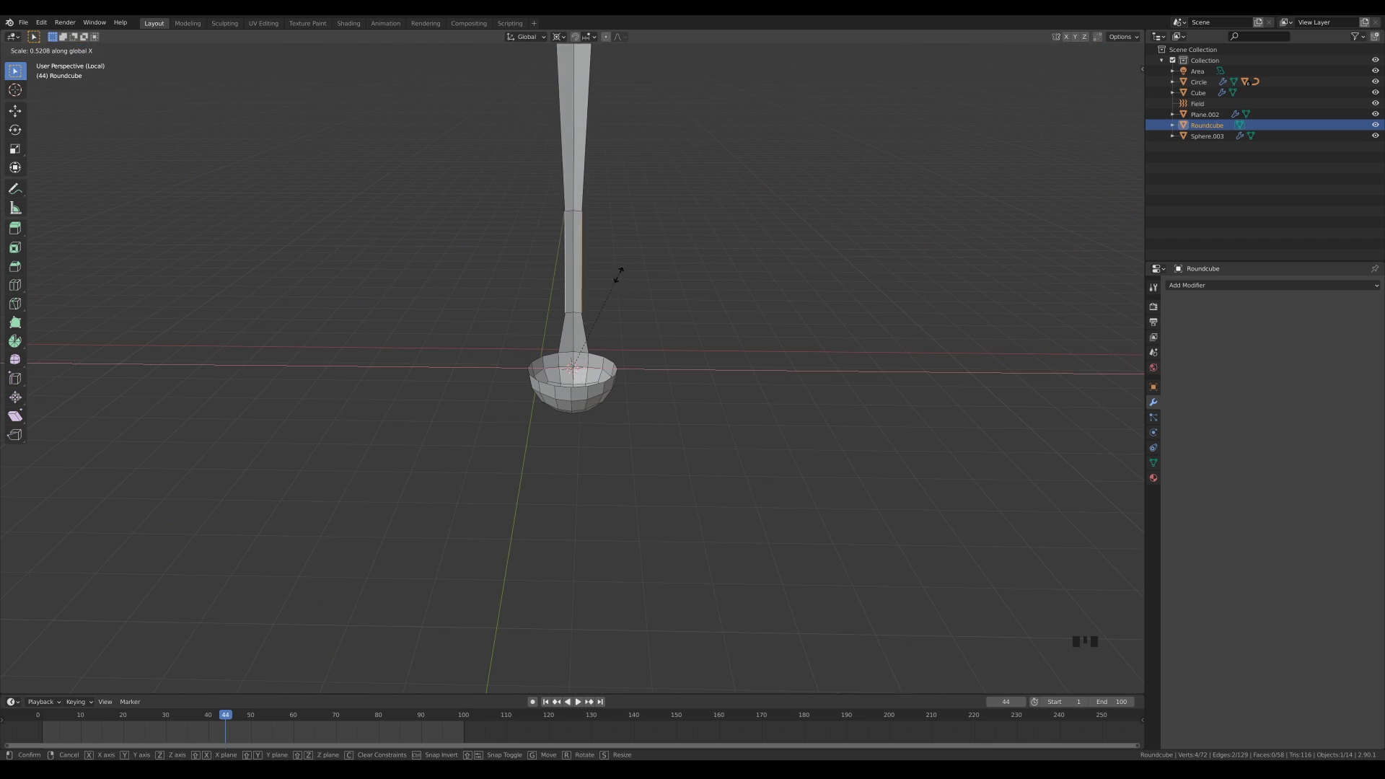
pyautogui.click(618, 274)
# Step: Select the edges at the handle's hooked end and scale them along X
pyautogui.moveTo(714, 245); pyautogui.dragTo(685, 271, button='middle')
pyautogui.keyDown('shift'); pyautogui.moveTo(685, 270); pyautogui.dragTo(613, 339, button='middle'); pyautogui.keyUp('shift')
pyautogui.click(592, 230)
pyautogui.click(612, 264)
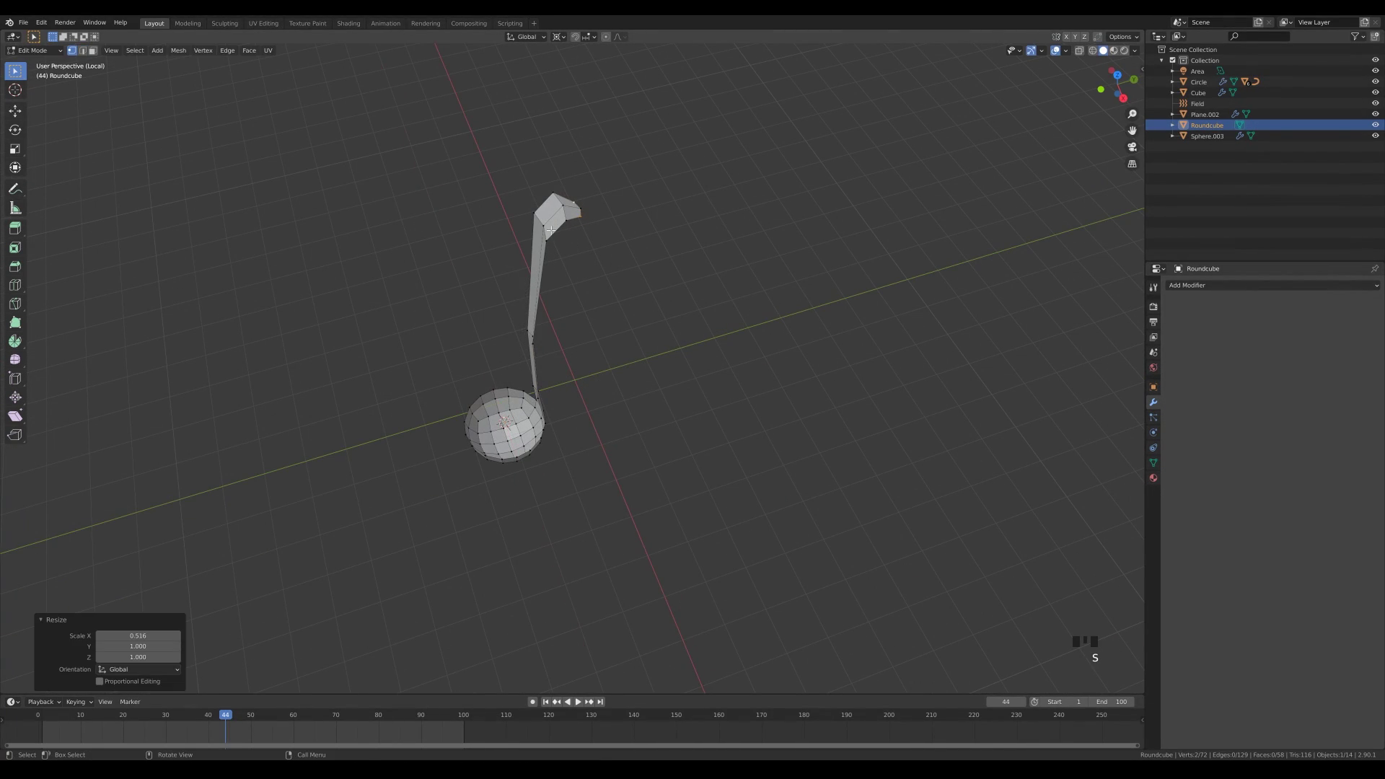
pyautogui.click(565, 221)
pyautogui.moveTo(577, 245); pyautogui.dragTo(692, 259, button='middle')
pyautogui.press('s')
pyautogui.press('x')
pyautogui.click(716, 278)
# Step: Widen the handle at its upper bend by scaling the edges along X by 1.12
pyautogui.click(566, 272)
pyautogui.keyDown('shift'); pyautogui.click(517, 266); pyautogui.keyUp('shift')
pyautogui.press('s')
pyautogui.press('x')
pyautogui.click(724, 320)
# Step: Add a loop cut to the handle's upper section, slide it toward the hook and scale it along X by about 0.78
pyautogui.hotkey('ctrl', 'r')
pyautogui.click(558, 317)
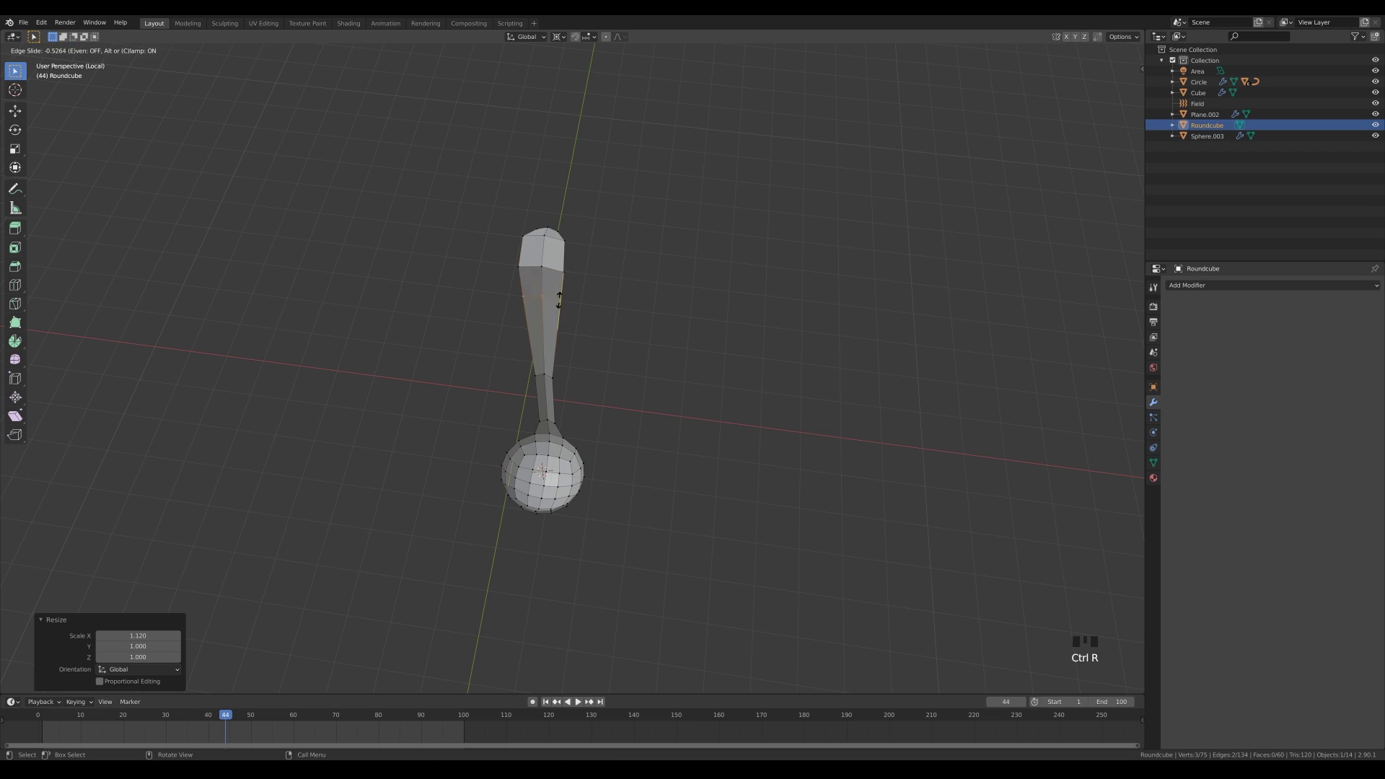
pyautogui.click(556, 297)
pyautogui.press('s')
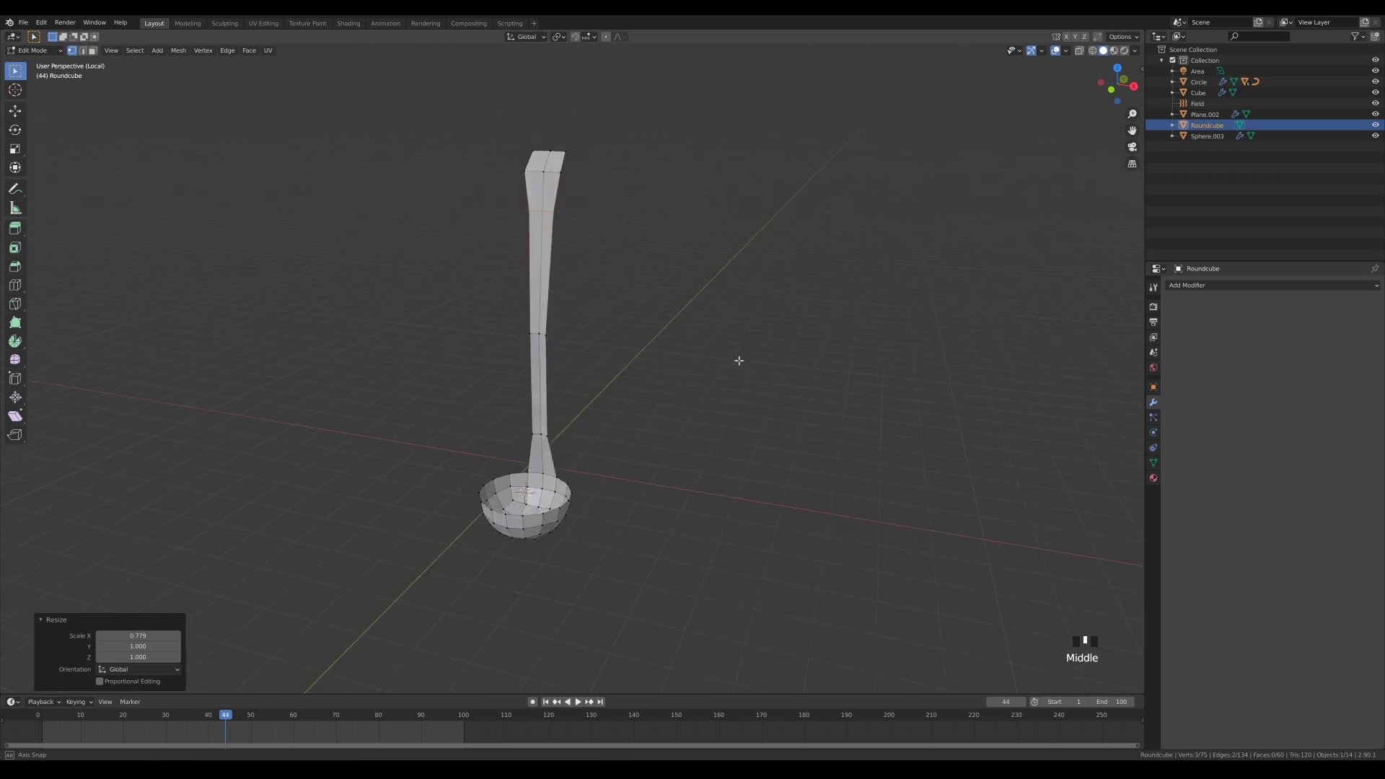
# Step: Add a Solidify modifier to the ladle and return from the isolated view to the full scene
pyautogui.click(1226, 285)
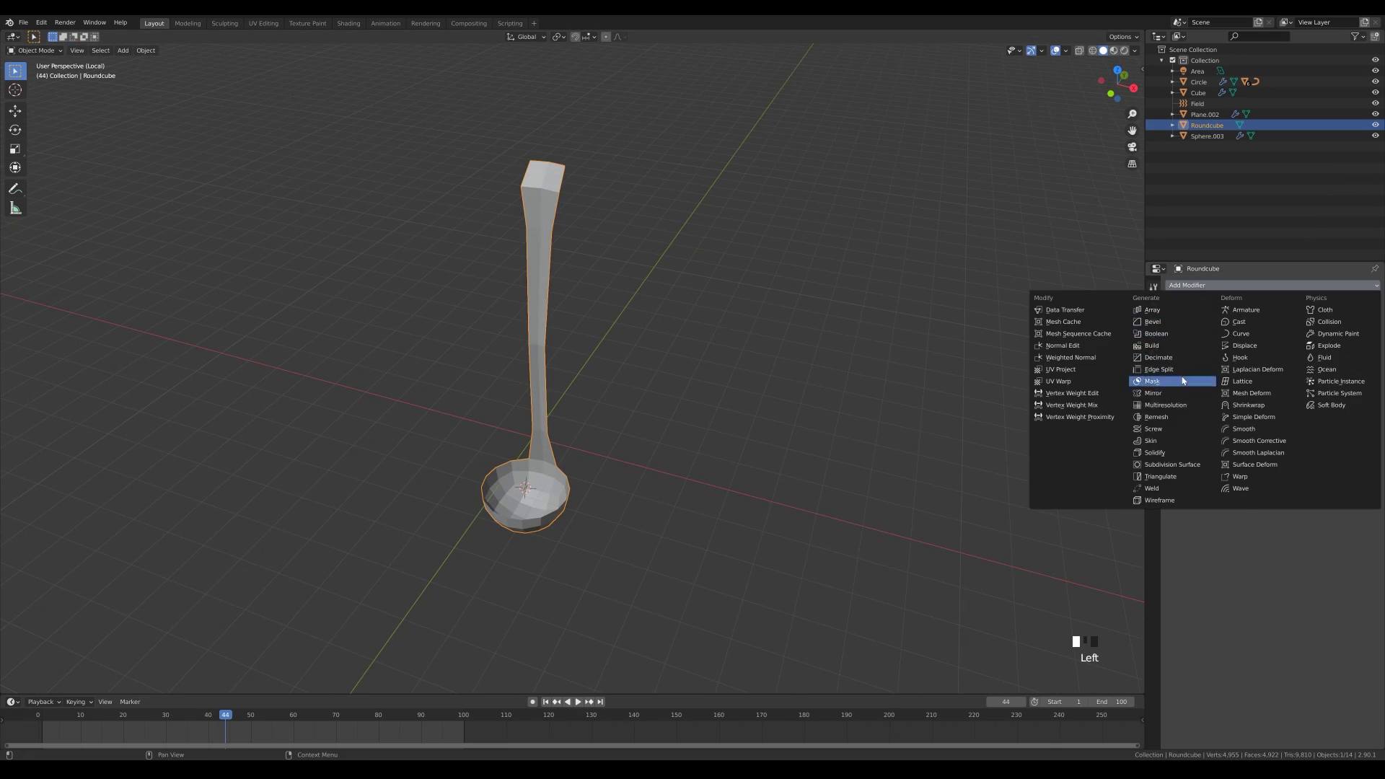
pyautogui.click(1146, 437)
pyautogui.moveTo(692, 217); pyautogui.dragTo(725, 238, button='middle')
pyautogui.press('KP_Divide')
pyautogui.moveTo(741, 352); pyautogui.dragTo(822, 332, button='middle')
# Step: Move the ladle beside the pot and scale it down to fit the scene
pyautogui.click(608, 224)
pyautogui.press('g')
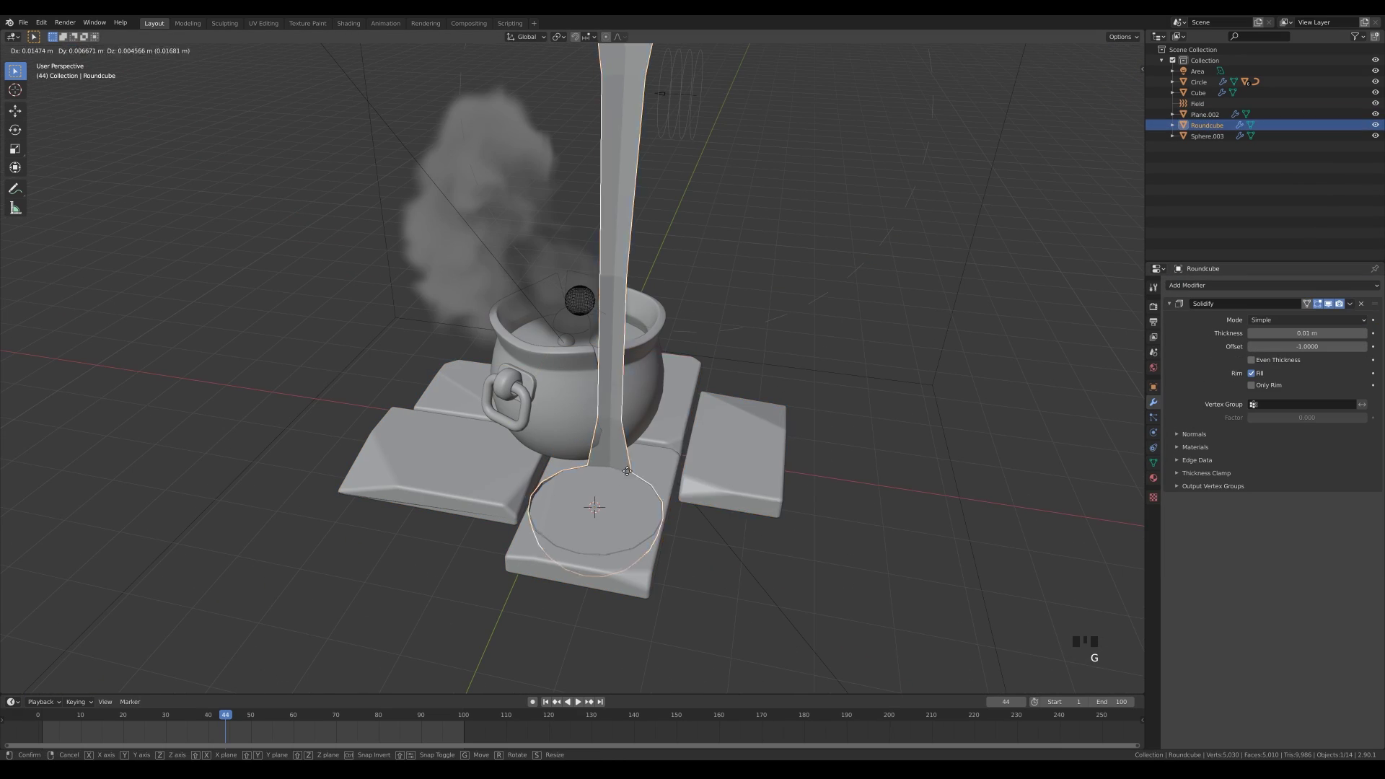
pyautogui.click(746, 187)
pyautogui.press('s')
# Step: Link the pot's modifiers to the ladle and shade the ladle smooth
pyautogui.keyDown('shift'); pyautogui.click(630, 418); pyautogui.keyUp('shift')
pyautogui.hotkey('ctrl', 'l')
pyautogui.click(631, 418)
pyautogui.click(739, 418)
pyautogui.scroll(3, 896, 392)
pyautogui.moveTo(896, 391); pyautogui.dragTo(750, 368, button='middle')
pyautogui.rightClick(747, 303)
pyautogui.click(743, 296)
pyautogui.moveTo(836, 384)
pyautogui.mouseDown(button='middle')
pyautogui.moveTo(761, 386)
pyautogui.moveTo(826, 398)
pyautogui.mouseUp(button='middle')
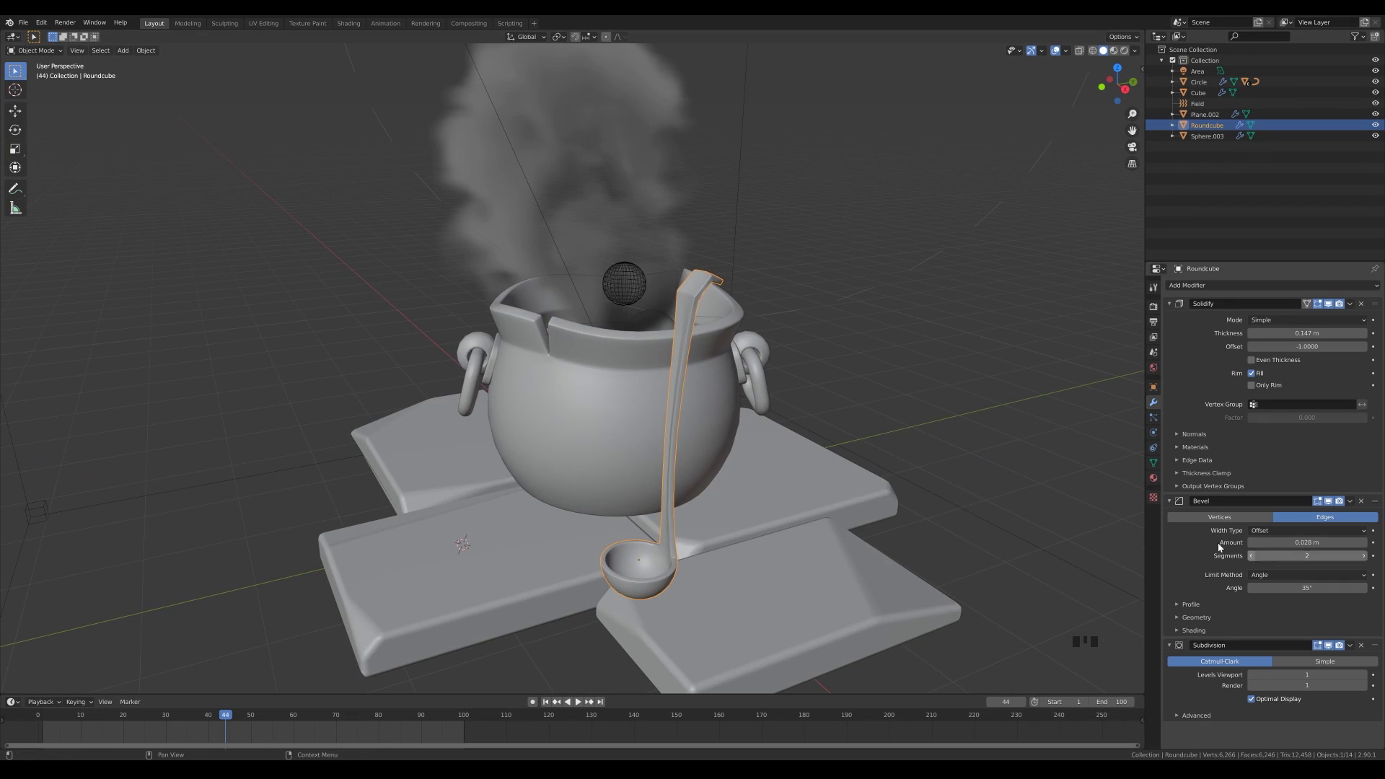
# Step: Add two loop cuts across the bend of the ladle's hook and raise them to round the curve
pyautogui.moveTo(865, 338); pyautogui.dragTo(825, 327, button='middle')
pyautogui.press('Tab')
pyautogui.press('KP_3')
pyautogui.scroll(5, 555, 216)
pyautogui.hotkey('ctrl', 'r')
pyautogui.click(545, 276)
pyautogui.rightClick(545, 279)
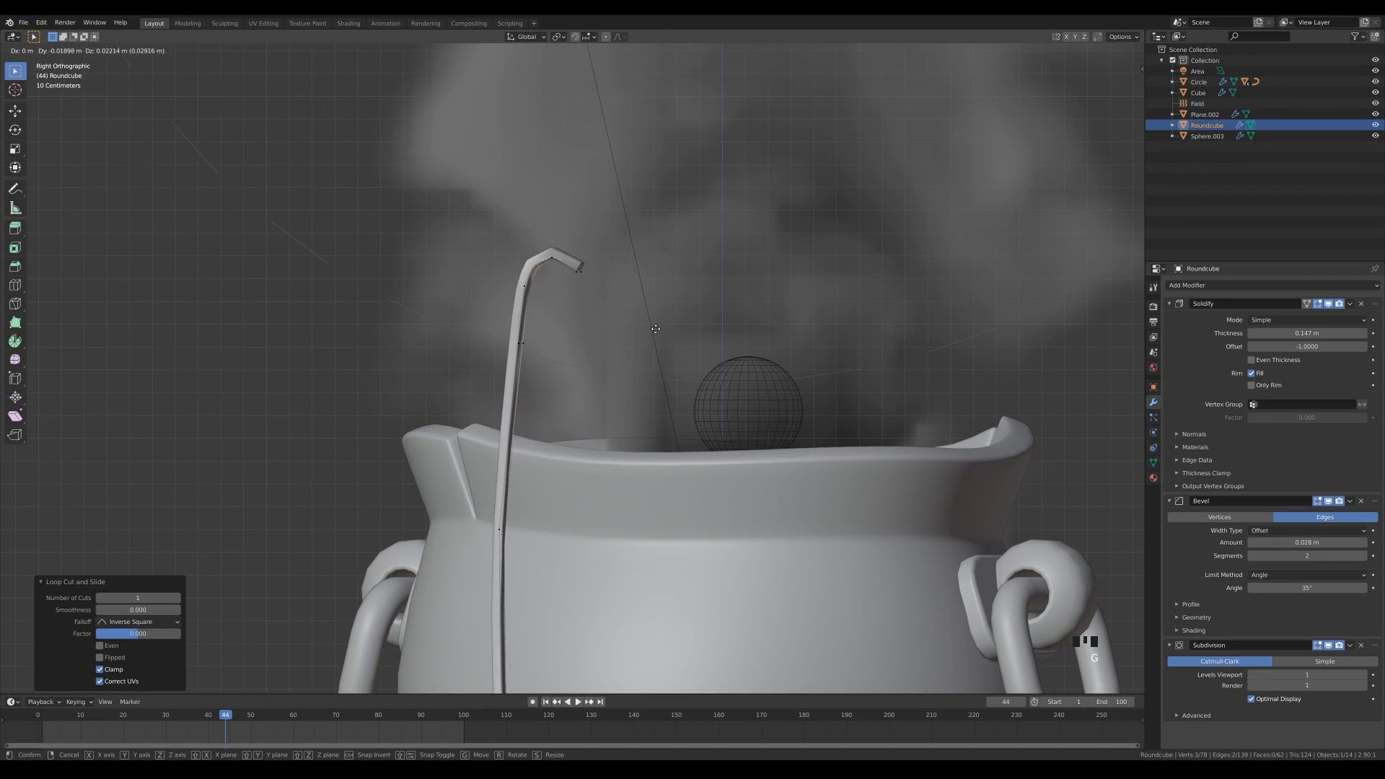
pyautogui.click(657, 329)
pyautogui.hotkey('ctrl', 'r')
pyautogui.click(564, 267)
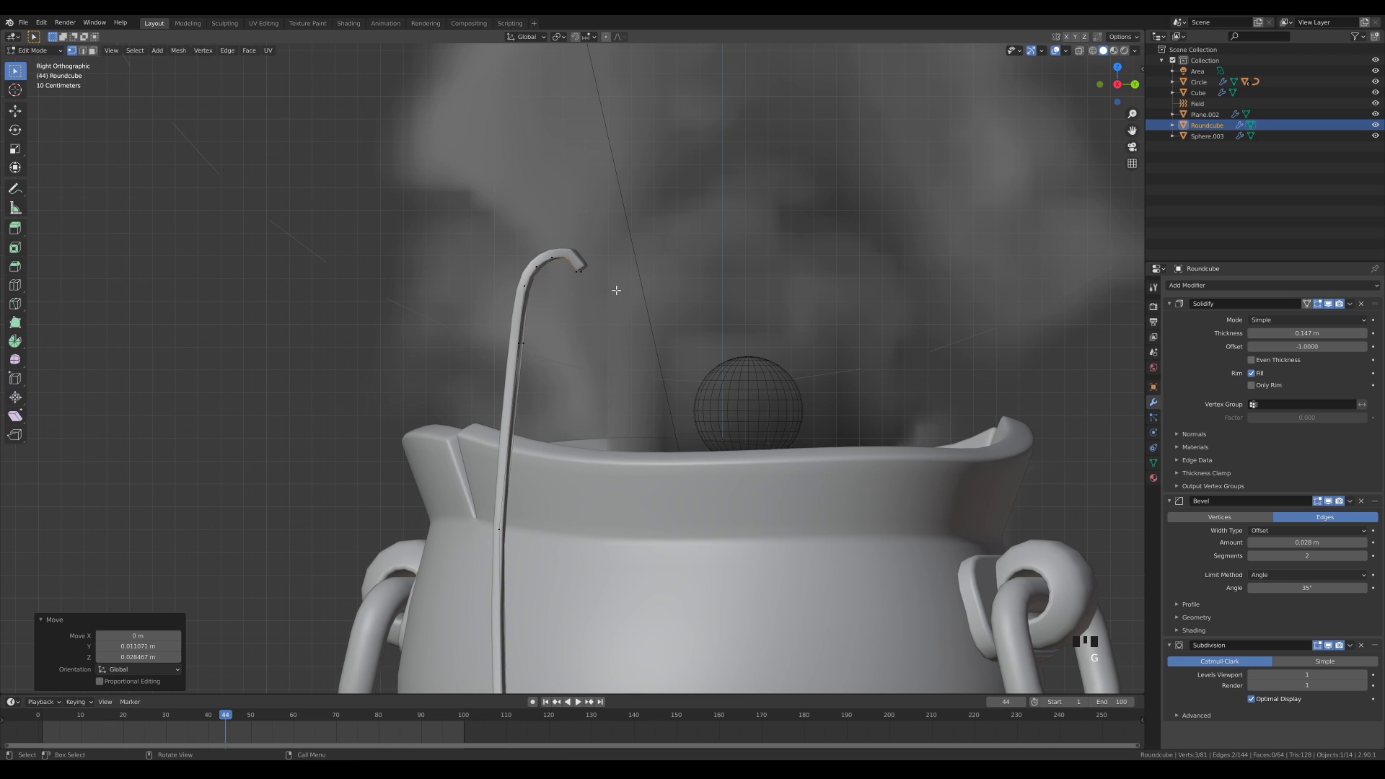
# Step: Set the ladle's Bevel angle limit to 61° and lower the upper handle section to shorten the ladle
pyautogui.press('Tab')
pyautogui.keyDown('shift'); pyautogui.moveTo(1306, 588); pyautogui.dragTo(1295, 588); pyautogui.keyUp('shift')
pyautogui.scroll(-4, 547, 495)
pyautogui.moveTo(546, 495); pyautogui.dragTo(801, 551, button='middle')
pyautogui.keyDown('shift'); pyautogui.moveTo(800, 551); pyautogui.dragTo(803, 424, button='middle'); pyautogui.keyUp('shift')
pyautogui.scroll(-1, 800, 419)
pyautogui.press('Tab')
pyautogui.hotkey('alt', 'z')
pyautogui.moveTo(639, 129); pyautogui.dragTo(740, 217)
pyautogui.press('KP_3')
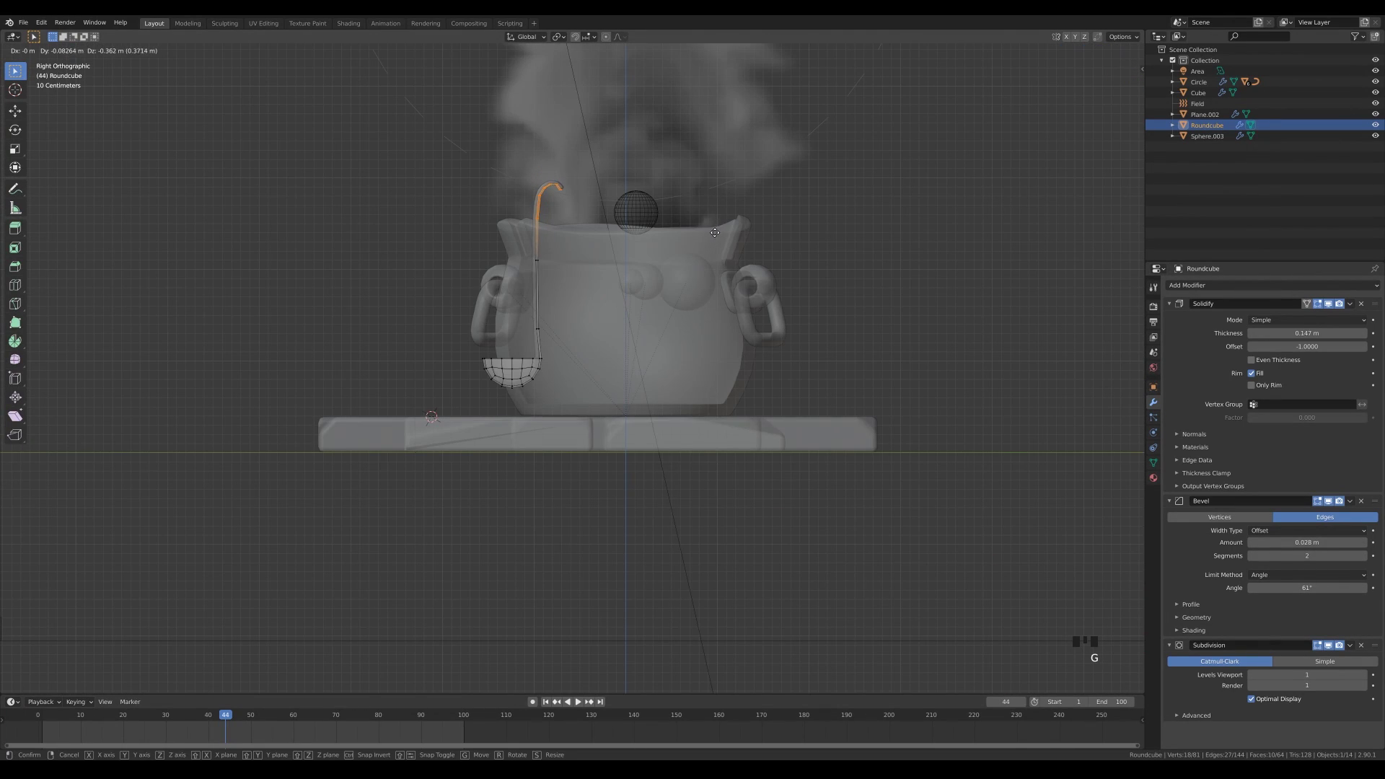
pyautogui.click(715, 229)
# Step: Move the ladle horizontally in the XY plane until it stands in front of the pot, over the front slab
pyautogui.moveTo(696, 189); pyautogui.dragTo(757, 214, button='middle')
pyautogui.press('Tab')
pyautogui.hotkey('alt', 'z')
pyautogui.hotkey('shift', 'z')
pyautogui.hotkey('shift', 'z')
pyautogui.press('g')
pyautogui.hotkey('shift', 'z')
pyautogui.click(629, 556)
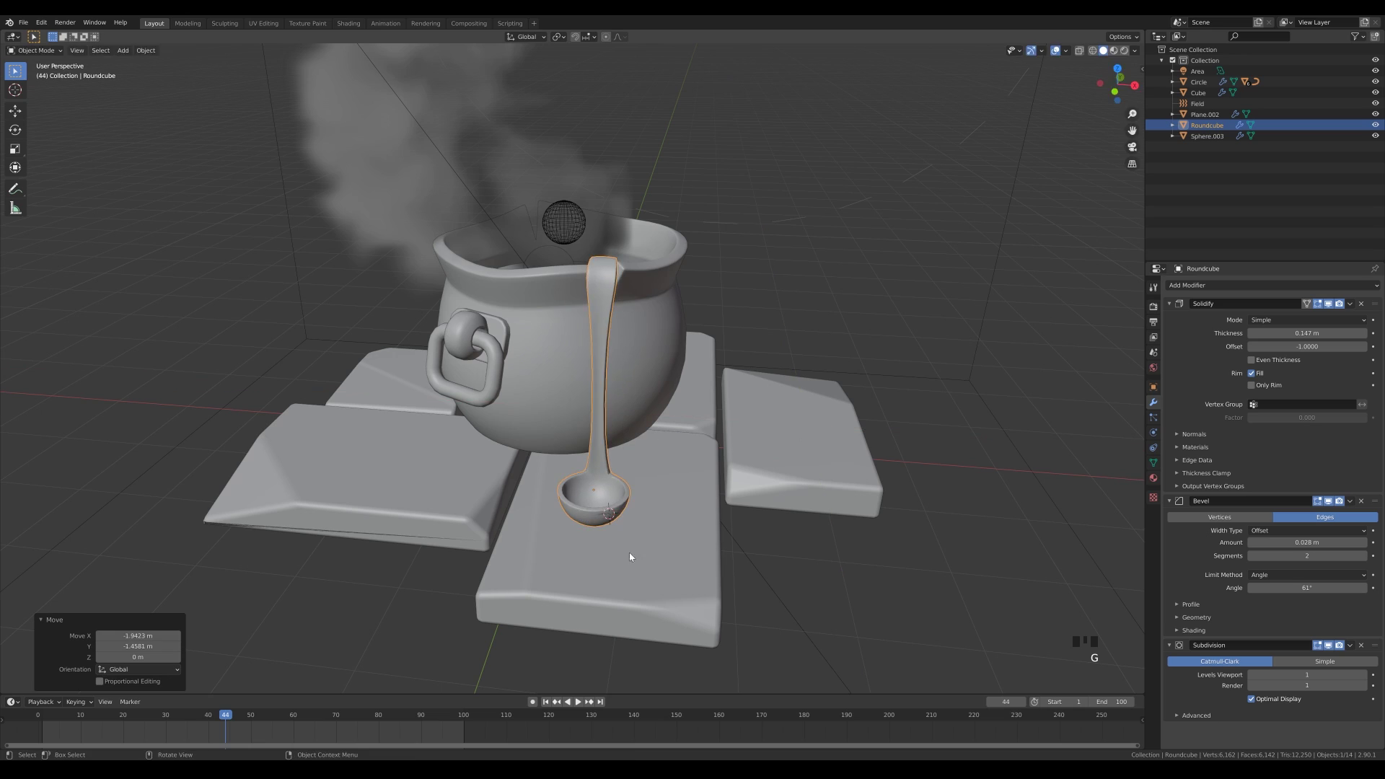
pyautogui.click(667, 550)
# Step: Scale, tilt and reposition the ladle so its handle leans against the pot's rim
pyautogui.scroll(-3, 685, 476)
pyautogui.press('g')
pyautogui.click(692, 400)
pyautogui.moveTo(682, 400)
pyautogui.mouseDown(button='middle')
pyautogui.moveTo(734, 364)
pyautogui.moveTo(671, 379)
pyautogui.mouseUp(button='middle')
pyautogui.press('s')
pyautogui.click(793, 365)
pyautogui.press('g')
pyautogui.click(614, 417)
pyautogui.moveTo(614, 417); pyautogui.dragTo(670, 374, button='middle')
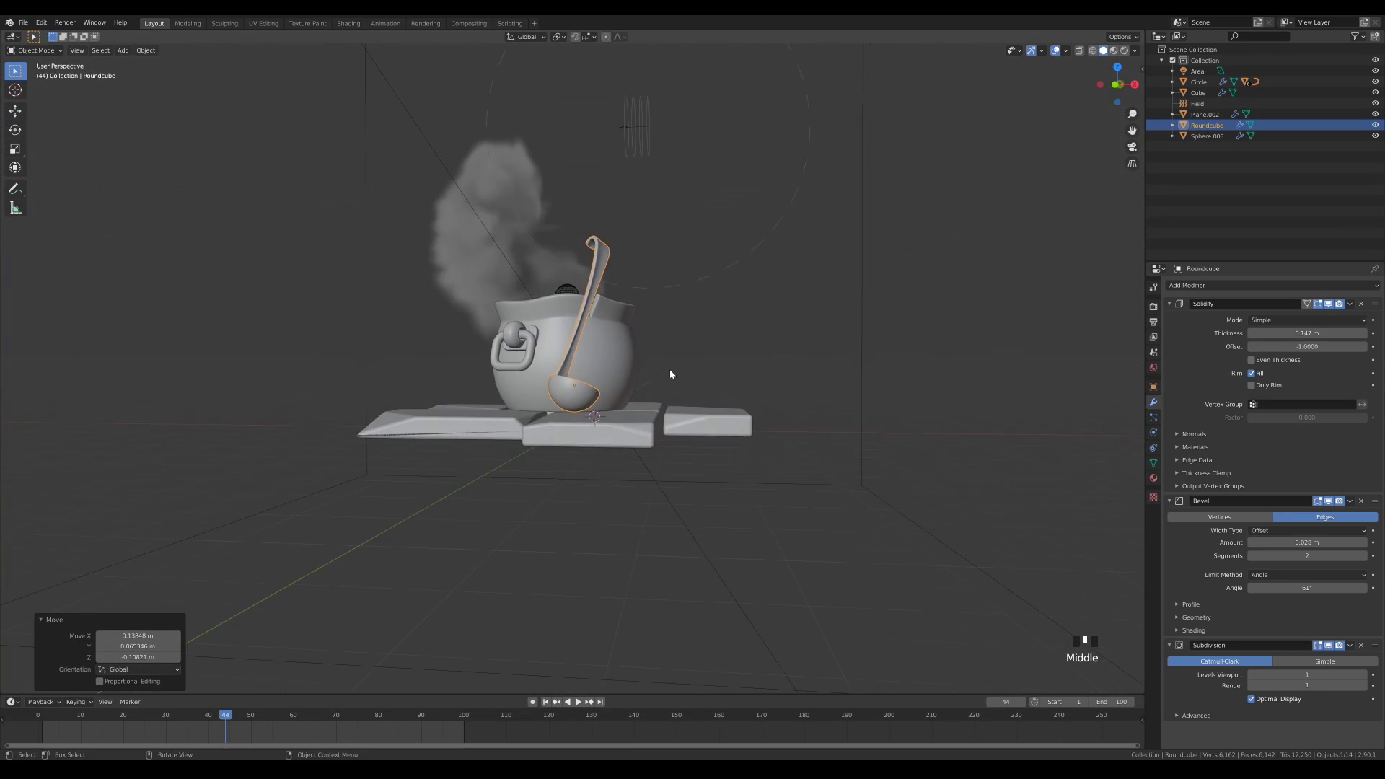
# Step: Move the ladle along Z from the front view to rest its bowl on the slab
pyautogui.press('KP_1')
pyautogui.press('g')
pyautogui.press('z')
pyautogui.click(760, 425)
# Step: Place the 3D cursor on the slab beside the pot's ring handle and add a 24-vertex circle there
pyautogui.moveTo(782, 242); pyautogui.dragTo(762, 284, button='middle')
pyautogui.scroll(4, 649, 353)
pyautogui.keyDown('shift'); pyautogui.rightClick(456, 461); pyautogui.keyUp('shift')
pyautogui.hotkey('shift', 'a')
pyautogui.click(587, 488)
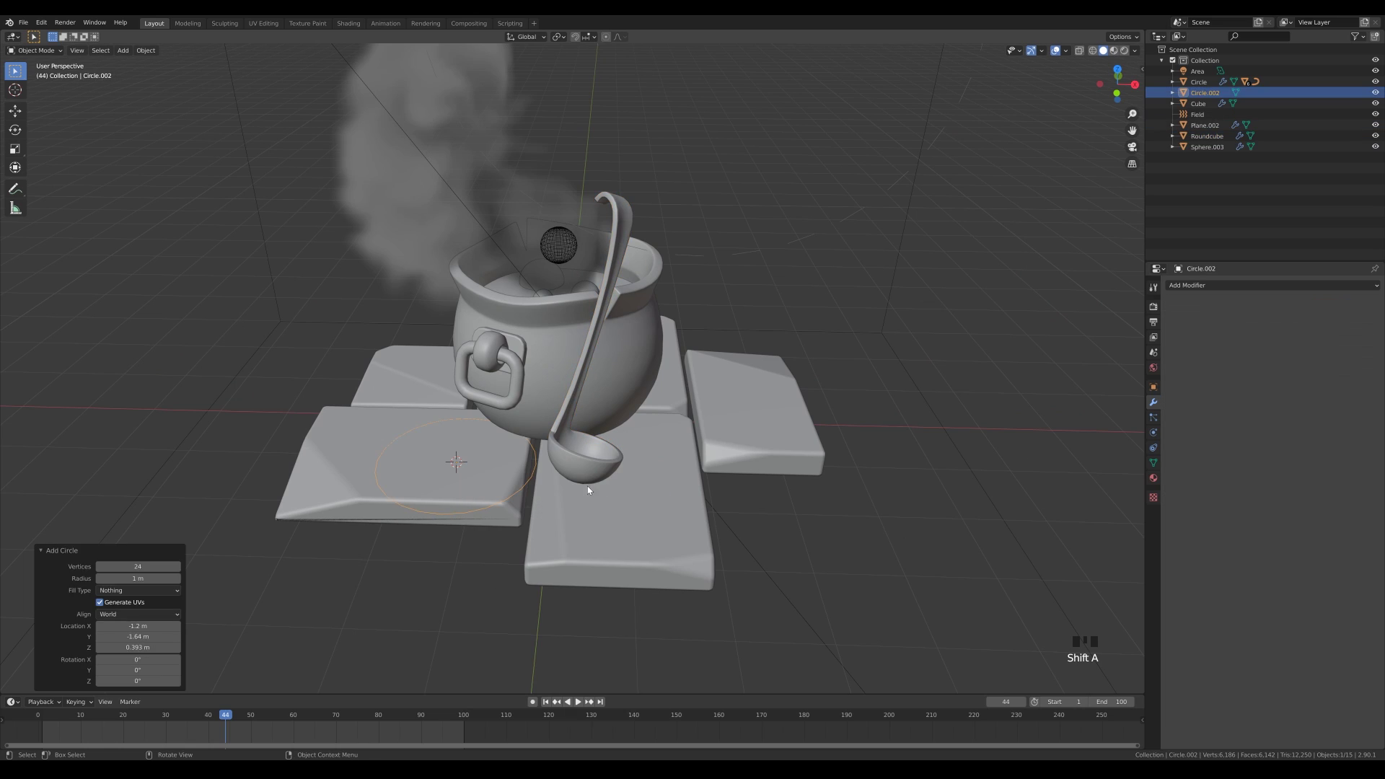
# Step: Scale down the circle, fill it and extrude it upward about 1.06 m into a cylinder
pyautogui.press('Tab')
pyautogui.press('s')
pyautogui.click(638, 507)
pyautogui.press('f')
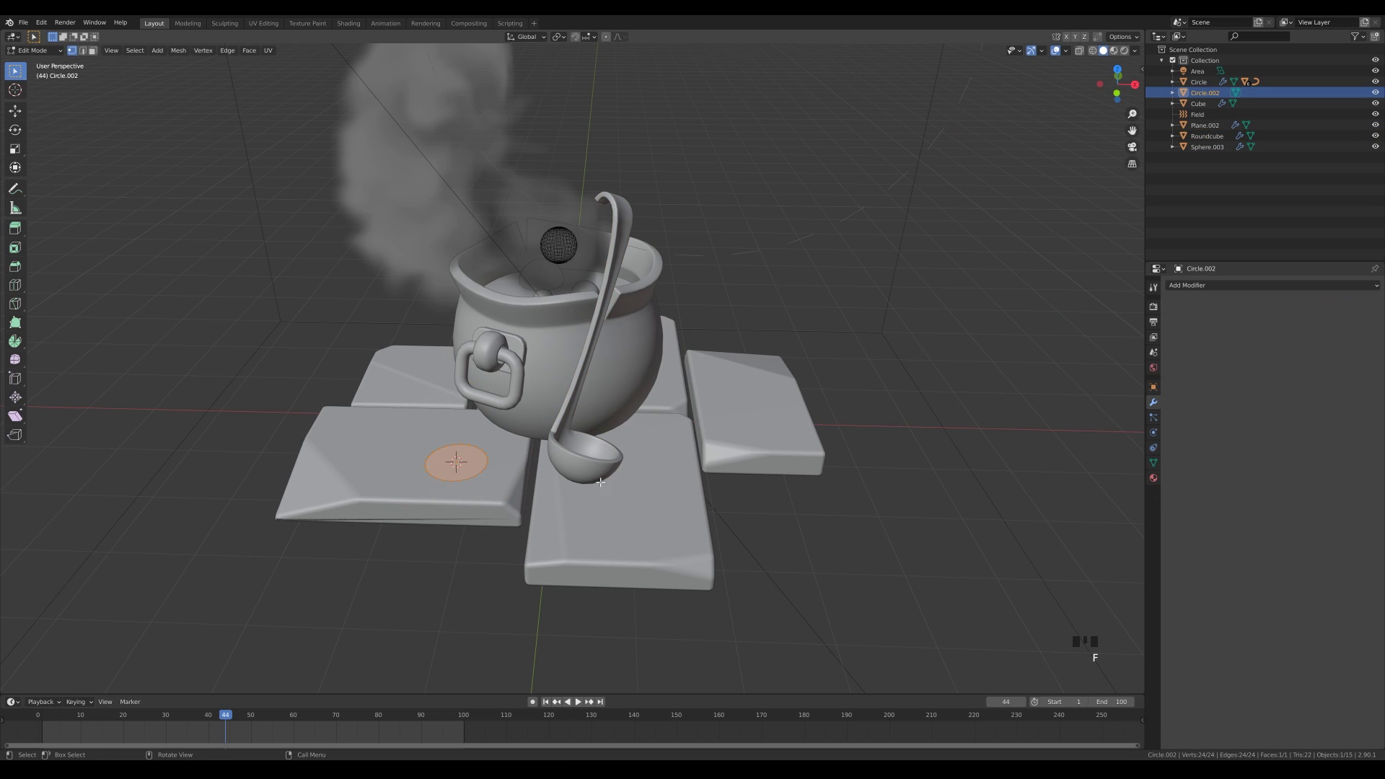
pyautogui.click(643, 483)
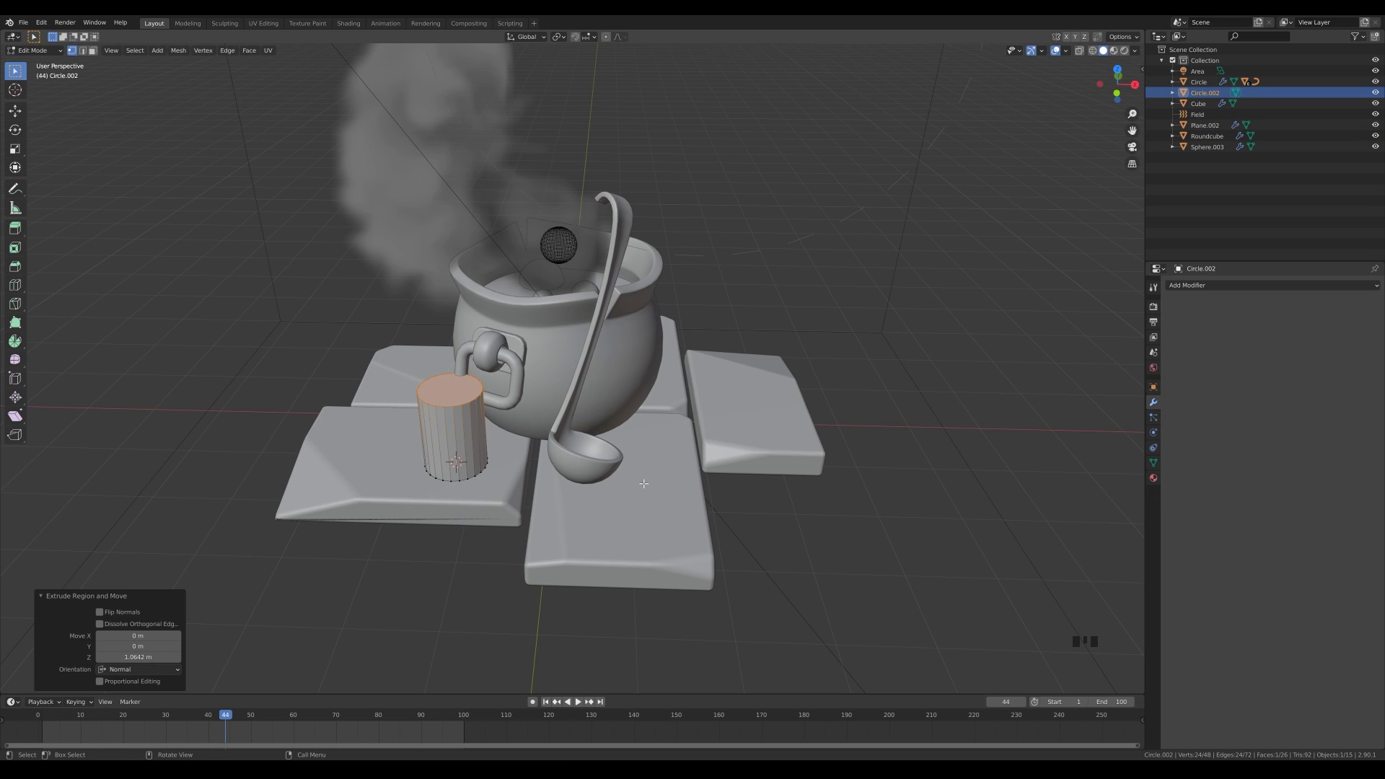
# Step: Extrude and narrow the cylinder's top face to form the jar's shoulder and neck
pyautogui.click(576, 433)
pyautogui.click(93, 51)
pyautogui.click(445, 390)
pyautogui.press('e')
pyautogui.press('e')
# Step: Extrude the neck's upper ring of faces along their normals to form the jar's lid
pyautogui.keyDown('alt'); pyautogui.click(454, 395); pyautogui.keyUp('alt')
pyautogui.hotkey('alt', 'e')
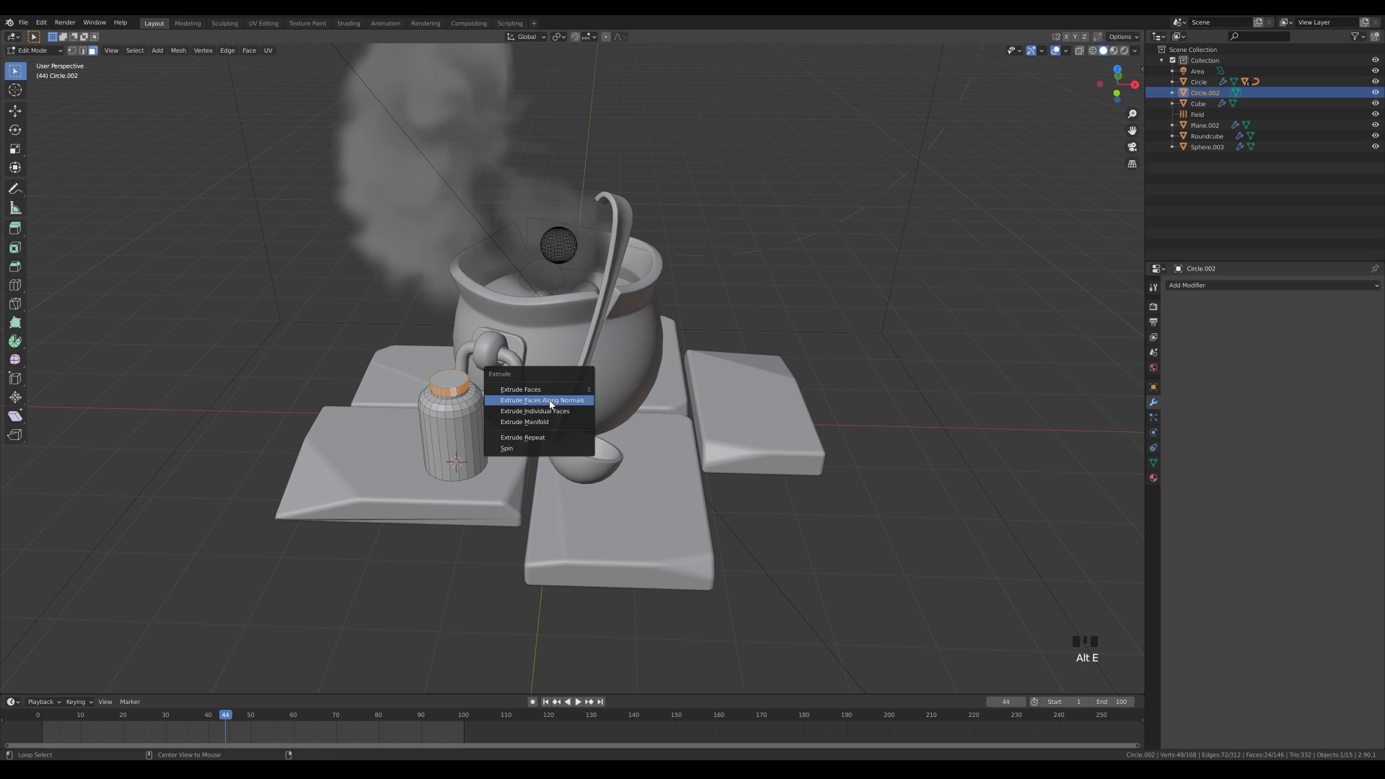
pyautogui.click(550, 401)
pyautogui.click(537, 409)
# Step: Bevel the lid's outer edge loops and dissolve the inner edge loop on its top
pyautogui.scroll(2, 435, 398)
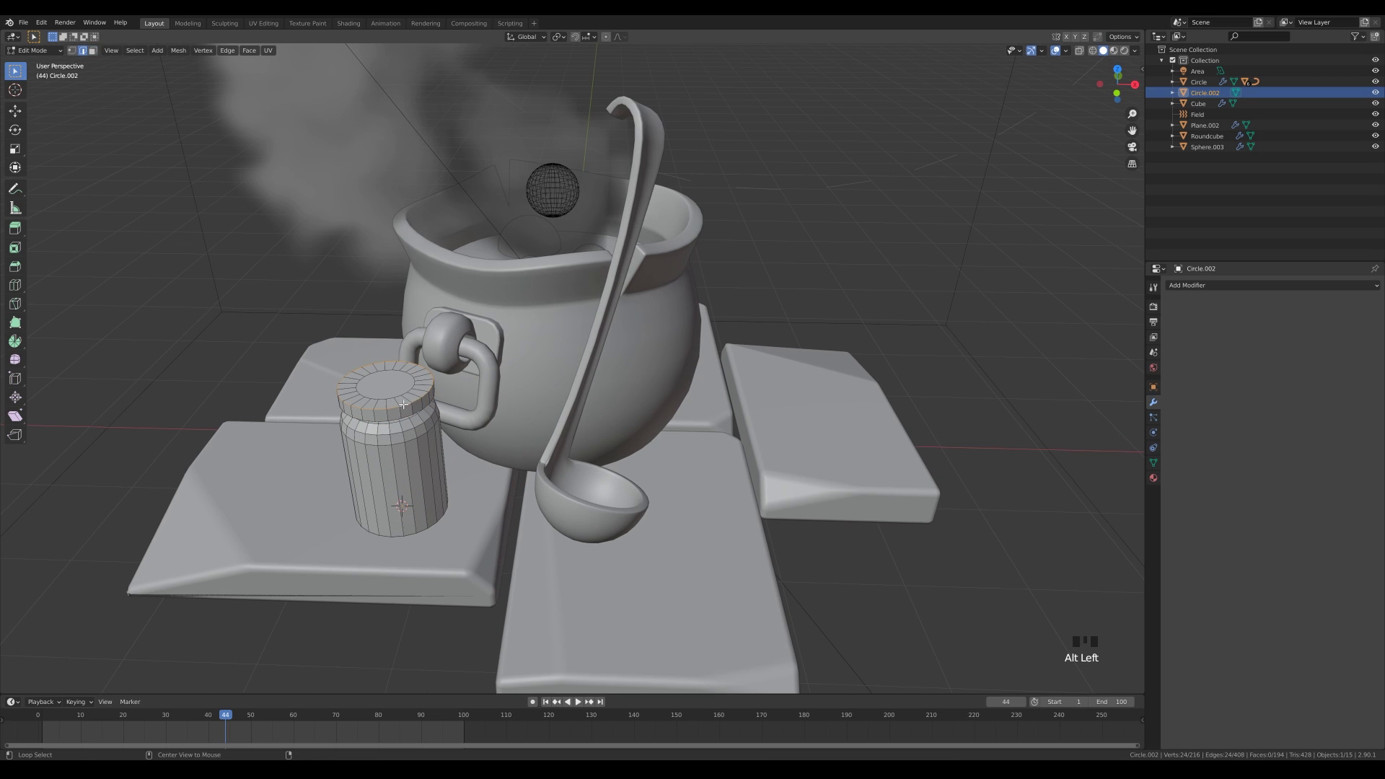
pyautogui.click(545, 425)
pyautogui.keyDown('alt'); pyautogui.click(388, 398); pyautogui.keyUp('alt')
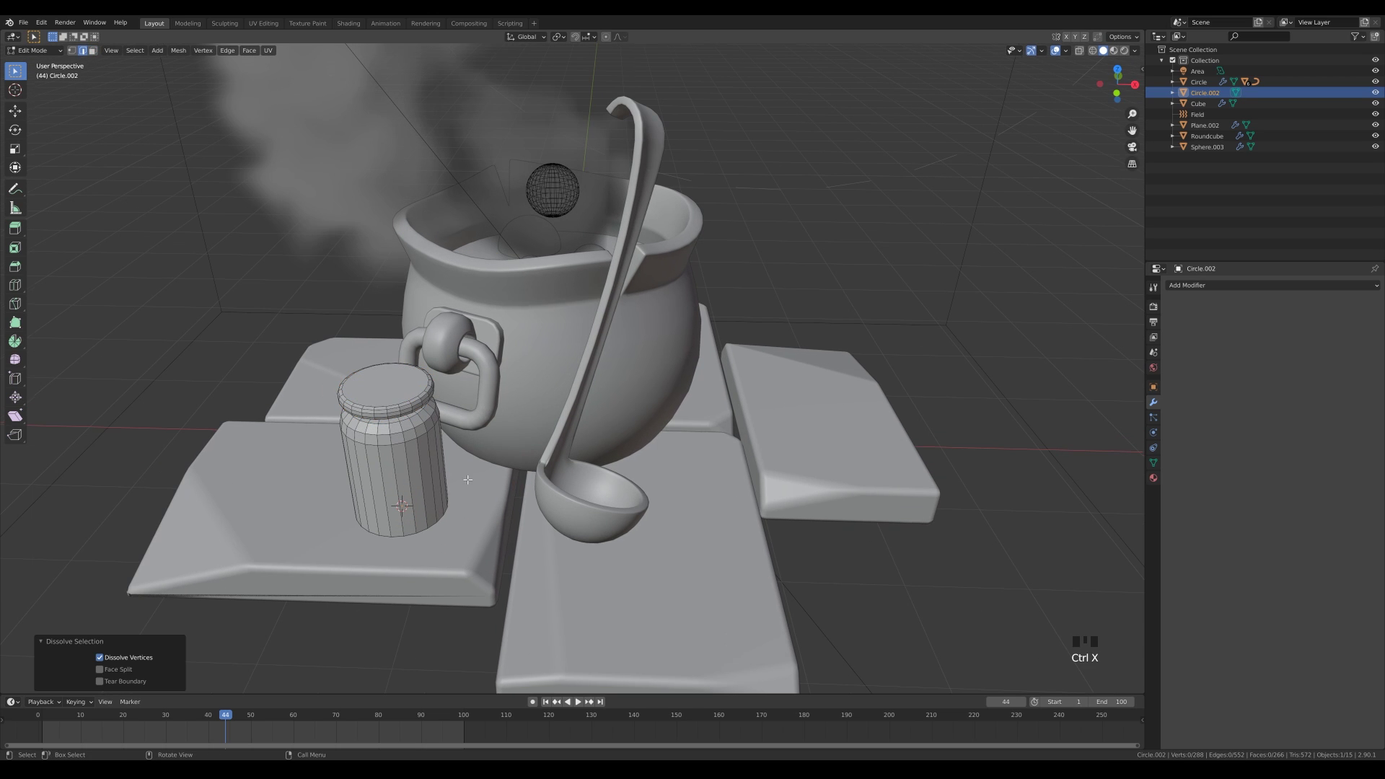
# Step: Add a loop cut near the jar's base, scale the bottom edge loop and bevel it with two segments
pyautogui.moveTo(467, 479); pyautogui.dragTo(469, 425, button='middle')
pyautogui.hotkey('ctrl', 'r')
pyautogui.click(433, 440)
pyautogui.click(433, 516)
pyautogui.keyDown('alt'); pyautogui.click(426, 478); pyautogui.keyUp('alt')
pyautogui.press('s')
pyautogui.click(557, 492)
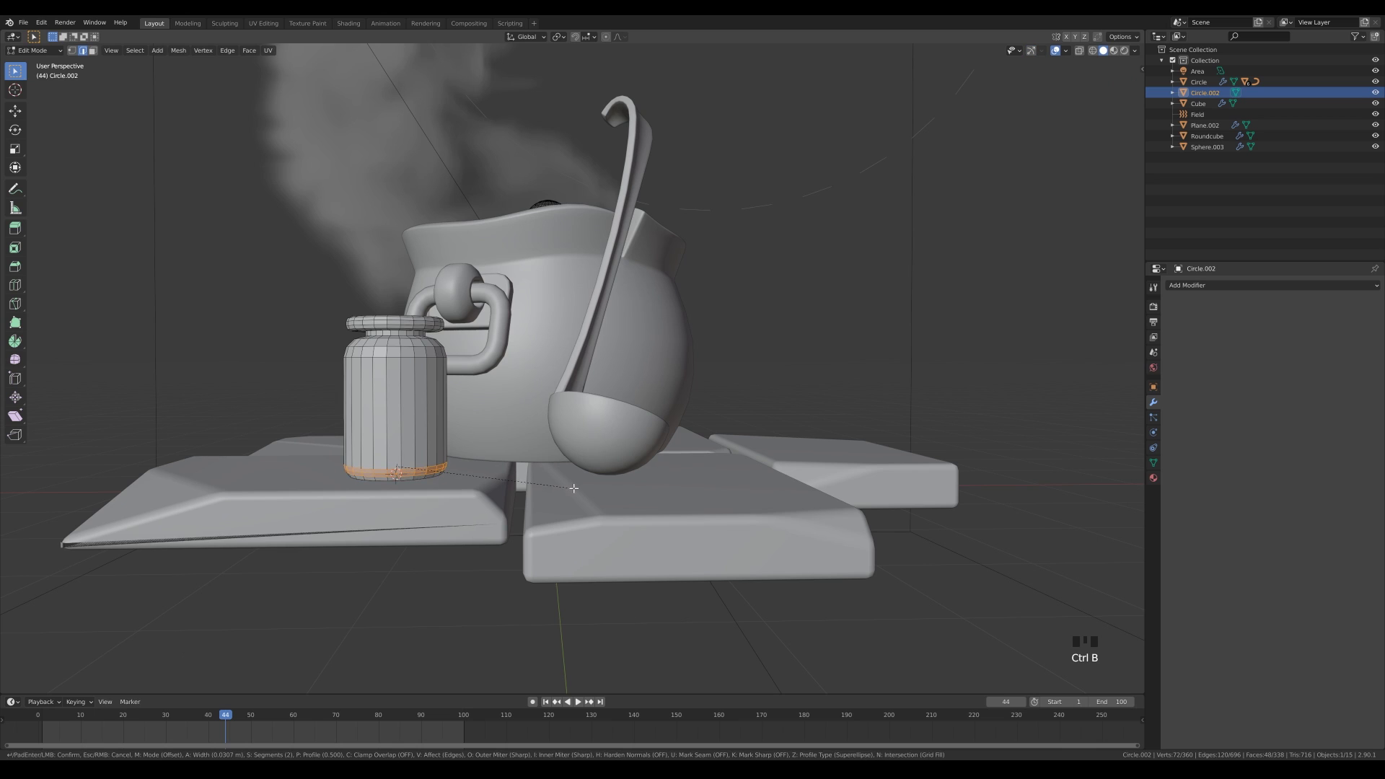
pyautogui.click(574, 487)
# Step: Shade the jar smooth and touch up its mesh in Edit Mode
pyautogui.press('Tab')
pyautogui.rightClick(392, 450)
pyautogui.click(392, 448)
pyautogui.moveTo(505, 404)
pyautogui.mouseDown(button='middle')
pyautogui.moveTo(412, 345)
pyautogui.moveTo(497, 361)
pyautogui.moveTo(626, 351)
pyautogui.moveTo(520, 404)
pyautogui.mouseUp(button='middle')
pyautogui.press('Tab')
pyautogui.scroll(4, 358, 361)
pyautogui.click(615, 397)
pyautogui.press('Tab')
pyautogui.scroll(-4, 537, 360)
# Step: Move the jar in the XY plane to its spot on the slab in front of the pot
pyautogui.press('g')
pyautogui.hotkey('shift', 'z')
pyautogui.click(504, 397)
pyautogui.moveTo(721, 324); pyautogui.dragTo(880, 375, button='middle')
pyautogui.press('g')
pyautogui.hotkey('shift', 'z')
pyautogui.click(767, 307)
# Step: Make a linked duplicate of the jar and offset it about -1.17 m in X and 0.76 m in Z
pyautogui.hotkey('alt', 'd')
pyautogui.hotkey('shift', 'y')
pyautogui.click(797, 498)
# Step: Set snapping to Face and place the duplicate jar on the slab's surface
pyautogui.click(589, 37)
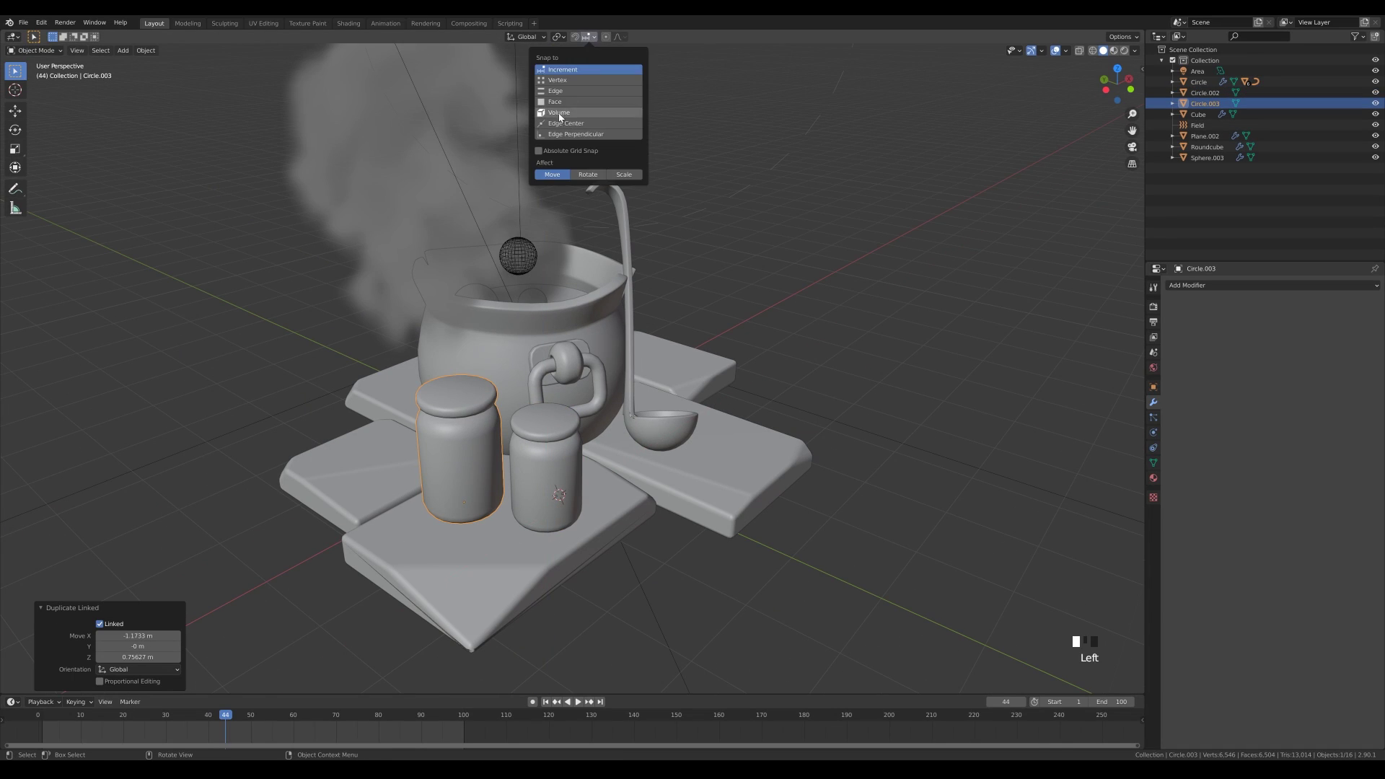
pyautogui.click(561, 103)
pyautogui.press('g')
pyautogui.press('g')
pyautogui.hotkey('shift', 'z')
pyautogui.click(698, 542)
# Step: Reposition the duplicate jar beside the first one at a smaller size
pyautogui.moveTo(915, 433); pyautogui.dragTo(782, 406, button='middle')
pyautogui.scroll(-3, 786, 405)
pyautogui.press('g')
pyautogui.click(776, 395)
# Step: Reset the 3D cursor to the world origin and add a camera aligned to the current view
pyautogui.hotkey('shift', 's')
pyautogui.click(710, 437)
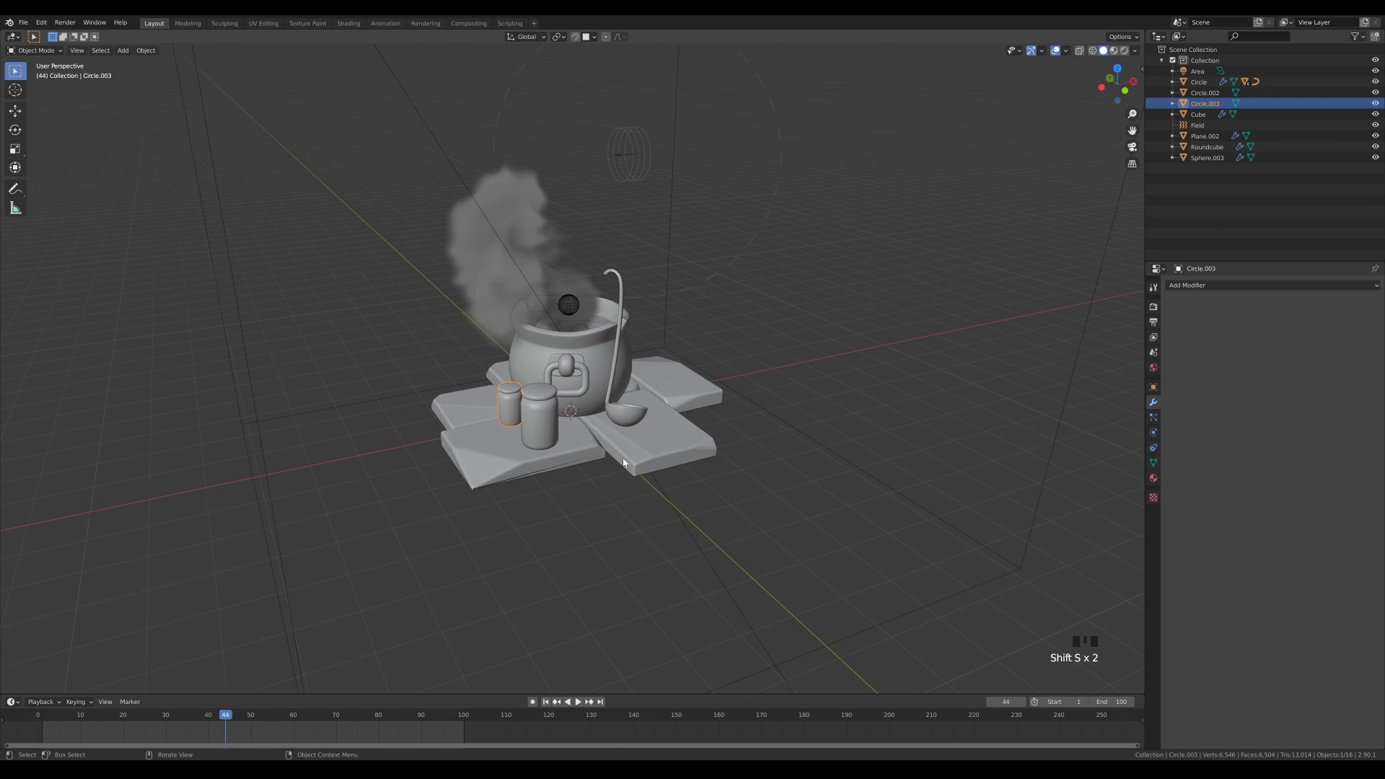
pyautogui.hotkey('shift', 'a')
pyautogui.moveTo(639, 550)
pyautogui.click(714, 551)
pyautogui.press('ctrl+alt+KP_0')
# Step: Set the render resolution to 1600 by 1200 px
pyautogui.click(1153, 322)
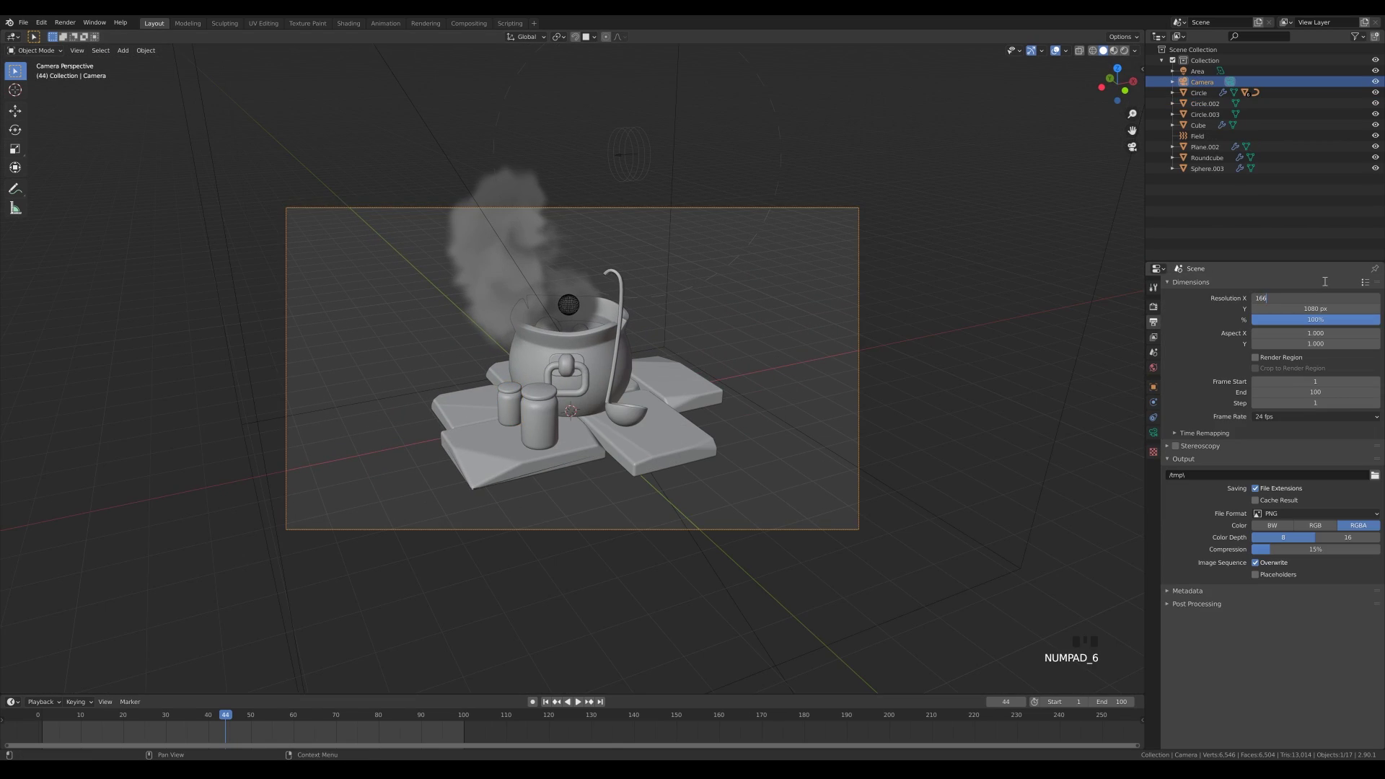
pyautogui.write('166')
pyautogui.press('BackSpace')
pyautogui.write('00')
pyautogui.press('Tab')
pyautogui.write('1200')
pyautogui.press('Return')
# Step: Raise the camera about 0.70 m along Z
pyautogui.press('g')
pyautogui.press('z')
pyautogui.click(897, 487)
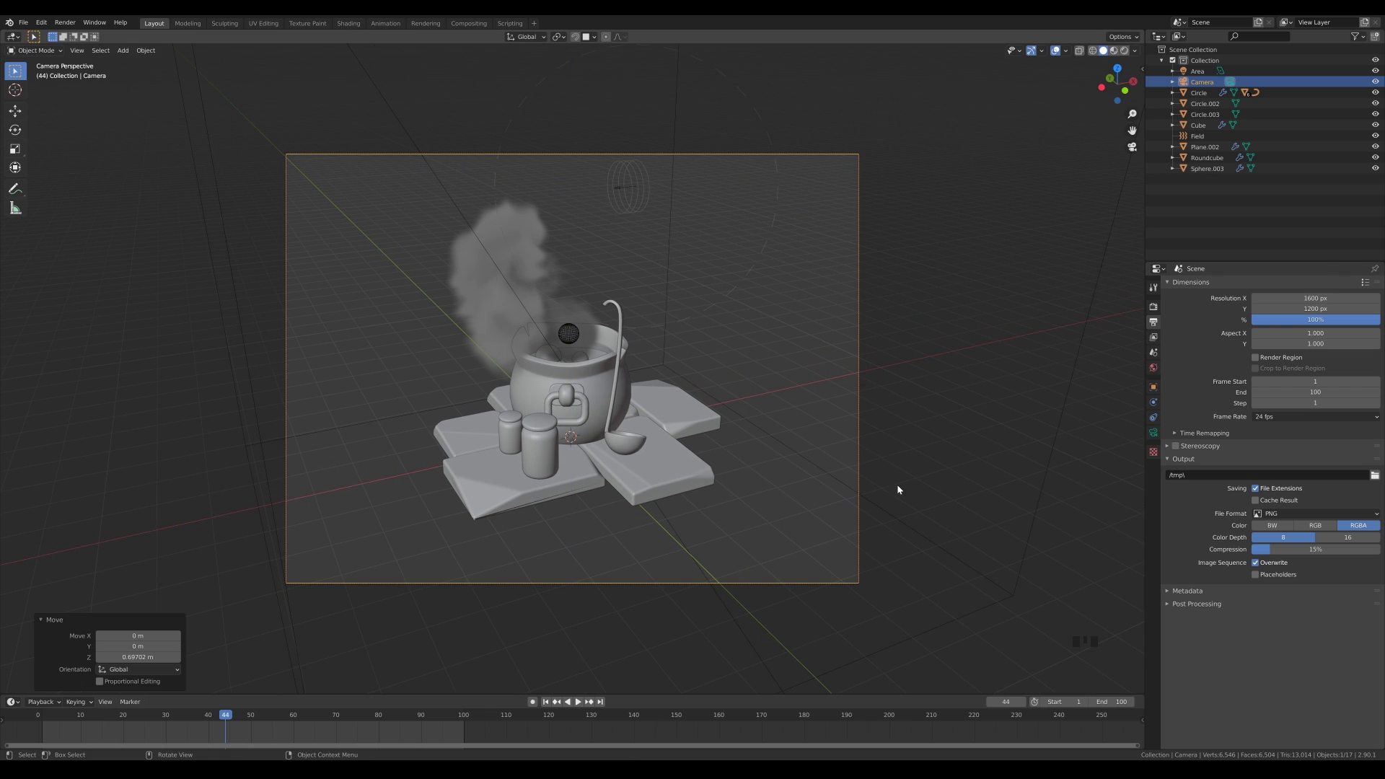
# Step: Enable Lock Camera to View and reframe the cauldron scene from a different angle
pyautogui.press('q')
pyautogui.click(1139, 115)
pyautogui.click(1074, 196)
pyautogui.press('q')
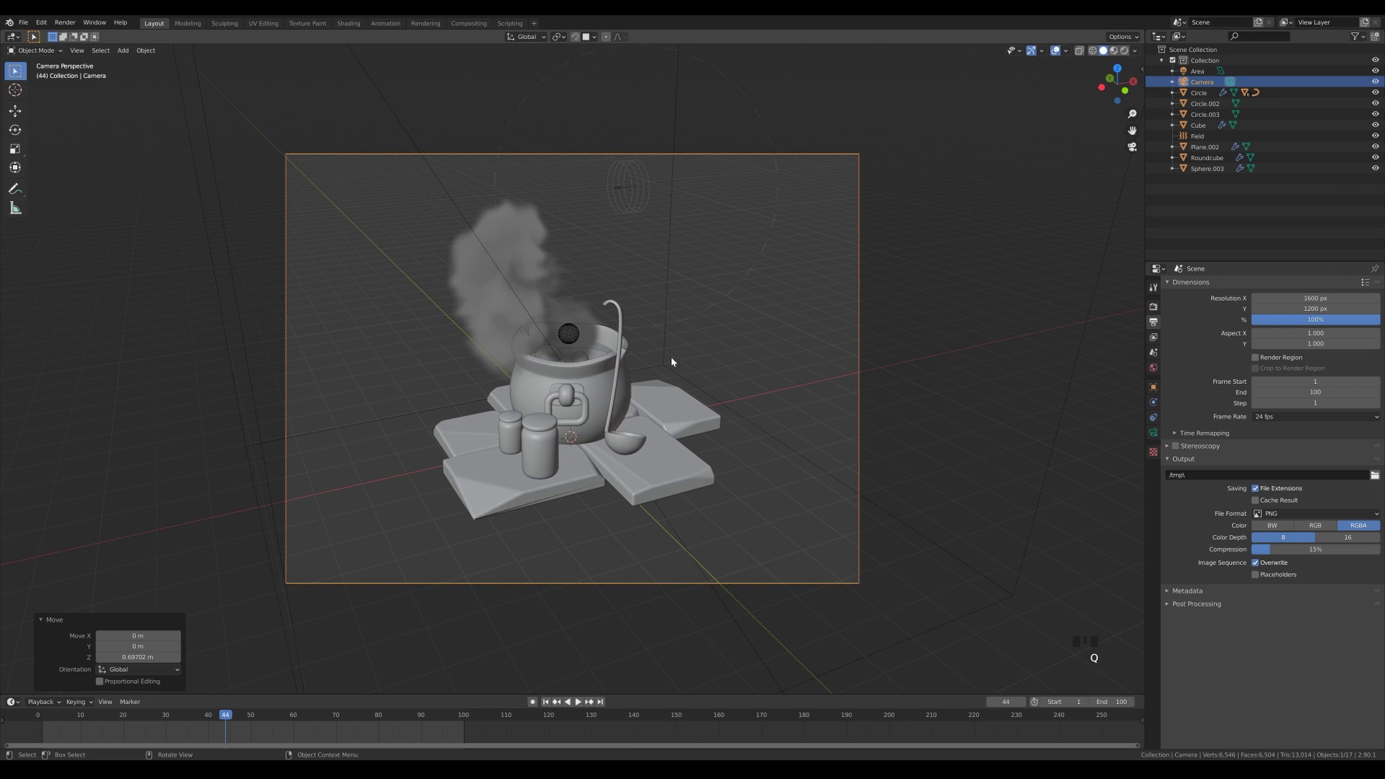
pyautogui.keyDown('alt'); pyautogui.moveTo(792, 362); pyautogui.dragTo(746, 338, button='middle'); pyautogui.keyUp('alt')
pyautogui.press('KP_0')
pyautogui.keyDown('shift'); pyautogui.moveTo(757, 334); pyautogui.dragTo(734, 346, button='middle'); pyautogui.keyUp('shift')
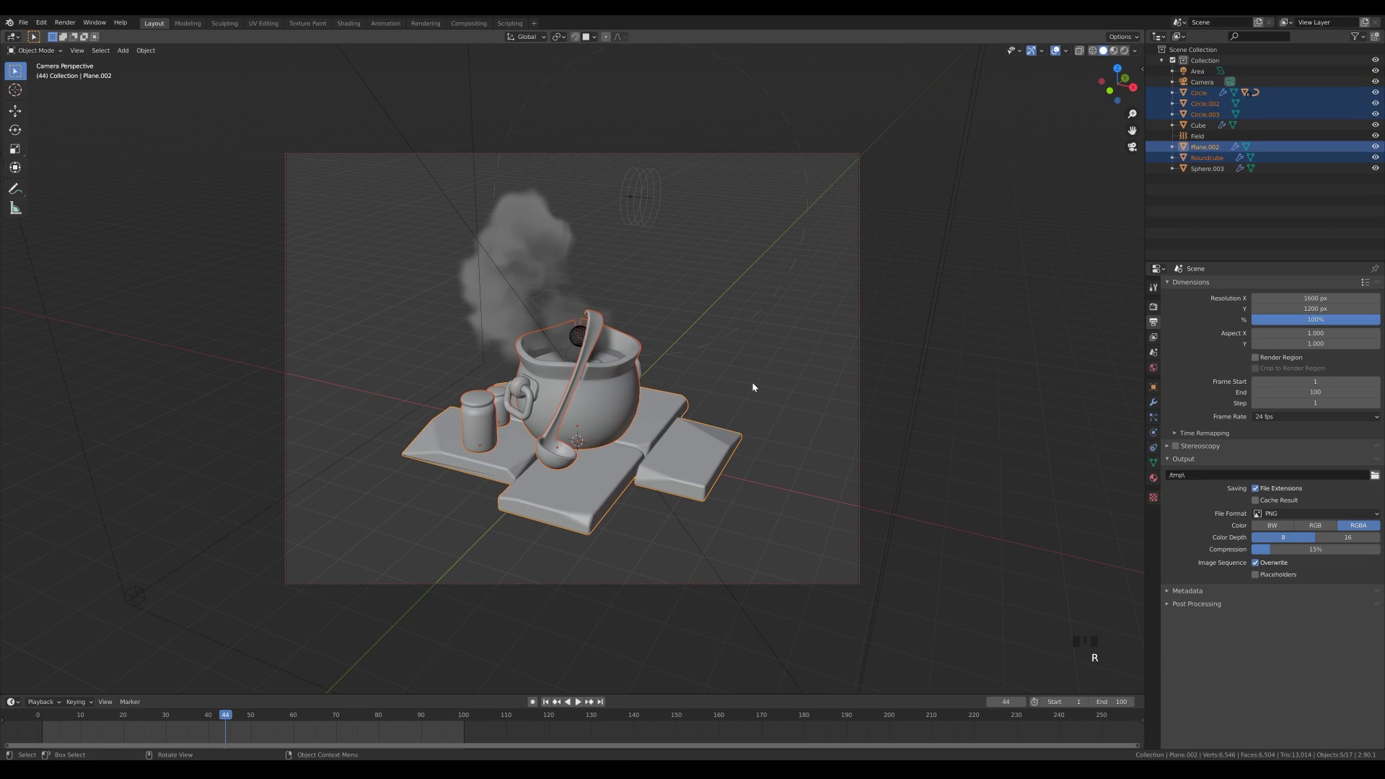
# Step: Rotate the selected pot, ladle, jars and slabs about 27° around the Z axis
pyautogui.press('r')
pyautogui.press('z')
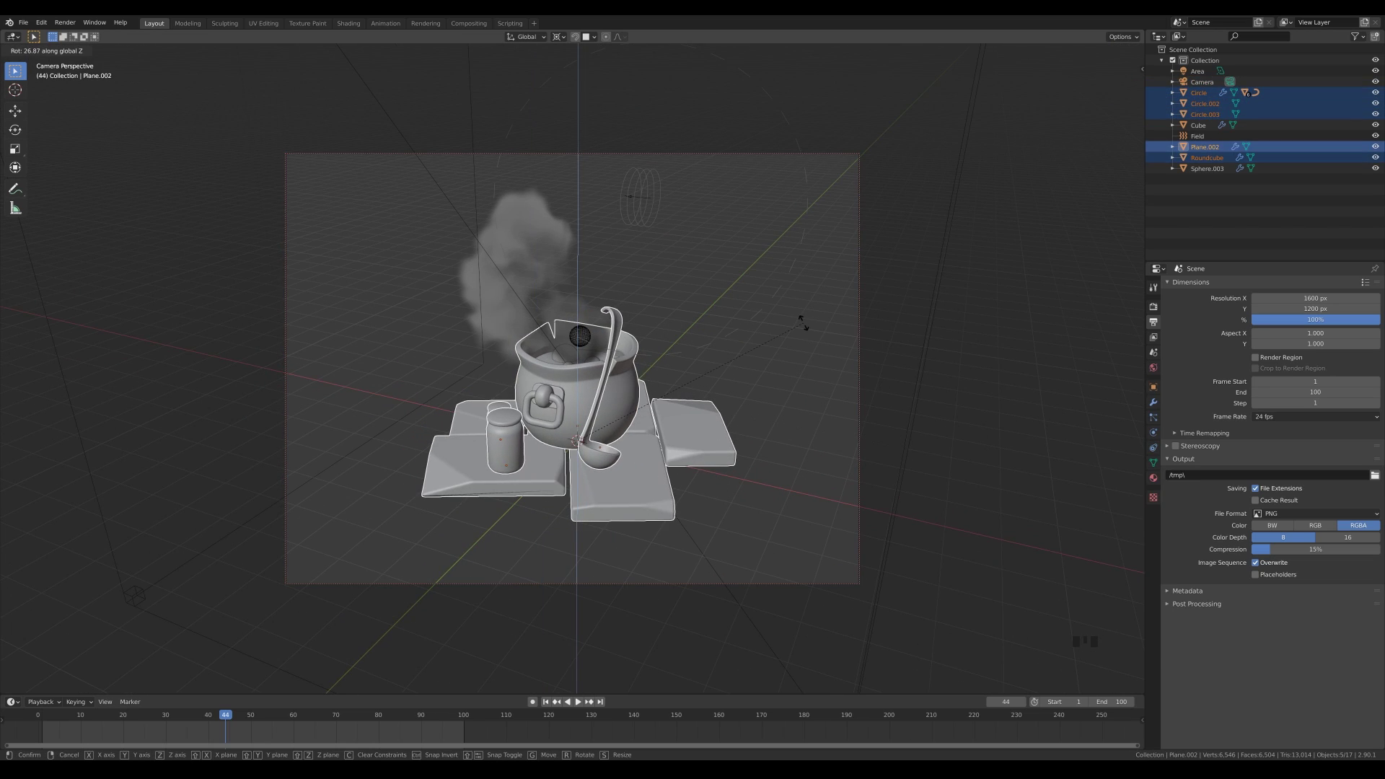
pyautogui.moveTo(769, 258)
pyautogui.click(818, 258)
# Step: Add a plane and copy the camera's Z rotation to it
pyautogui.keyDown('shift'); pyautogui.click(861, 402); pyautogui.keyUp('shift')
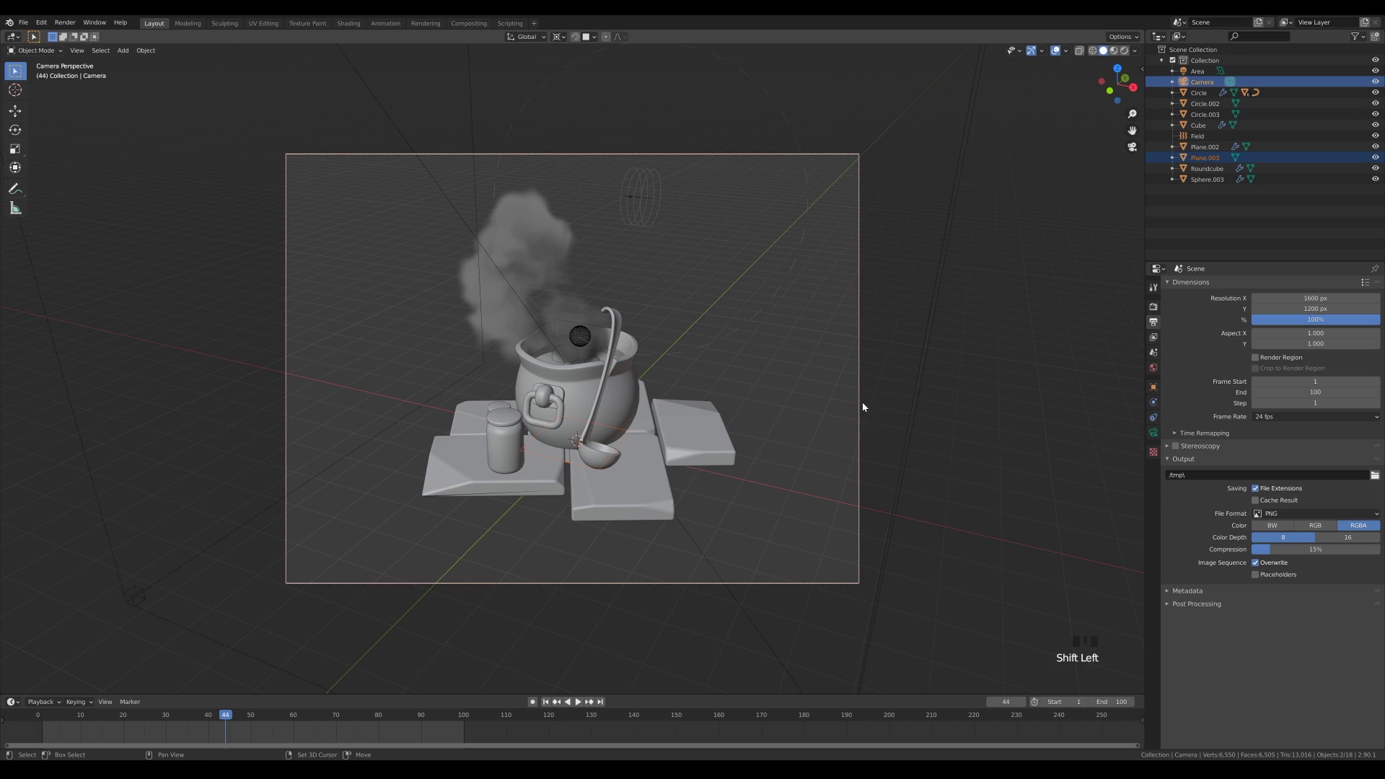
pyautogui.press('n')
pyautogui.rightClick(1074, 156)
pyautogui.click(1071, 293)
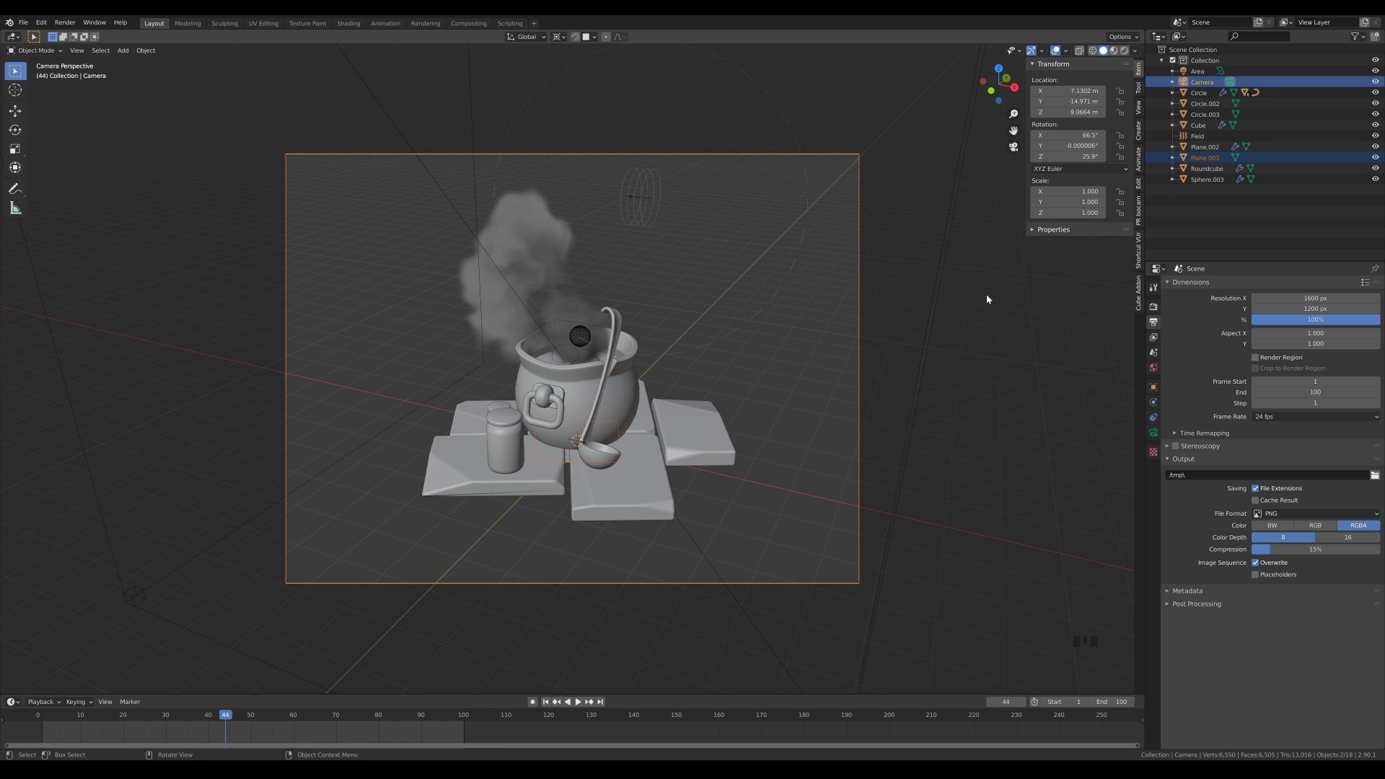
# Step: Enlarge the plane, apply its scale and extrude its rear edge about 13.36 m upward into a wall
pyautogui.click(567, 463)
pyautogui.press('s')
pyautogui.click(881, 497)
pyautogui.hotkey('ctrl', 'a')
pyautogui.click(831, 504)
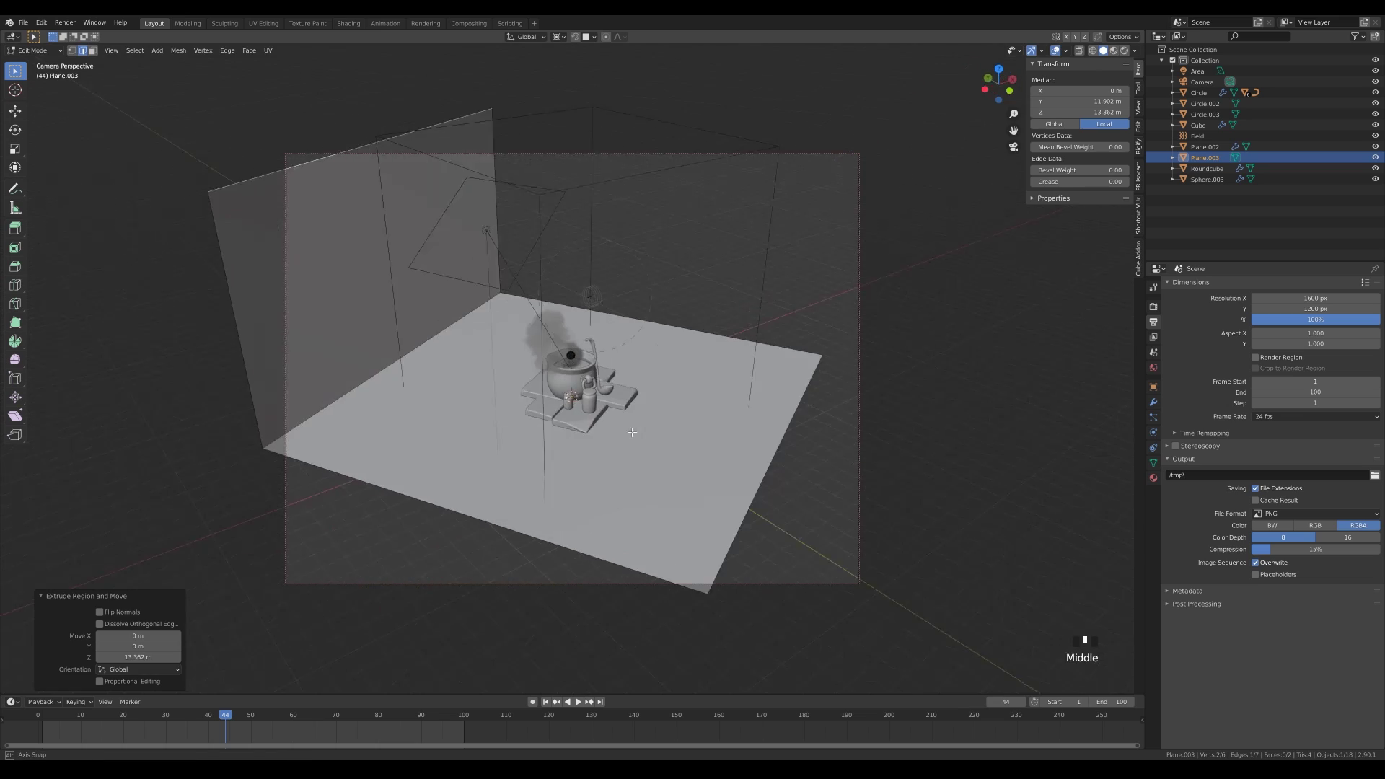
# Step: Move the wall's upper edge and scale the whole backdrop up by about 1.24
pyautogui.press('g')
pyautogui.click(649, 339)
pyautogui.press('a')
pyautogui.press('s')
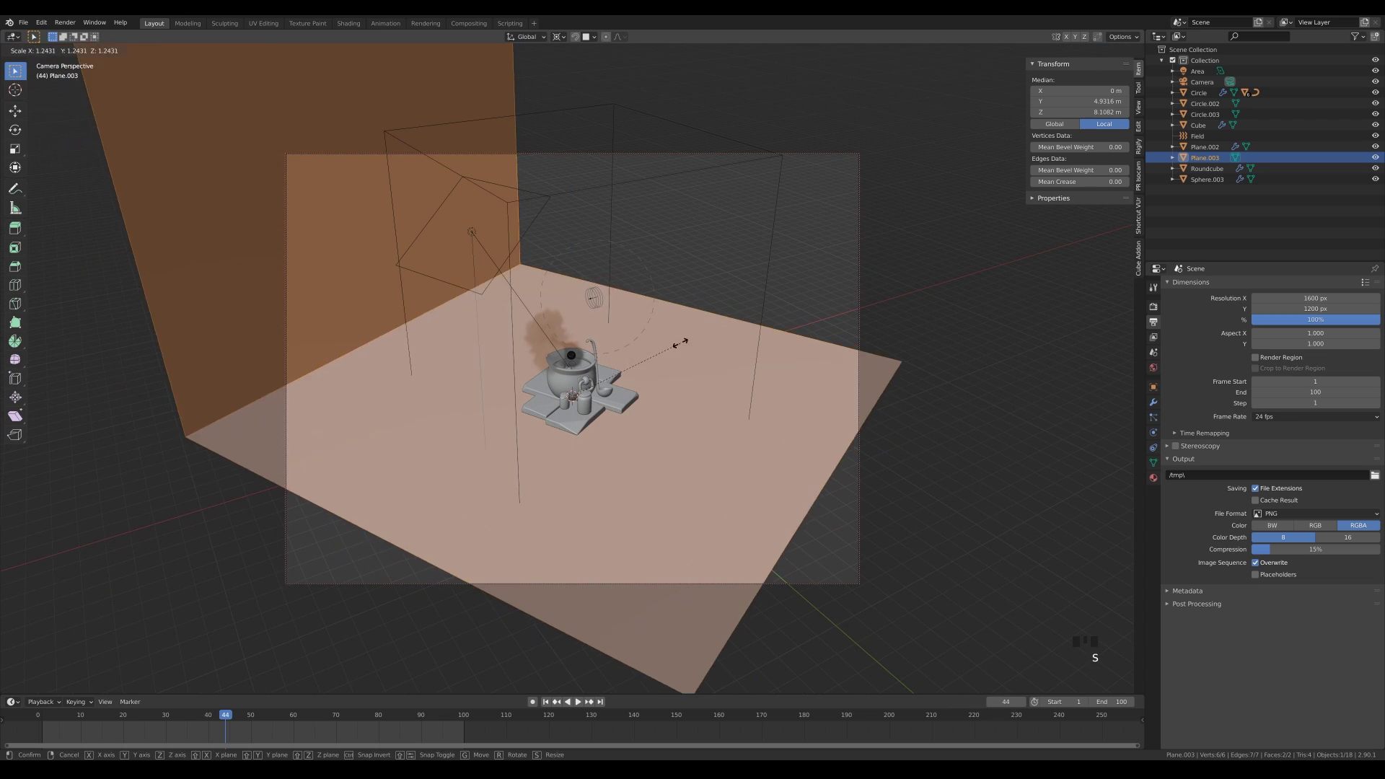
pyautogui.click(680, 344)
# Step: Bevel the edge between the floor and the wall into a wide, smooth backdrop curve
pyautogui.press('Tab')
pyautogui.press('2')
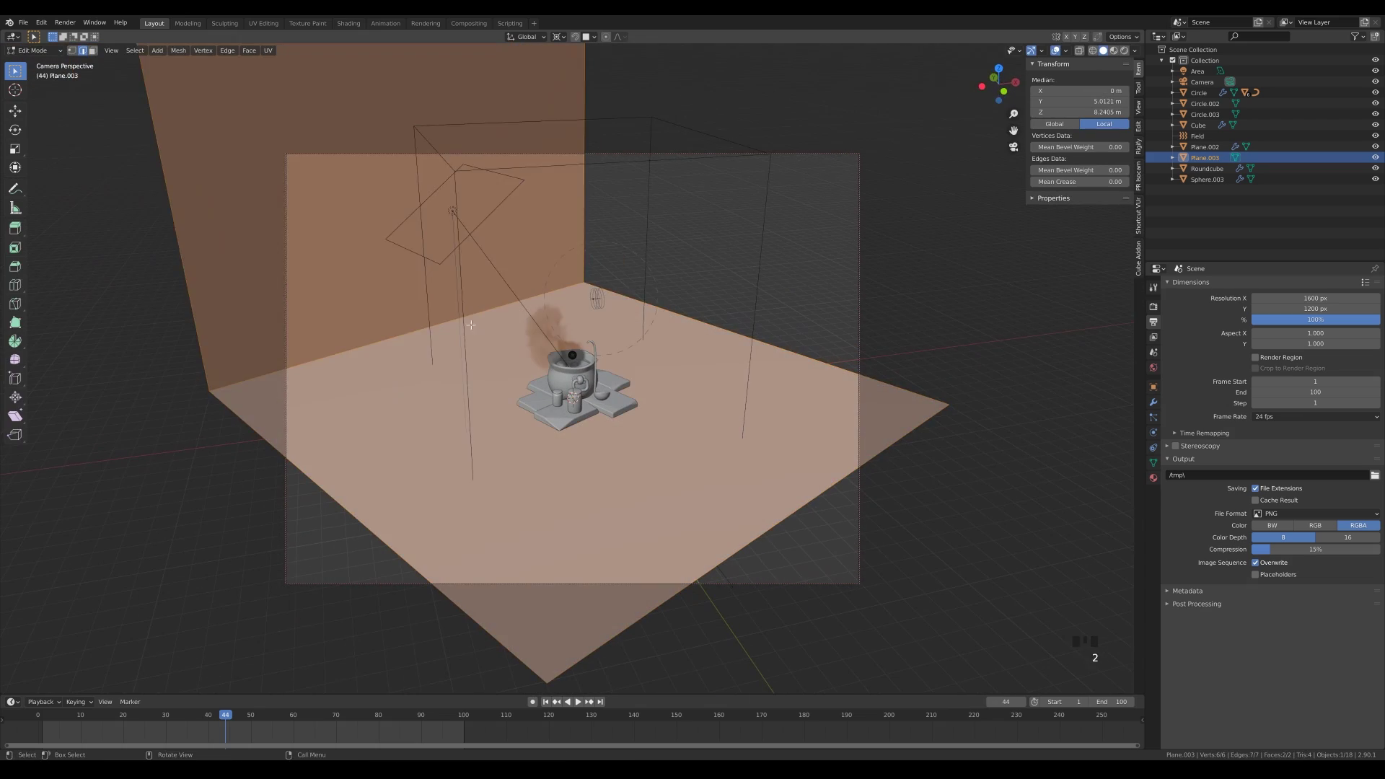
pyautogui.click(462, 318)
pyautogui.hotkey('ctrl', 'b')
pyautogui.click(732, 319)
pyautogui.press('Tab')
pyautogui.press('KP_0')
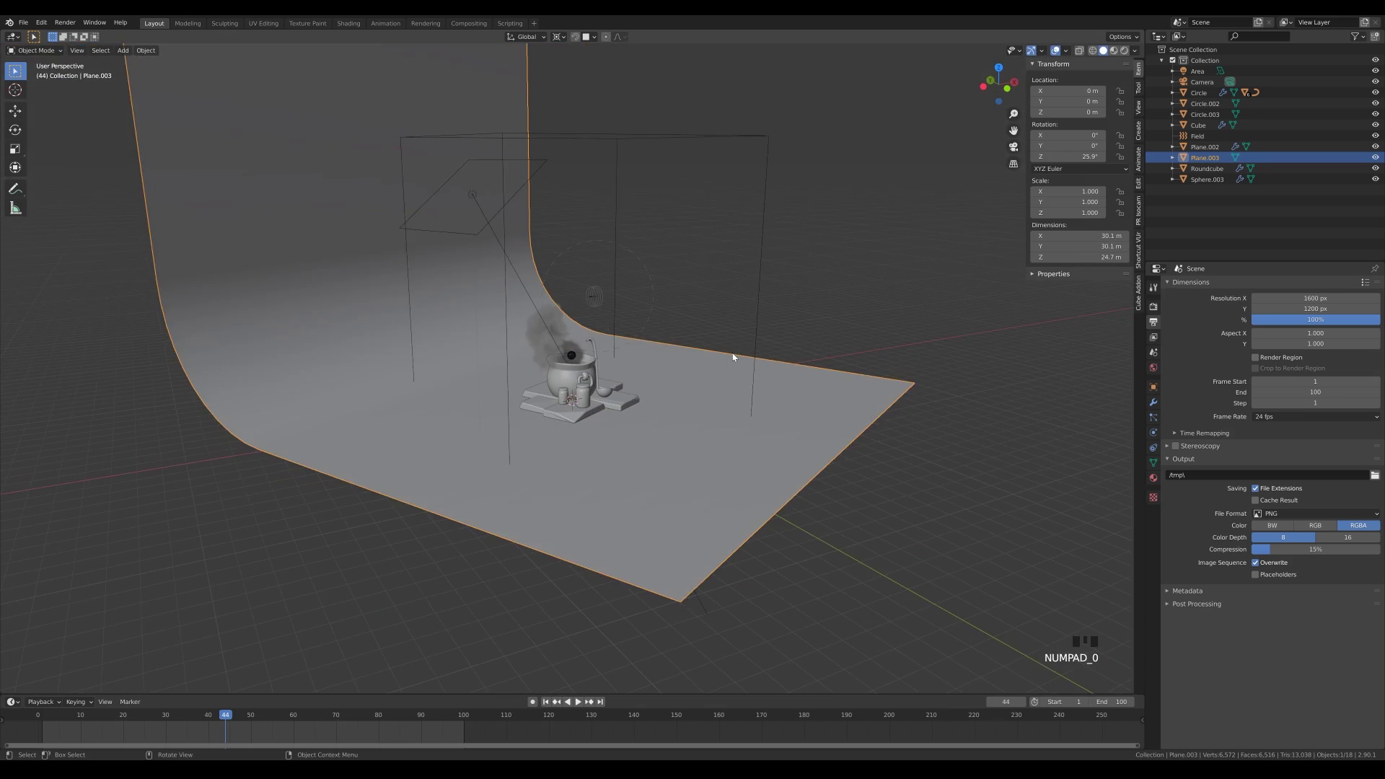
# Step: Return to the camera view and reframe the cauldron from a higher, rotated angle
pyautogui.press('KP_0')
pyautogui.moveTo(732, 355)
pyautogui.mouseDown(button='middle')
pyautogui.moveTo(704, 366)
pyautogui.moveTo(715, 407)
pyautogui.moveTo(754, 398)
pyautogui.moveTo(745, 424)
pyautogui.moveTo(785, 403)
pyautogui.mouseUp(button='middle')
pyautogui.scroll(7, 715, 406)
pyautogui.scroll(-2, 715, 407)
# Step: Copy the camera's Z rotation of 40.3° to the backdrop plane so it faces the camera
pyautogui.click(462, 78)
pyautogui.press('q')
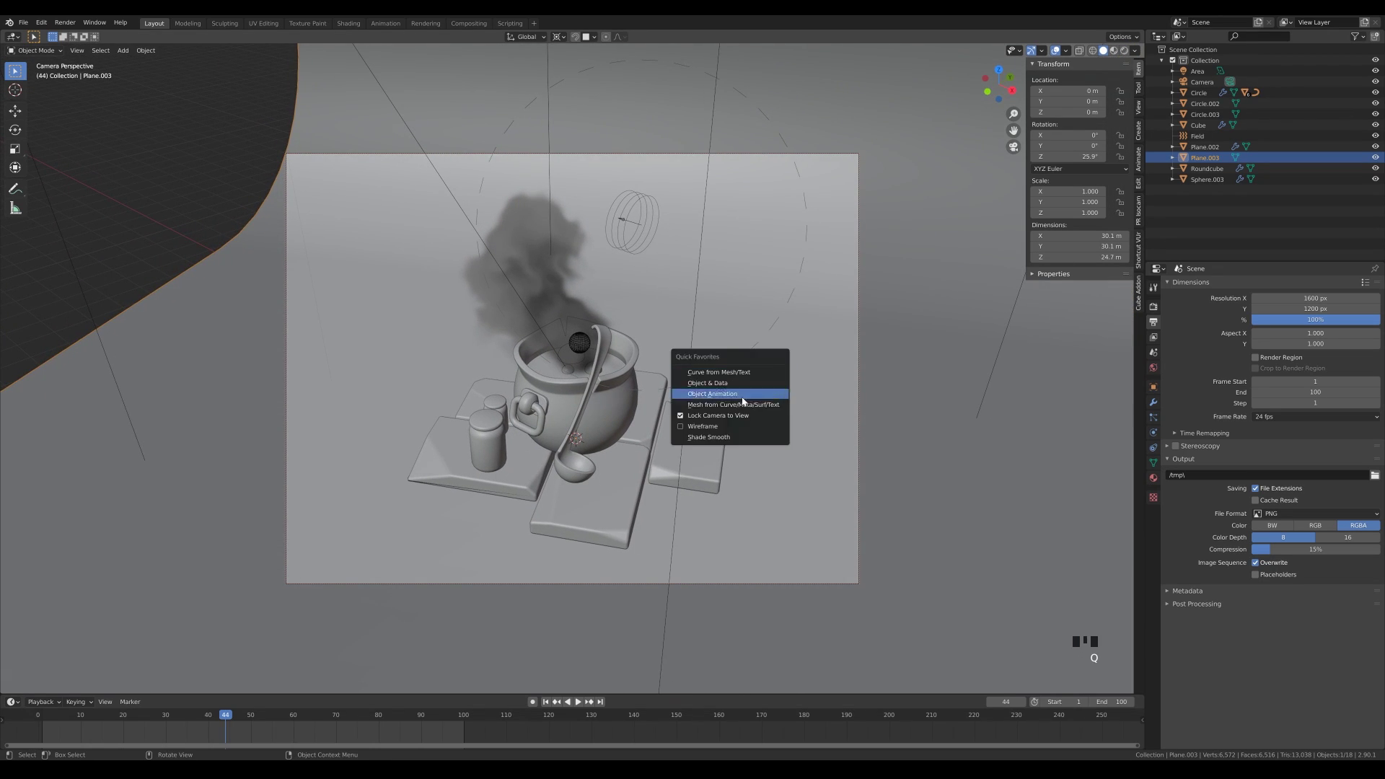
pyautogui.rightClick(1092, 155)
pyautogui.click(1073, 174)
pyautogui.scroll(-2, 666, 464)
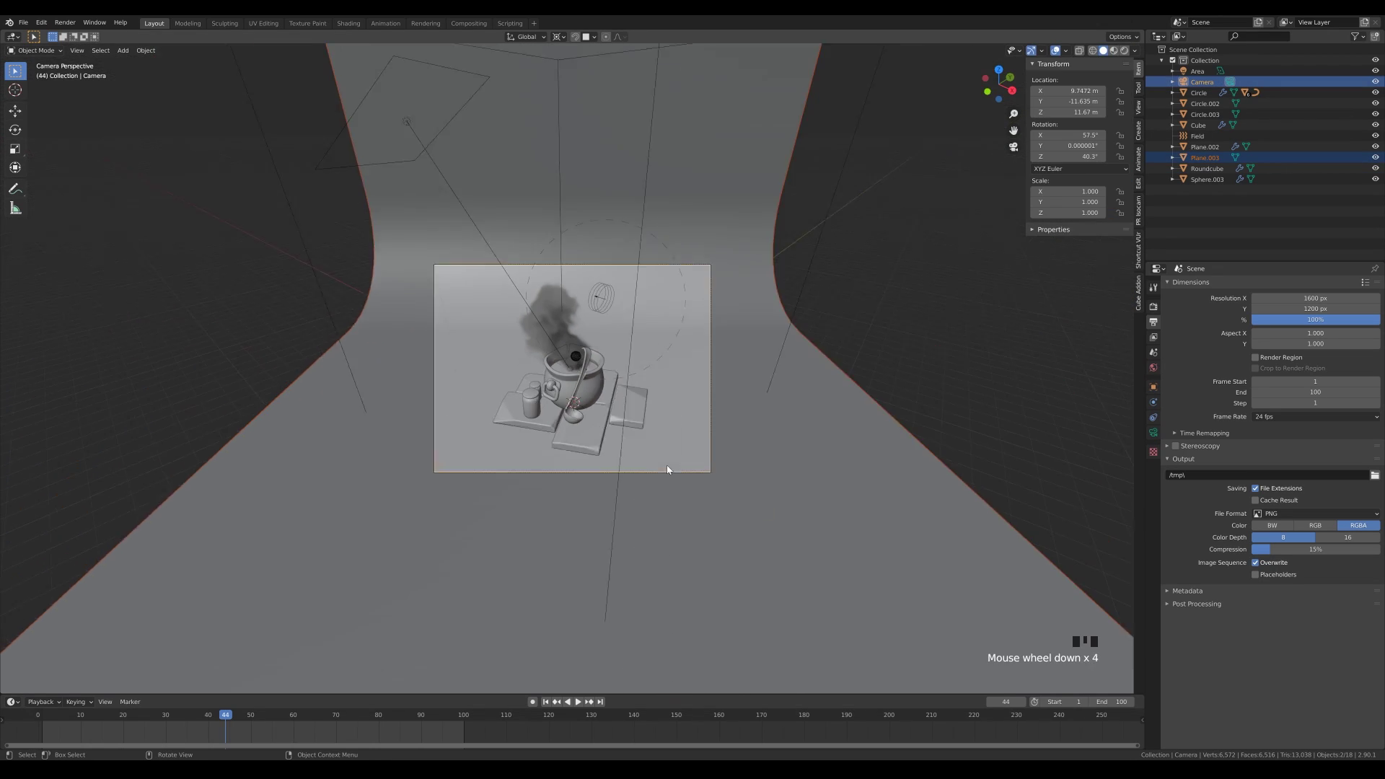
# Step: Raise the area light about 9.67 m above the origin and swing it to -41.7° on X and 39.9° on Z
pyautogui.scroll(2, 662, 425)
pyautogui.scroll(-2, 659, 401)
pyautogui.click(467, 211)
pyautogui.click(468, 211)
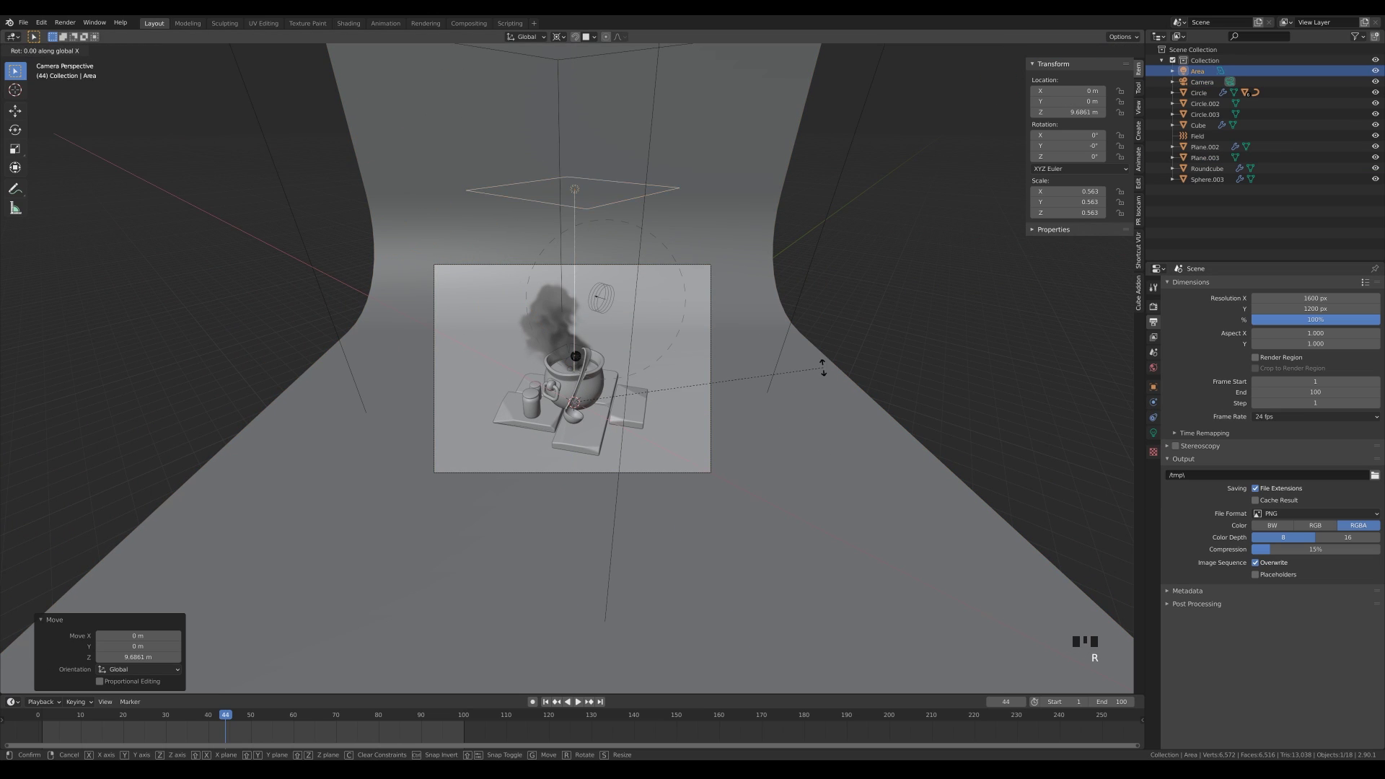
pyautogui.click(713, 423)
pyautogui.moveTo(1145, 427); pyautogui.dragTo(1147, 427)
pyautogui.click(1155, 431)
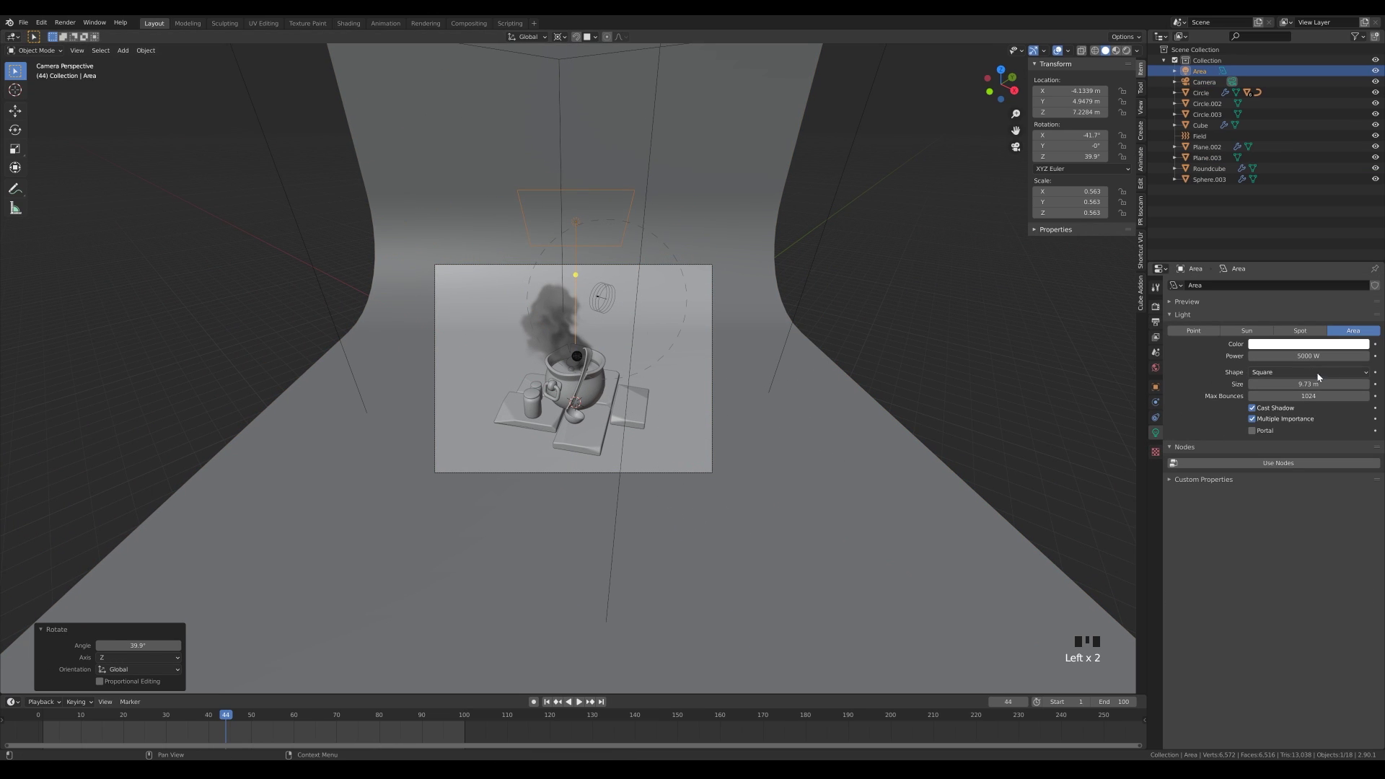
# Step: Make the area light a Disk about 3.65 m in size at 1500 W and swing it around the cauldron to 137° on Z
pyautogui.click(1316, 375)
pyautogui.click(1311, 408)
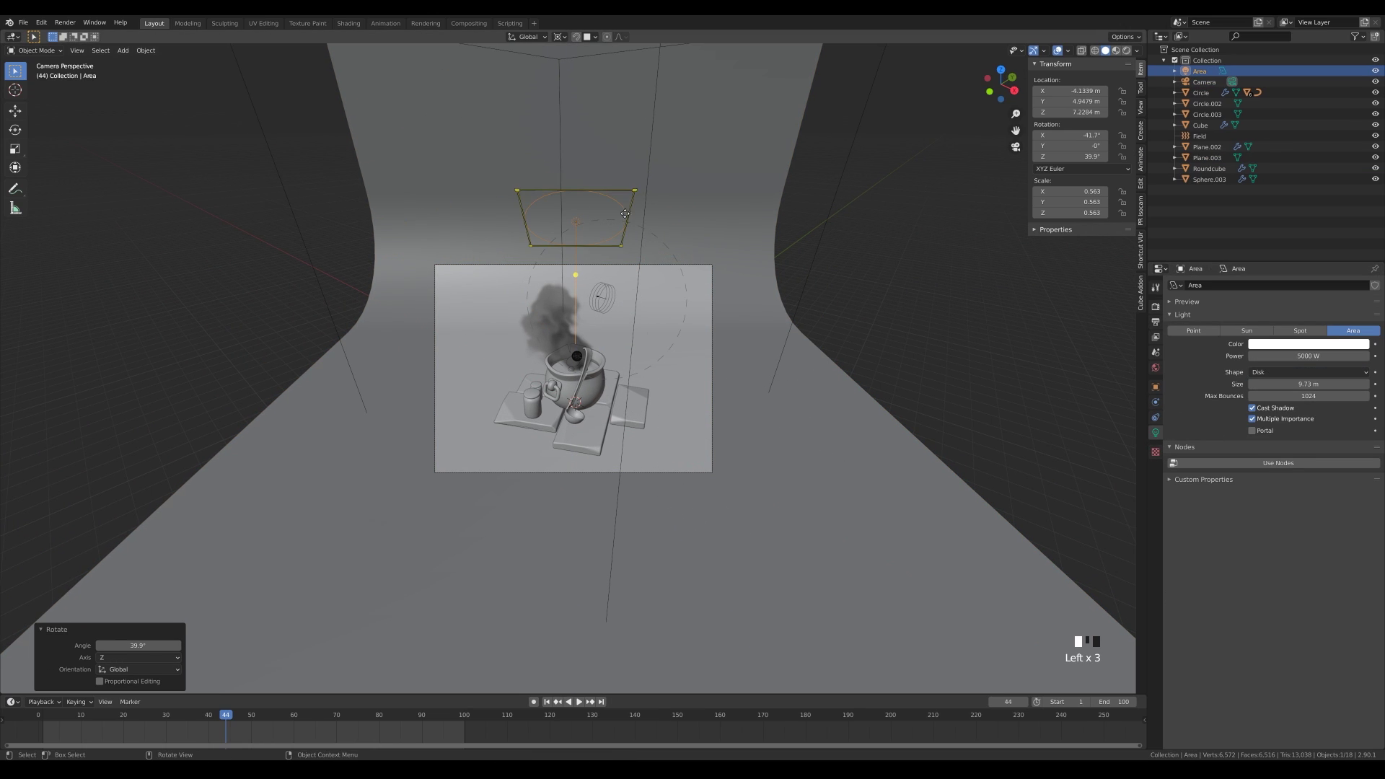
pyautogui.click(714, 332)
pyautogui.write('z000')
pyautogui.press('Return')
pyautogui.click(1286, 359)
pyautogui.write('1500')
pyautogui.press('Return')
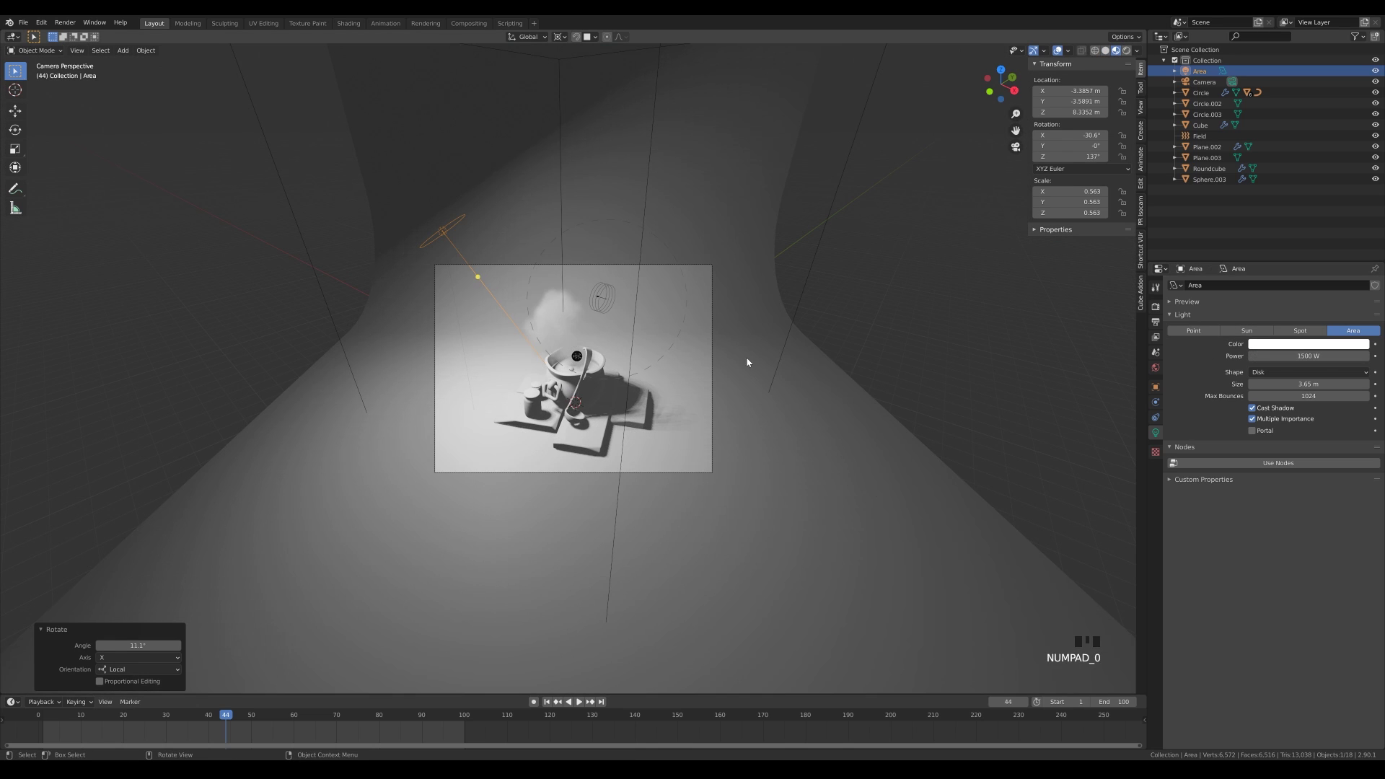
# Step: Save the file, rotate the ladle slightly and scale it down by 0.945
pyautogui.press('KP_0')
pyautogui.hotkey('ctrl', 's')
pyautogui.scroll(2, 728, 390)
pyautogui.scroll(2, 728, 390)
pyautogui.keyDown('shift'); pyautogui.moveTo(729, 390); pyautogui.dragTo(781, 412, button='middle'); pyautogui.keyUp('shift')
pyautogui.click(573, 405)
pyautogui.press('r')
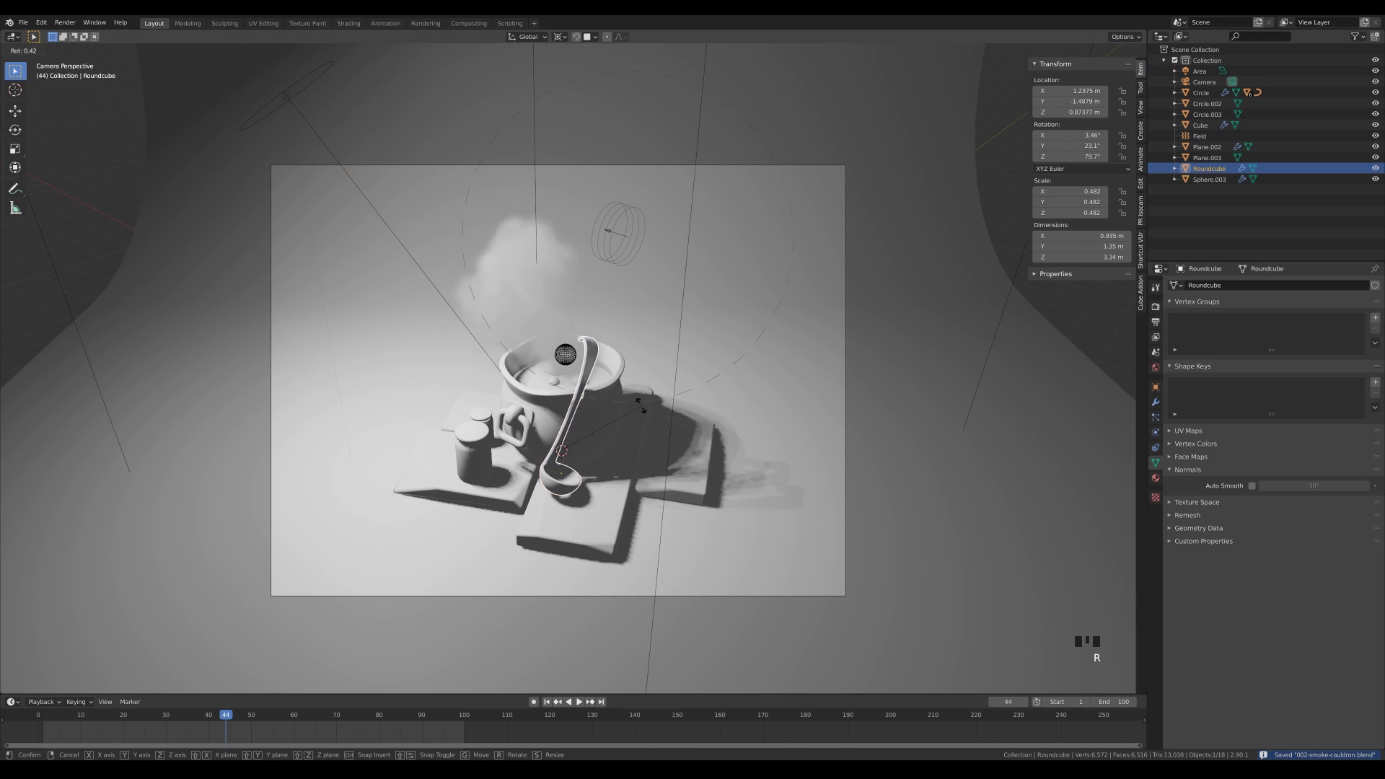
pyautogui.click(652, 398)
pyautogui.press('s')
pyautogui.click(658, 425)
# Step: Move the ladle against the cauldron's rim, adjust its height, and return to the camera view
pyautogui.moveTo(657, 425); pyautogui.dragTo(757, 438, button='middle')
pyautogui.scroll(4, 758, 438)
pyautogui.press('g')
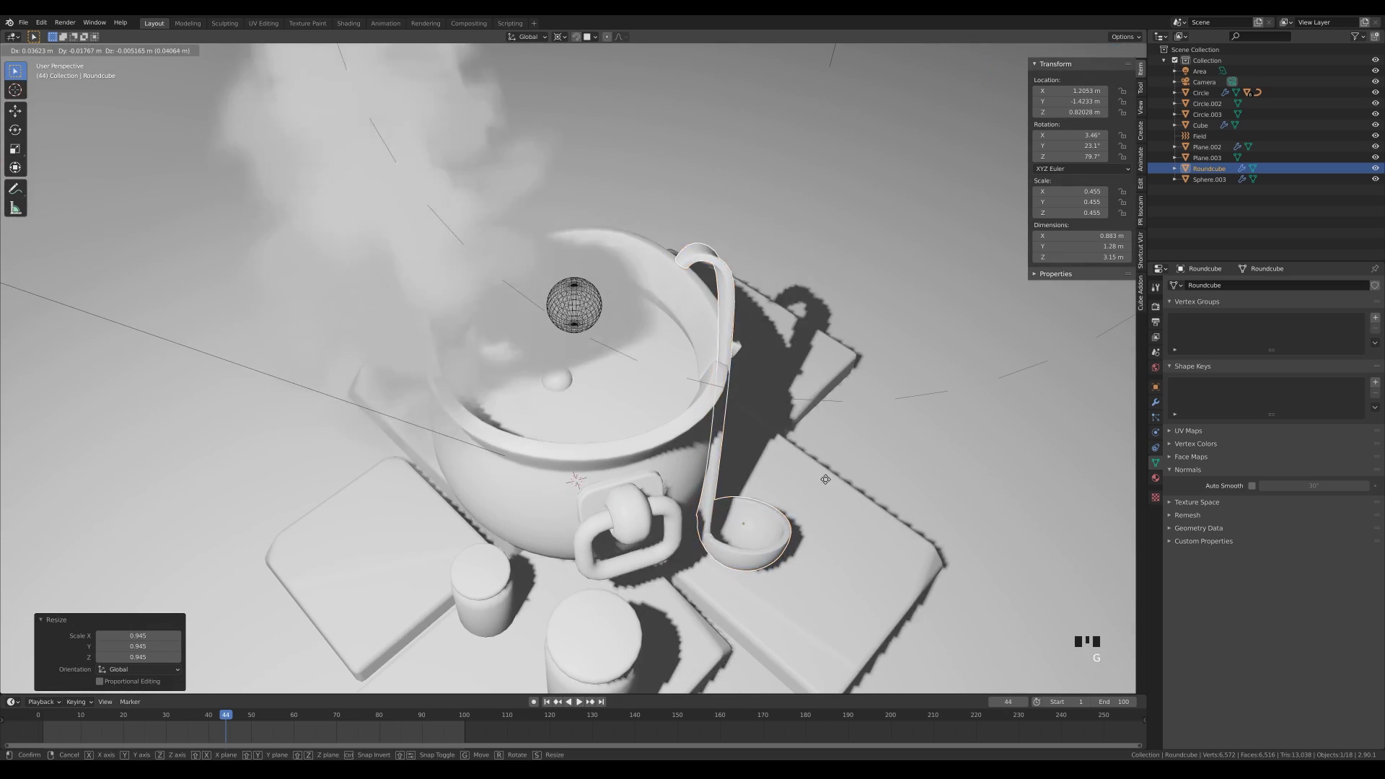
pyautogui.click(822, 477)
pyautogui.press('g')
pyautogui.click(552, 367)
pyautogui.press('g')
pyautogui.press('z')
pyautogui.click(703, 427)
pyautogui.press('KP_0')
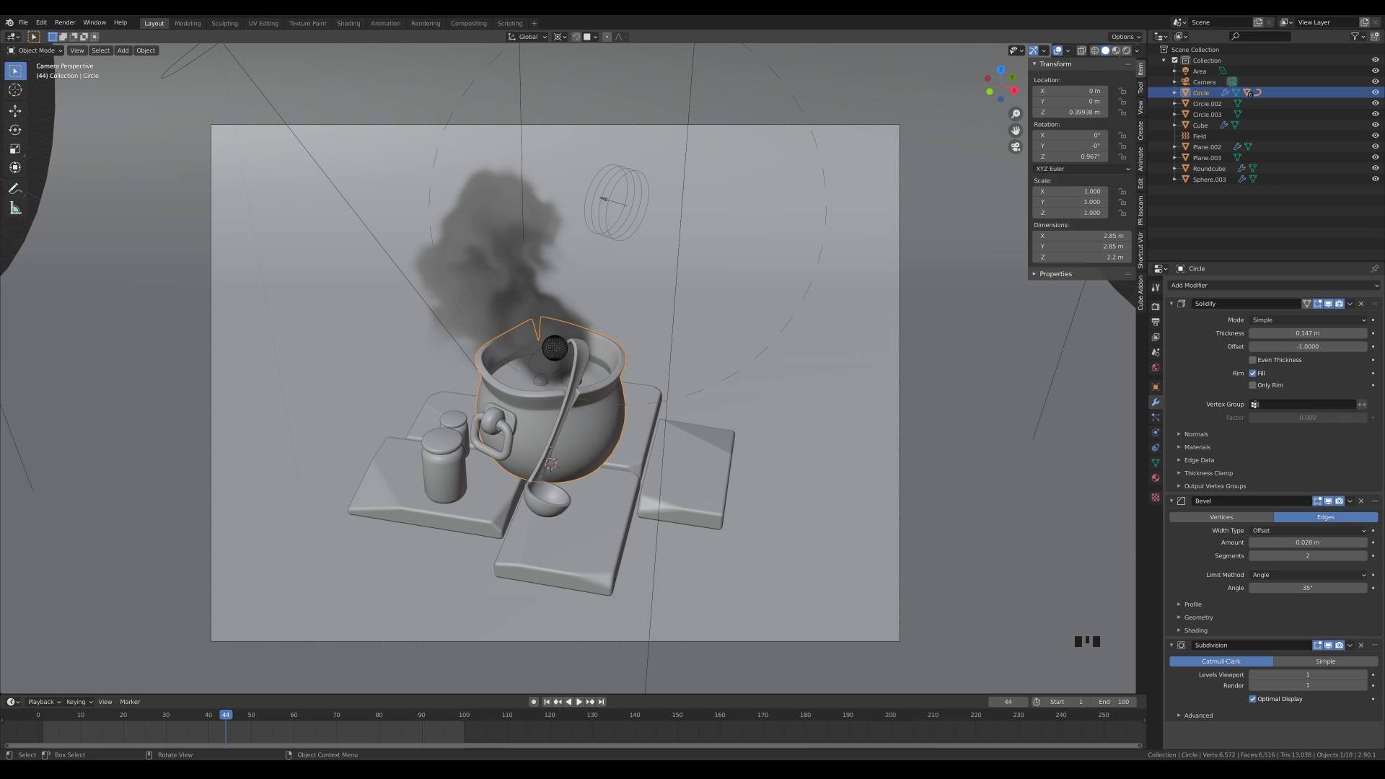
# Step: Duplicate the cauldron body in place and move the copy to a new collection named backup
pyautogui.hotkey('shift', 'd')
pyautogui.press('Escape')
pyautogui.write('mbackup')
pyautogui.press('Return')
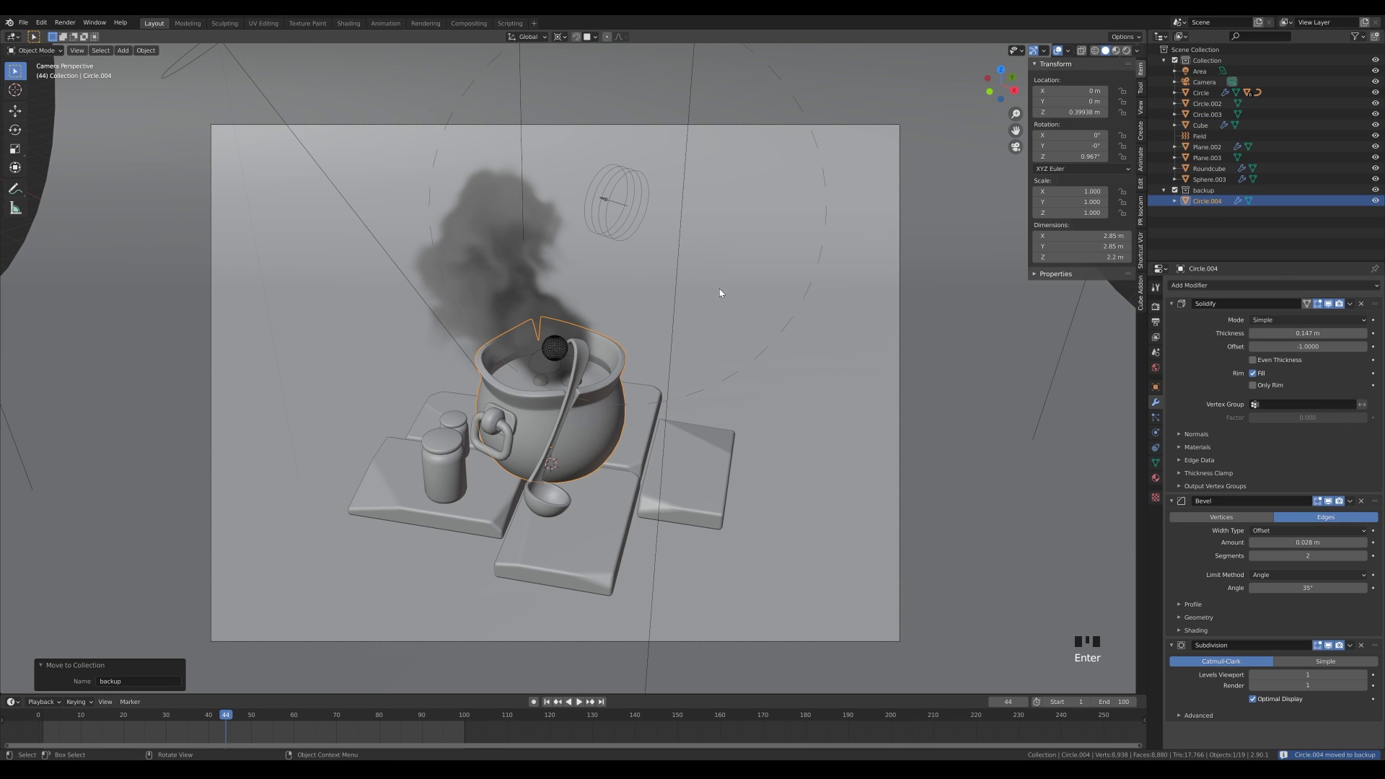
# Step: Clear the copy's modifier stack, add a Multires modifier, subdivide it and turn off Optimal Display
pyautogui.click(1349, 304)
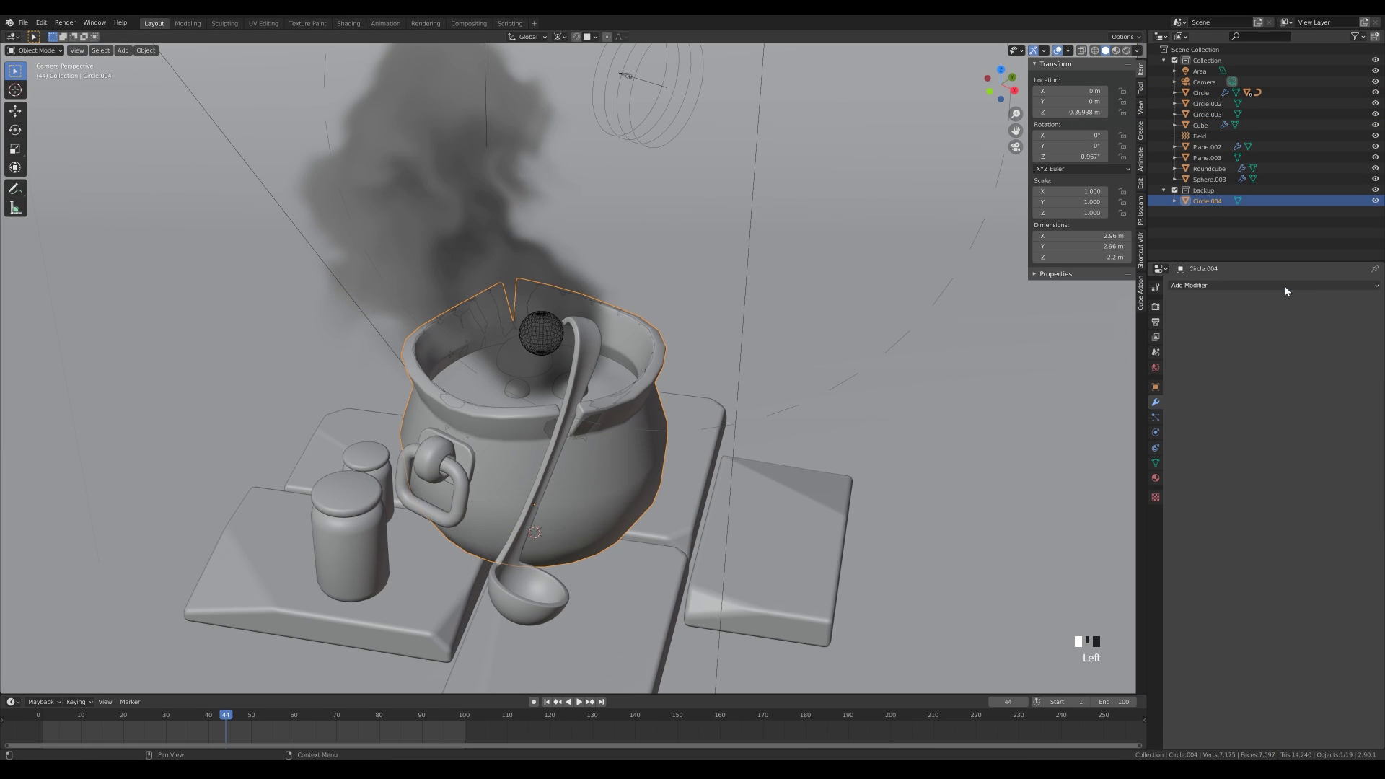
pyautogui.click(1284, 285)
pyautogui.click(1175, 405)
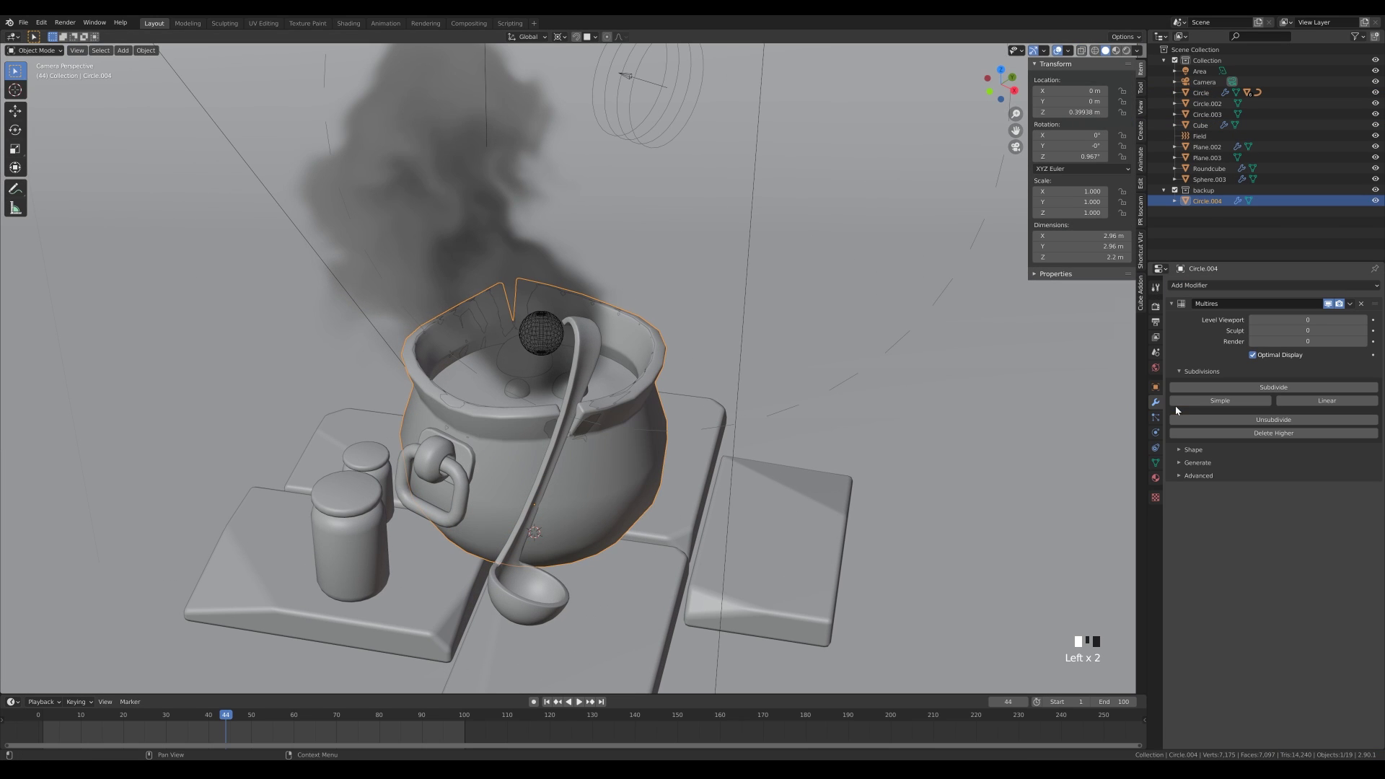
pyautogui.press('less')
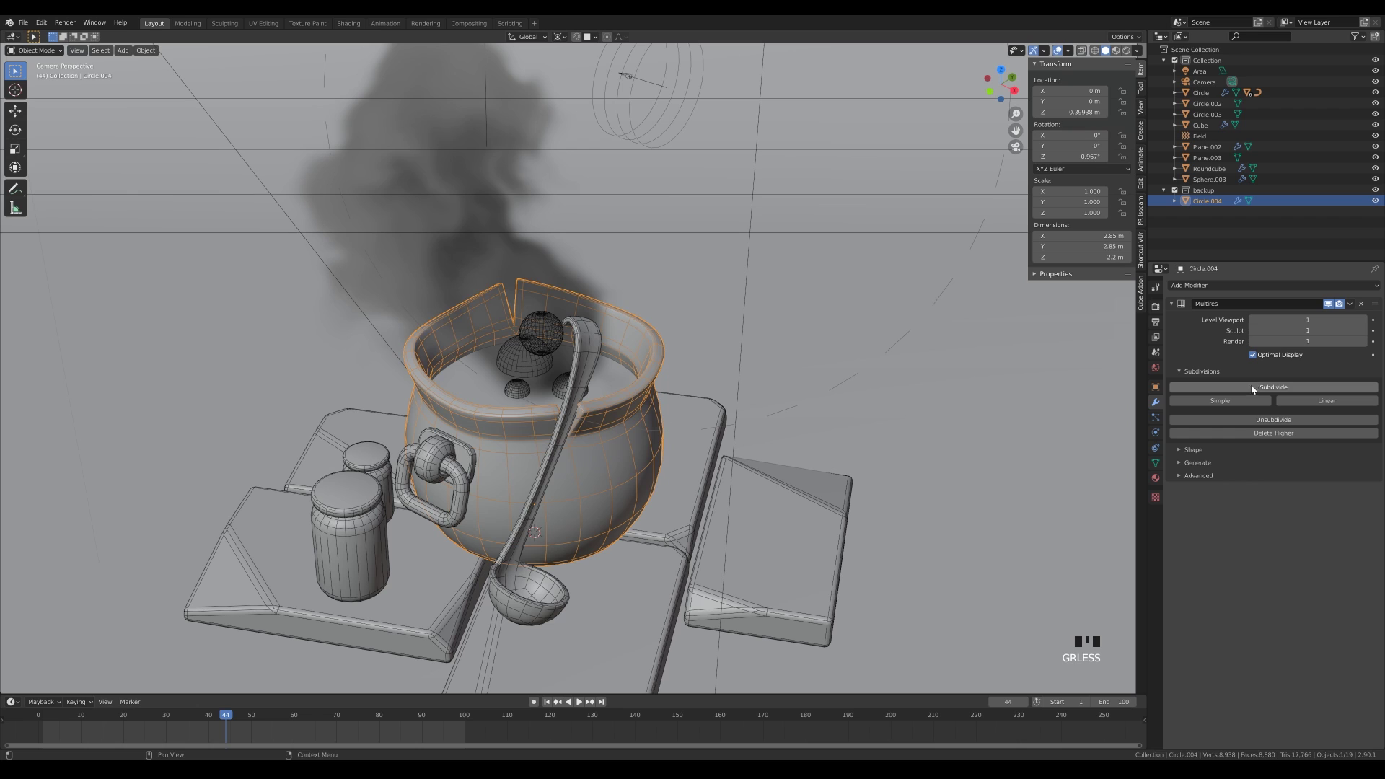
pyautogui.click(1252, 390)
pyautogui.press('less')
pyautogui.press('less')
pyautogui.click(1252, 354)
# Step: Hide the backup collection and inspect the original cauldron's mesh
pyautogui.scroll(-6, 678, 411)
pyautogui.moveTo(548, 403); pyautogui.dragTo(597, 383, button='middle')
pyautogui.scroll(6, 597, 384)
pyautogui.press('less')
pyautogui.click(1175, 191)
pyautogui.click(660, 400)
pyautogui.press('Tab')
pyautogui.press('Tab')
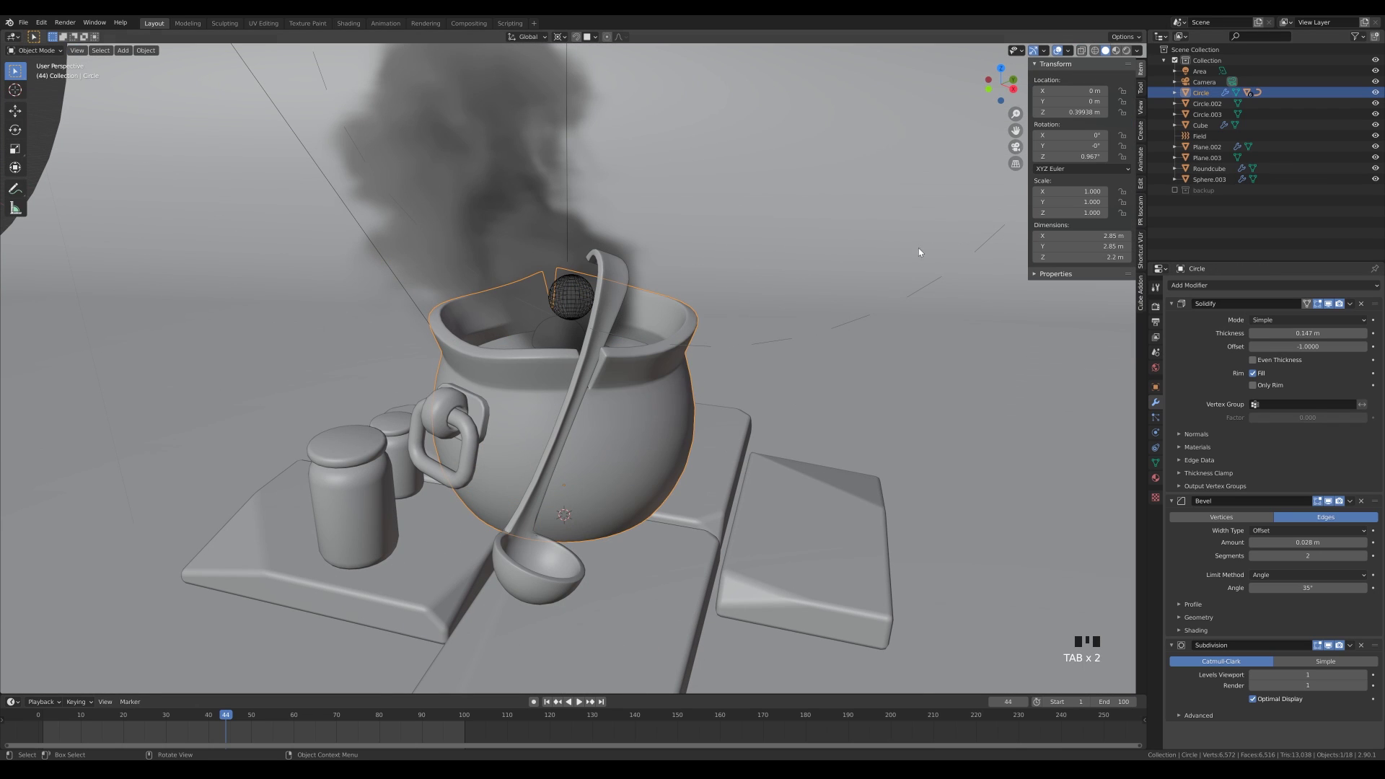
# Step: Show the backup collection and move the Multires cauldron copy into the main Collection
pyautogui.click(1175, 191)
pyautogui.click(659, 396)
pyautogui.press('Tab')
pyautogui.press('Tab')
pyautogui.press('less')
pyautogui.press('less')
pyautogui.press('m')
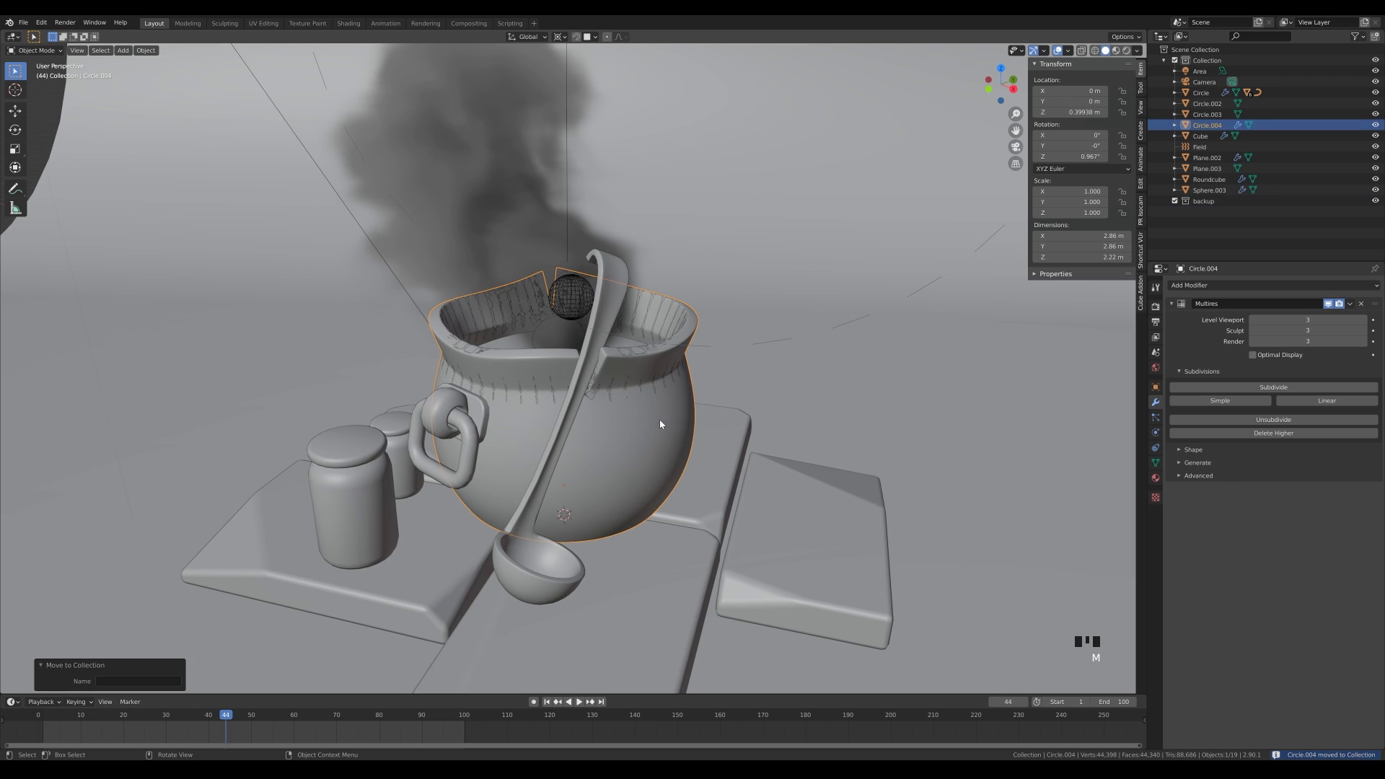
pyautogui.click(660, 419)
# Step: Move the original cauldron into the backup collection, hide that collection and select the Multires cauldron
pyautogui.press('m')
pyautogui.click(659, 419)
pyautogui.press('m')
pyautogui.click(659, 431)
pyautogui.click(1174, 250)
pyautogui.click(653, 418)
pyautogui.press('less')
pyautogui.press('less')
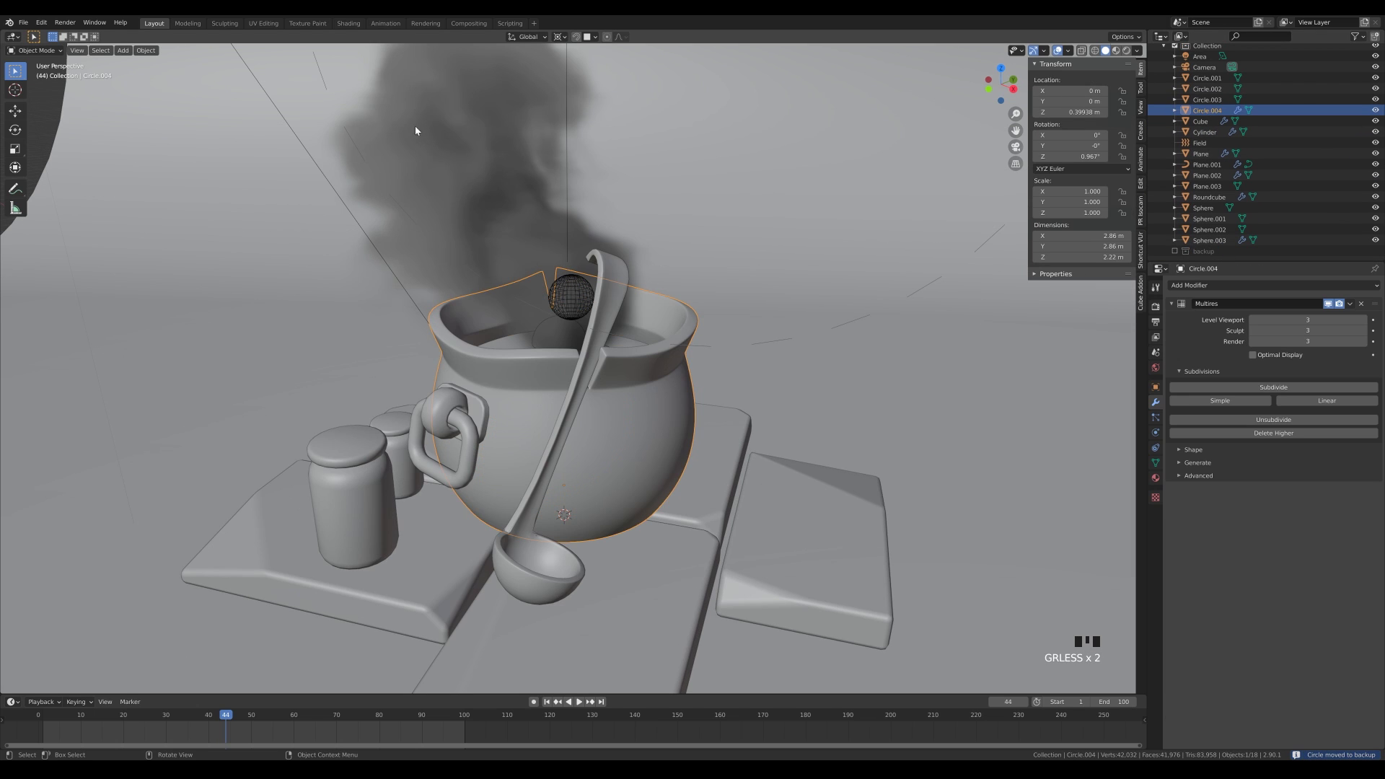
# Step: Switch to sculpting the cauldron and set up the Scrape brush with a 72 px radius and full strength
pyautogui.click(224, 23)
pyautogui.moveTo(461, 187)
pyautogui.mouseDown(button='middle')
pyautogui.moveTo(613, 224)
pyautogui.moveTo(447, 252)
pyautogui.mouseUp(button='middle')
pyautogui.moveTo(28, 242); pyautogui.dragTo(48, 243)
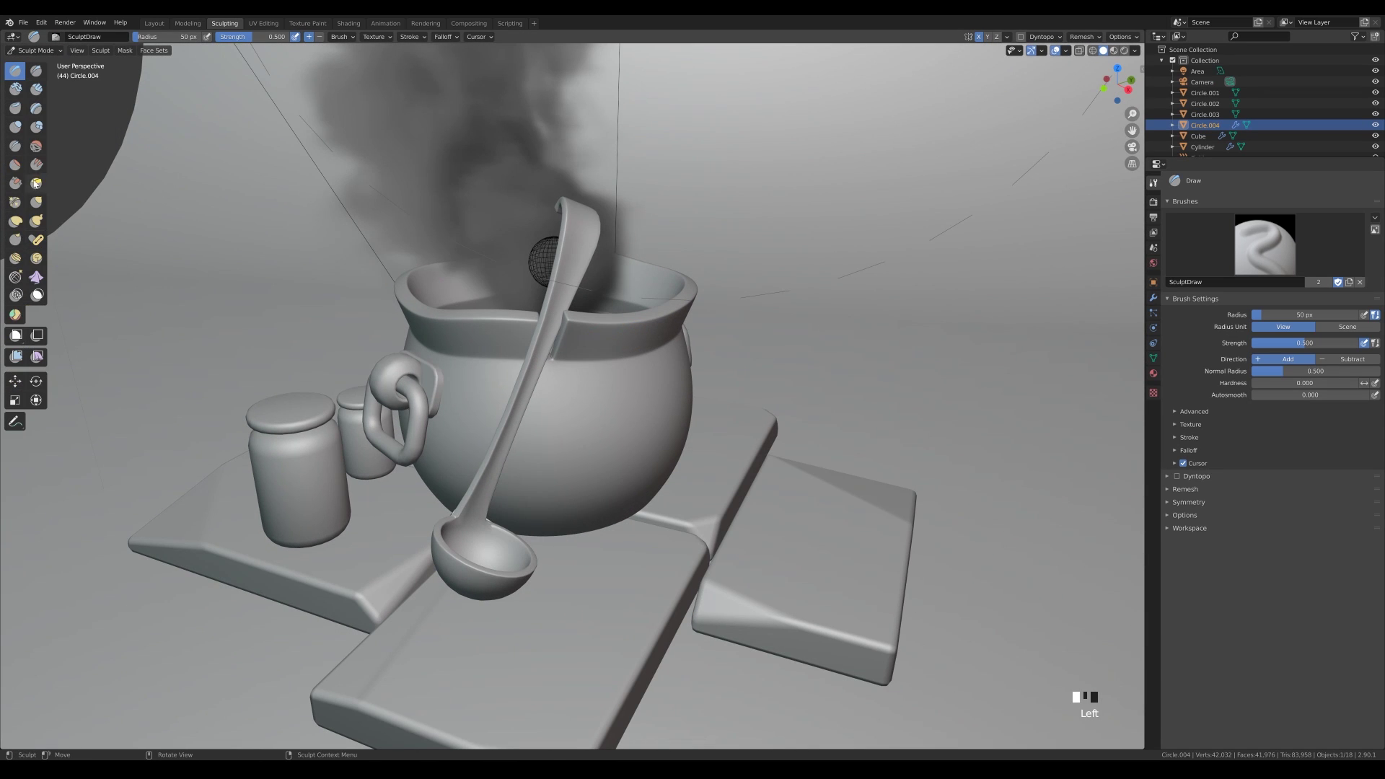
pyautogui.click(16, 184)
pyautogui.press('f')
pyautogui.click(610, 399)
pyautogui.moveTo(604, 400)
pyautogui.mouseDown(button='middle')
pyautogui.moveTo(593, 395)
pyautogui.moveTo(619, 405)
pyautogui.moveTo(609, 422)
pyautogui.moveTo(634, 411)
pyautogui.moveTo(506, 415)
pyautogui.mouseUp(button='middle')
pyautogui.moveTo(630, 390); pyautogui.dragTo(569, 366, button='middle')
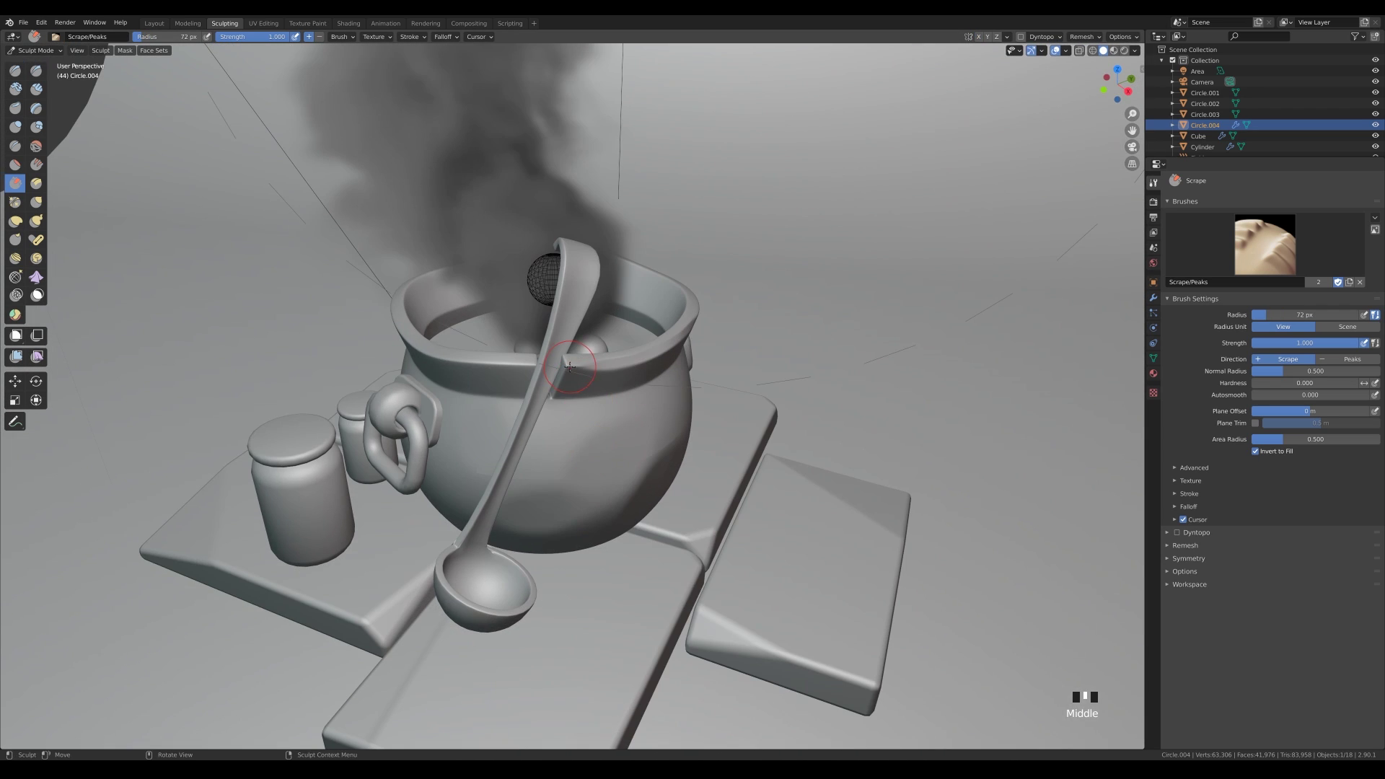
# Step: Scrape small flat facets into the cauldron's rim from several sides
pyautogui.moveTo(677, 426); pyautogui.dragTo(561, 430, button='middle')
pyautogui.moveTo(482, 400); pyautogui.dragTo(584, 314, button='middle')
pyautogui.moveTo(440, 329); pyautogui.dragTo(457, 354)
pyautogui.moveTo(799, 306); pyautogui.dragTo(699, 350, button='middle')
pyautogui.moveTo(614, 307); pyautogui.dragTo(624, 334)
pyautogui.moveTo(704, 375)
pyautogui.mouseDown(button='middle')
pyautogui.moveTo(615, 399)
pyautogui.moveTo(677, 432)
pyautogui.mouseUp(button='middle')
# Step: Enlarge the Scrape brush to 100 px and flatten uneven facets around the cauldron's body
pyautogui.press('f')
pyautogui.click(581, 391)
pyautogui.moveTo(577, 382); pyautogui.dragTo(573, 411)
pyautogui.moveTo(574, 411); pyautogui.dragTo(677, 412, button='middle')
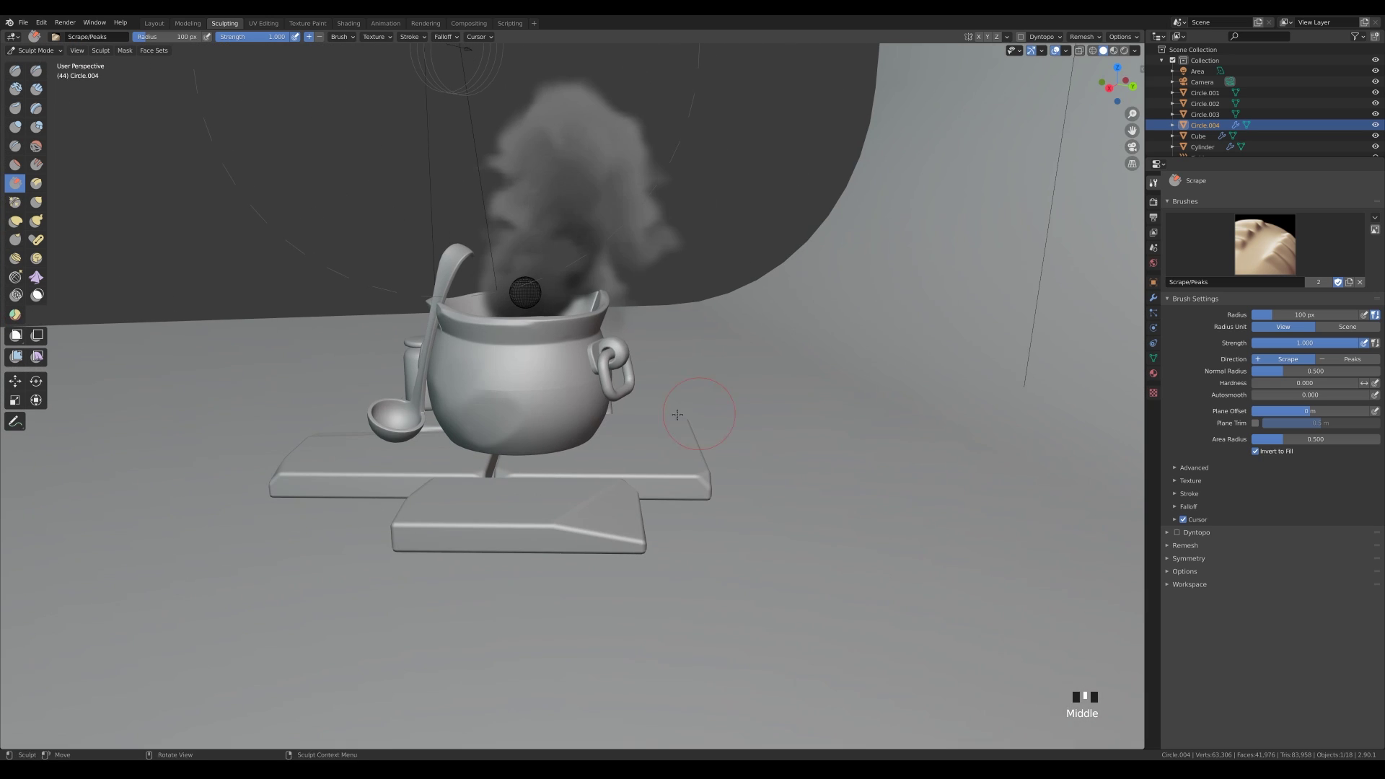
pyautogui.moveTo(568, 404); pyautogui.dragTo(580, 426)
pyautogui.moveTo(580, 425)
pyautogui.mouseDown(button='middle')
pyautogui.moveTo(596, 374)
pyautogui.moveTo(575, 383)
pyautogui.moveTo(565, 460)
pyautogui.mouseUp(button='middle')
pyautogui.moveTo(858, 404); pyautogui.dragTo(837, 426, button='middle')
pyautogui.scroll(2, 837, 426)
pyautogui.keyDown('shift'); pyautogui.moveTo(836, 427); pyautogui.dragTo(902, 473, button='middle'); pyautogui.keyUp('shift')
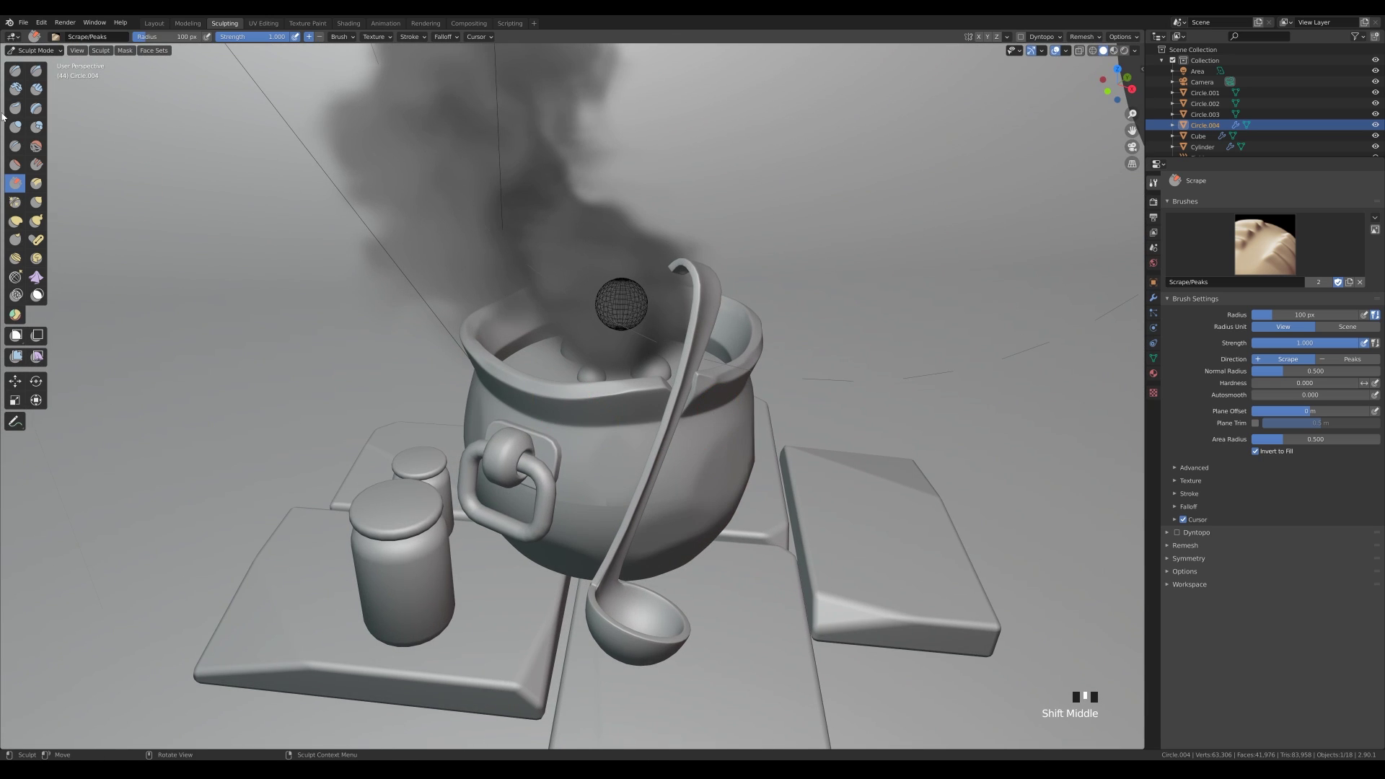
pyautogui.scroll(-1, 732, 404)
pyautogui.moveTo(732, 404); pyautogui.dragTo(813, 413, button='middle')
pyautogui.moveTo(570, 401); pyautogui.dragTo(653, 409)
pyautogui.moveTo(862, 414)
pyautogui.mouseDown(button='middle')
pyautogui.moveTo(798, 413)
pyautogui.moveTo(841, 402)
pyautogui.mouseUp(button='middle')
pyautogui.scroll(-3, 841, 402)
# Step: Return to the layout workspace, save the file and show the scene with lit material shading
pyautogui.click(154, 23)
pyautogui.hotkey('ctrl', 's')
pyautogui.scroll(-4, 819, 396)
pyautogui.moveTo(728, 386)
pyautogui.mouseDown(button='middle')
pyautogui.moveTo(820, 396)
pyautogui.moveTo(754, 396)
pyautogui.mouseUp(button='middle')
pyautogui.press('z')
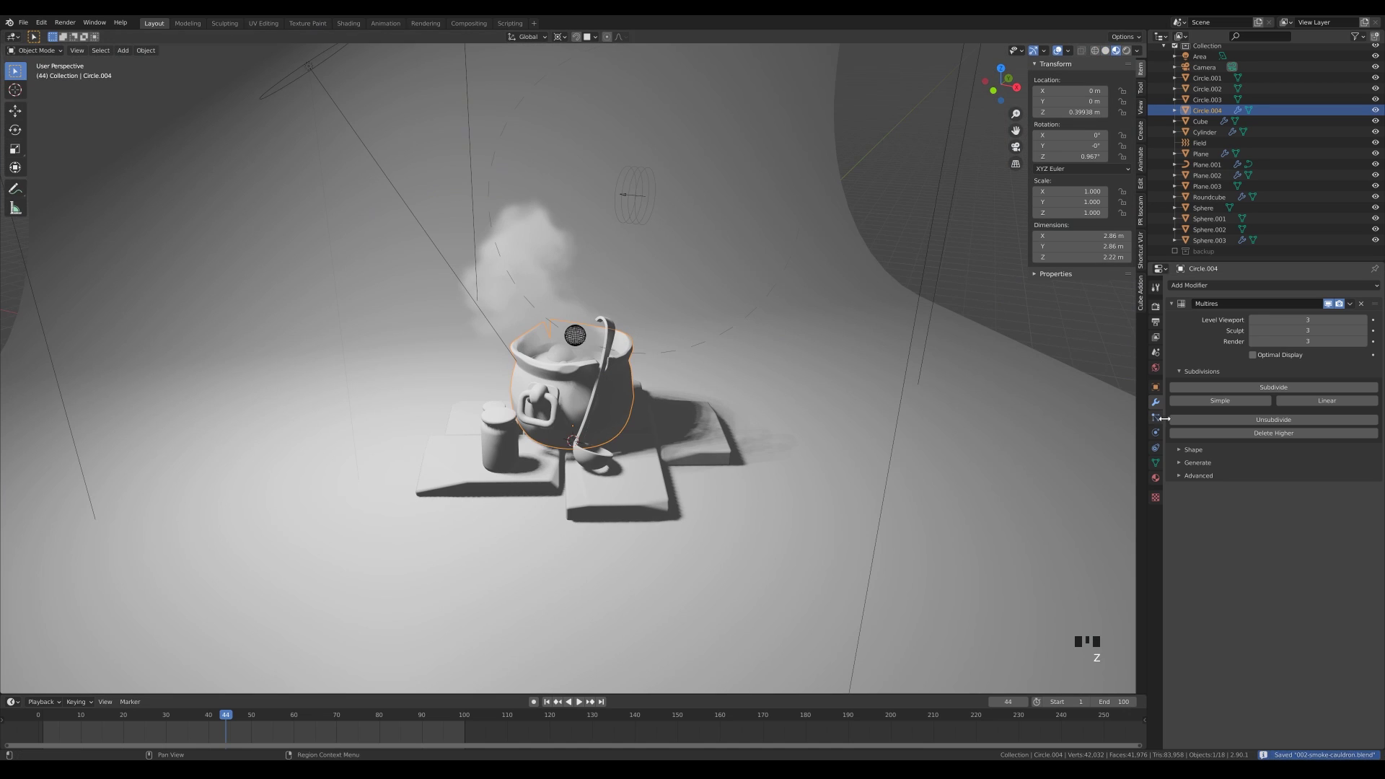
# Step: Create a material named metal on the cauldron with Metallic 1.000 and Roughness 0.675
pyautogui.click(1155, 478)
pyautogui.click(1251, 320)
pyautogui.doubleClick(1214, 288)
pyautogui.moveTo(1287, 487); pyautogui.dragTo(1379, 488)
pyautogui.scroll(3, 687, 396)
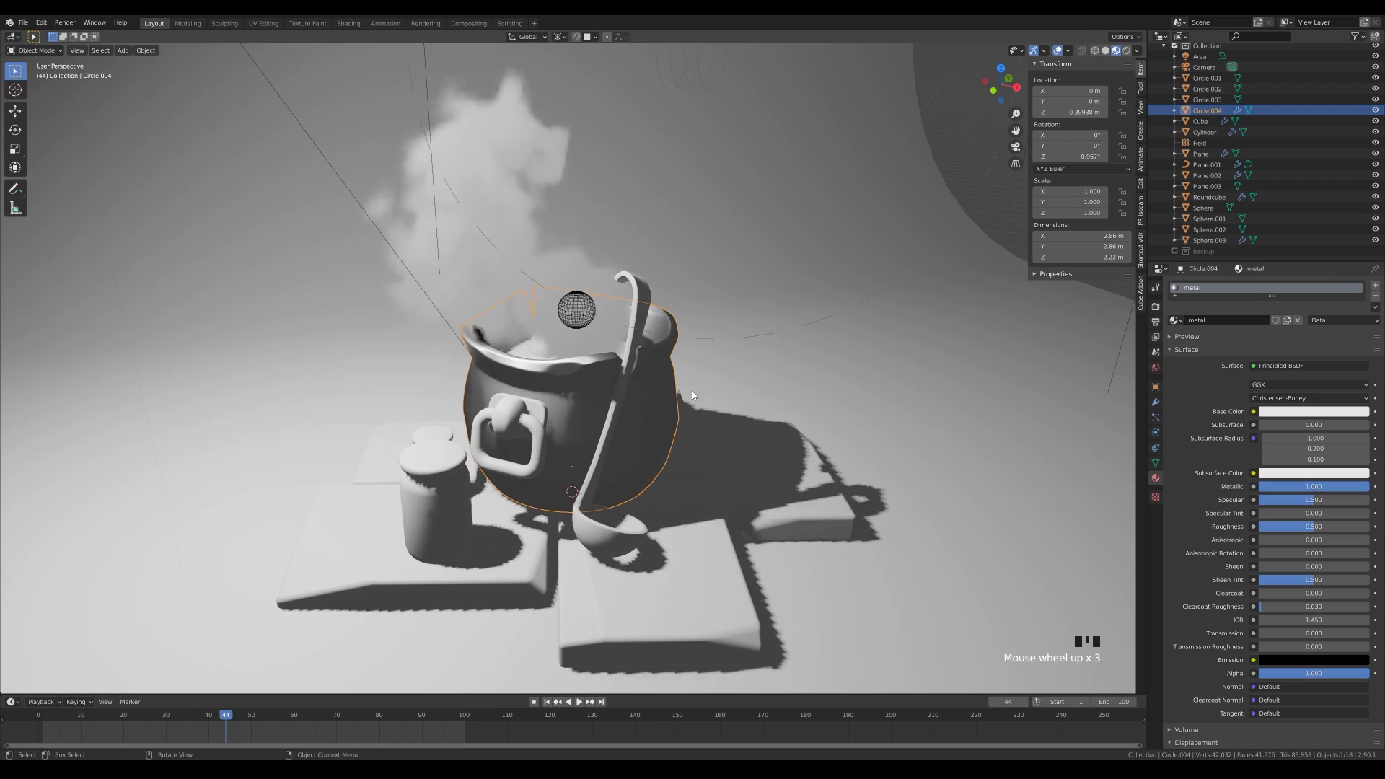
pyautogui.moveTo(1316, 528); pyautogui.dragTo(1341, 528)
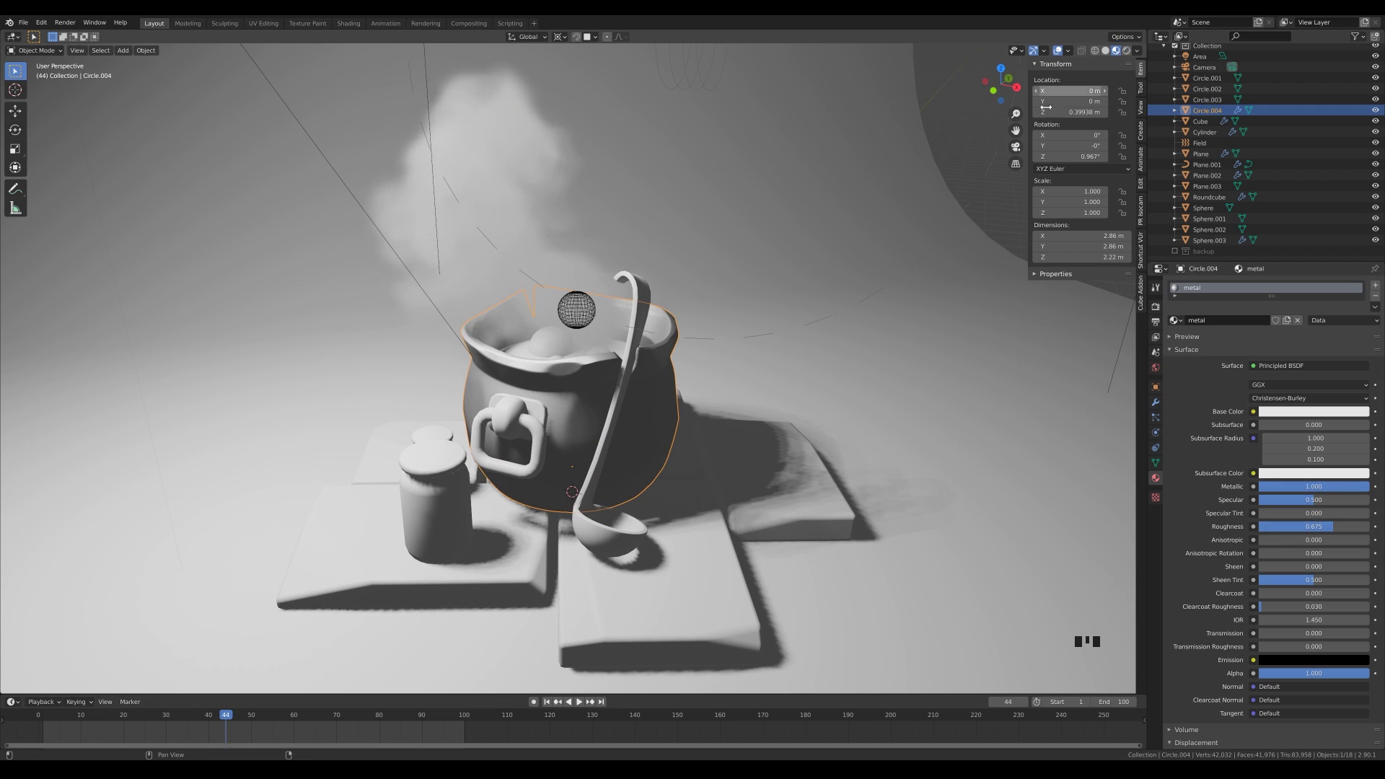
# Step: Keep Eevee as the render engine and enable Ambient Occlusion and Bloom
pyautogui.moveTo(988, 144); pyautogui.dragTo(956, 134, button='middle')
pyautogui.click(1156, 307)
pyautogui.click(1303, 284)
pyautogui.click(1294, 299)
pyautogui.click(1179, 359)
pyautogui.click(1178, 371)
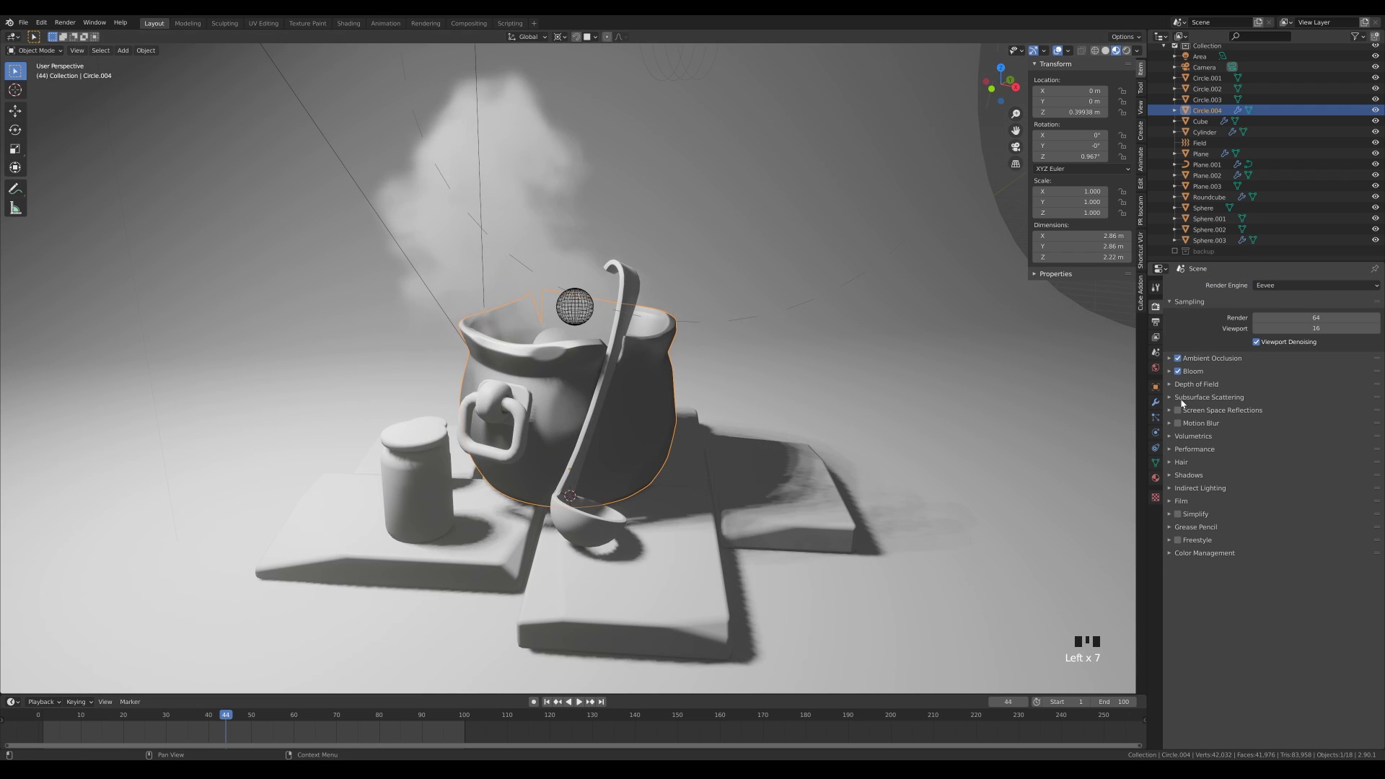
# Step: Create a material named Bg with a dark grey base color on the backdrop, and save the file
pyautogui.scroll(-3, 729, 465)
pyautogui.moveTo(697, 406); pyautogui.dragTo(674, 405, button='middle')
pyautogui.click(822, 436)
pyautogui.click(1155, 478)
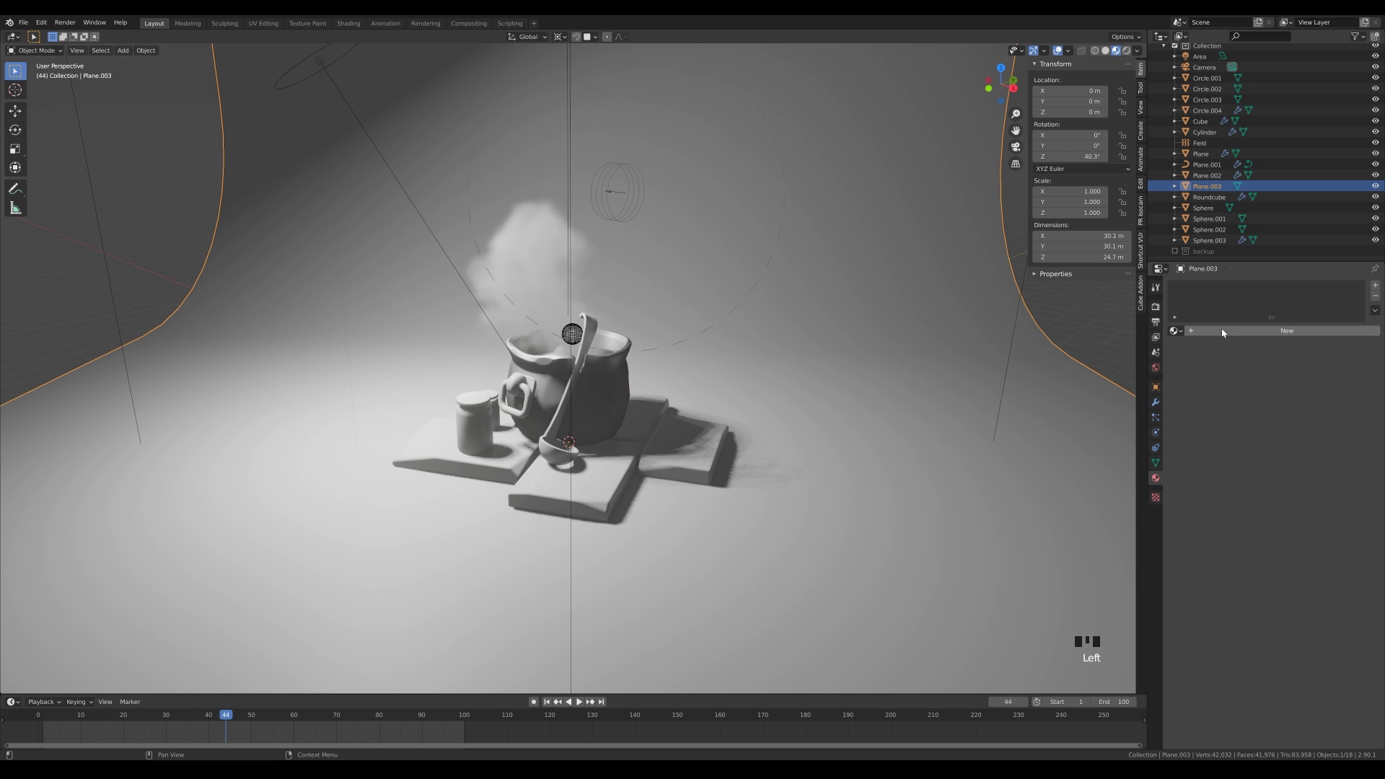
pyautogui.click(1224, 331)
pyautogui.doubleClick(1212, 287)
pyautogui.write('Bg')
pyautogui.press('Return')
pyautogui.click(1313, 441)
pyautogui.moveTo(1360, 301); pyautogui.dragTo(1360, 344)
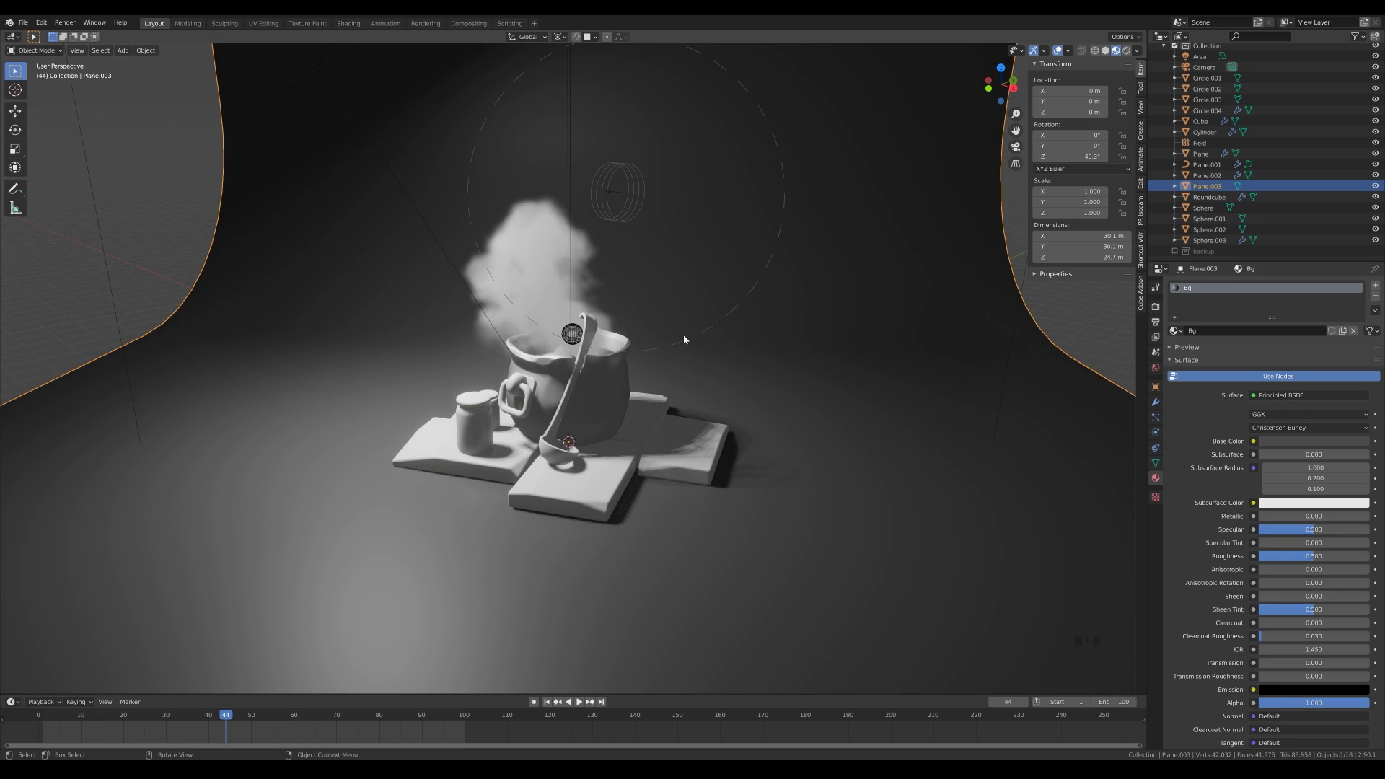
pyautogui.press('KP_0')
pyautogui.scroll(-5, 656, 365)
pyautogui.hotkey('ctrl', 's')
# Step: Try reframing the cauldron with the camera from a lower angle
pyautogui.click(845, 328)
pyautogui.press('q')
pyautogui.moveTo(788, 352)
pyautogui.mouseDown(button='middle')
pyautogui.moveTo(793, 340)
pyautogui.moveTo(776, 344)
pyautogui.moveTo(814, 348)
pyautogui.moveTo(744, 318)
pyautogui.moveTo(822, 352)
pyautogui.moveTo(867, 333)
pyautogui.moveTo(791, 333)
pyautogui.mouseUp(button='middle')
pyautogui.press('z')
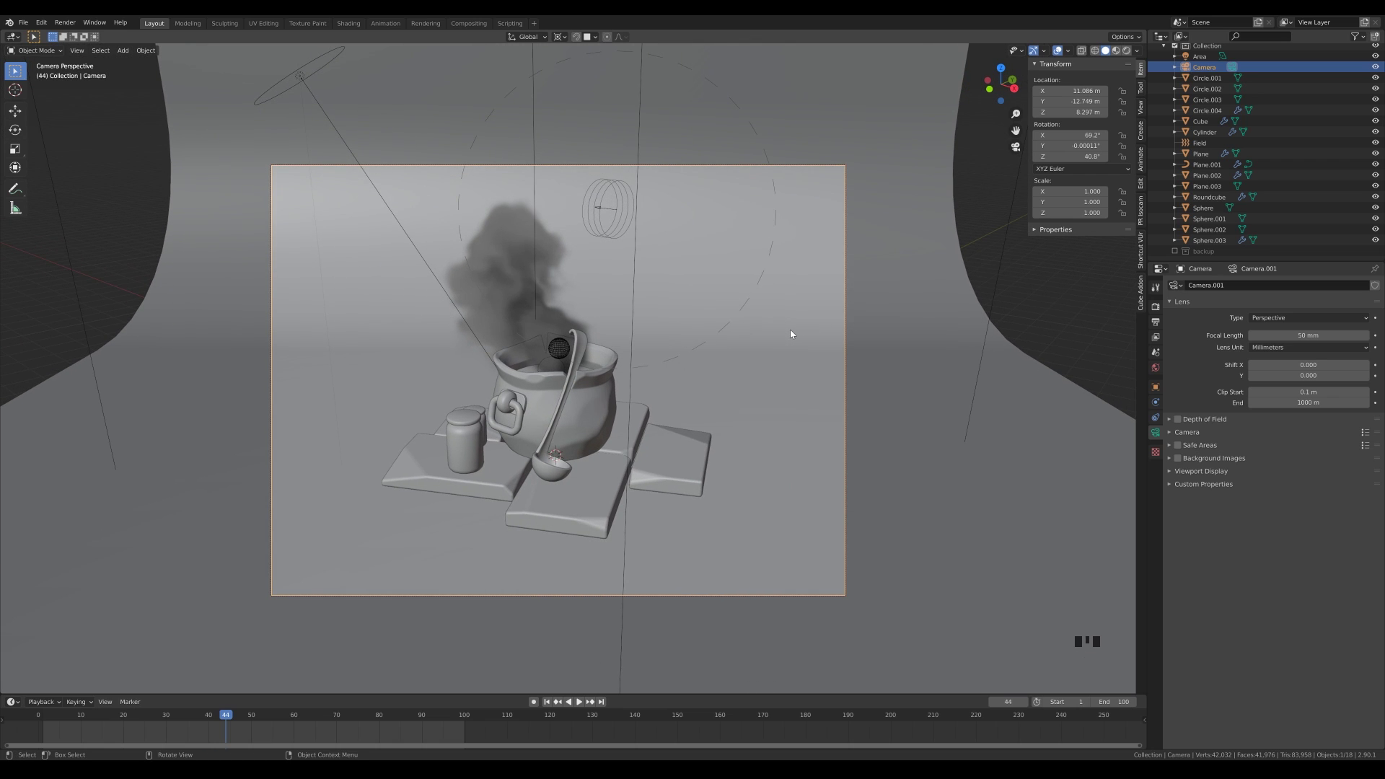
pyautogui.press('z')
pyautogui.hotkey('ctrl', 'z')
pyautogui.press('z')
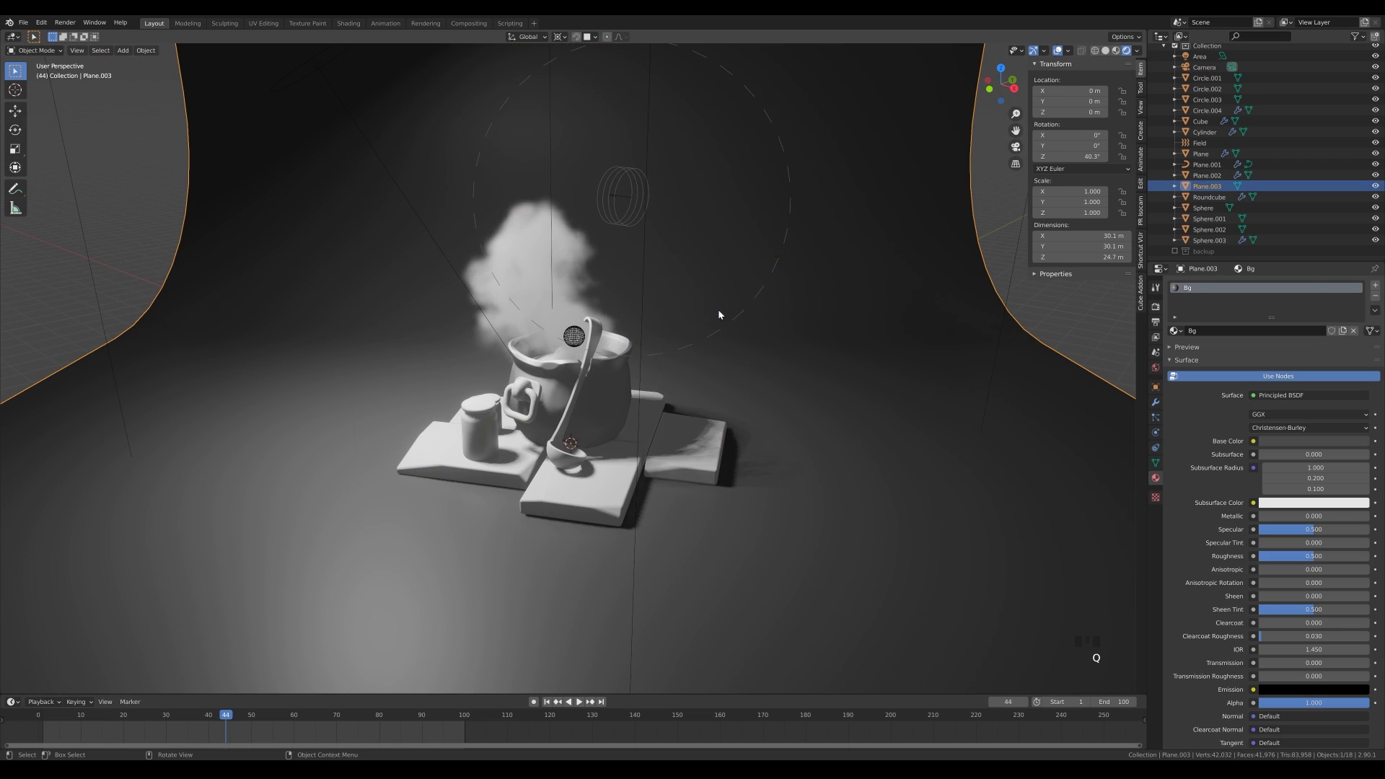
# Step: Orbit and pan the camera to recenter the cauldron and slabs in the frame
pyautogui.press('q')
pyautogui.moveTo(721, 316); pyautogui.dragTo(794, 330, button='middle')
pyautogui.keyDown('shift'); pyautogui.moveTo(794, 330); pyautogui.dragTo(844, 355, button='middle'); pyautogui.keyUp('shift')
pyautogui.keyDown('shift'); pyautogui.moveTo(843, 355); pyautogui.dragTo(835, 344, button='middle'); pyautogui.keyUp('shift')
# Step: Rotate the cauldron, ladle, jars and slabs together by about -5° around Z and reframe the camera on them
pyautogui.click(611, 405)
pyautogui.keyDown('shift'); pyautogui.click(582, 405); pyautogui.keyUp('shift')
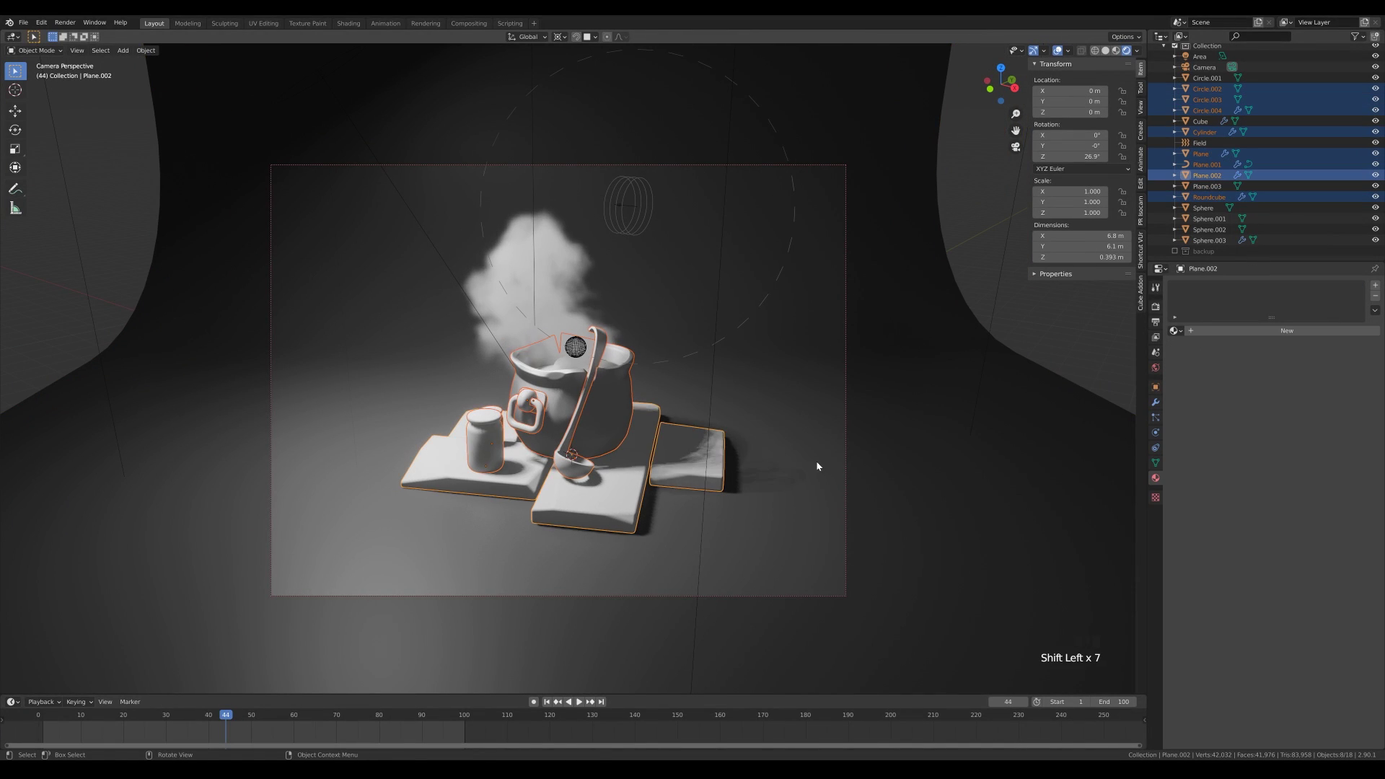
pyautogui.press('r')
pyautogui.press('z')
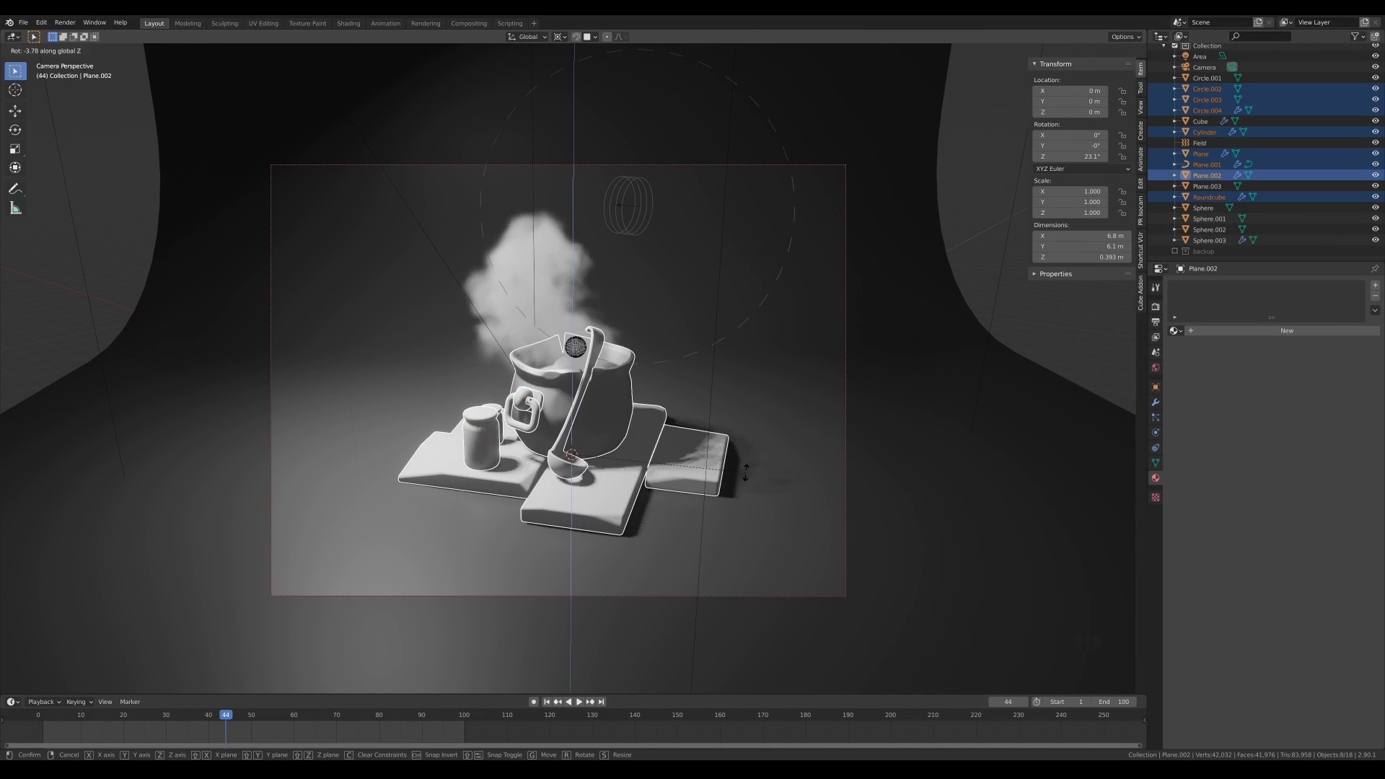
pyautogui.click(745, 473)
pyautogui.click(845, 402)
pyautogui.moveTo(842, 401)
pyautogui.mouseDown(button='middle')
pyautogui.moveTo(824, 385)
pyautogui.moveTo(828, 424)
pyautogui.mouseUp(button='middle')
pyautogui.keyDown('shift'); pyautogui.moveTo(828, 424); pyautogui.dragTo(824, 395, button='middle'); pyautogui.keyUp('shift')
# Step: Create a material named Stone on the slabs with a light tan base color and Roughness 1.000
pyautogui.click(635, 492)
pyautogui.click(1155, 477)
pyautogui.click(1273, 330)
pyautogui.doubleClick(1196, 287)
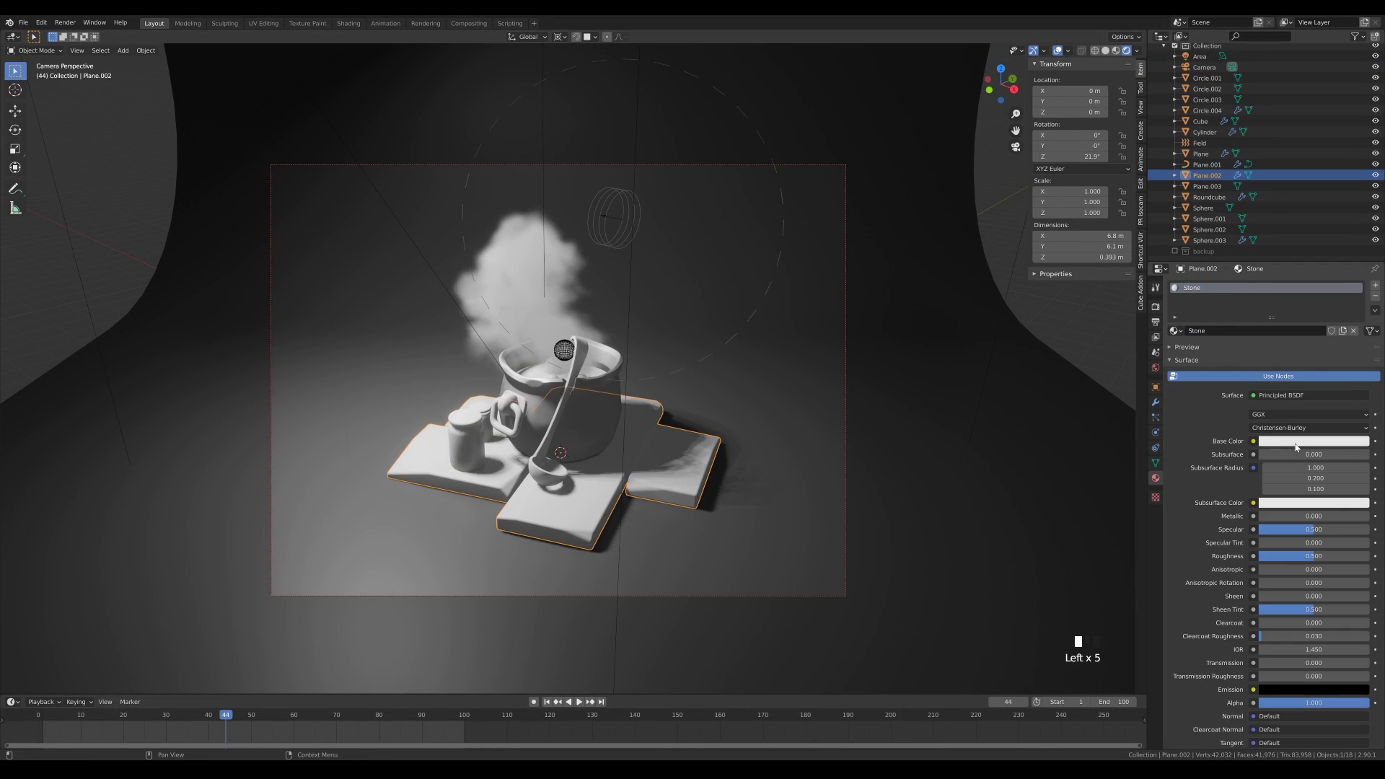
pyautogui.click(1295, 442)
pyautogui.moveTo(1308, 329); pyautogui.dragTo(1360, 306)
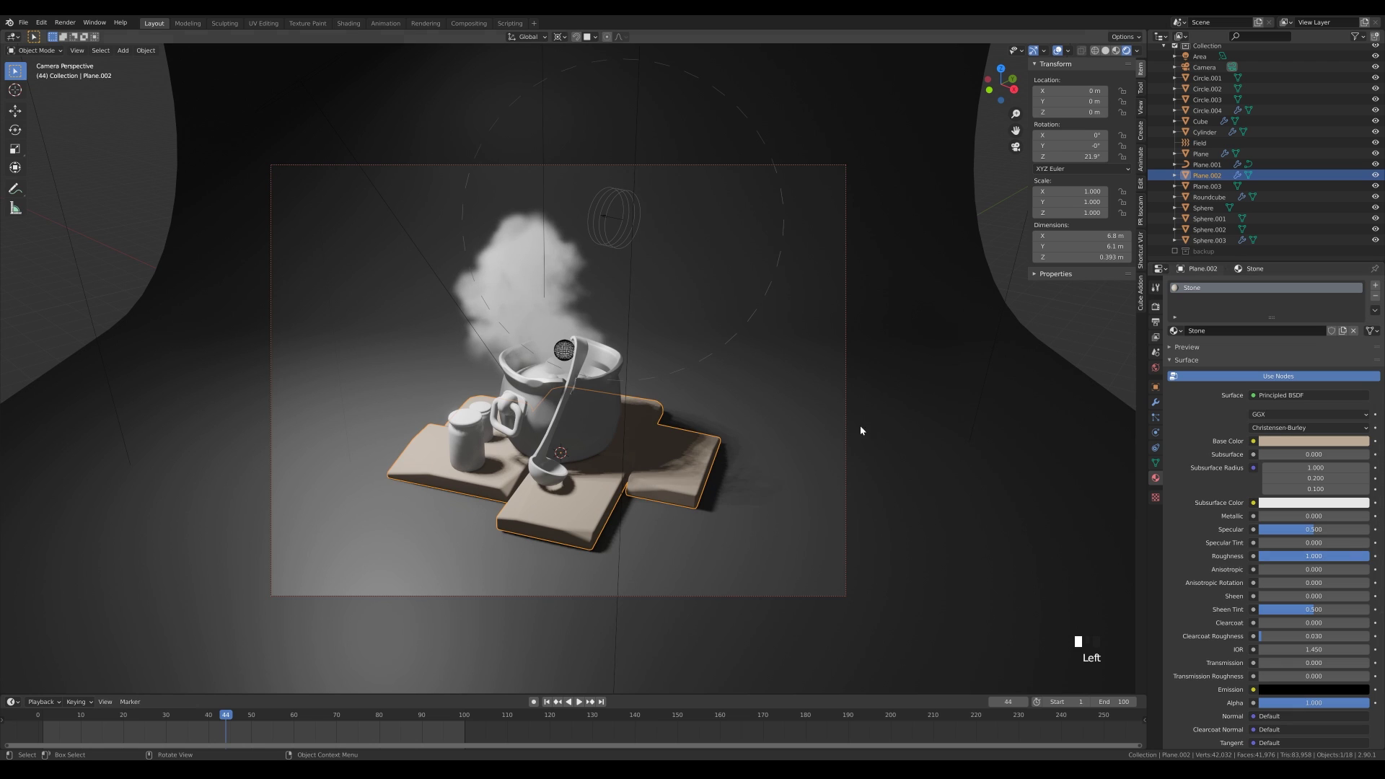
# Step: Create a material named Glass on the front jar's body and set its base color to black
pyautogui.click(468, 442)
pyautogui.click(1214, 331)
pyautogui.doubleClick(1212, 288)
pyautogui.write('Glass')
pyautogui.press('Return')
pyautogui.moveTo(1360, 350); pyautogui.dragTo(1360, 369)
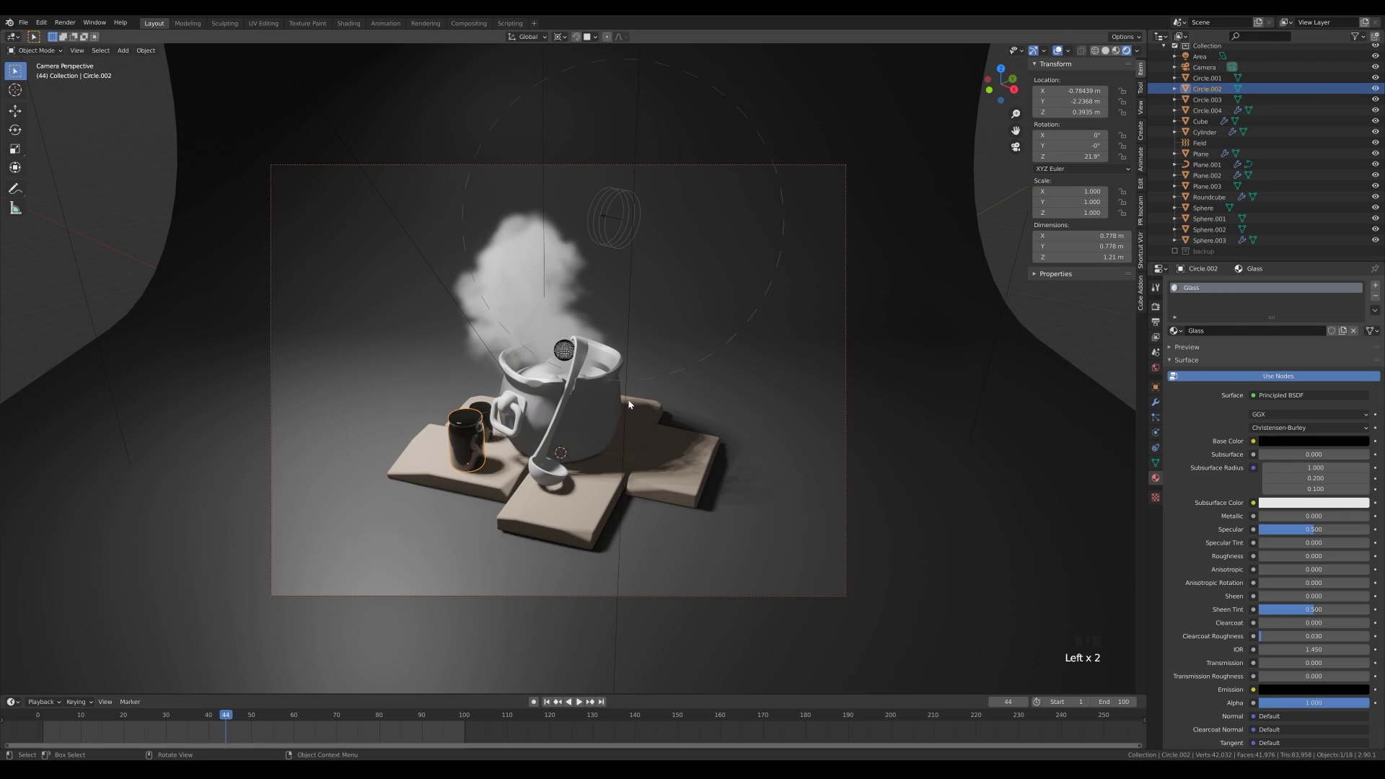
# Step: Select the front jar's lid faces in Edit Mode by repeatedly growing the selection from the top face
pyautogui.press('Tab')
pyautogui.click(466, 417)
pyautogui.press('ctrl+KP_Add')
pyautogui.press('ctrl+KP_Add')
pyautogui.press('ctrl+KP_Add')
pyautogui.press('ctrl+KP_Add')
pyautogui.press('ctrl+KP_Add')
pyautogui.press('ctrl+KP_Add')
pyautogui.press('KP_Decimal')
pyautogui.hotkey('ctrl', 'z')
pyautogui.scroll(-11, 616, 401)
pyautogui.keyDown('shift'); pyautogui.moveTo(649, 393); pyautogui.dragTo(689, 407, button='middle'); pyautogui.keyUp('shift')
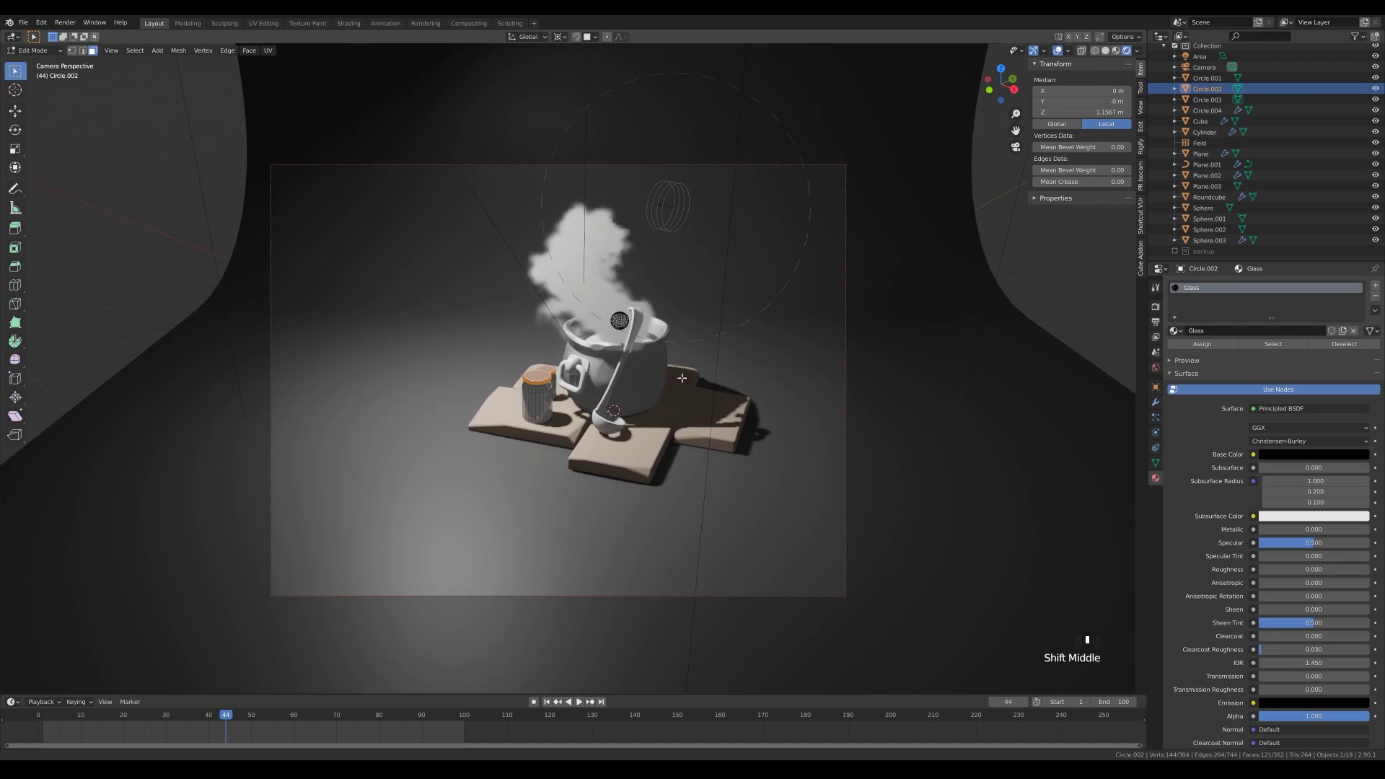
# Step: Extend the lid selection by one face ring and give it a second material named Wood, orange with Roughness 1.000
pyautogui.press('Tab')
pyautogui.press('q')
pyautogui.click(613, 440)
pyautogui.press('Tab')
pyautogui.press('KP_Decimal')
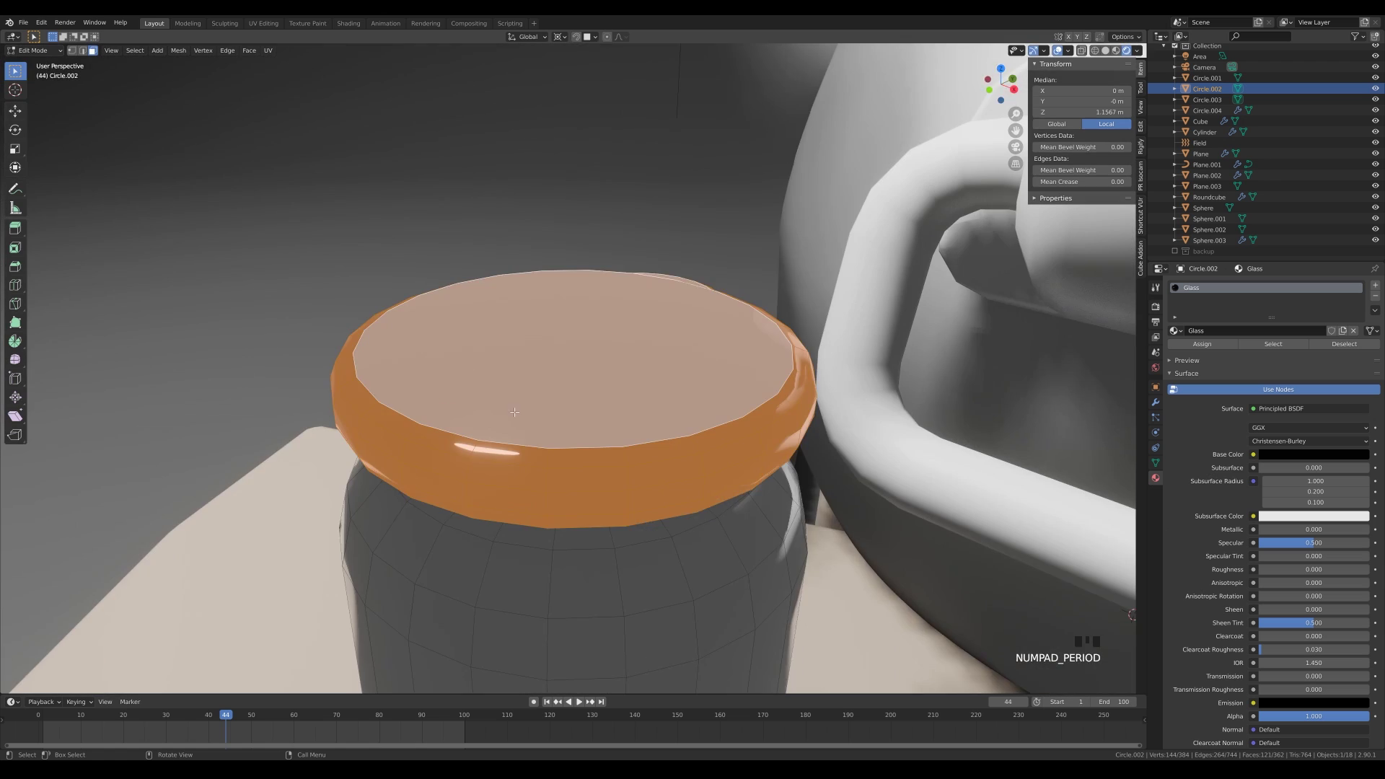
pyautogui.moveTo(658, 462); pyautogui.dragTo(664, 380, button='middle')
pyautogui.press('ctrl+KP_Add')
pyautogui.click(1374, 285)
pyautogui.click(1214, 352)
pyautogui.doubleClick(1202, 300)
pyautogui.write('Wood')
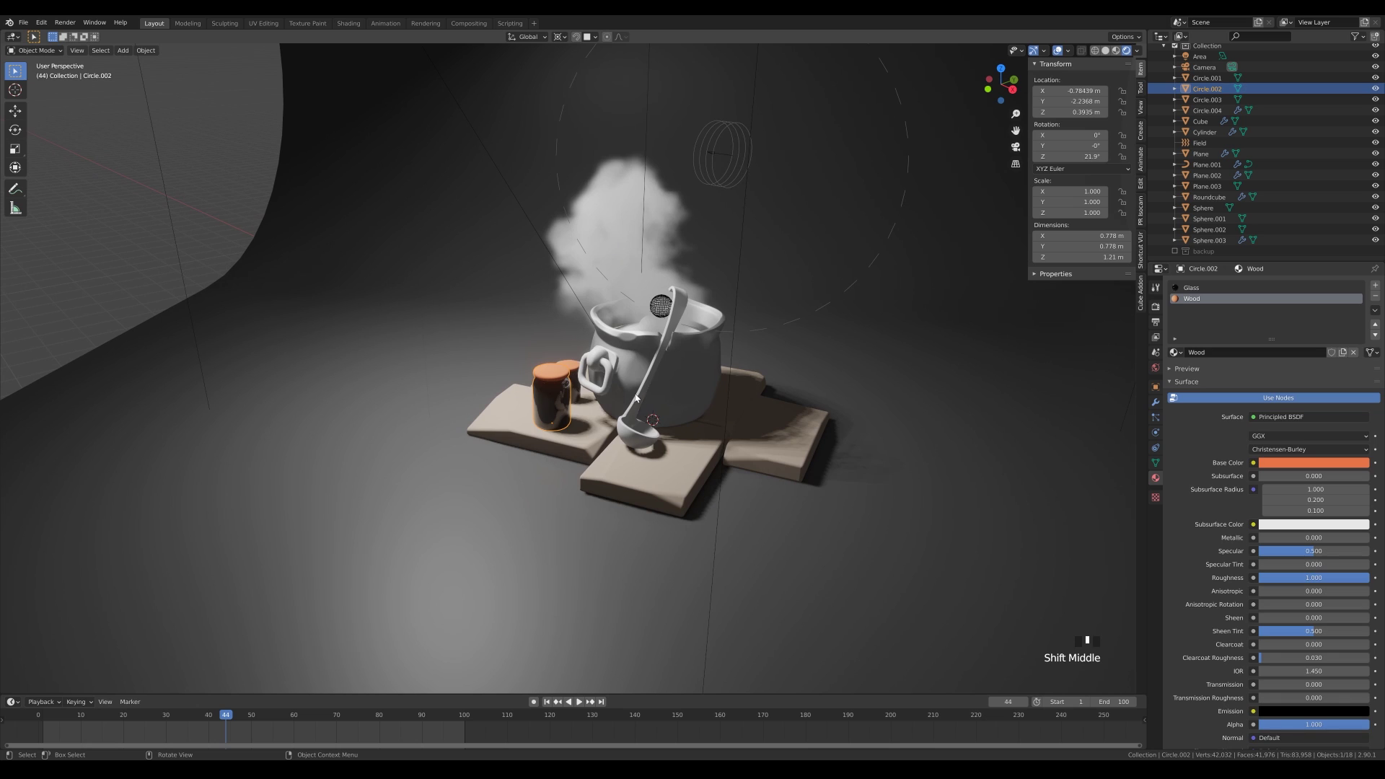
# Step: Give the cauldron's metal material a dark coppery brown base color, with Metallic 1.000 and Roughness 0.675
pyautogui.click(1312, 441)
pyautogui.moveTo(1308, 338); pyautogui.dragTo(1316, 341)
pyautogui.moveTo(1360, 292); pyautogui.dragTo(1360, 326)
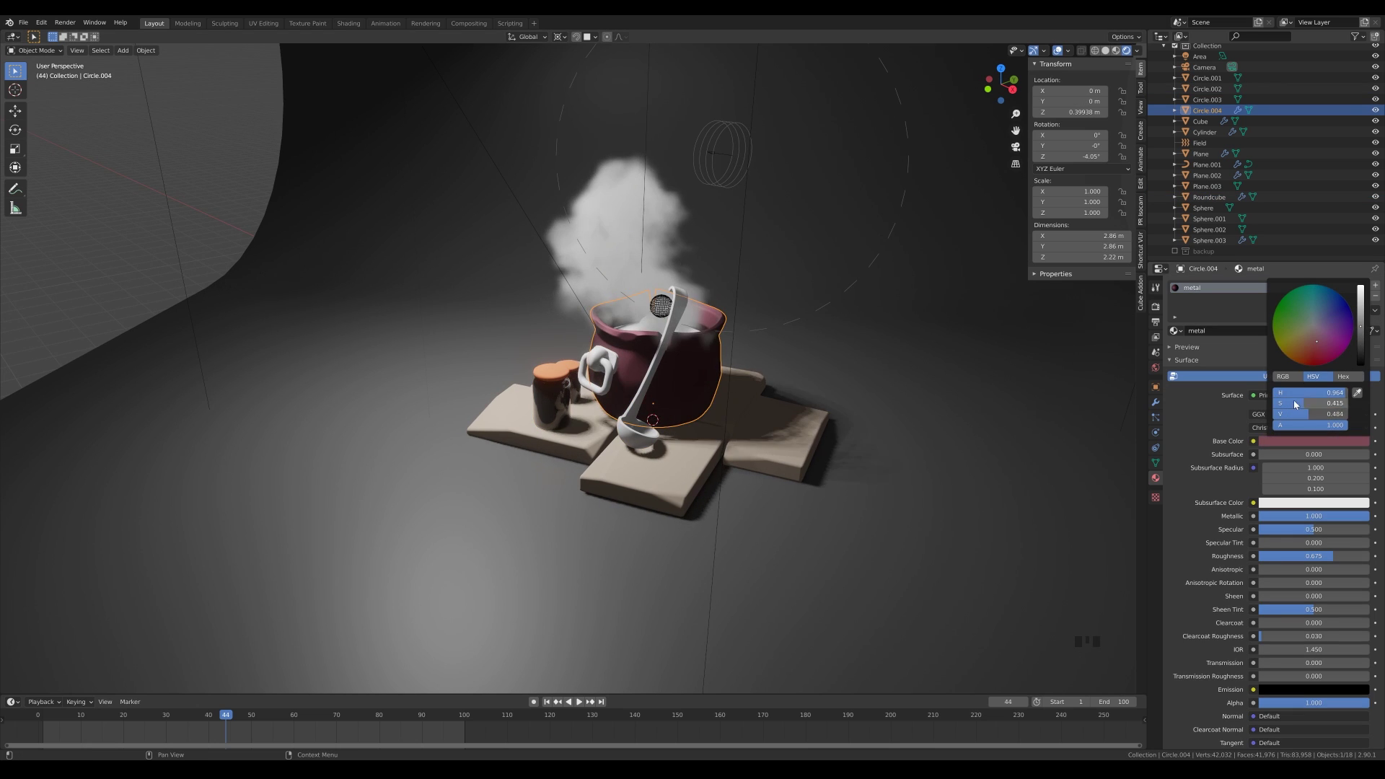
# Step: Assign a separate copy of the metal material to the ladle and lighten its base color to pale copper pink
pyautogui.click(649, 372)
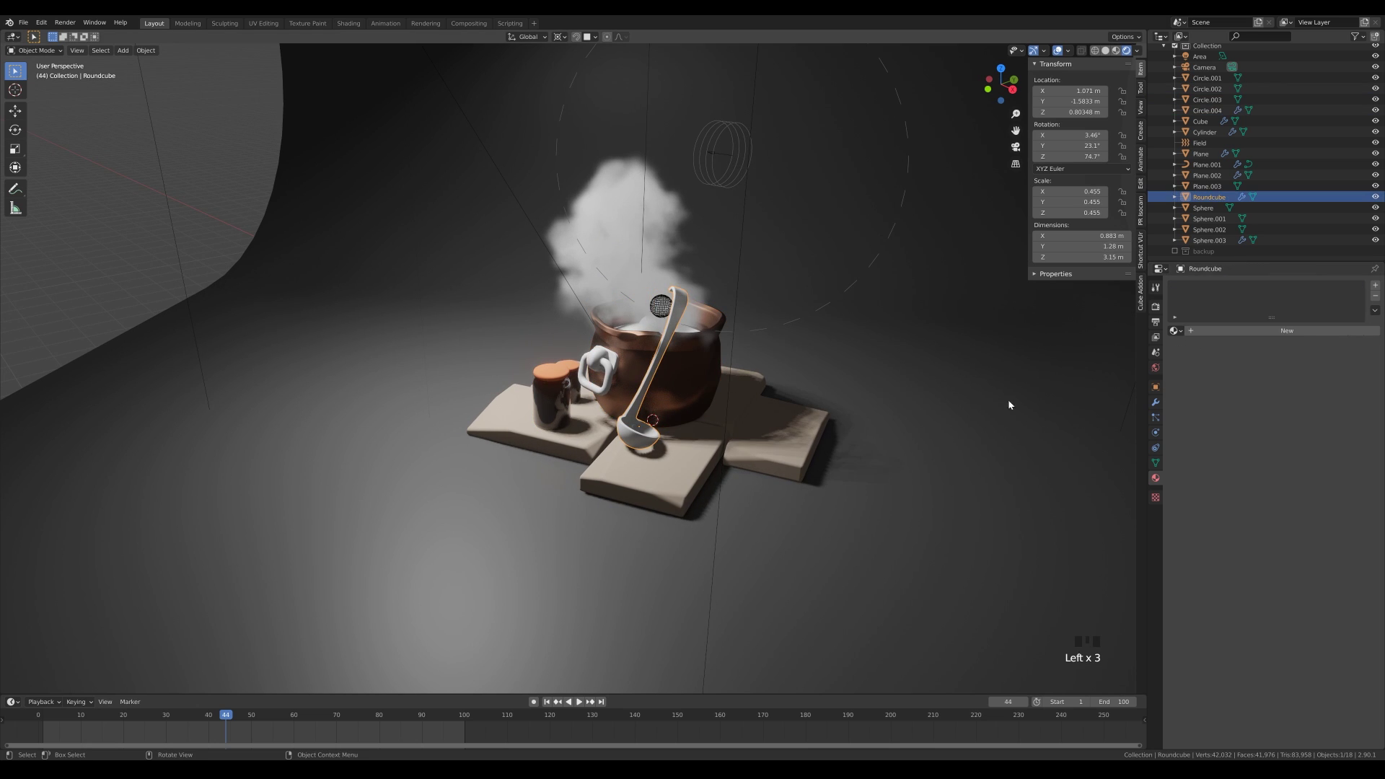
pyautogui.click(1176, 330)
pyautogui.click(1206, 382)
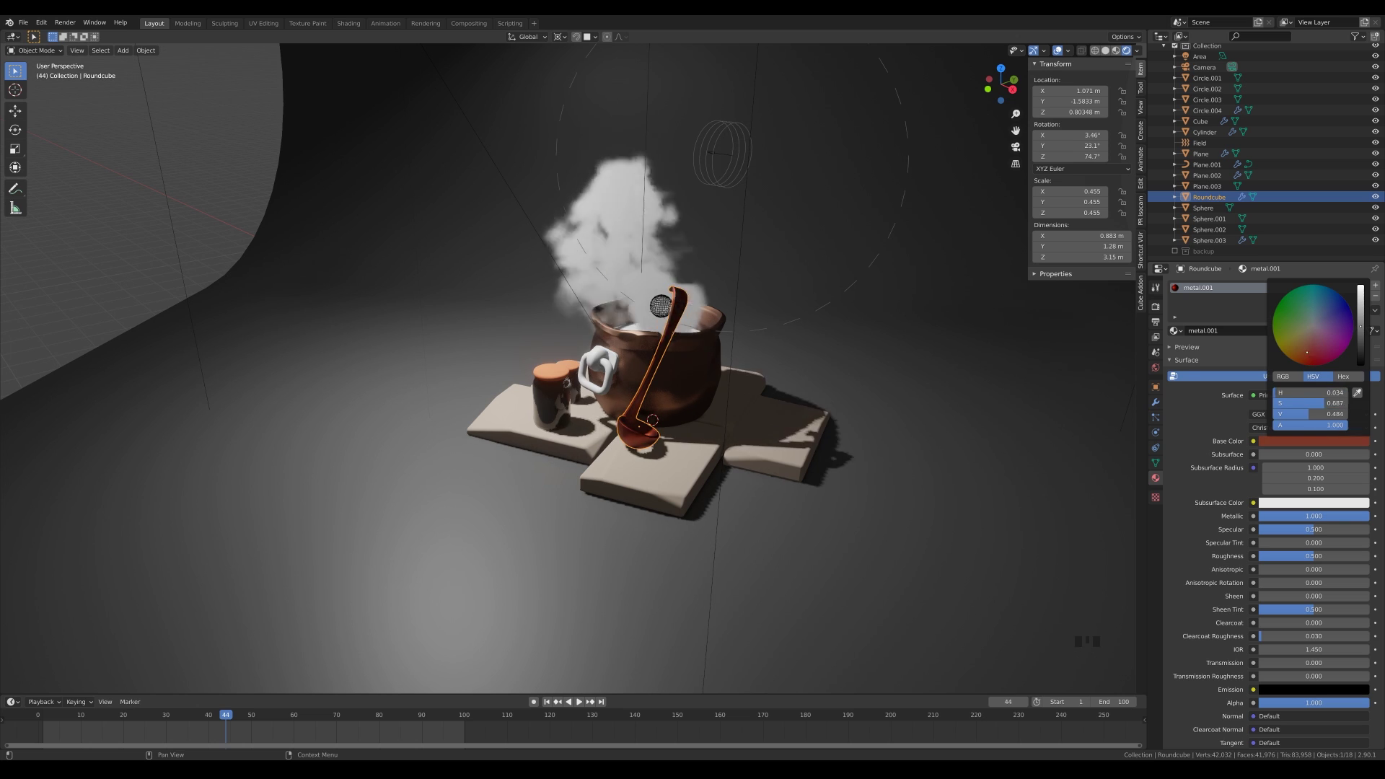
pyautogui.moveTo(1360, 339); pyautogui.dragTo(1360, 286)
pyautogui.keyDown('shift'); pyautogui.moveTo(649, 389); pyautogui.dragTo(623, 401, button='middle'); pyautogui.keyUp('shift')
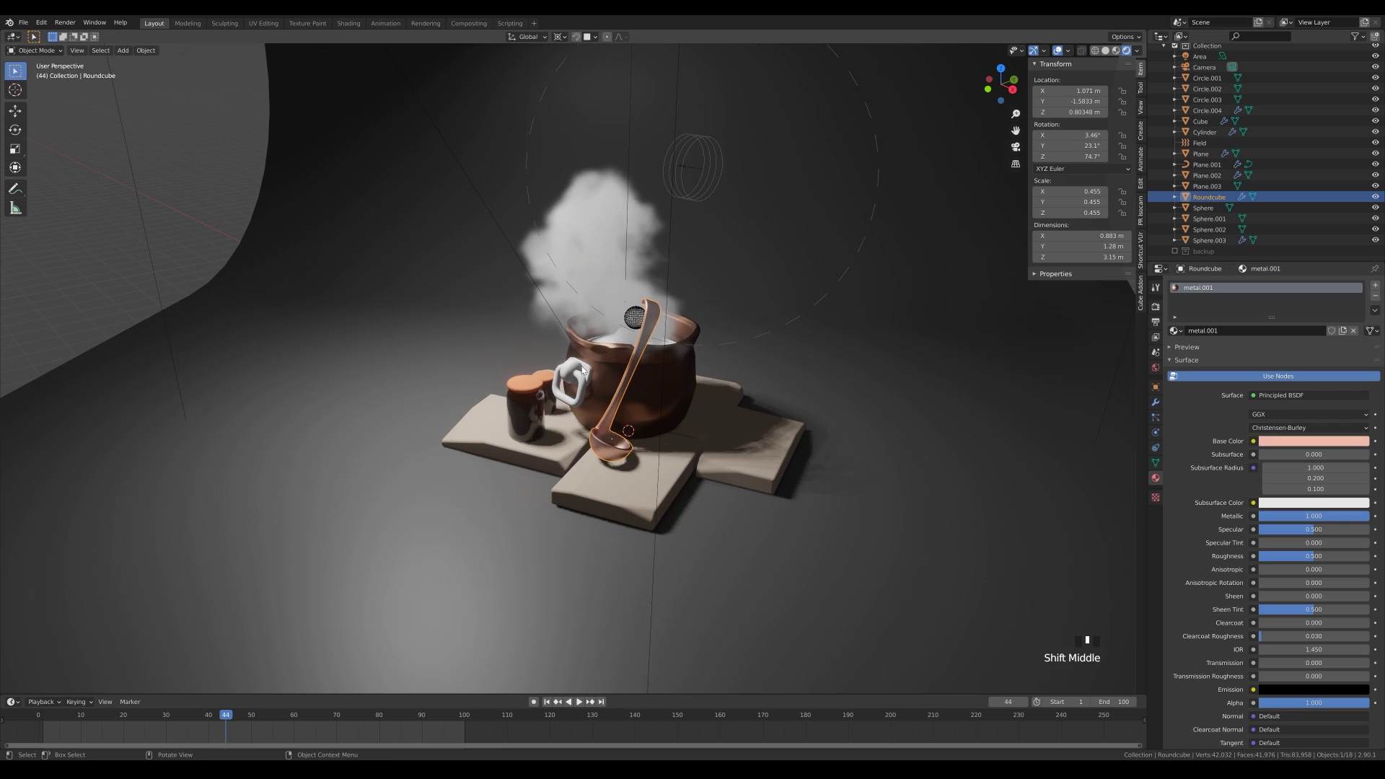
# Step: Assign the existing metal material to the parts of the cauldron's side handle
pyautogui.click(572, 394)
pyautogui.click(1176, 330)
pyautogui.click(1202, 378)
pyautogui.click(575, 370)
pyautogui.click(1176, 330)
pyautogui.click(1202, 378)
pyautogui.click(583, 374)
pyautogui.click(1175, 330)
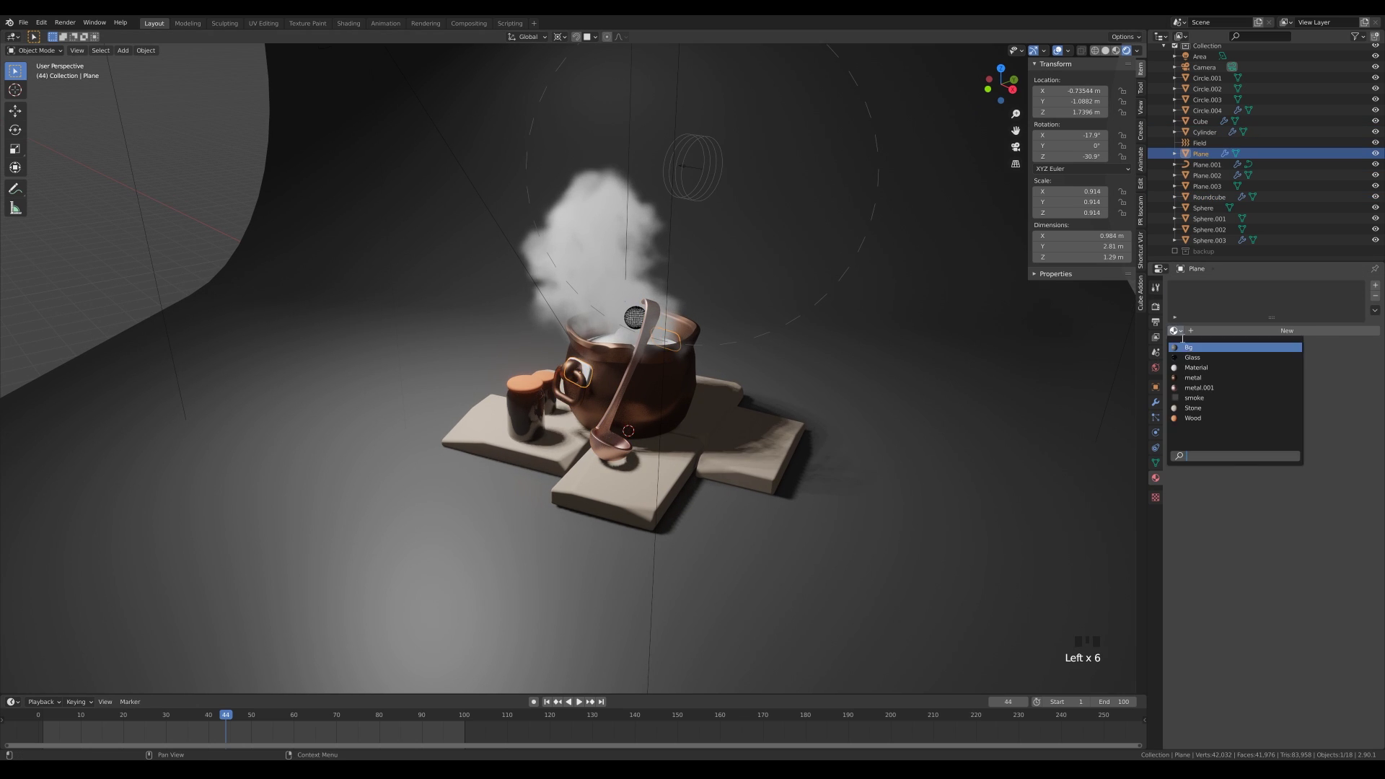
pyautogui.click(1202, 378)
# Step: Save the file and create a material named Green with a bright green base color on the liquid disk in the cauldron
pyautogui.press('KP_0')
pyautogui.click(555, 365)
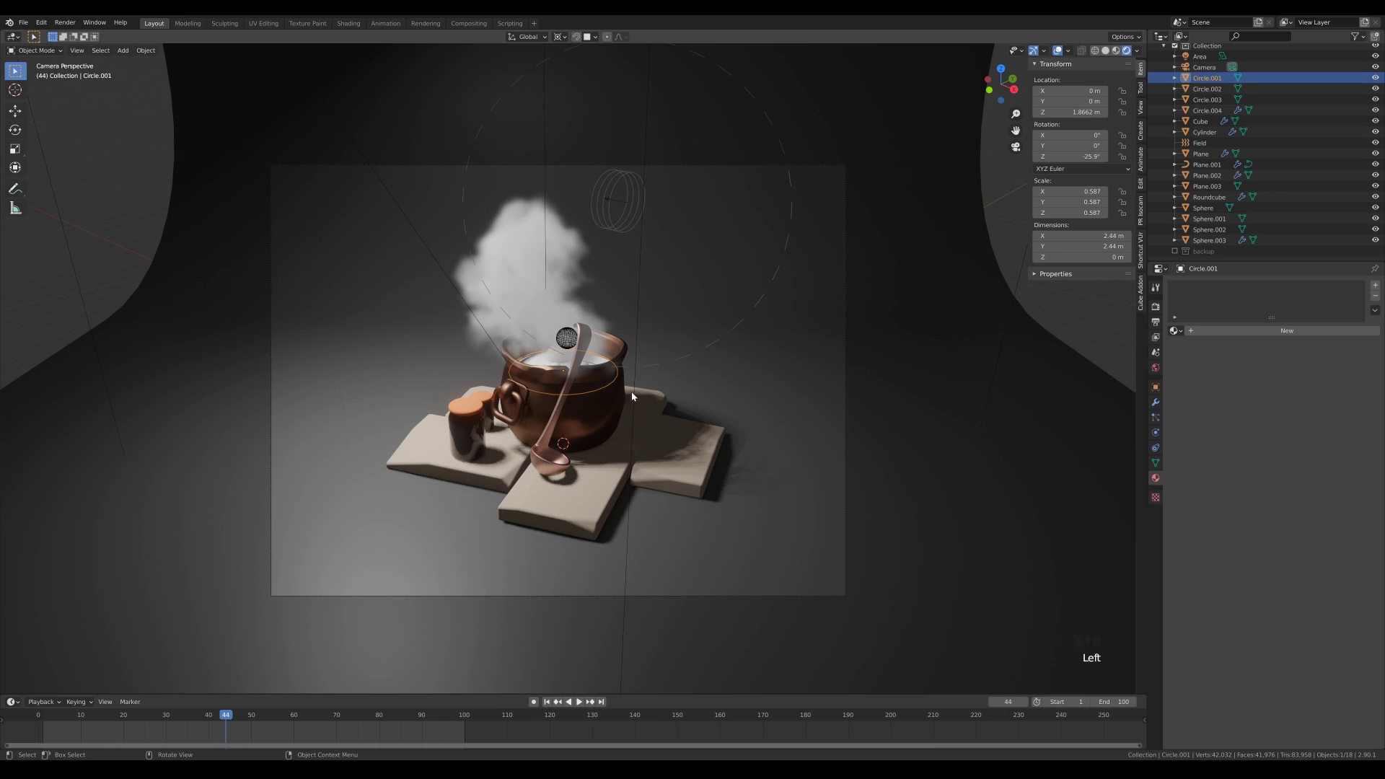
pyautogui.scroll(2, 665, 339)
pyautogui.moveTo(665, 339); pyautogui.dragTo(721, 360, button='middle')
pyautogui.scroll(-3, 999, 331)
pyautogui.hotkey('ctrl', 's')
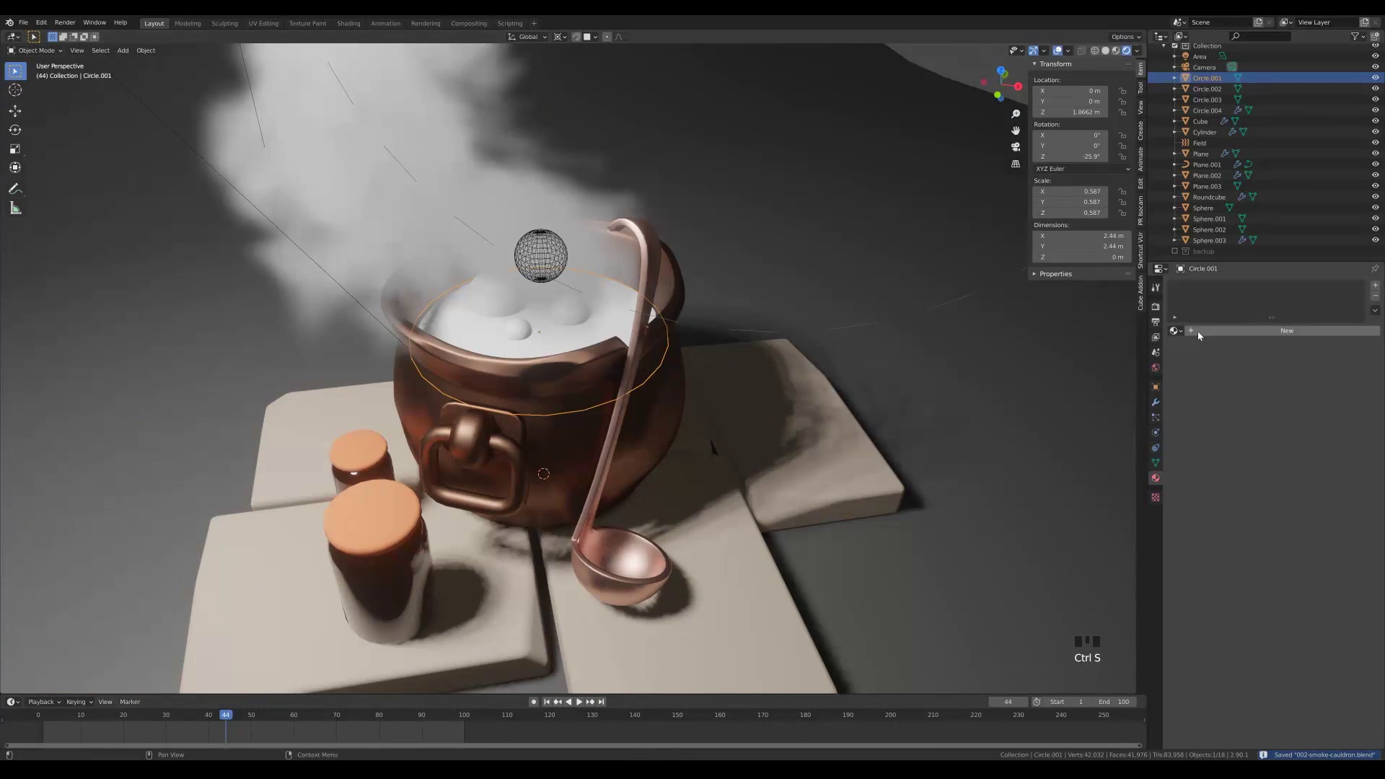
pyautogui.click(1199, 331)
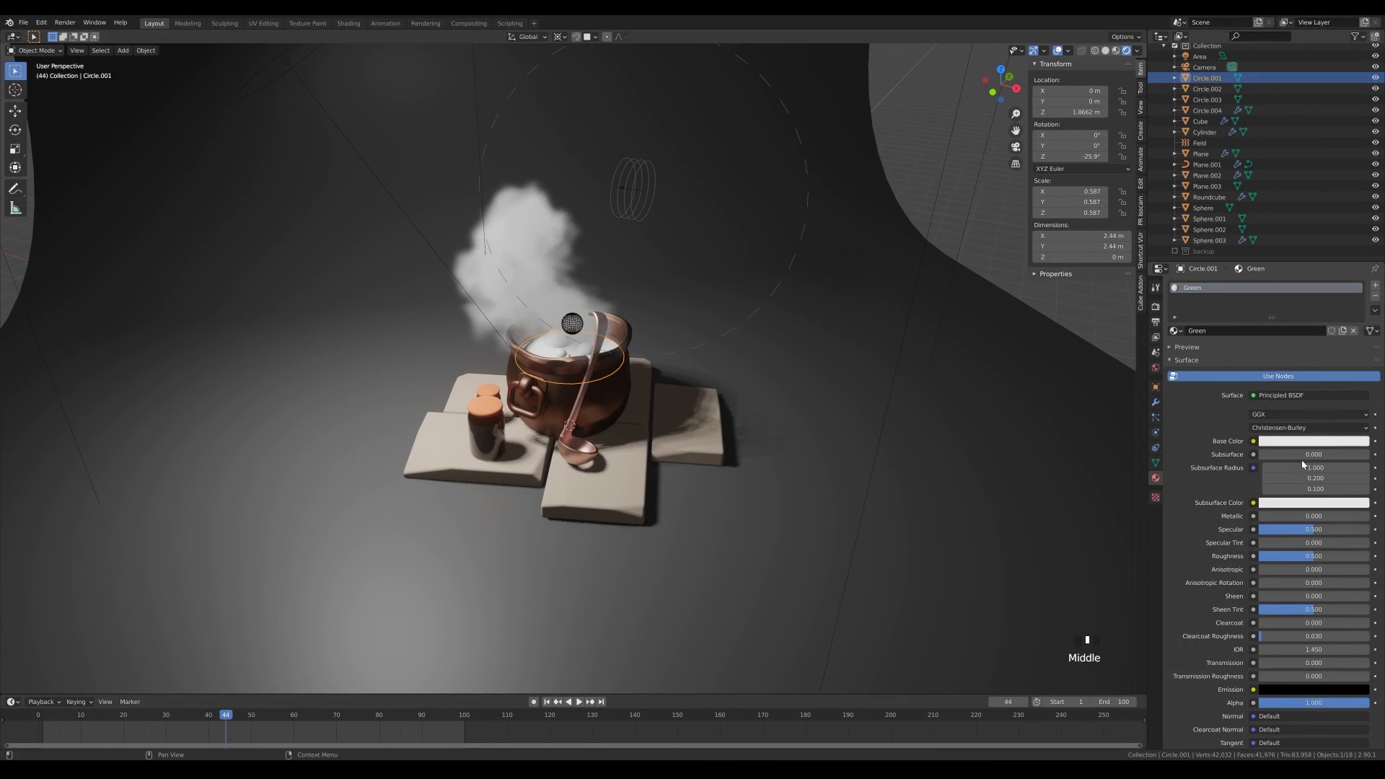
pyautogui.click(1302, 441)
pyautogui.moveTo(1291, 326); pyautogui.dragTo(1272, 327)
# Step: Assign the existing Green material to the bubbles on the cauldron's liquid
pyautogui.scroll(6, 660, 346)
pyautogui.moveTo(660, 347); pyautogui.dragTo(671, 360, button='middle')
pyautogui.click(535, 290)
pyautogui.click(1176, 330)
pyautogui.click(1197, 375)
pyautogui.moveTo(758, 306); pyautogui.dragTo(696, 320, button='middle')
pyautogui.scroll(-5, 734, 314)
pyautogui.scroll(-3, 680, 321)
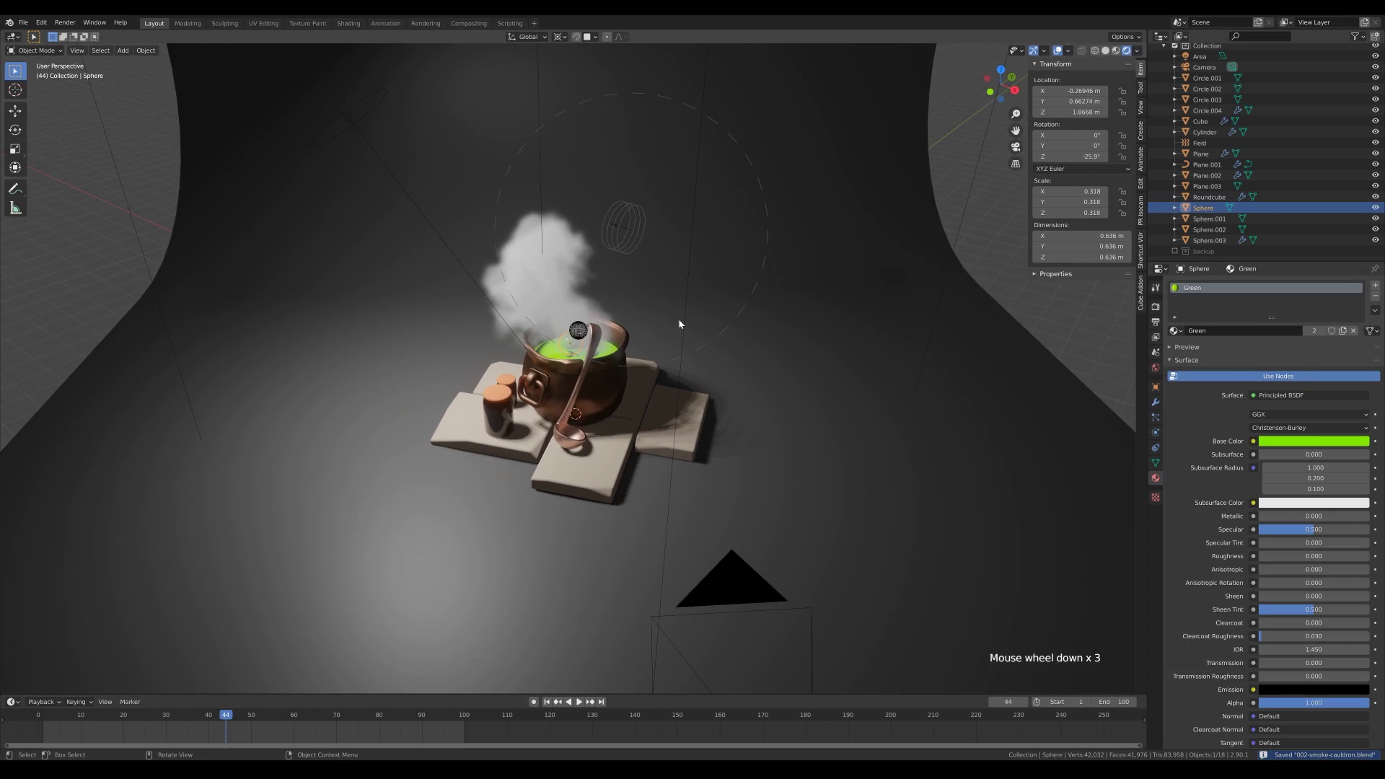
# Step: Rotate the area light by about -10° around global Z and about -12° around its local X
pyautogui.press('KP_0')
pyautogui.scroll(-4, 656, 302)
pyautogui.click(484, 320)
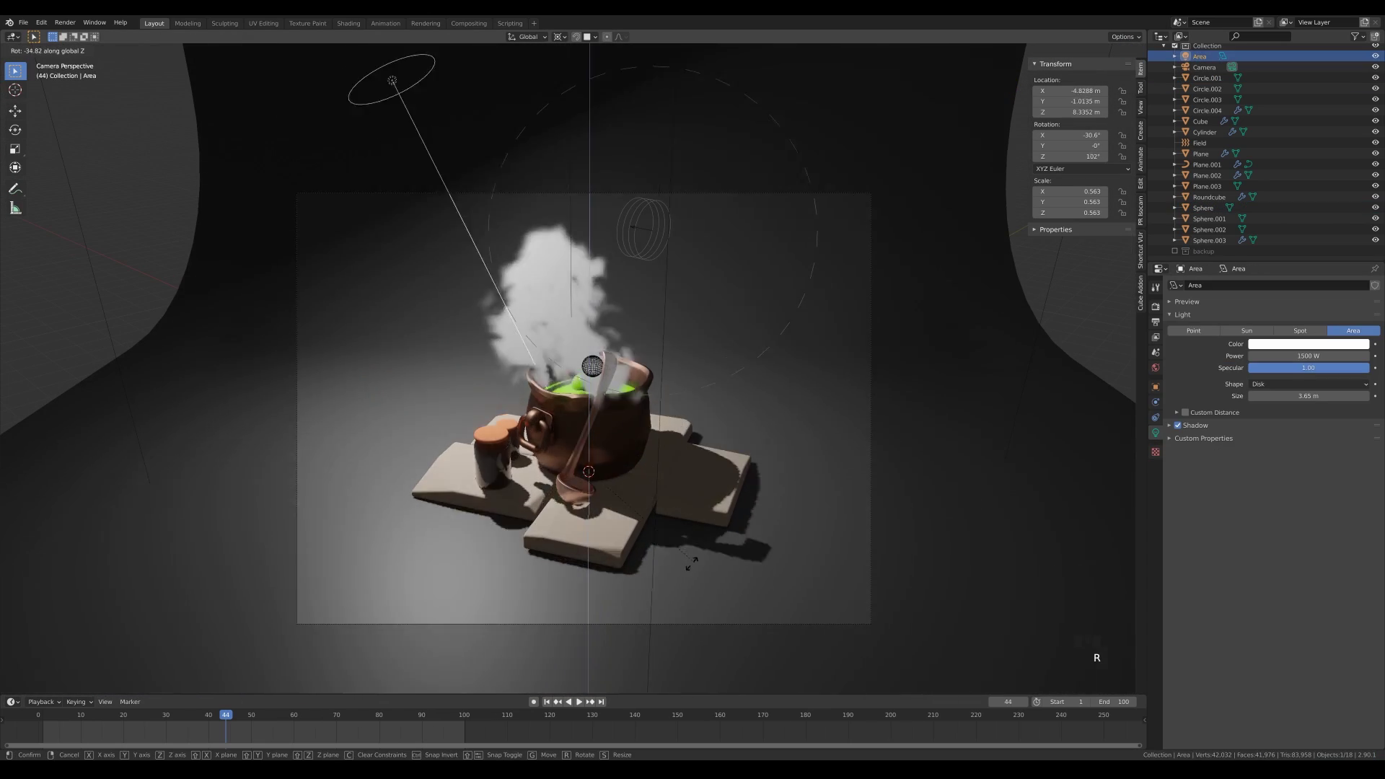
pyautogui.click(841, 544)
pyautogui.press('r')
pyautogui.press('x')
pyautogui.press('x')
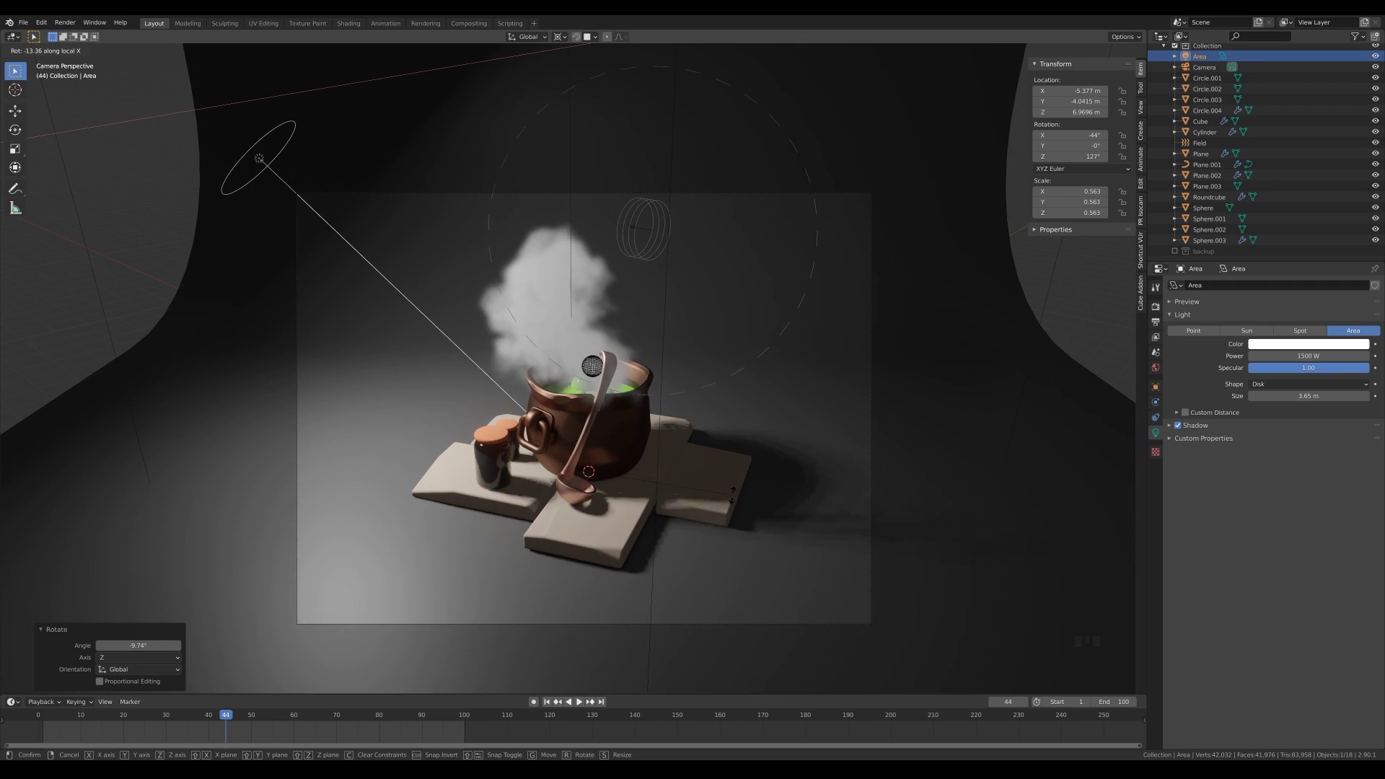
pyautogui.press('g')
pyautogui.press('z')
pyautogui.rightClick(752, 497)
# Step: Shift the area light slightly along its local Z axis and set its power to 500 W
pyautogui.press('g')
pyautogui.press('z')
pyautogui.press('z')
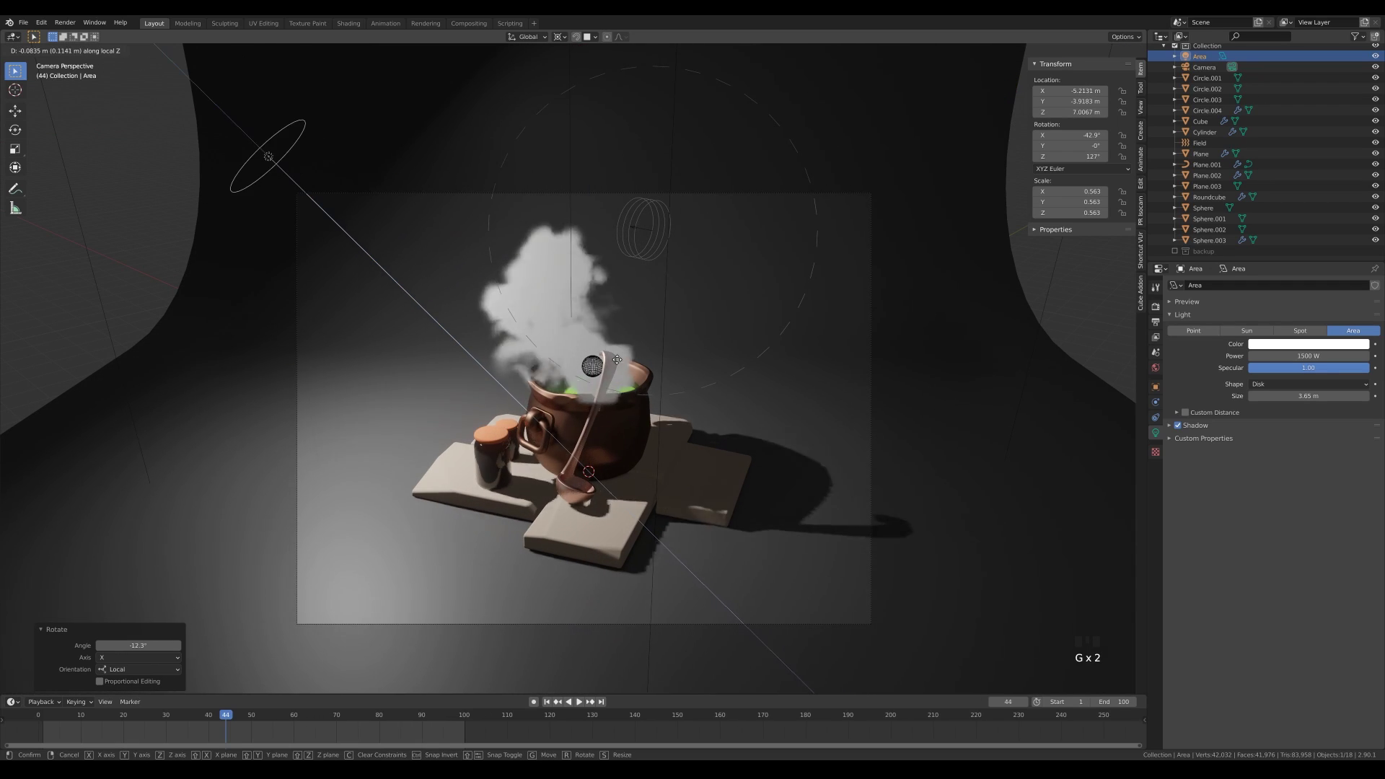
pyautogui.click(638, 357)
pyautogui.doubleClick(1315, 355)
pyautogui.write('500')
pyautogui.press('Return')
# Step: Duplicate the area light in place and rotate the copy by about -97° around global Z to shine from behind
pyautogui.hotkey('shift', 'd')
pyautogui.rightClick(789, 367)
pyautogui.press('r')
pyautogui.press('z')
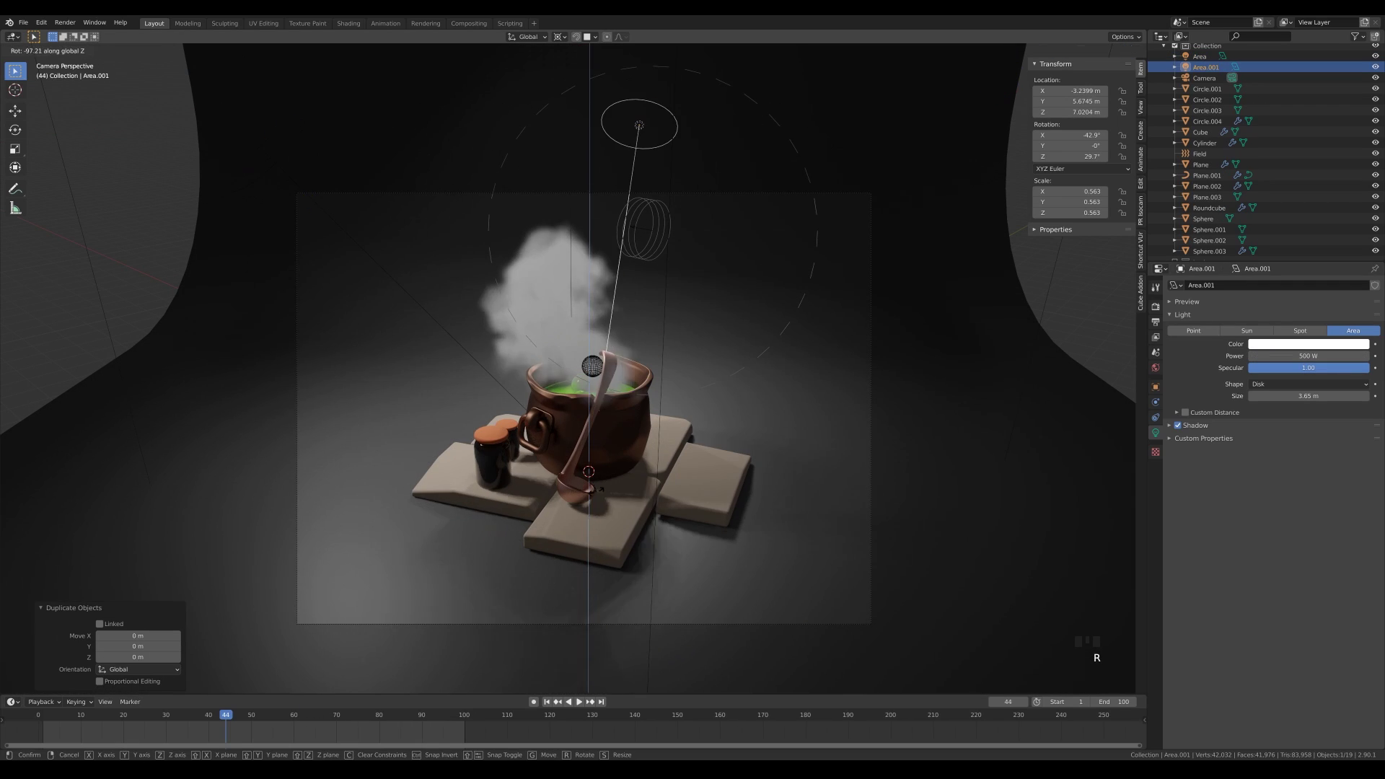
pyautogui.click(1097, 655)
# Step: Give the duplicated area light a light blue color and set its power to 1500 W
pyautogui.moveTo(1306, 253); pyautogui.dragTo(1321, 212)
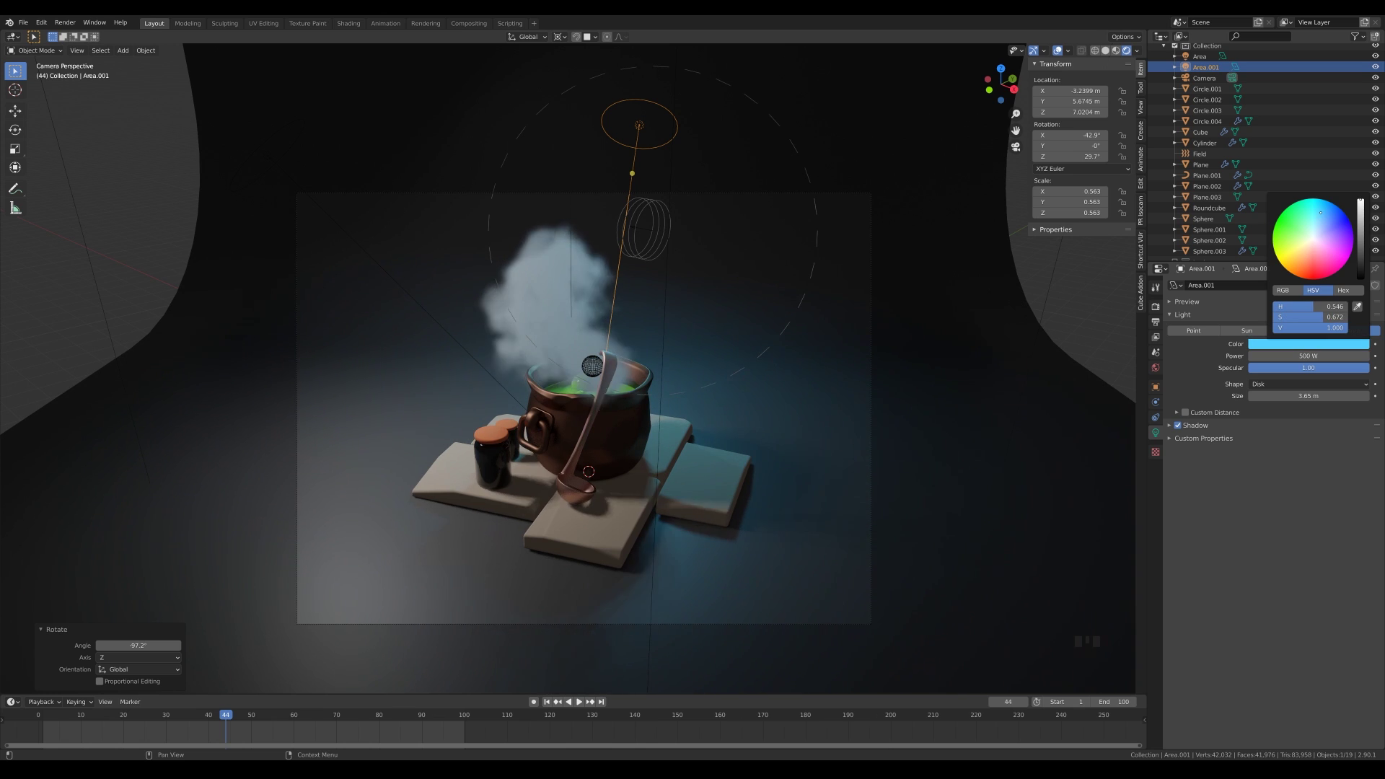
pyautogui.click(1331, 355)
pyautogui.write('1500')
pyautogui.press('Return')
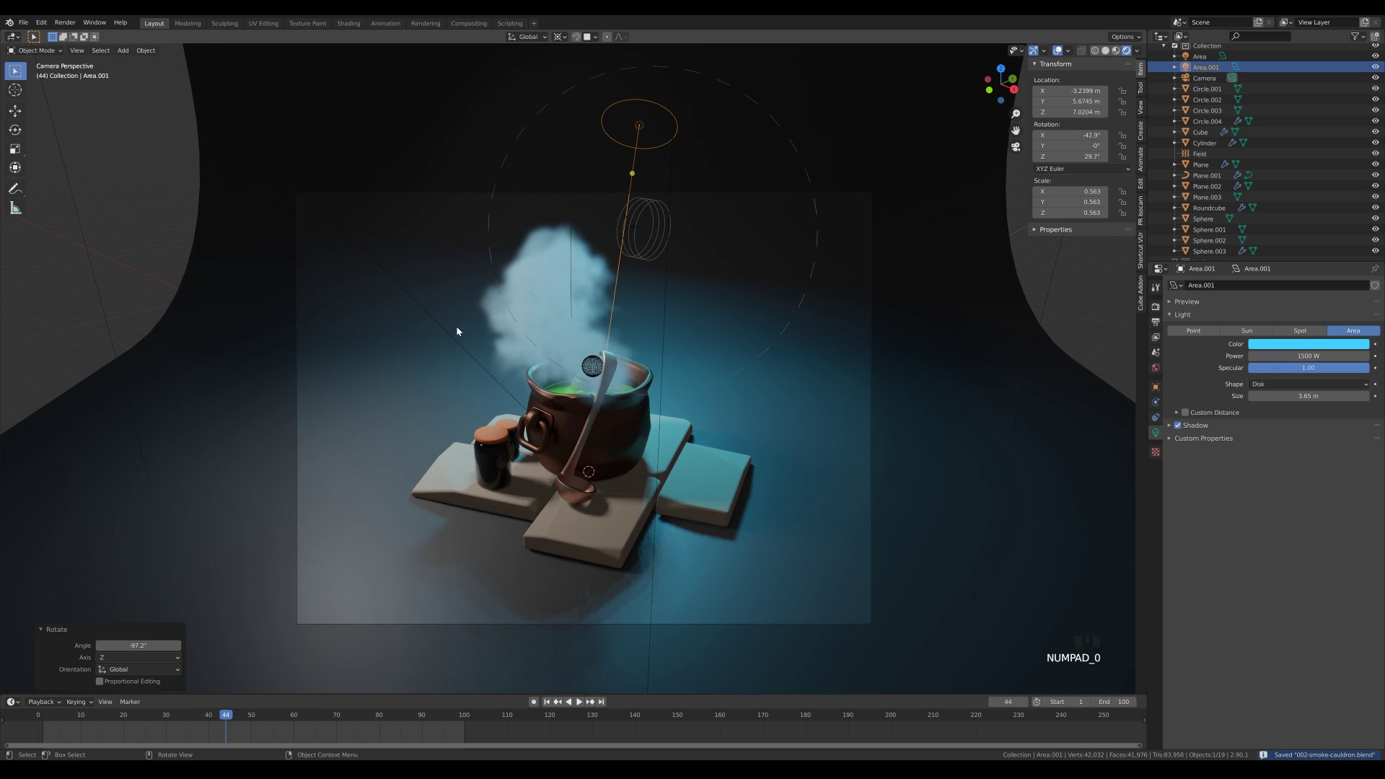
# Step: Duplicate the original area light, rotate the copy 187° around global Z and tilt it about -38° around local X
pyautogui.click(455, 337)
pyautogui.hotkey('shift', 'd')
pyautogui.rightClick(454, 337)
pyautogui.press('r')
pyautogui.press('z')
pyautogui.click(879, 671)
pyautogui.press('r')
pyautogui.press('x')
pyautogui.press('x')
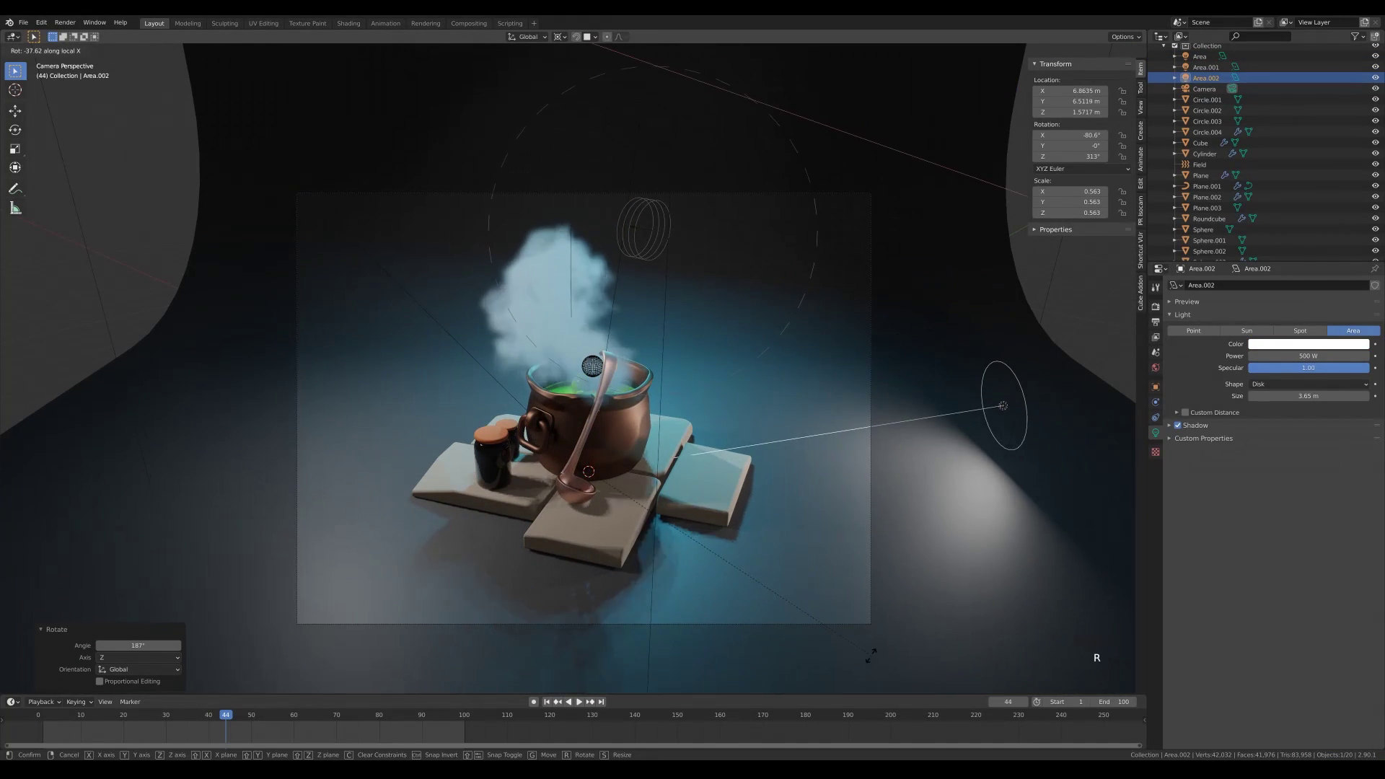
# Step: Enlarge the third area light's disk to about 13.5 m, raise it and move it about -0.95 m along its local Z
pyautogui.moveTo(1007, 362); pyautogui.dragTo(1015, 241)
pyautogui.press('g')
pyautogui.press('z')
pyautogui.click(1038, 440)
pyautogui.press('g')
pyautogui.press('z')
pyautogui.press('z')
pyautogui.click(1013, 463)
# Step: Rotate the large area light further around global Z and adjust its distance along its local Z axis
pyautogui.press('r')
pyautogui.press('z')
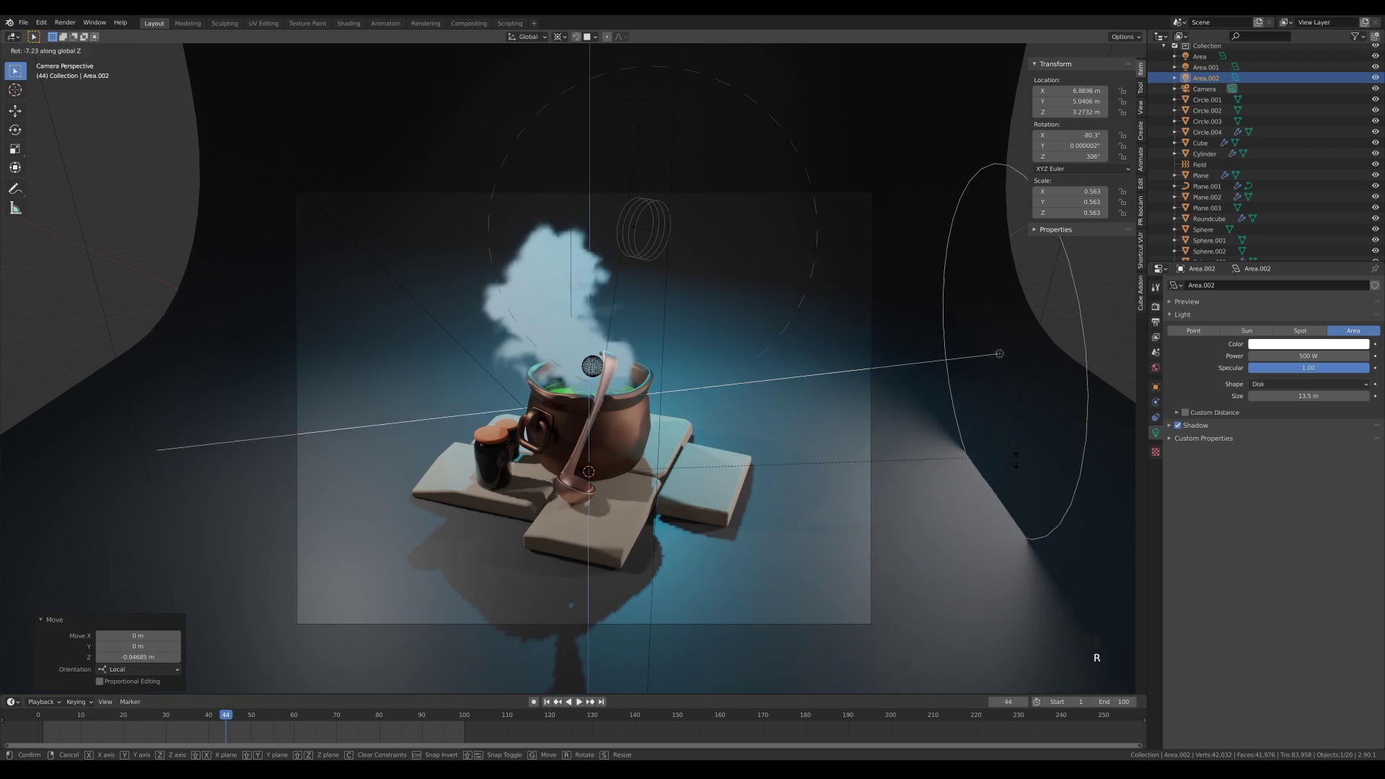
pyautogui.click(945, 408)
pyautogui.press('g')
pyautogui.press('z')
pyautogui.press('z')
pyautogui.click(956, 406)
# Step: Tint the large area light orange and the original area light a saturated cyan
pyautogui.click(1324, 344)
pyautogui.moveTo(1307, 251); pyautogui.dragTo(1327, 201)
pyautogui.click(345, 247)
pyautogui.click(1316, 344)
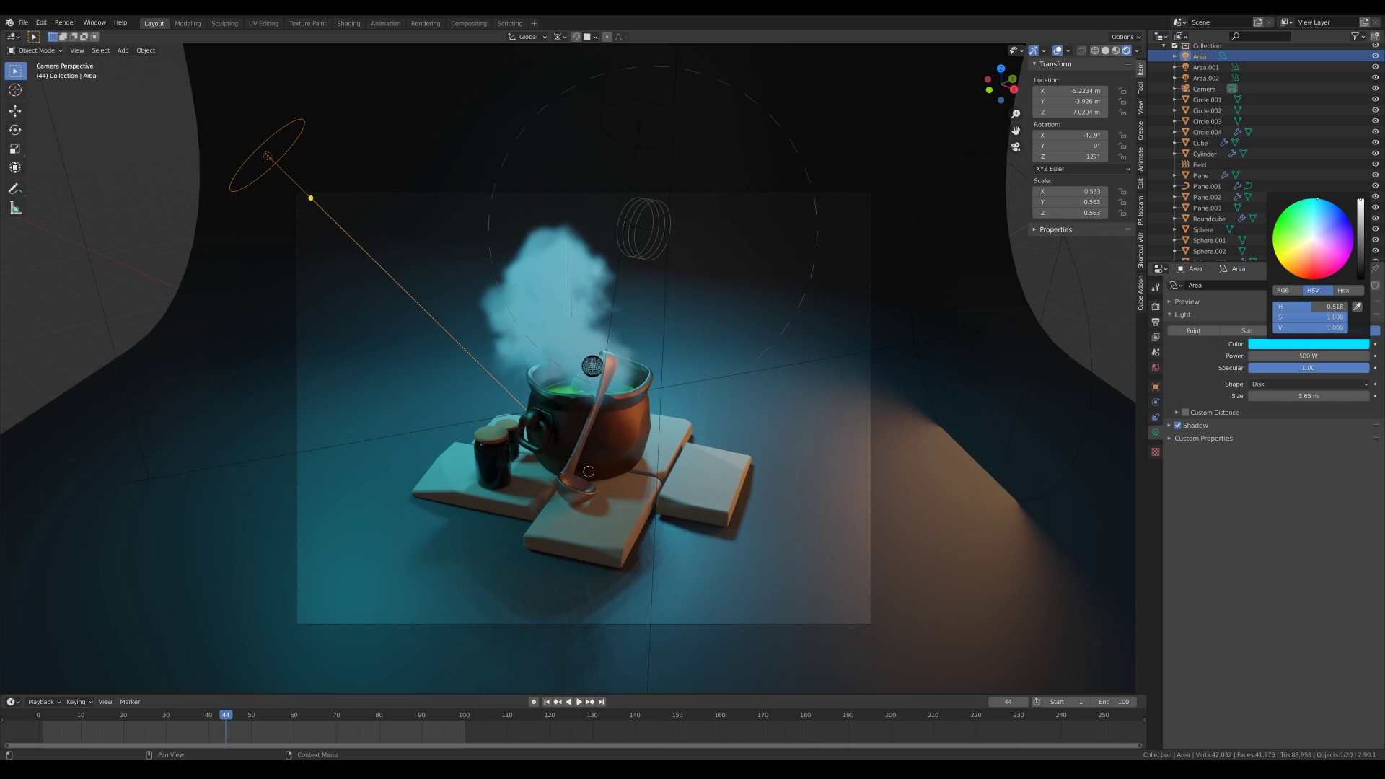
# Step: Place the 3D cursor on the cauldron's opening and add a point light there
pyautogui.keyDown('shift'); pyautogui.rightClick(629, 382); pyautogui.keyUp('shift')
pyautogui.moveTo(750, 346); pyautogui.dragTo(782, 354, button='middle')
pyautogui.hotkey('shift', 'a')
pyautogui.moveTo(797, 461)
pyautogui.click(860, 460)
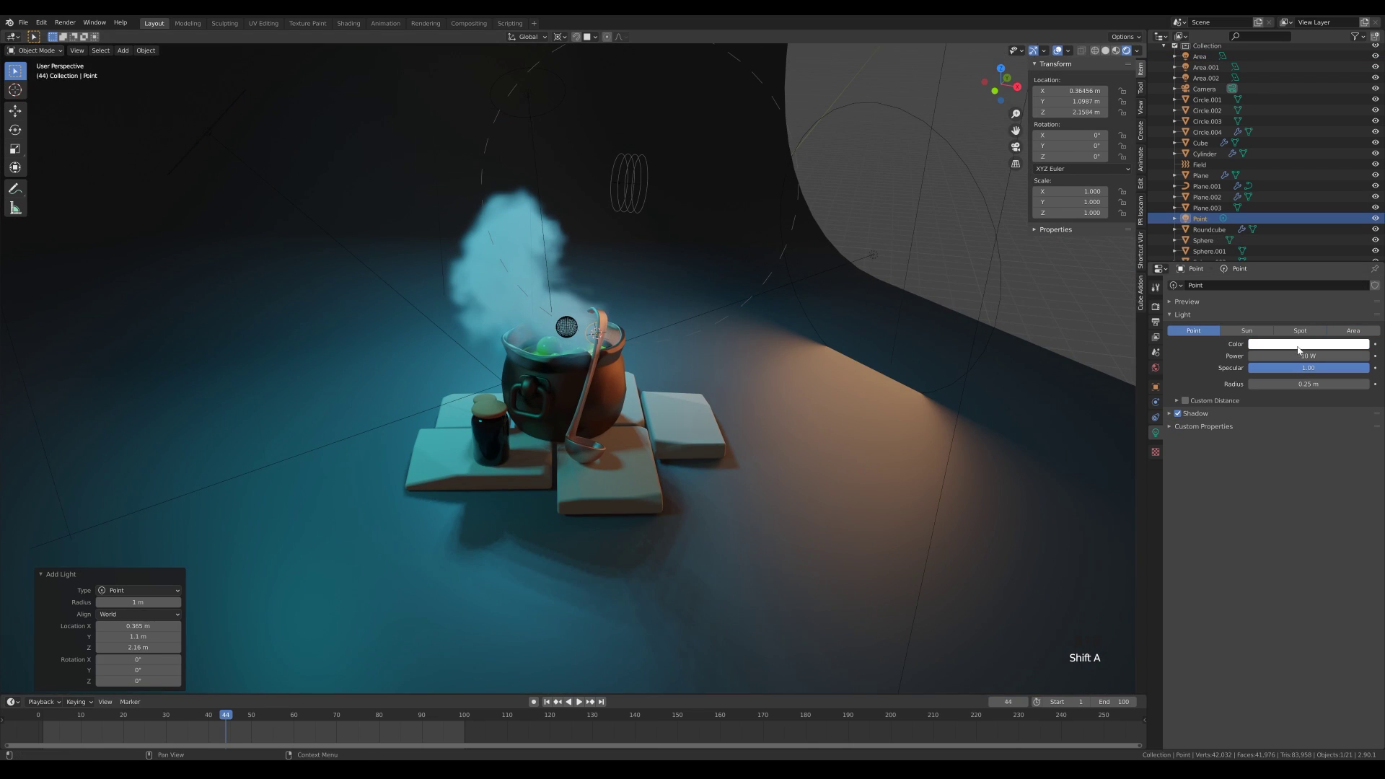
# Step: Give the point light a bright spring green color and set its power to 150 W
pyautogui.click(1298, 345)
pyautogui.moveTo(1292, 216); pyautogui.dragTo(1287, 208)
pyautogui.doubleClick(1322, 355)
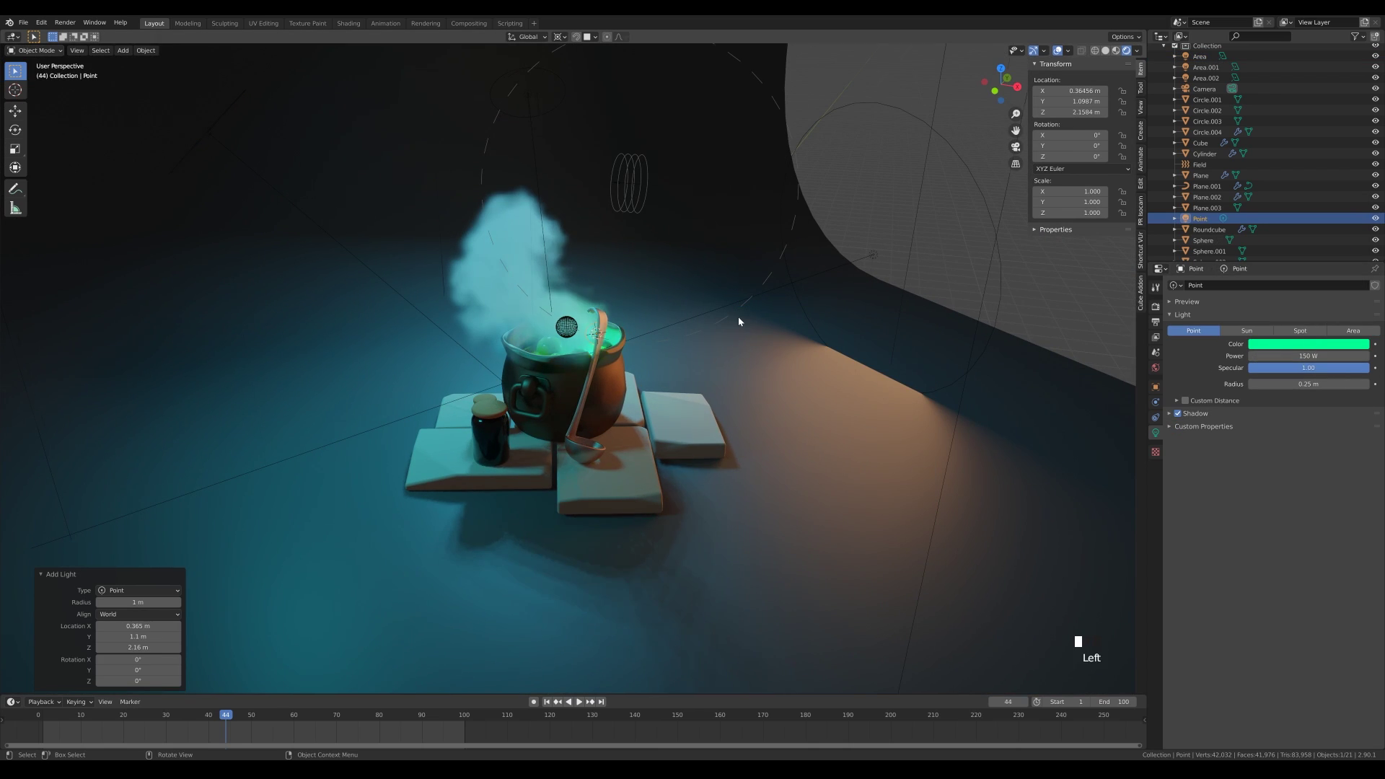
# Step: Move the point light over the cauldron's liquid using the top view and set its power to 500 W
pyautogui.moveTo(739, 318); pyautogui.dragTo(687, 342, button='middle')
pyautogui.press('KP_7')
pyautogui.press('g')
pyautogui.click(663, 352)
pyautogui.scroll(-7, 663, 352)
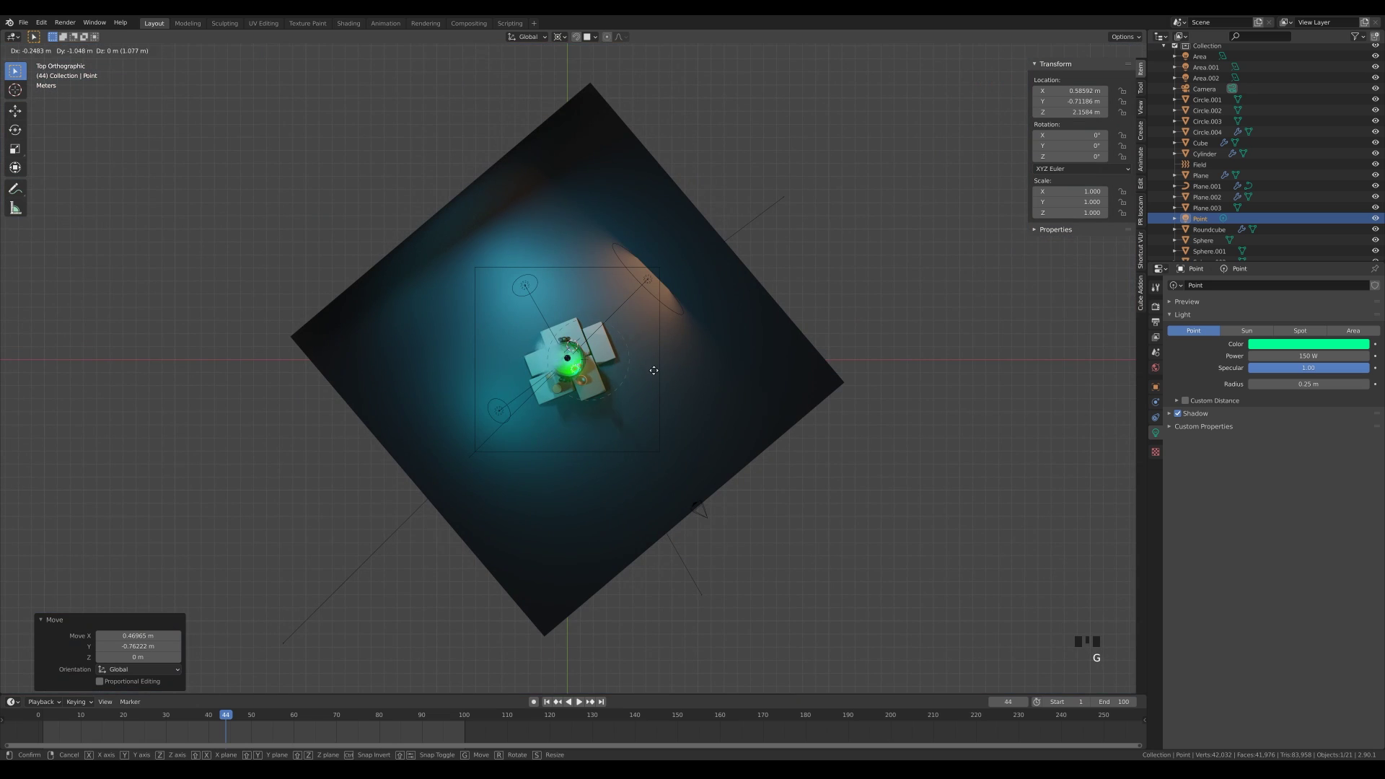
pyautogui.click(653, 370)
pyautogui.press('KP_0')
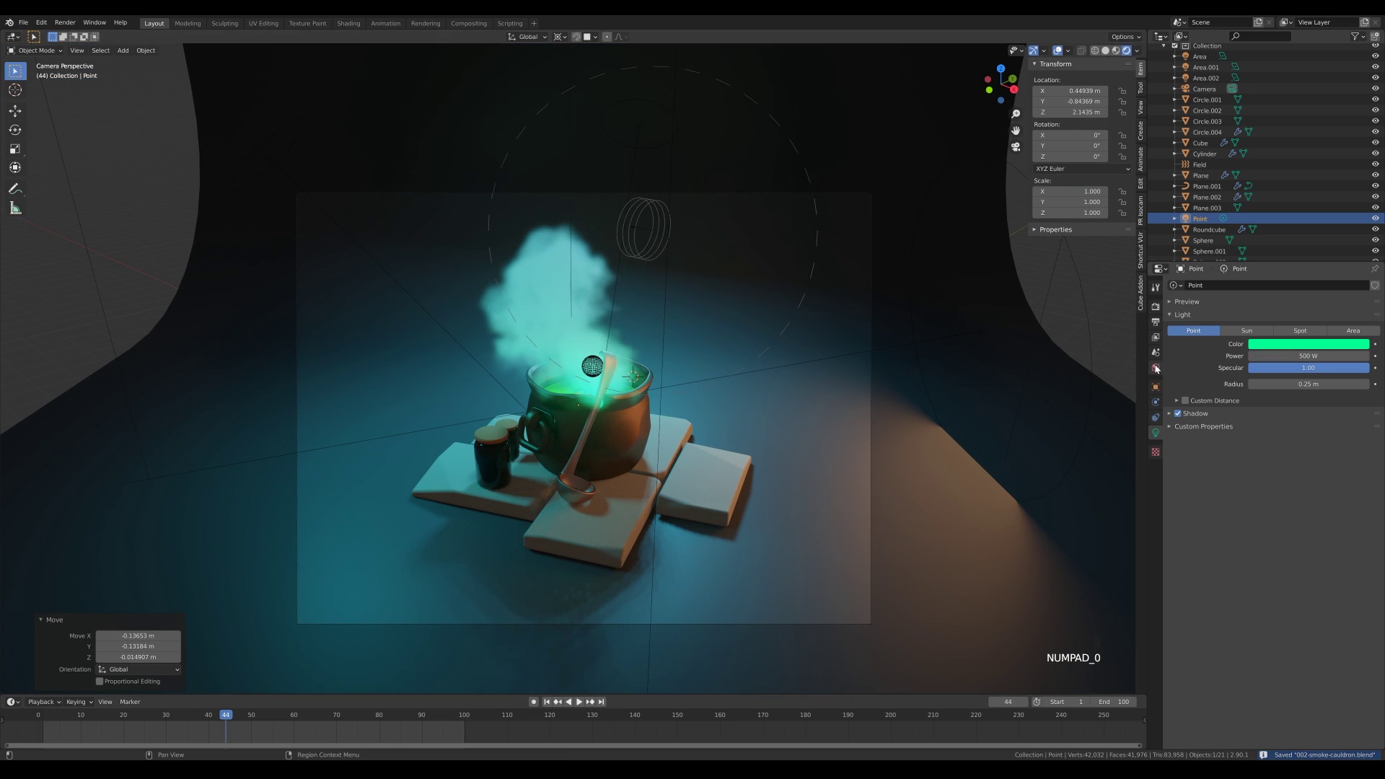
# Step: Set the world background color to a dark blue-violet
pyautogui.click(1156, 368)
pyautogui.click(1316, 356)
pyautogui.click(1337, 232)
# Step: Limit the viewport render to a region around the camera frame and switch the render engine to Cycles
pyautogui.hotkey('ctrl', 'b')
pyautogui.moveTo(282, 180); pyautogui.dragTo(887, 638)
pyautogui.scroll(-3, 879, 336)
pyautogui.press('z')
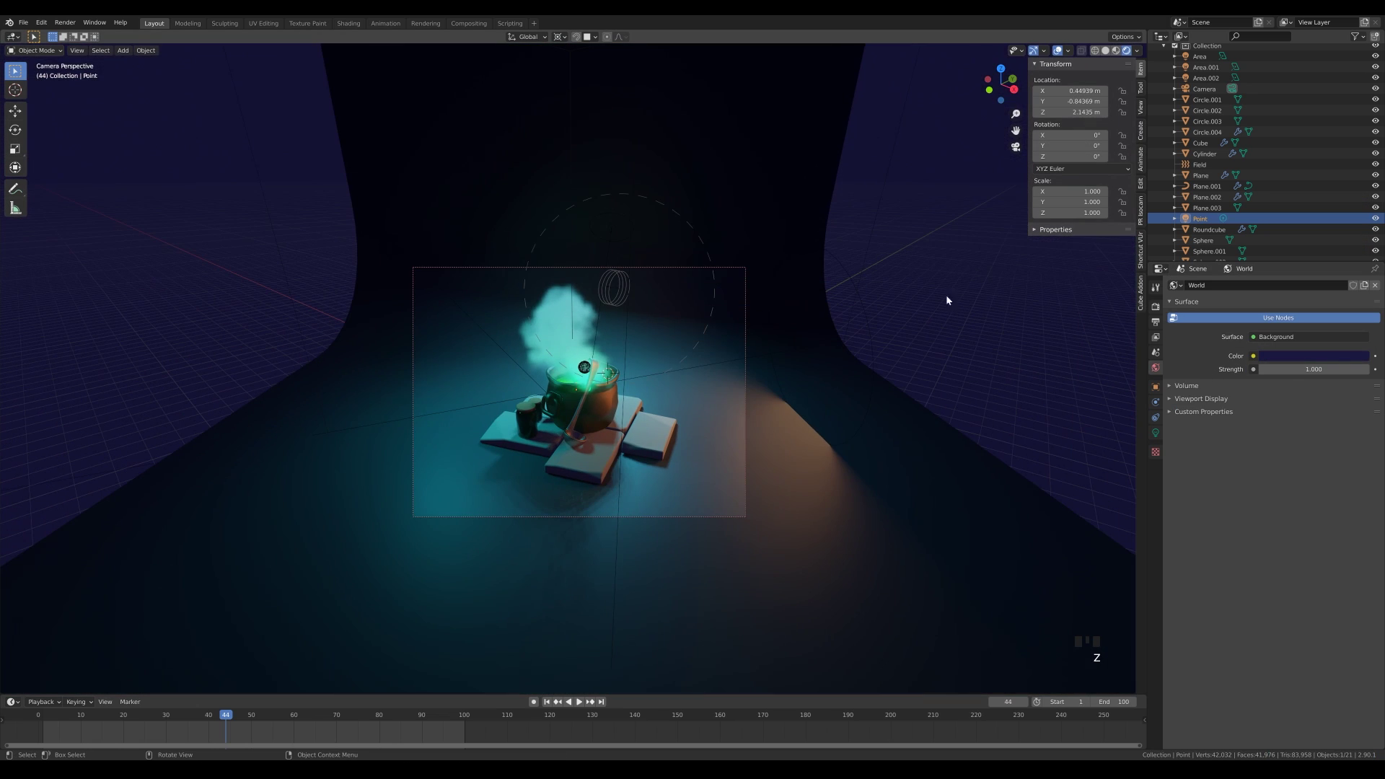
pyautogui.click(1155, 306)
pyautogui.click(1290, 285)
pyautogui.click(1281, 324)
pyautogui.scroll(3, 632, 445)
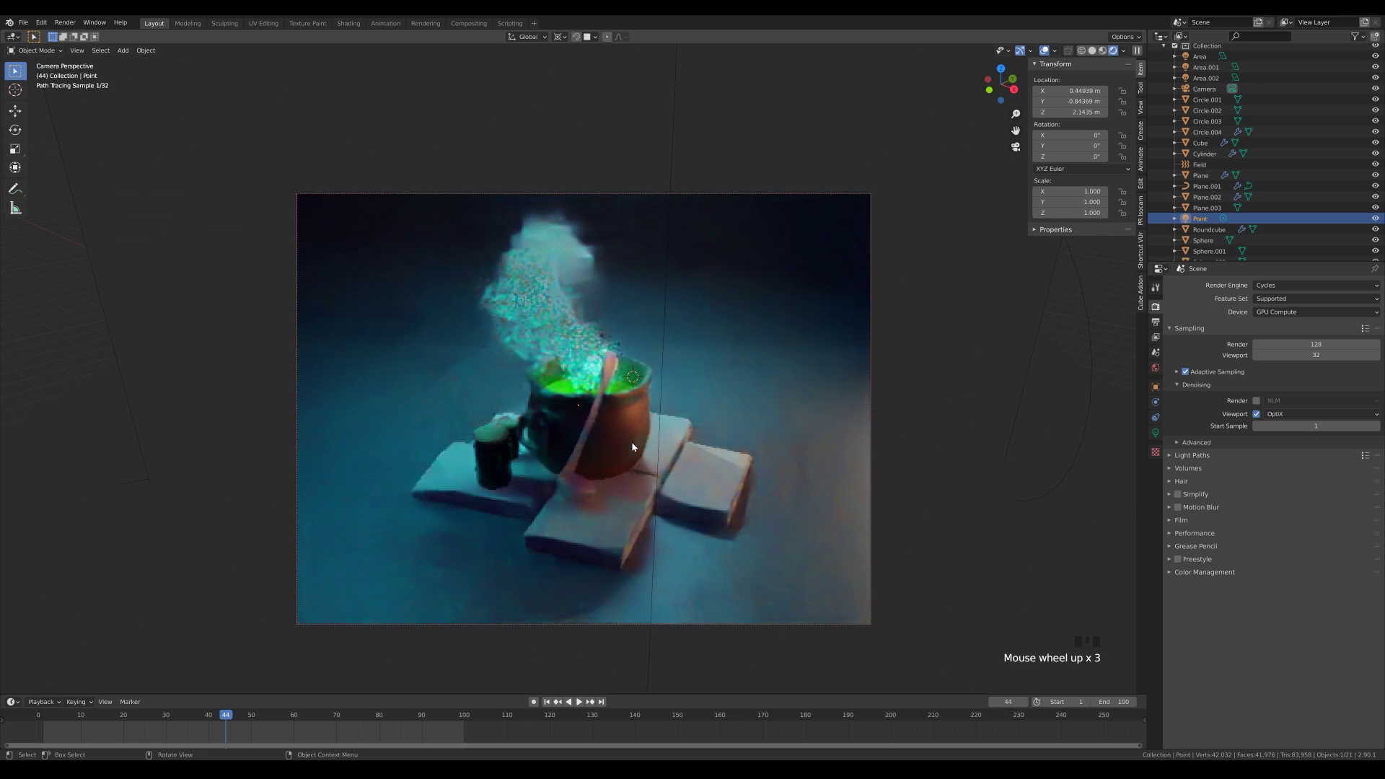
# Step: Set the Roughness of the backdrop's Bg material to 1.000
pyautogui.click(776, 404)
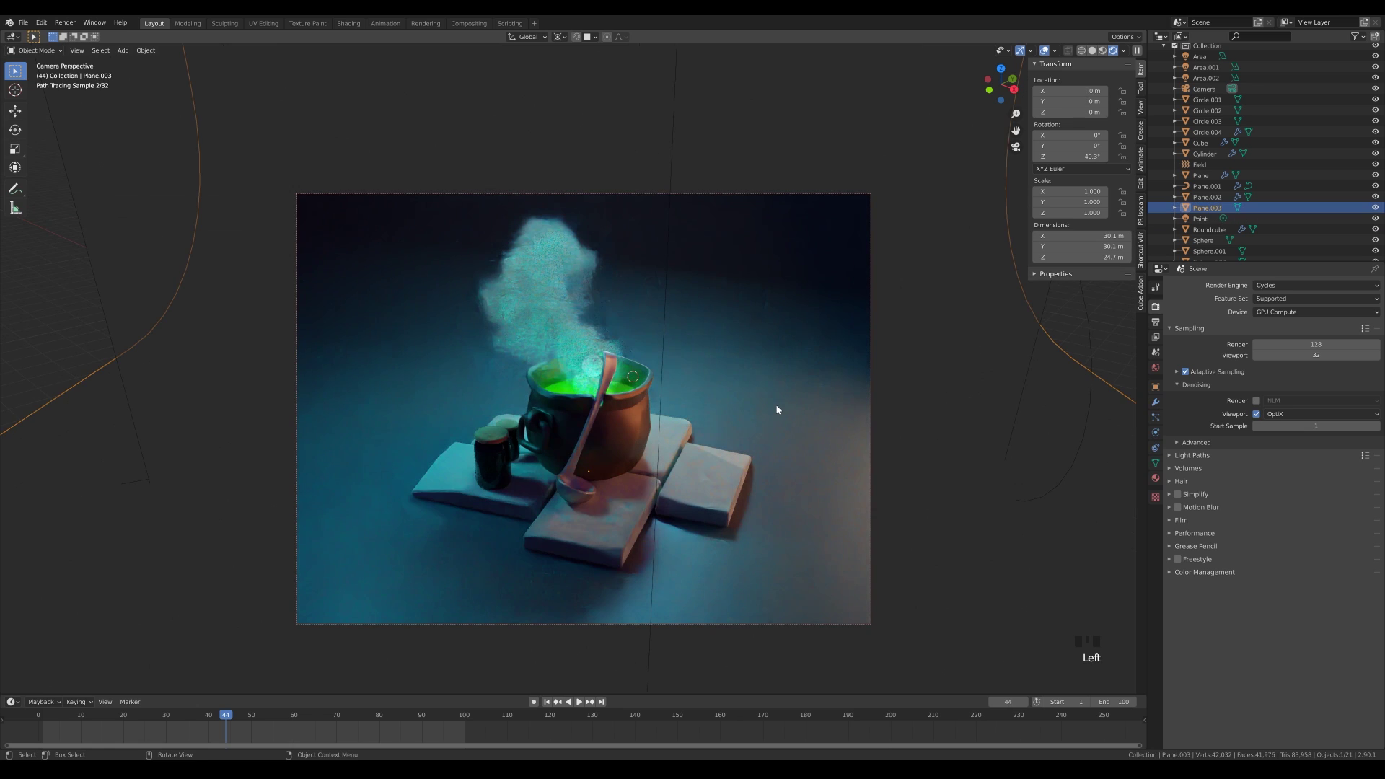
pyautogui.click(1155, 478)
pyautogui.write('1')
pyautogui.press('Return')
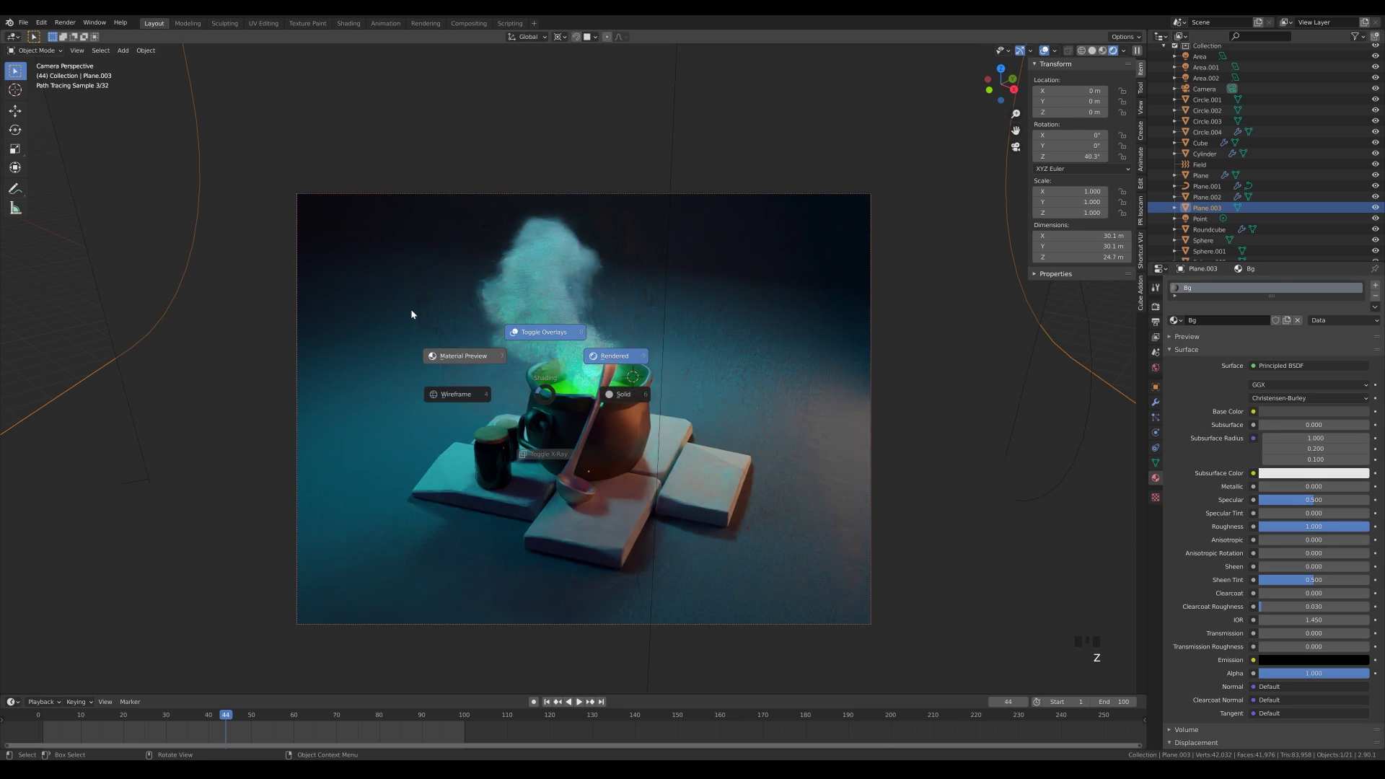
# Step: Disable the smoke emitter sphere above the cauldron in viewports and compare the rendered view with Material Preview
pyautogui.click(411, 315)
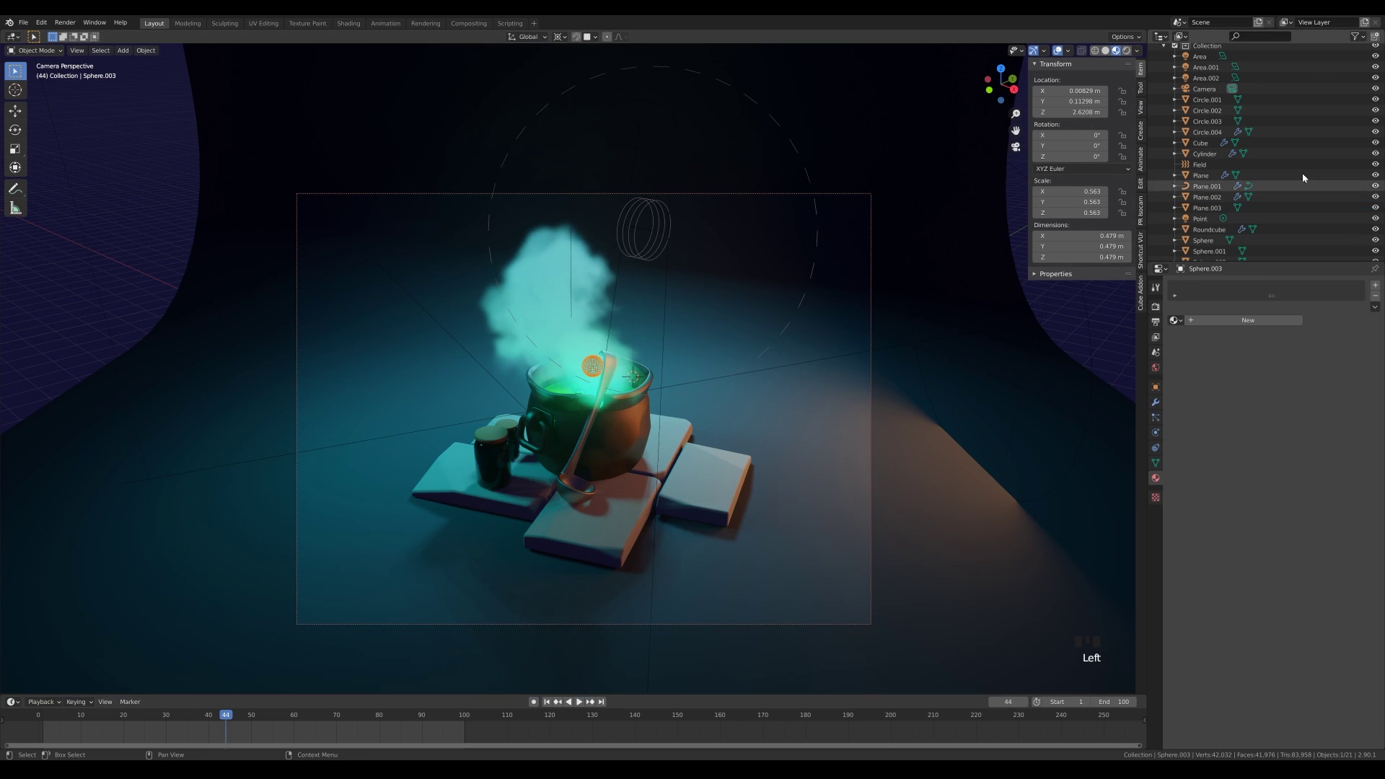
pyautogui.scroll(-3, 1301, 176)
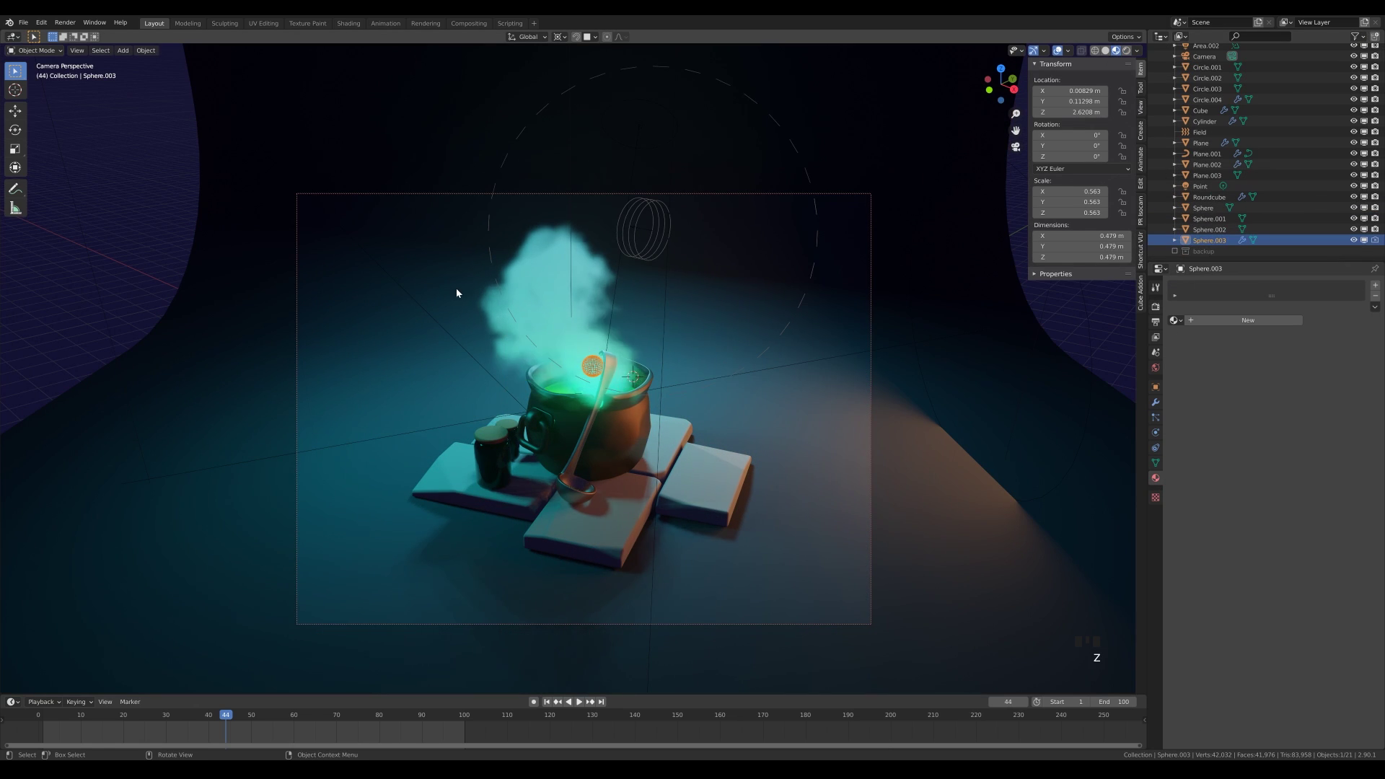
pyautogui.press('z')
pyautogui.click(1364, 240)
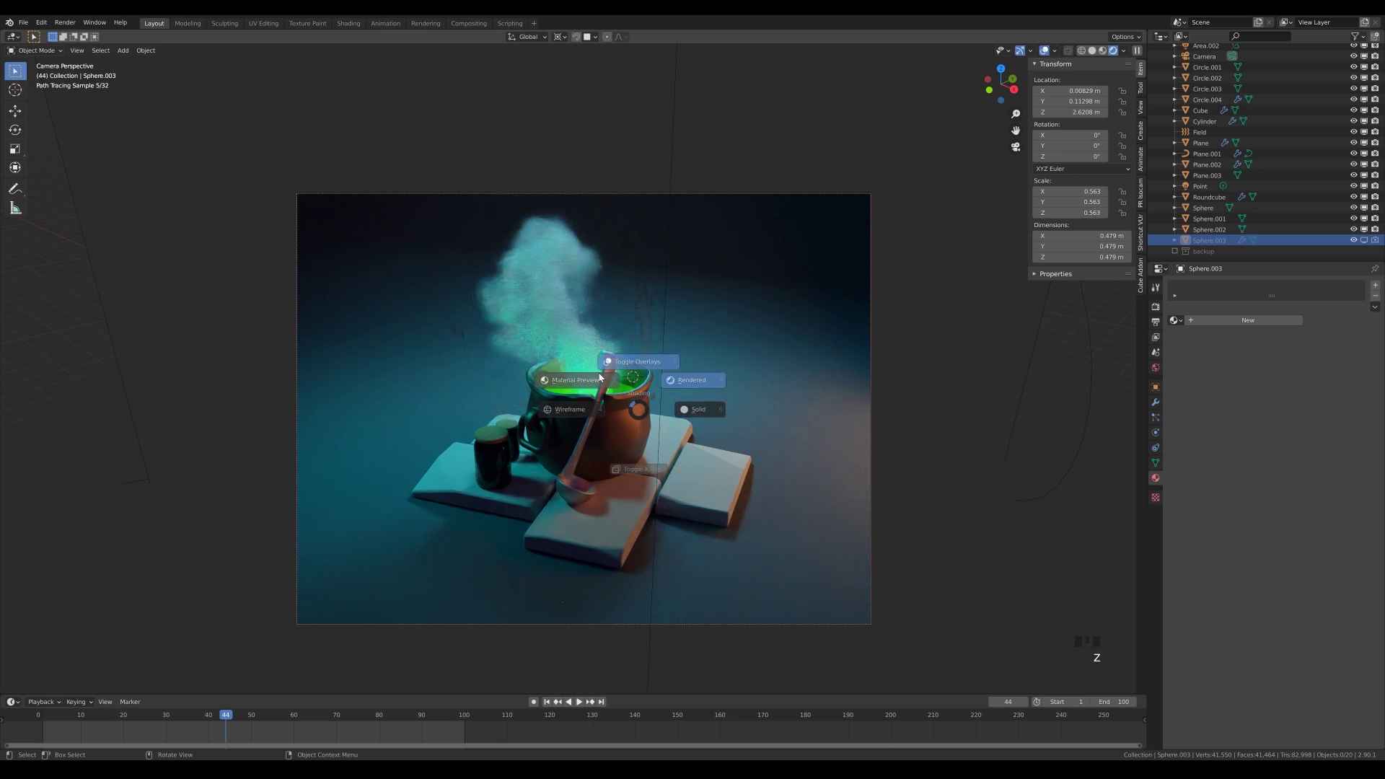
pyautogui.click(599, 377)
# Step: Set the smoke domain's Principled Volume color to mint green with Density 3.000 and preview it in rendered shading
pyautogui.scroll(-6, 552, 293)
pyautogui.click(395, 180)
pyautogui.scroll(8, 964, 448)
pyautogui.scroll(-1, 970, 447)
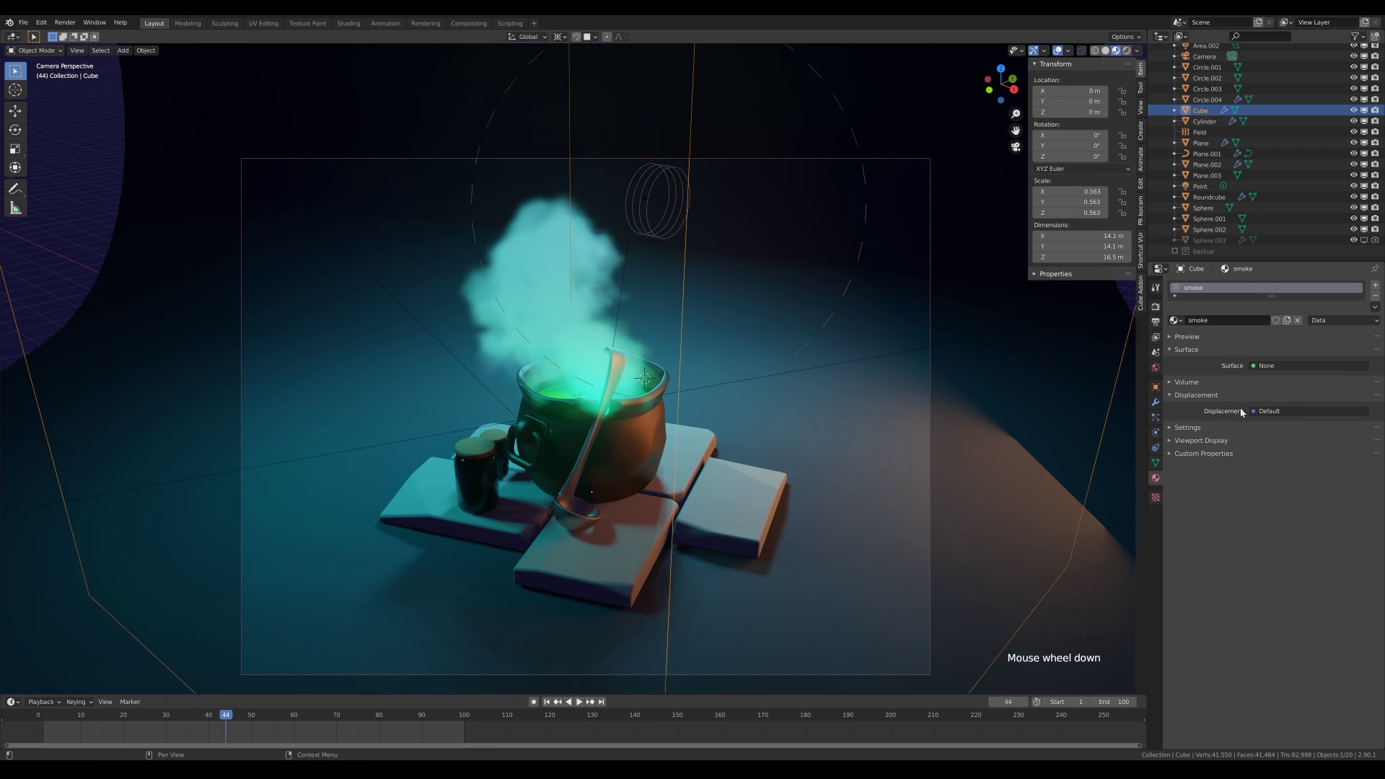
pyautogui.click(1198, 382)
pyautogui.click(1313, 418)
pyautogui.moveTo(1304, 288)
pyautogui.mouseDown()
pyautogui.moveTo(1298, 259)
pyautogui.moveTo(1304, 275)
pyautogui.mouseUp()
pyautogui.doubleClick(1323, 444)
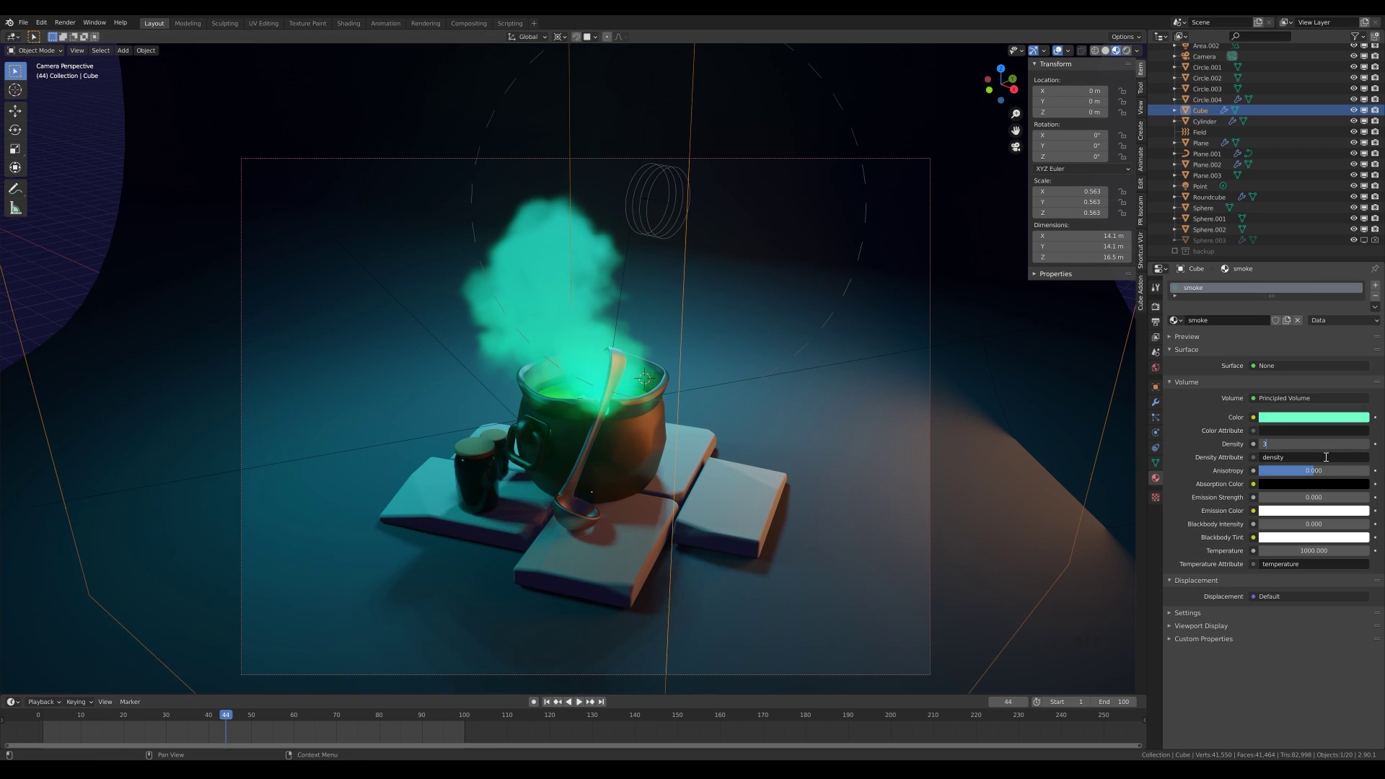
pyautogui.moveTo(633, 480)
pyautogui.mouseDown(button='middle')
pyautogui.moveTo(684, 427)
pyautogui.moveTo(613, 361)
pyautogui.moveTo(635, 462)
pyautogui.mouseUp(button='middle')
pyautogui.press('z')
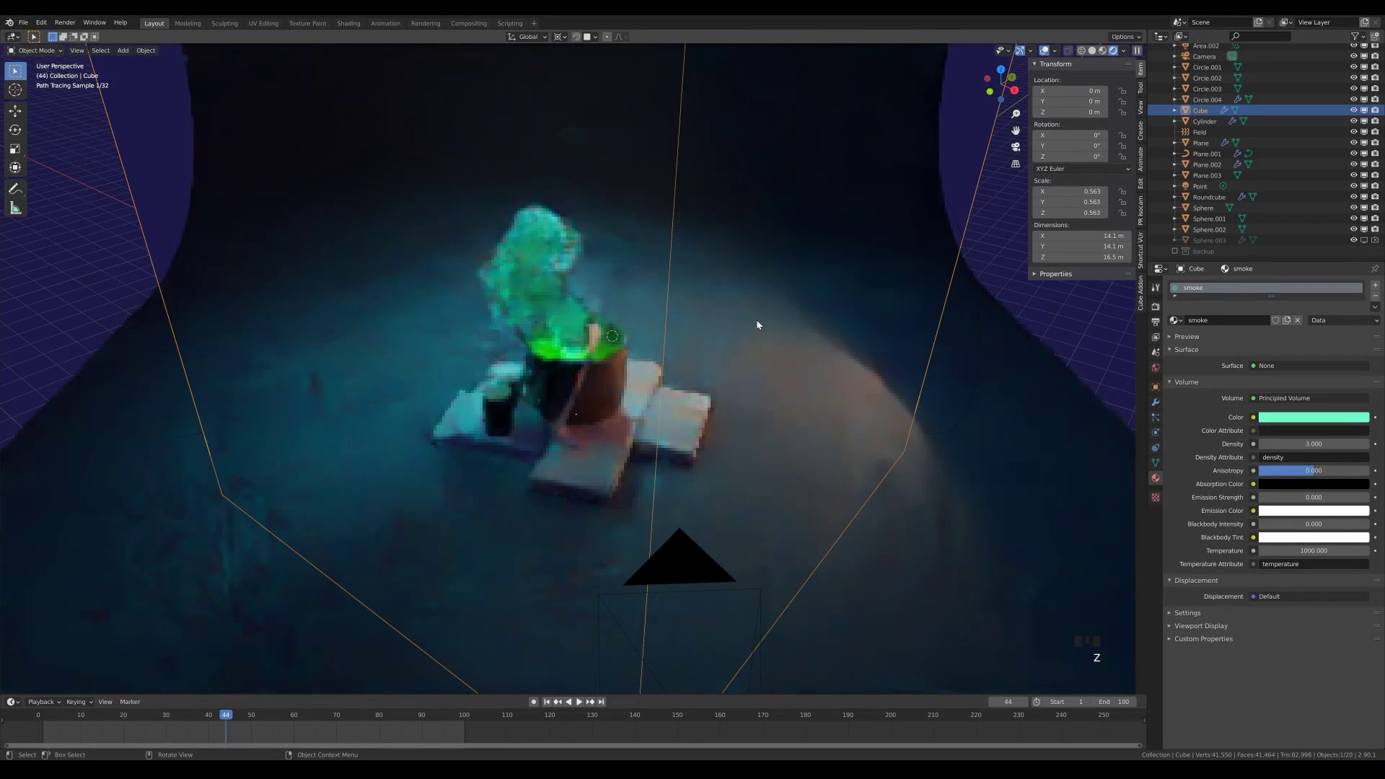
# Step: Brighten the world background color to a stronger purple
pyautogui.moveTo(684, 405); pyautogui.dragTo(664, 405)
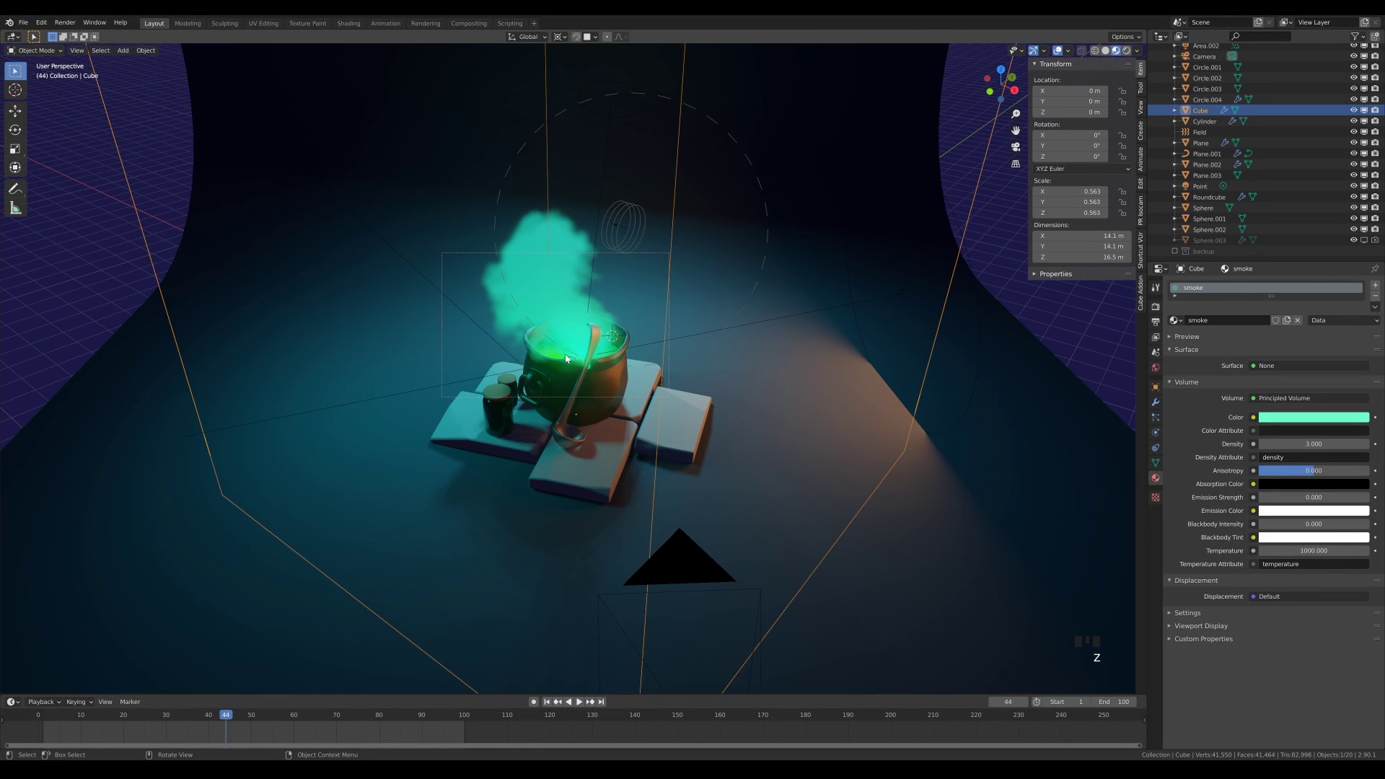
pyautogui.click(1199, 186)
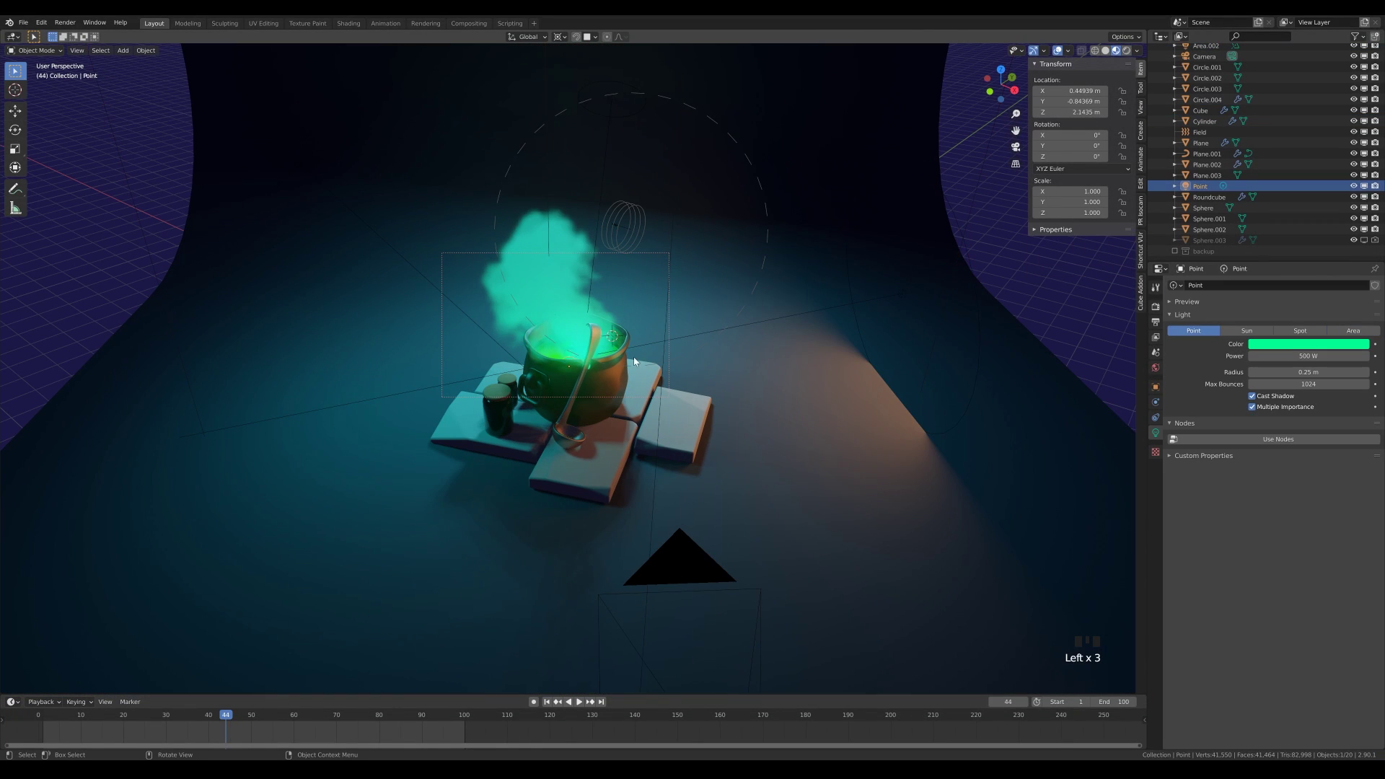
pyautogui.click(1308, 344)
pyautogui.click(1155, 368)
pyautogui.click(1312, 350)
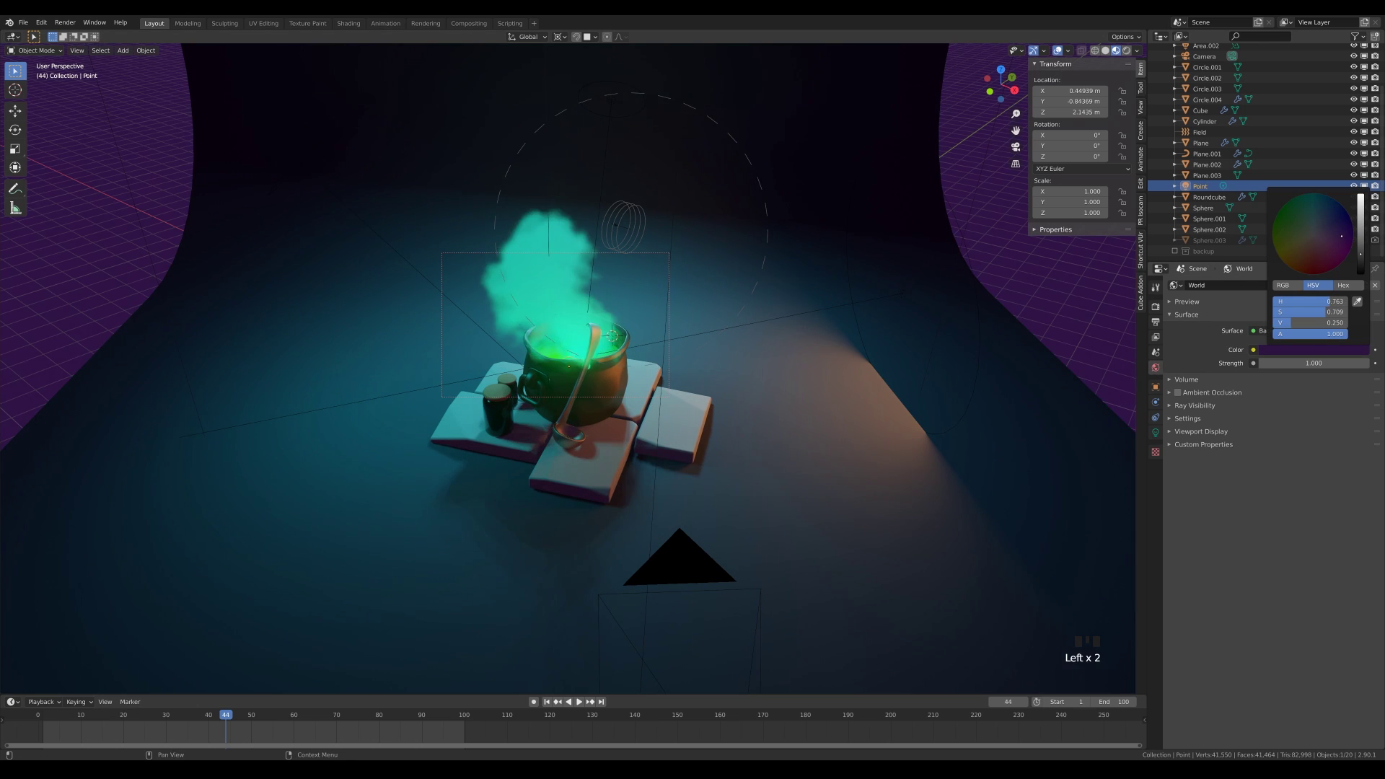
pyautogui.moveTo(1360, 238); pyautogui.dragTo(1336, 224)
# Step: Remove the color tint from the three area lights, setting each to white
pyautogui.click(611, 99)
pyautogui.click(1156, 433)
pyautogui.click(1308, 344)
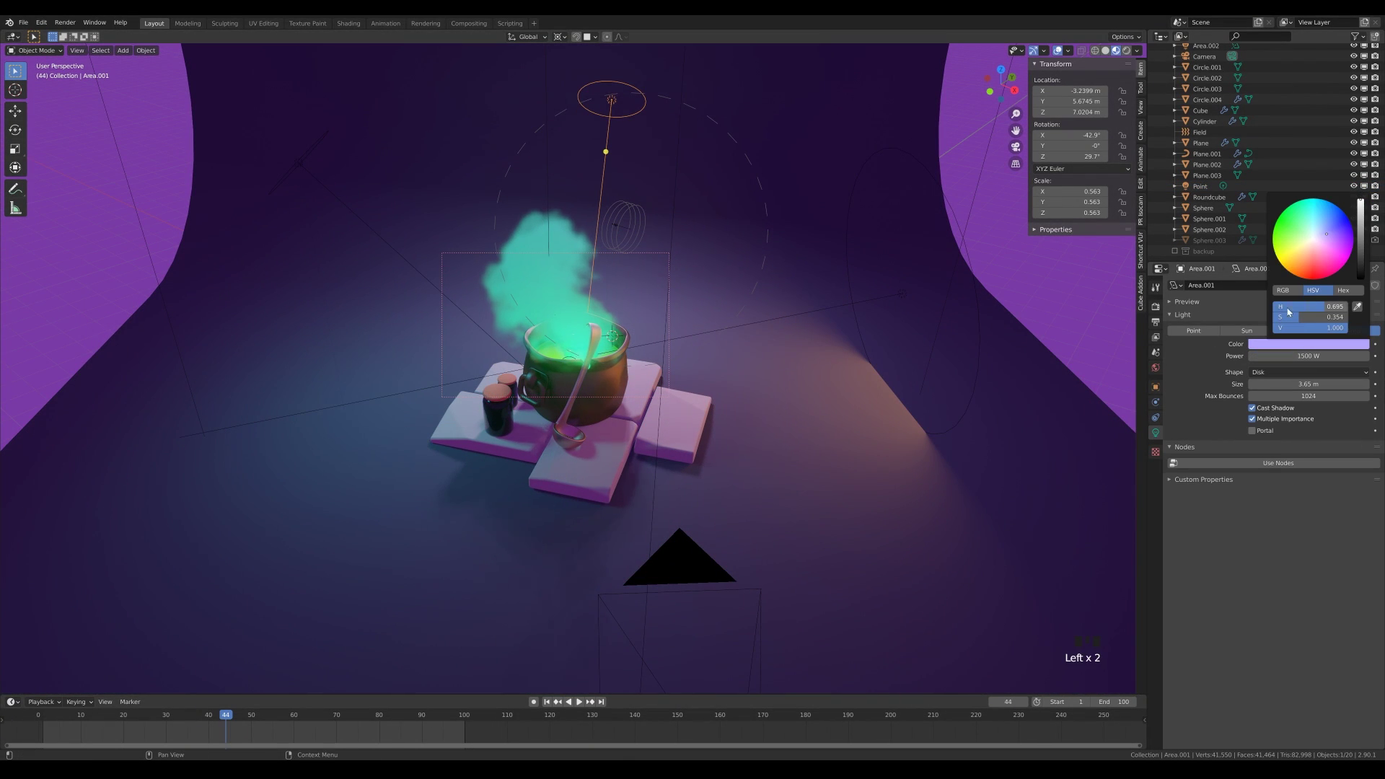
pyautogui.moveTo(1287, 308); pyautogui.dragTo(1233, 308)
pyautogui.moveTo(1289, 317); pyautogui.dragTo(1262, 308)
pyautogui.click(298, 163)
pyautogui.click(1316, 345)
pyautogui.click(903, 294)
pyautogui.click(1308, 344)
pyautogui.moveTo(1298, 318); pyautogui.dragTo(1255, 317)
# Step: Move the front area light along its local Z axis to change its distance from the cauldron
pyautogui.click(341, 201)
pyautogui.click(298, 163)
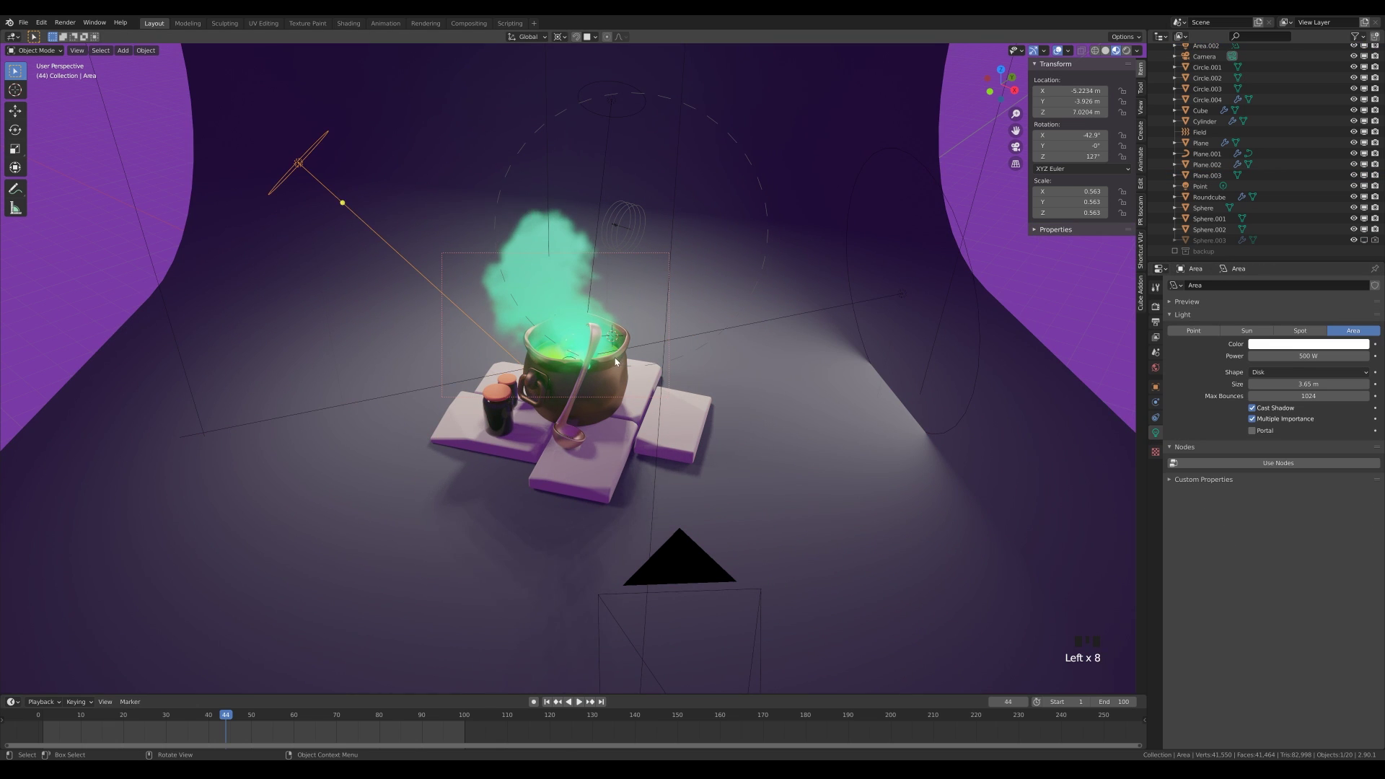
pyautogui.press('g')
pyautogui.press('z')
pyautogui.press('z')
pyautogui.click(646, 377)
# Step: Try repositioning the rear area light by clearing its location and rotation and moving it along Z
pyautogui.press('KP_0')
pyautogui.scroll(-5, 640, 371)
pyautogui.press('g')
pyautogui.press('z')
pyautogui.press('z')
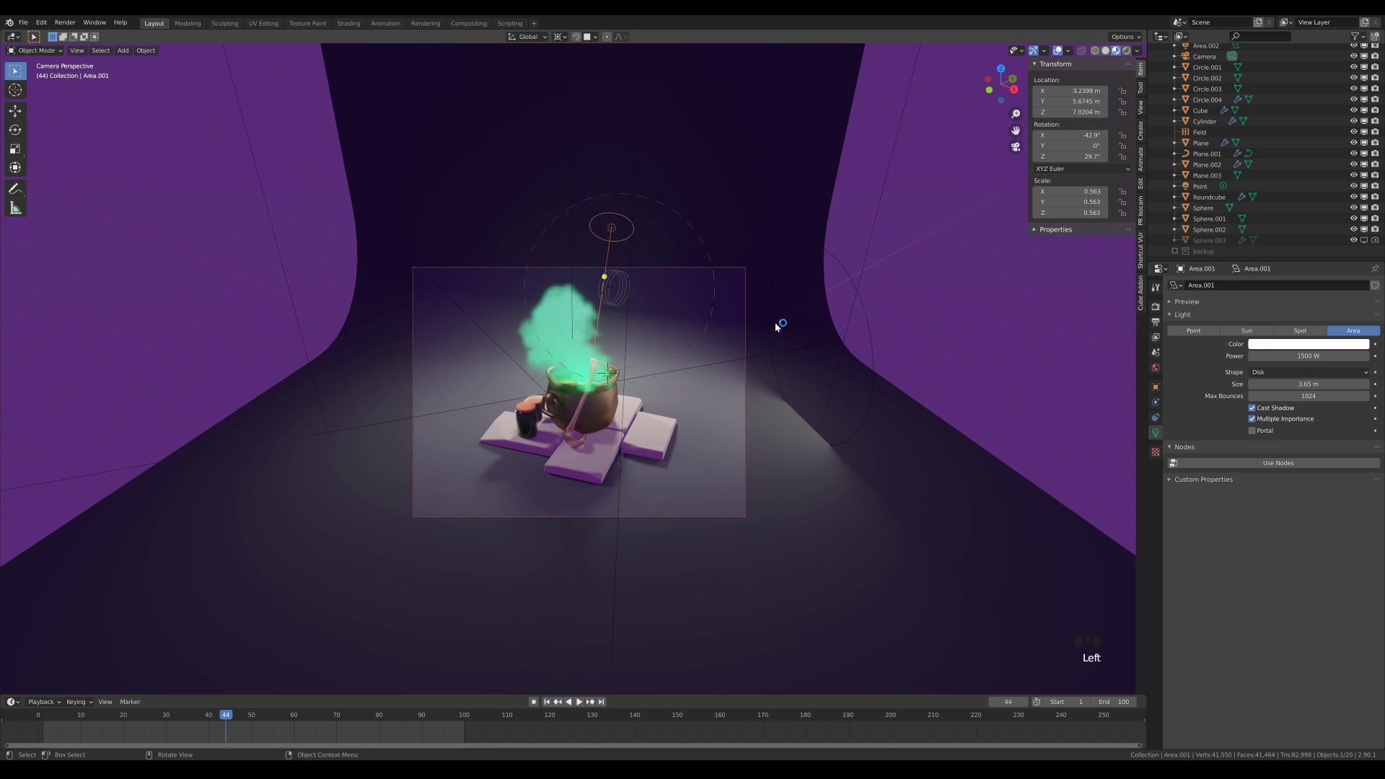
pyautogui.hotkey('alt', 'g')
pyautogui.hotkey('alt', 'r')
pyautogui.press('g')
pyautogui.press('z')
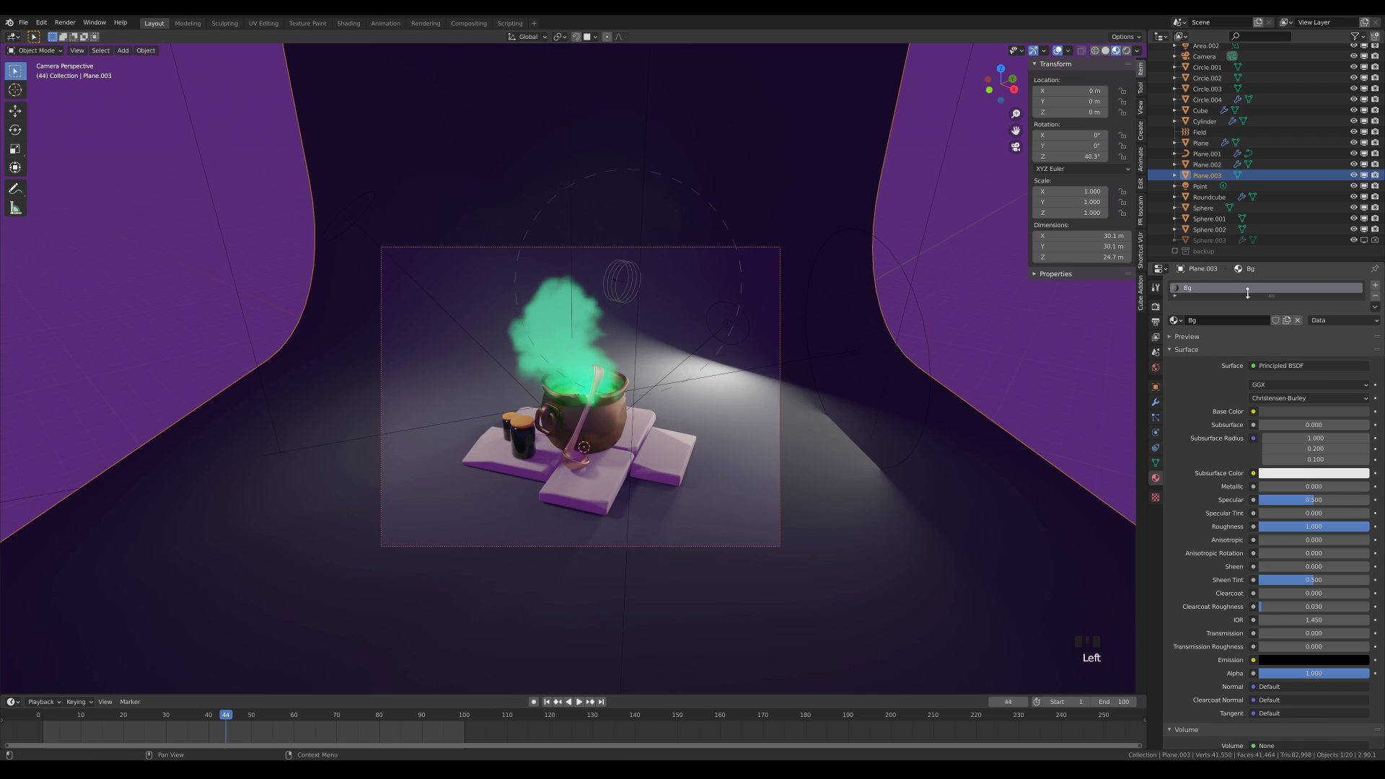
# Step: Darken the backdrop's Bg base color and tint it navy blue
pyautogui.click(1312, 412)
pyautogui.moveTo(1360, 305); pyautogui.dragTo(1360, 320)
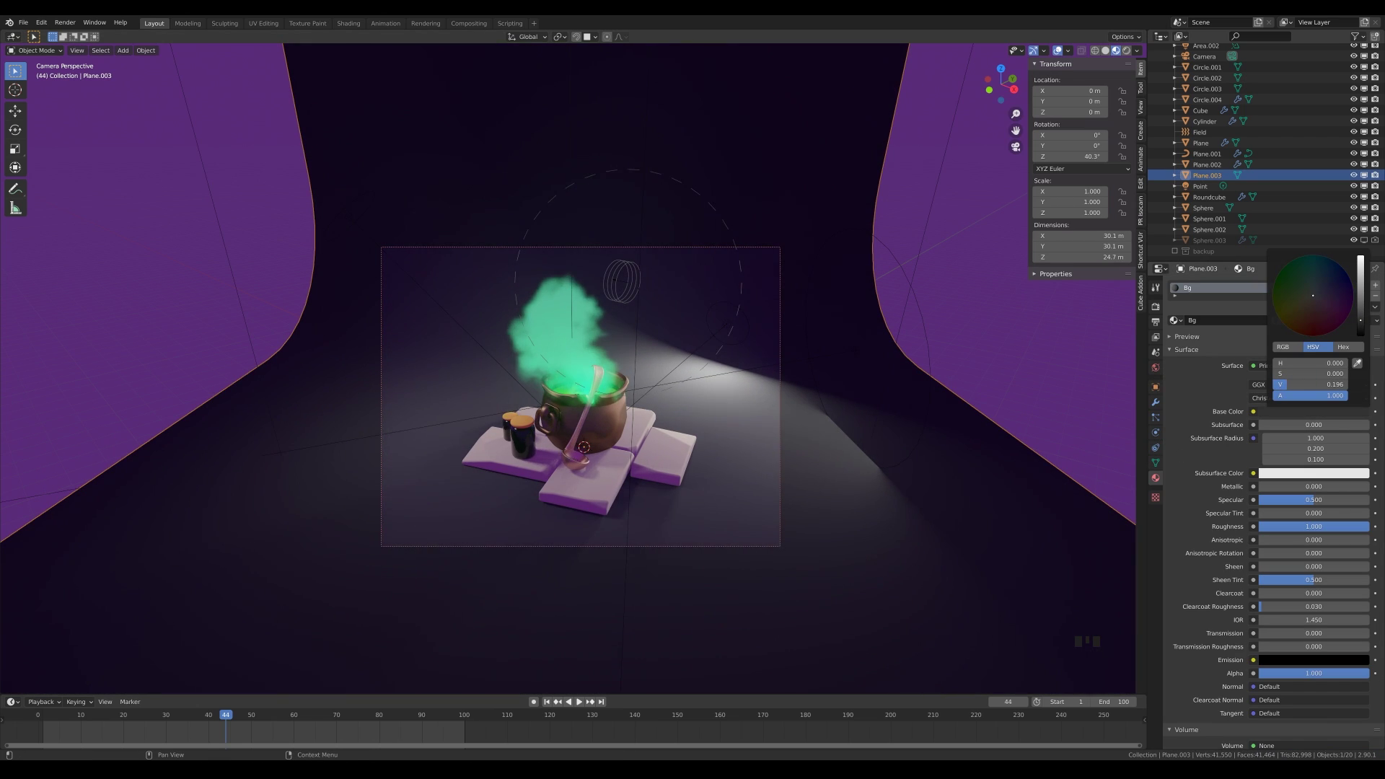
pyautogui.click(1341, 277)
pyautogui.moveTo(1308, 255); pyautogui.dragTo(1340, 269)
# Step: Try re-aiming the rear area light by rotating it about its Z axis and its local X axis
pyautogui.click(723, 317)
pyautogui.press('r')
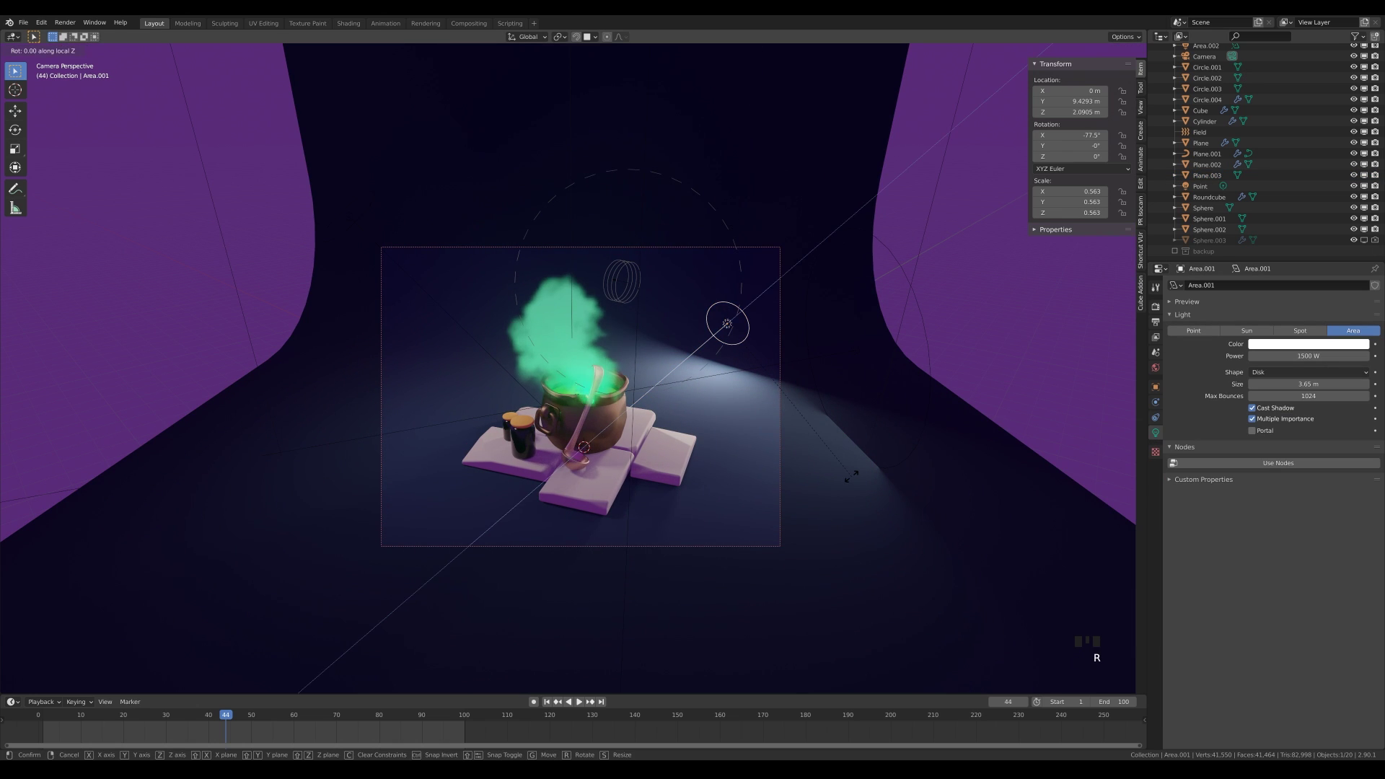
pyautogui.press('z')
pyautogui.click(794, 357)
pyautogui.press('r')
pyautogui.press('x')
pyautogui.press('x')
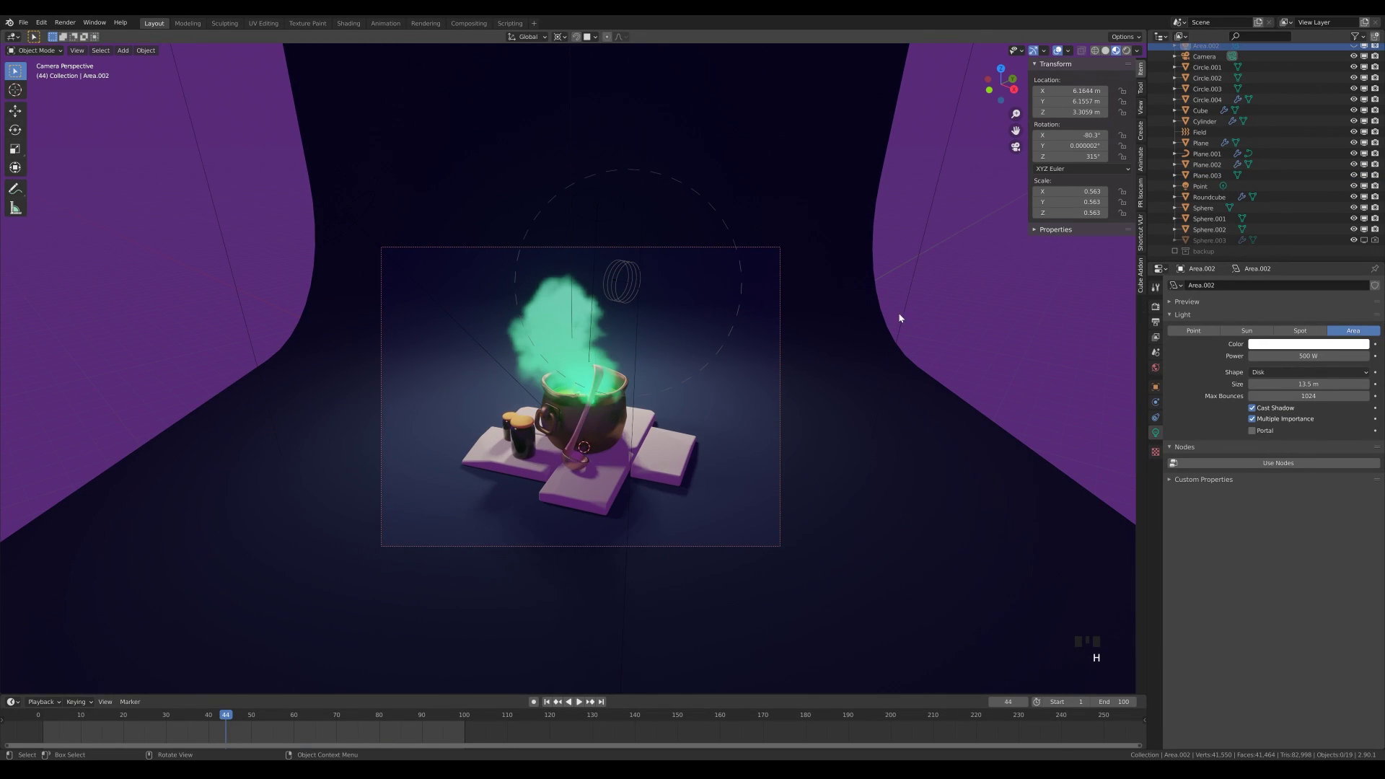
# Step: Unhide the large side area light and delete the area light behind the cauldron
pyautogui.hotkey('alt', 'h')
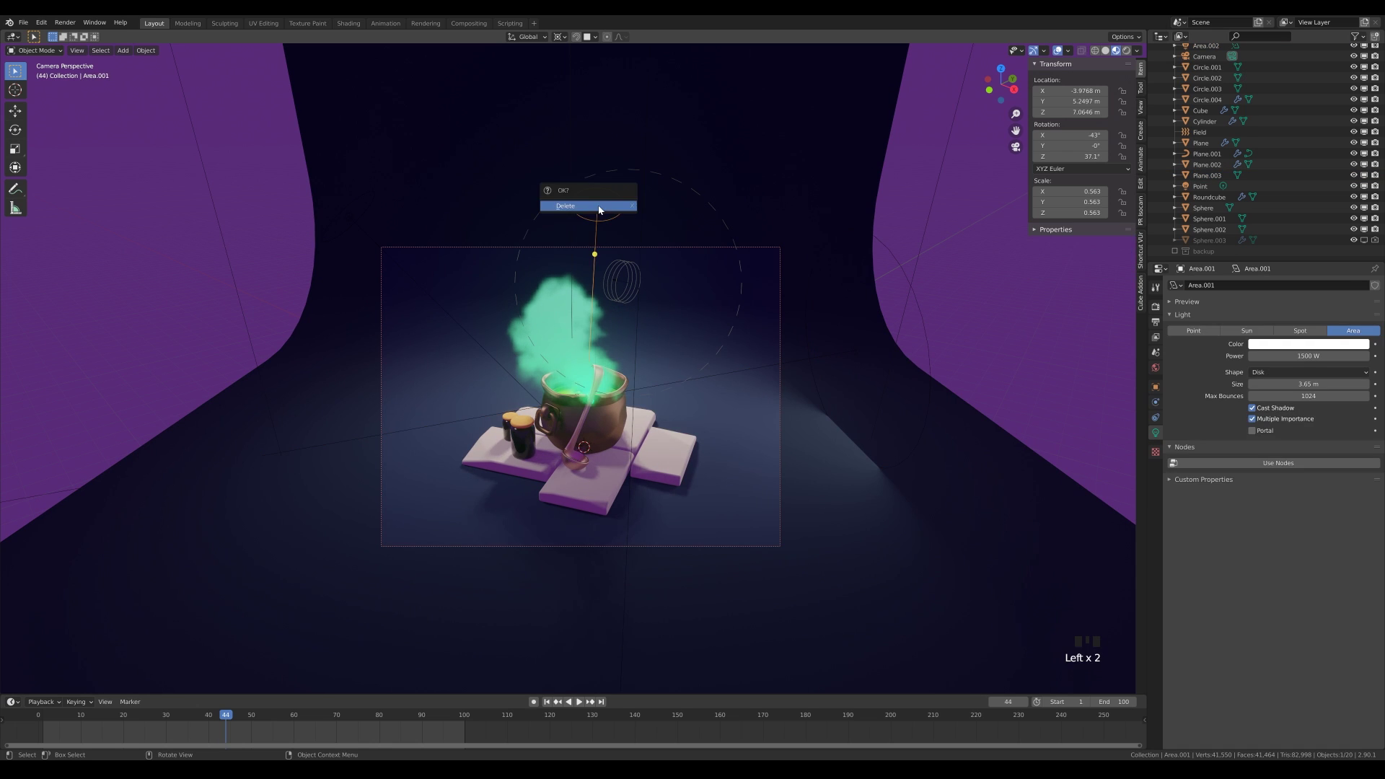
pyautogui.click(597, 208)
# Step: Rotate the front area light about 6° around Z and set its Power to 1000 W
pyautogui.click(338, 221)
pyautogui.press('r')
pyautogui.press('z')
pyautogui.click(311, 252)
pyautogui.doubleClick(1312, 358)
pyautogui.write('1000')
pyautogui.press('Return')
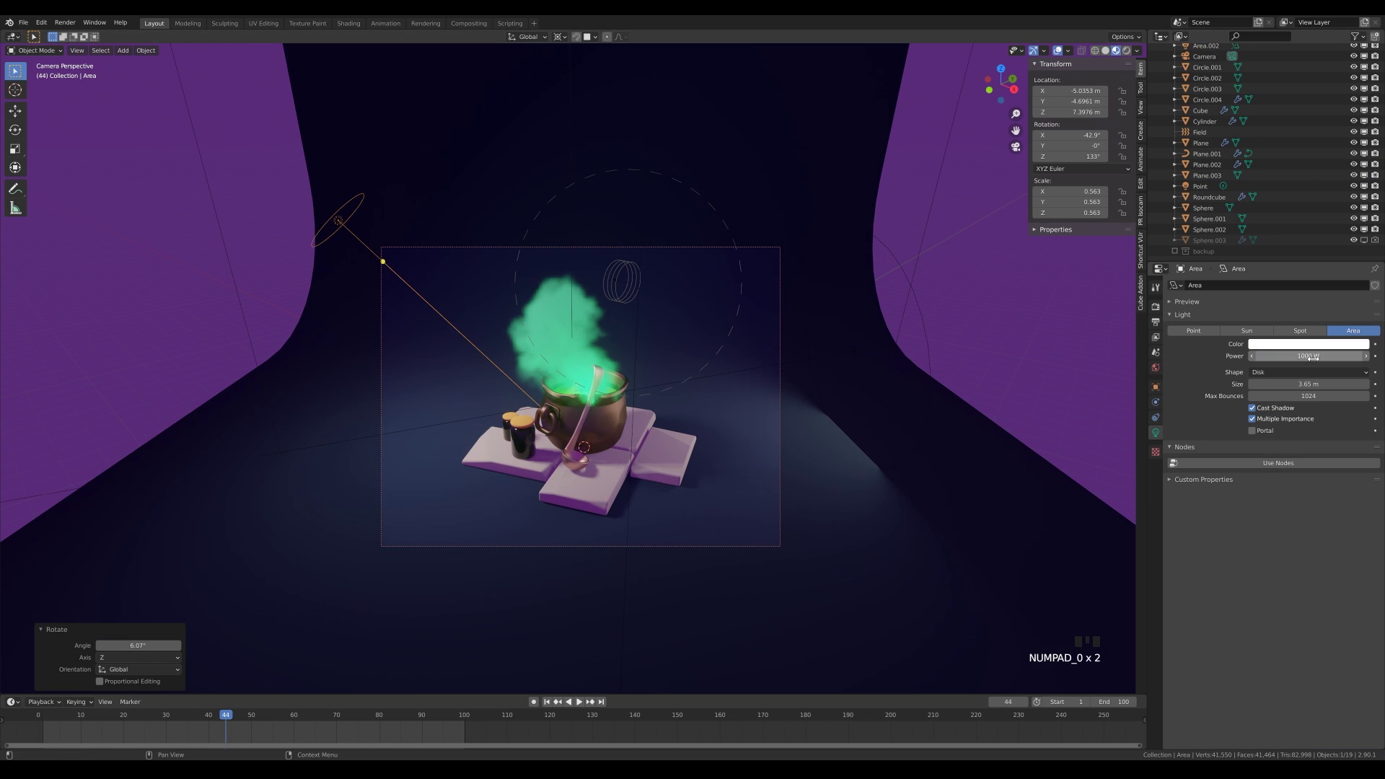
# Step: Shift the world background color to a blue-violet with hue 0.697 and saturation 0.720
pyautogui.click(1156, 368)
pyautogui.click(1312, 350)
pyautogui.moveTo(1342, 235); pyautogui.dragTo(1340, 224)
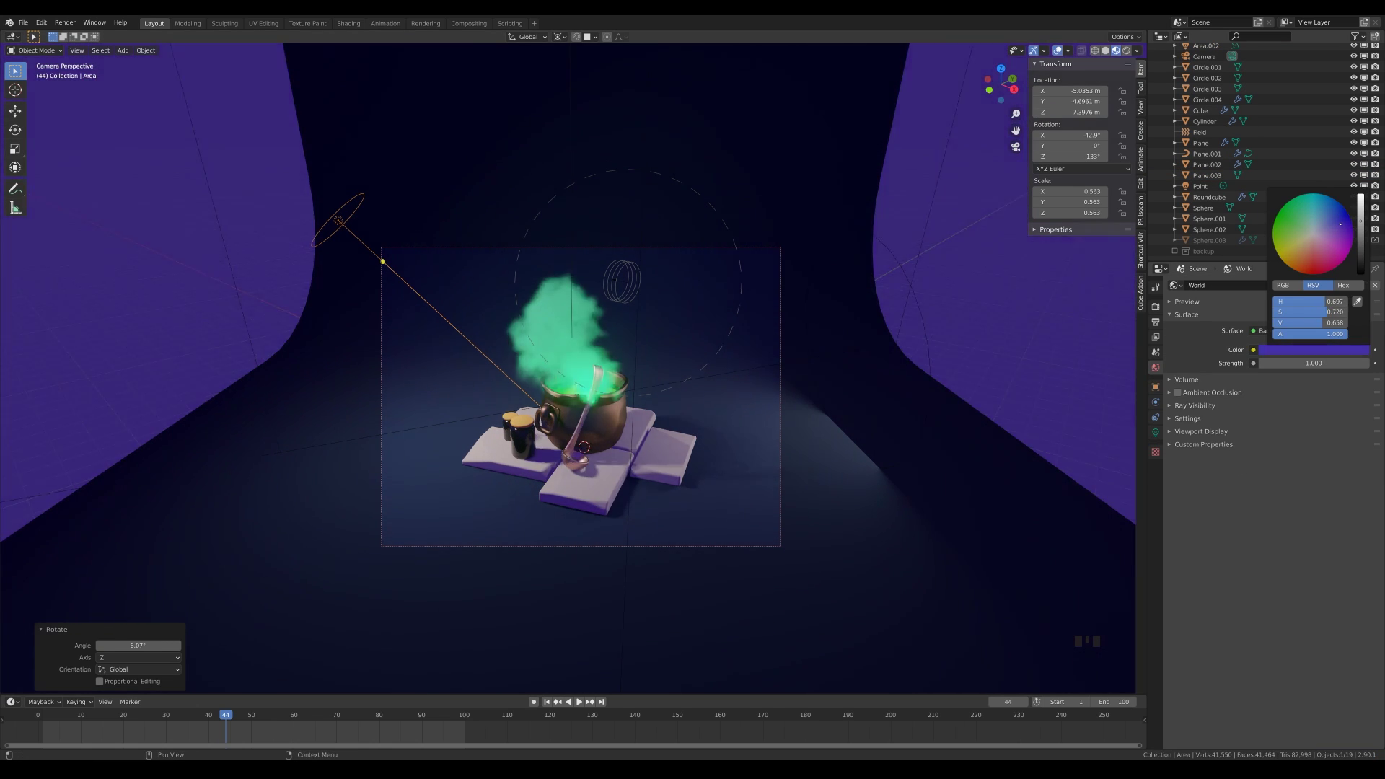
# Step: Add a point light on the floor behind the cauldron, raise it about 2.29 m and set its Power to 2500 W
pyautogui.moveTo(534, 425); pyautogui.dragTo(561, 435, button='middle')
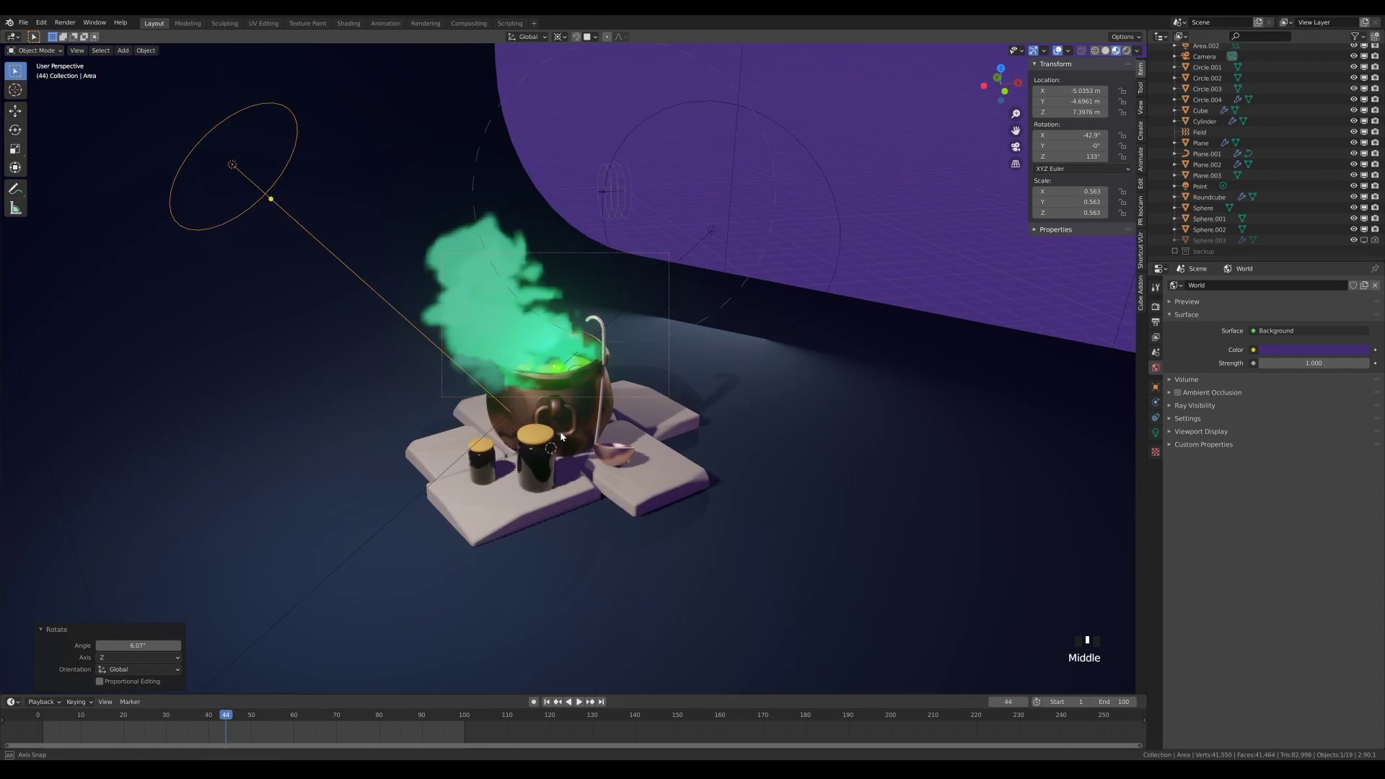
pyautogui.keyDown('shift'); pyautogui.rightClick(431, 408); pyautogui.keyUp('shift')
pyautogui.hotkey('shift', 'a')
pyautogui.click(573, 409)
pyautogui.press('g')
pyautogui.press('z')
pyautogui.click(1156, 433)
pyautogui.doubleClick(1312, 356)
pyautogui.write('500')
pyautogui.press('Return')
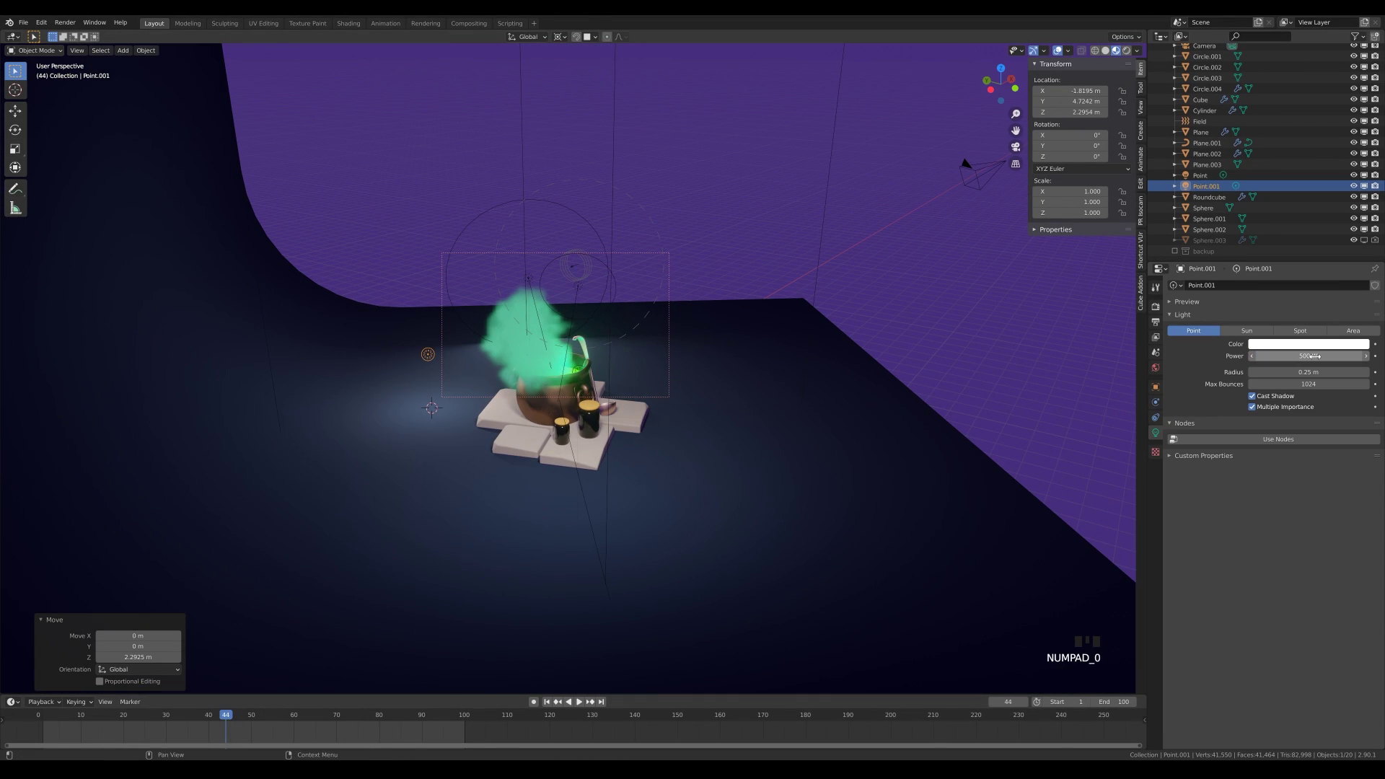
pyautogui.press('Return')
# Step: Move the new point light while looking through the camera, and delete it
pyautogui.press('KP_0')
pyautogui.press('g')
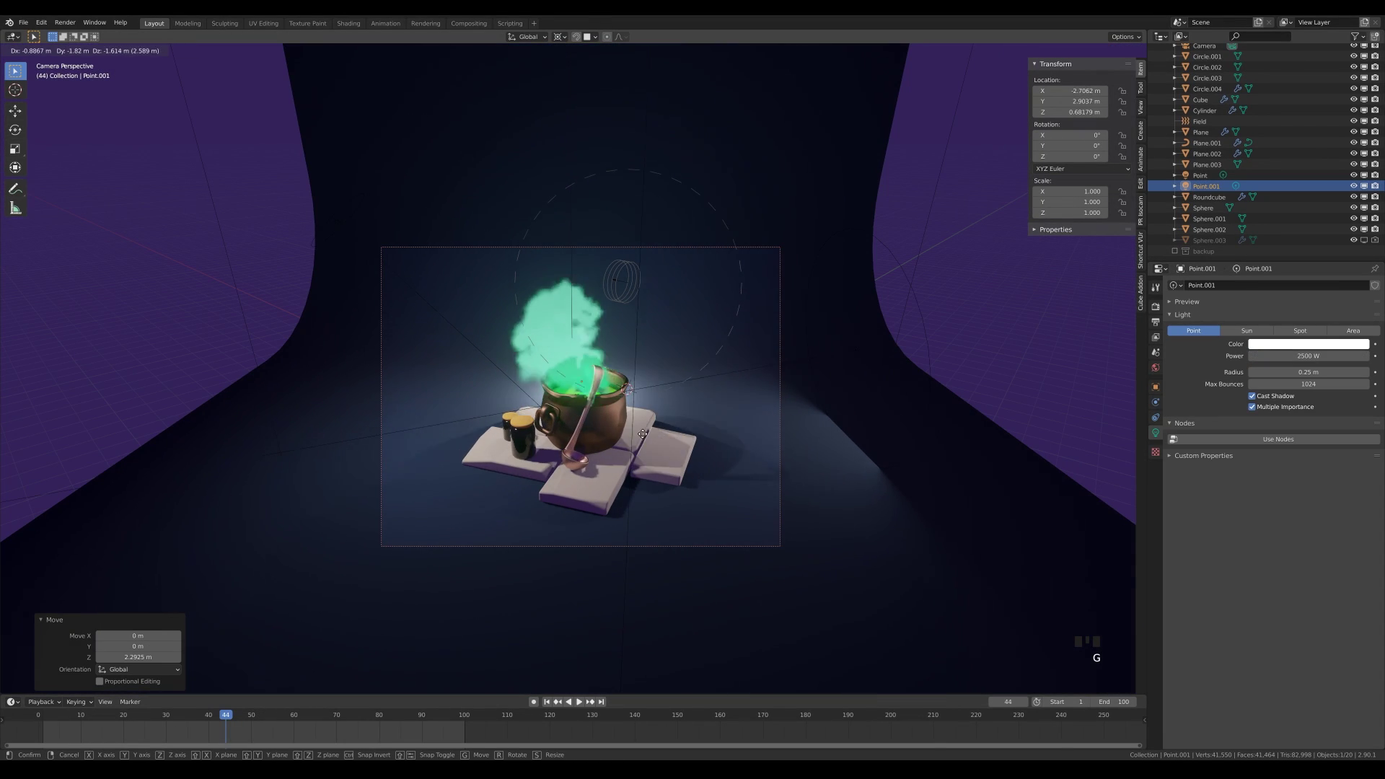
pyautogui.click(642, 430)
pyautogui.press('x')
pyautogui.click(641, 430)
# Step: Add an area light behind the cauldron, raise it and rotate it about 42.6° in top view and about its local X axis
pyautogui.hotkey('shift', 'a')
pyautogui.moveTo(642, 430); pyautogui.dragTo(567, 289, button='middle')
pyautogui.click(616, 469)
pyautogui.scroll(-5, 556, 485)
pyautogui.press('g')
pyautogui.press('z')
pyautogui.click(577, 379)
pyautogui.press('KP_7')
pyautogui.press('r')
pyautogui.click(649, 310)
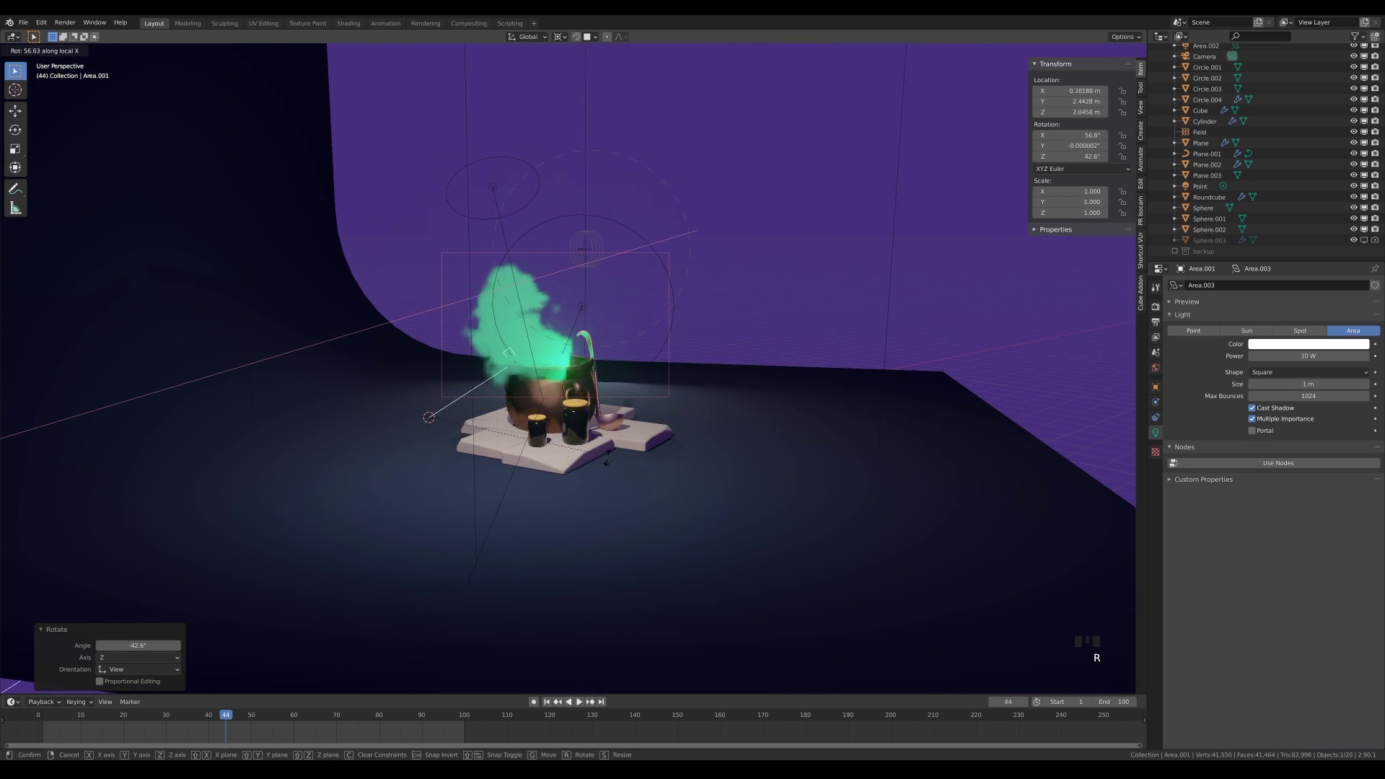
# Step: Reposition the new area light behind the cauldron and change its shape to Disk
pyautogui.press('KP_7')
pyautogui.scroll(-8, 680, 413)
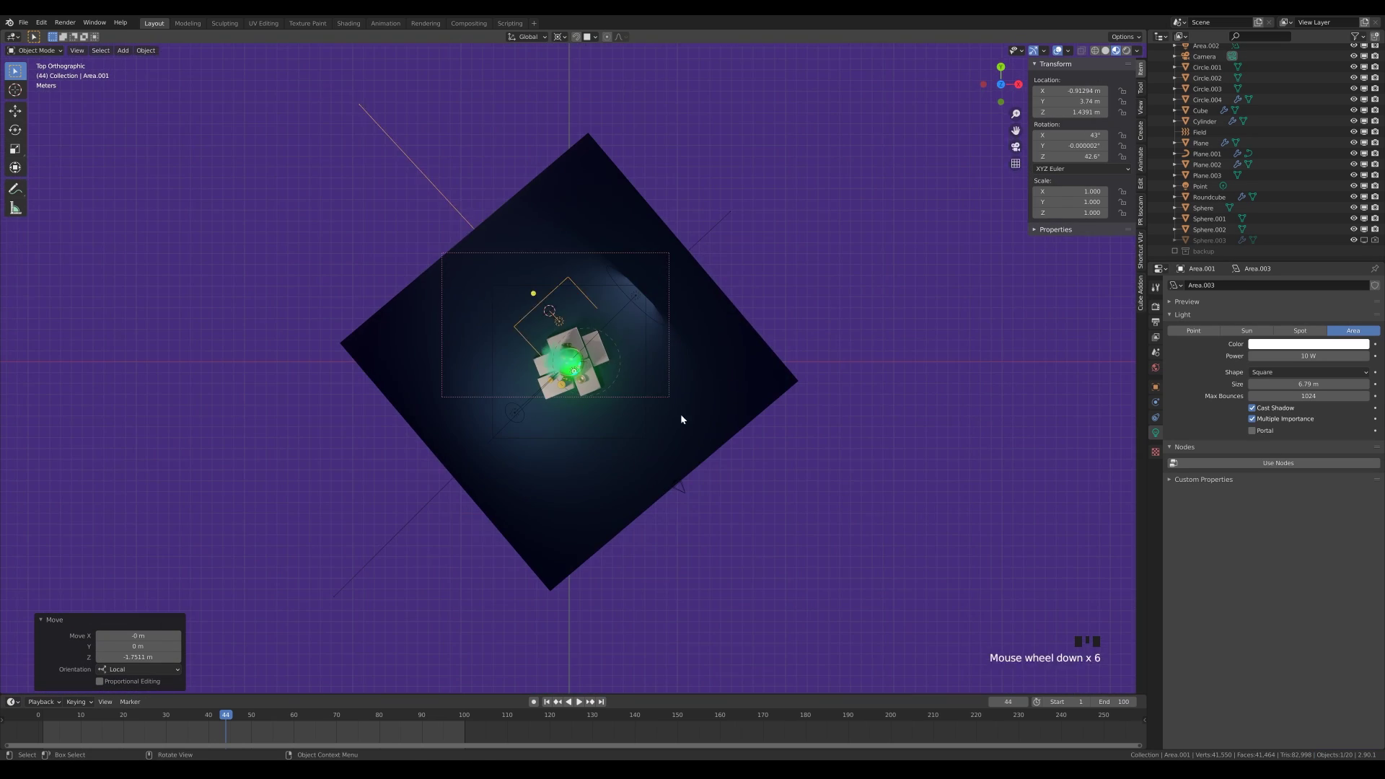
pyautogui.press('g')
pyautogui.press('g')
pyautogui.moveTo(635, 404); pyautogui.dragTo(742, 346, button='middle')
pyautogui.scroll(-3, 742, 346)
pyautogui.click(1273, 372)
pyautogui.click(1263, 411)
pyautogui.scroll(8, 878, 346)
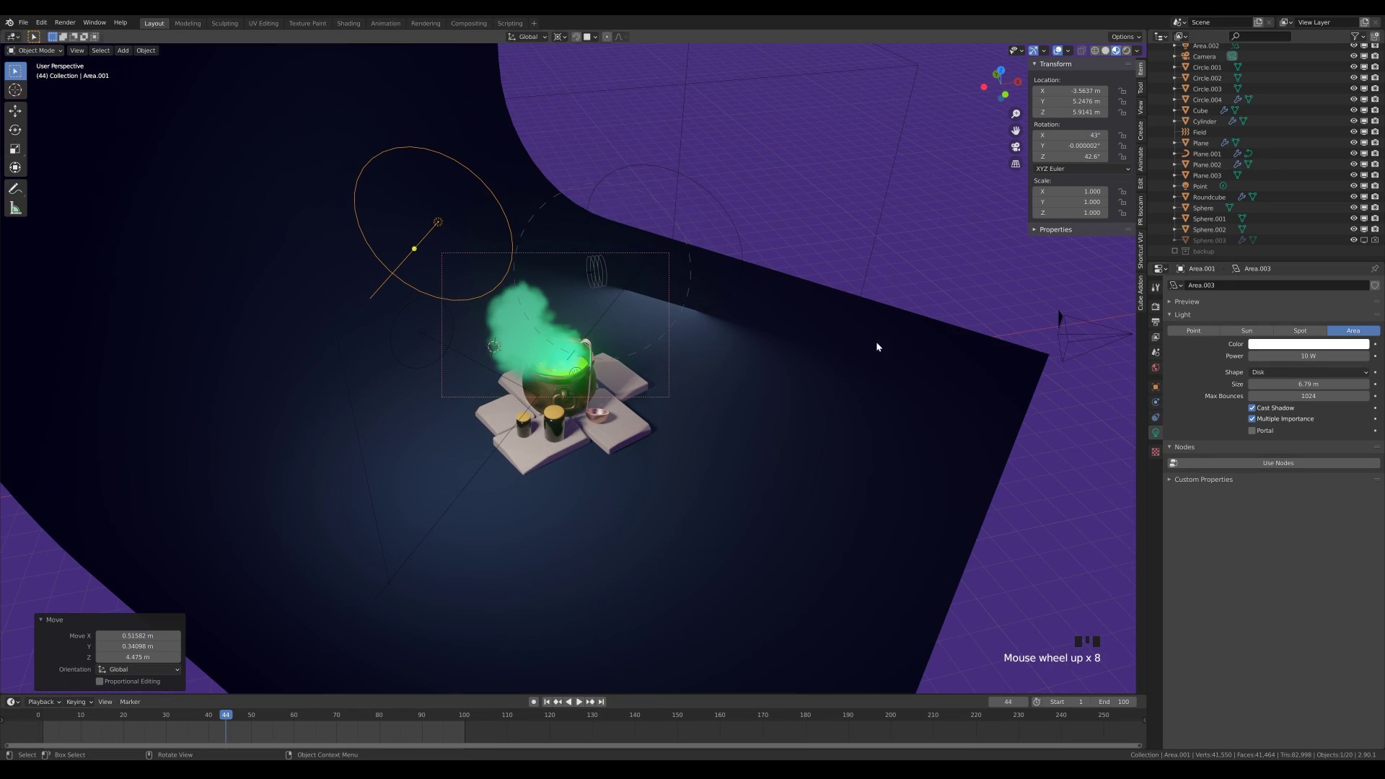
# Step: Set the rear disk light's Power to 1500 W and color to teal green, lowering it about 2.82 m
pyautogui.click(1301, 356)
pyautogui.write('1500')
pyautogui.press('Return')
pyautogui.moveTo(779, 404); pyautogui.dragTo(829, 282, button='middle')
pyautogui.press('g')
pyautogui.press('z')
pyautogui.click(1276, 344)
pyautogui.click(1300, 202)
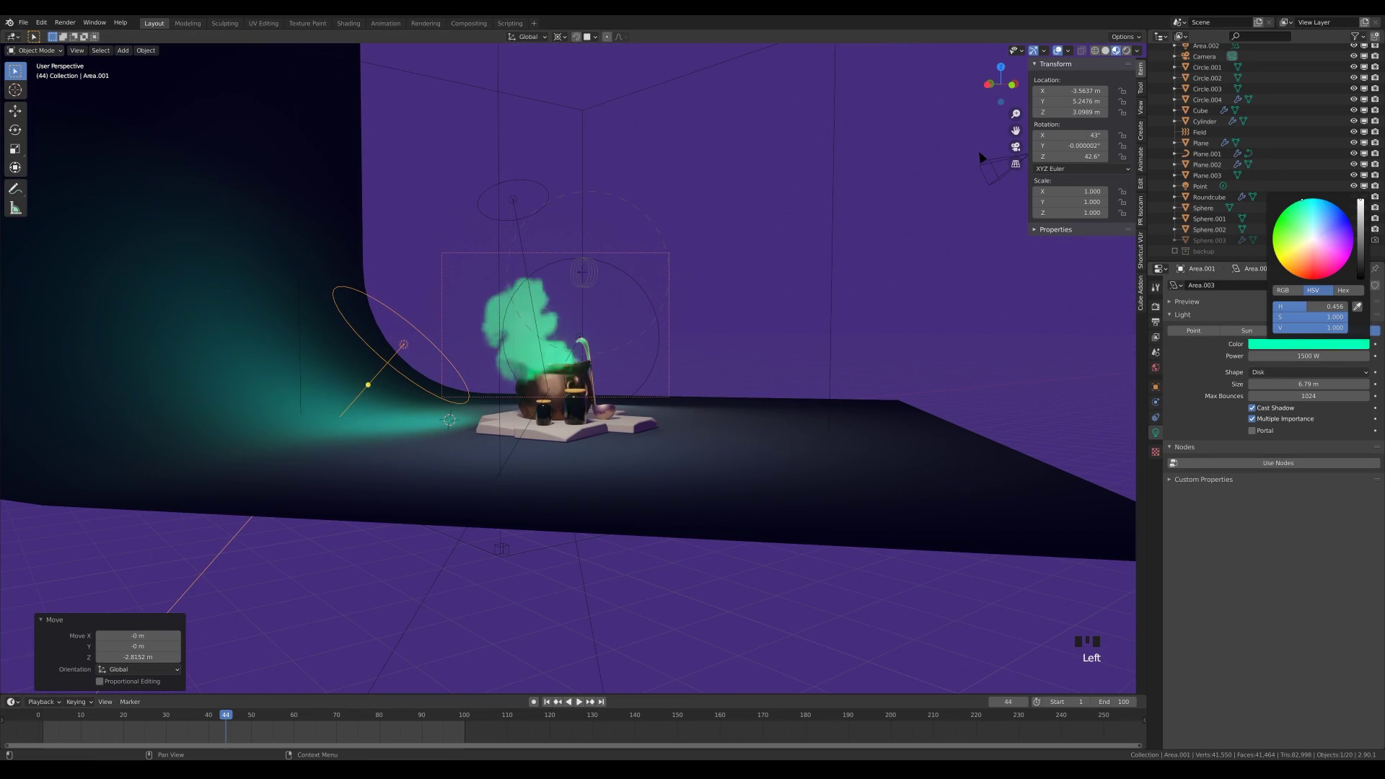
# Step: Fine-tune the teal light's position behind the smoke in camera view, both horizontally and along Z
pyautogui.press('KP_0')
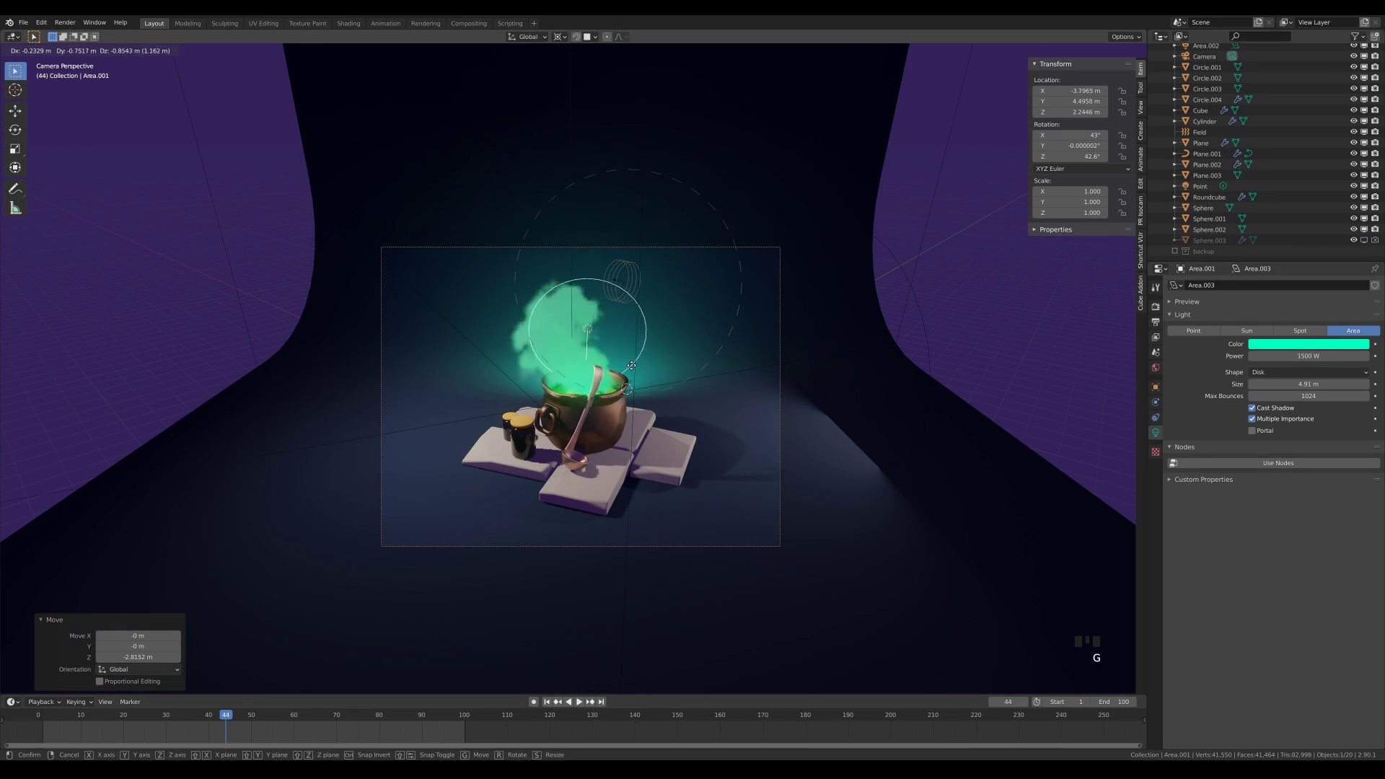
pyautogui.click(623, 359)
pyautogui.press('g')
pyautogui.hotkey('shift', 'z')
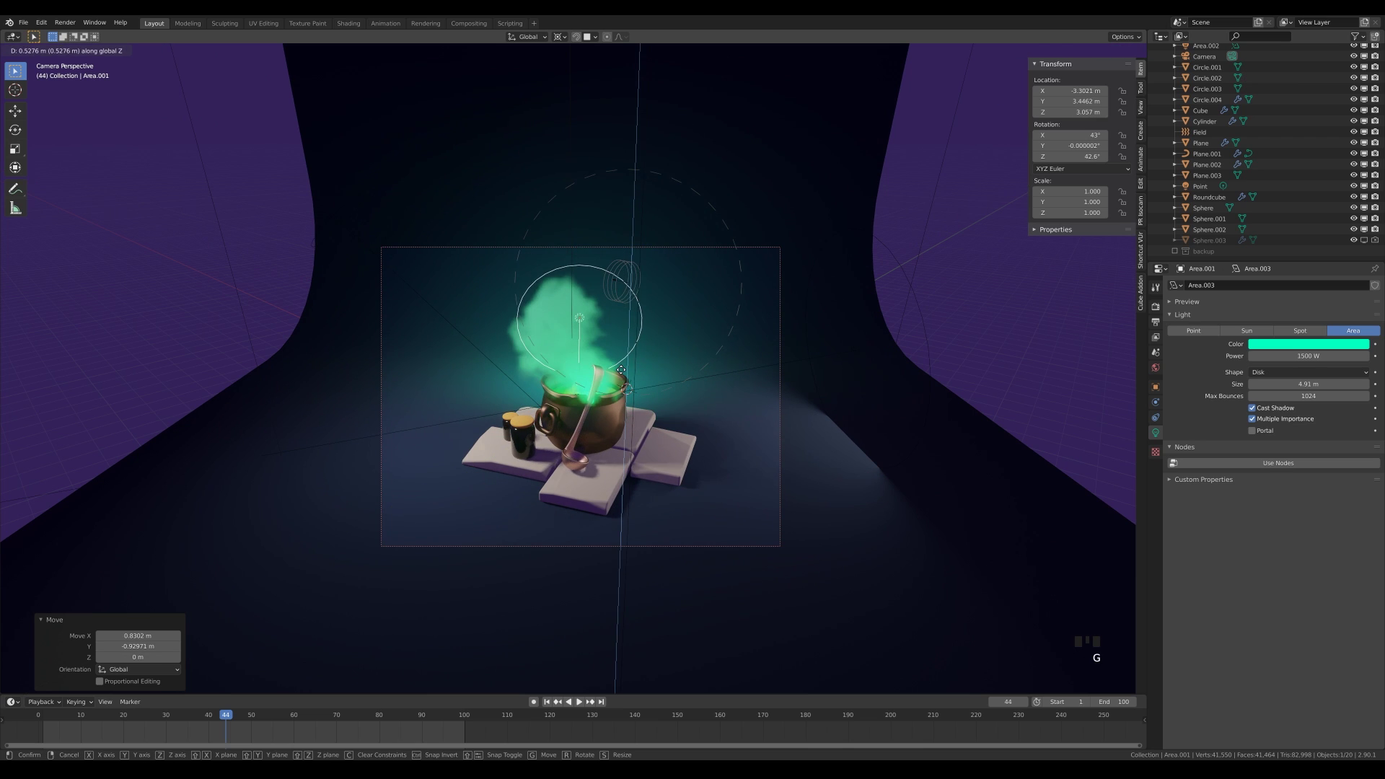
pyautogui.click(590, 402)
# Step: Try the cauldron's point light at 1500 W, return it to 500 W and set its color to turquoise with hue 0.469
pyautogui.click(590, 402)
pyautogui.click(1302, 355)
pyautogui.write('1500')
pyautogui.press('Return')
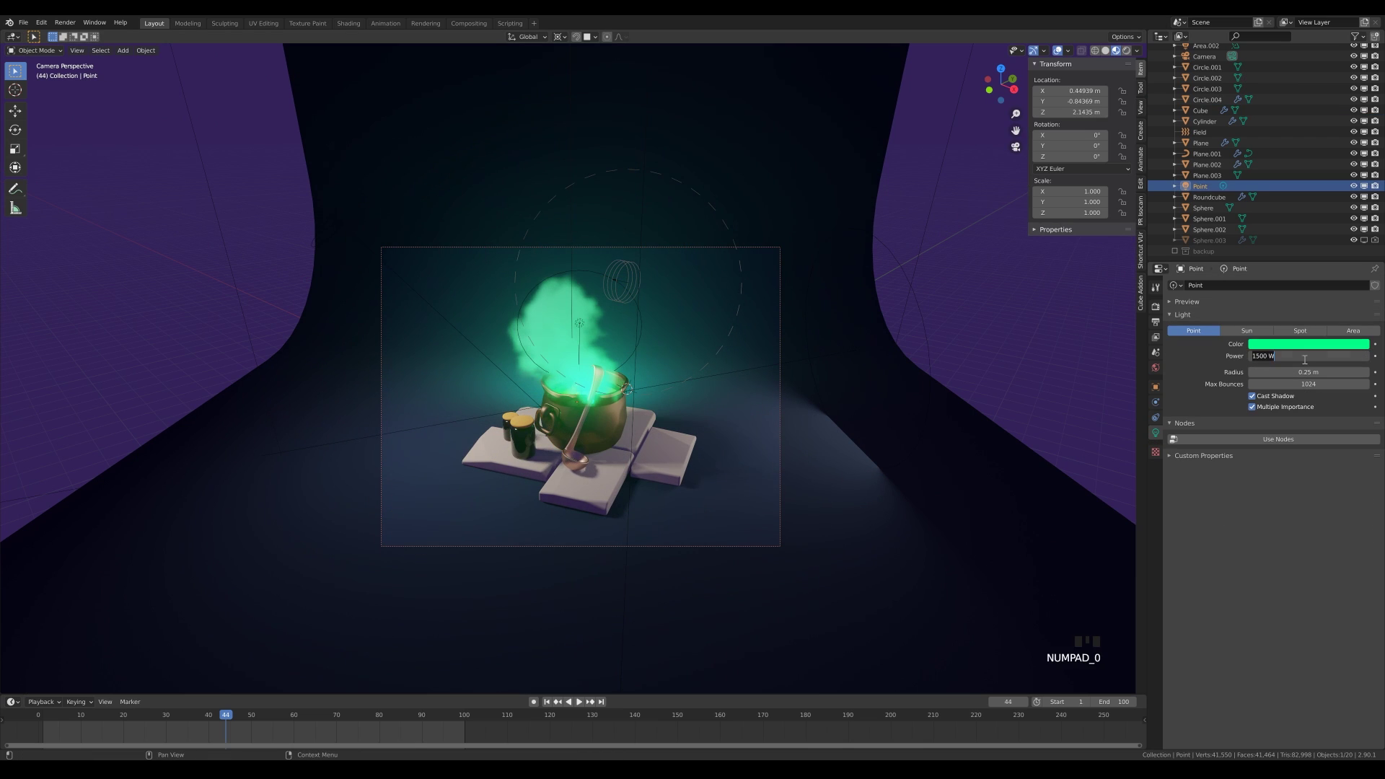
pyautogui.write('500')
pyautogui.press('Return')
pyautogui.click(1290, 345)
pyautogui.moveTo(1299, 202); pyautogui.dragTo(1308, 199)
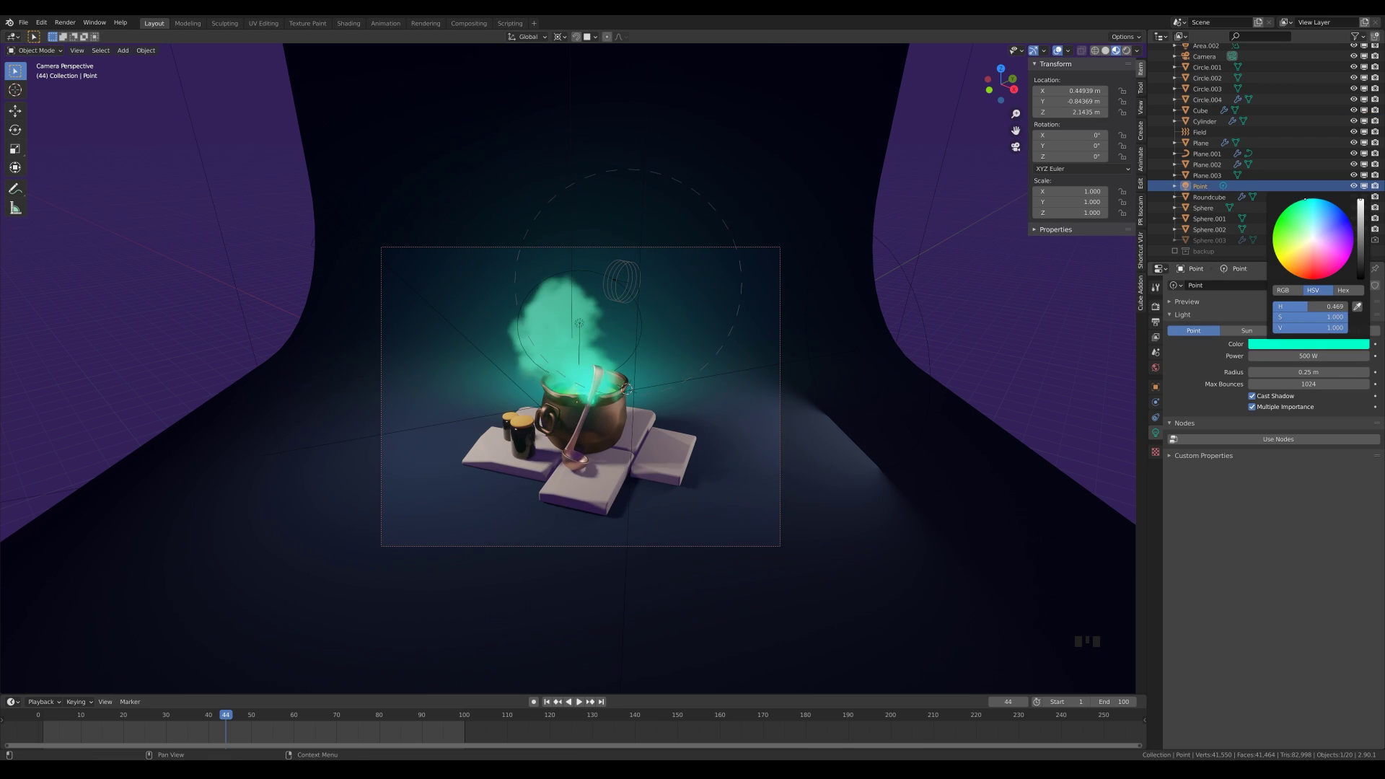
# Step: Change the slabs' Stone base color to a golden ochre and adjust its brightness
pyautogui.click(656, 452)
pyautogui.click(1155, 477)
pyautogui.click(1303, 412)
pyautogui.moveTo(1309, 302); pyautogui.dragTo(1304, 312)
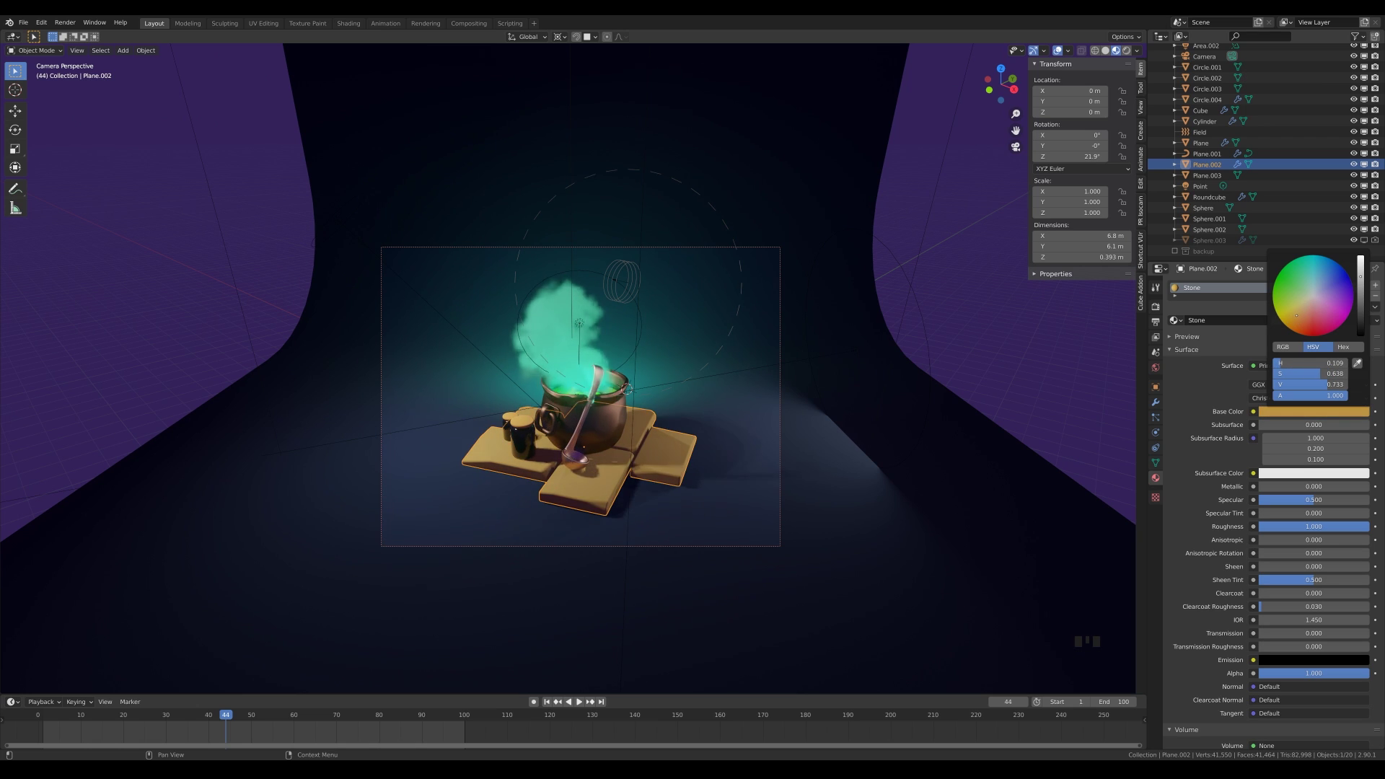
pyautogui.moveTo(1360, 277); pyautogui.dragTo(1360, 305)
# Step: Change the jar lids' Wood base color to a pale pinkish grey
pyautogui.click(528, 434)
pyautogui.click(1318, 436)
pyautogui.click(530, 454)
# Step: Place a linked duplicate of the larger jar on the slab across the cauldron and scale it to about 1.26
pyautogui.click(530, 453)
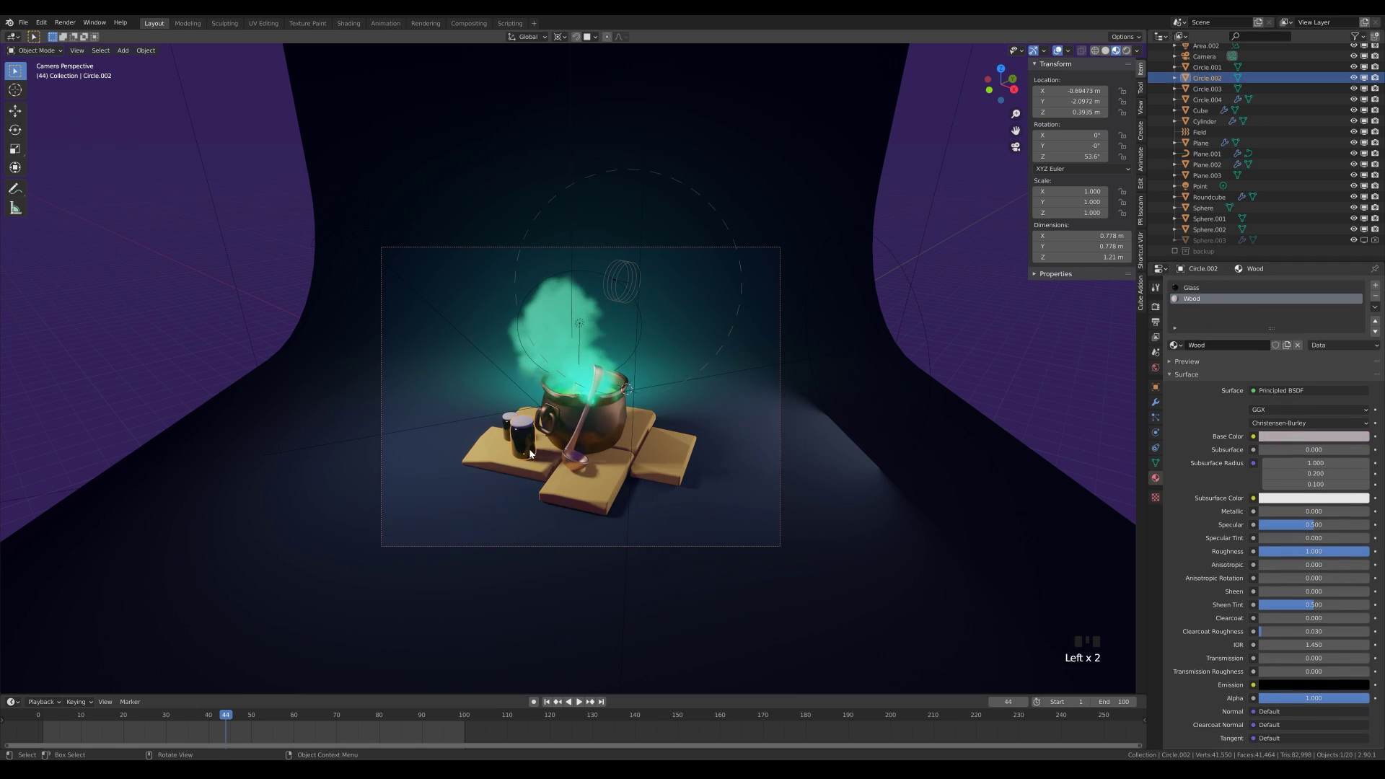
pyautogui.click(637, 449)
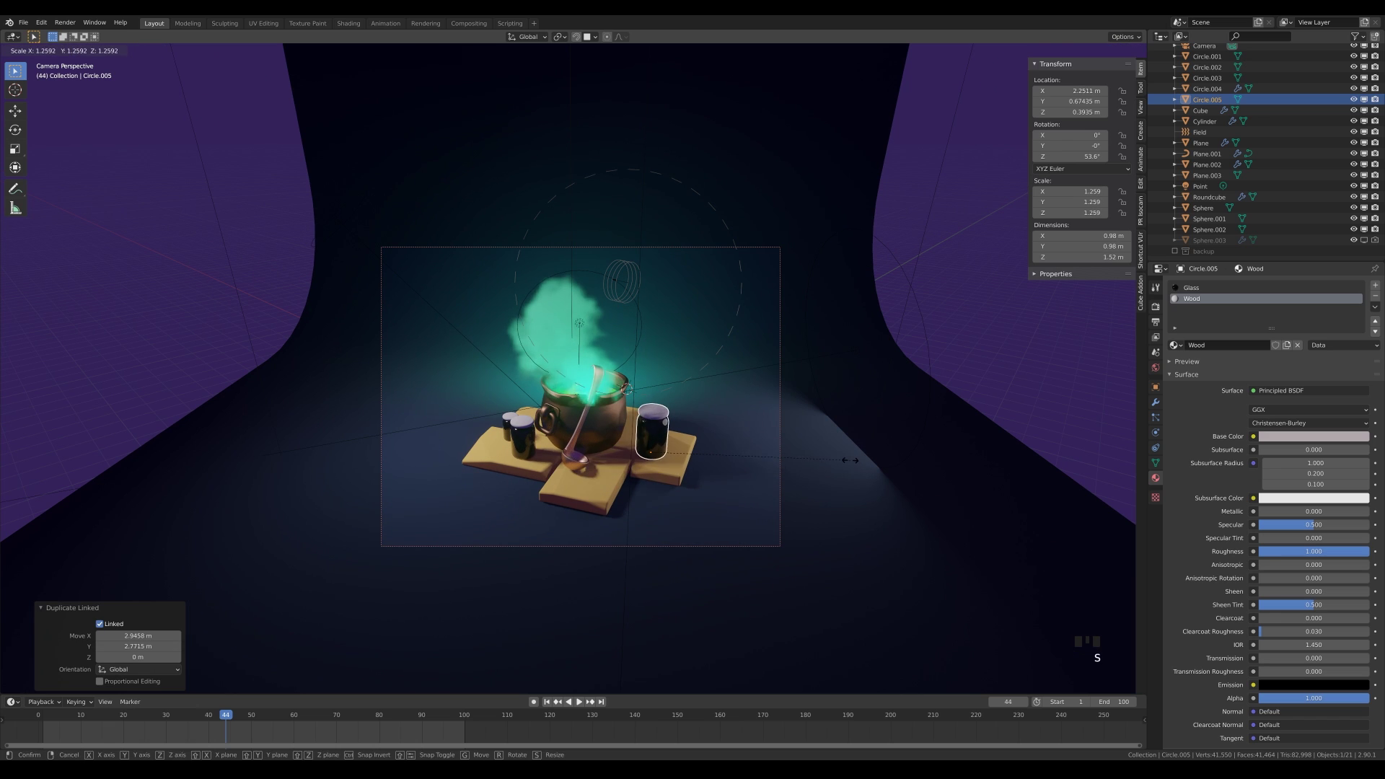
pyautogui.click(850, 460)
pyautogui.press('h')
pyautogui.click(665, 447)
# Step: Set the backdrop's Bg base color to deep blue with hue 0.629, saturation 1.000 and value 0.258
pyautogui.click(841, 464)
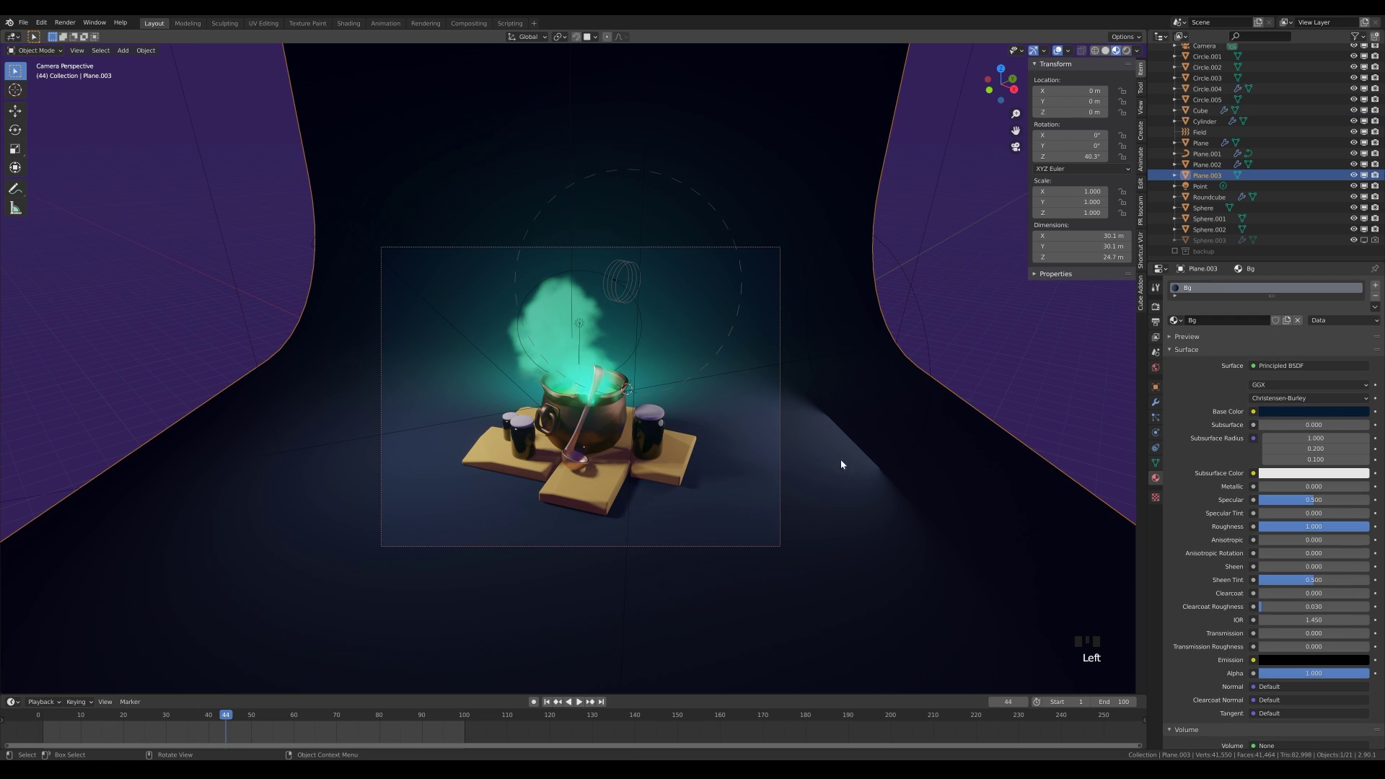
pyautogui.click(1273, 414)
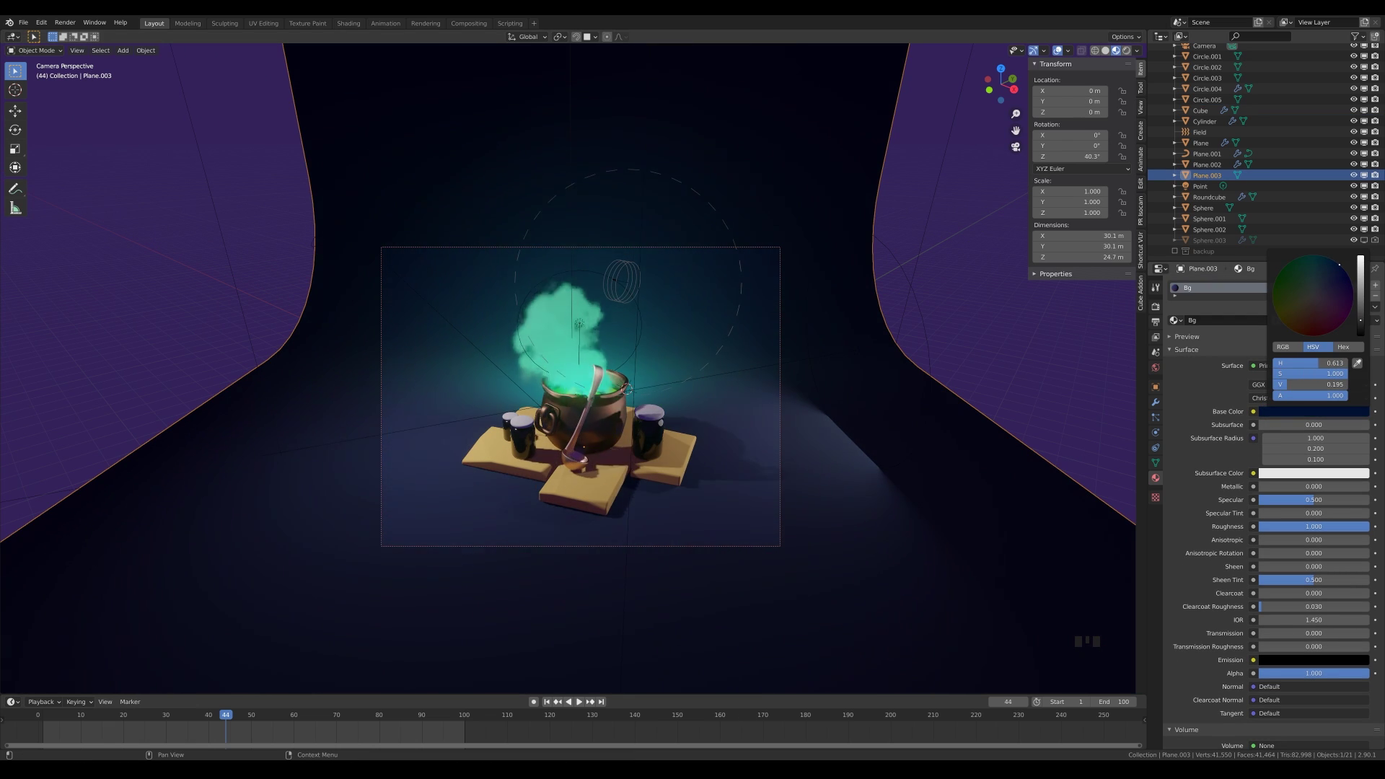
pyautogui.moveTo(1368, 312); pyautogui.dragTo(1360, 315)
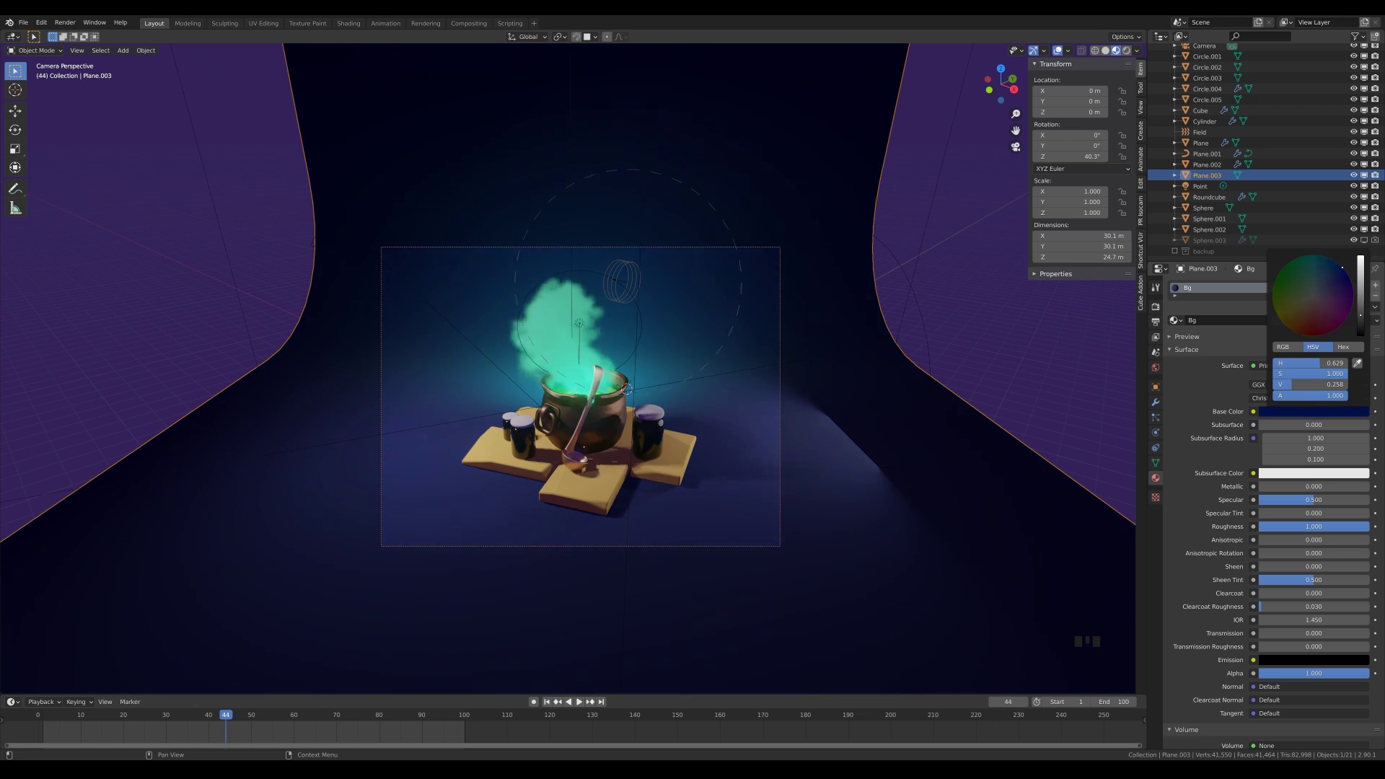
# Step: Tint the front area light pale salmon and the large side area light periwinkle blue, and save the file
pyautogui.click(353, 232)
pyautogui.click(1305, 344)
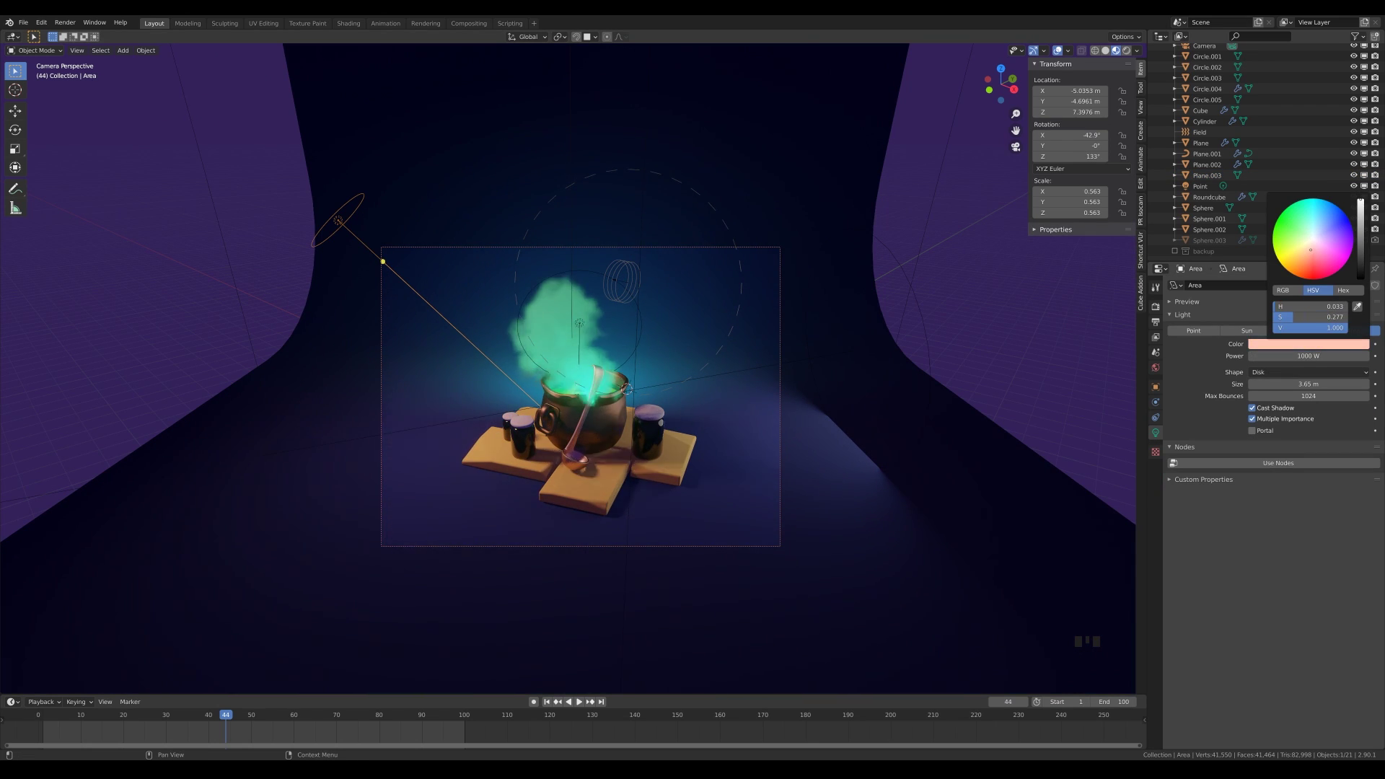
pyautogui.click(922, 332)
pyautogui.click(1305, 344)
pyautogui.moveTo(1314, 237); pyautogui.dragTo(1325, 214)
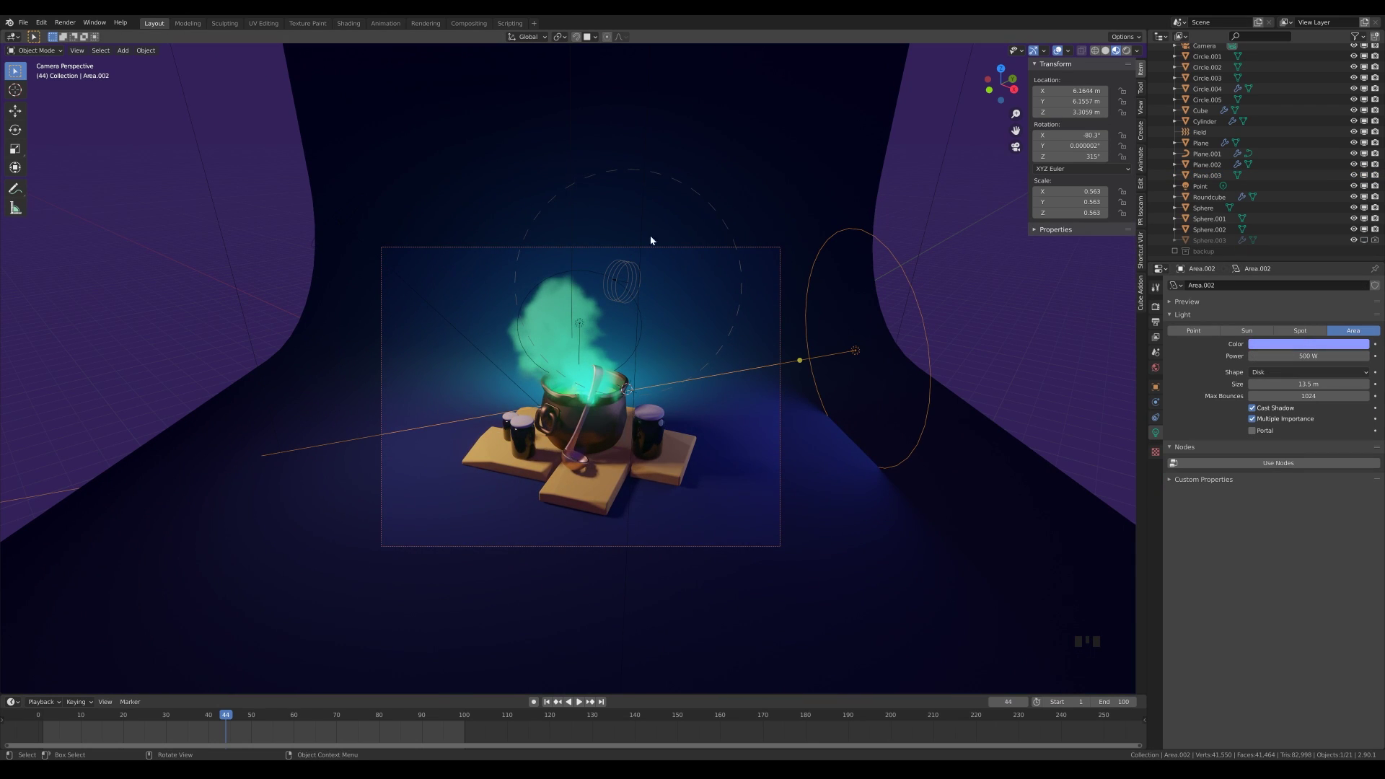
pyautogui.hotkey('ctrl', 's')
# Step: Change the slabs' Stone base color to a salmon pink
pyautogui.scroll(-7, 722, 403)
pyautogui.scroll(9, 634, 501)
pyautogui.click(612, 520)
pyautogui.click(1311, 411)
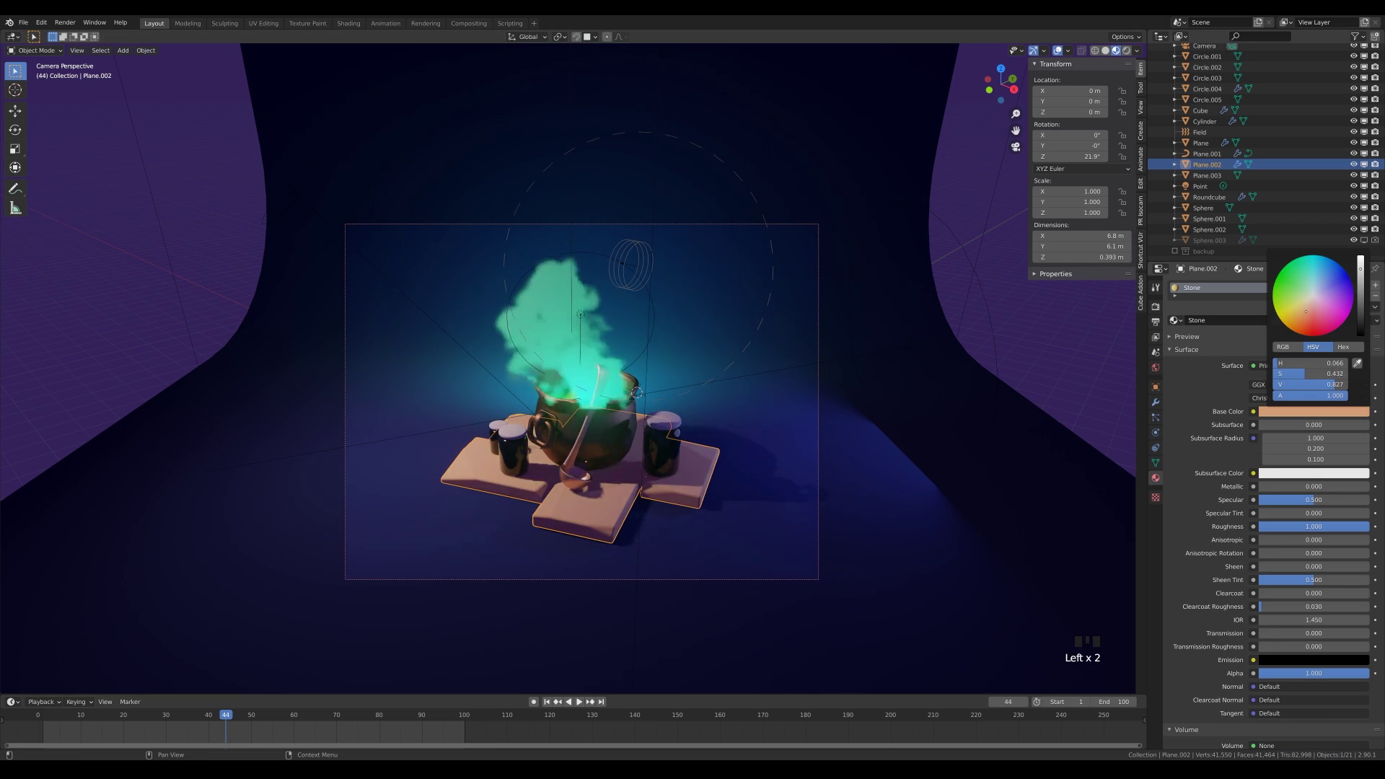
pyautogui.moveTo(1305, 312); pyautogui.dragTo(1310, 310)
# Step: Scale the stone slabs to about 0.89 and move them horizontally to about X 0.45 m, Y -0.19 m
pyautogui.press('s')
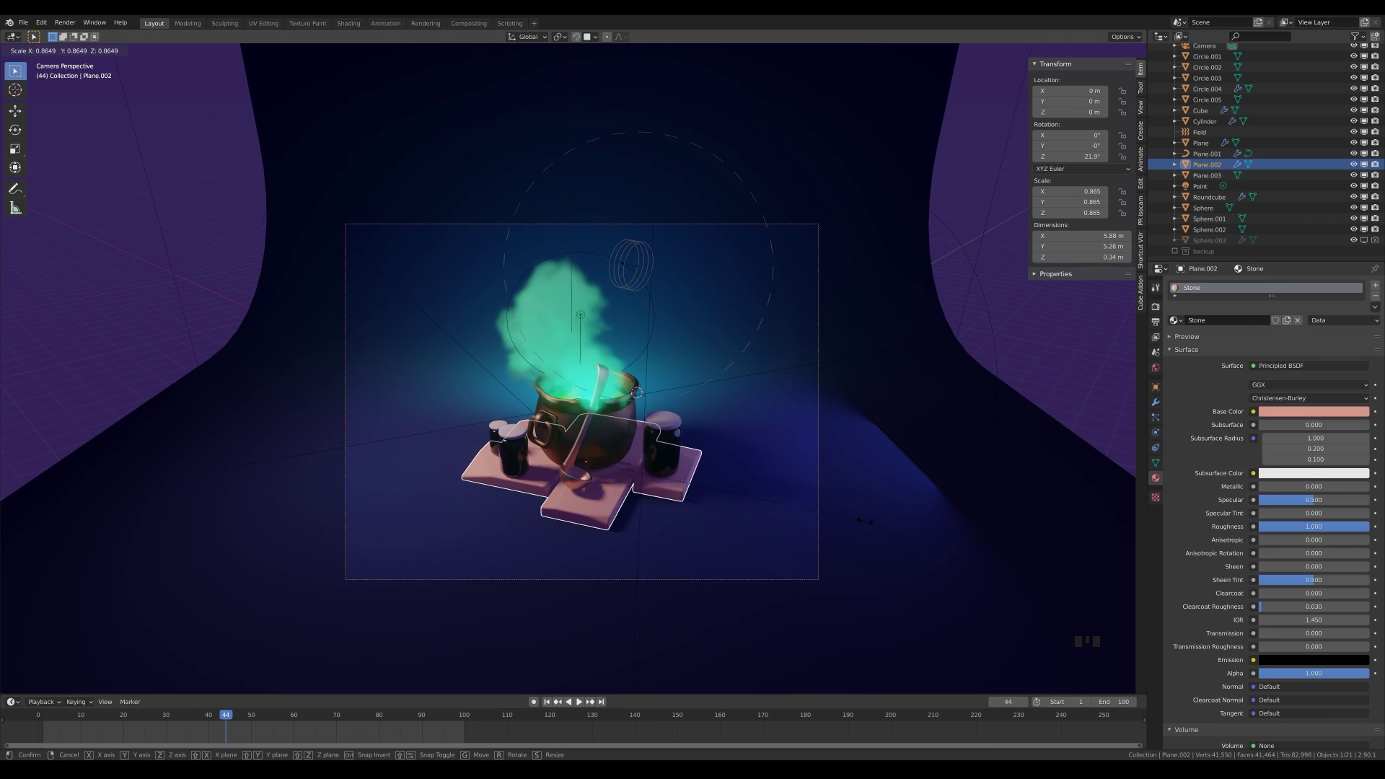
pyautogui.click(872, 521)
pyautogui.press('g')
pyautogui.hotkey('shift', 'z')
pyautogui.hotkey('shift', 'z')
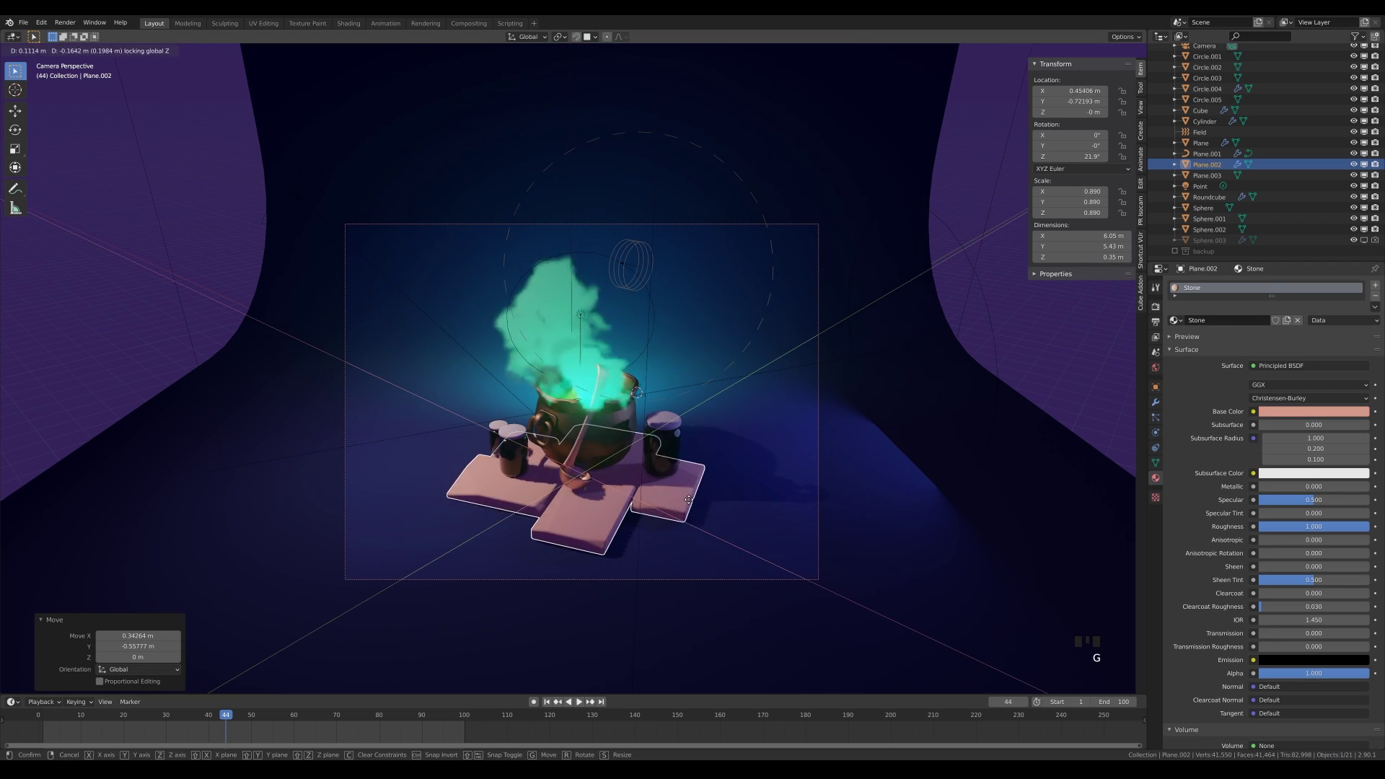
pyautogui.click(703, 486)
# Step: Rotate the slabs about 38.7° around Z and shift them horizontally to about X -0.07 m, Y -0.17 m
pyautogui.press('r')
pyautogui.press('z')
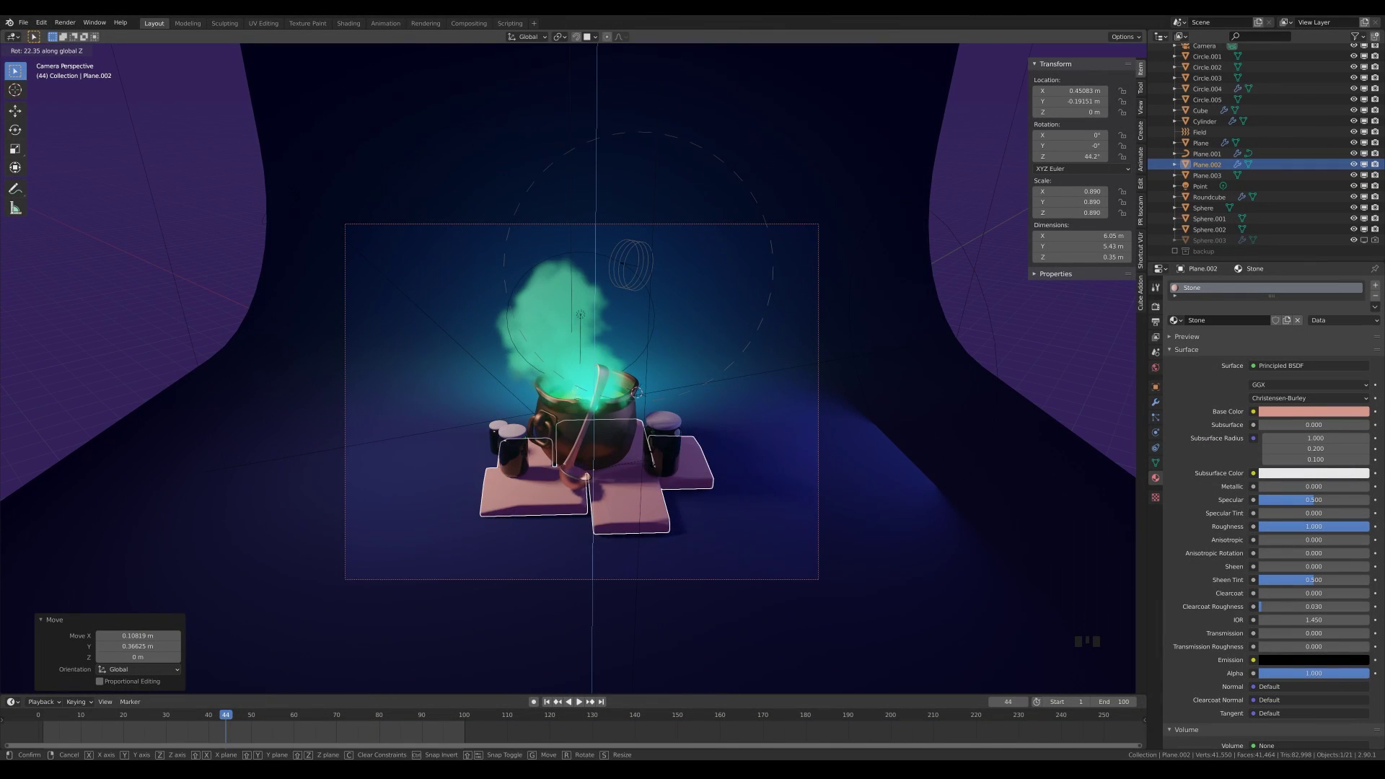
pyautogui.press('g')
pyautogui.hotkey('shift', 'z')
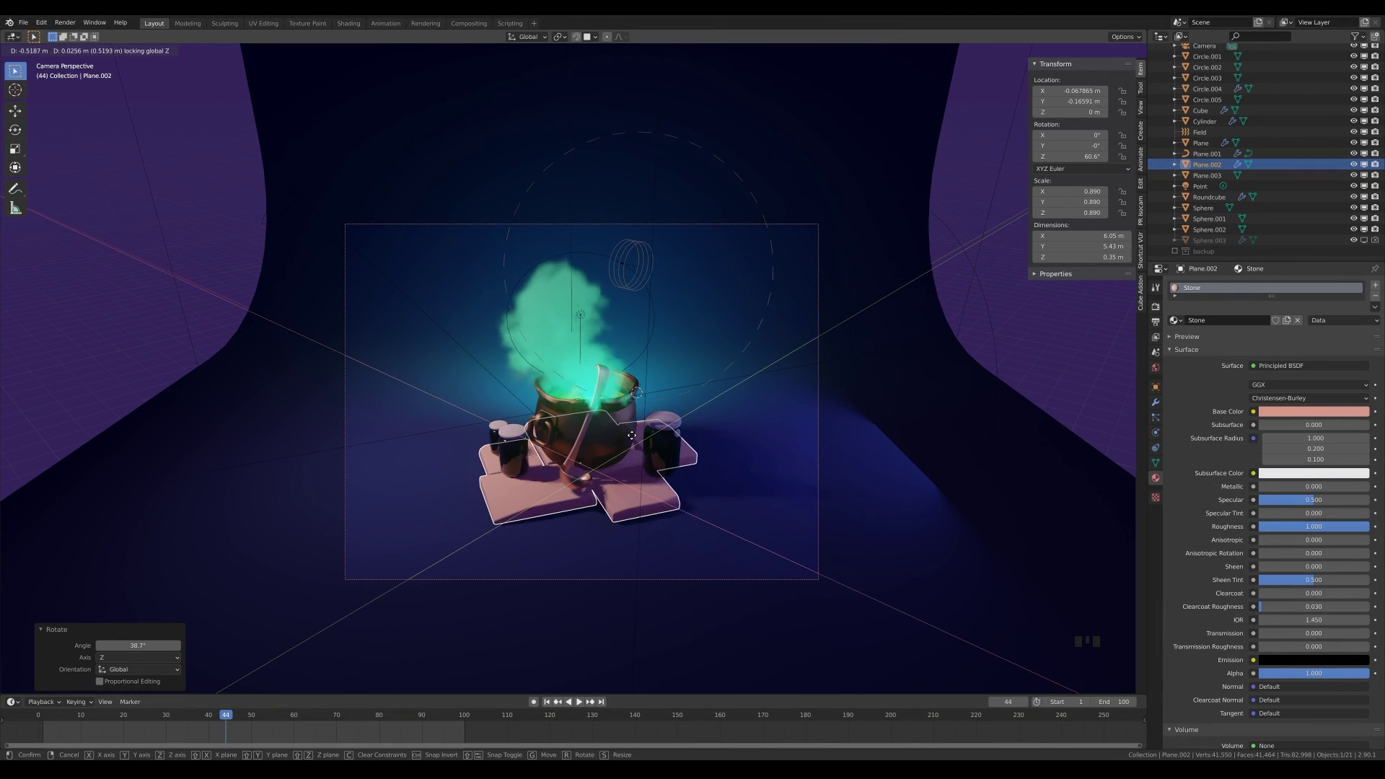
pyautogui.click(631, 435)
# Step: Move the largest jar horizontally so it stands on the slab beside the ladle
pyautogui.click(667, 448)
pyautogui.press('g')
pyautogui.hotkey('shift', 'z')
pyautogui.click(676, 469)
pyautogui.moveTo(728, 527); pyautogui.dragTo(772, 478, button='middle')
pyautogui.keyDown('shift'); pyautogui.click(373, 483); pyautogui.keyUp('shift')
pyautogui.keyDown('shift'); pyautogui.click(433, 462); pyautogui.keyUp('shift')
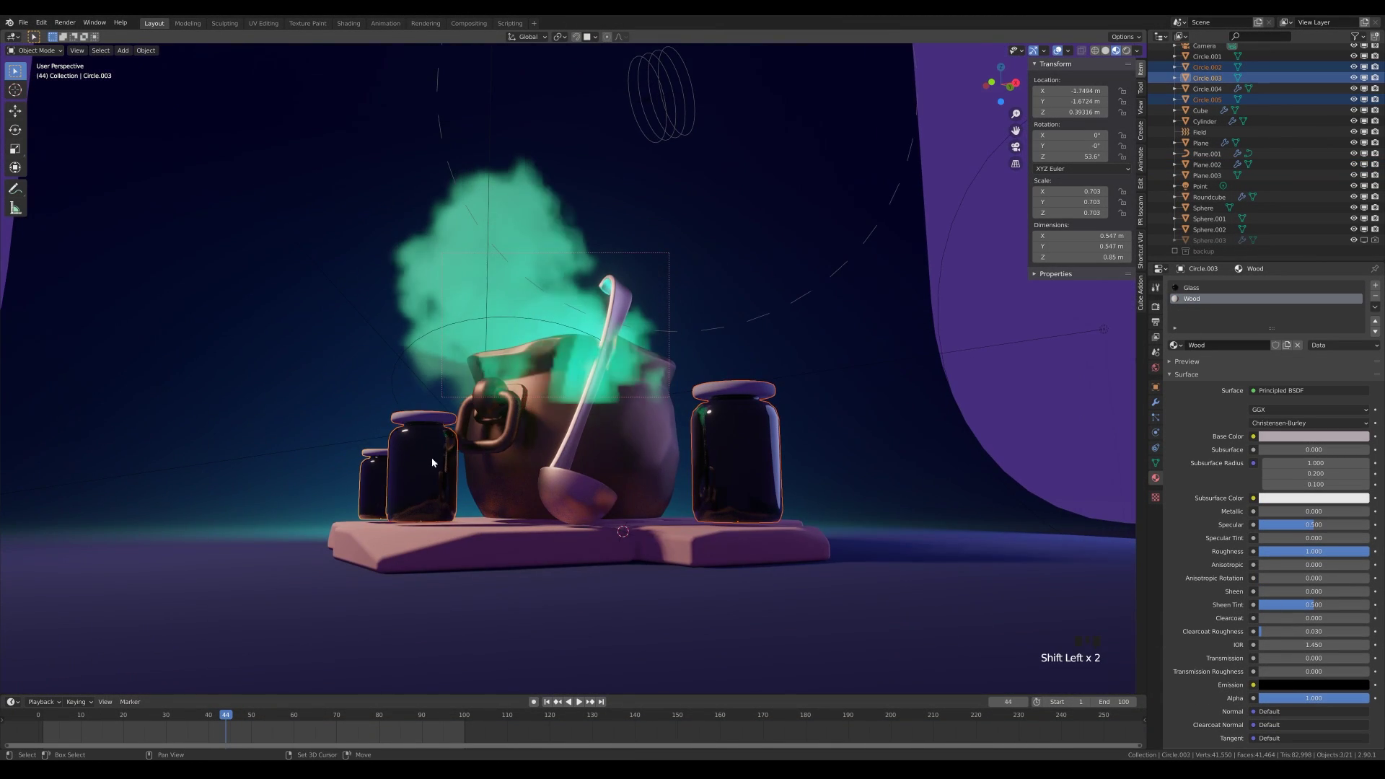
pyautogui.press('KP_1')
pyautogui.click(802, 540)
pyautogui.press('g')
pyautogui.press('z')
pyautogui.rightClick(811, 539)
# Step: Raise the backdrop about 0.076 m along Z to meet the underside of the slabs, and save the file
pyautogui.click(866, 535)
pyautogui.press('g')
pyautogui.press('z')
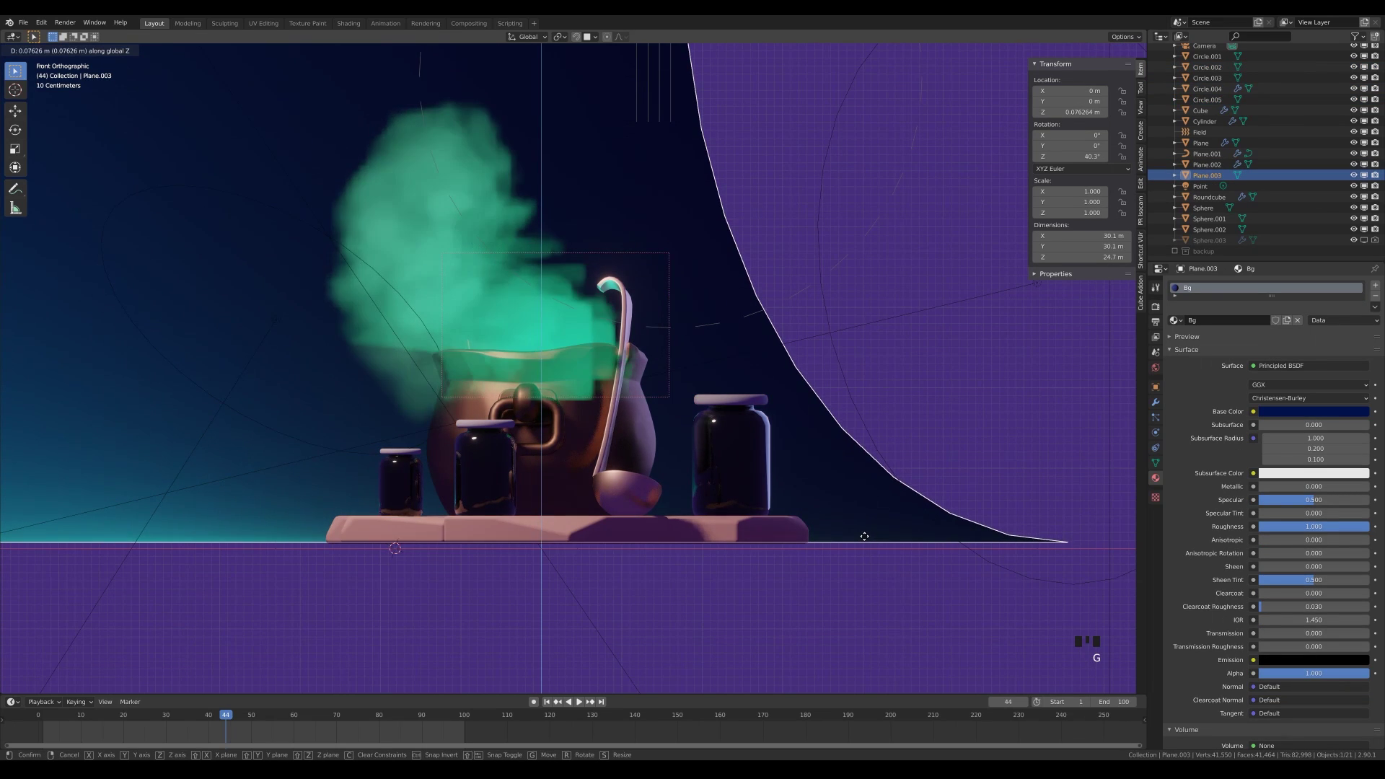
pyautogui.click(864, 536)
pyautogui.press('KP_0')
pyautogui.keyDown('shift'); pyautogui.moveTo(776, 480); pyautogui.dragTo(756, 465, button='middle'); pyautogui.keyUp('shift')
pyautogui.hotkey('ctrl', 's')
# Step: Move the smallest jar about 1.12 m in X and -0.41 m in Y so it sits close behind the middle jar
pyautogui.click(483, 474)
pyautogui.press('g')
pyautogui.hotkey('shift', 'z')
pyautogui.click(449, 451)
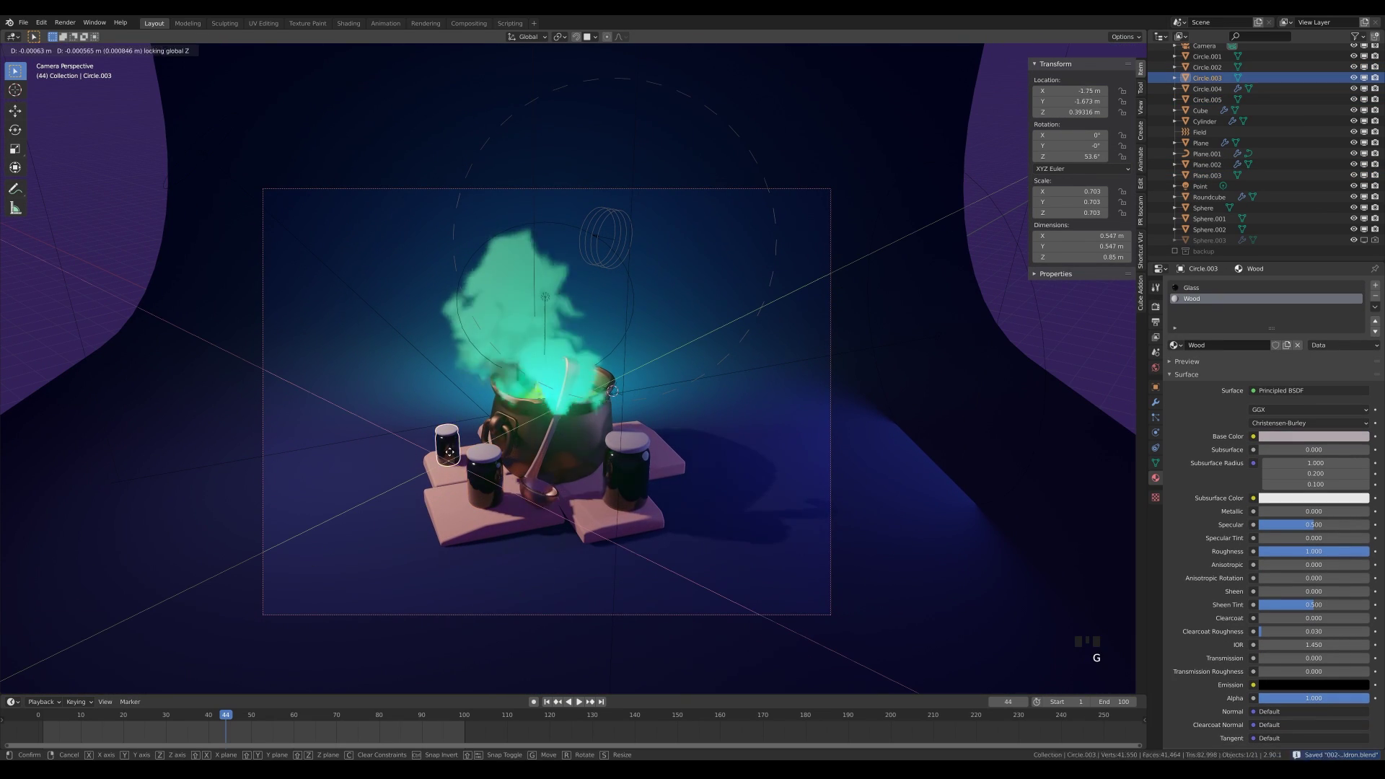
pyautogui.click(470, 513)
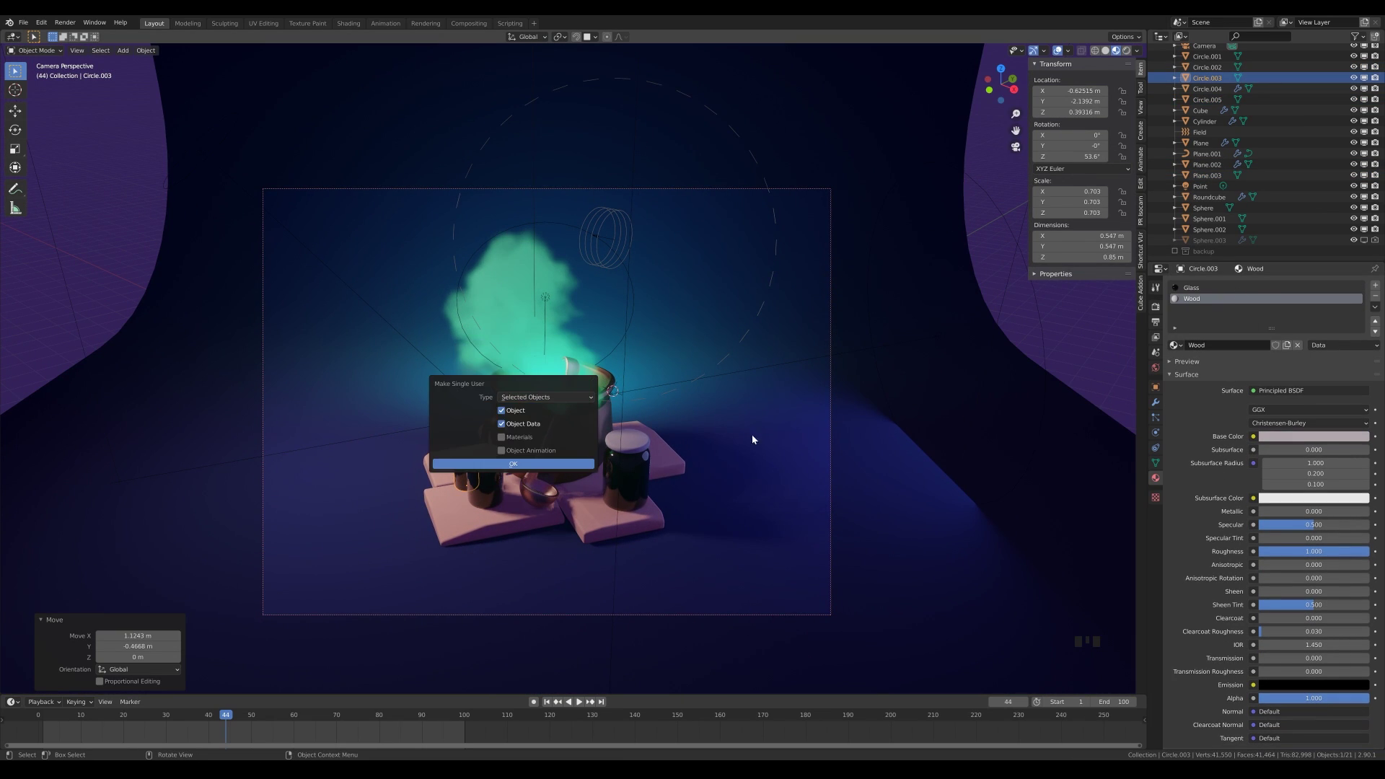
# Step: Make the smallest jar single-user with its own Wood copy coloured dark olive (hue 0.146, saturation 0.387, value 0.329), and save the file
pyautogui.click(1286, 345)
pyautogui.click(1313, 436)
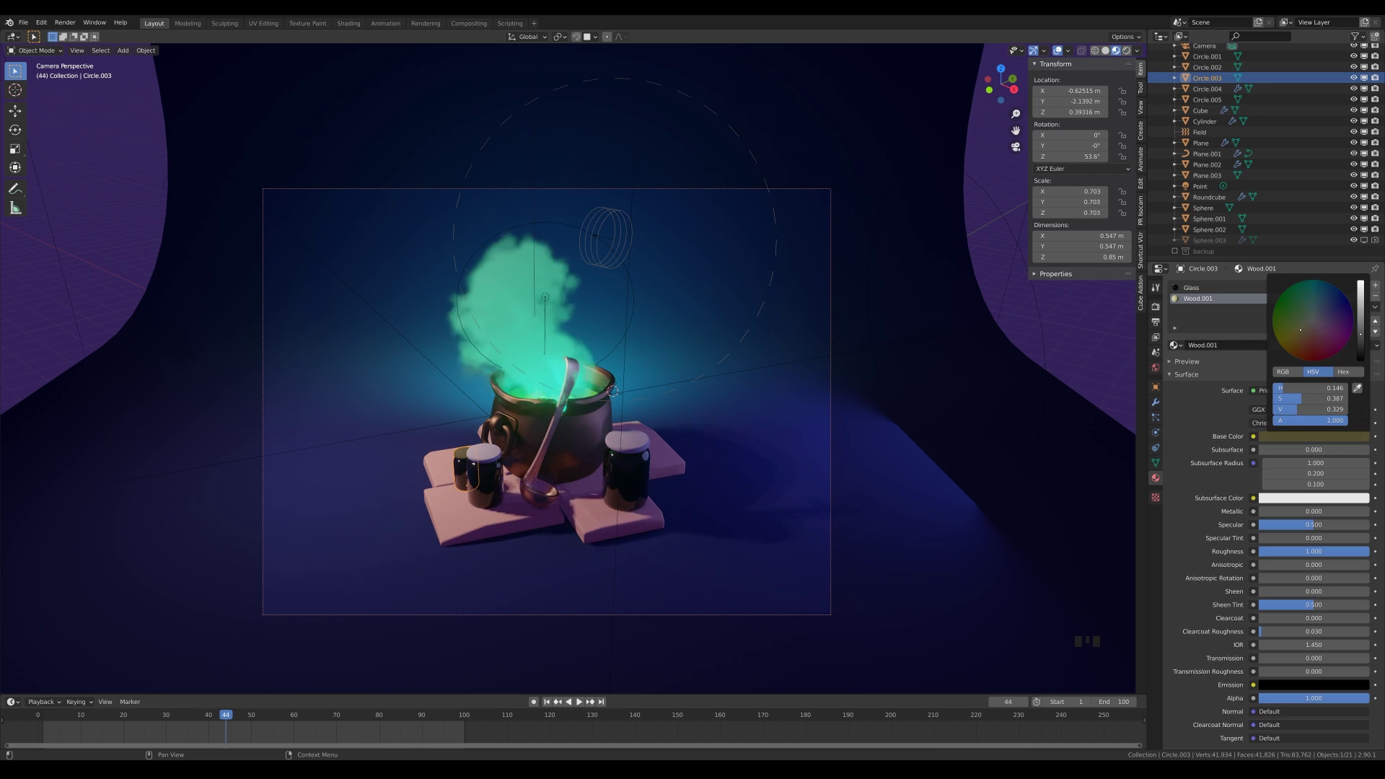
pyautogui.scroll(-5, 570, 433)
pyautogui.scroll(5, 570, 433)
pyautogui.hotkey('ctrl', 's')
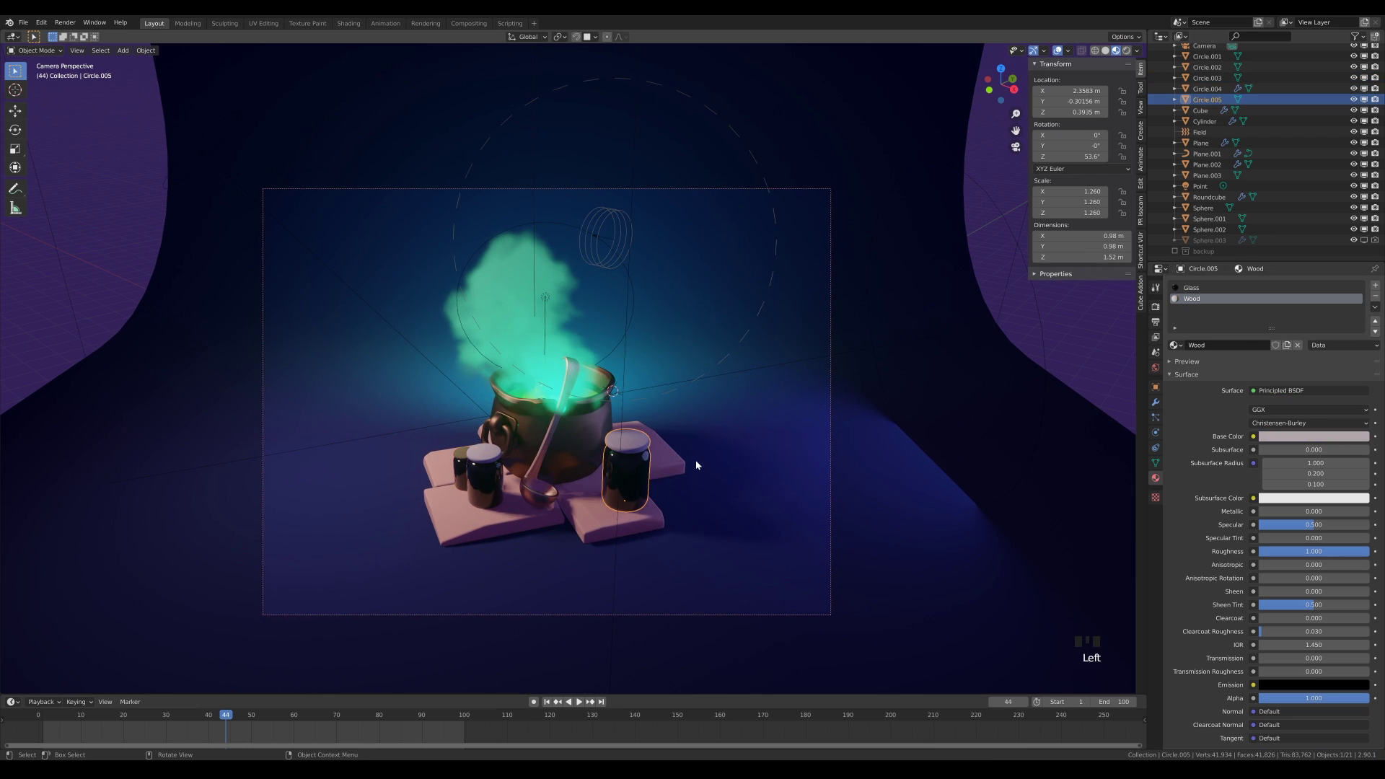
# Step: Make the largest jar single-user and separate its lid into its own object
pyautogui.press('u')
pyautogui.click(699, 497)
pyautogui.scroll(4, 685, 490)
pyautogui.press('Tab')
pyautogui.moveTo(664, 436); pyautogui.dragTo(757, 404, button='middle')
pyautogui.keyDown('shift'); pyautogui.moveTo(778, 433); pyautogui.dragTo(817, 458, button='middle'); pyautogui.keyUp('shift')
pyautogui.scroll(6, 810, 467)
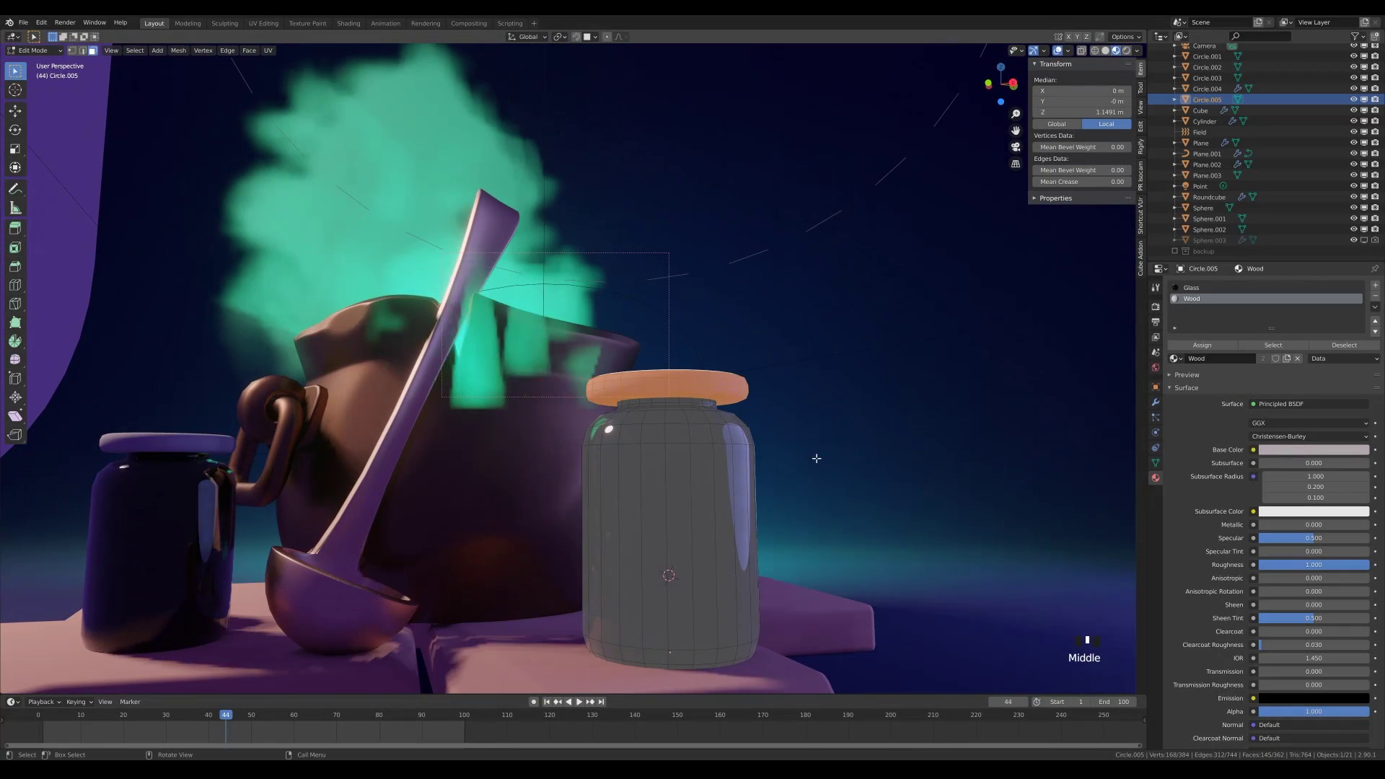
pyautogui.press('KP_Add')
pyautogui.press('ctrl+KP_Add')
pyautogui.press('p')
pyautogui.click(828, 451)
pyautogui.press('Tab')
# Step: Isolate the separated lid, fill its open underside with a face and recalculate its normals
pyautogui.click(723, 396)
pyautogui.press('Tab')
pyautogui.press('KP_Divide')
pyautogui.press('2')
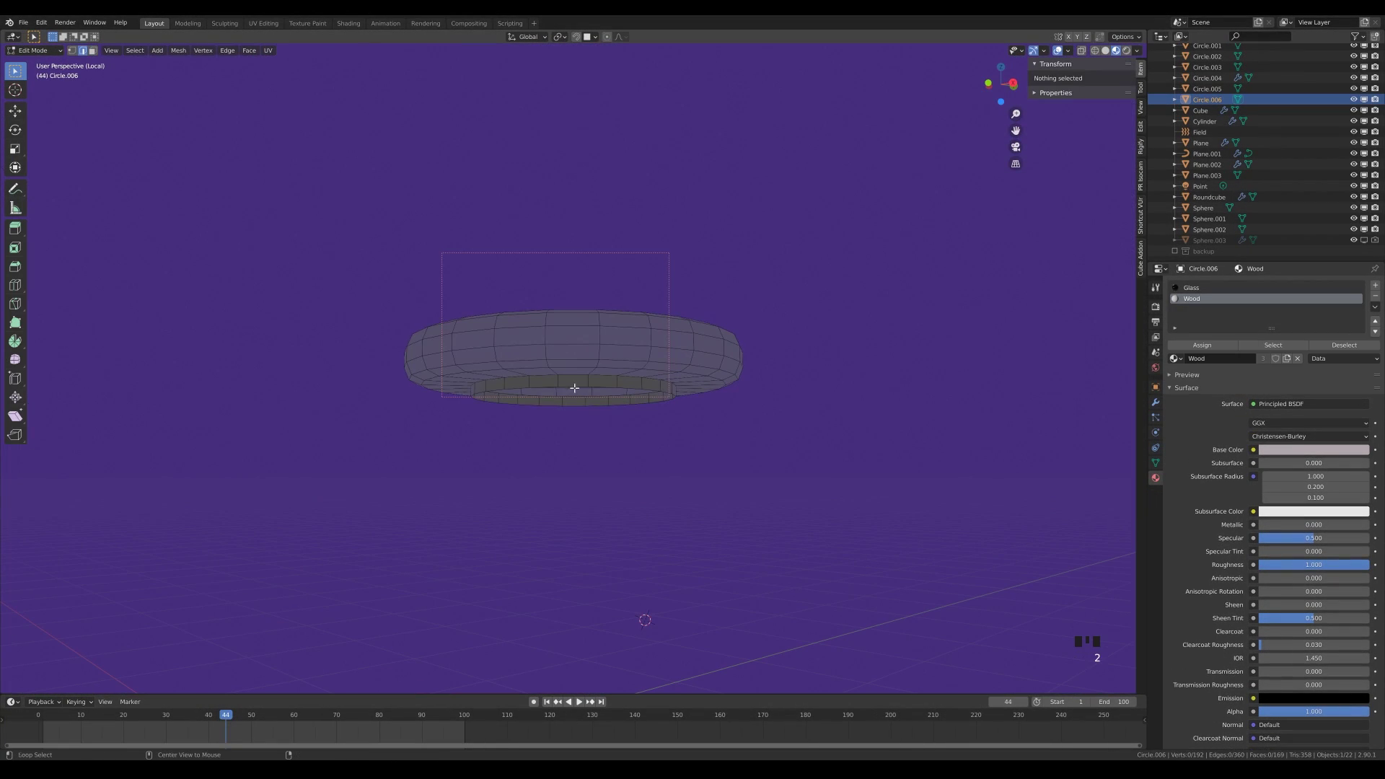
pyautogui.keyDown('alt'); pyautogui.click(575, 388); pyautogui.keyUp('alt')
pyautogui.press('f')
pyautogui.press('Tab')
pyautogui.moveTo(700, 408); pyautogui.dragTo(726, 376, button='right')
pyautogui.press('Tab')
pyautogui.press('a')
pyautogui.hotkey('shift', 'n')
# Step: Bevel the edge loop around the lid's filled underside and return to the full scene
pyautogui.keyDown('alt'); pyautogui.click(605, 352); pyautogui.keyUp('alt')
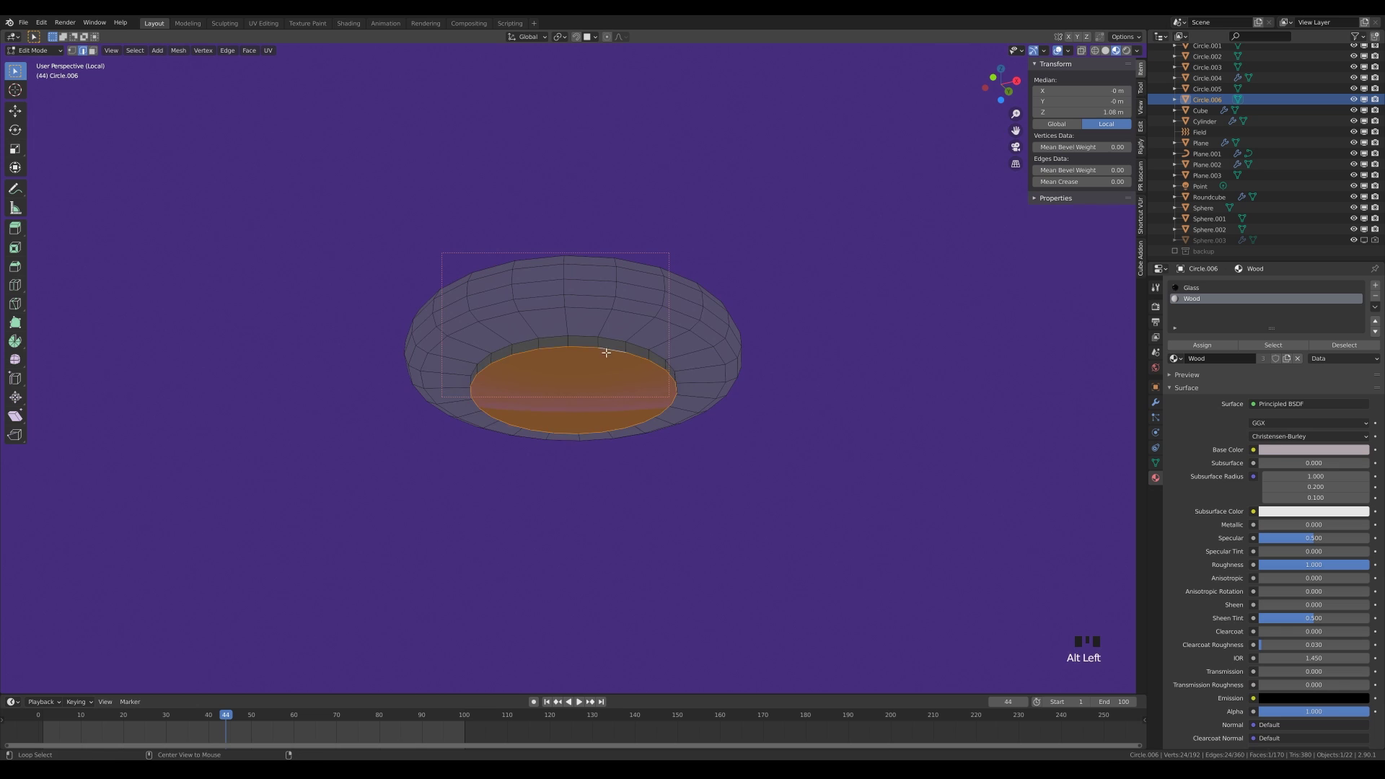
pyautogui.hotkey('ctrl', 'b')
pyautogui.rightClick(692, 374)
pyautogui.hotkey('ctrl', 'b')
pyautogui.scroll(-3, 697, 374)
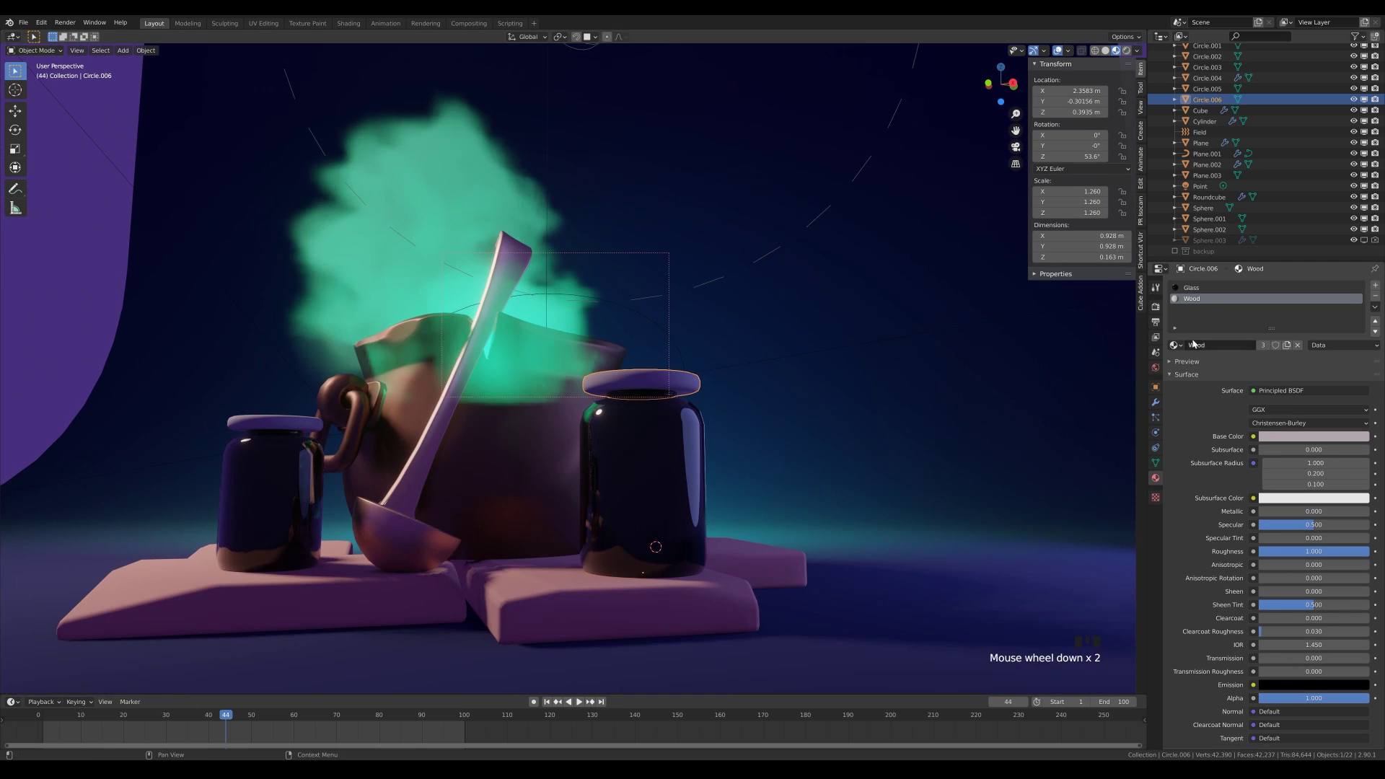
# Step: Remove the Glass material slot from the lid and scale the lid's mesh up to about 1.083
pyautogui.click(1197, 287)
pyautogui.click(1286, 345)
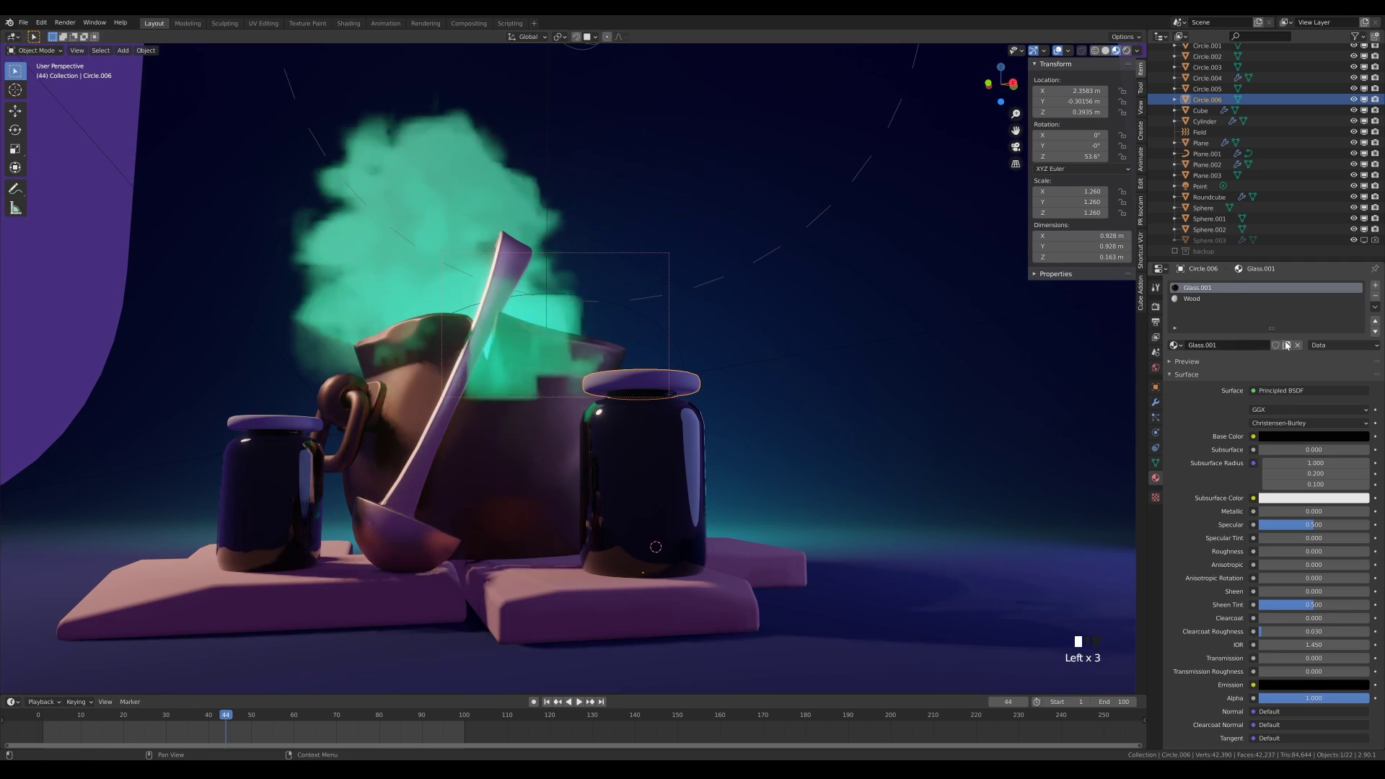
pyautogui.click(1375, 296)
pyautogui.moveTo(683, 421); pyautogui.dragTo(773, 466, button='middle')
pyautogui.scroll(3, 773, 466)
pyautogui.press('.')
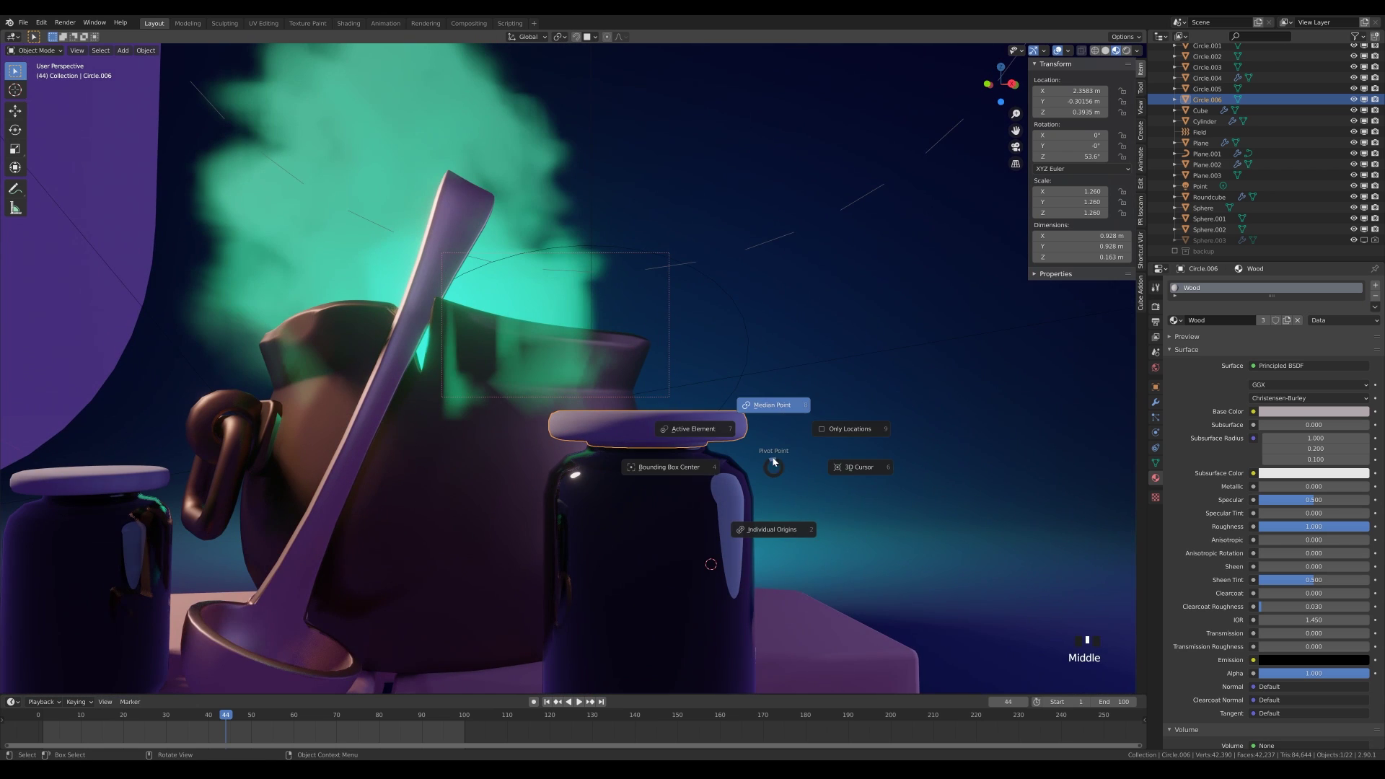
pyautogui.rightClick(786, 455)
pyautogui.press('Tab')
pyautogui.press('a')
pyautogui.press('s')
pyautogui.click(778, 488)
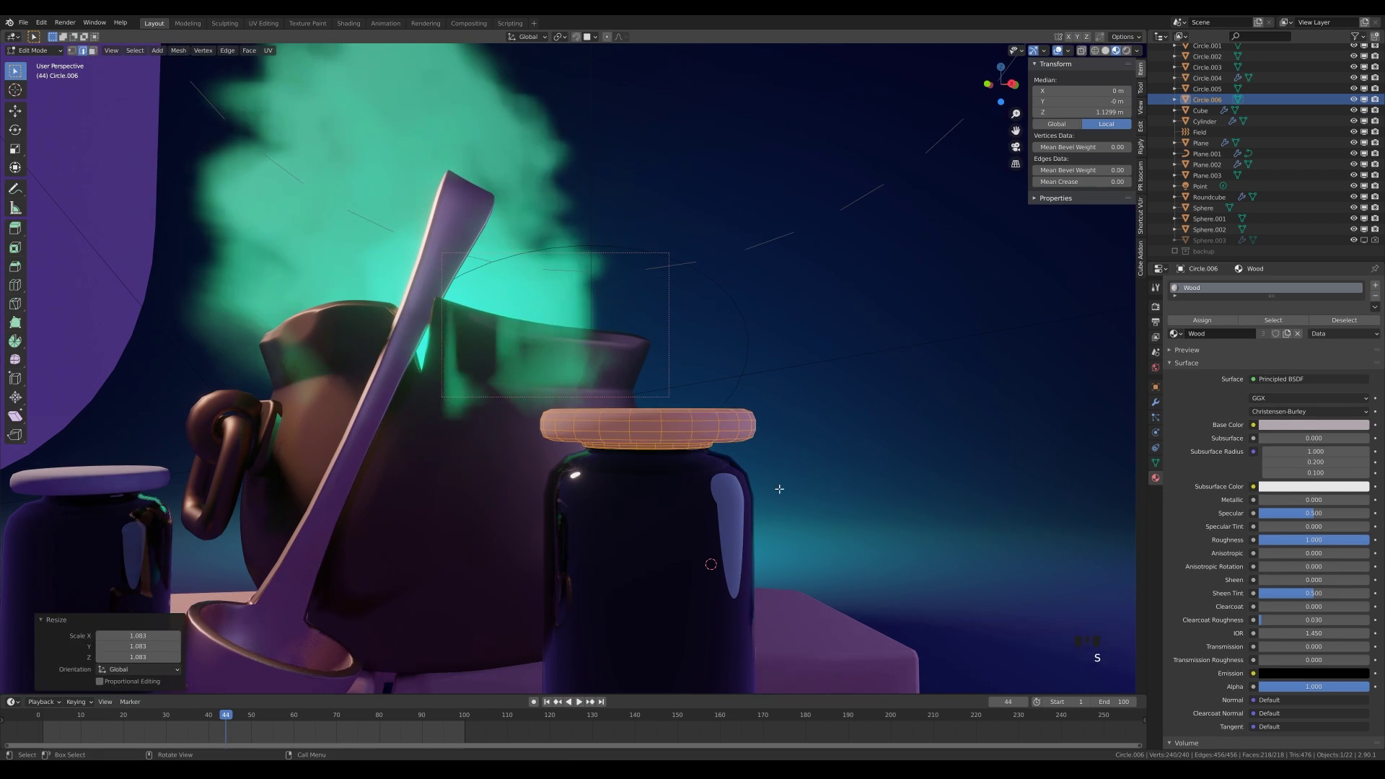
pyautogui.press('Tab')
# Step: Replace the largest jar body's material slots with a new material named Glass 2
pyautogui.click(710, 530)
pyautogui.scroll(-2, 710, 530)
pyautogui.click(1374, 297)
pyautogui.click(1375, 297)
pyautogui.click(1238, 320)
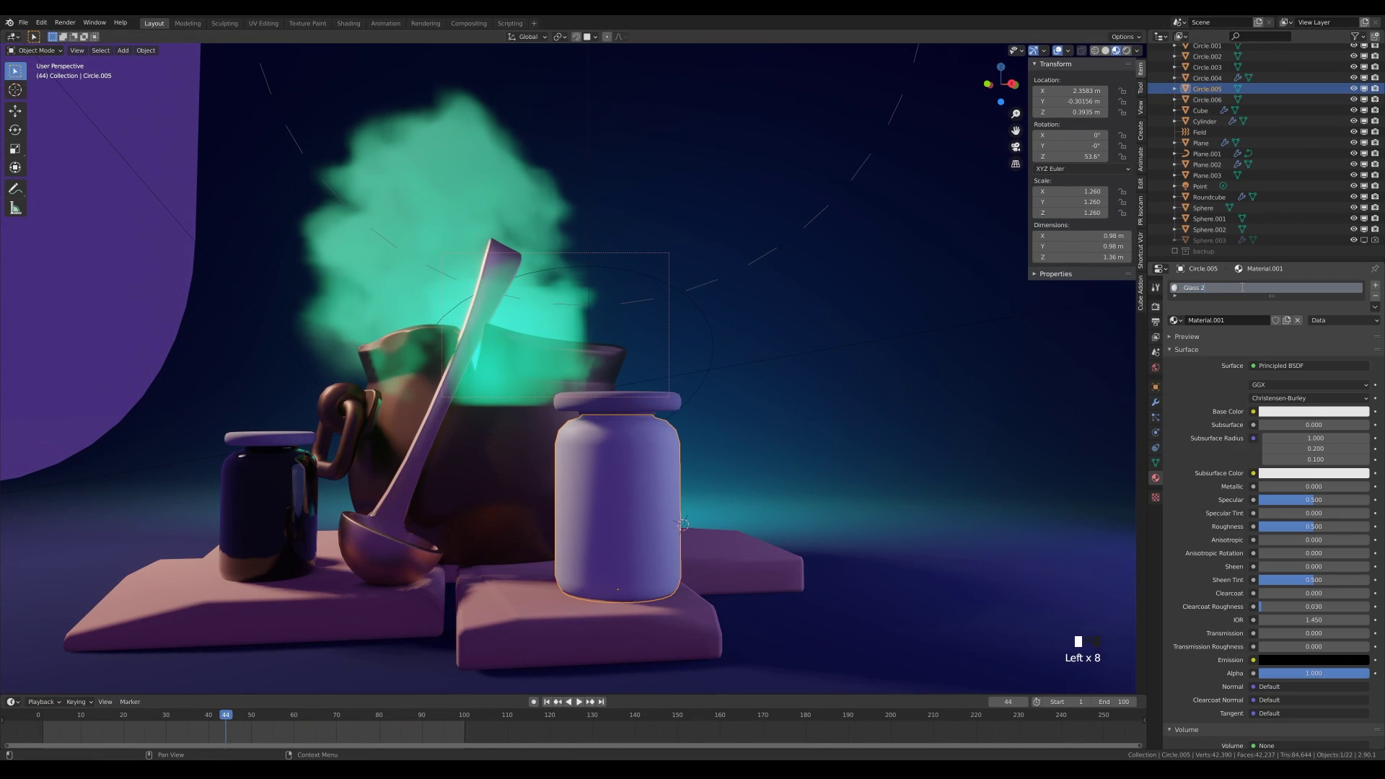
# Step: Set the Glass 2 material's transmission to 1.000 and its roughness to 0.000
pyautogui.moveTo(1295, 633); pyautogui.dragTo(1379, 634)
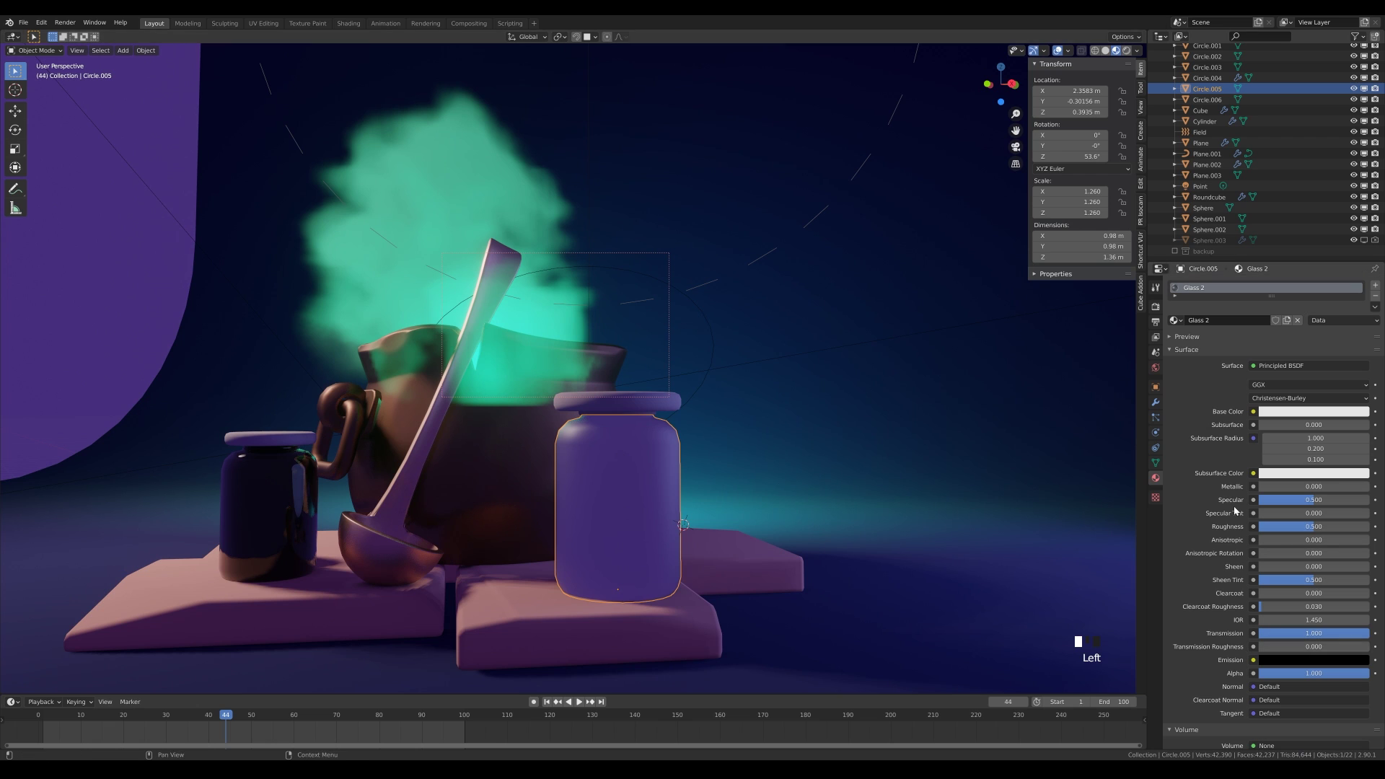
pyautogui.moveTo(1278, 526); pyautogui.dragTo(1189, 525)
pyautogui.moveTo(627, 476); pyautogui.dragTo(635, 526, button='middle')
pyautogui.keyDown('shift'); pyautogui.moveTo(634, 527); pyautogui.dragTo(652, 480, button='middle'); pyautogui.keyUp('shift')
pyautogui.scroll(-3, 1258, 692)
pyautogui.click(1195, 717)
pyautogui.scroll(-2, 1196, 717)
pyautogui.click(1190, 671)
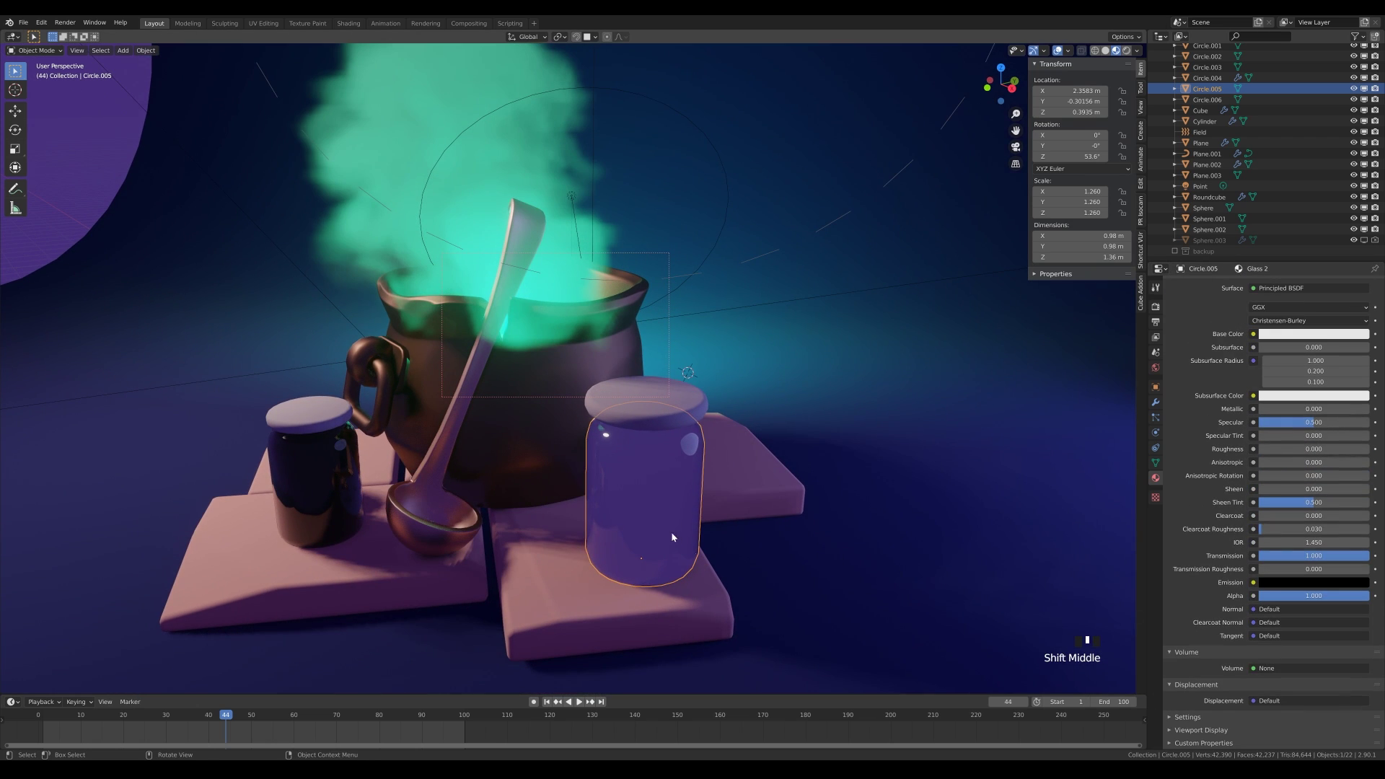
# Step: Add a Solidify modifier to the glass jar body with a thickness of about 0.034 m
pyautogui.click(1154, 404)
pyautogui.click(1189, 285)
pyautogui.click(1164, 453)
pyautogui.hotkey('shift', 'z')
pyautogui.moveTo(721, 510); pyautogui.dragTo(867, 506, button='middle')
pyautogui.scroll(4, 759, 491)
pyautogui.press('KP_1')
pyautogui.keyDown('shift'); pyautogui.moveTo(1287, 334); pyautogui.dragTo(1314, 333); pyautogui.keyUp('shift')
pyautogui.moveTo(880, 346); pyautogui.dragTo(915, 378, button='middle')
pyautogui.scroll(-2, 914, 380)
pyautogui.scroll(3, 902, 418)
# Step: Examine the glass jar's thickened wall in solid shading and in the lit material view
pyautogui.press('Tab')
pyautogui.click(900, 424)
pyautogui.press('Tab')
pyautogui.scroll(-2, 865, 478)
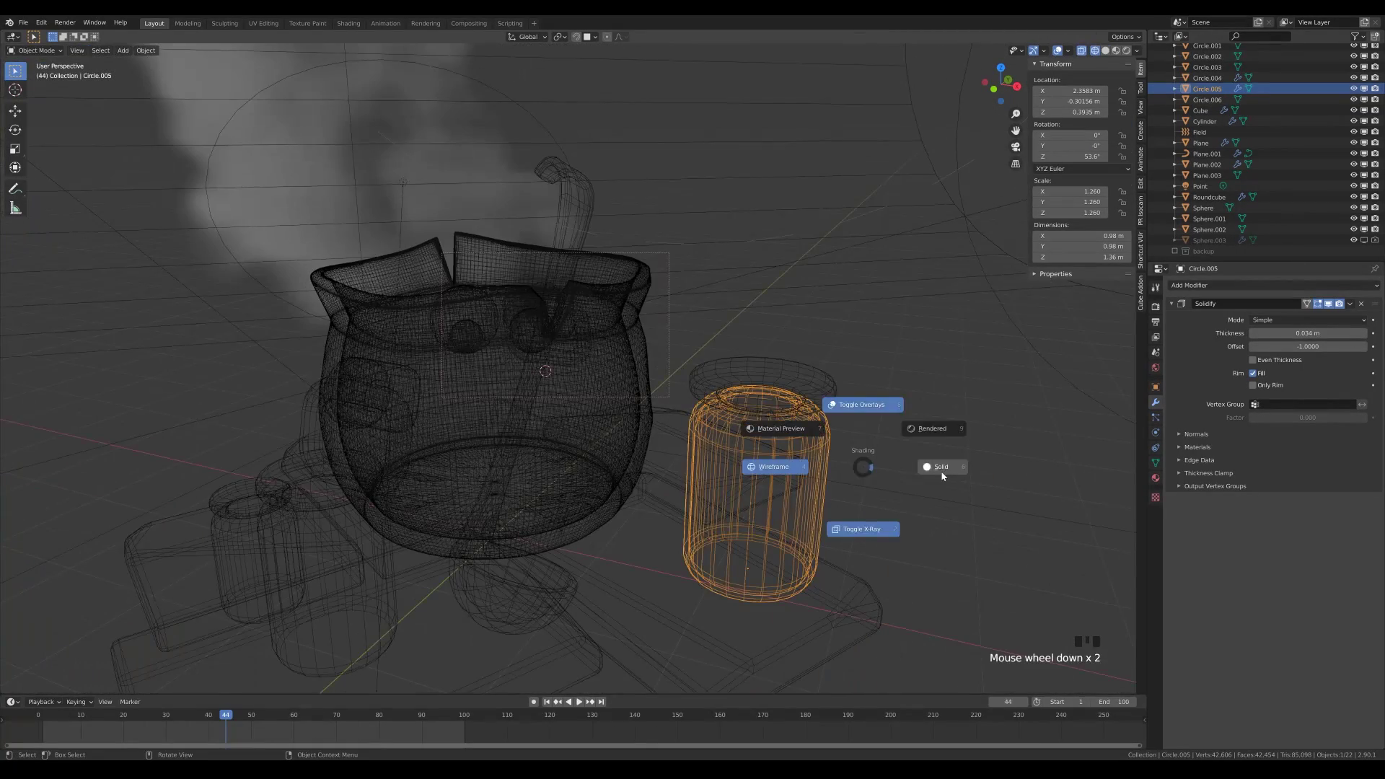
pyautogui.click(941, 474)
pyautogui.scroll(-4, 865, 462)
pyautogui.press('z')
pyautogui.click(685, 395)
pyautogui.click(1155, 478)
pyautogui.click(677, 474)
pyautogui.click(676, 474)
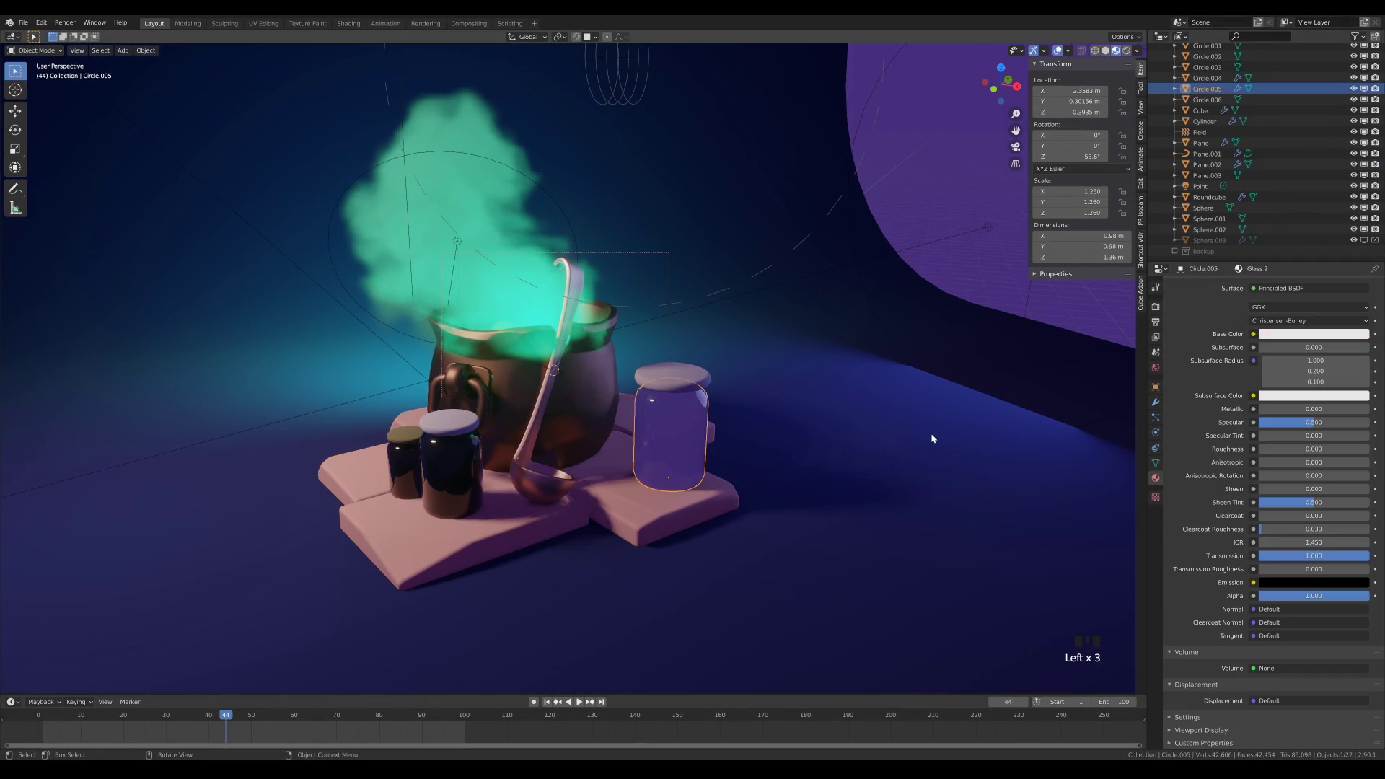
# Step: Duplicate the glass jar's side and bottom faces and separate them into a new object for the contents
pyautogui.press('Tab')
pyautogui.moveTo(930, 432); pyautogui.dragTo(894, 367, button='middle')
pyautogui.press('z')
pyautogui.scroll(2, 807, 507)
pyautogui.moveTo(807, 507); pyautogui.dragTo(779, 375, button='middle')
pyautogui.click(743, 387)
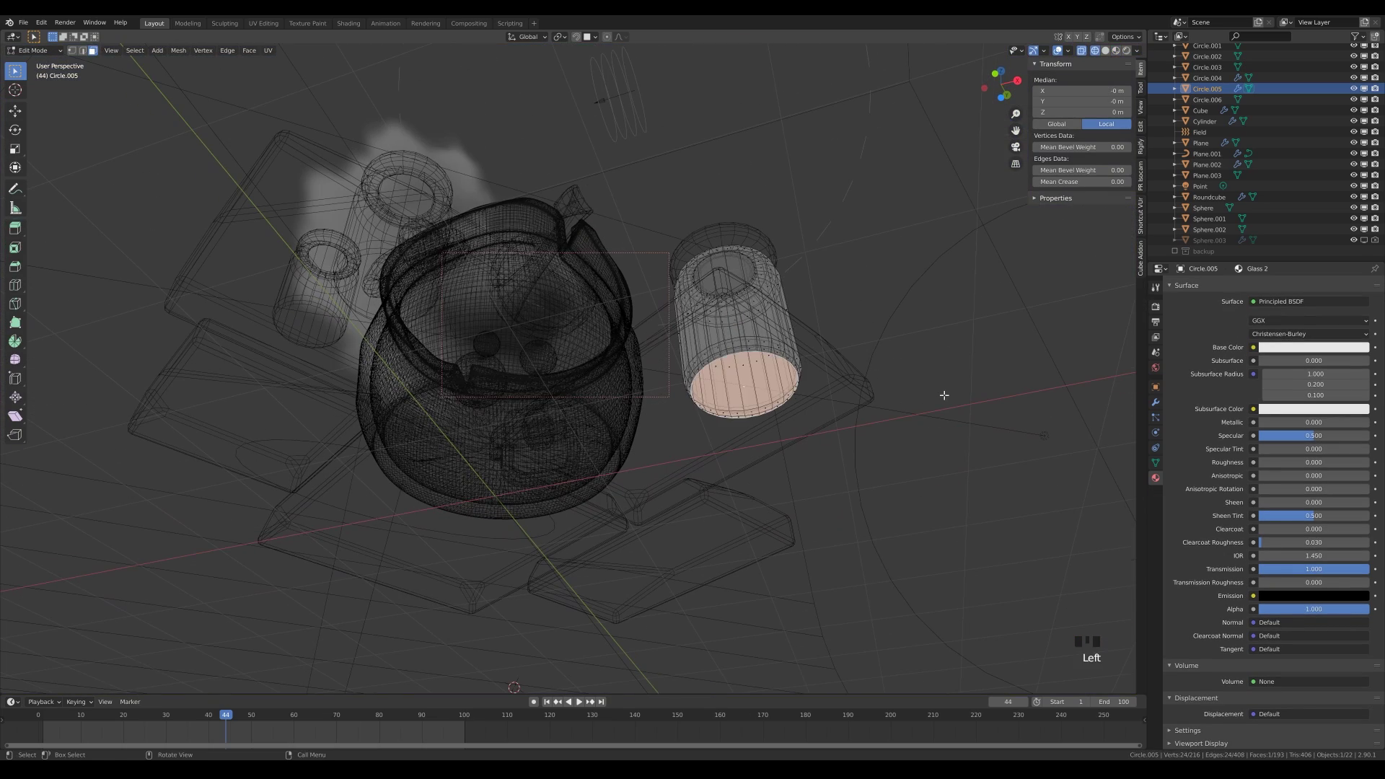
pyautogui.moveTo(888, 363); pyautogui.dragTo(878, 425, button='middle')
pyautogui.rightClick(879, 425)
pyautogui.press('p')
pyautogui.click(878, 425)
pyautogui.press('Tab')
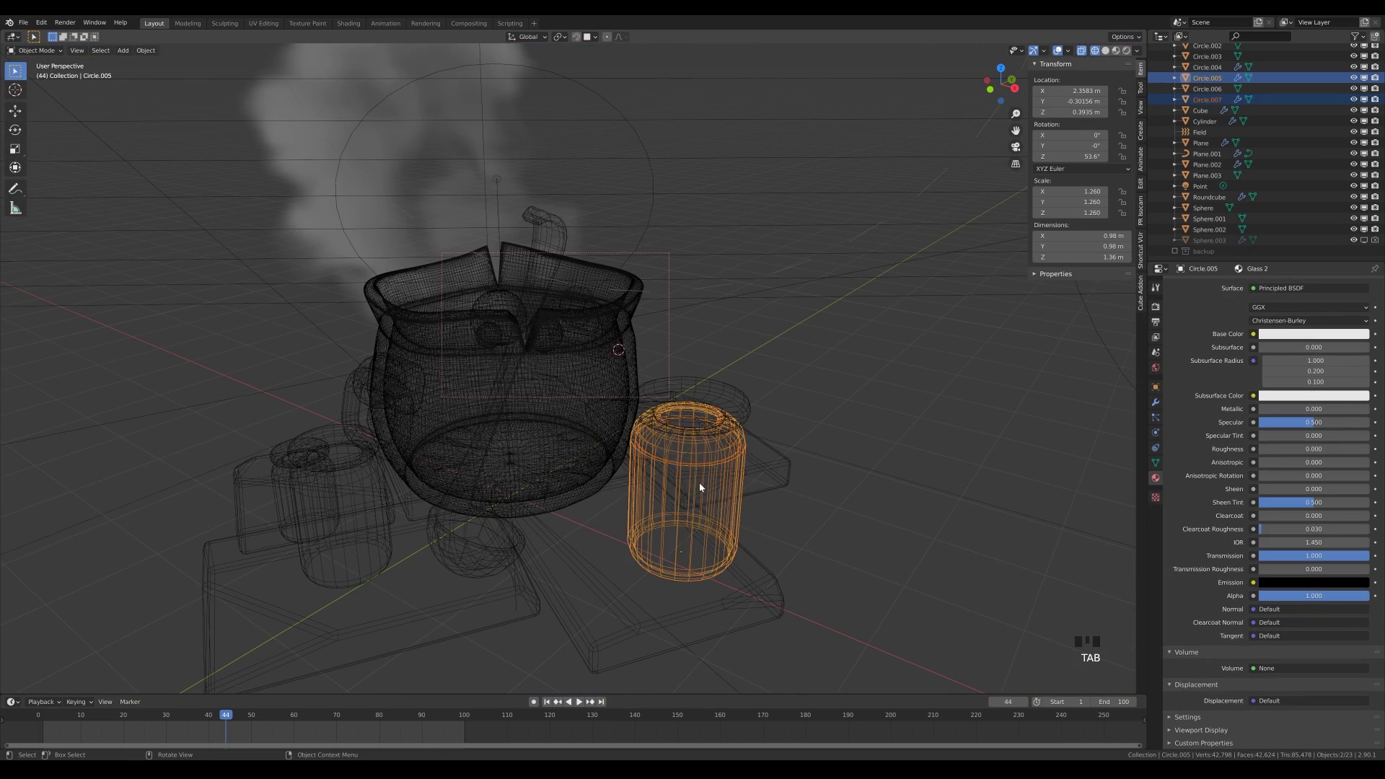
# Step: Shrink the contents mesh to fit inside the glass and lower its top face by about 0.302 m
pyautogui.click(699, 482)
pyautogui.press('Tab')
pyautogui.press('a')
pyautogui.press('KP_1')
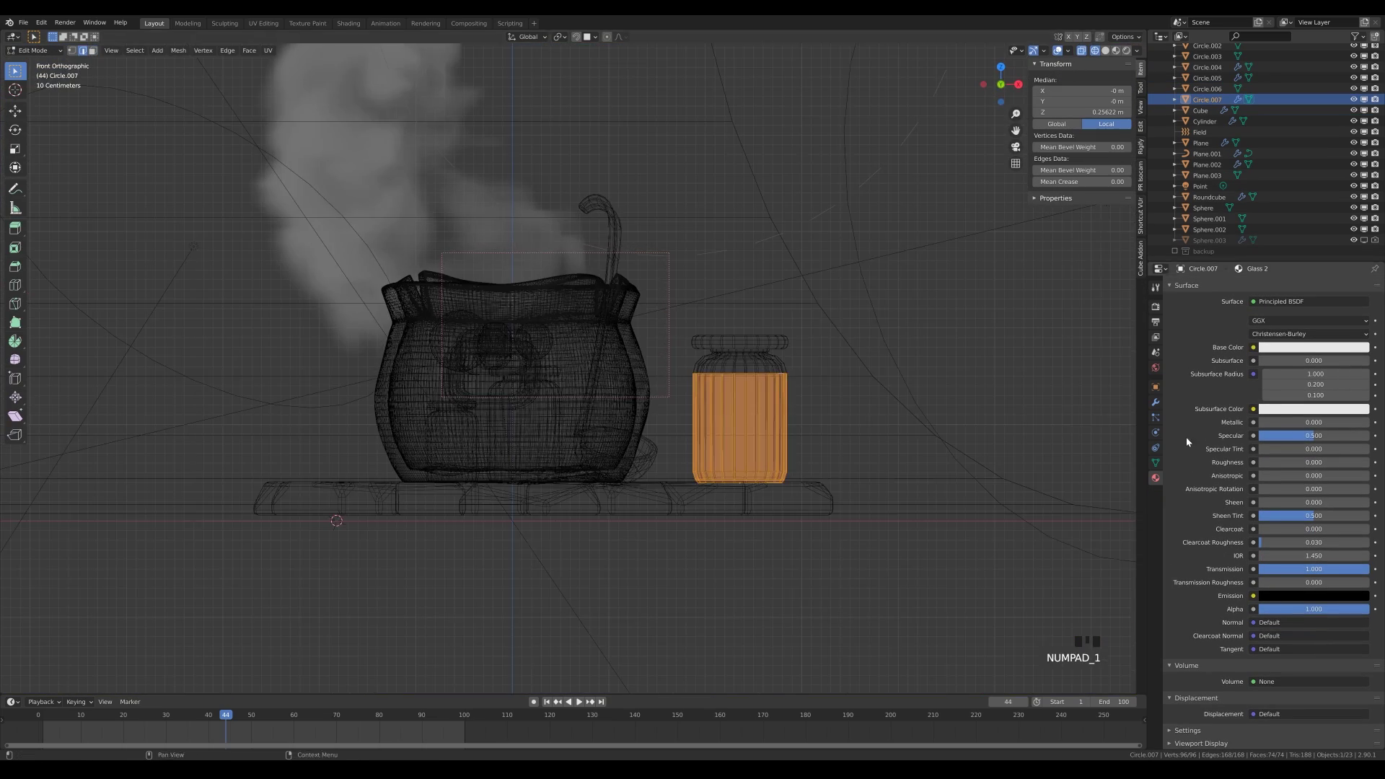
pyautogui.scroll(4, 1067, 469)
pyautogui.hotkey('alt', 's')
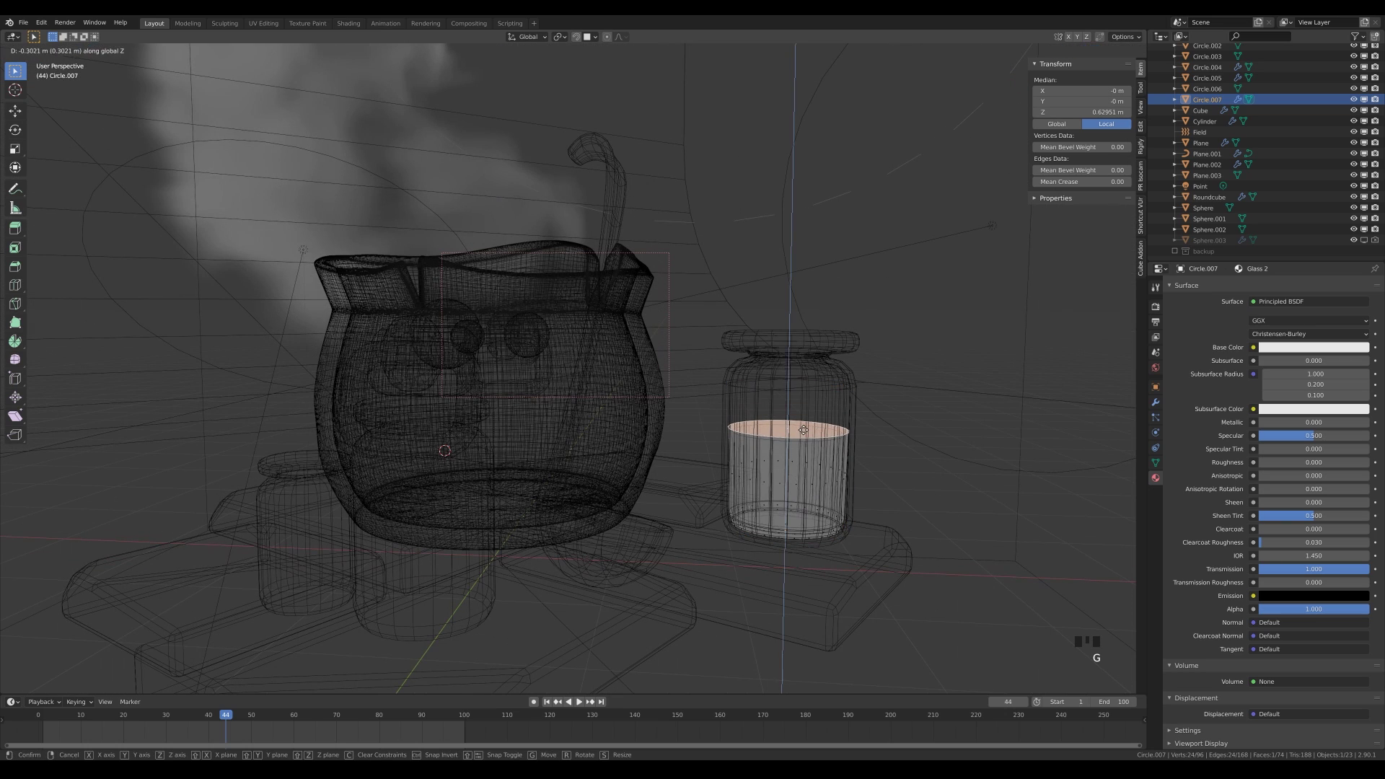
pyautogui.press('z')
pyautogui.moveTo(971, 445); pyautogui.dragTo(898, 461, button='middle')
pyautogui.scroll(-2, 898, 461)
pyautogui.scroll(-2, 1185, 716)
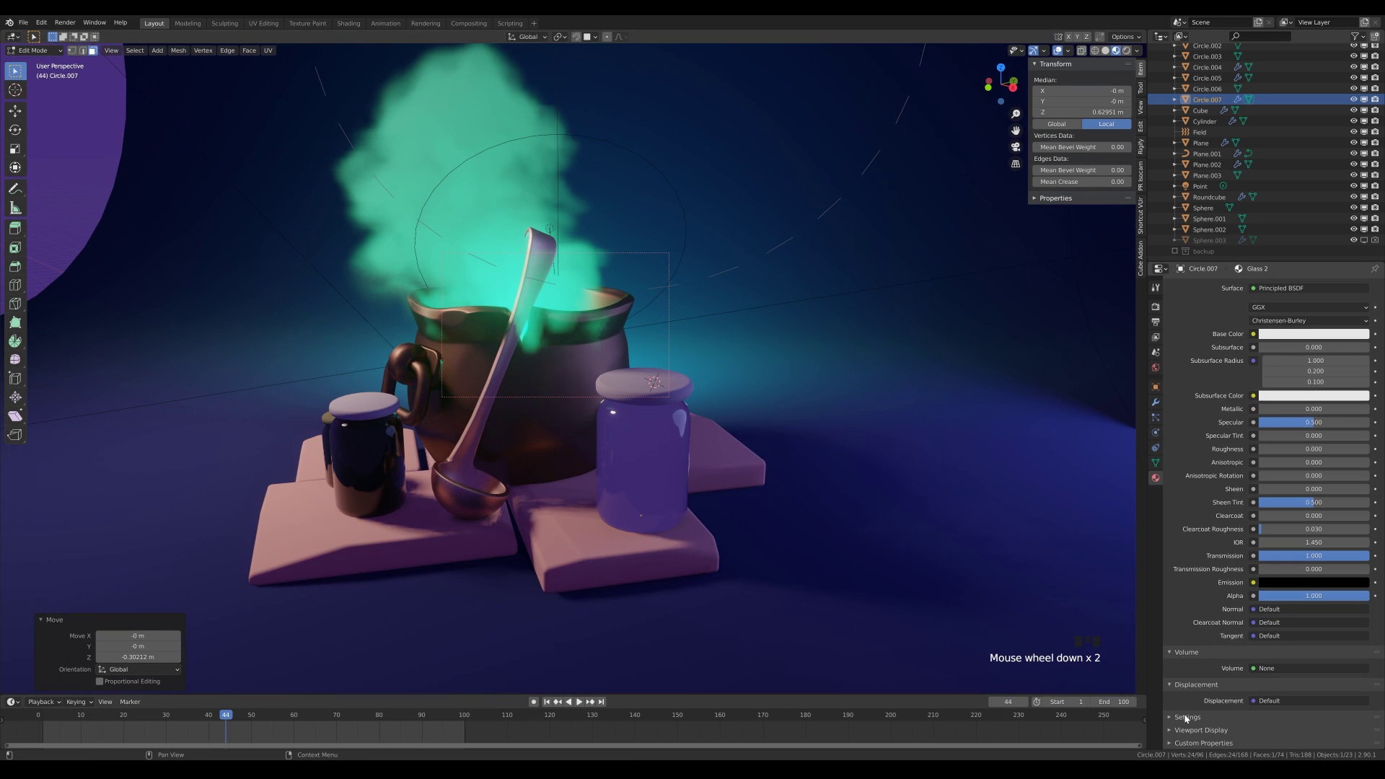
# Step: Remove the Glass 2 material slot from the jar's contents object
pyautogui.scroll(3, 1184, 716)
pyautogui.click(1374, 296)
pyautogui.press('Tab')
pyautogui.click(1374, 295)
# Step: Check the jar body's Glass 2 material settings and switch the render engine to Eevee
pyautogui.click(649, 458)
pyautogui.scroll(-3, 1236, 673)
pyautogui.click(1227, 716)
pyautogui.scroll(-5, 1227, 692)
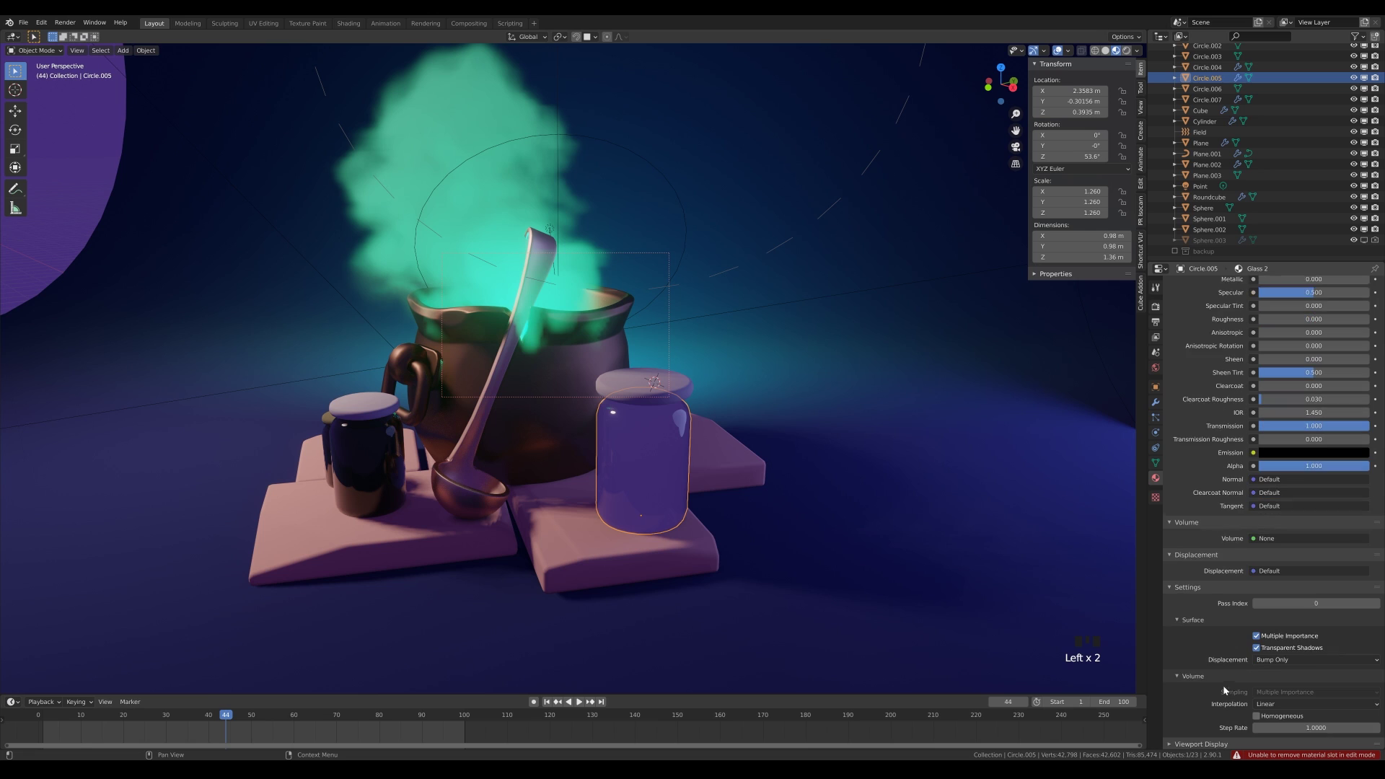
pyautogui.click(1155, 306)
pyautogui.click(1316, 285)
pyautogui.click(1290, 300)
# Step: Enable Screen Space Refraction for Glass 2 and turn on Refraction in the scene's Screen Space Reflections settings
pyautogui.click(1156, 477)
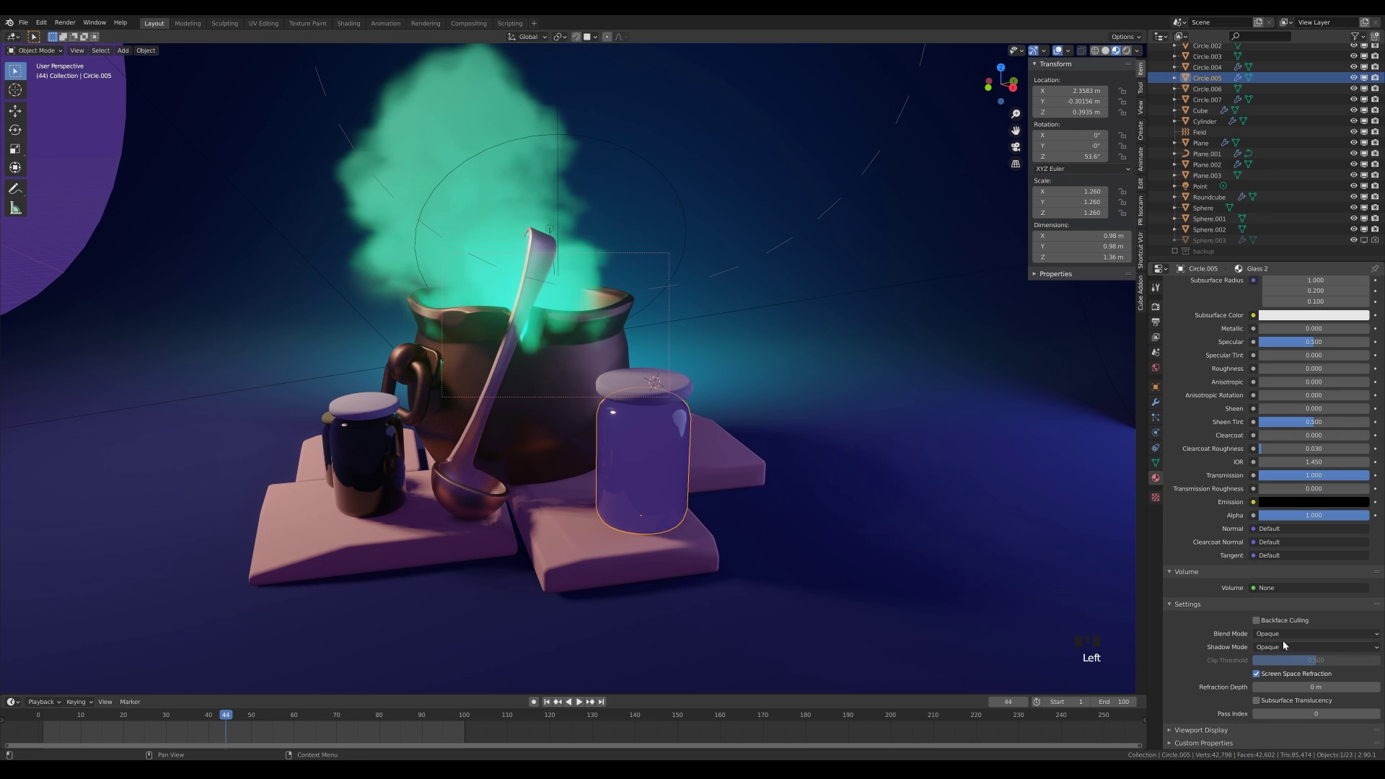
pyautogui.click(1289, 684)
pyautogui.click(1156, 306)
pyautogui.click(1170, 410)
pyautogui.click(1251, 426)
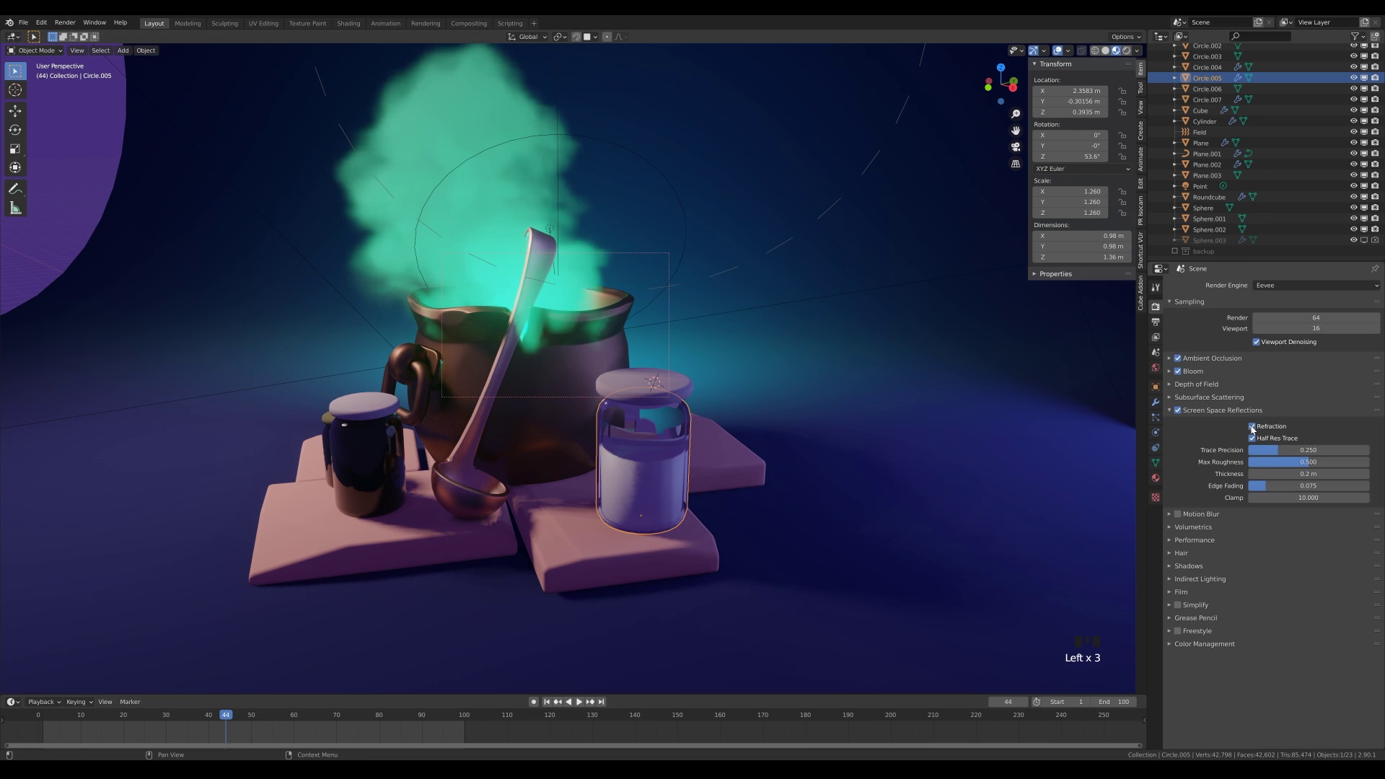
# Step: Give the jar's contents object a new material named Content
pyautogui.click(1155, 477)
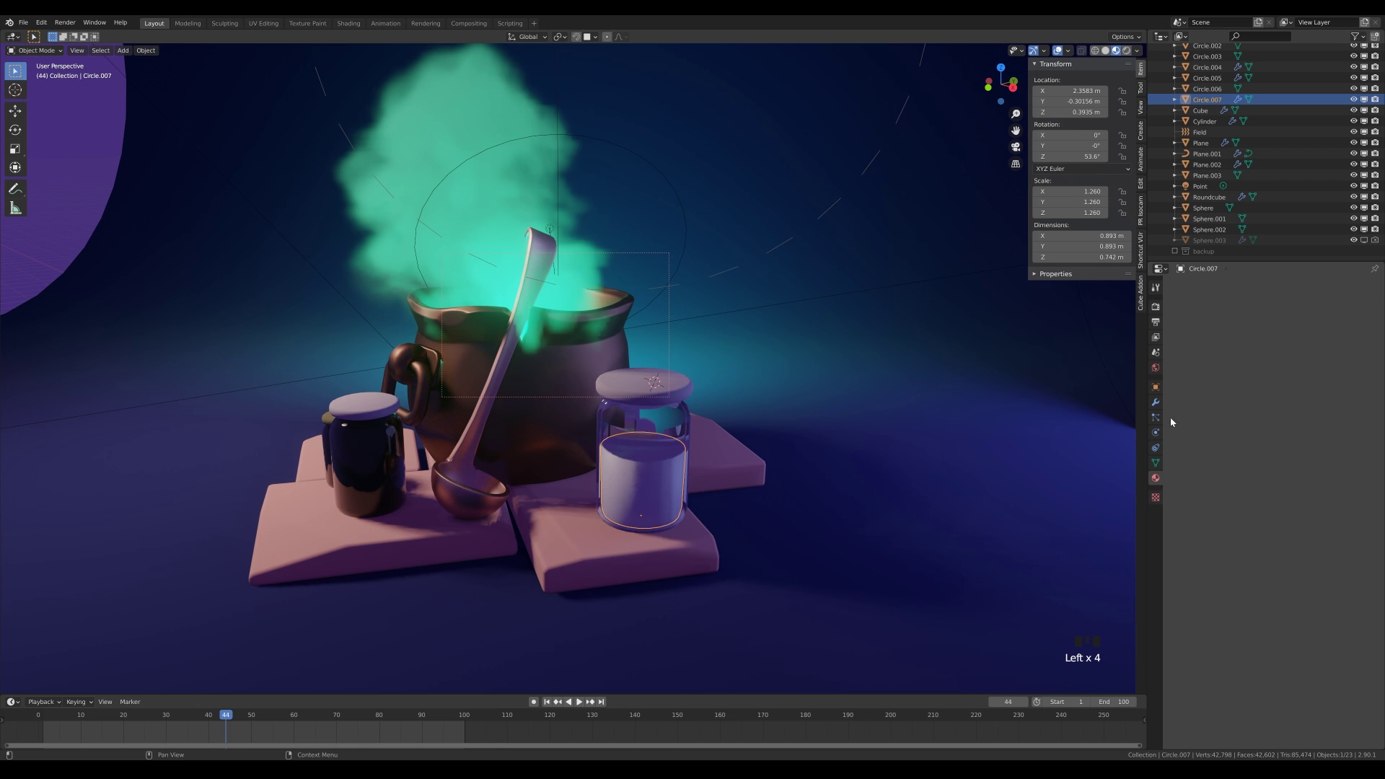
pyautogui.click(1376, 287)
pyautogui.click(1287, 330)
pyautogui.doubleClick(1209, 290)
pyautogui.write('Content')
pyautogui.press('Return')
pyautogui.scroll(-4, 1184, 526)
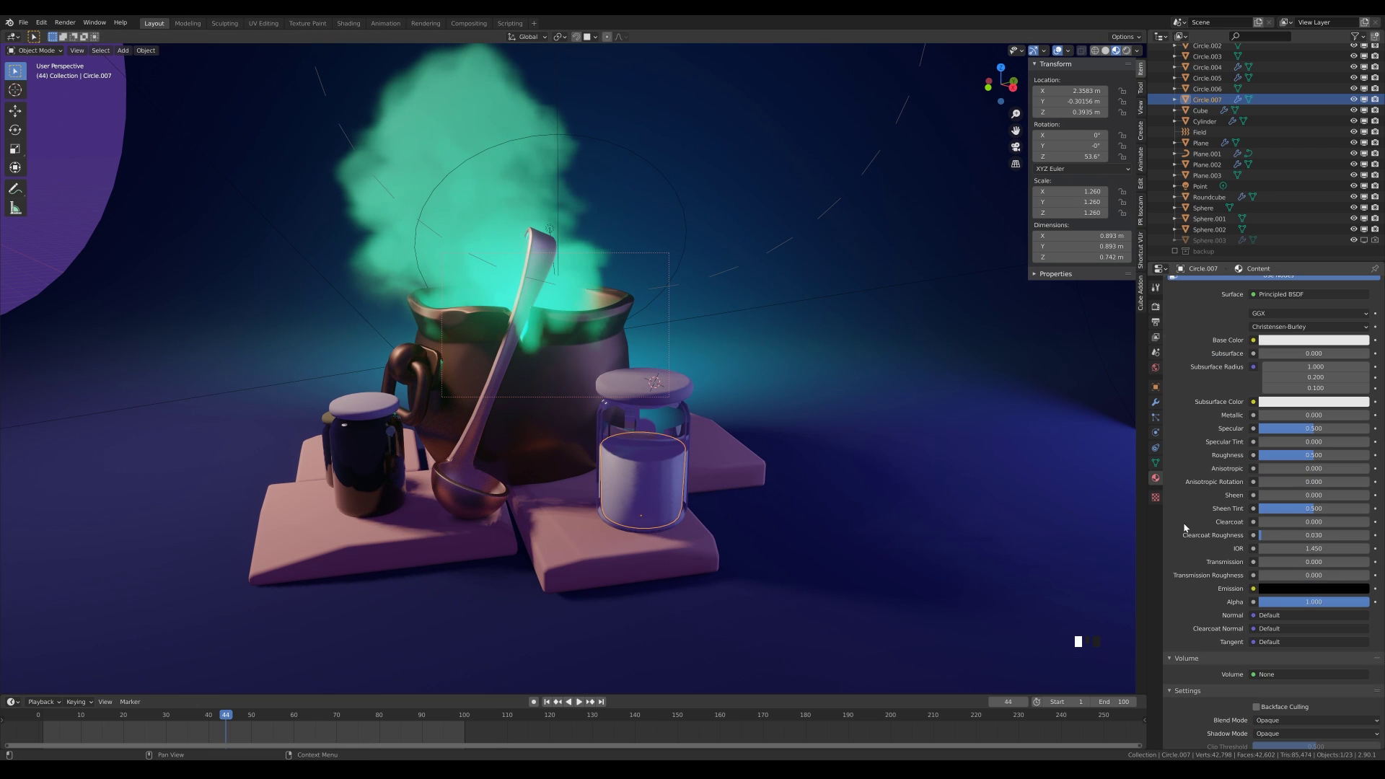
# Step: Set the Content material's transmission to 1, its base color to turquoise and its roughness to 0
pyautogui.moveTo(1270, 562); pyautogui.dragTo(1348, 562)
pyautogui.click(1313, 339)
pyautogui.moveTo(1290, 206)
pyautogui.mouseDown()
pyautogui.moveTo(1276, 236)
pyautogui.moveTo(1306, 189)
pyautogui.mouseUp()
pyautogui.moveTo(1312, 455); pyautogui.dragTo(1256, 455)
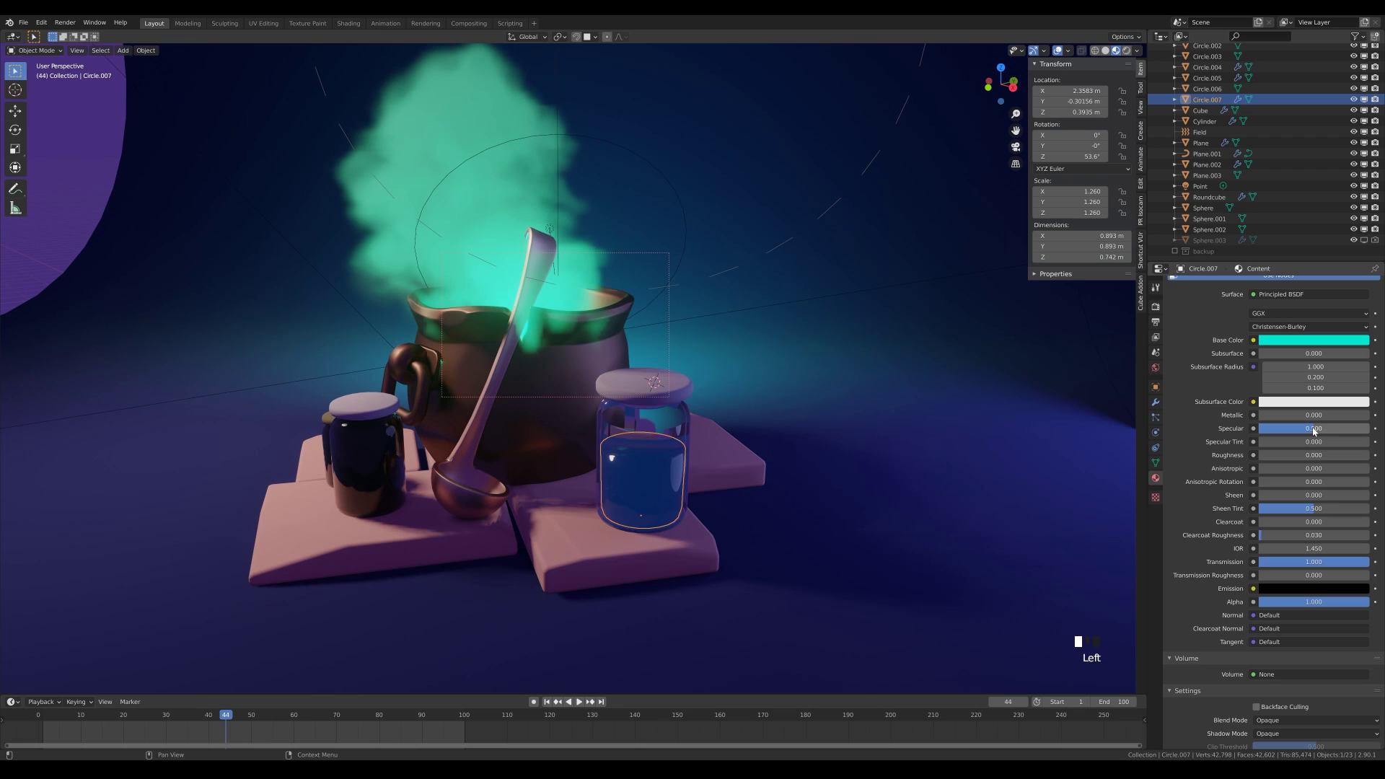
# Step: Set the Content material's blend mode to Alpha Blend and enable Screen Space Refraction
pyautogui.scroll(-4, 1296, 678)
pyautogui.click(1259, 690)
pyautogui.click(1284, 648)
pyautogui.click(1283, 696)
# Step: Add a UV sphere at the jar contents' origin, shrink it to about 0.22 m across and raise it about 0.46 m
pyautogui.moveTo(717, 416); pyautogui.dragTo(688, 435, button='middle')
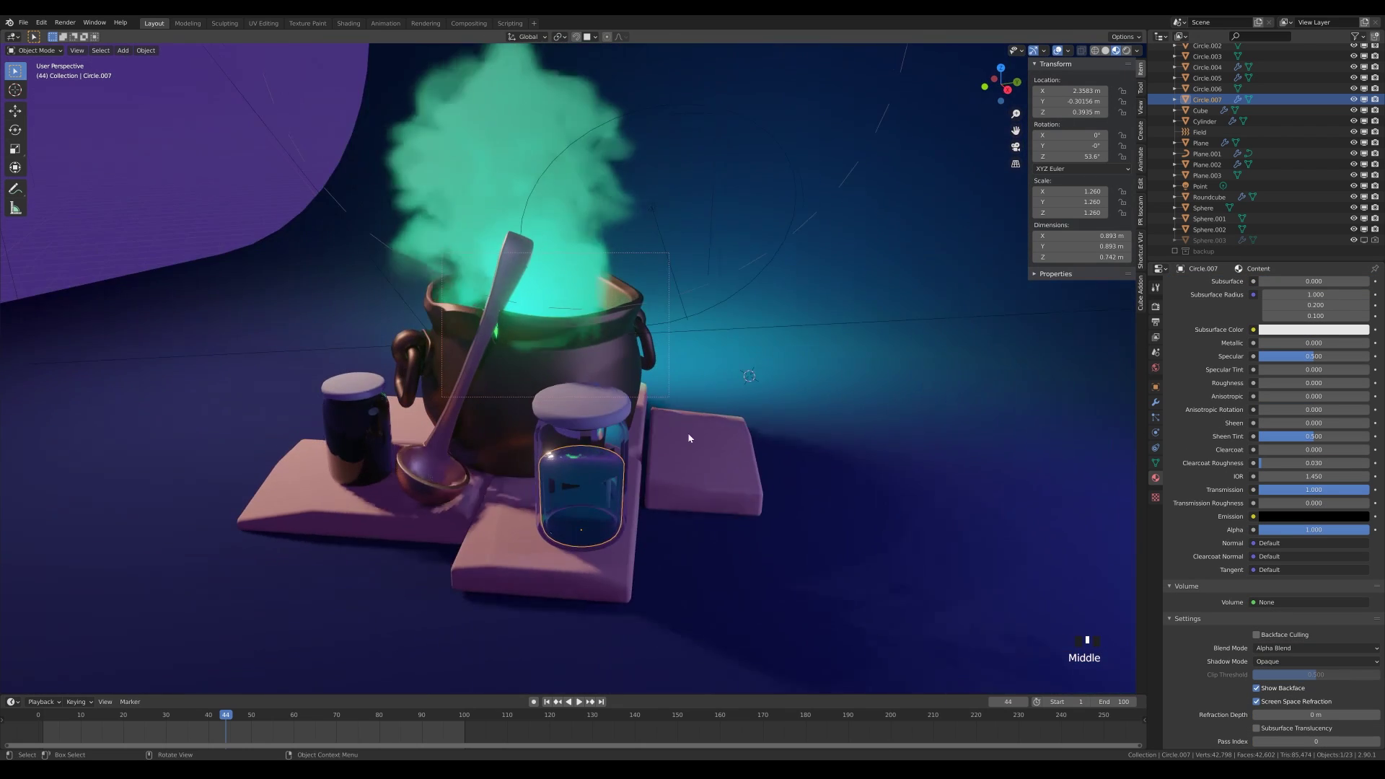
pyautogui.scroll(3, 686, 448)
pyautogui.keyDown('shift'); pyautogui.moveTo(680, 561); pyautogui.dragTo(702, 419, button='middle'); pyautogui.keyUp('shift')
pyautogui.hotkey('shift', 's')
pyautogui.click(641, 465)
pyautogui.hotkey('ctrl', 'alt', 'b')
pyautogui.hotkey('shift', 'a')
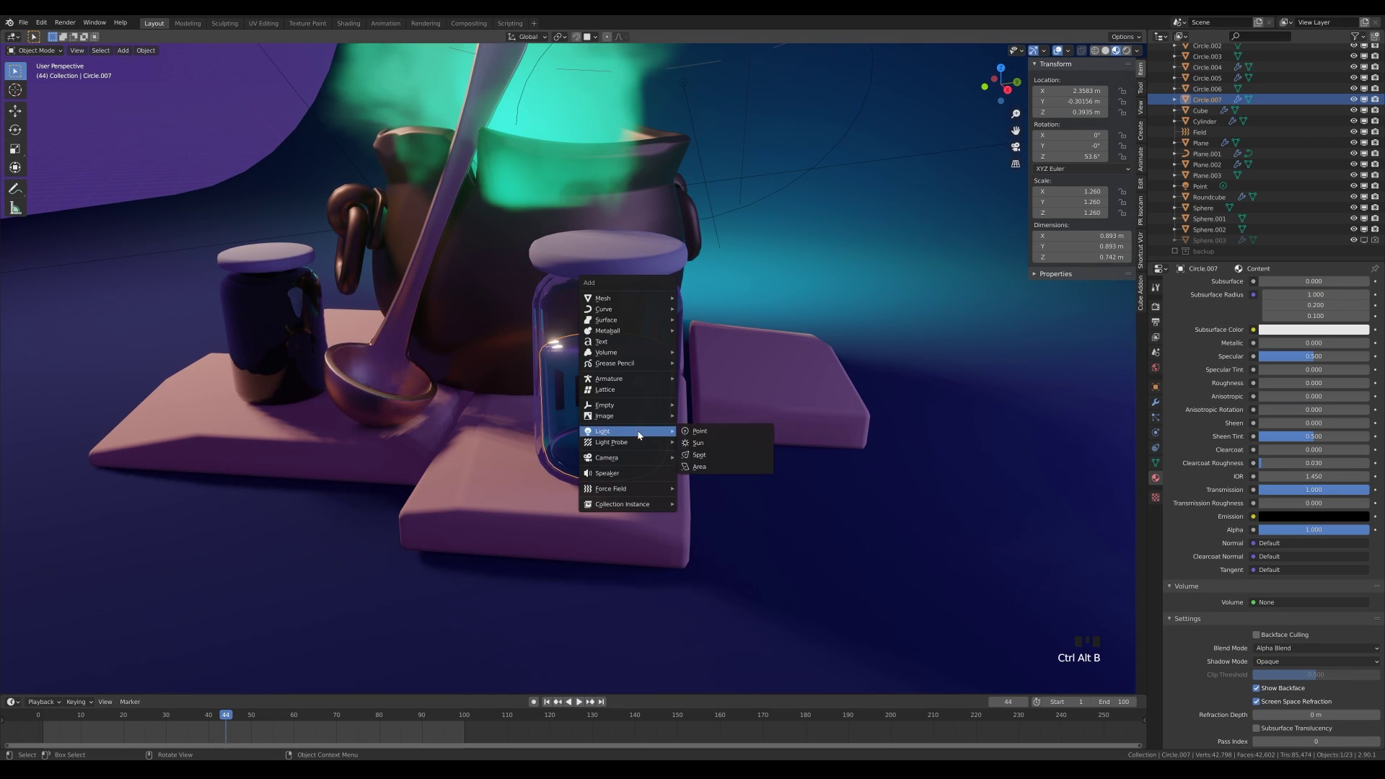
pyautogui.moveTo(637, 298)
pyautogui.click(707, 332)
pyautogui.press('s')
pyautogui.click(610, 463)
pyautogui.press('g')
pyautogui.press('z')
pyautogui.click(617, 407)
# Step: Shade the sphere smooth and assign it the Content material, adjusting its height in the jar
pyautogui.rightClick(617, 408)
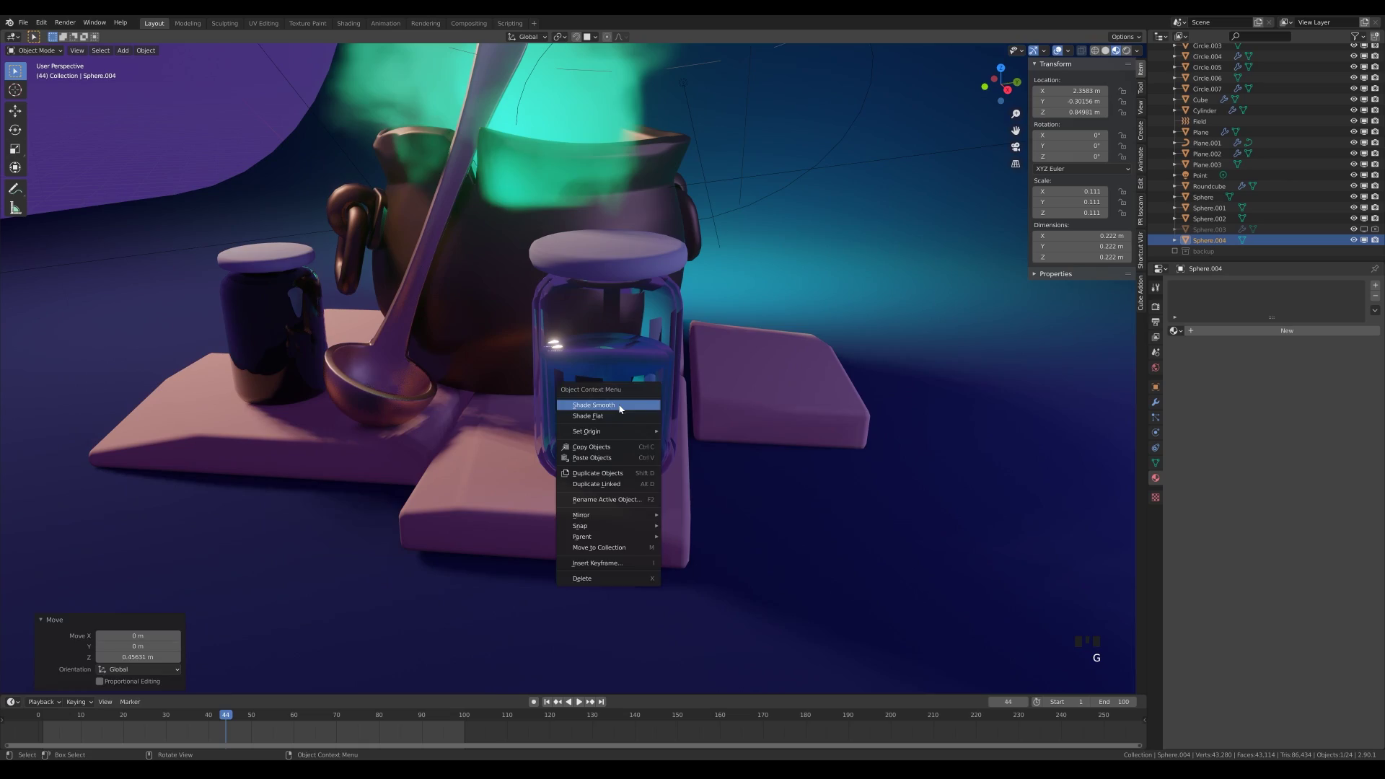
pyautogui.click(617, 408)
pyautogui.click(1175, 331)
pyautogui.press('g')
pyautogui.press('z')
pyautogui.click(649, 360)
# Step: In front view, make two linked duplicates of the bubble sphere within the jar and scale each one down
pyautogui.press('KP_1')
pyautogui.hotkey('alt', 'd')
pyautogui.click(763, 353)
pyautogui.press('s')
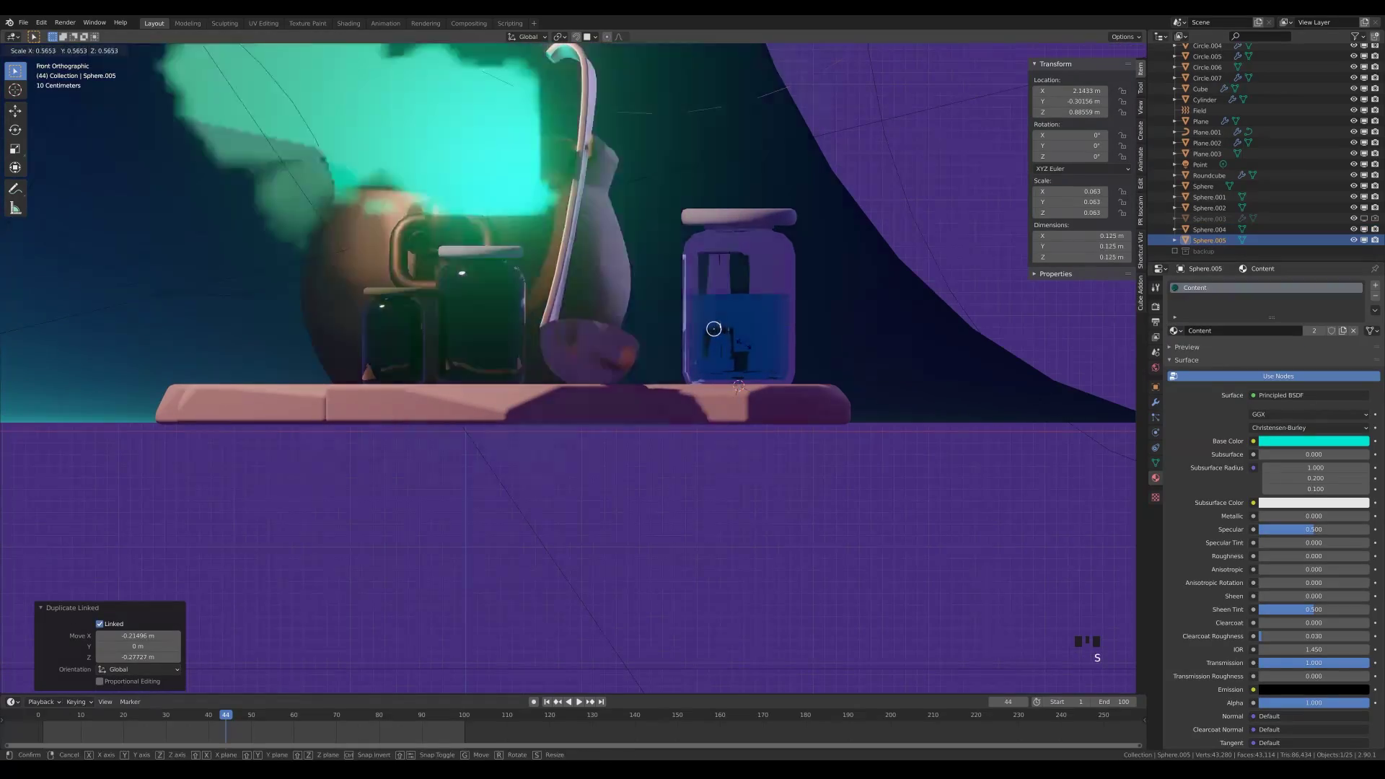
pyautogui.click(747, 344)
pyautogui.hotkey('alt', 'd')
pyautogui.click(766, 395)
pyautogui.press('s')
pyautogui.click(754, 393)
# Step: Scatter further linked duplicates of the bubble sphere at varying sizes and depths inside the jar
pyautogui.moveTo(801, 422); pyautogui.dragTo(754, 394, button='middle')
pyautogui.hotkey('alt', 'd')
pyautogui.press('KP_3')
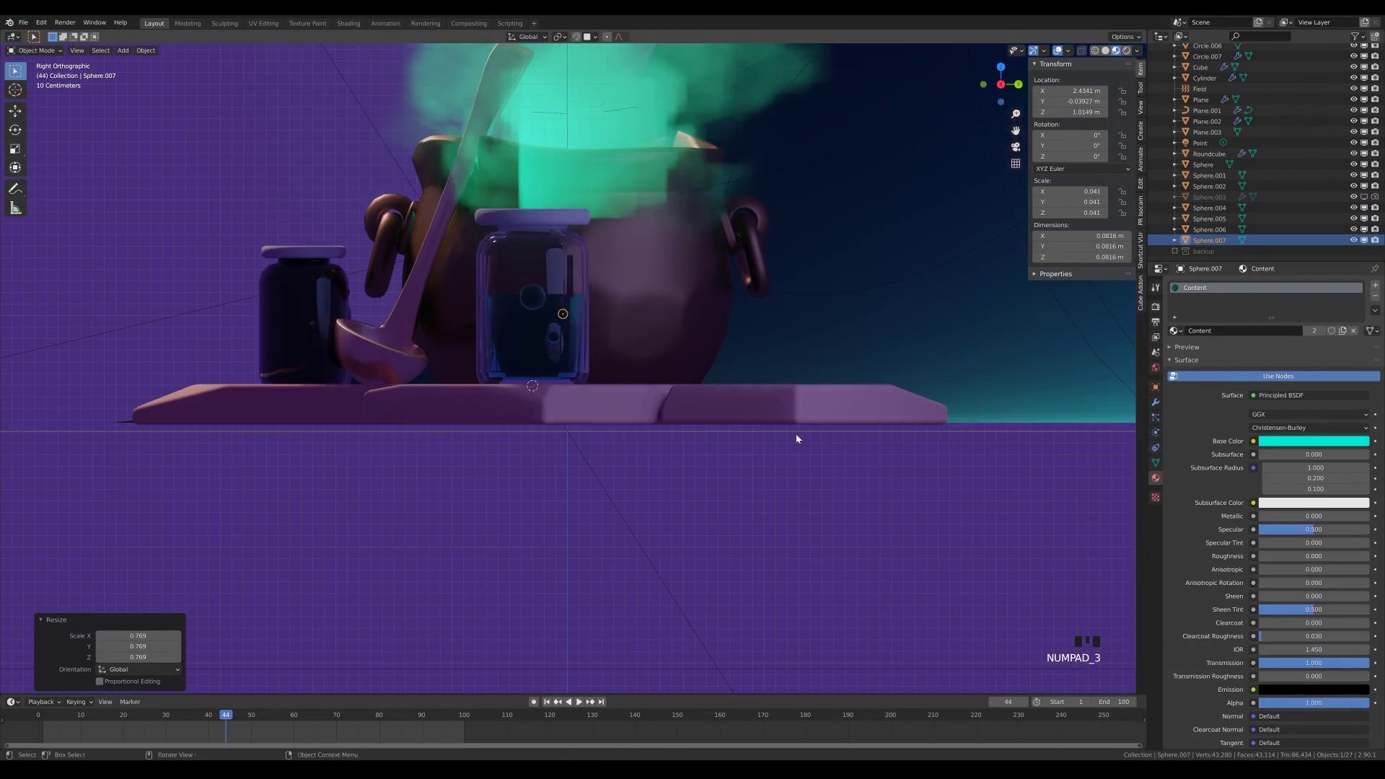
pyautogui.hotkey('alt', 'd')
pyautogui.press('s')
pyautogui.click(851, 396)
pyautogui.moveTo(851, 396); pyautogui.dragTo(686, 374, button='middle')
pyautogui.press('g')
pyautogui.rightClick(800, 433)
pyautogui.hotkey('alt', 'd')
pyautogui.hotkey('shift', 'z')
pyautogui.click(732, 436)
pyautogui.hotkey('alt', 'd')
pyautogui.click(726, 429)
# Step: Parent the jar's lid, contents and bubbles to the jar body as Object with Keep Transform
pyautogui.moveTo(726, 428); pyautogui.dragTo(782, 381, button='middle')
pyautogui.scroll(-5, 738, 448)
pyautogui.moveTo(629, 275); pyautogui.dragTo(713, 347)
pyautogui.moveTo(858, 306); pyautogui.dragTo(802, 354, button='middle')
pyautogui.keyDown('shift'); pyautogui.click(675, 325); pyautogui.keyUp('shift')
pyautogui.hotkey('ctrl', 'p')
pyautogui.click(680, 313)
# Step: View the scene through the camera in rendered shading and switch the render engine to Cycles
pyautogui.press('KP_0')
pyautogui.press('z')
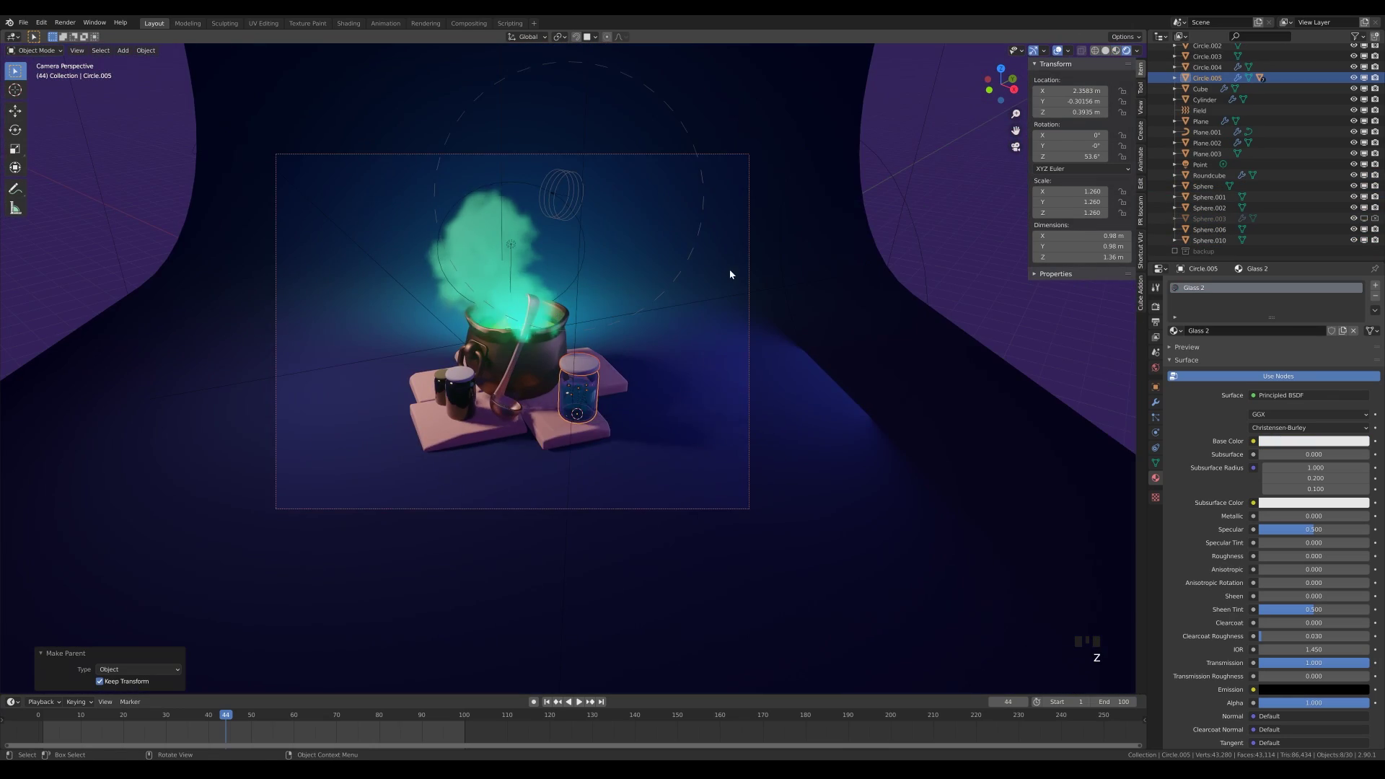
pyautogui.keyDown('shift'); pyautogui.moveTo(729, 272); pyautogui.dragTo(778, 324, button='middle'); pyautogui.keyUp('shift')
pyautogui.click(1155, 307)
pyautogui.click(1291, 285)
pyautogui.click(1284, 324)
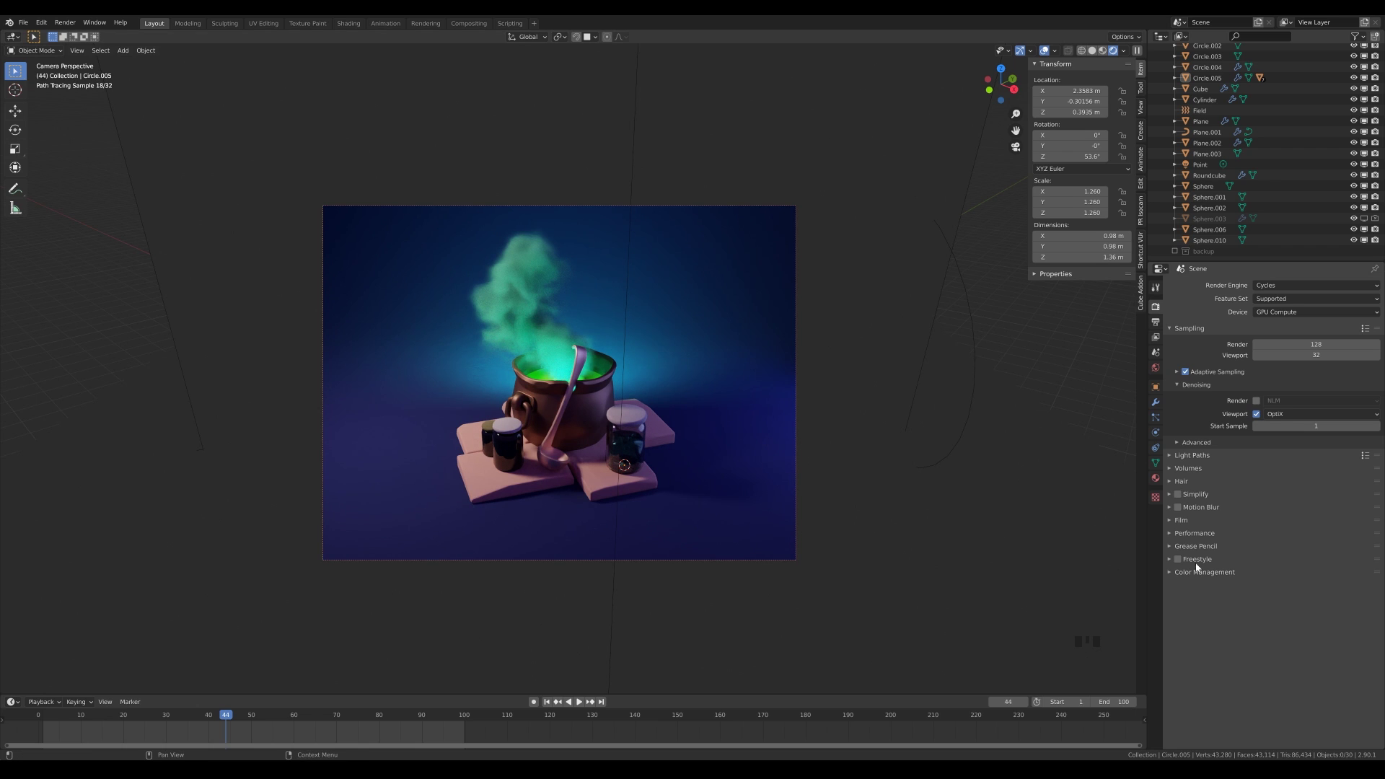
# Step: Set the color management look to Medium High Contrast and raise the exposure to about 2.22
pyautogui.click(1199, 572)
pyautogui.click(1298, 616)
pyautogui.click(1297, 665)
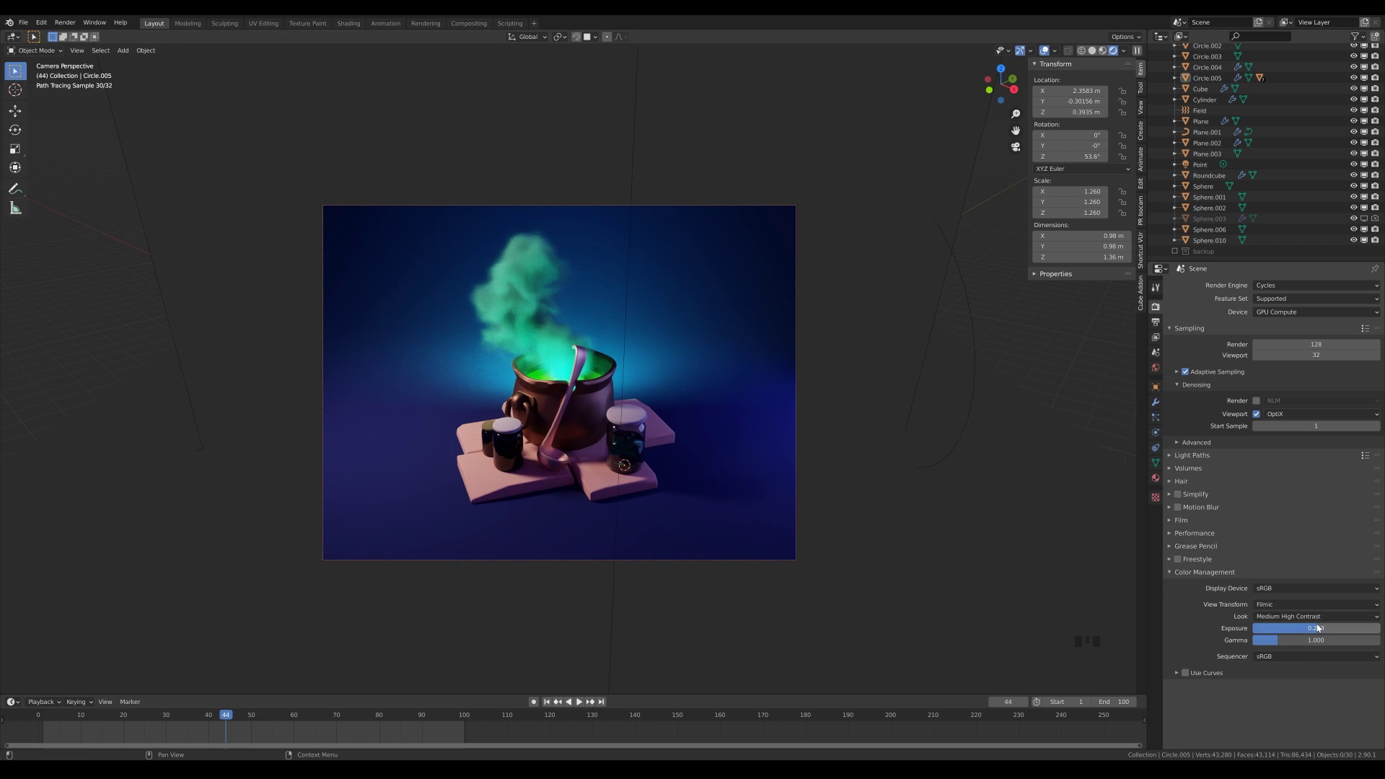
pyautogui.moveTo(1317, 627)
pyautogui.mouseDown()
pyautogui.moveTo(1353, 627)
pyautogui.moveTo(1329, 627)
pyautogui.mouseUp()
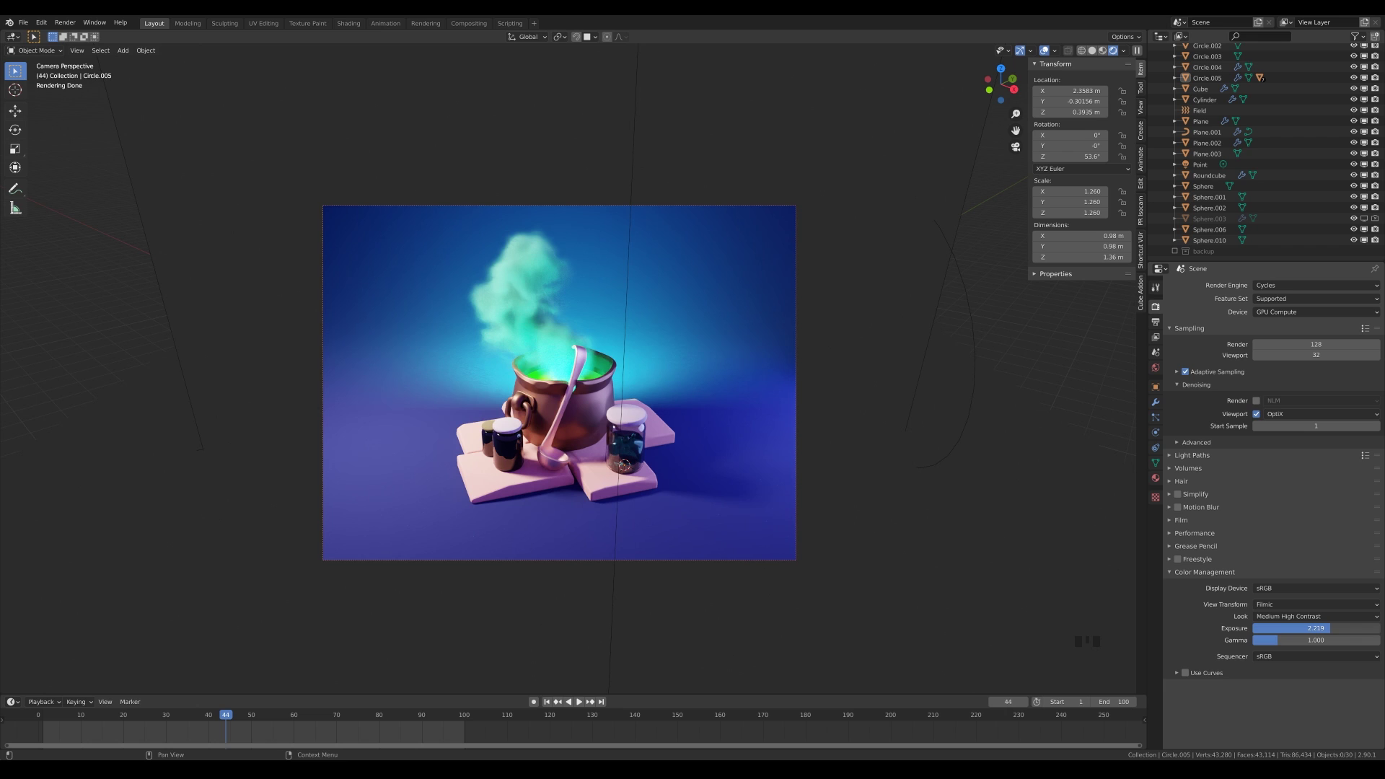
# Step: In Material Preview, shrink the transparent jar slightly, and rescale and shift the larger dark jar
pyautogui.press('z')
pyautogui.click(583, 414)
pyautogui.click(625, 438)
pyautogui.press('s')
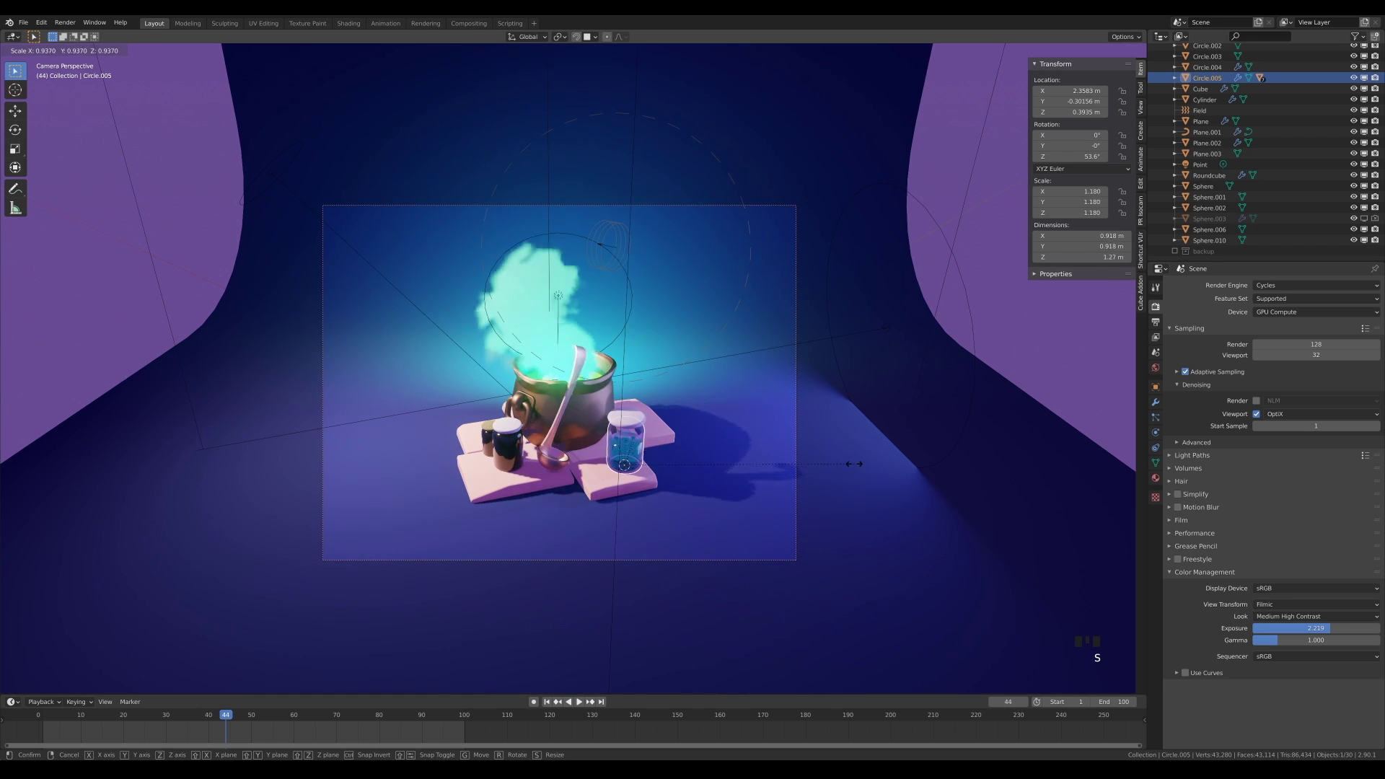
pyautogui.click(837, 464)
pyautogui.click(509, 449)
pyautogui.press('s')
# Step: Lighten the dark jar's Glass base color and brighten the Stone material's pink base color to a value of about 0.95
pyautogui.click(1155, 478)
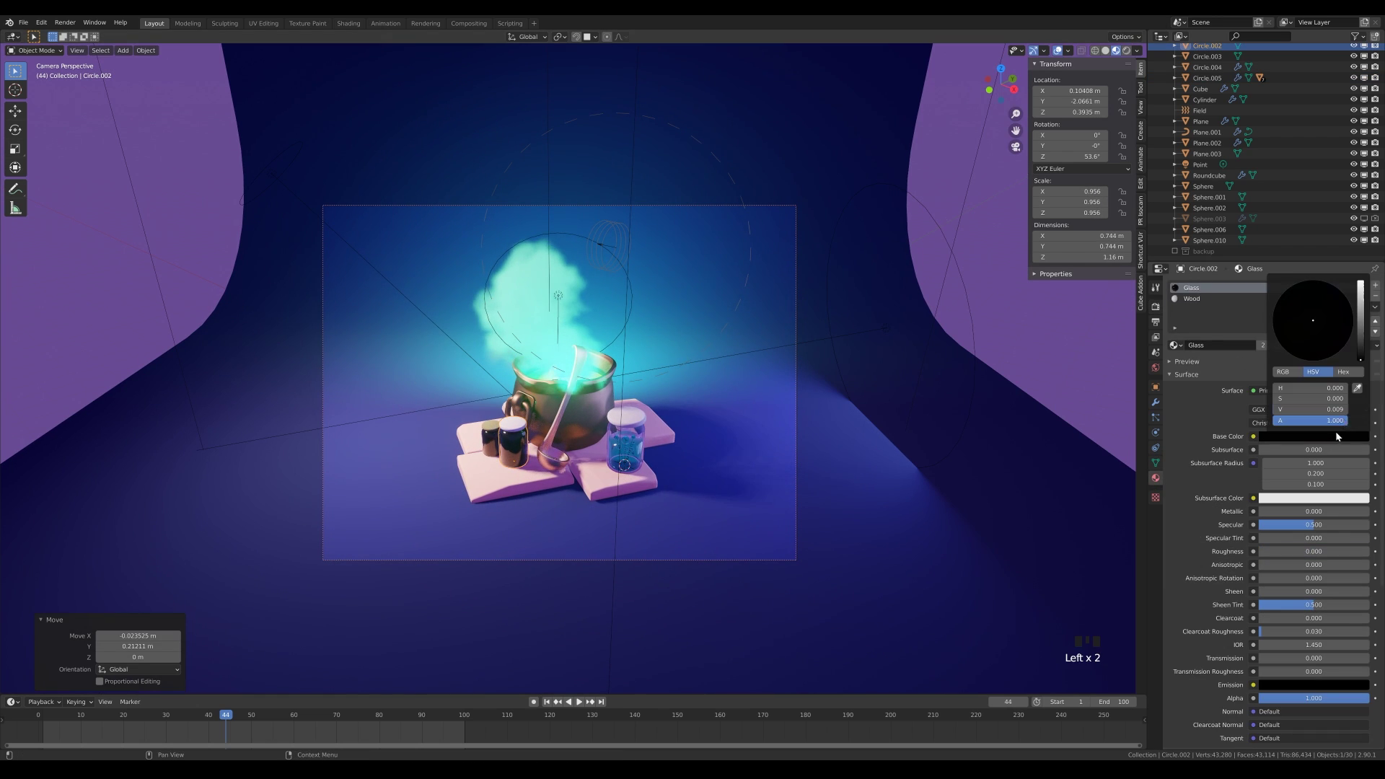
pyautogui.moveTo(1360, 356); pyautogui.dragTo(1360, 341)
pyautogui.click(621, 488)
pyautogui.click(1312, 412)
pyautogui.moveTo(1360, 261)
pyautogui.mouseDown()
pyautogui.moveTo(1360, 317)
pyautogui.moveTo(1360, 258)
pyautogui.mouseUp()
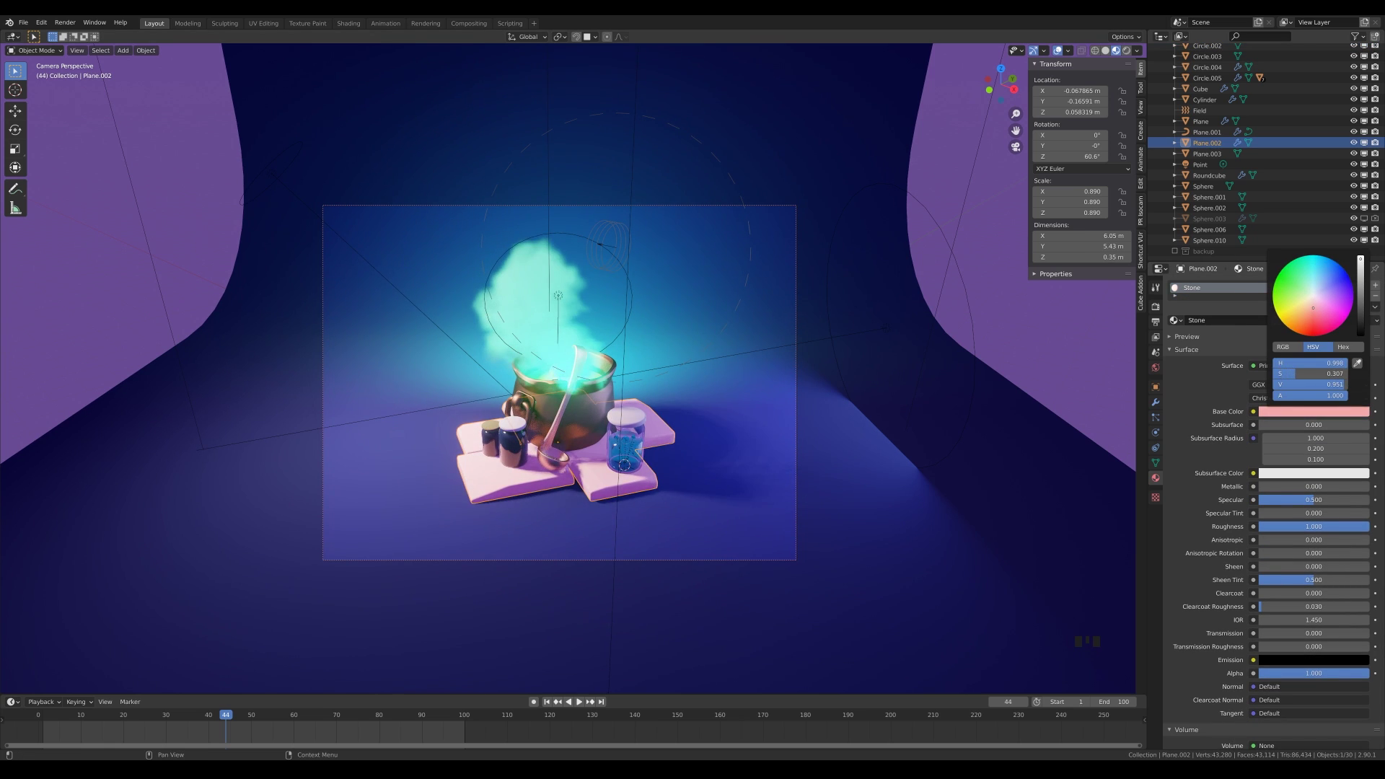
# Step: Give the Wood material on the transparent jar's lid an orange-brown base color
pyautogui.click(626, 417)
pyautogui.click(1312, 411)
pyautogui.moveTo(1298, 313); pyautogui.dragTo(1289, 316)
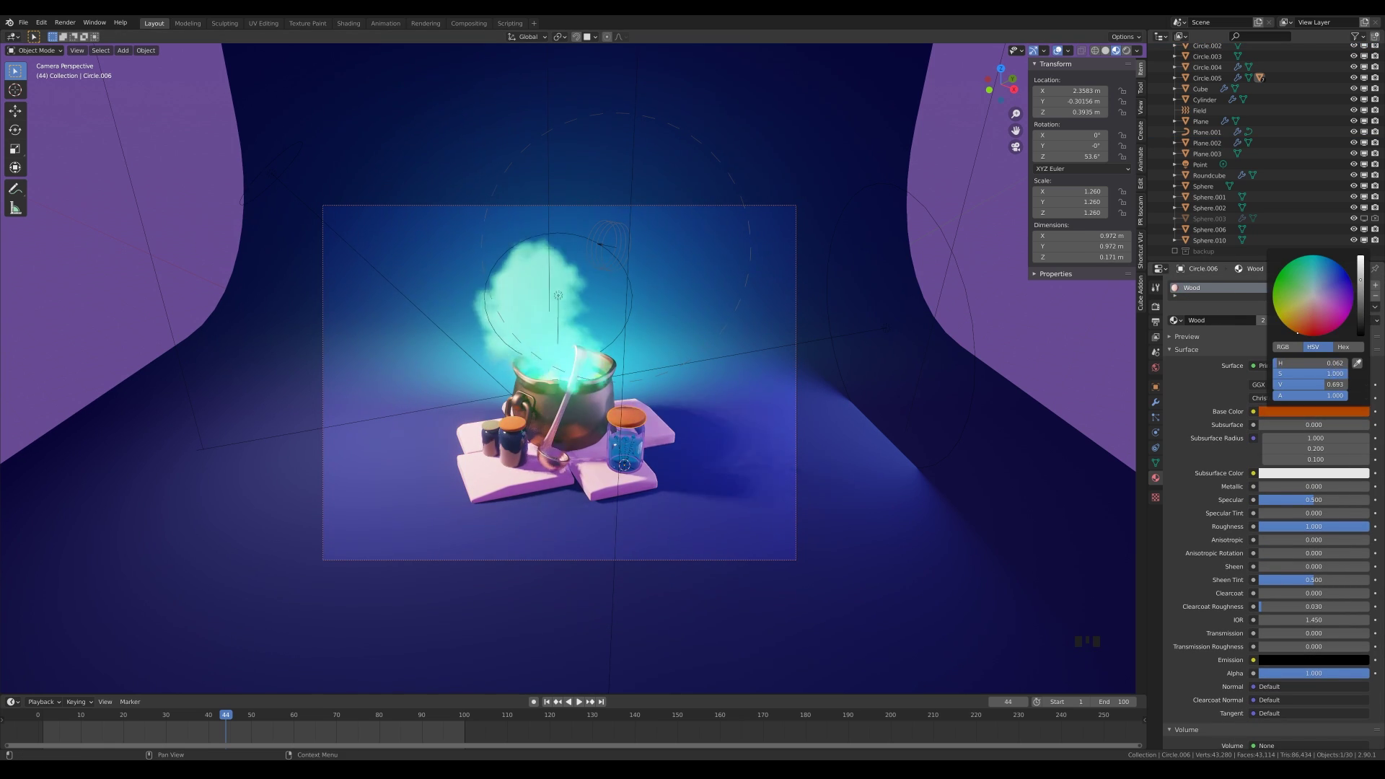
# Step: Delete the smallest dark jar and move the remaining dark jar across the stone tile on the horizontal plane
pyautogui.click(491, 441)
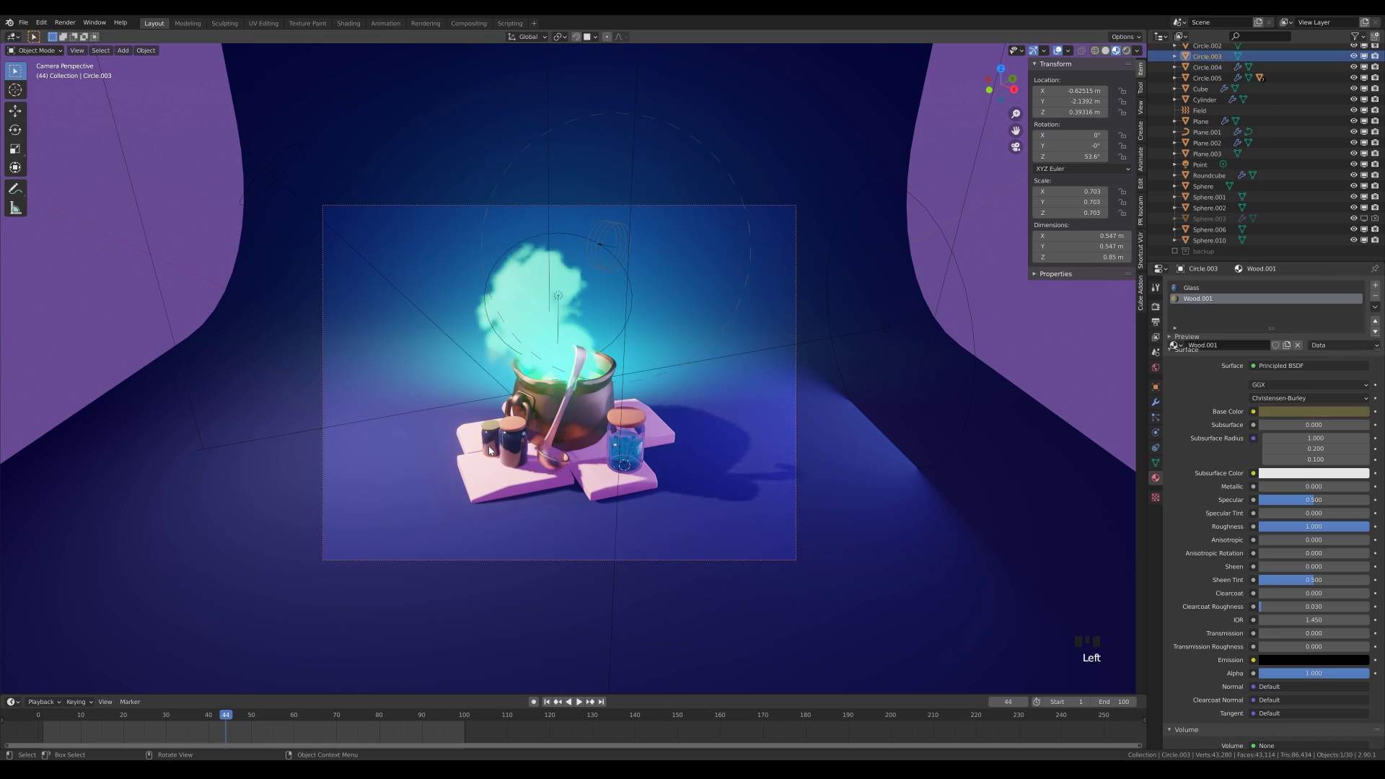
pyautogui.press('Delete')
pyautogui.click(514, 447)
pyautogui.press('g')
pyautogui.hotkey('shift', 'z')
pyautogui.click(502, 487)
# Step: Fine-tune the brightness of the backdrop's dark blue Bg base color
pyautogui.click(728, 498)
pyautogui.click(1313, 412)
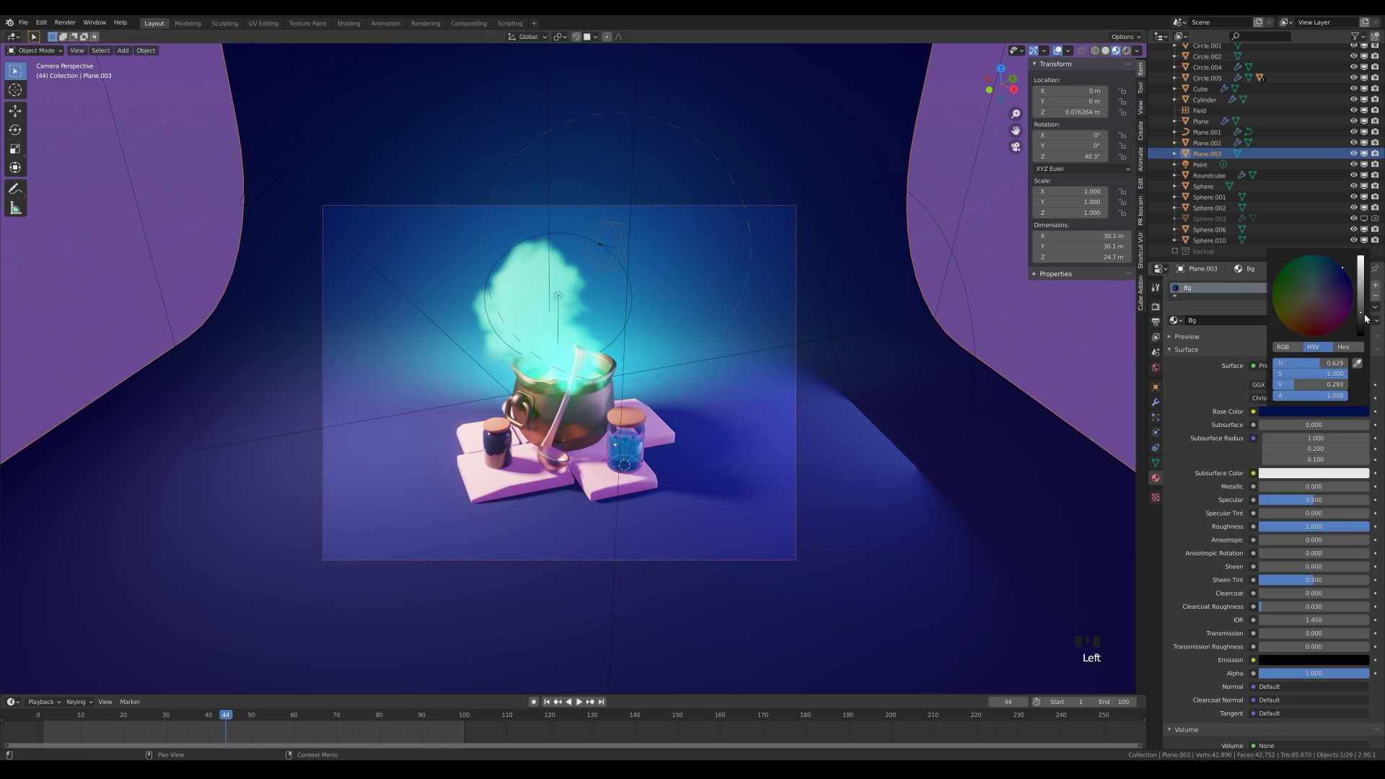
pyautogui.moveTo(1360, 310); pyautogui.dragTo(1360, 313)
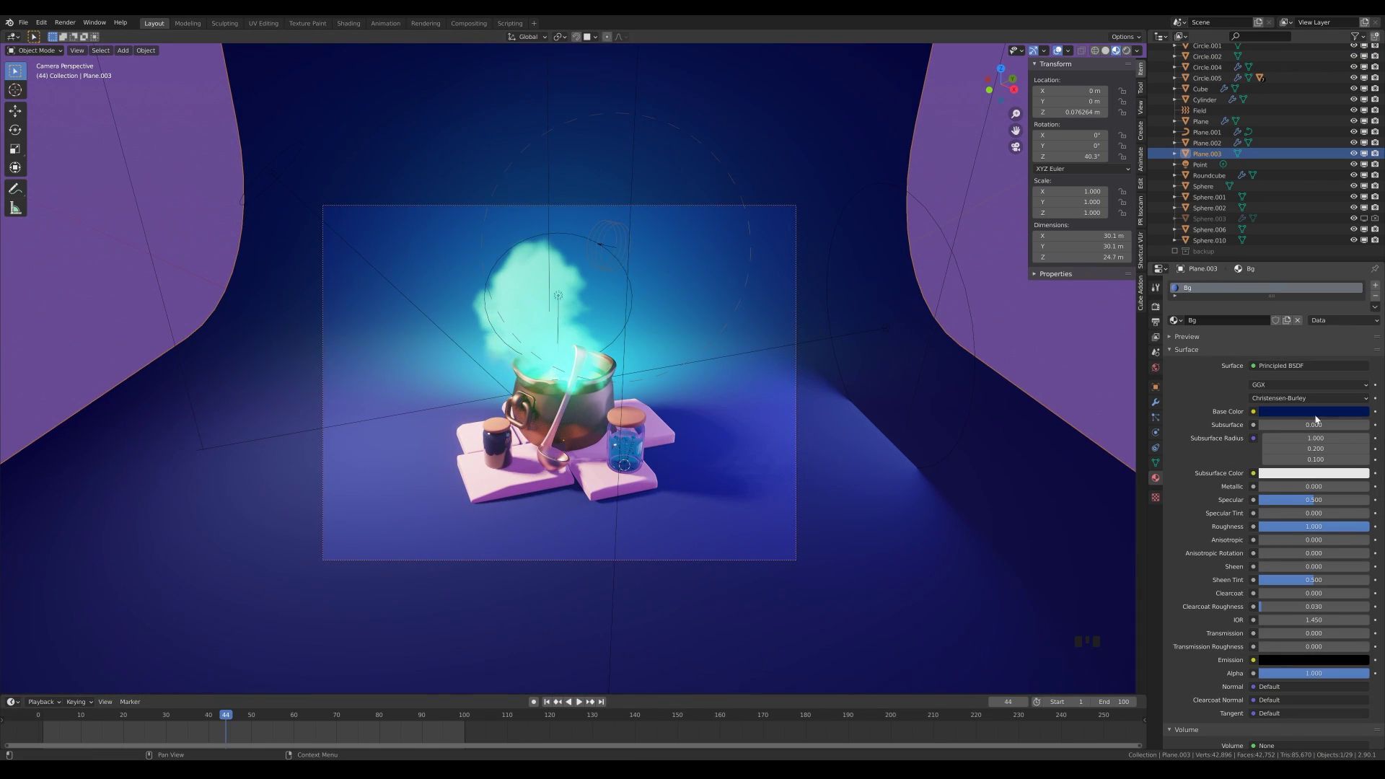
# Step: Lower the exposure to about -0.08 and set the large blue side area light's power to 1000 W
pyautogui.click(1155, 306)
pyautogui.moveTo(1324, 629); pyautogui.dragTo(1315, 629)
pyautogui.click(965, 295)
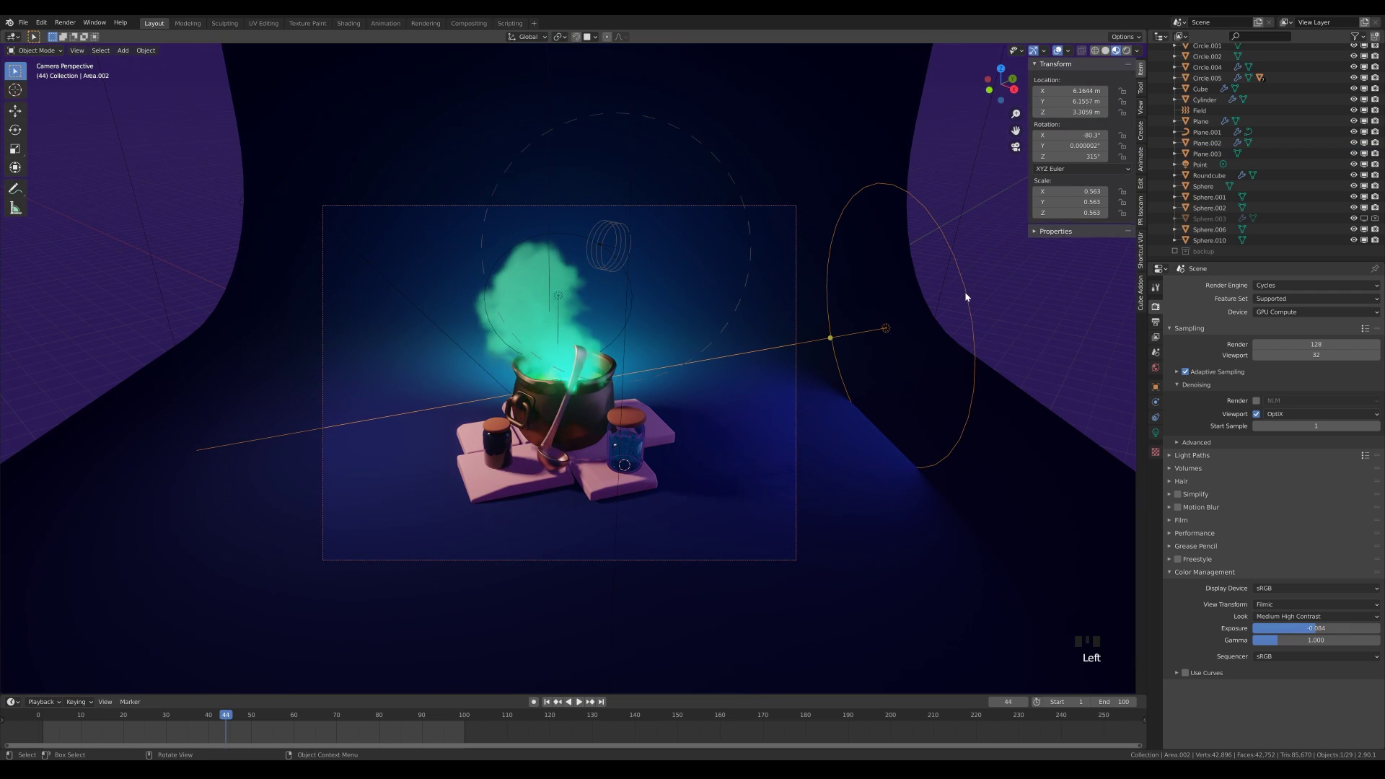
pyautogui.click(1155, 433)
pyautogui.write('2000')
pyautogui.press('Return')
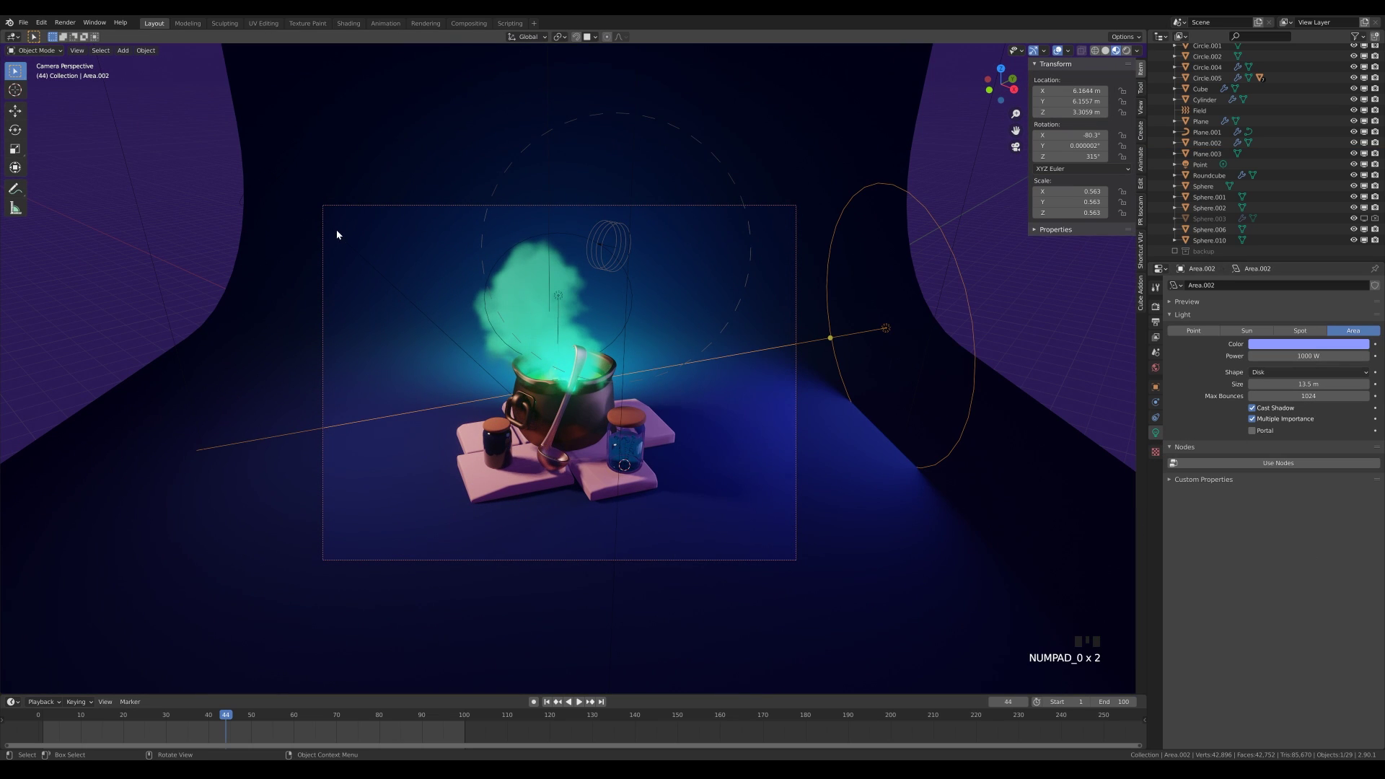
# Step: Set another area light's power to 2000 W, and the green area light above the cauldron to 2000 W
pyautogui.click(336, 230)
pyautogui.click(1306, 356)
pyautogui.write('2000')
pyautogui.press('Return')
pyautogui.click(560, 297)
pyautogui.moveTo(566, 300); pyautogui.dragTo(1060, 369, button='middle')
pyautogui.click(1290, 357)
pyautogui.write('2000')
pyautogui.press('Return')
pyautogui.press('KP_0')
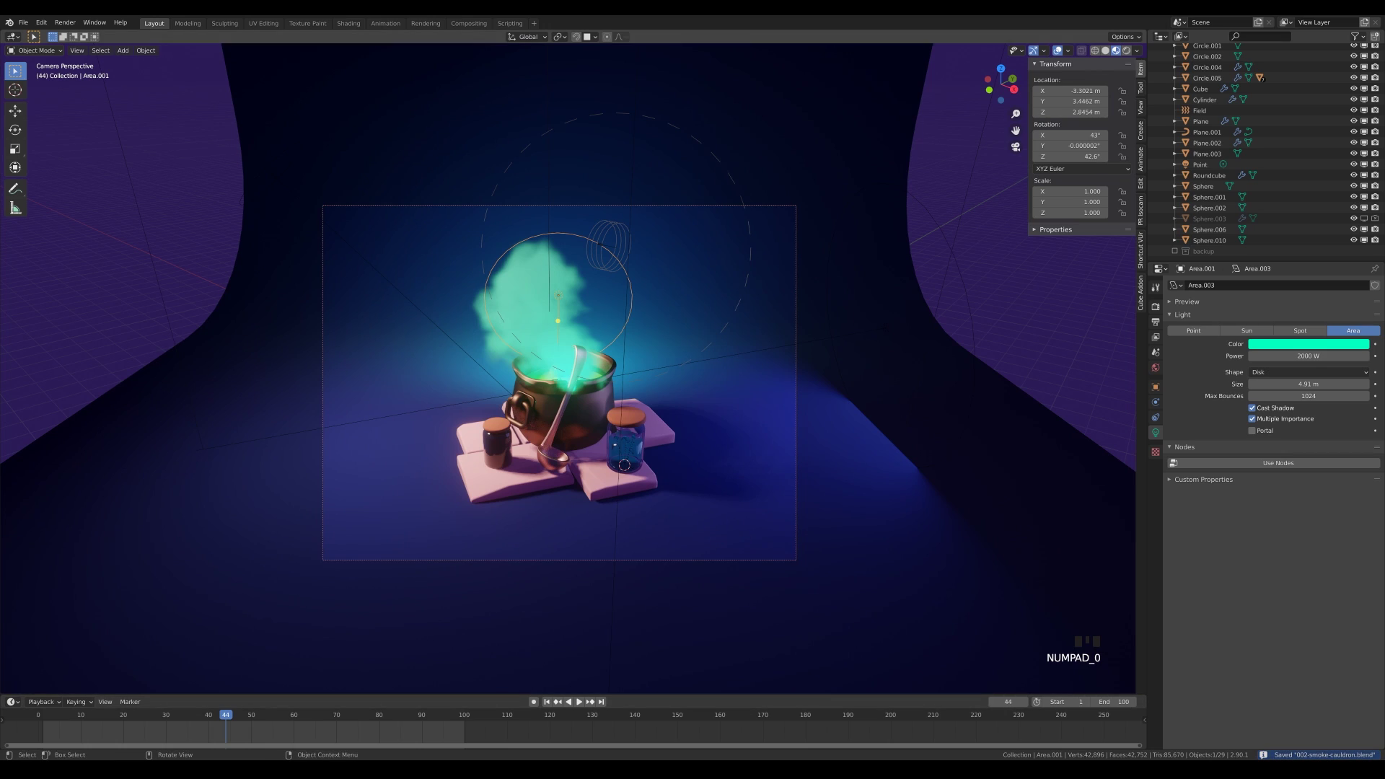
# Step: Raise the color management exposure again and select the backdrop
pyautogui.click(1155, 306)
pyautogui.keyDown('shift'); pyautogui.moveTo(1316, 628); pyautogui.dragTo(1324, 628); pyautogui.keyUp('shift')
pyautogui.click(1075, 504)
# Step: Try a different world background color and undo the change
pyautogui.click(1155, 368)
pyautogui.click(1313, 350)
pyautogui.moveTo(1312, 322); pyautogui.dragTo(1306, 323)
pyautogui.moveTo(1338, 239); pyautogui.dragTo(1347, 214)
pyautogui.hotkey('ctrl', 'z')
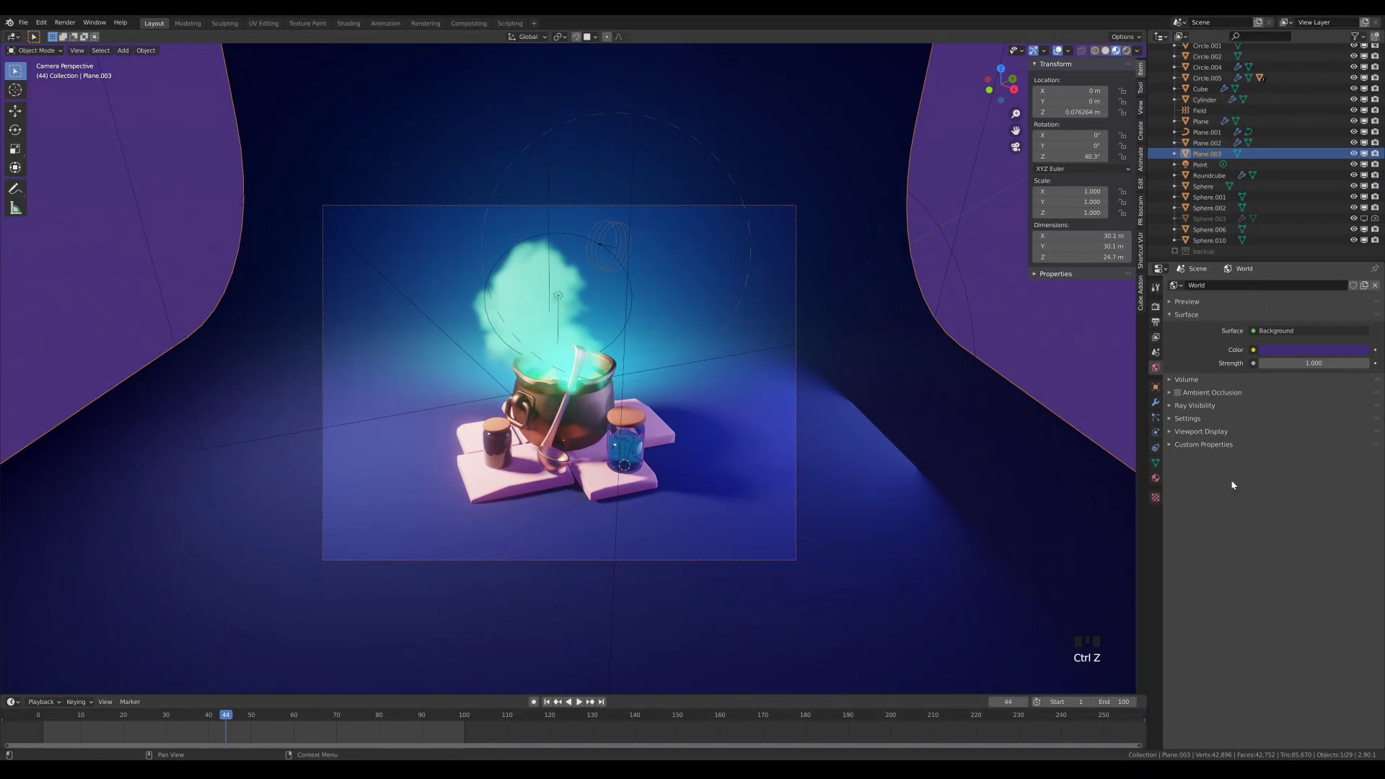
pyautogui.click(1272, 350)
# Step: Set the backdrop's Bg base color to a darker, more saturated blue
pyautogui.click(1155, 477)
pyautogui.click(1313, 412)
pyautogui.moveTo(1360, 290); pyautogui.dragTo(1360, 311)
pyautogui.moveTo(1340, 278)
pyautogui.mouseDown()
pyautogui.moveTo(1315, 257)
pyautogui.moveTo(1349, 279)
pyautogui.mouseUp()
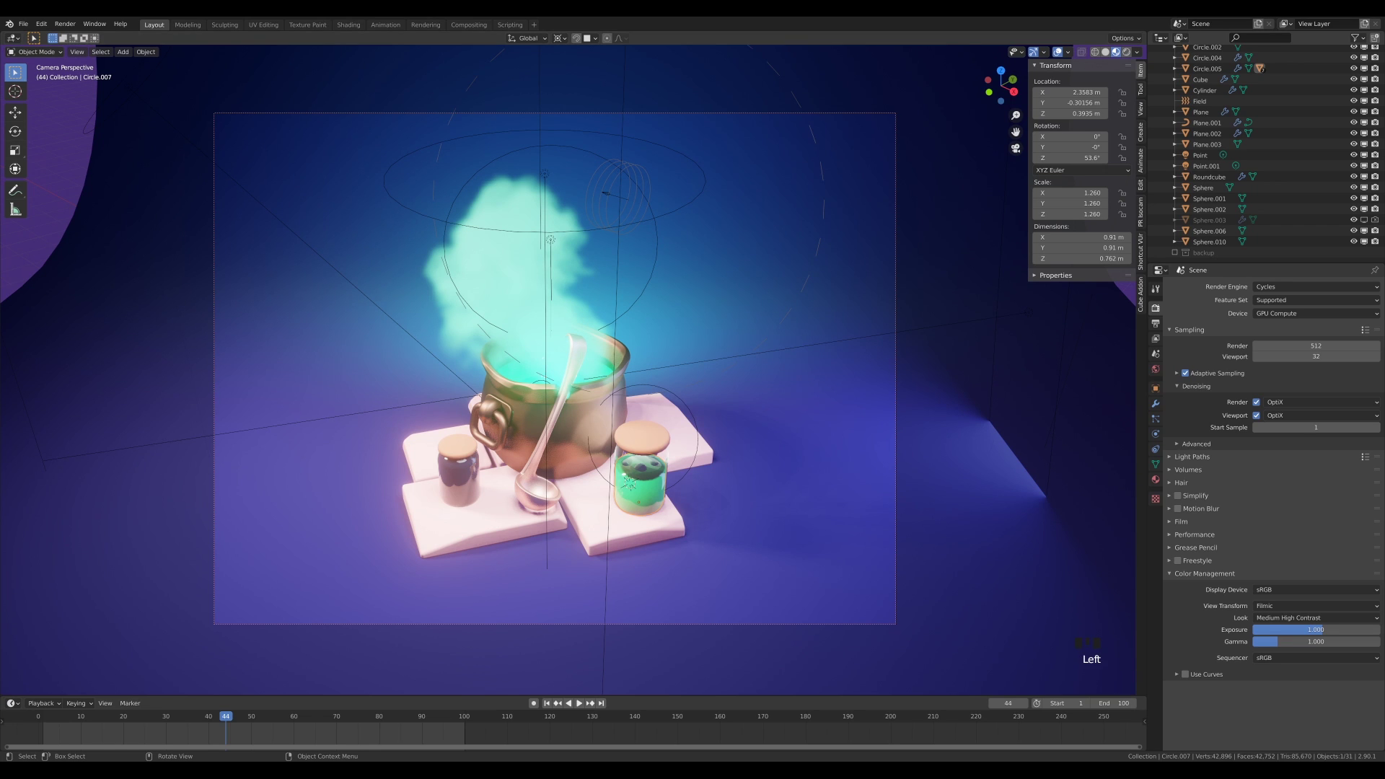
# Step: Open the Rendering workspace and examine the finished render of the cauldron scene
pyautogui.click(425, 25)
pyautogui.scroll(-2, 525, 447)
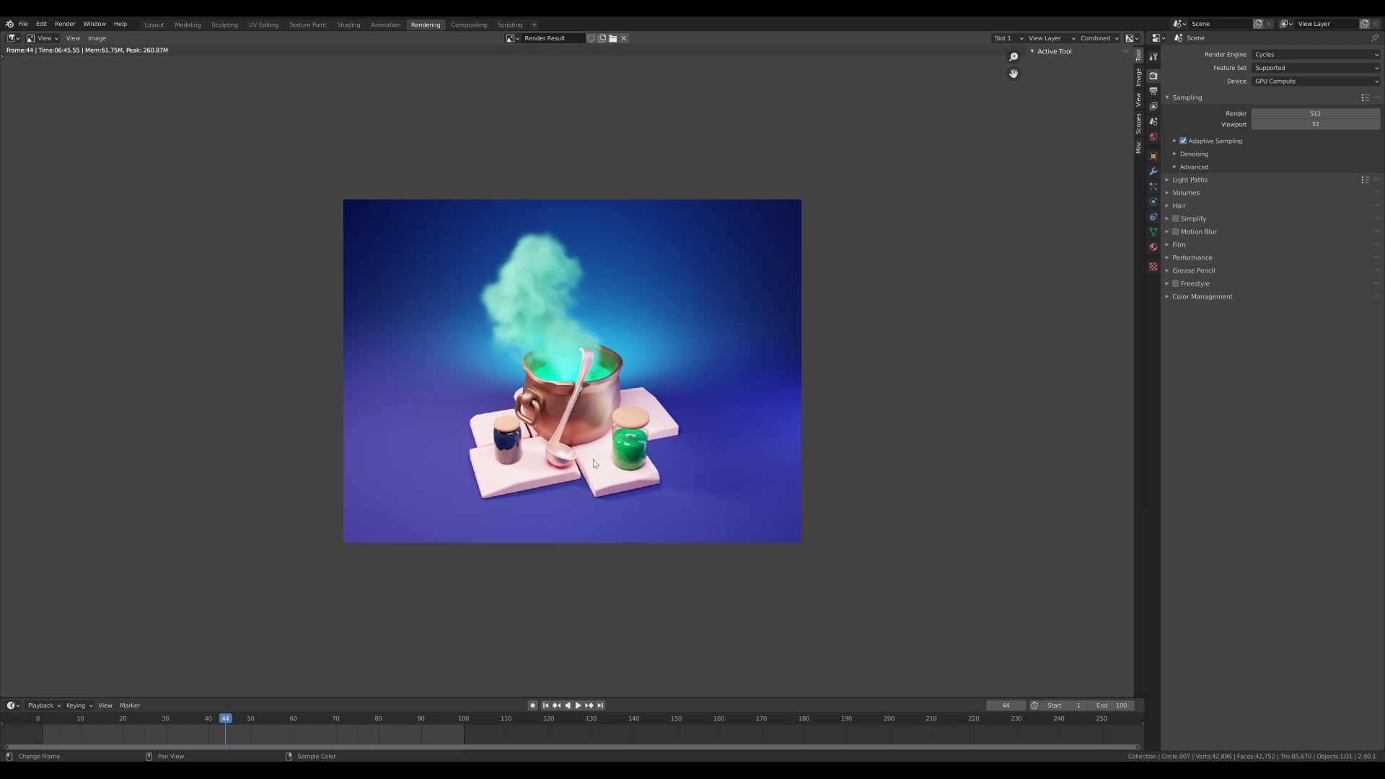
pyautogui.scroll(1, 595, 464)
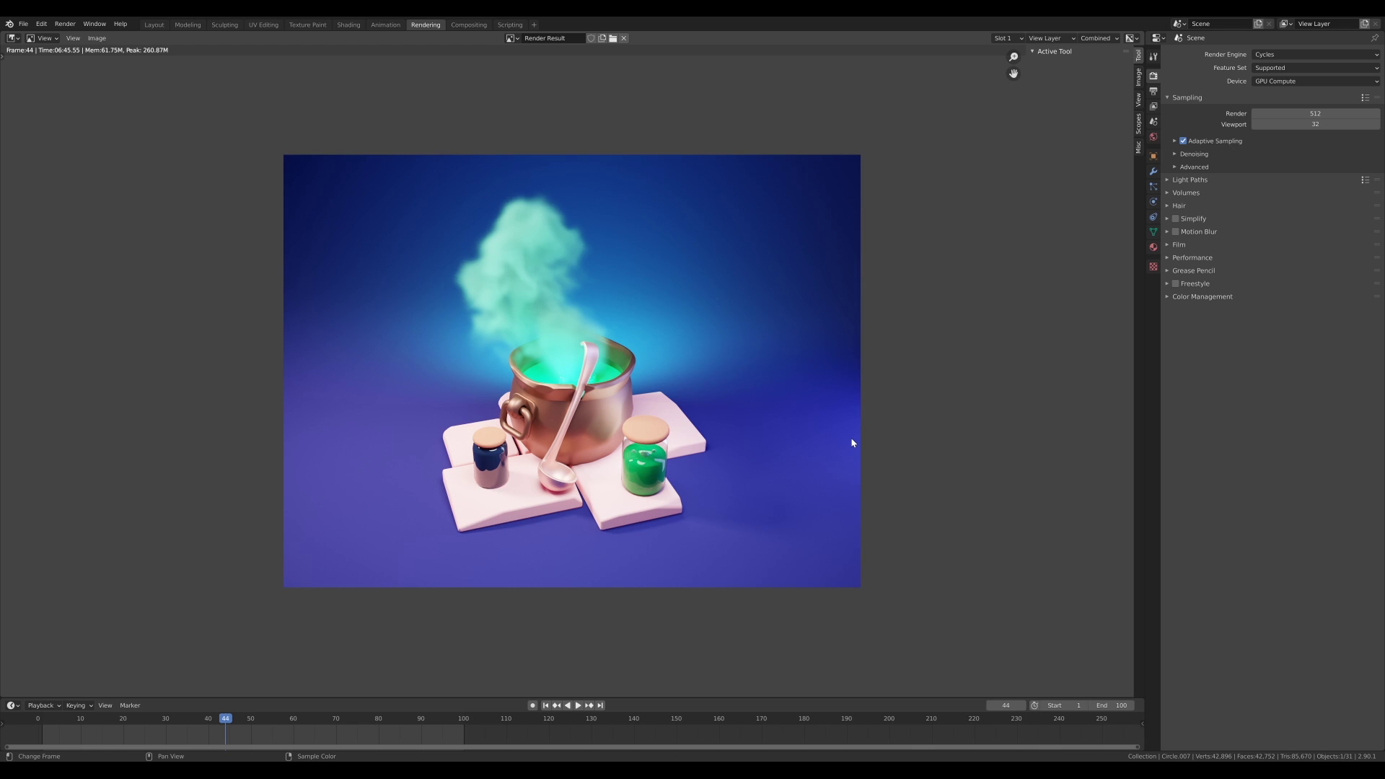